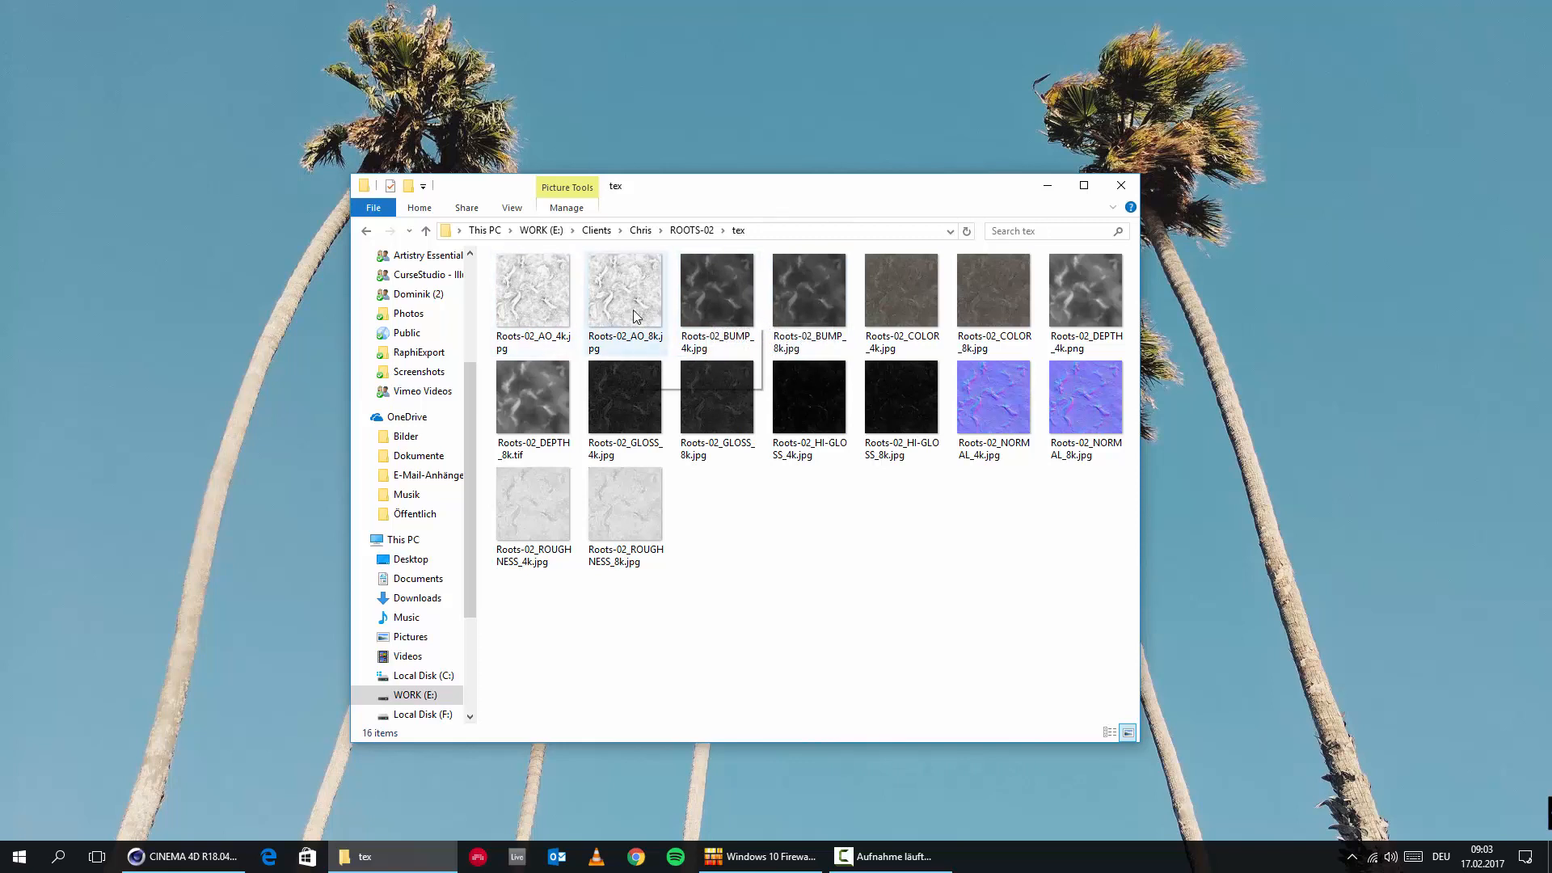
Look through the ambient occlusion, color and depth texture maps of the Roots-02 set in the tex folder.
{"action": "mouse_move", "coordinate": [633, 309]}
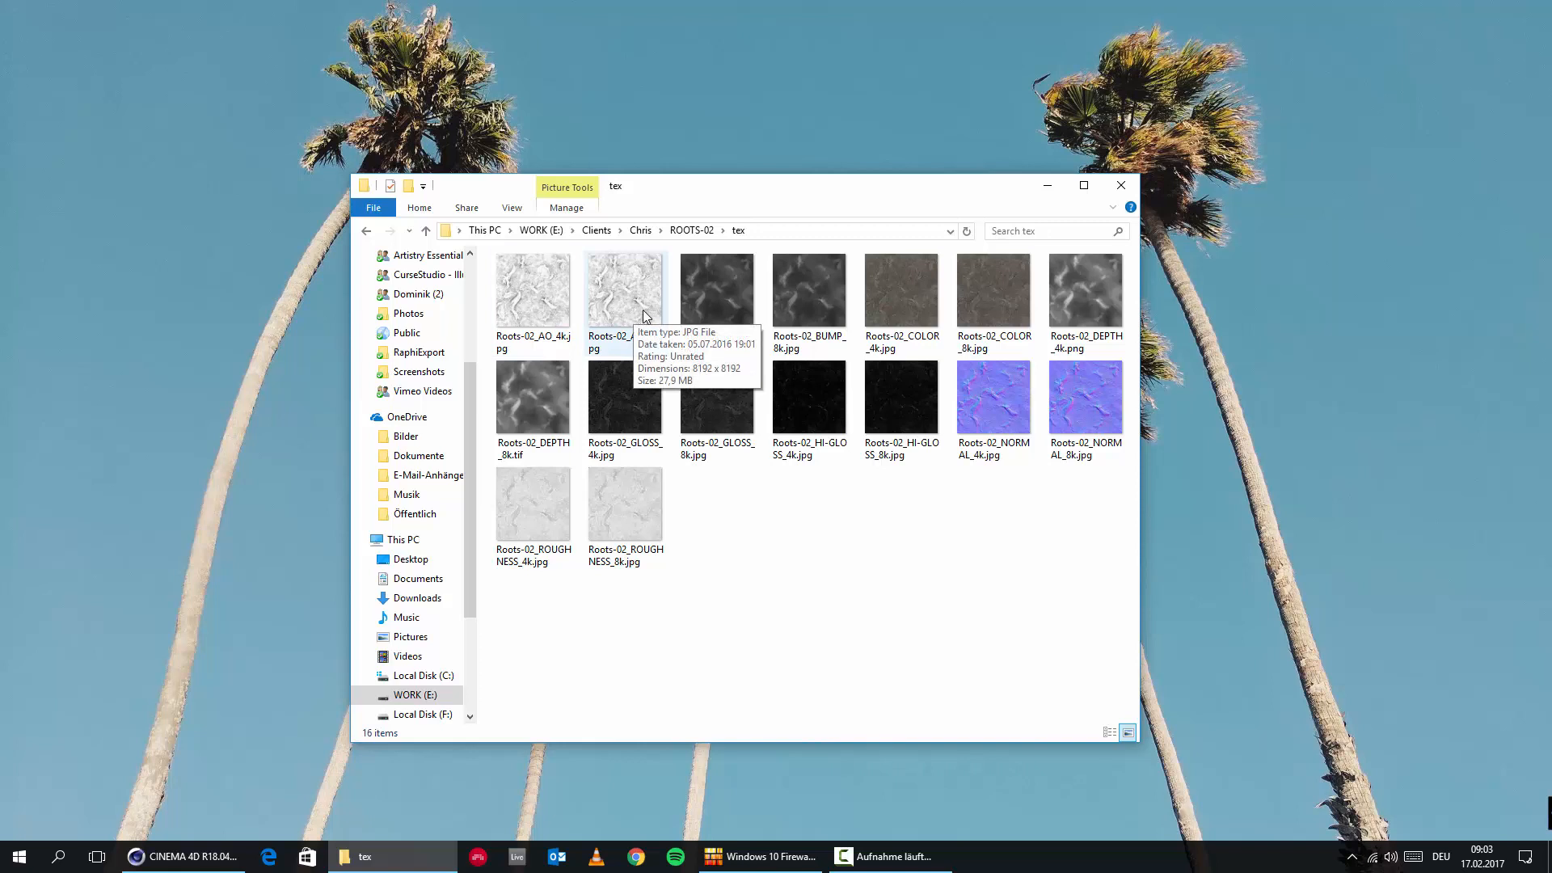
{"action": "mouse_move", "coordinate": [533, 297]}
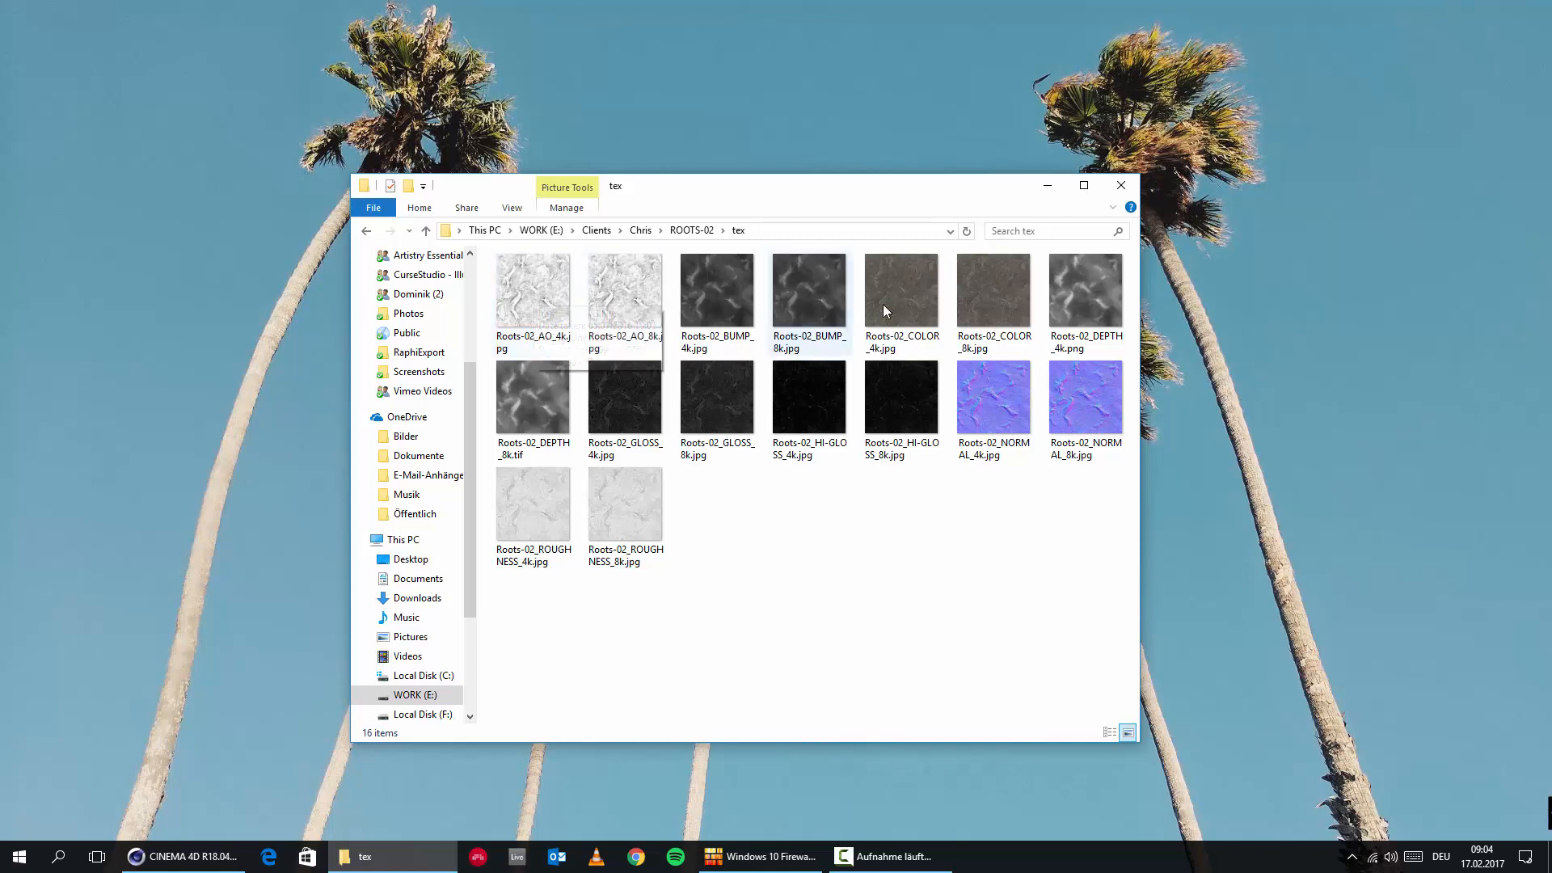
{"action": "left_click", "coordinate": [909, 300]}
{"action": "left_click", "coordinate": [974, 297]}
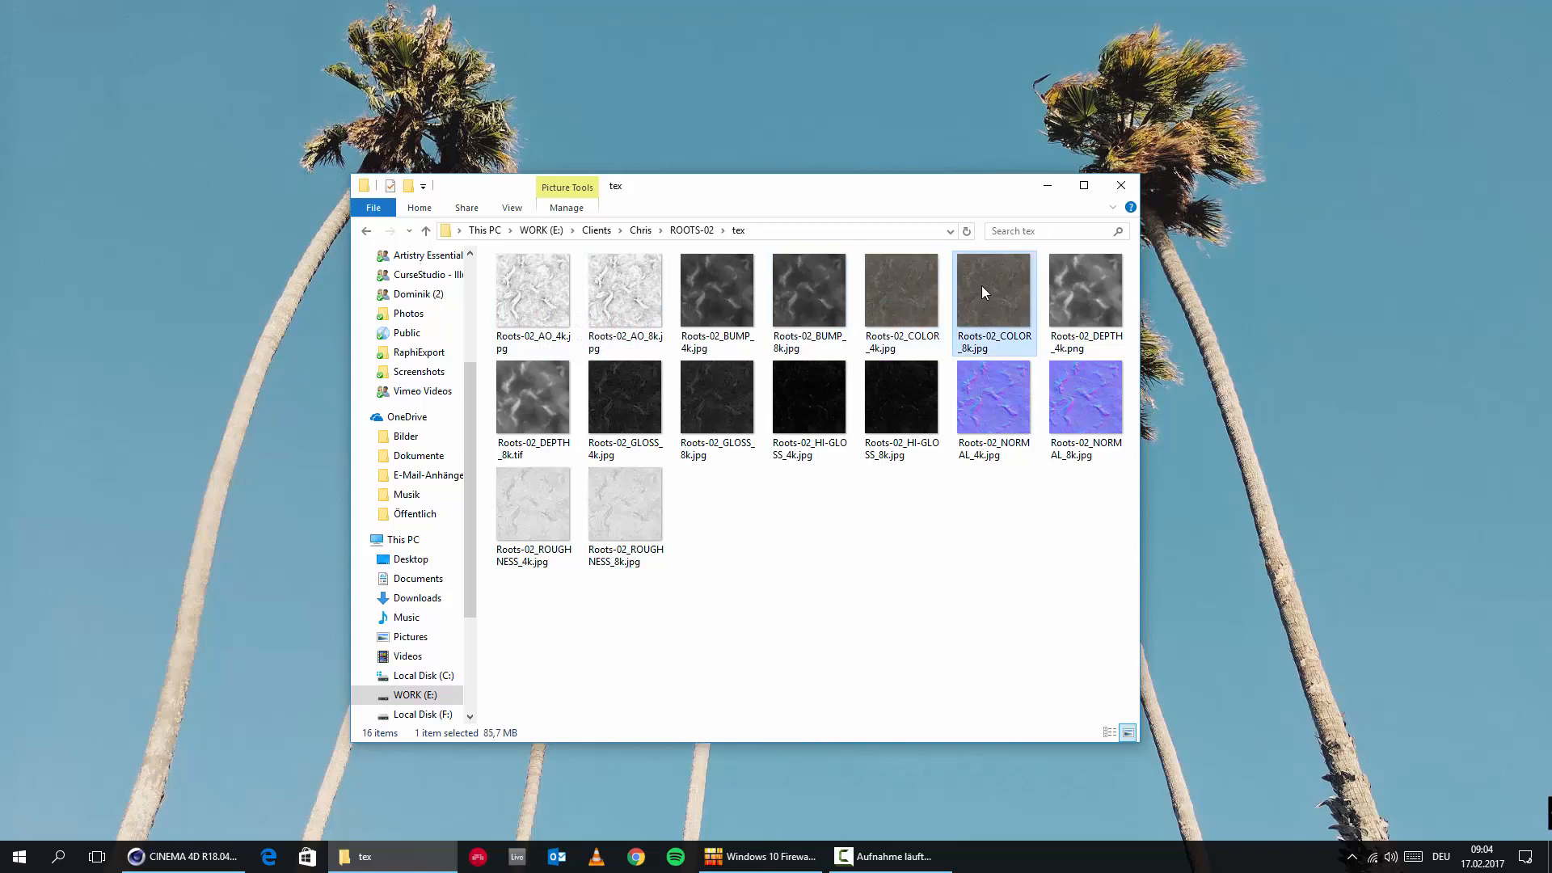
{"action": "left_click", "coordinate": [1107, 305]}
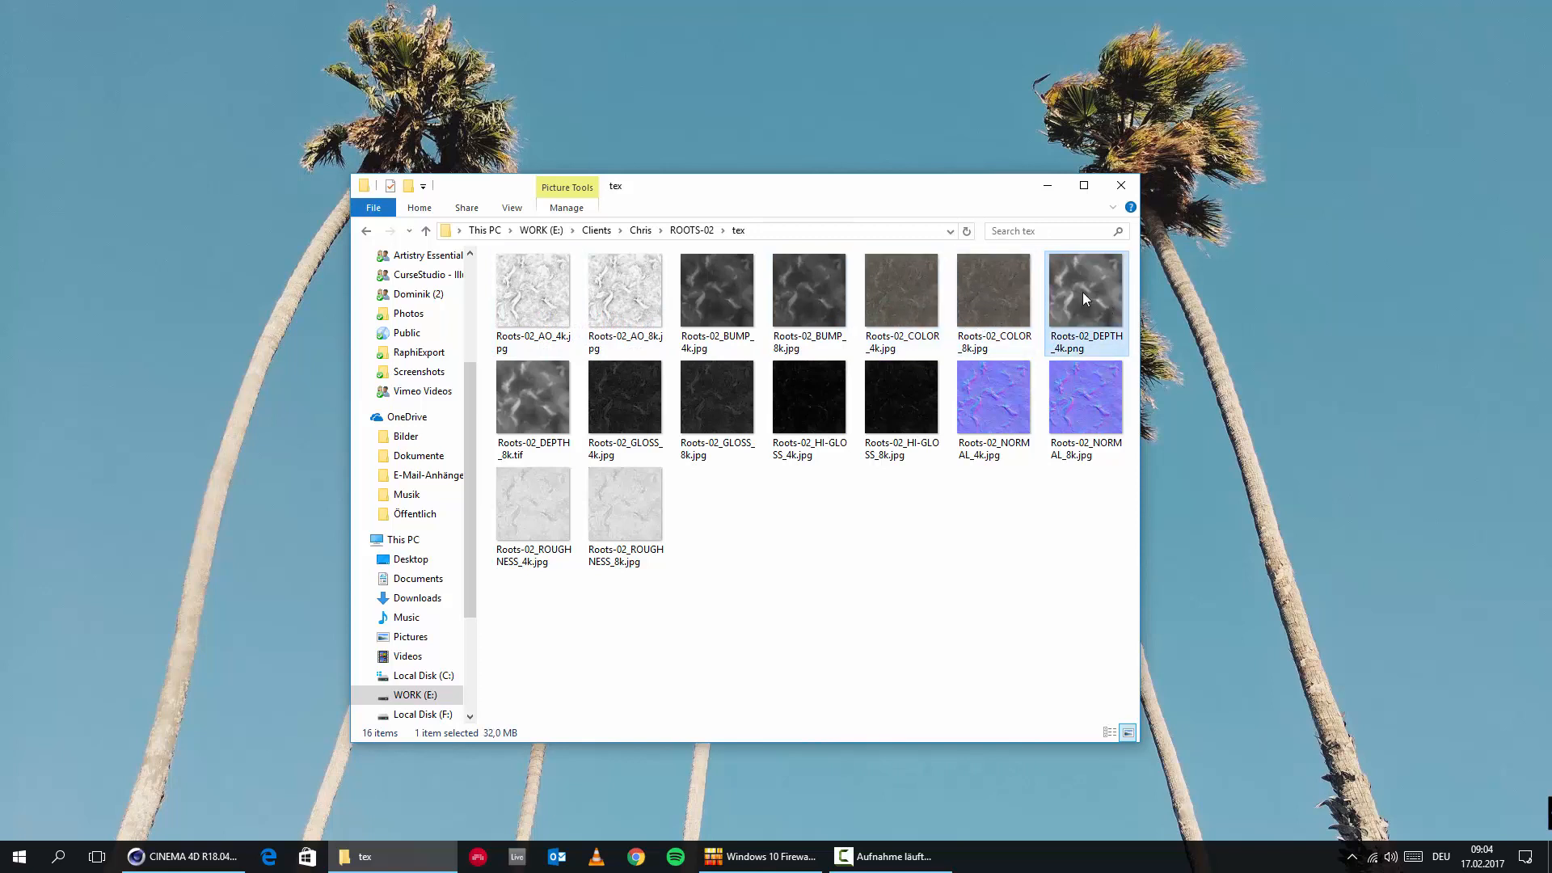
{"action": "left_click", "coordinate": [977, 285]}
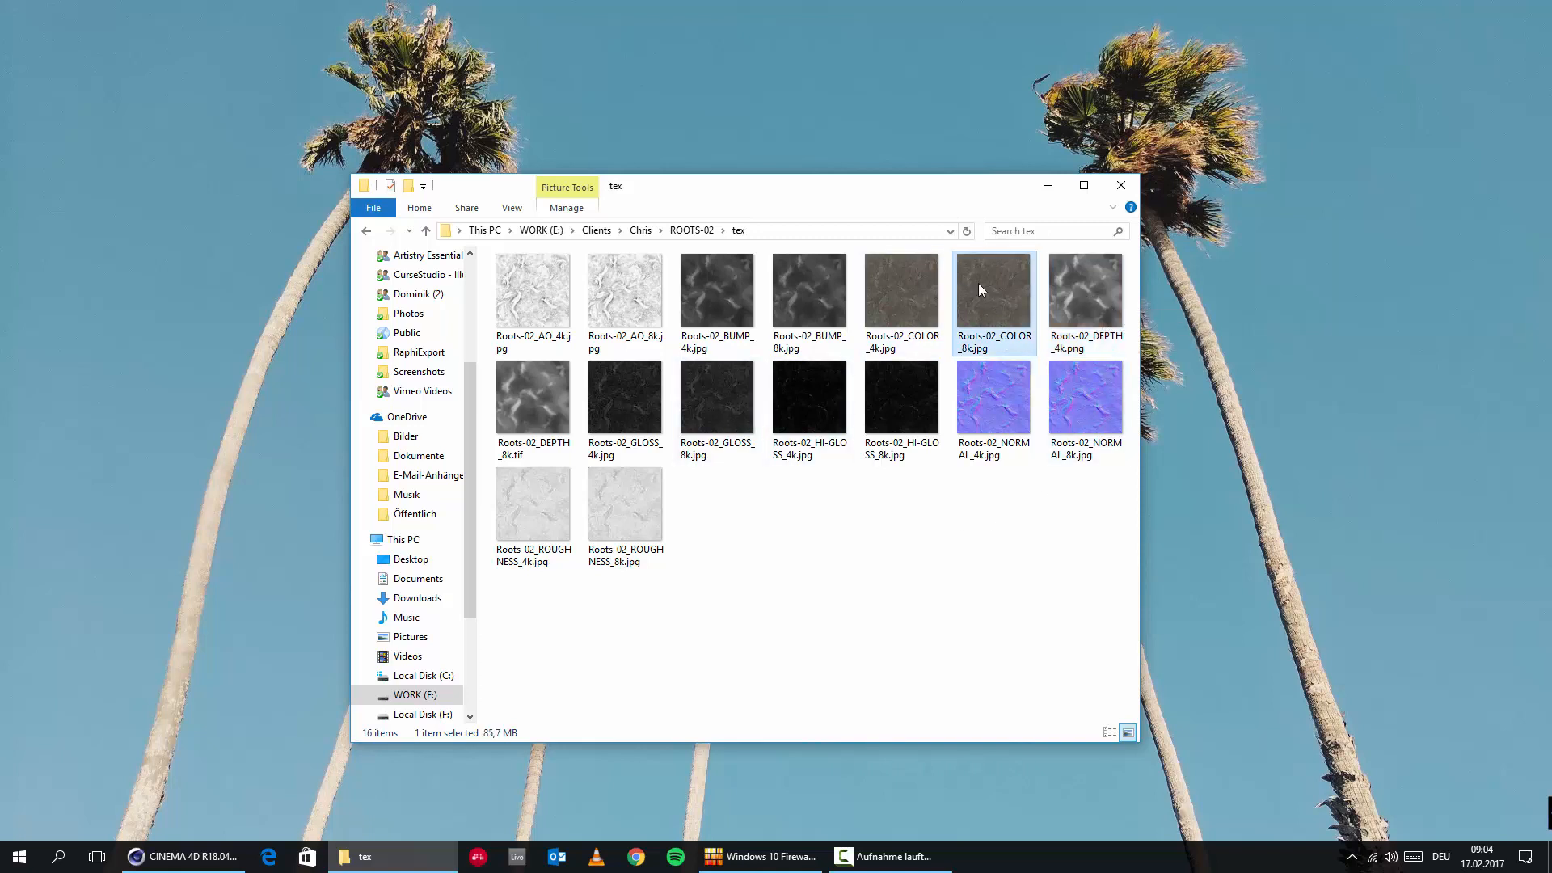
Compare the 4k and 8k versions of the Roots-02 gloss and hi-gloss texture maps.
{"action": "left_click", "coordinate": [621, 401]}
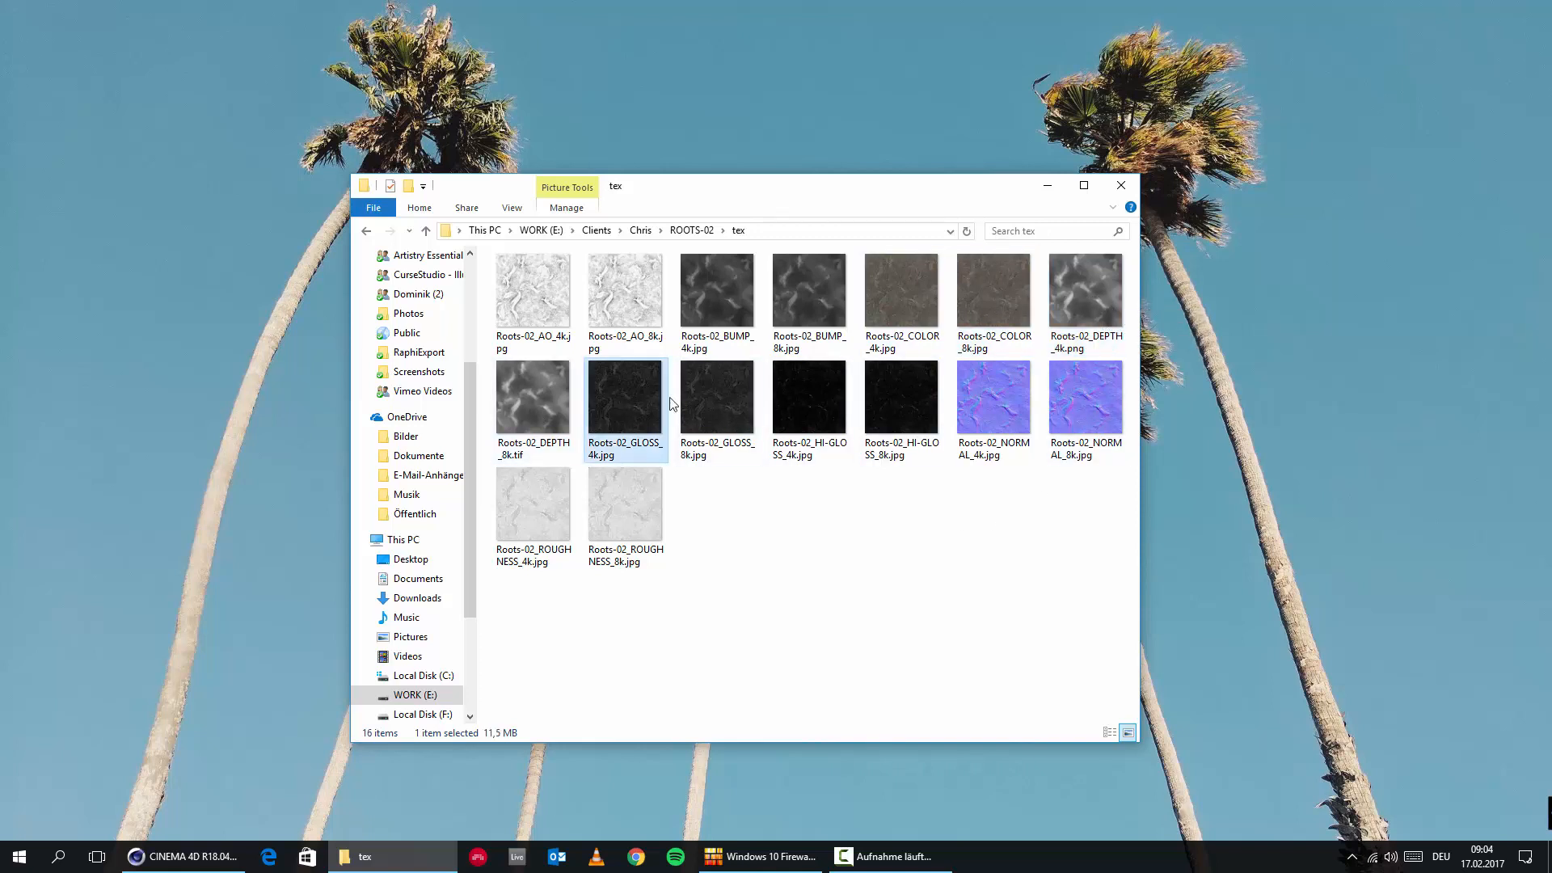
{"action": "left_click", "coordinate": [695, 403]}
{"action": "left_click", "coordinate": [642, 401]}
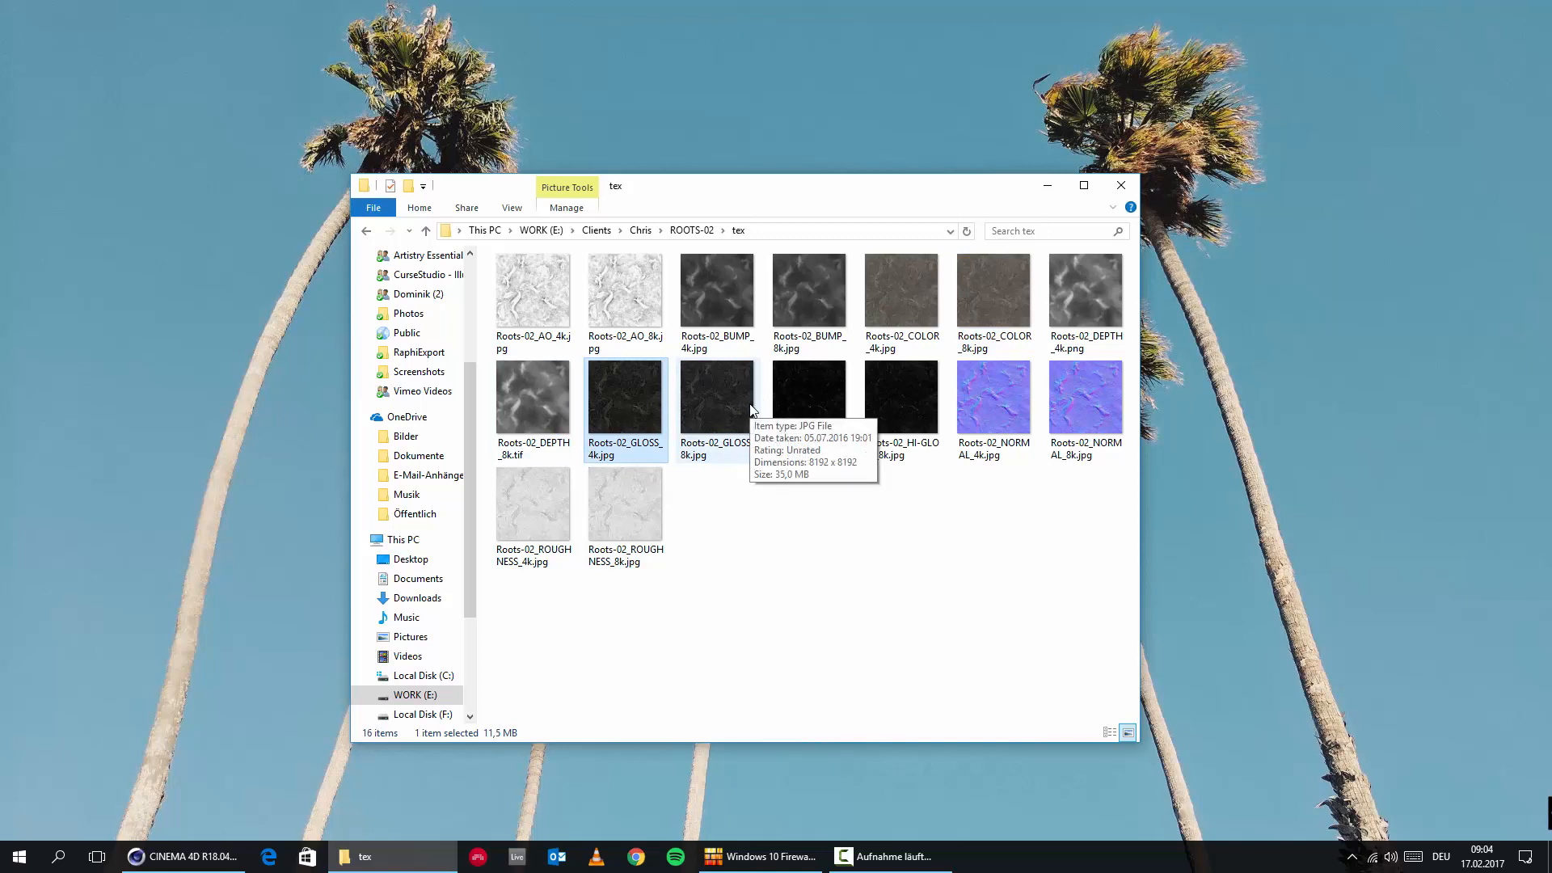
{"action": "left_click", "coordinate": [724, 410]}
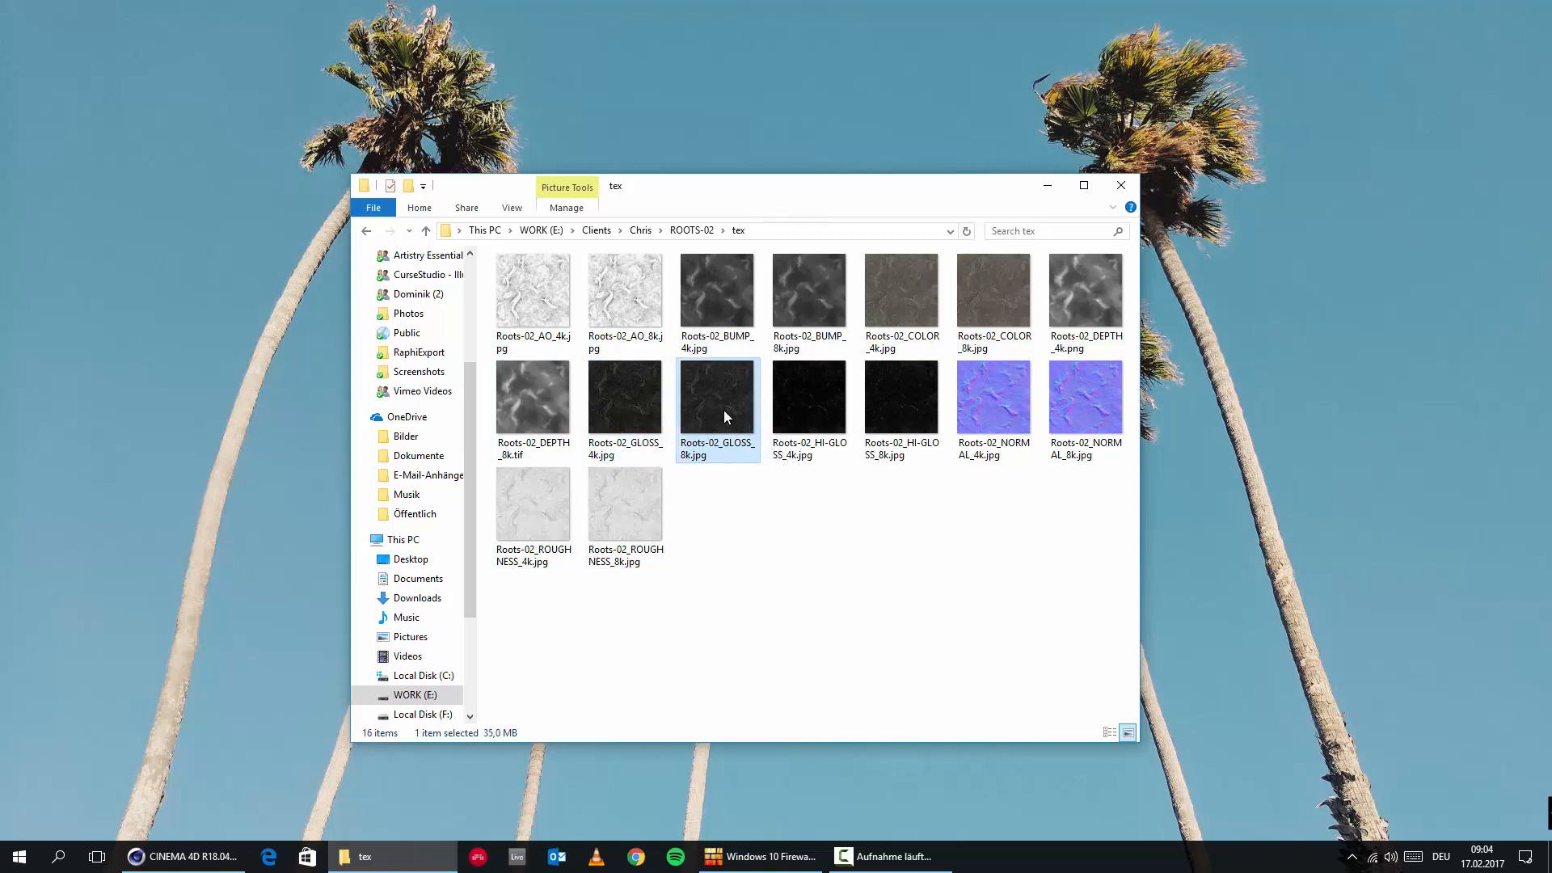
{"action": "left_click", "coordinate": [627, 400]}
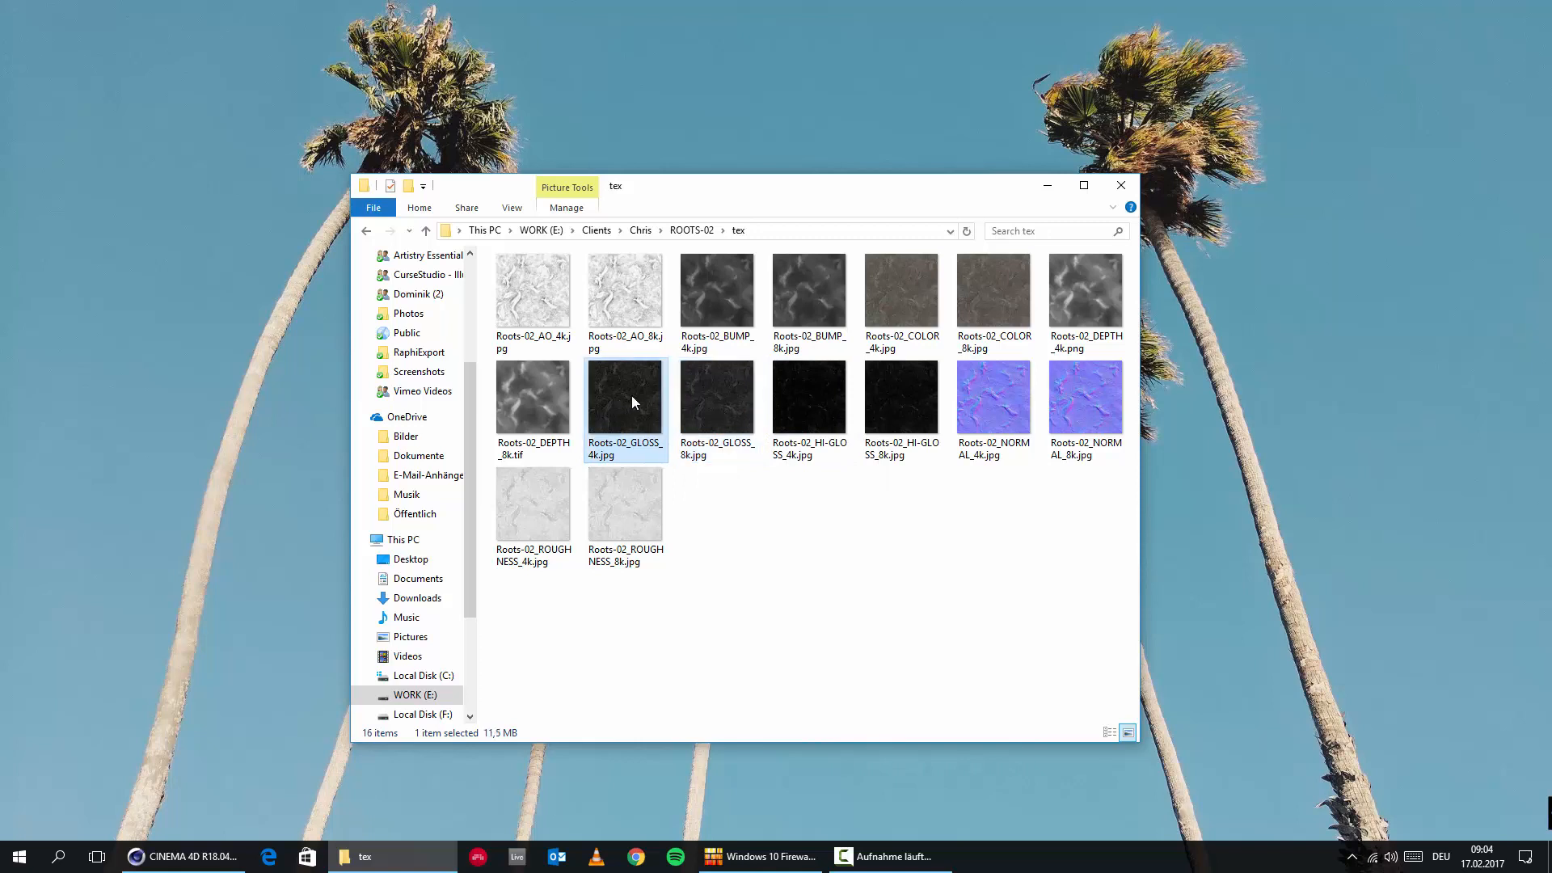
{"action": "left_click", "coordinate": [730, 409]}
{"action": "left_click", "coordinate": [808, 400]}
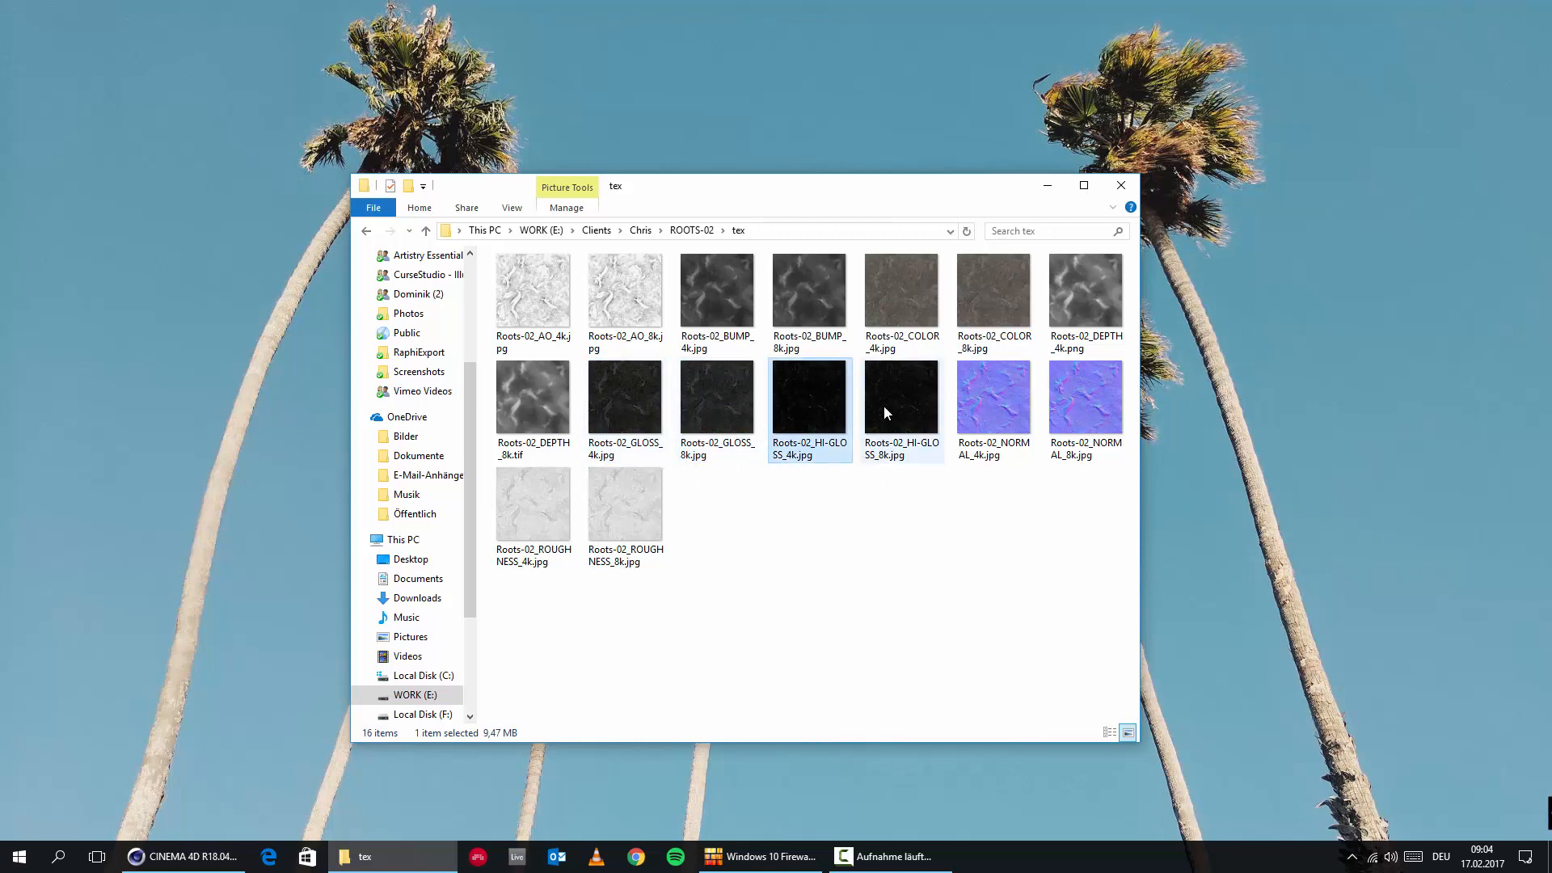
{"action": "mouse_move", "coordinate": [877, 409]}
{"action": "left_click", "coordinate": [910, 396]}
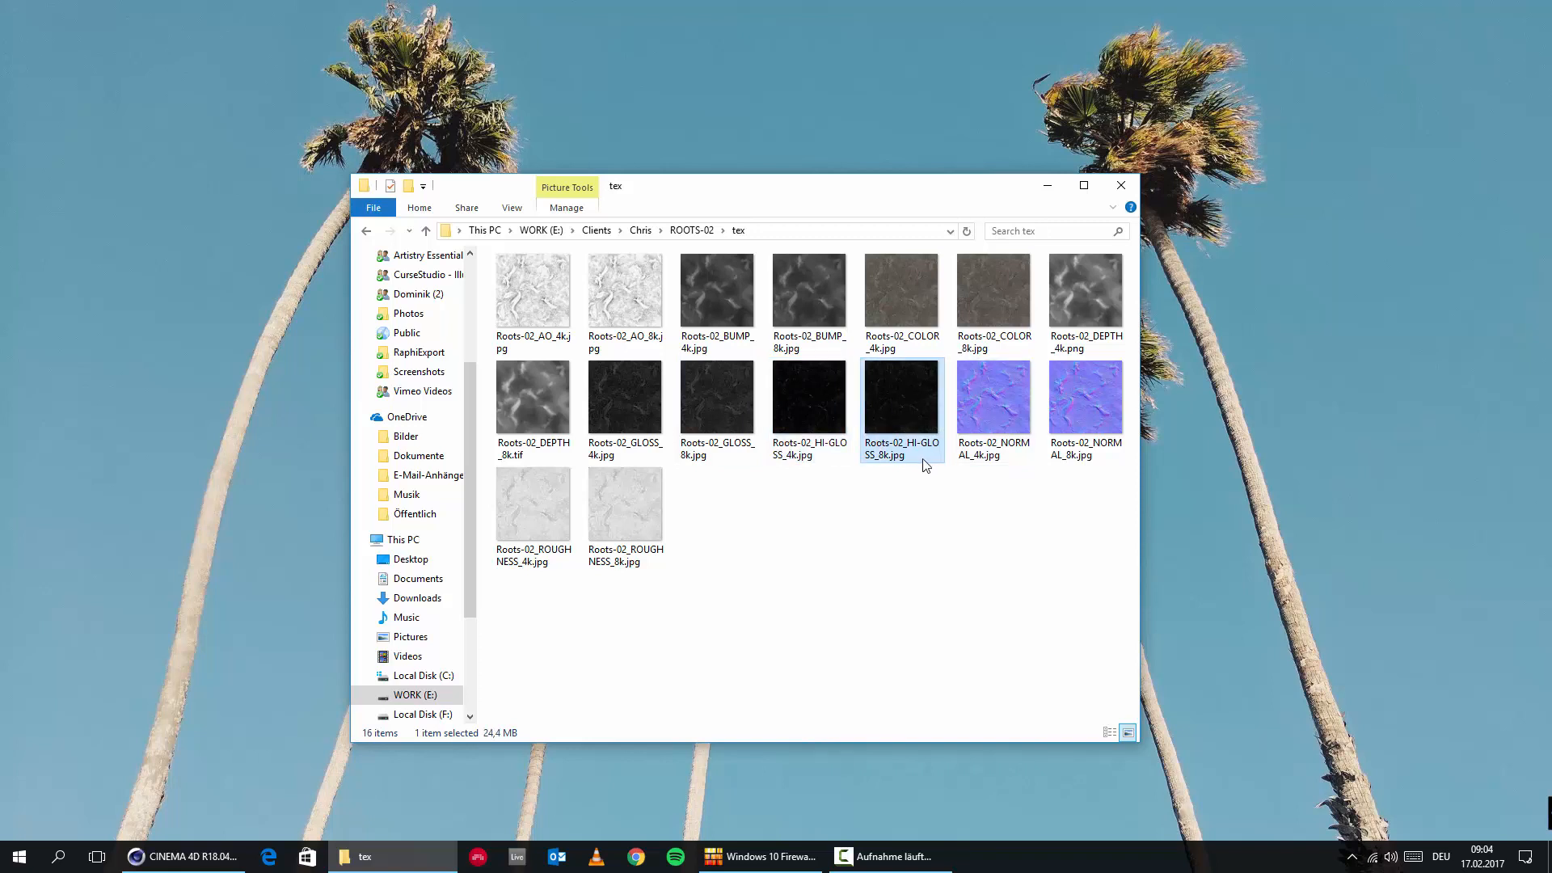
Examine the 4k and 8k normal and roughness maps of the Roots-02 set, then clear the selection.
{"action": "left_click", "coordinate": [999, 405]}
{"action": "left_click", "coordinate": [1094, 421]}
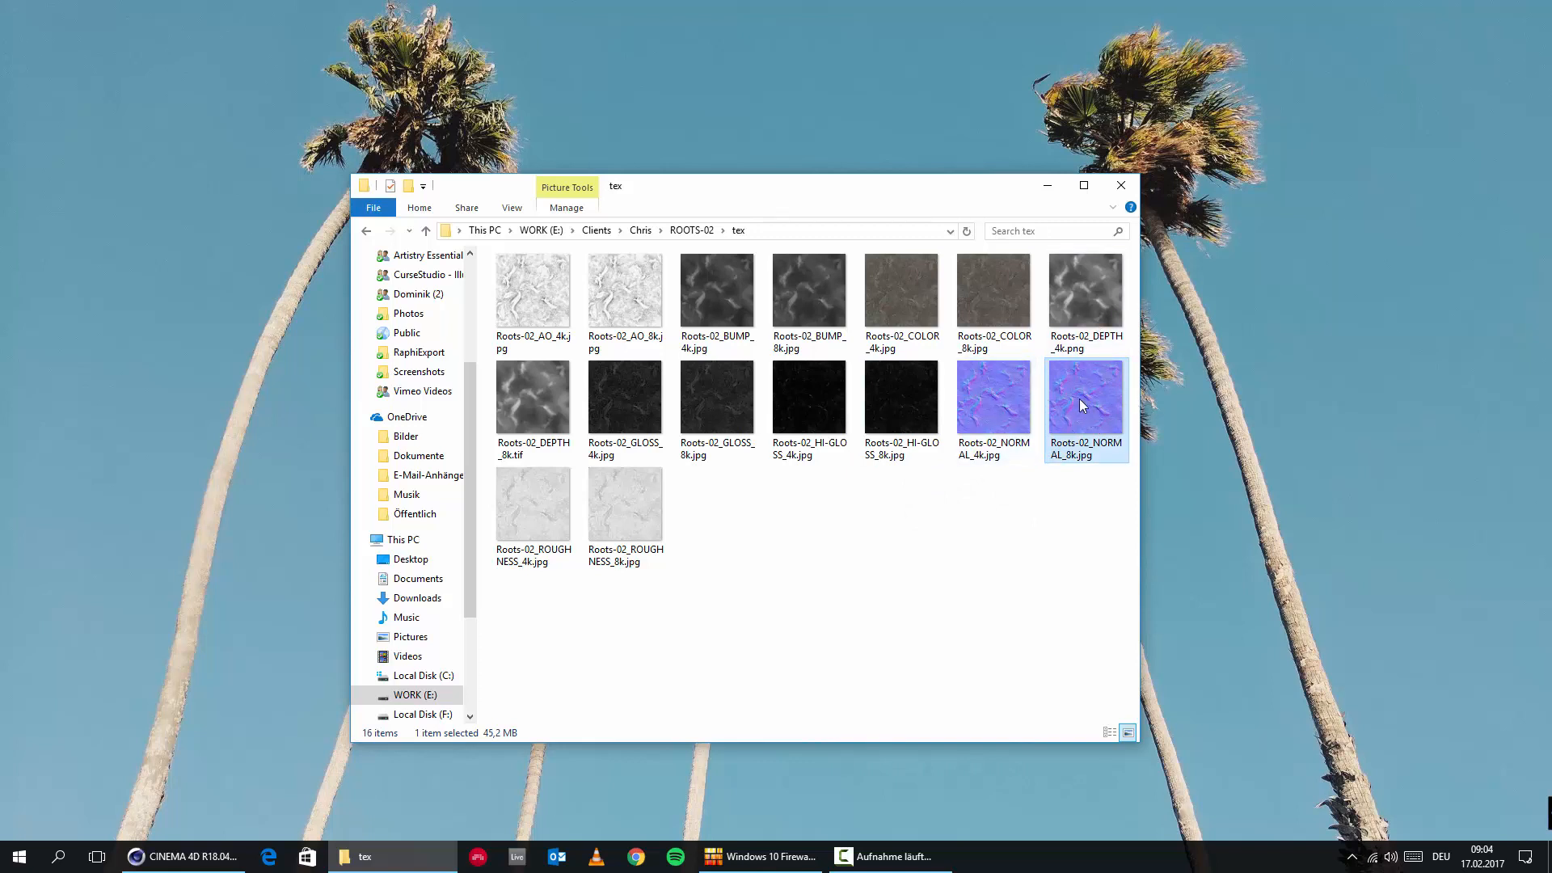
{"action": "left_click", "coordinate": [545, 504]}
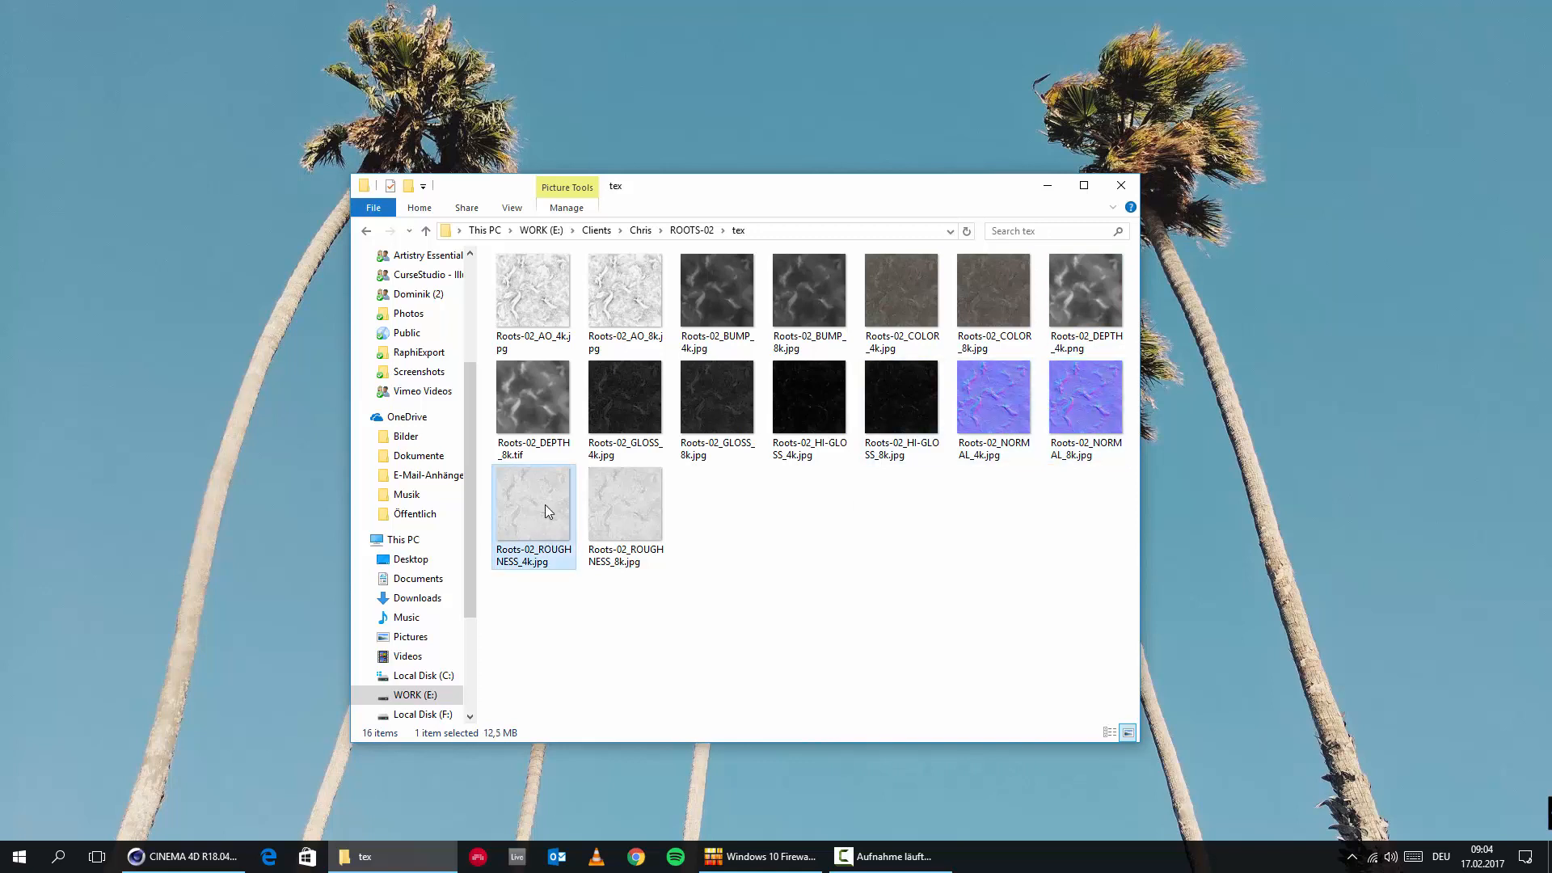
{"action": "left_click", "coordinate": [647, 511]}
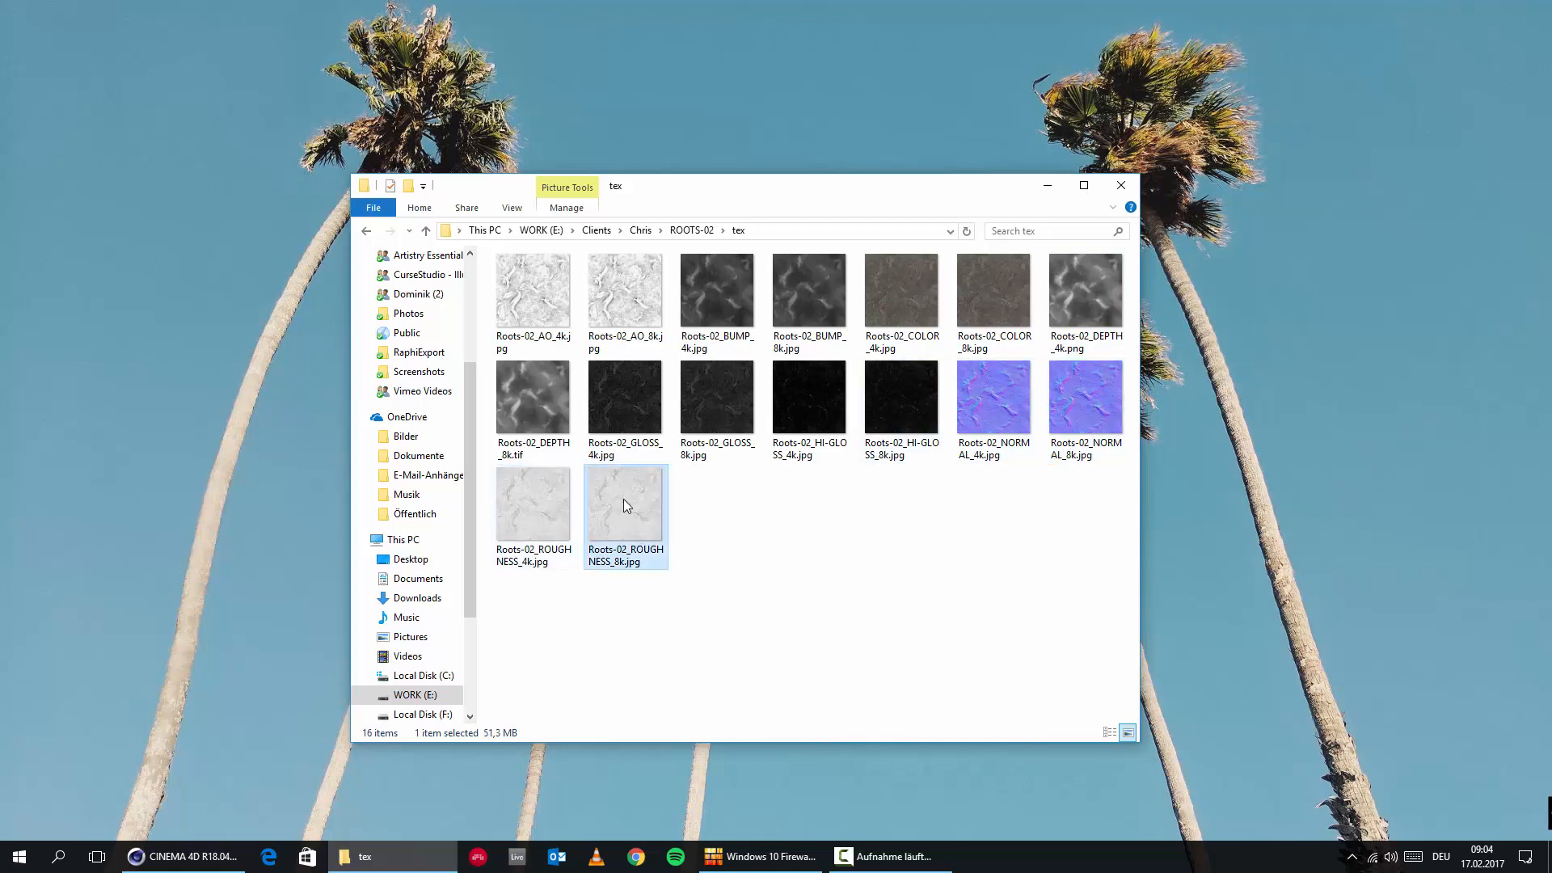
{"action": "mouse_move", "coordinate": [623, 500]}
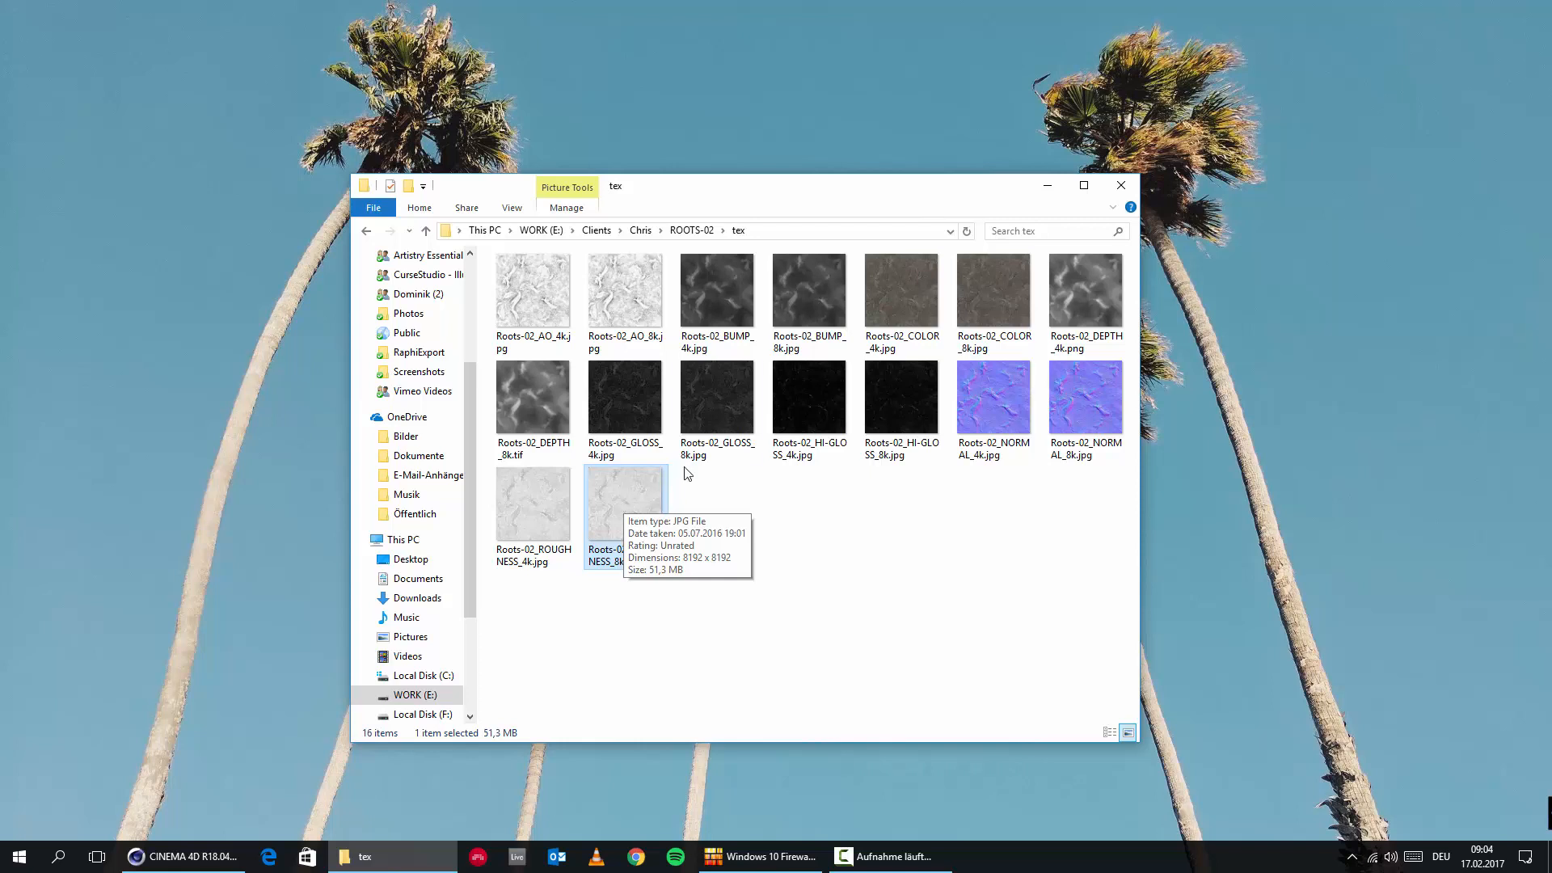
{"action": "left_click", "coordinate": [728, 562]}
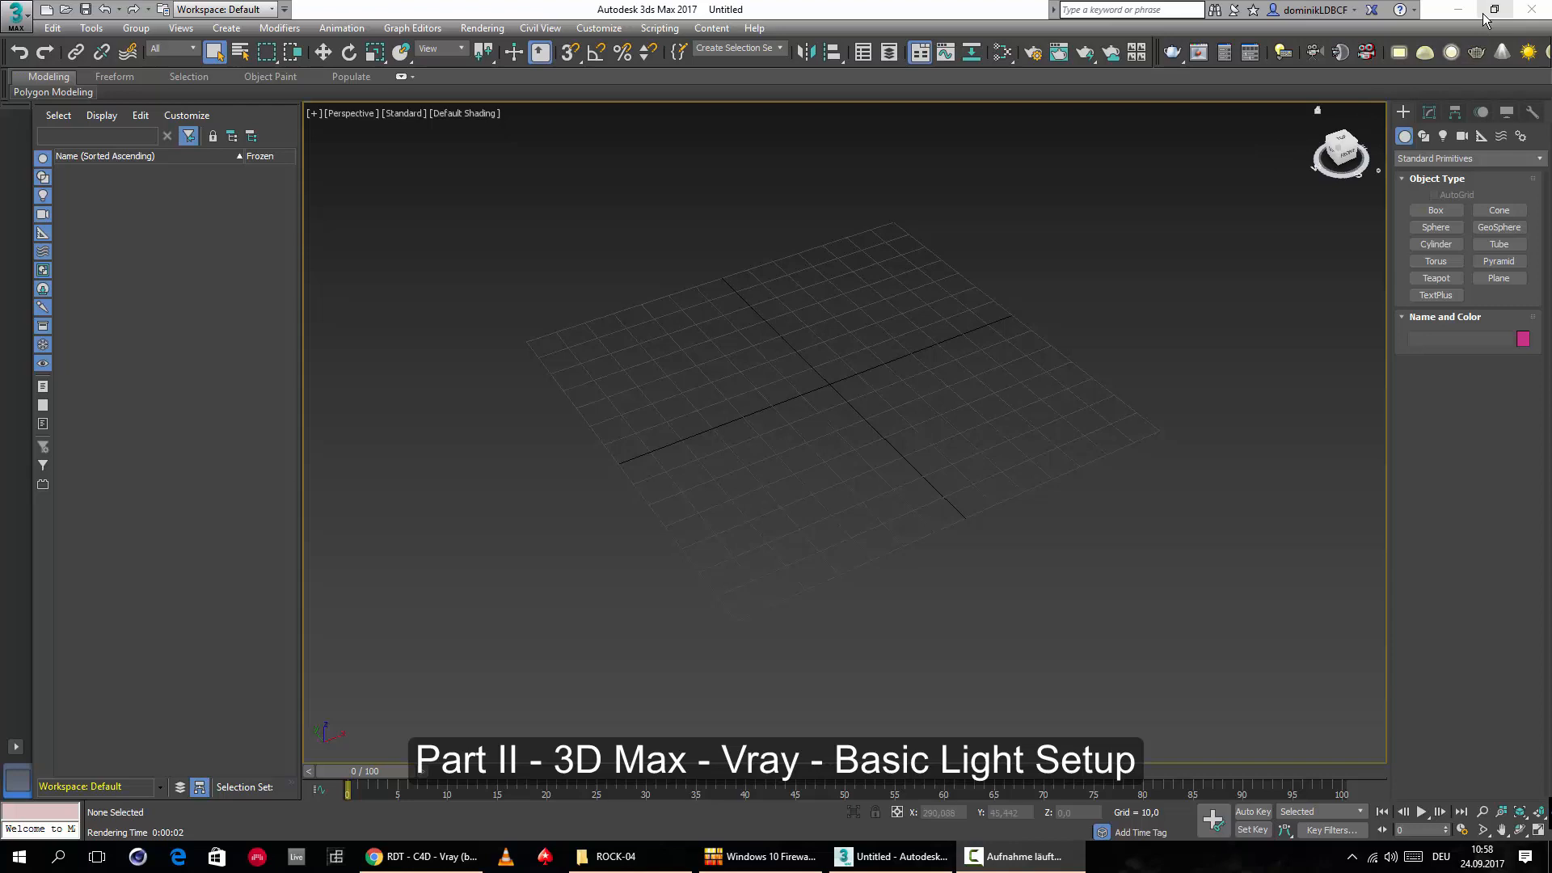
Float the V-Ray toolbar over the viewport and draw a plane VRayLight on the far-left part of the grid.
{"action": "left_click_drag", "start_coordinate": [1156, 57], "coordinate": [568, 149]}
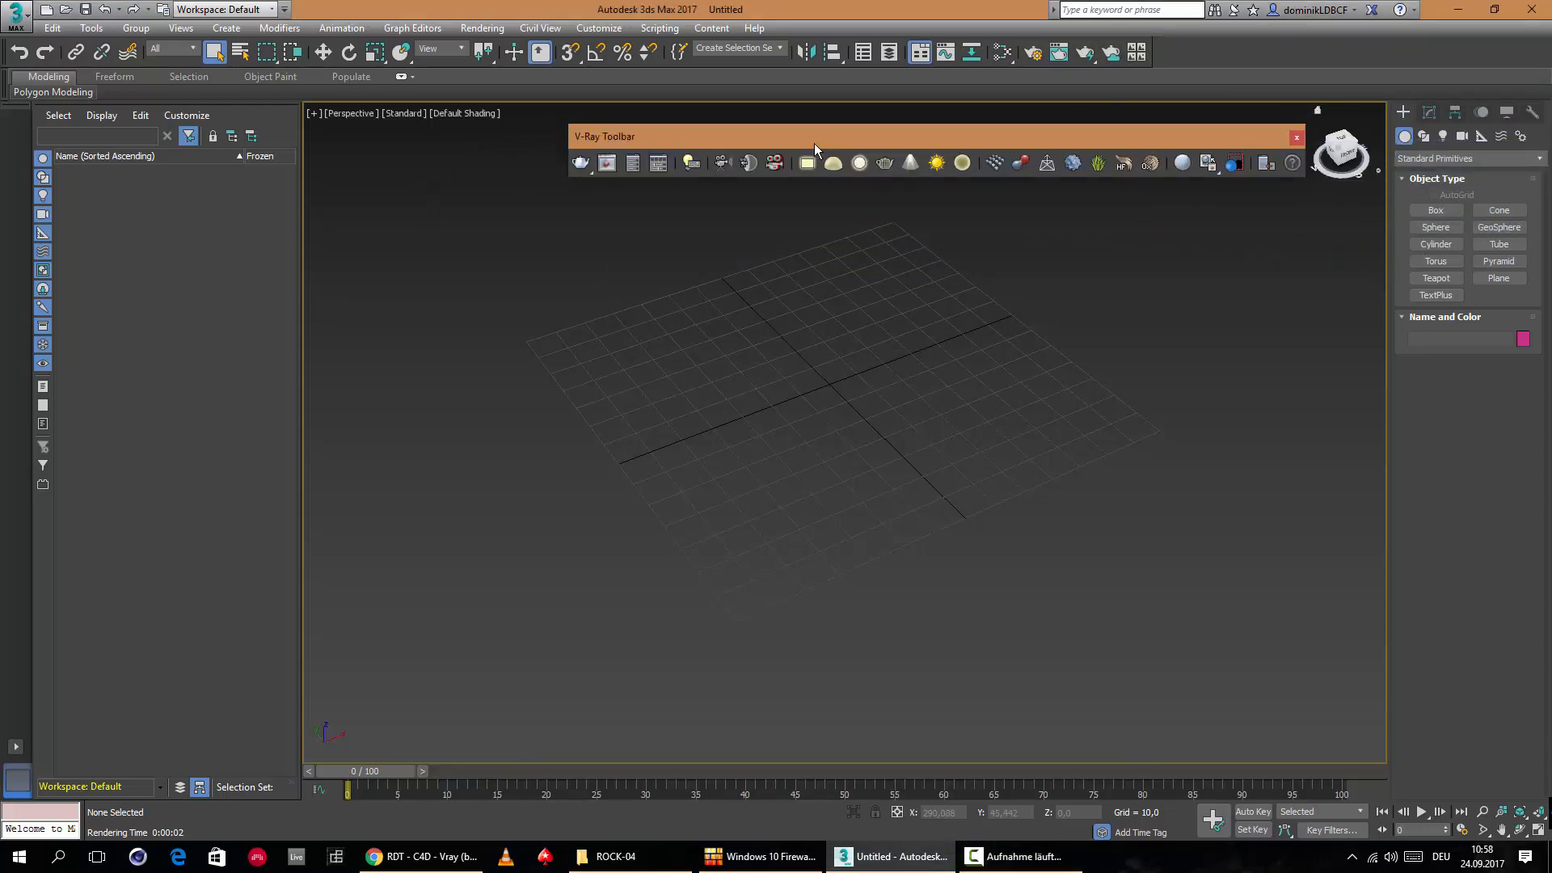
{"action": "mouse_move", "coordinate": [823, 141]}
{"action": "left_mouse_down"}
{"action": "mouse_move", "coordinate": [808, 138]}
{"action": "mouse_move", "coordinate": [823, 135]}
{"action": "left_mouse_up"}
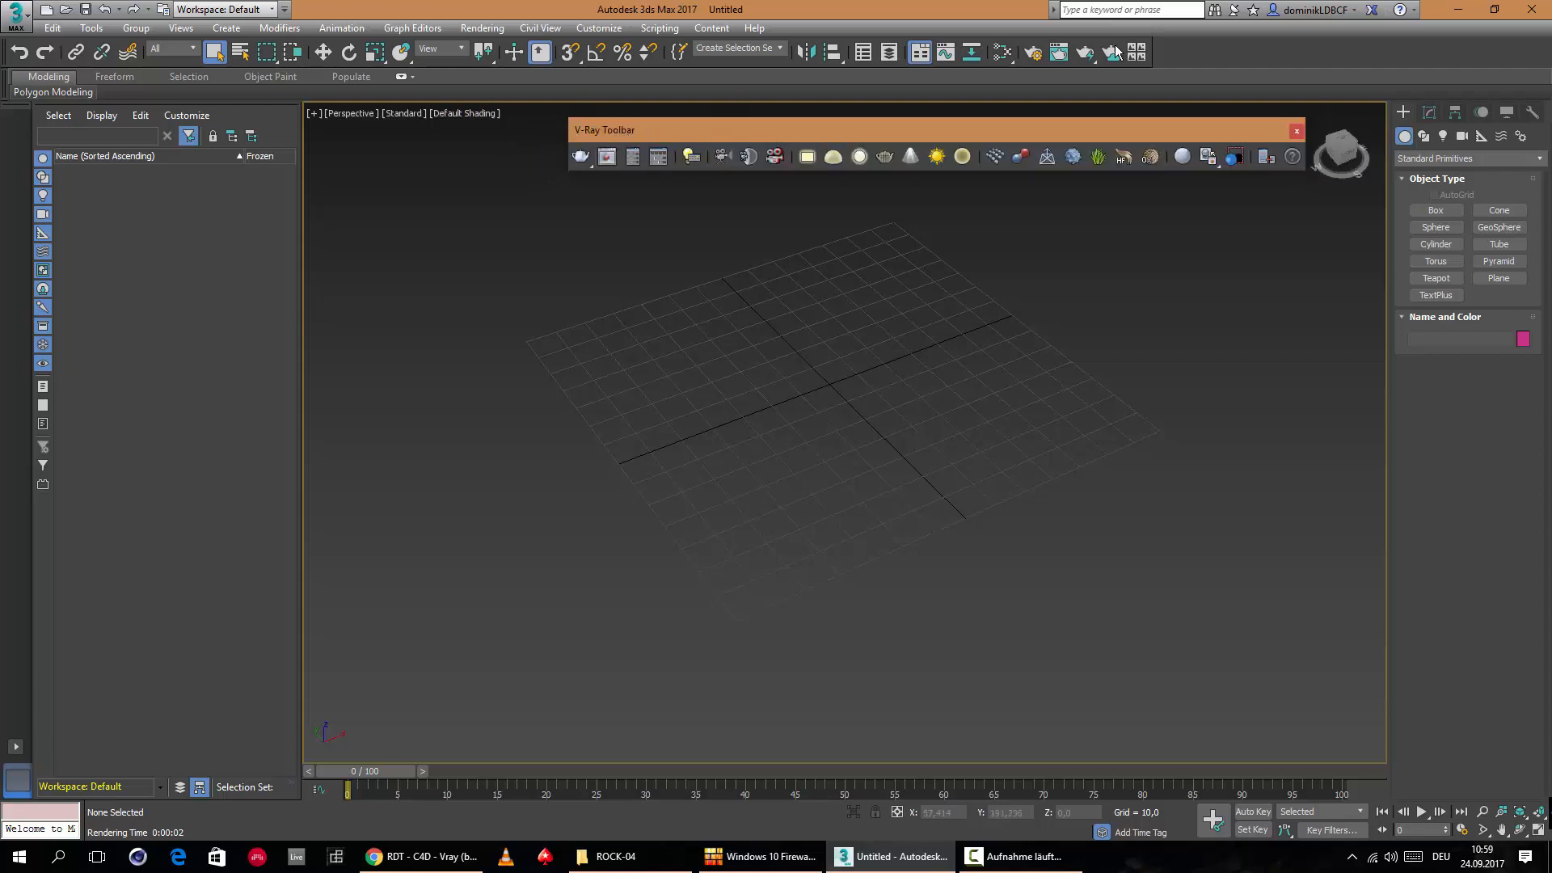
{"action": "left_click", "coordinate": [803, 157]}
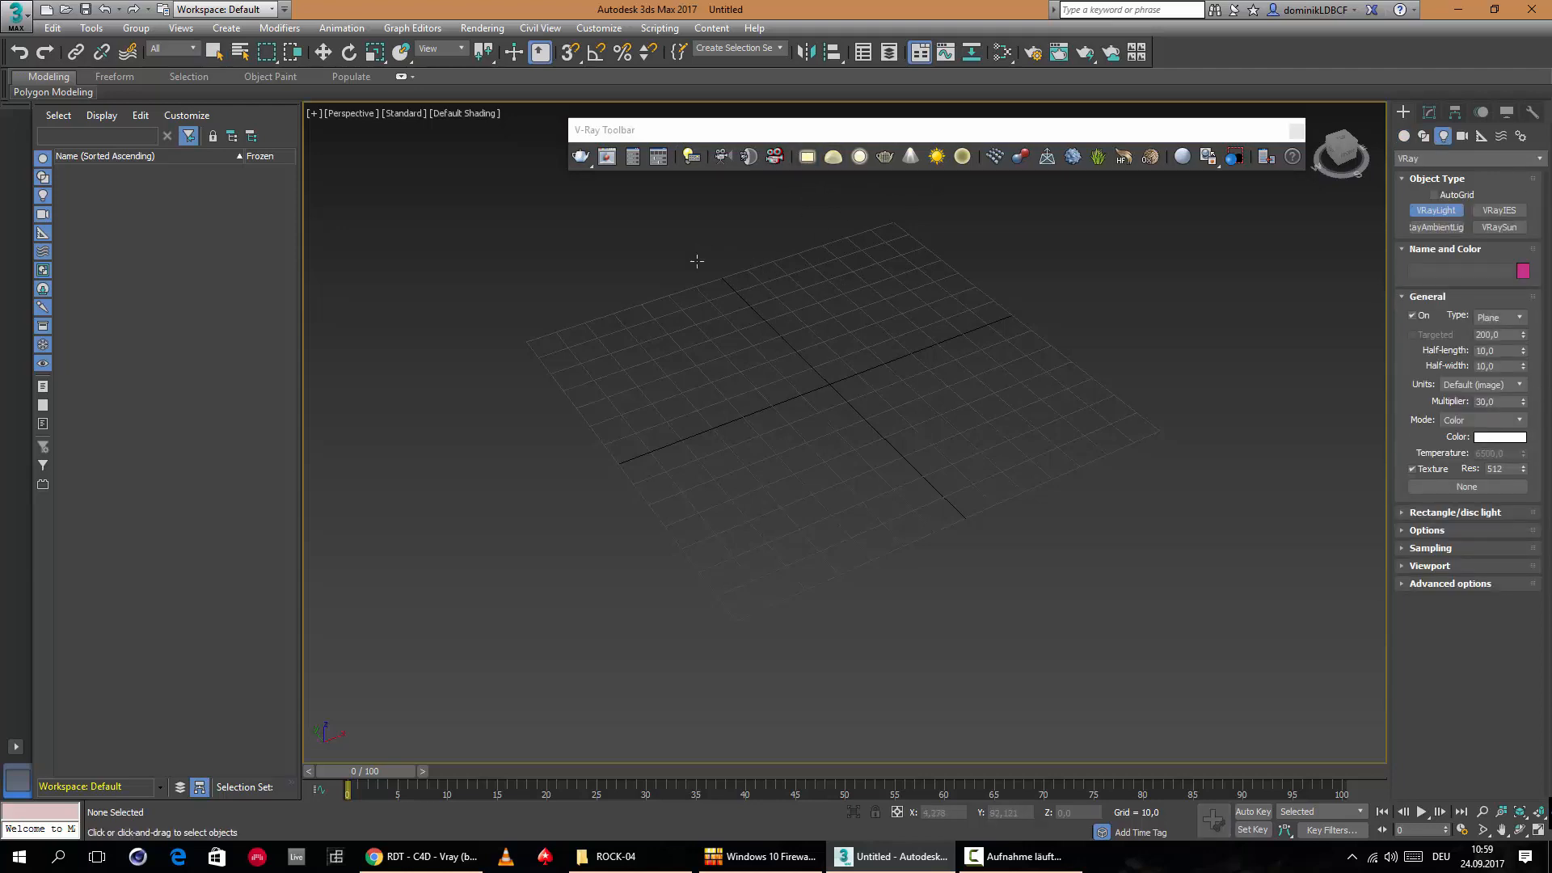
{"action": "left_click_drag", "start_coordinate": [709, 275], "coordinate": [774, 422]}
{"action": "key", "text": "ctrl+z"}
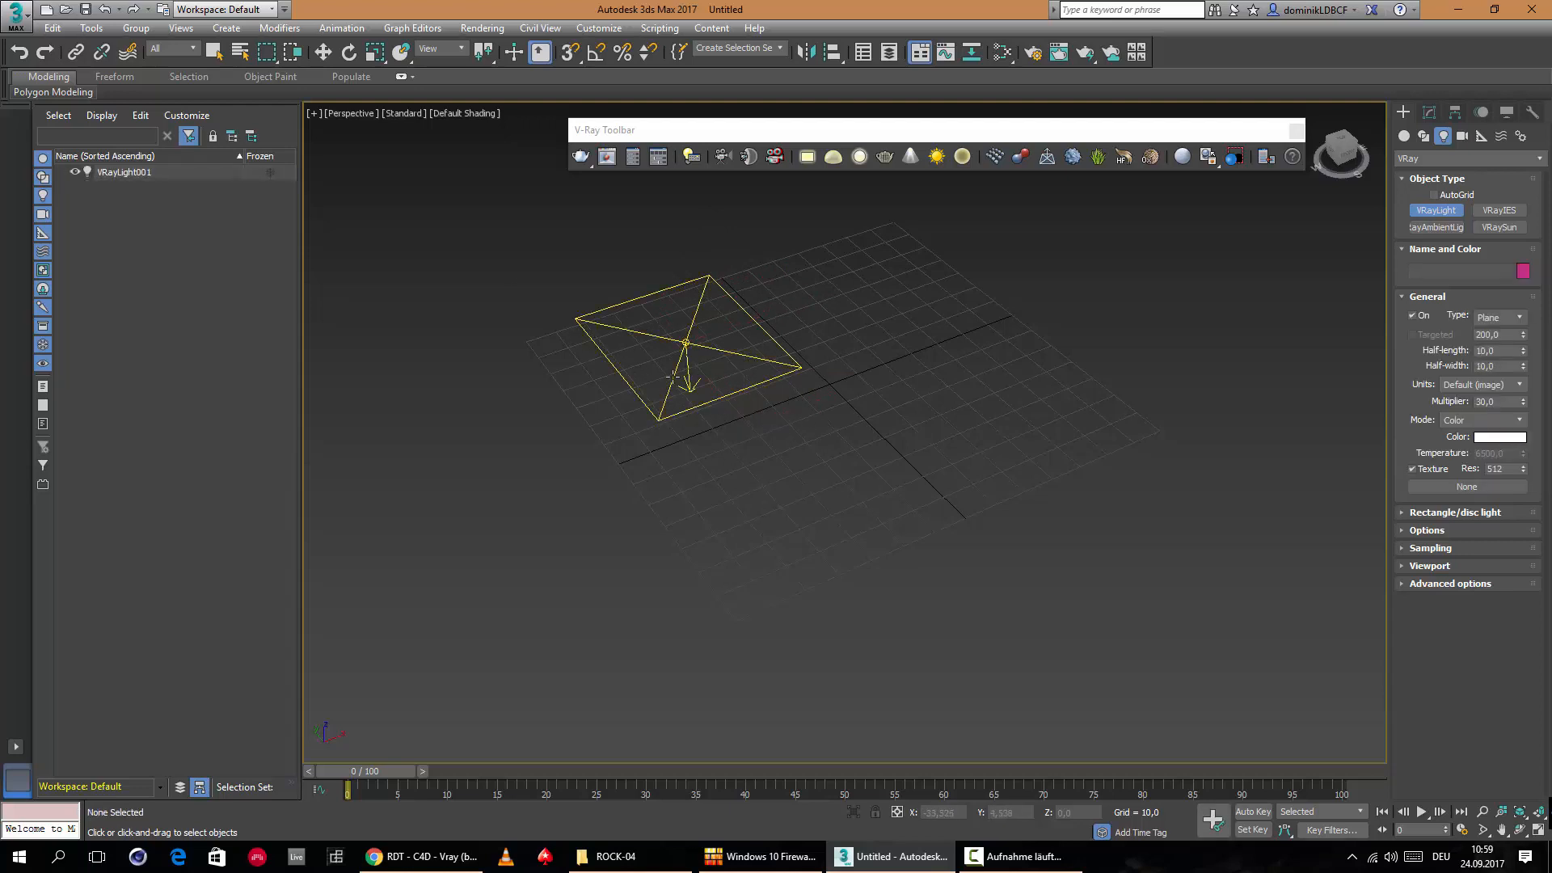
Rotate the plane light about -77 degrees around the X axis so that it stands nearly upright.
{"action": "left_click", "coordinate": [324, 57]}
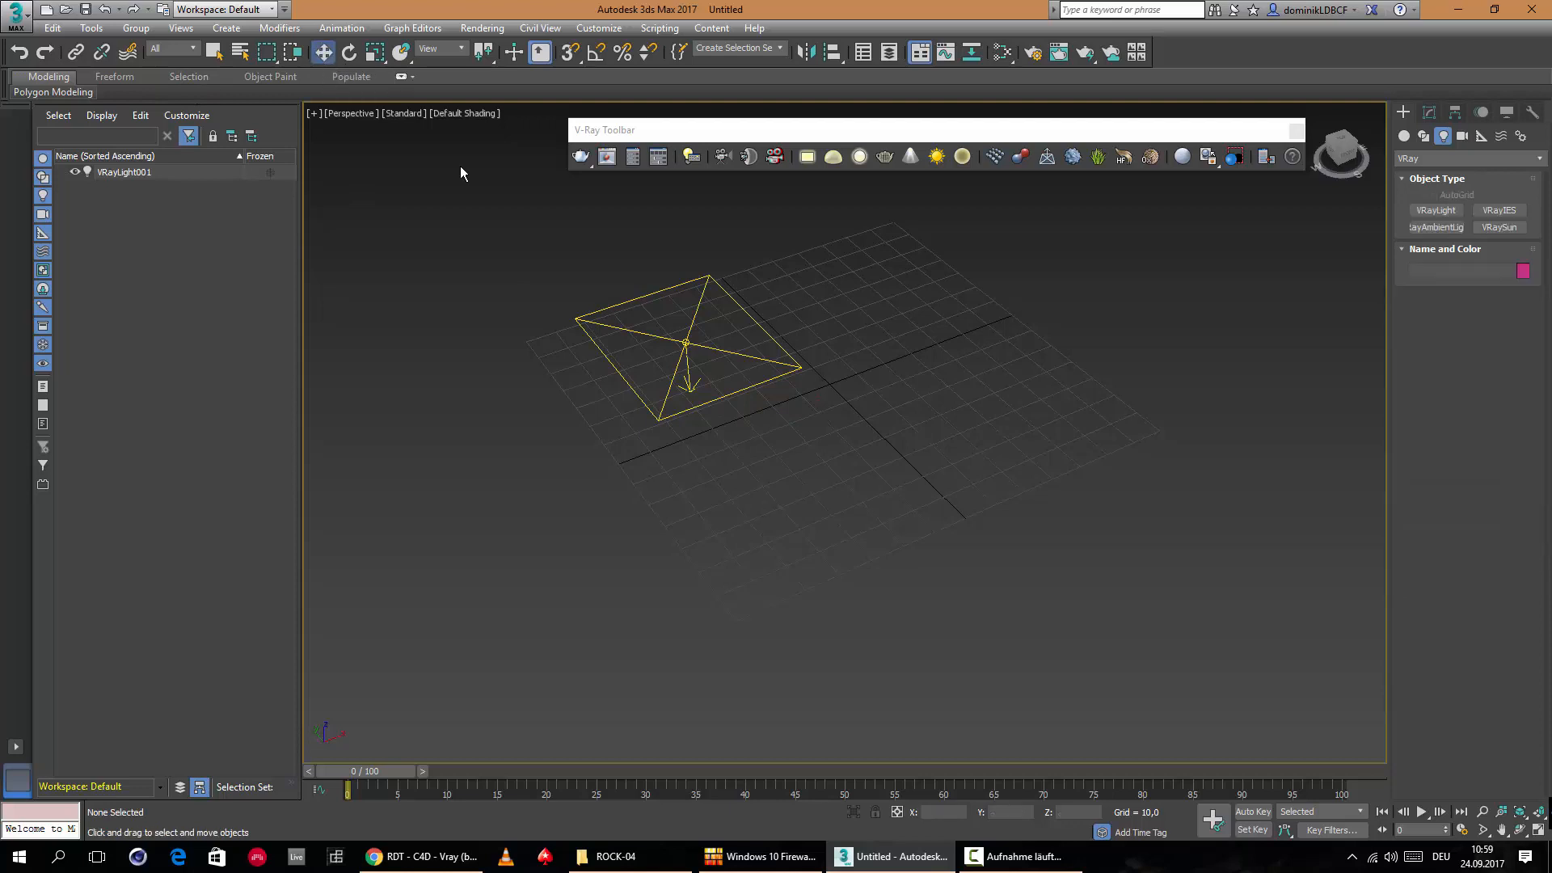
{"action": "left_click", "coordinate": [686, 343]}
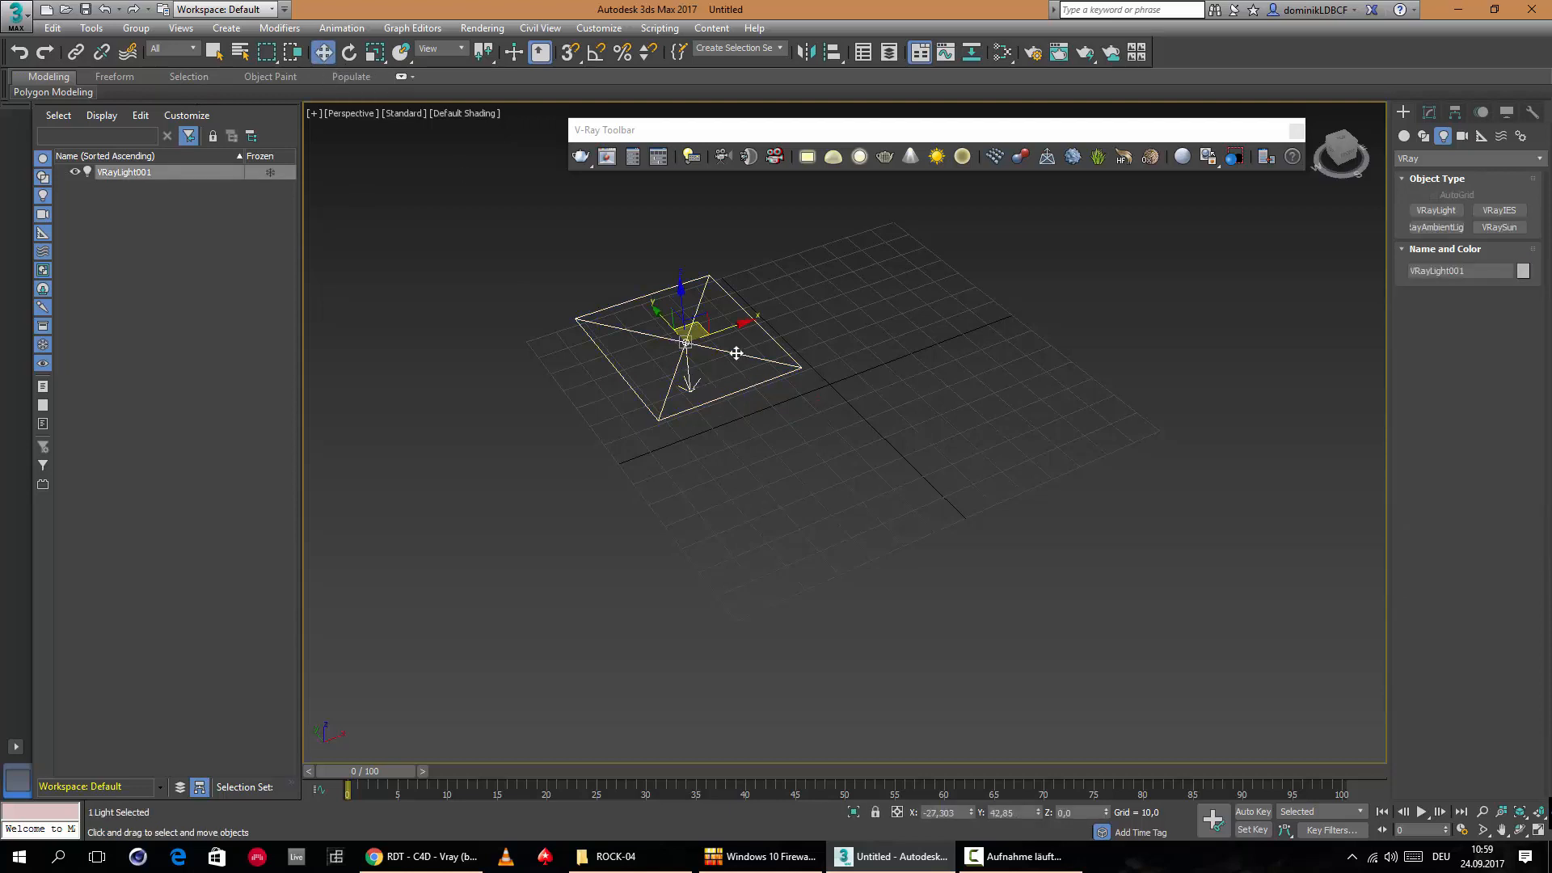
{"action": "key", "text": "e"}
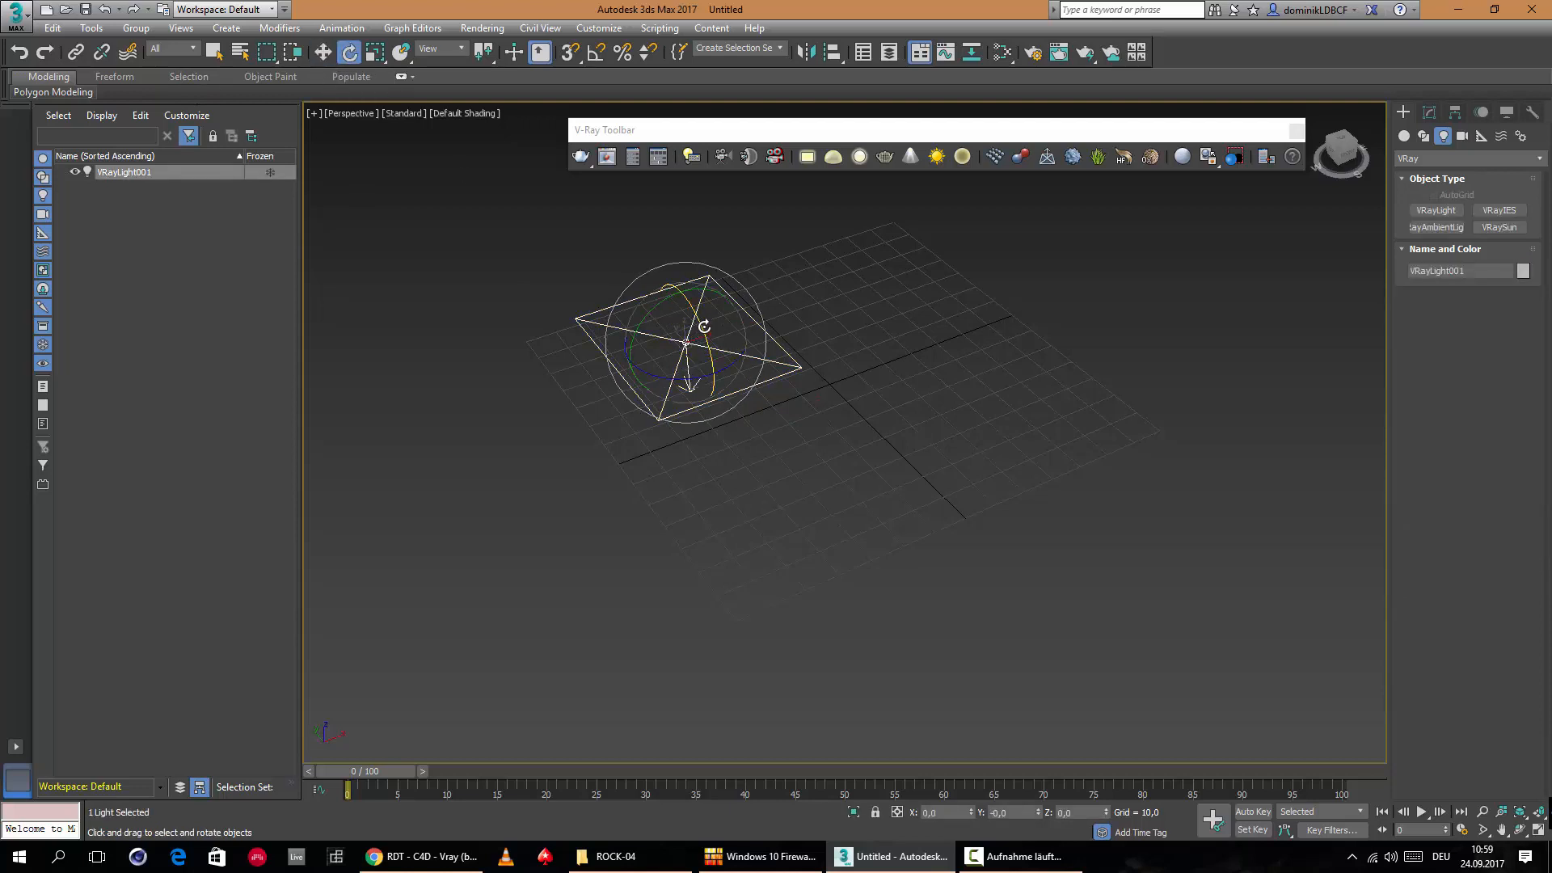
{"action": "left_click_drag", "start_coordinate": [704, 326], "coordinate": [635, 223]}
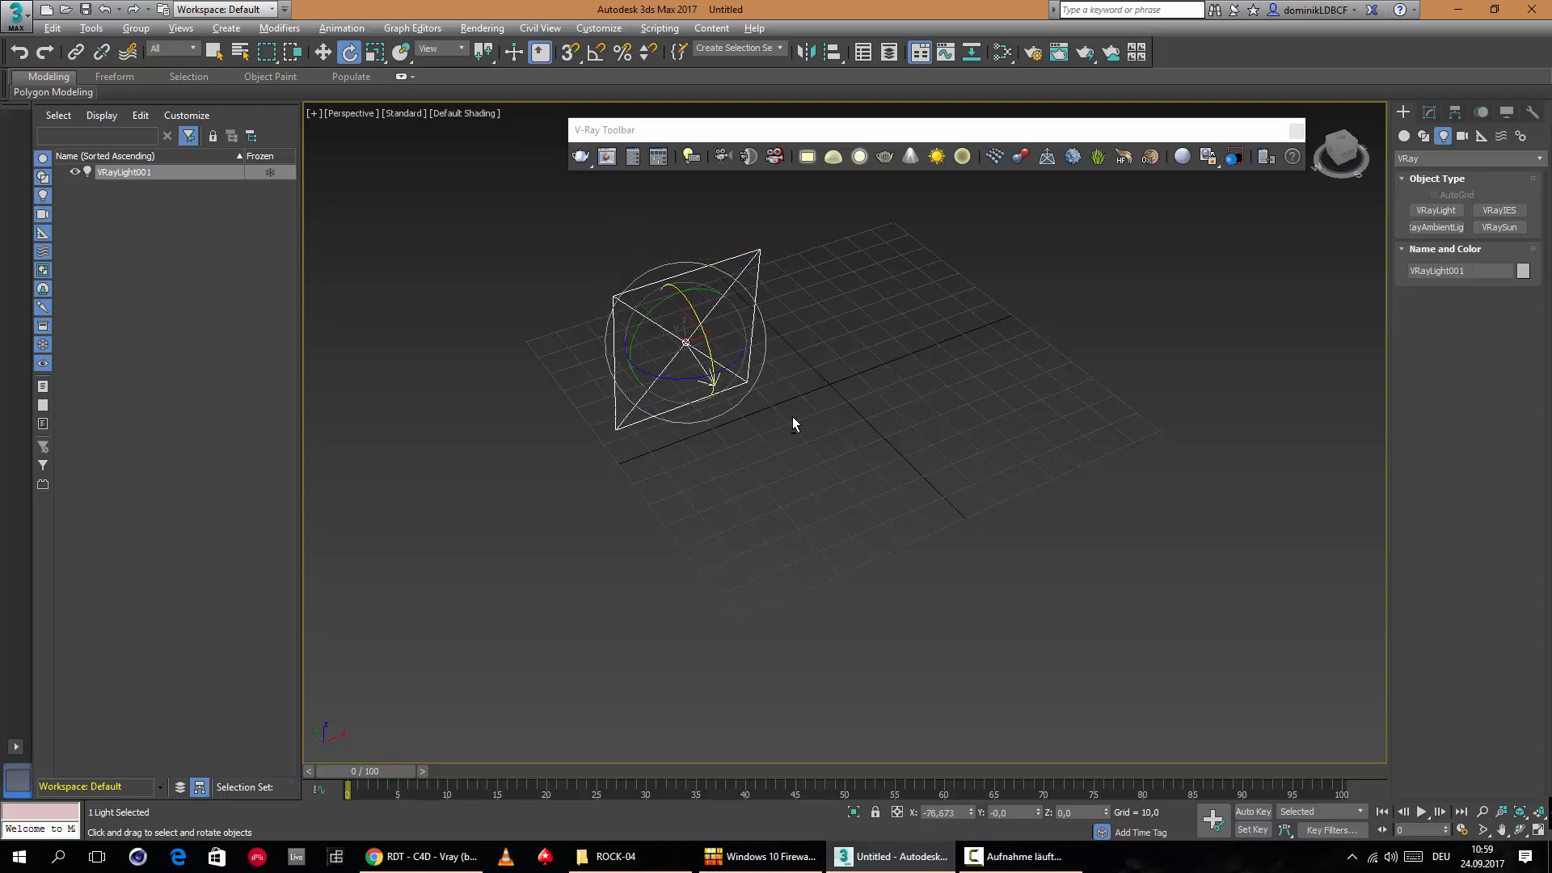
Move the plane light behind the grid and raise it, placing it at about X 21.8, Y 95.3, Z 35.1.
{"action": "key", "text": "w"}
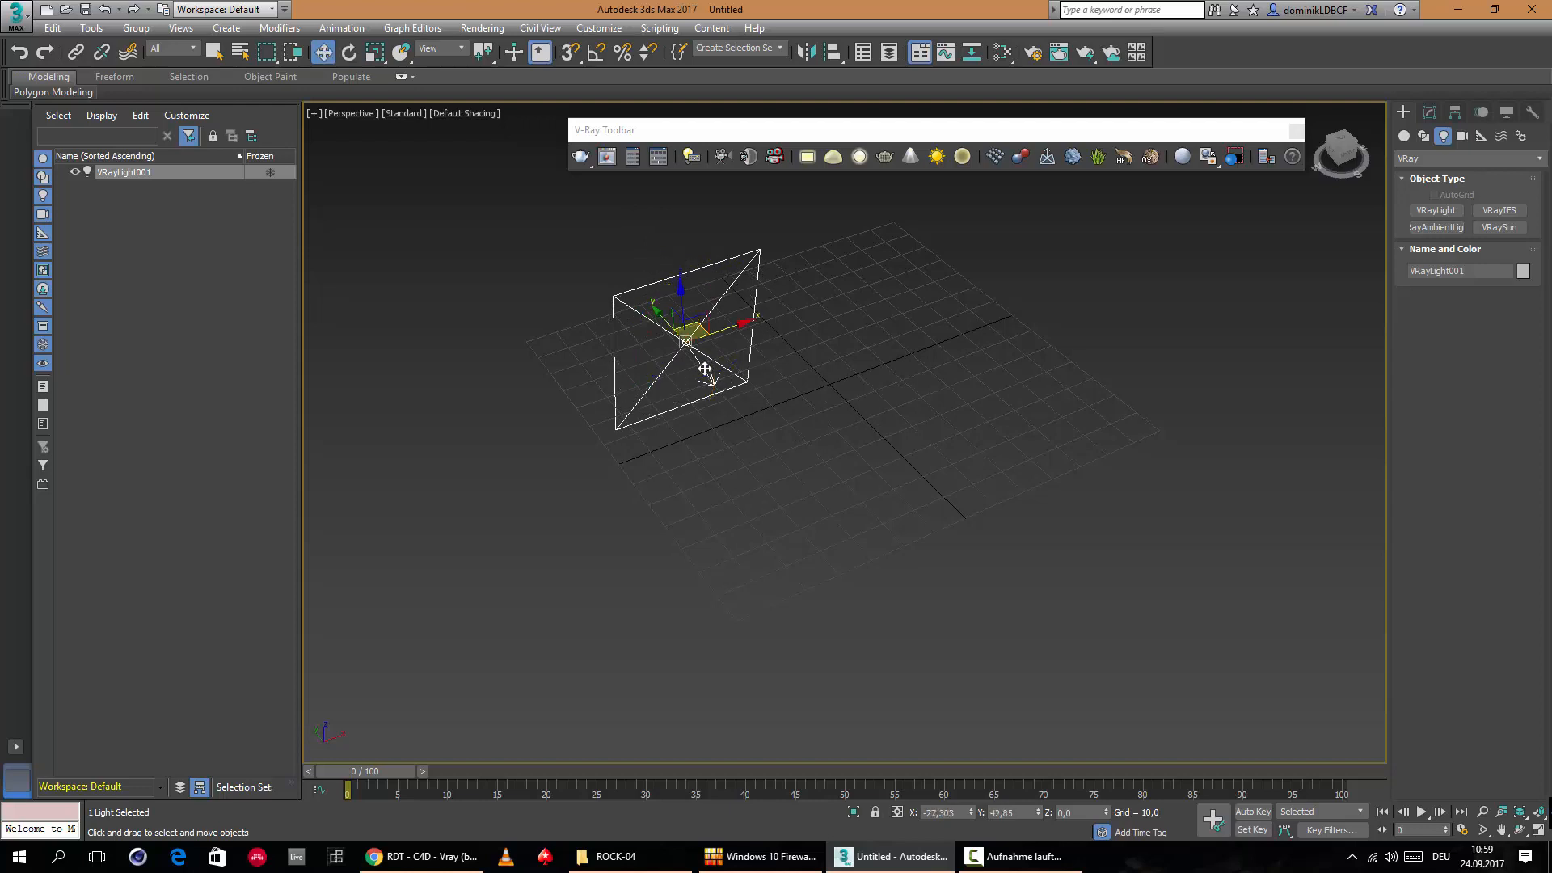
{"action": "left_click_drag", "start_coordinate": [742, 343], "coordinate": [861, 306]}
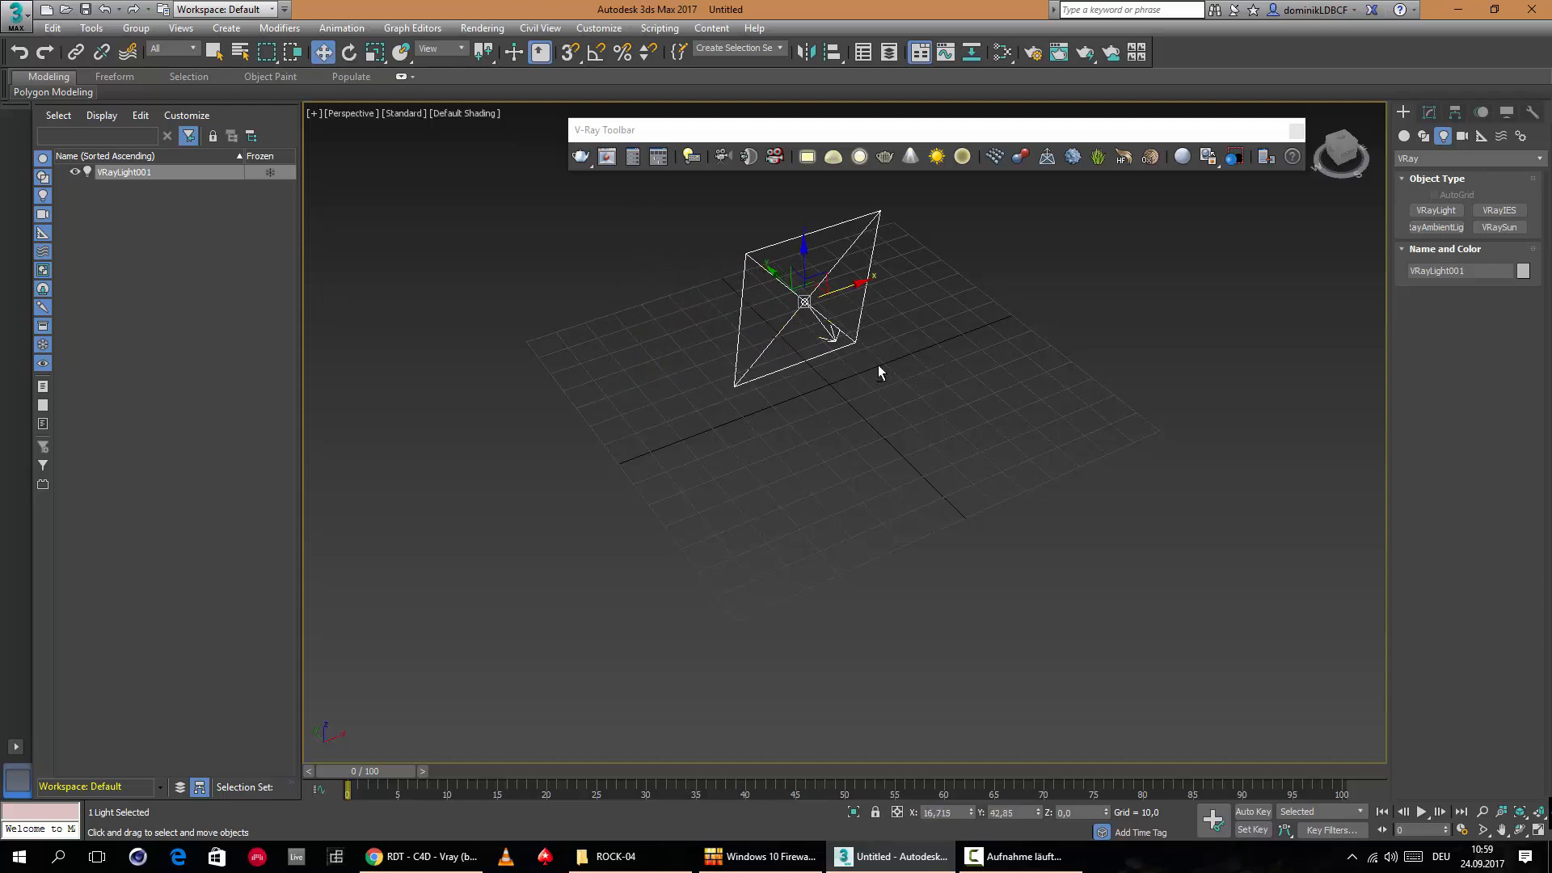
{"action": "right_click", "coordinate": [848, 372]}
{"action": "middle_click_drag", "start_coordinate": [865, 399], "coordinate": [711, 255], "text": "alt"}
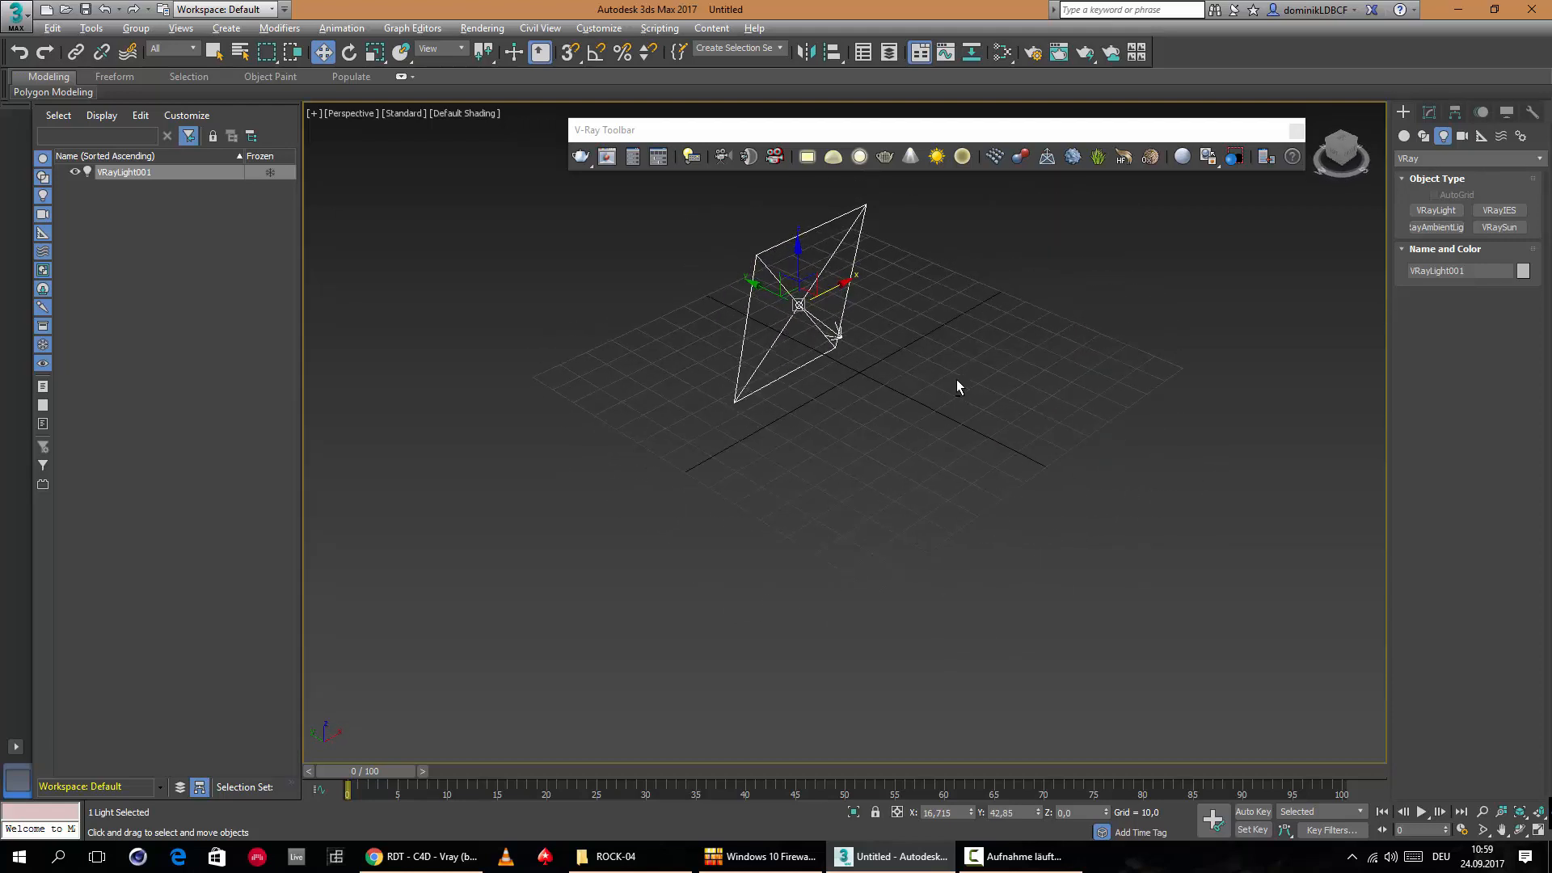
{"action": "middle_click_drag", "start_coordinate": [957, 385], "coordinate": [725, 271], "text": "alt"}
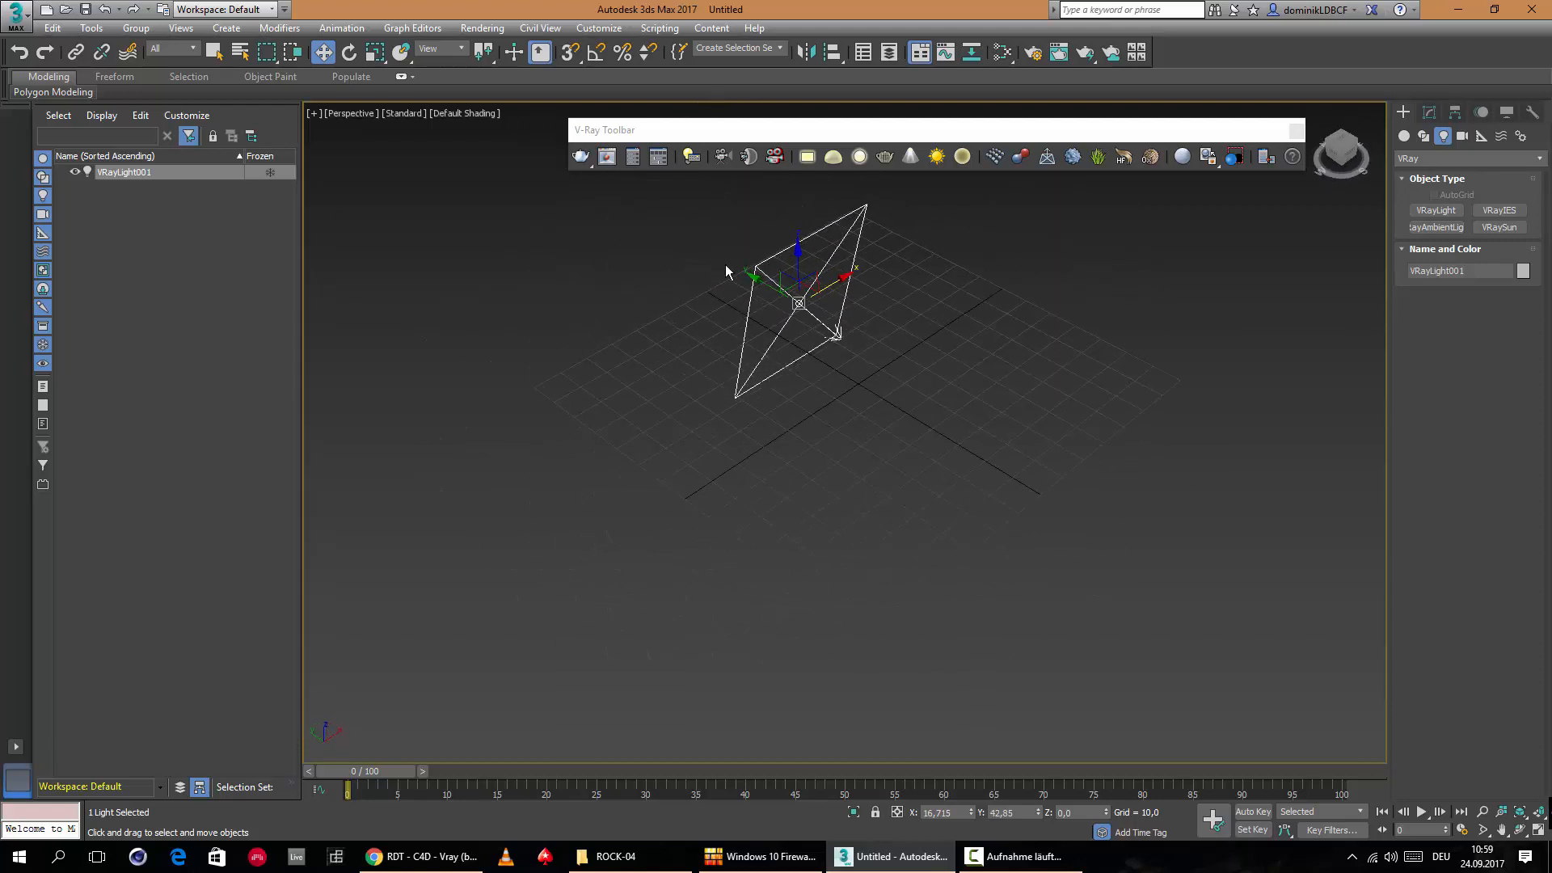
{"action": "left_click_drag", "start_coordinate": [755, 270], "coordinate": [625, 234]}
{"action": "middle_click_drag", "start_coordinate": [778, 308], "coordinate": [802, 298], "text": "alt"}
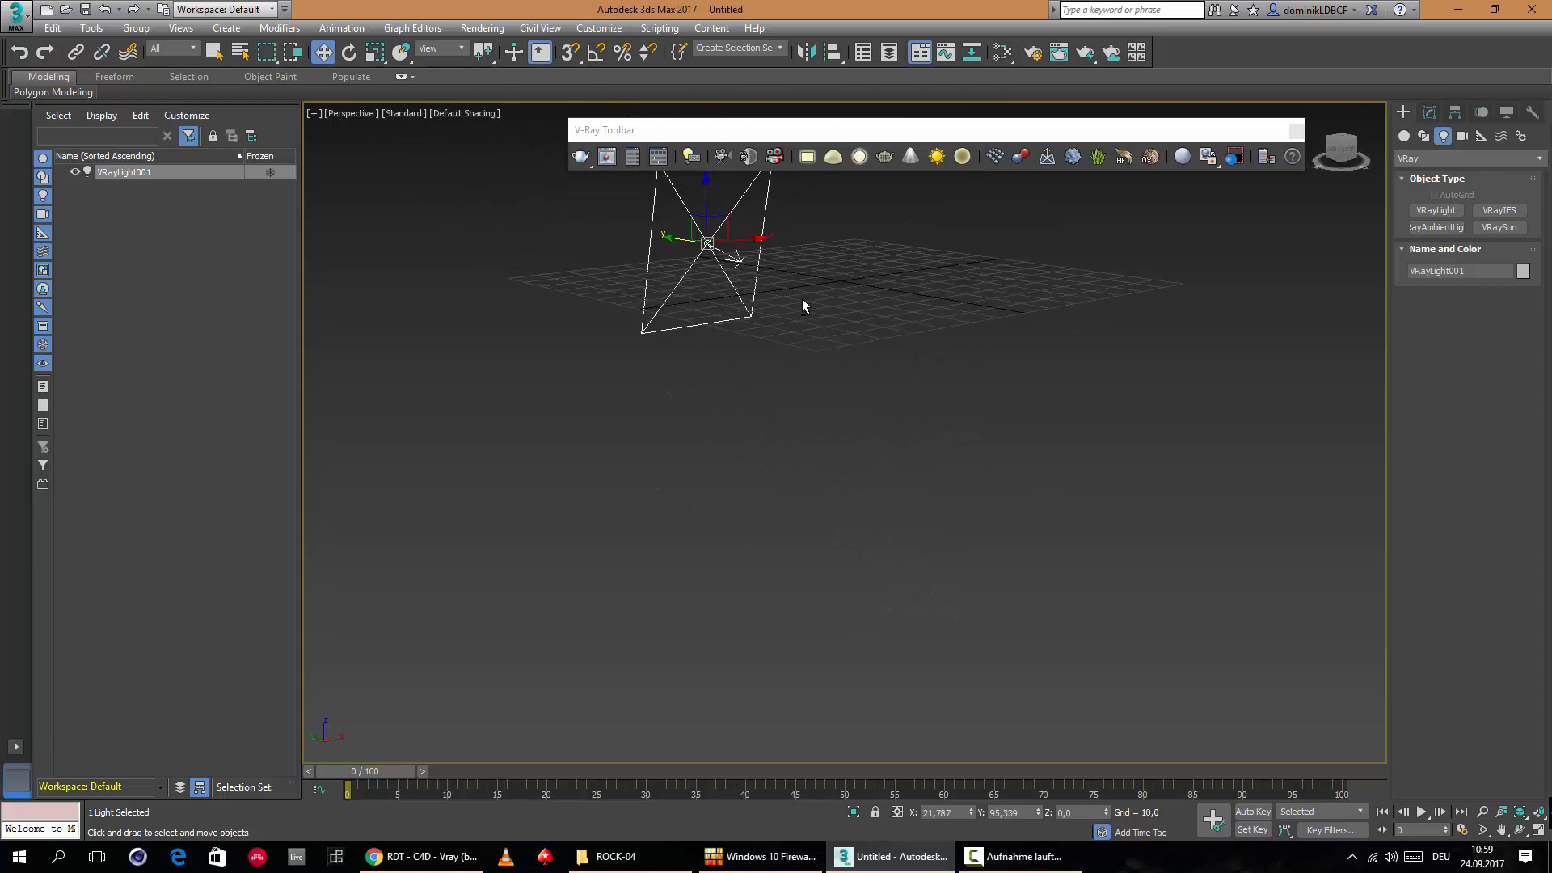
{"action": "middle_click_drag", "start_coordinate": [841, 240], "coordinate": [847, 289]}
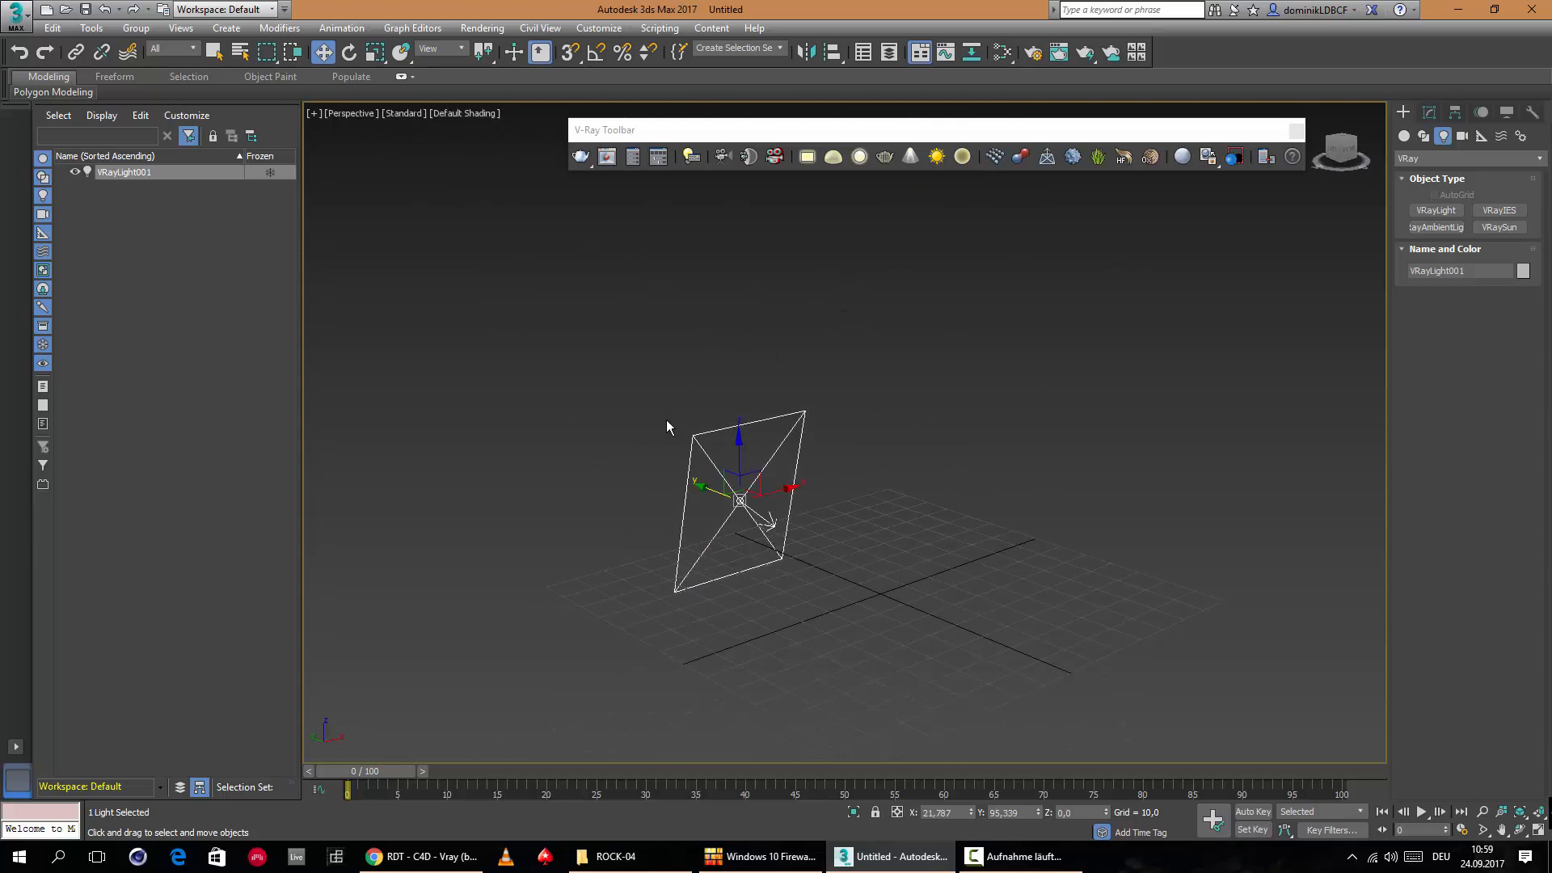
{"action": "left_click_drag", "start_coordinate": [738, 434], "coordinate": [728, 338]}
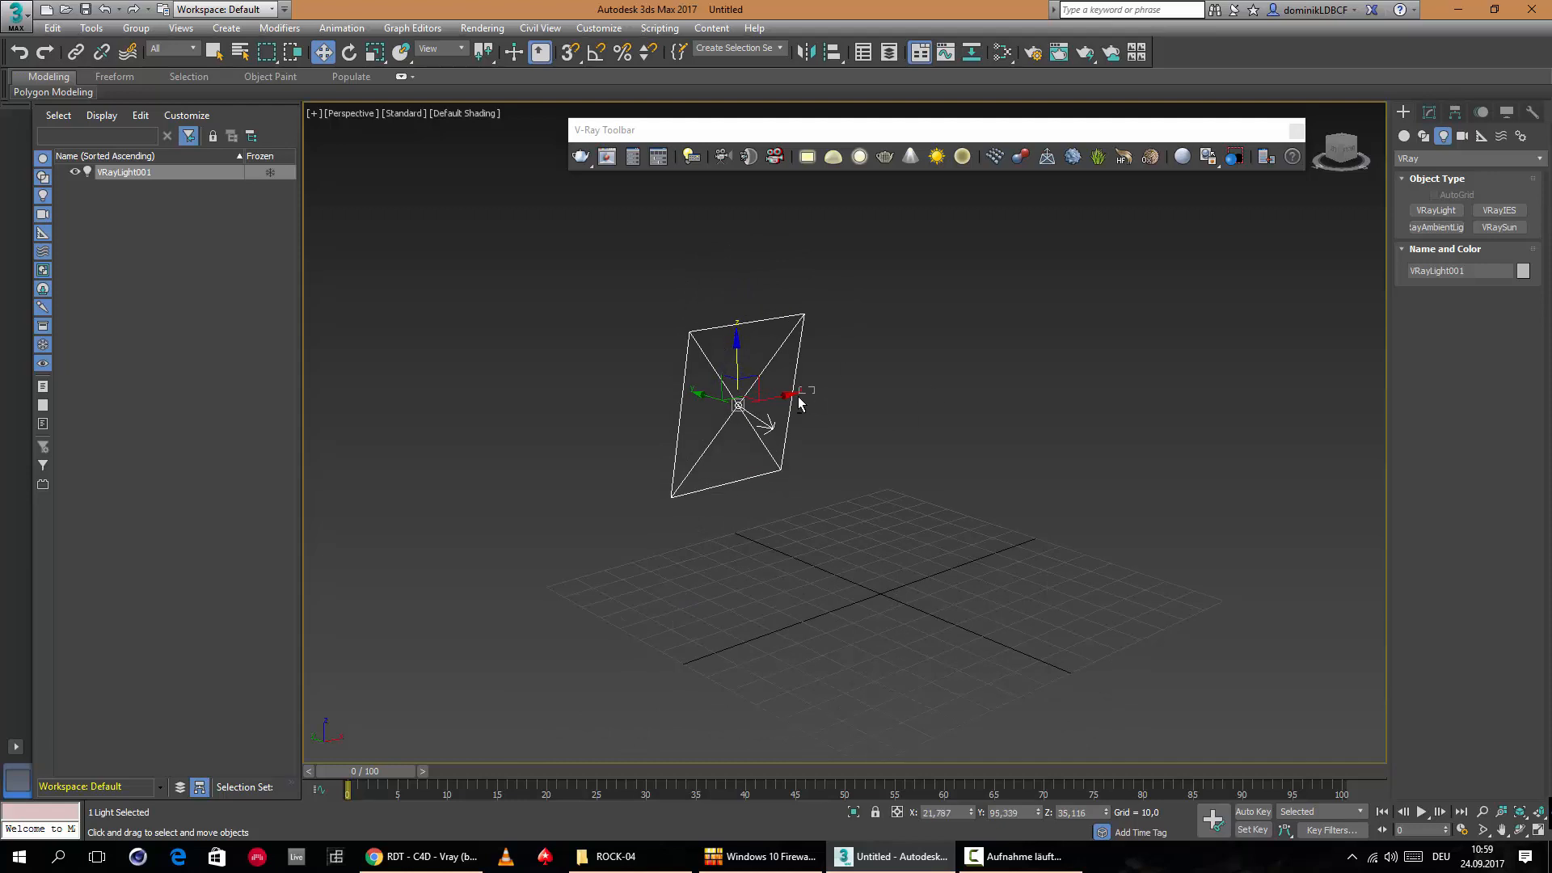
Scale the plane light up uniformly to about 152 percent.
{"action": "key", "text": "r"}
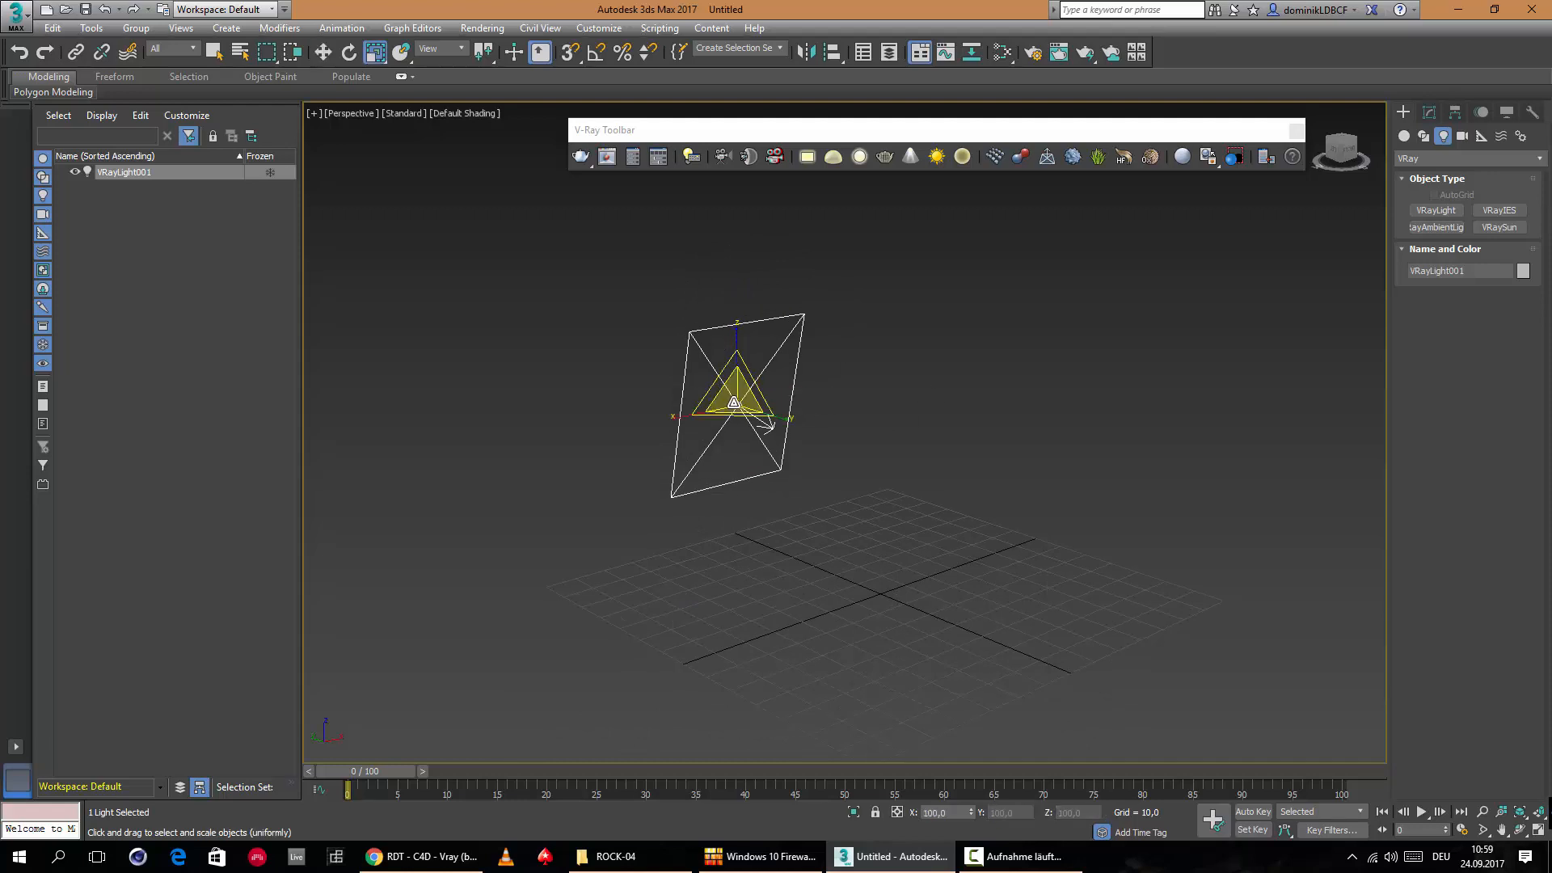
{"action": "left_click_drag", "start_coordinate": [687, 398], "coordinate": [596, 393]}
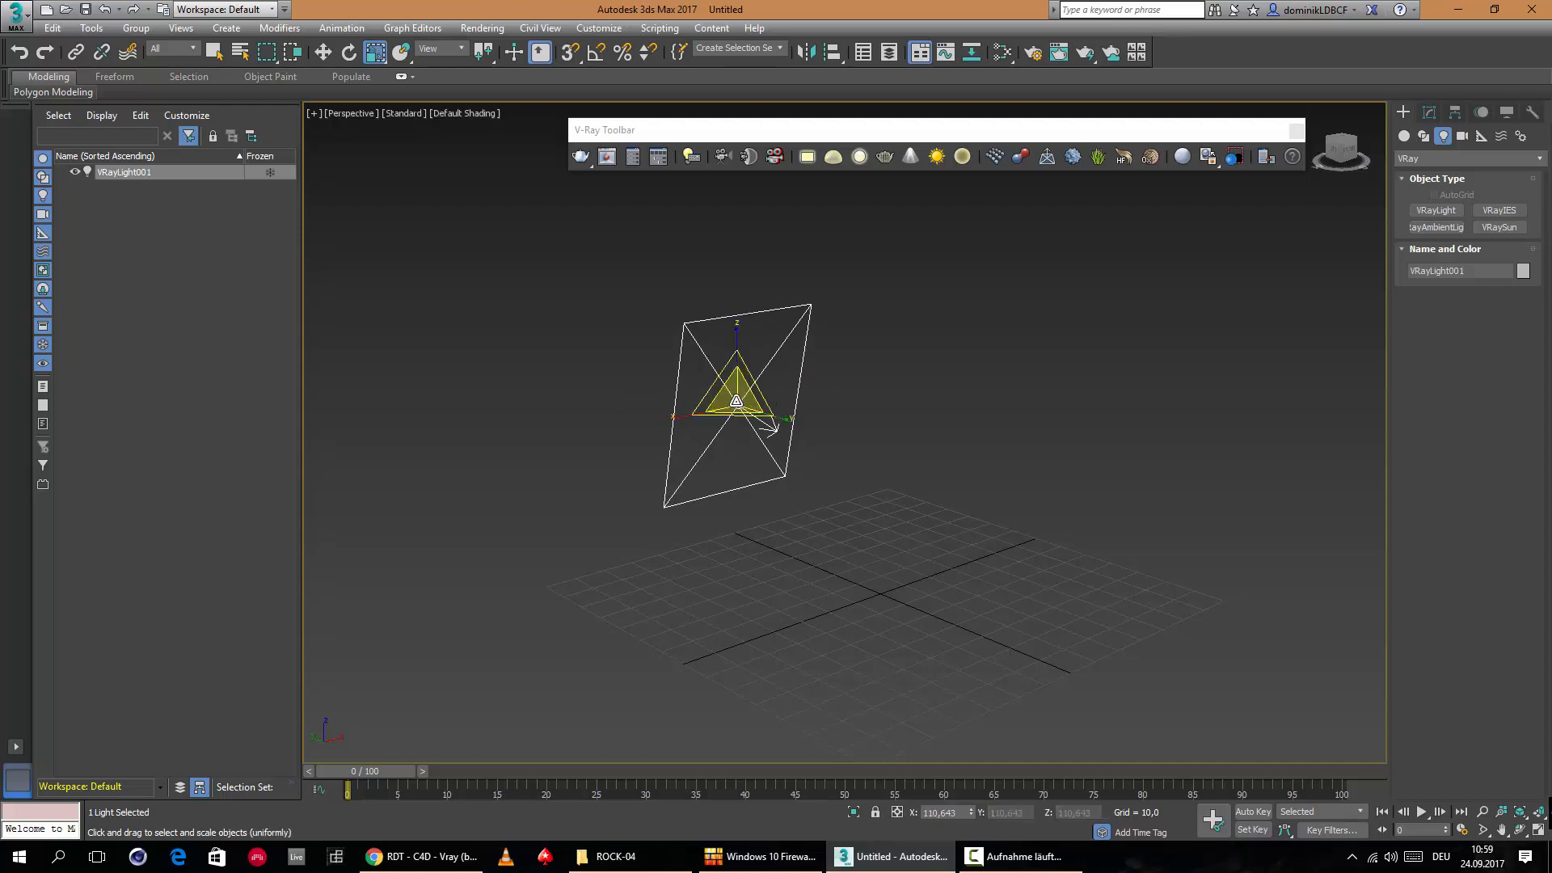
{"action": "left_click_drag", "start_coordinate": [742, 399], "coordinate": [837, 369]}
Draw a standard Plane primitive covering almost the whole grid as the ground surface, undoing any stray extra plane.
{"action": "key", "text": "alt"}
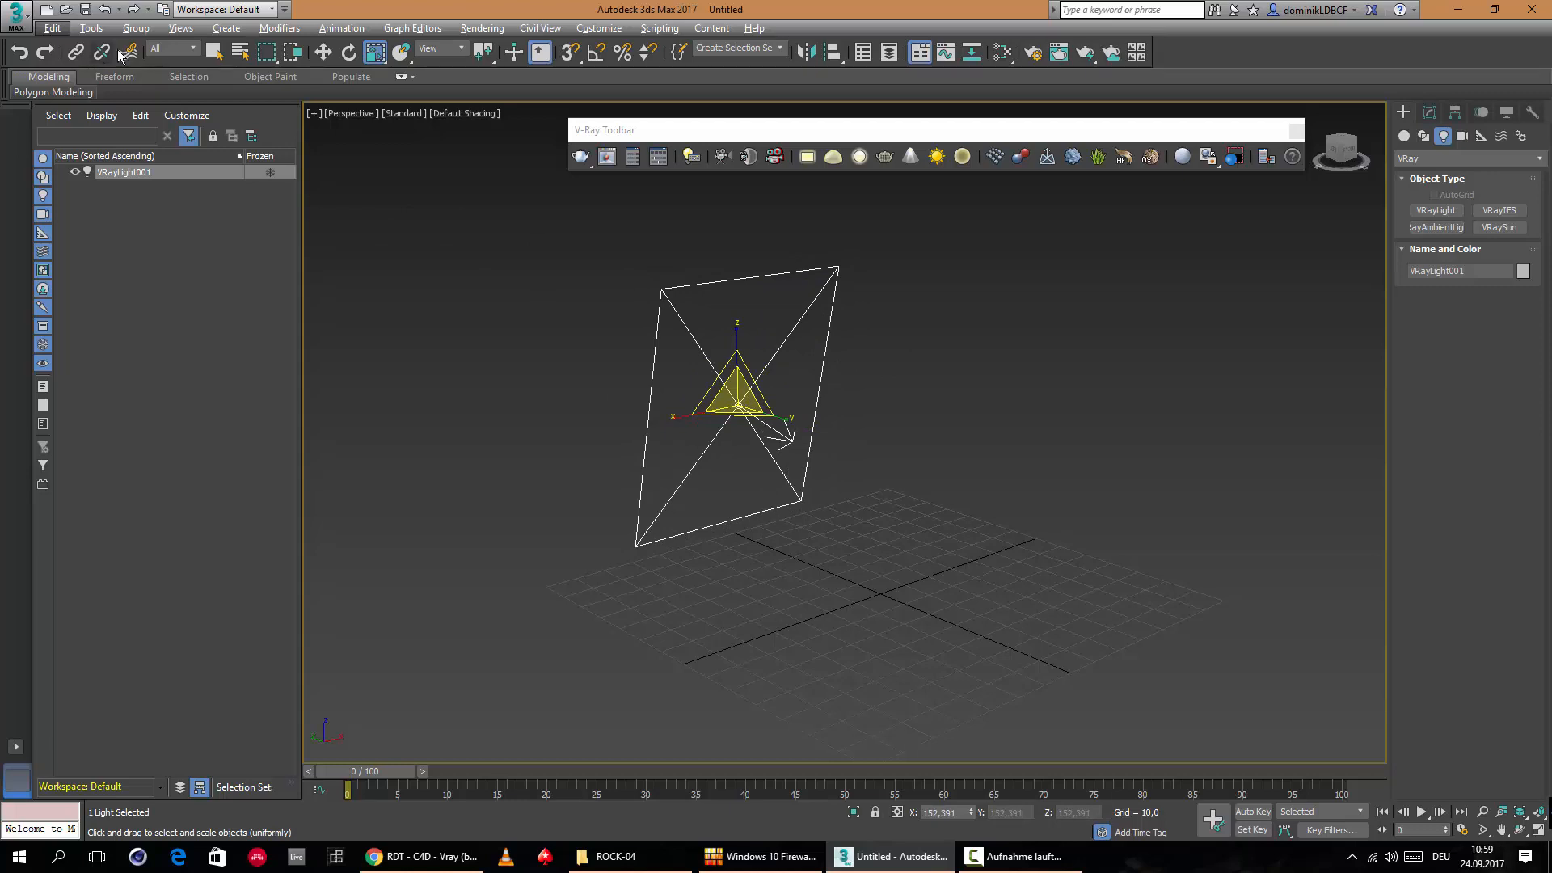
{"action": "left_click", "coordinate": [227, 29]}
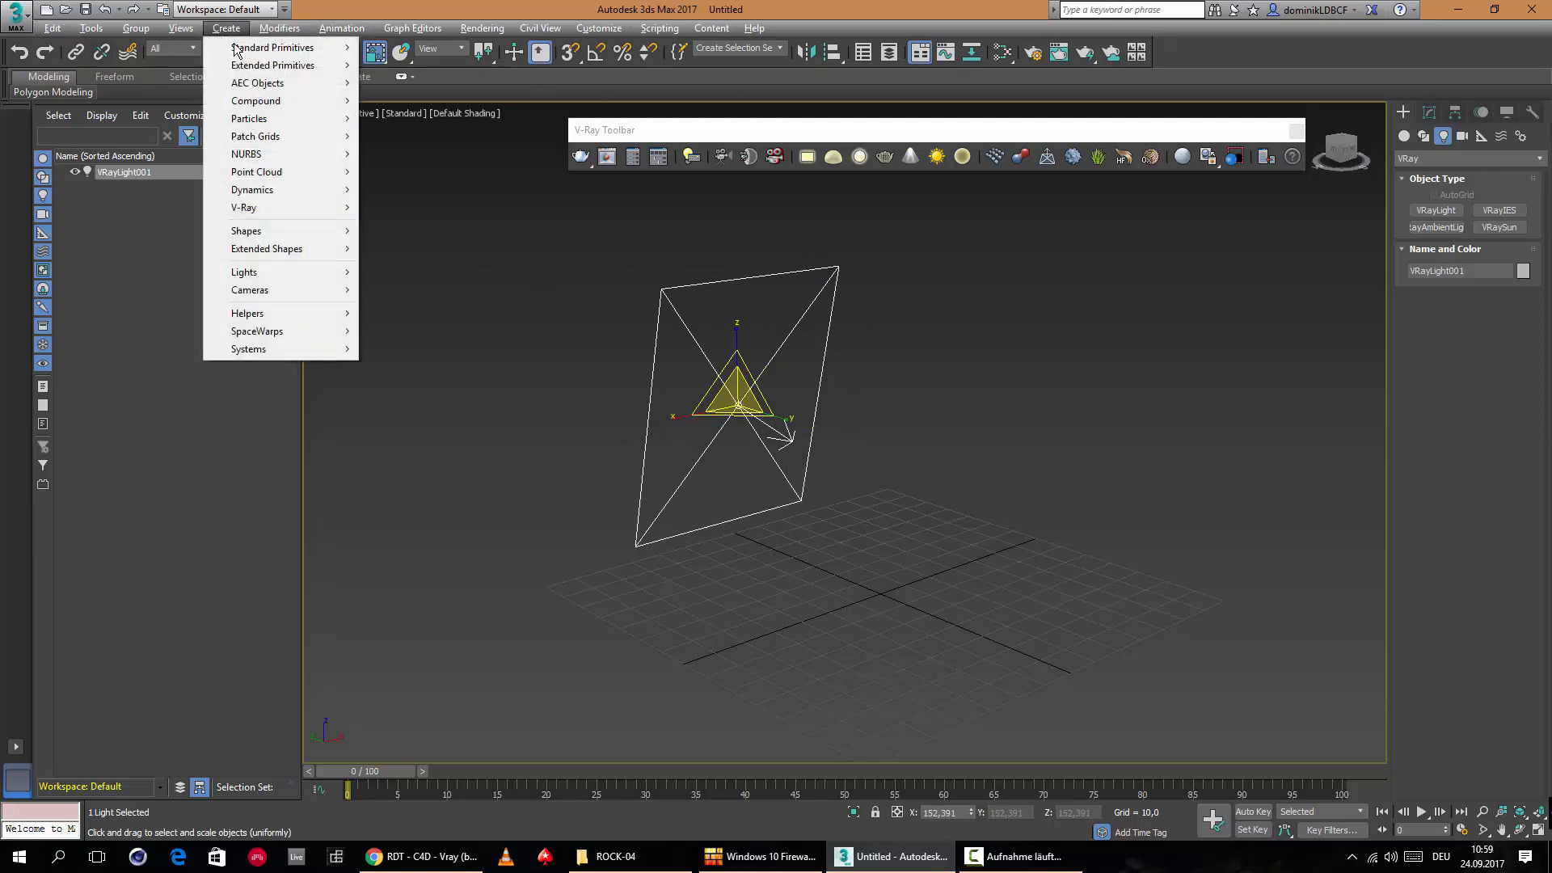
{"action": "mouse_move", "coordinate": [243, 50]}
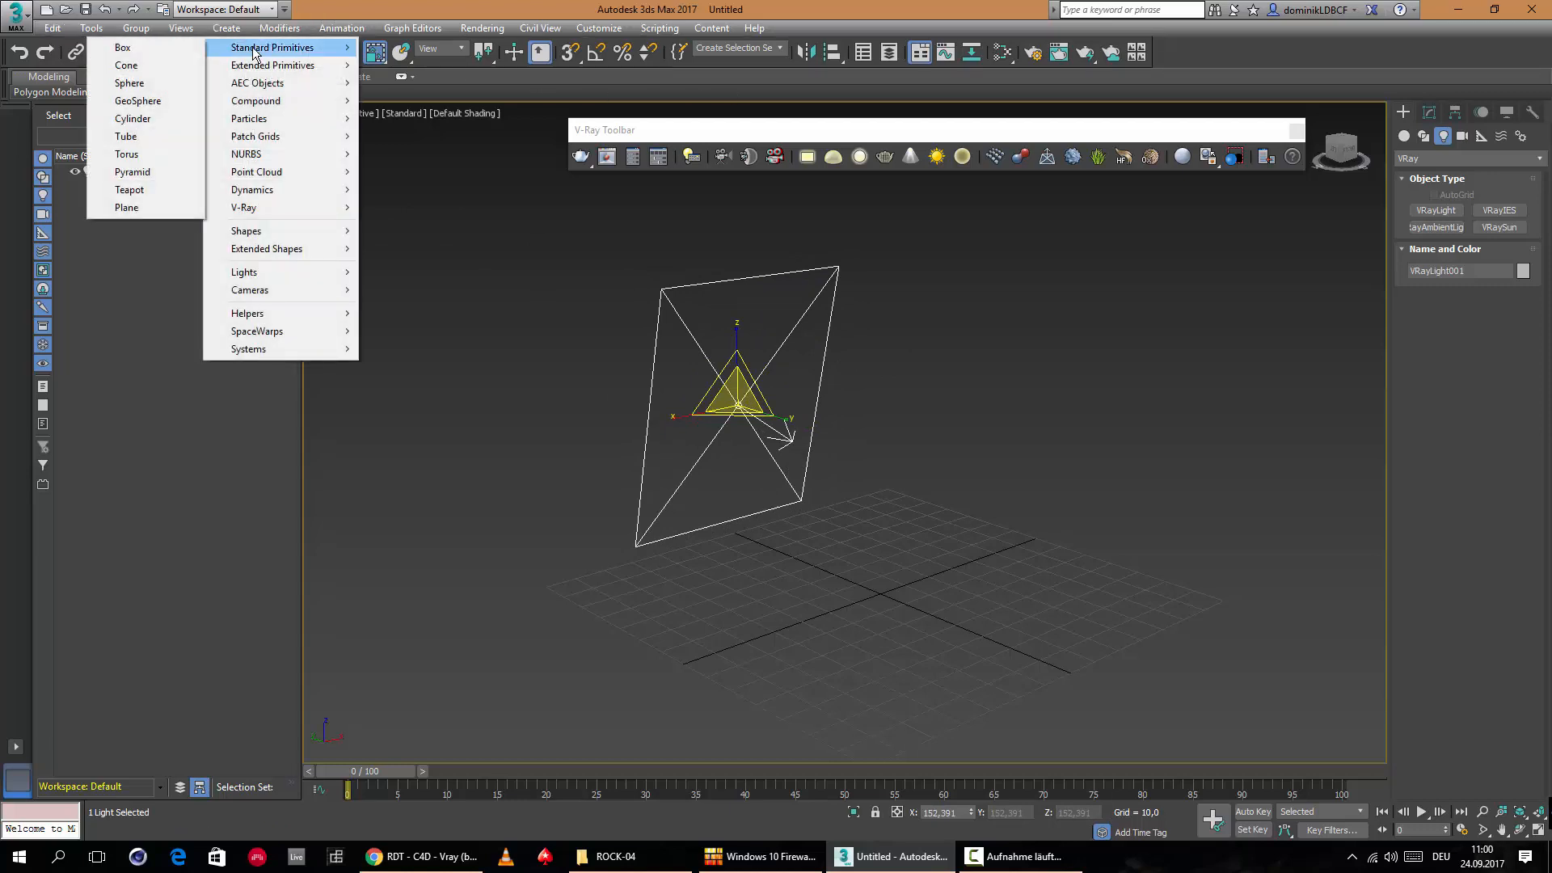
{"action": "left_click", "coordinate": [126, 206]}
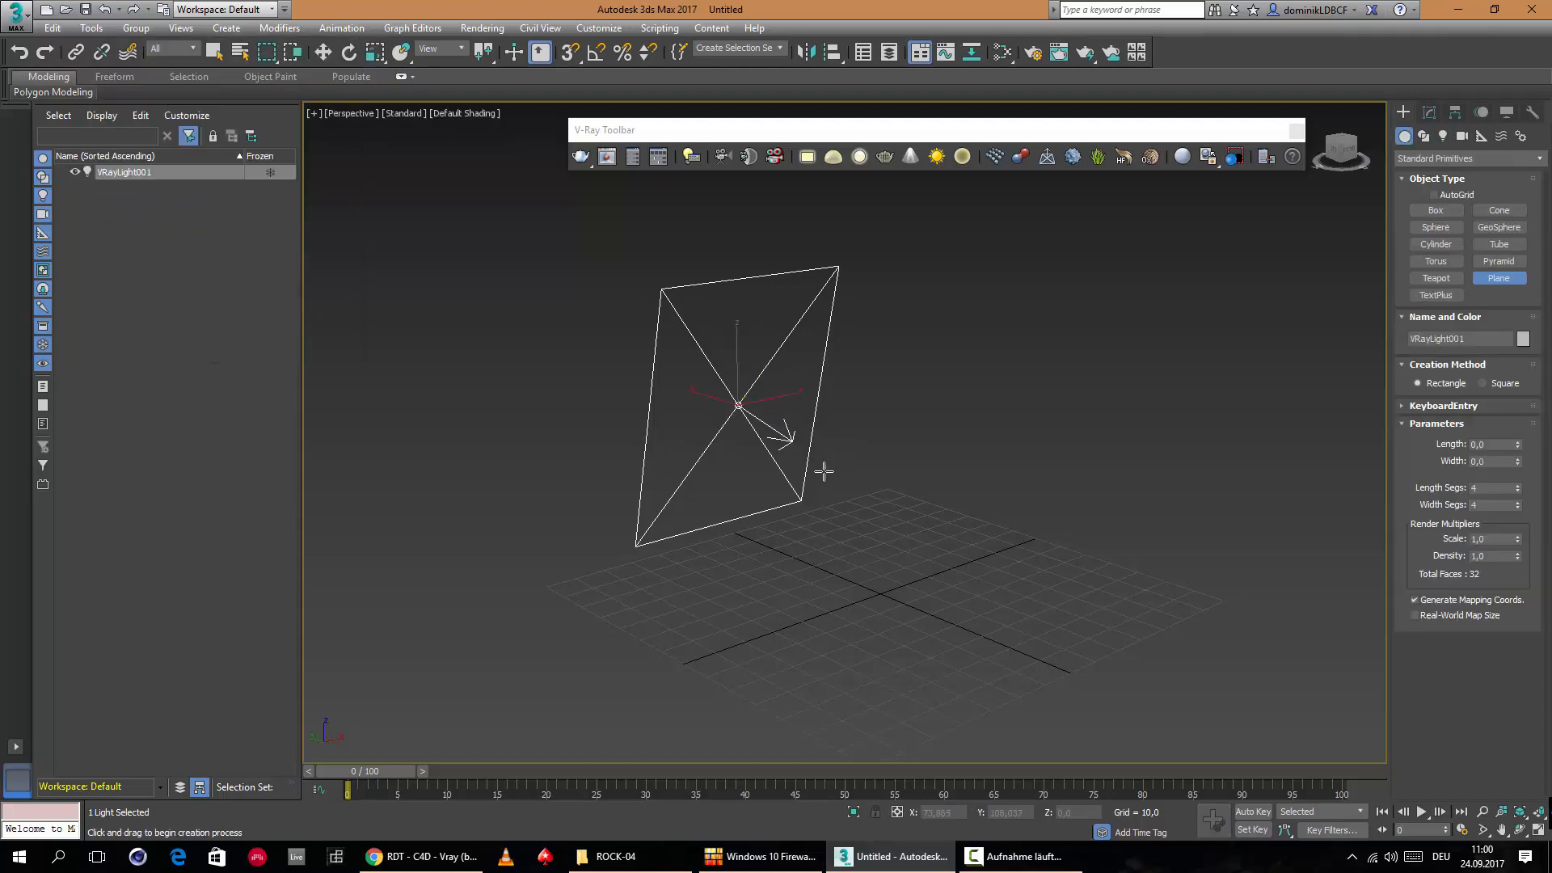
{"action": "key", "text": "alt"}
{"action": "left_click_drag", "start_coordinate": [882, 487], "coordinate": [898, 750]}
{"action": "left_click_drag", "start_coordinate": [797, 509], "coordinate": [796, 532]}
{"action": "key", "text": "ctrl+z"}
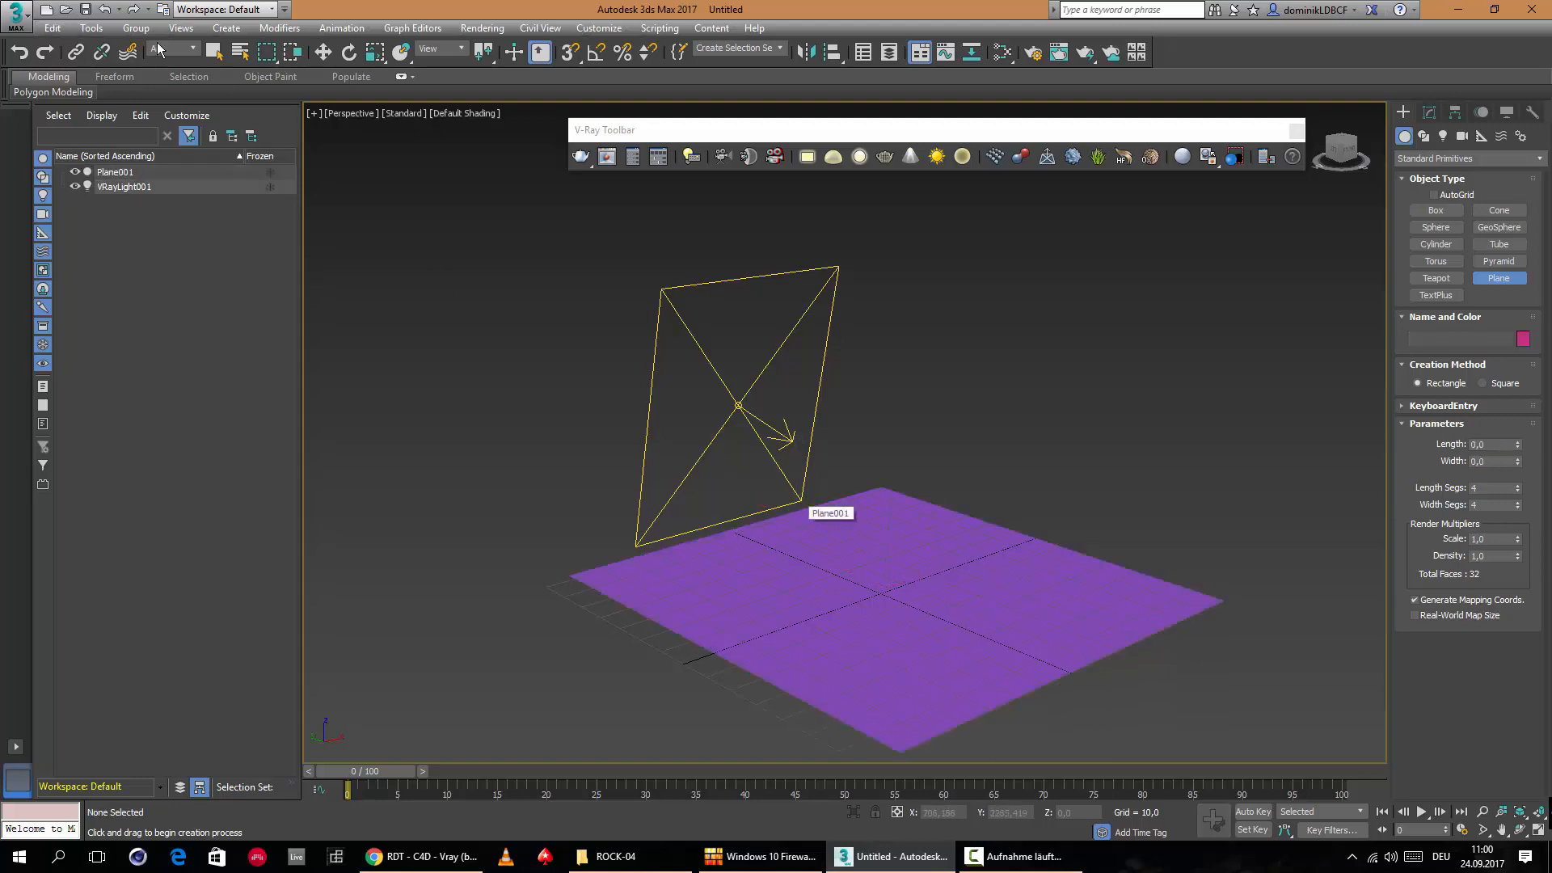
Move the plane light farther back and higher above the ground plane, to about X 21.8, Y 130.9, Z 55.6.
{"action": "left_click", "coordinate": [324, 51]}
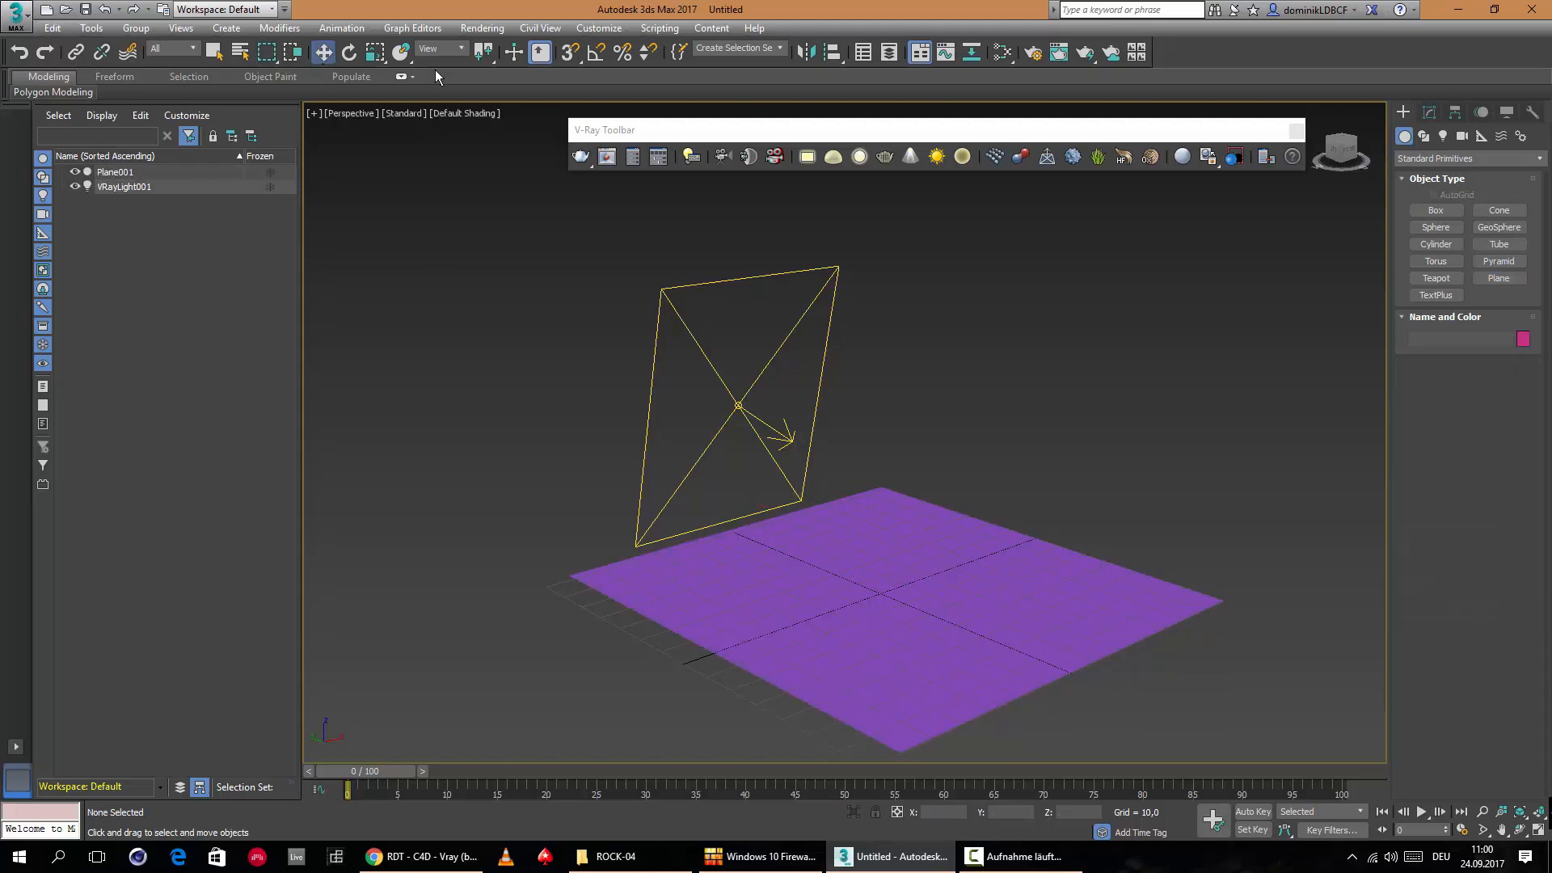
{"action": "left_click", "coordinate": [737, 407]}
{"action": "left_click_drag", "start_coordinate": [684, 393], "coordinate": [644, 381]}
{"action": "left_click_drag", "start_coordinate": [679, 319], "coordinate": [683, 260]}
{"action": "middle_click_drag", "start_coordinate": [822, 396], "coordinate": [854, 416], "text": "alt"}
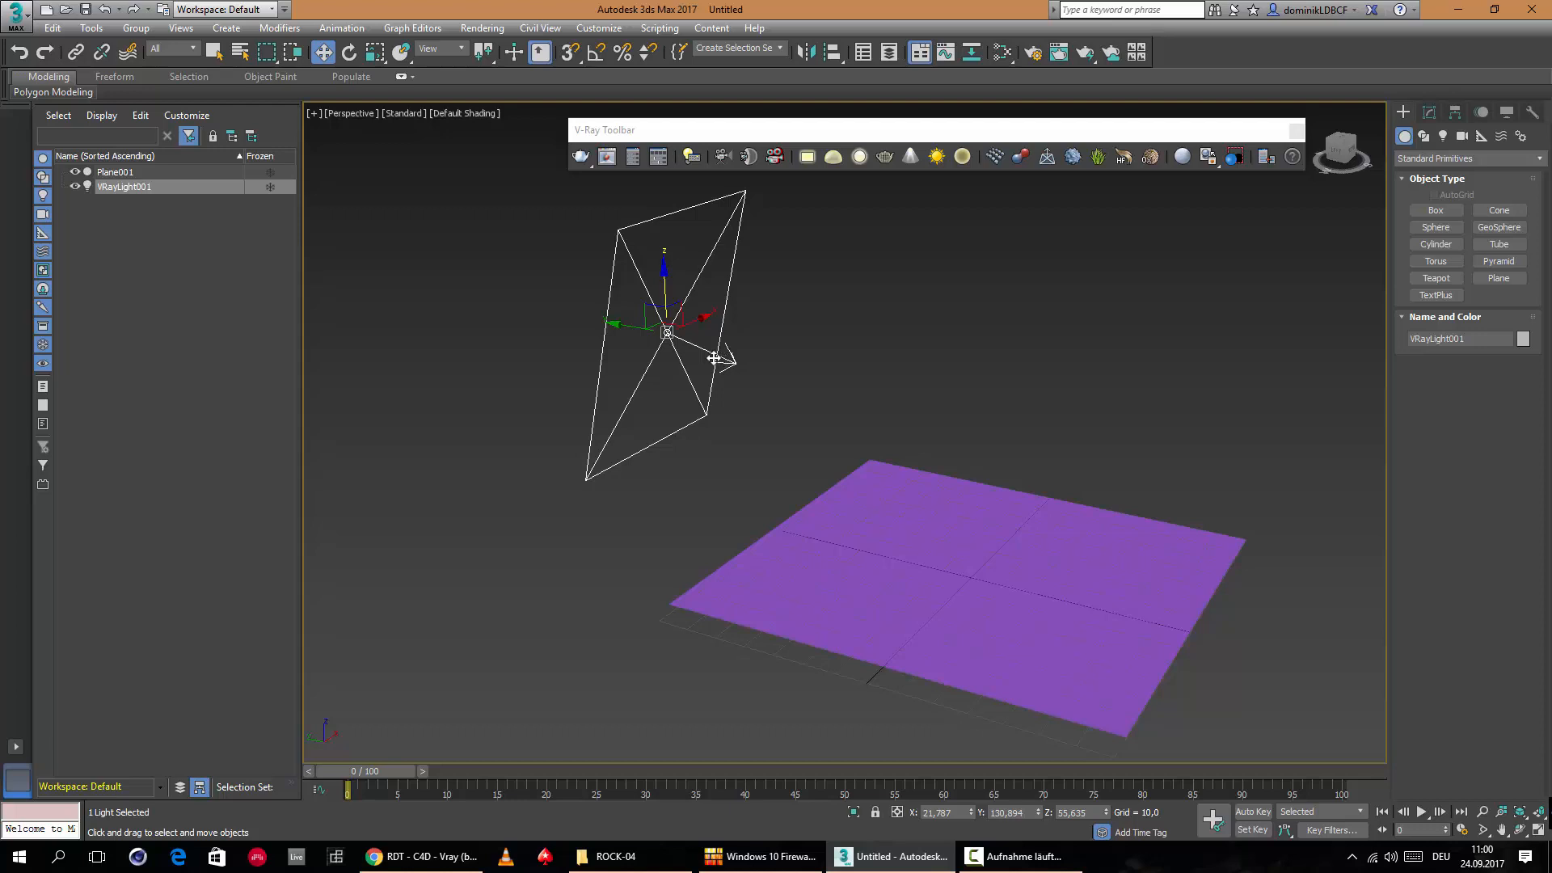
Move the floating V-Ray toolbar slightly higher over the viewport.
{"action": "left_click", "coordinate": [699, 136]}
{"action": "mouse_move", "coordinate": [699, 135]}
{"action": "left_mouse_down"}
{"action": "mouse_move", "coordinate": [679, 132]}
{"action": "mouse_move", "coordinate": [707, 124]}
{"action": "left_mouse_up"}
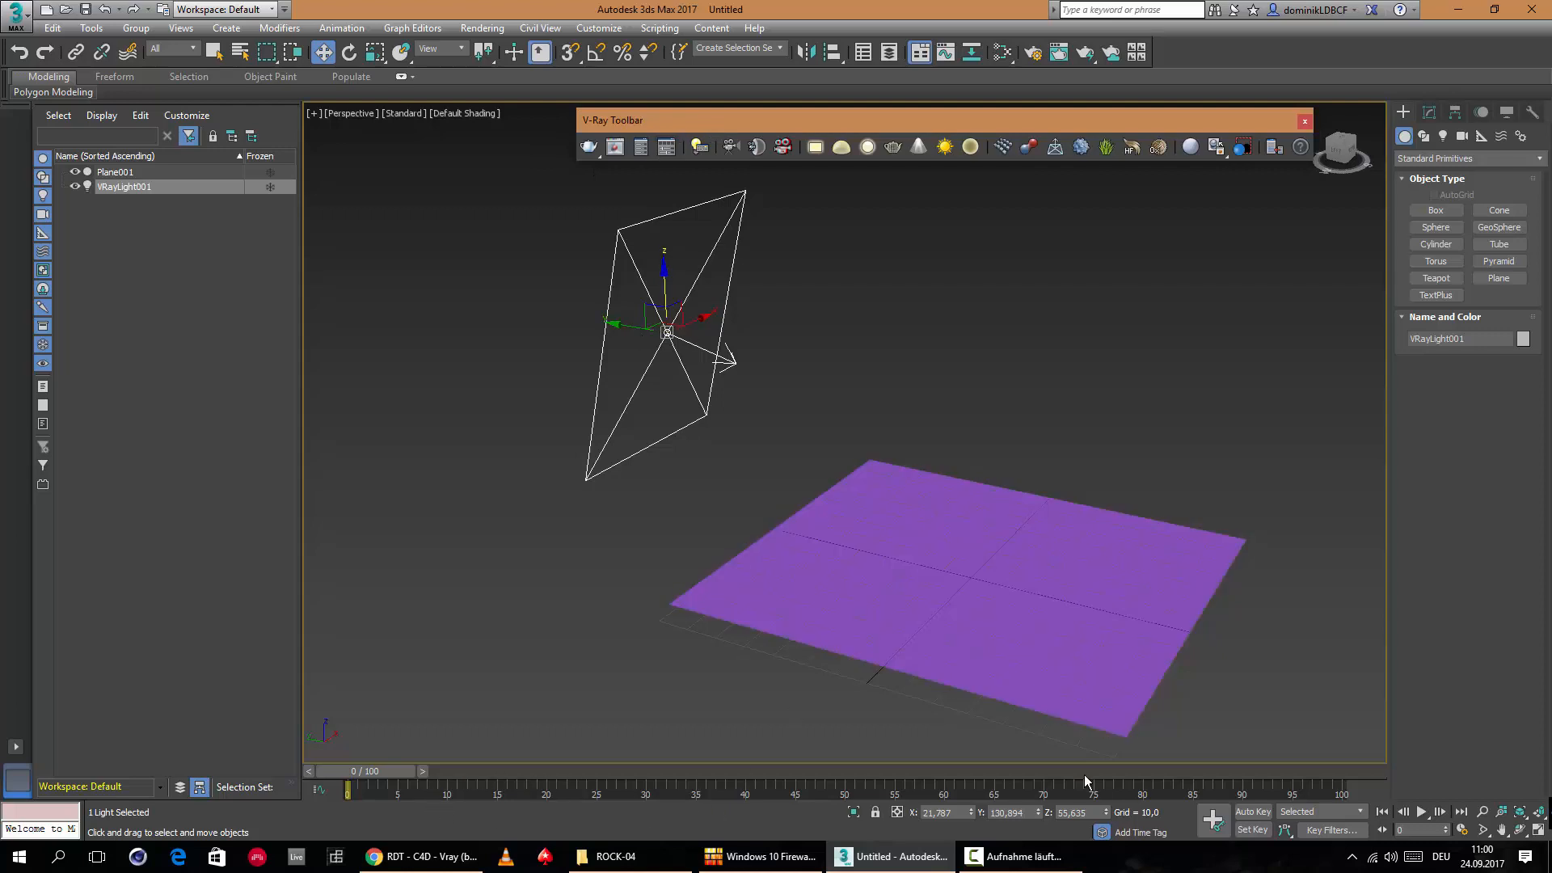
{"action": "left_click", "coordinate": [1017, 867]}
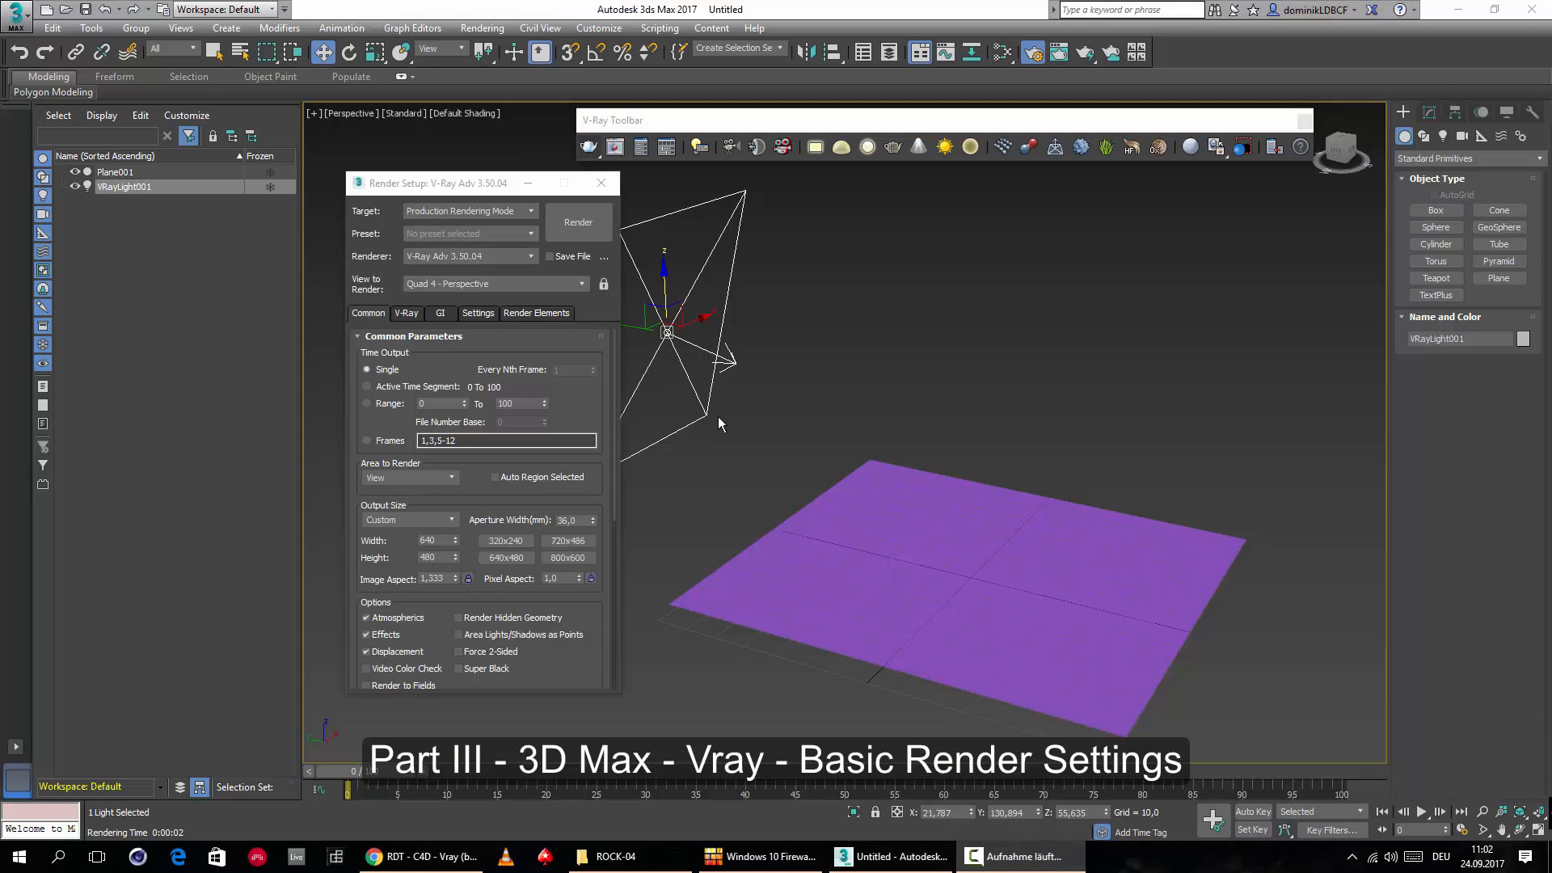
Set the production renderer to V-Ray RT 3.50.04 and run a test render of the perspective view.
{"action": "left_click", "coordinate": [469, 186]}
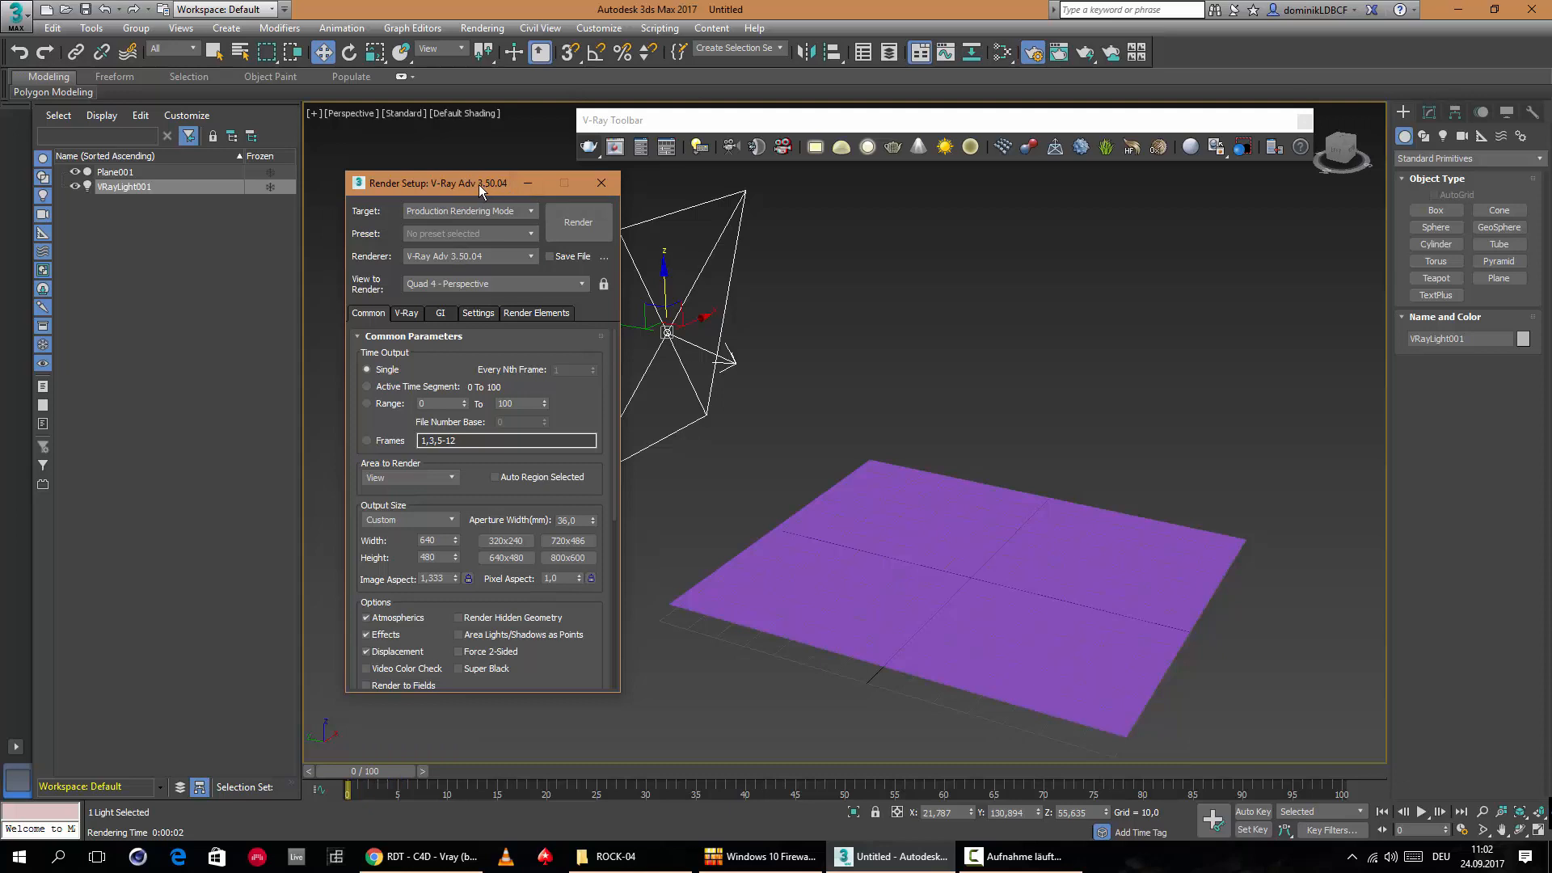
{"action": "left_click_drag", "start_coordinate": [485, 188], "coordinate": [470, 185]}
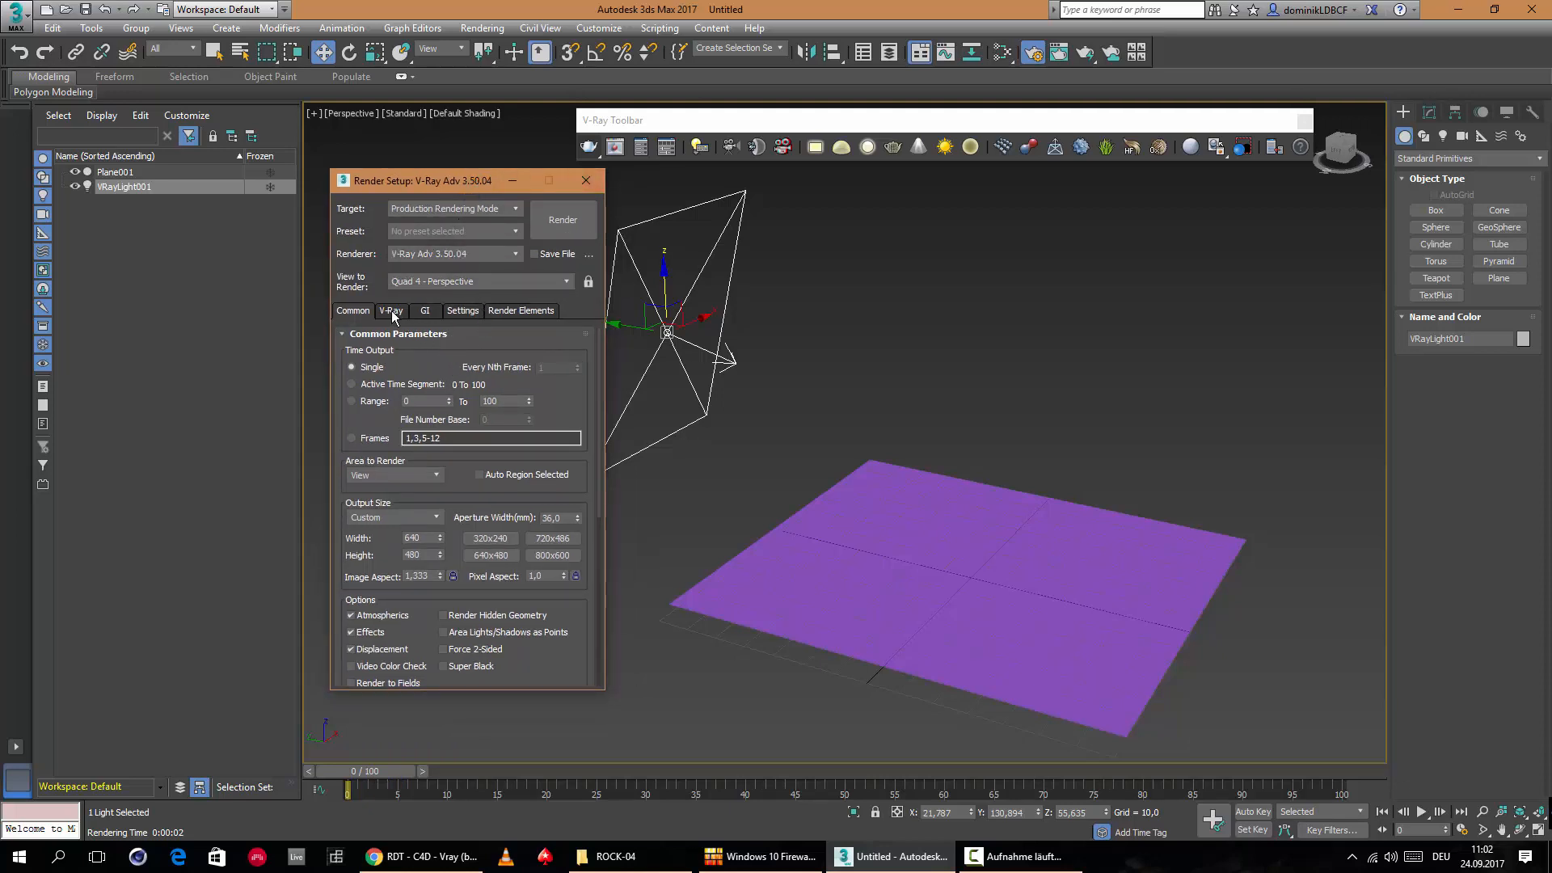
{"action": "left_click", "coordinate": [449, 255]}
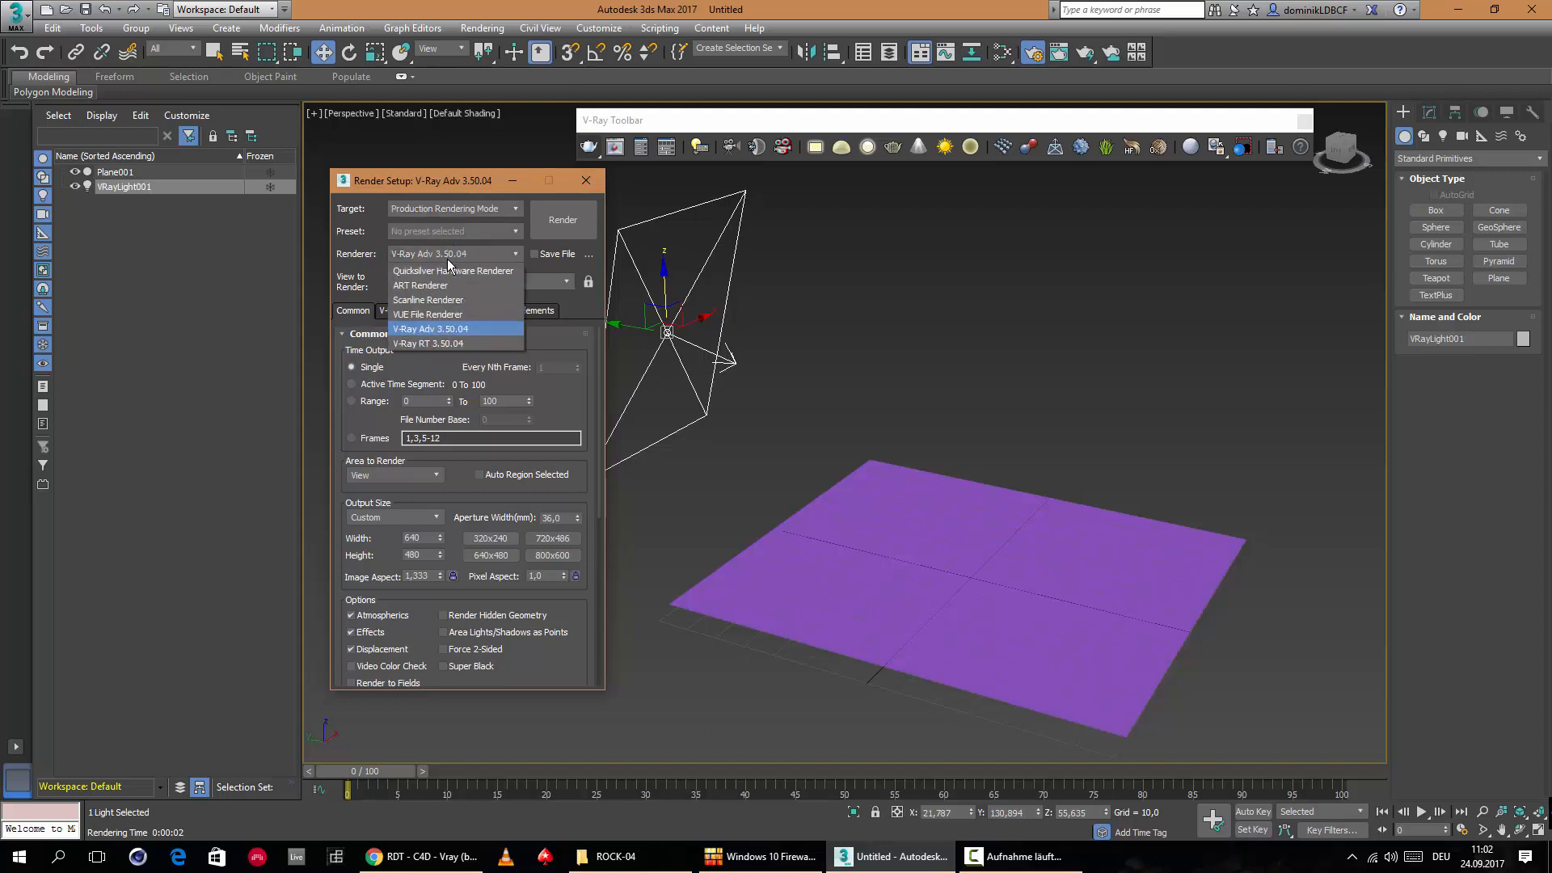
{"action": "left_click", "coordinate": [441, 345]}
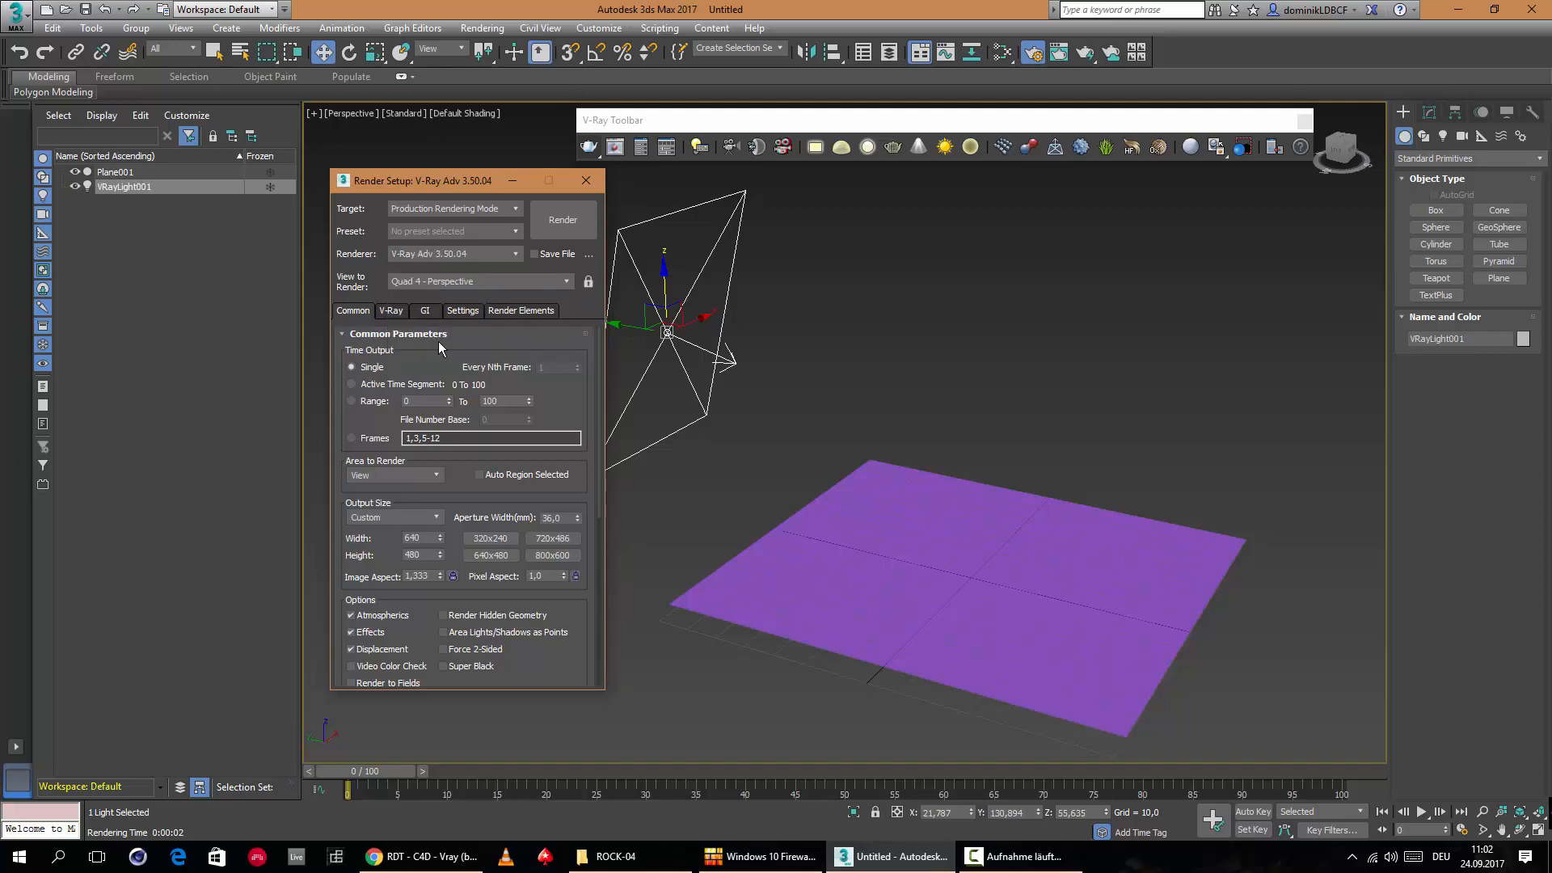
{"action": "left_click", "coordinate": [589, 146]}
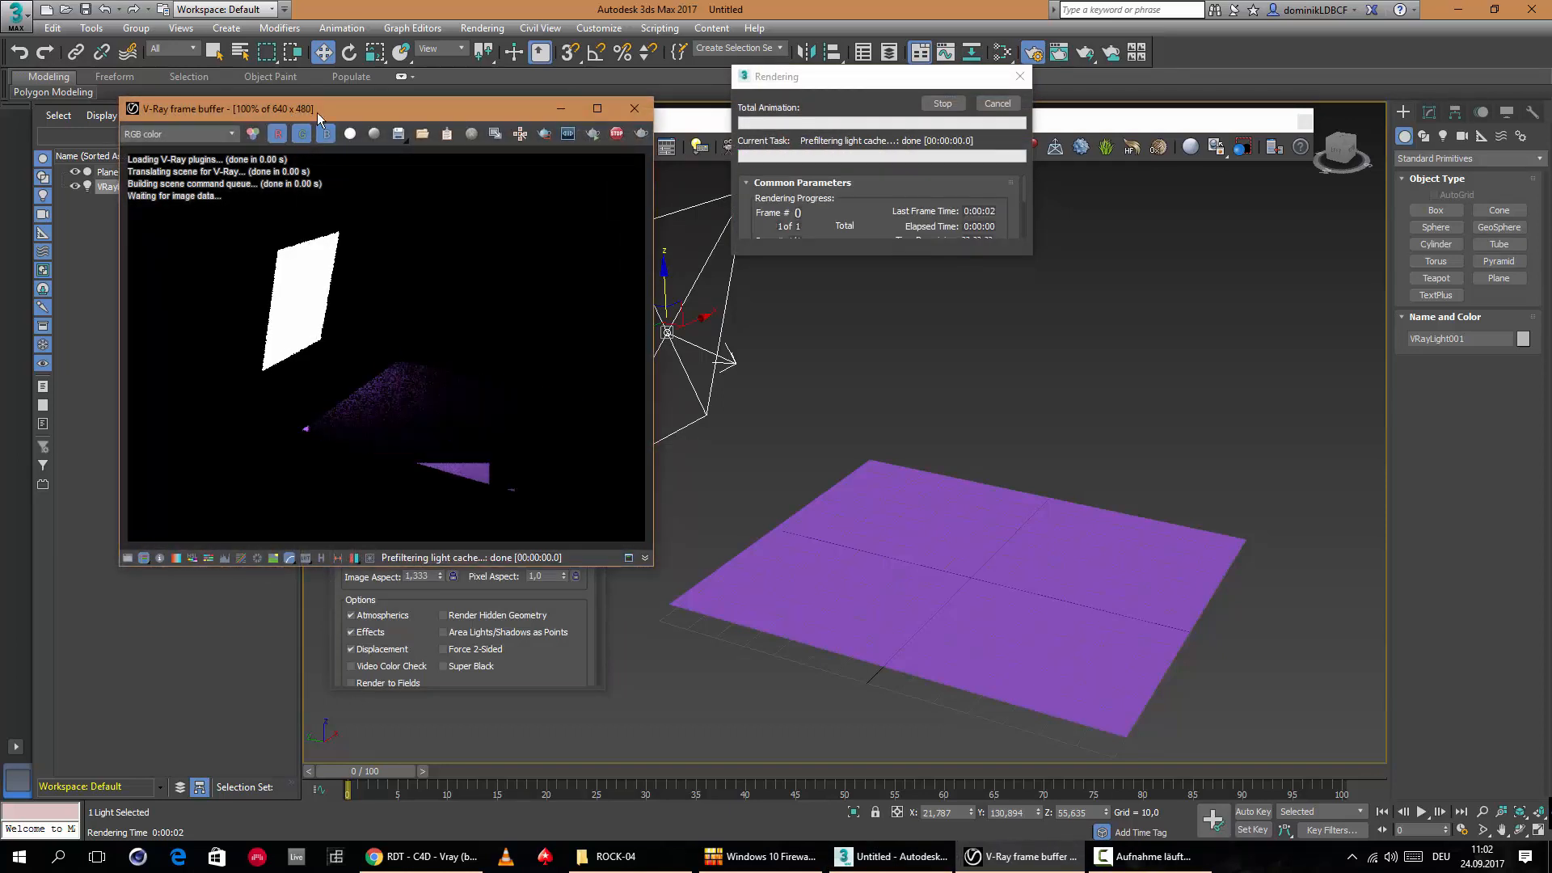
{"action": "left_click_drag", "start_coordinate": [330, 118], "coordinate": [976, 270]}
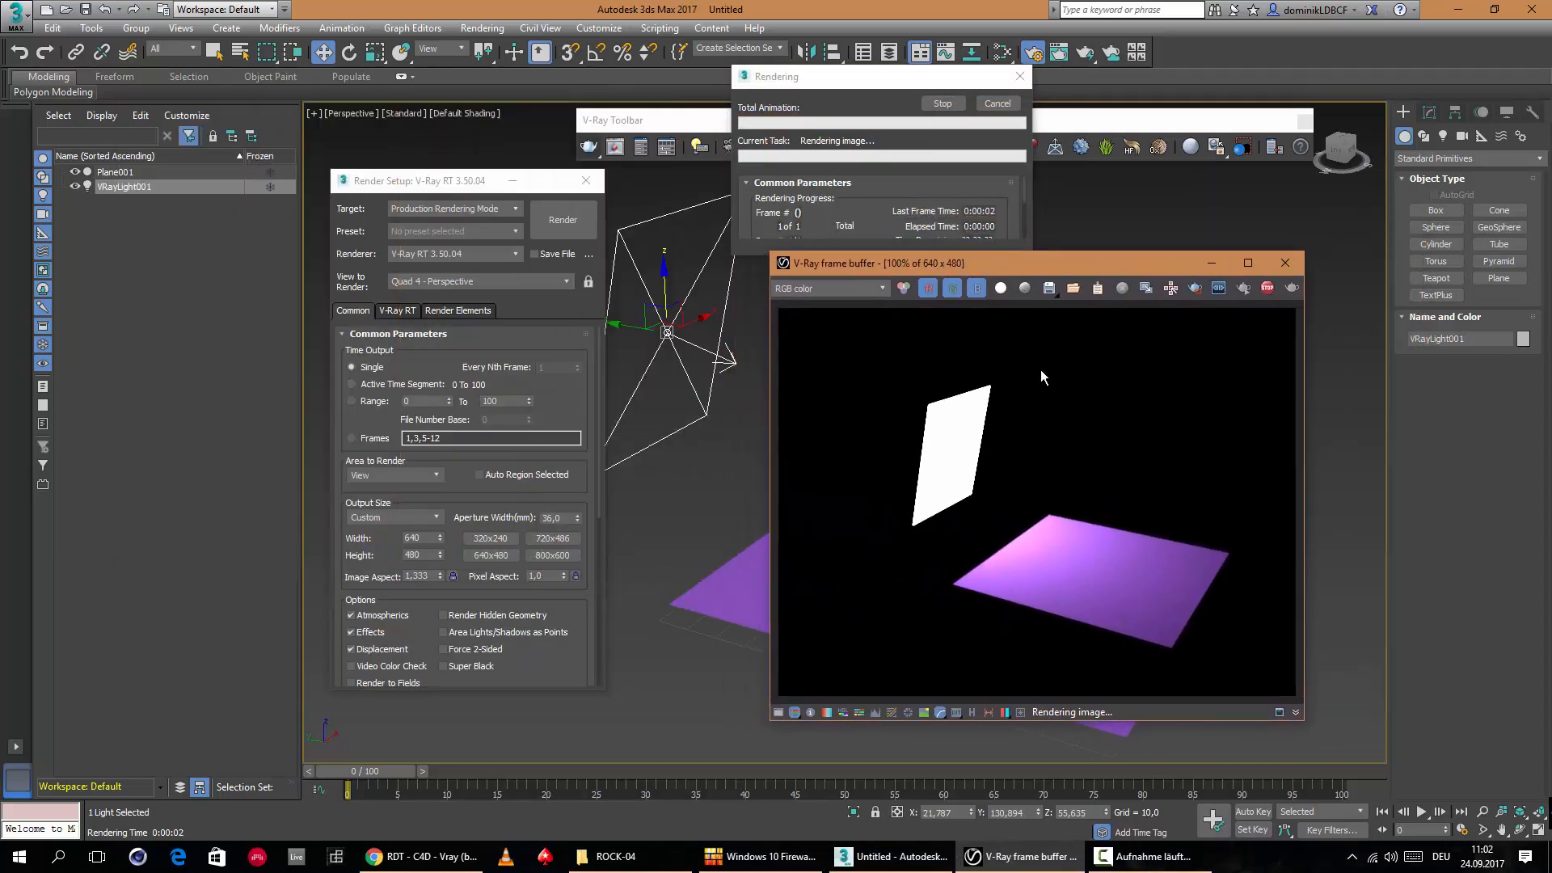
{"action": "left_click", "coordinate": [472, 258]}
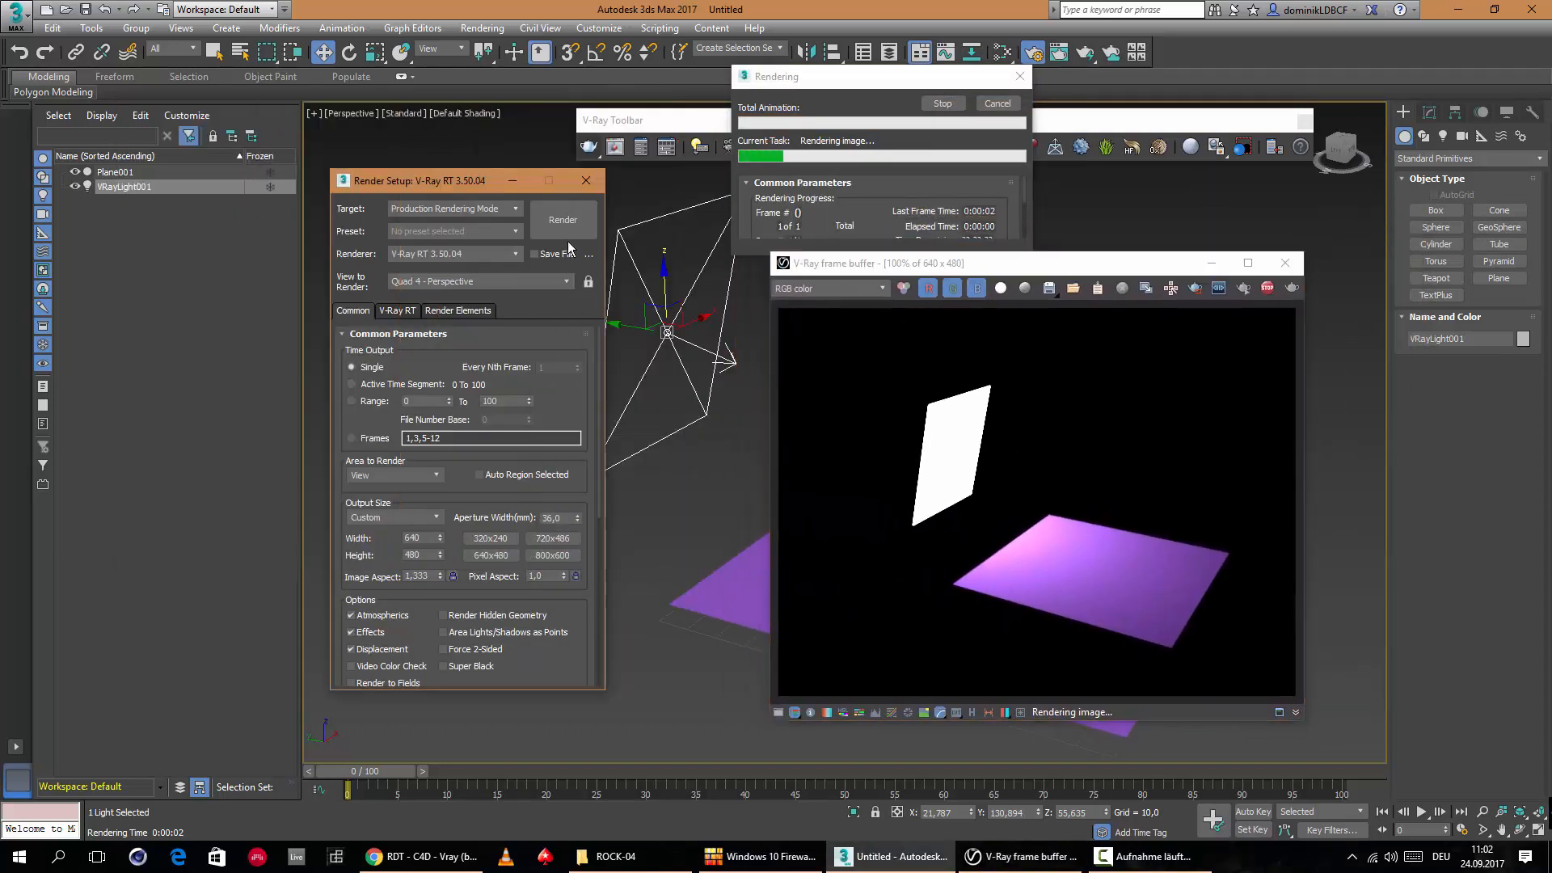
{"action": "left_click", "coordinate": [957, 105]}
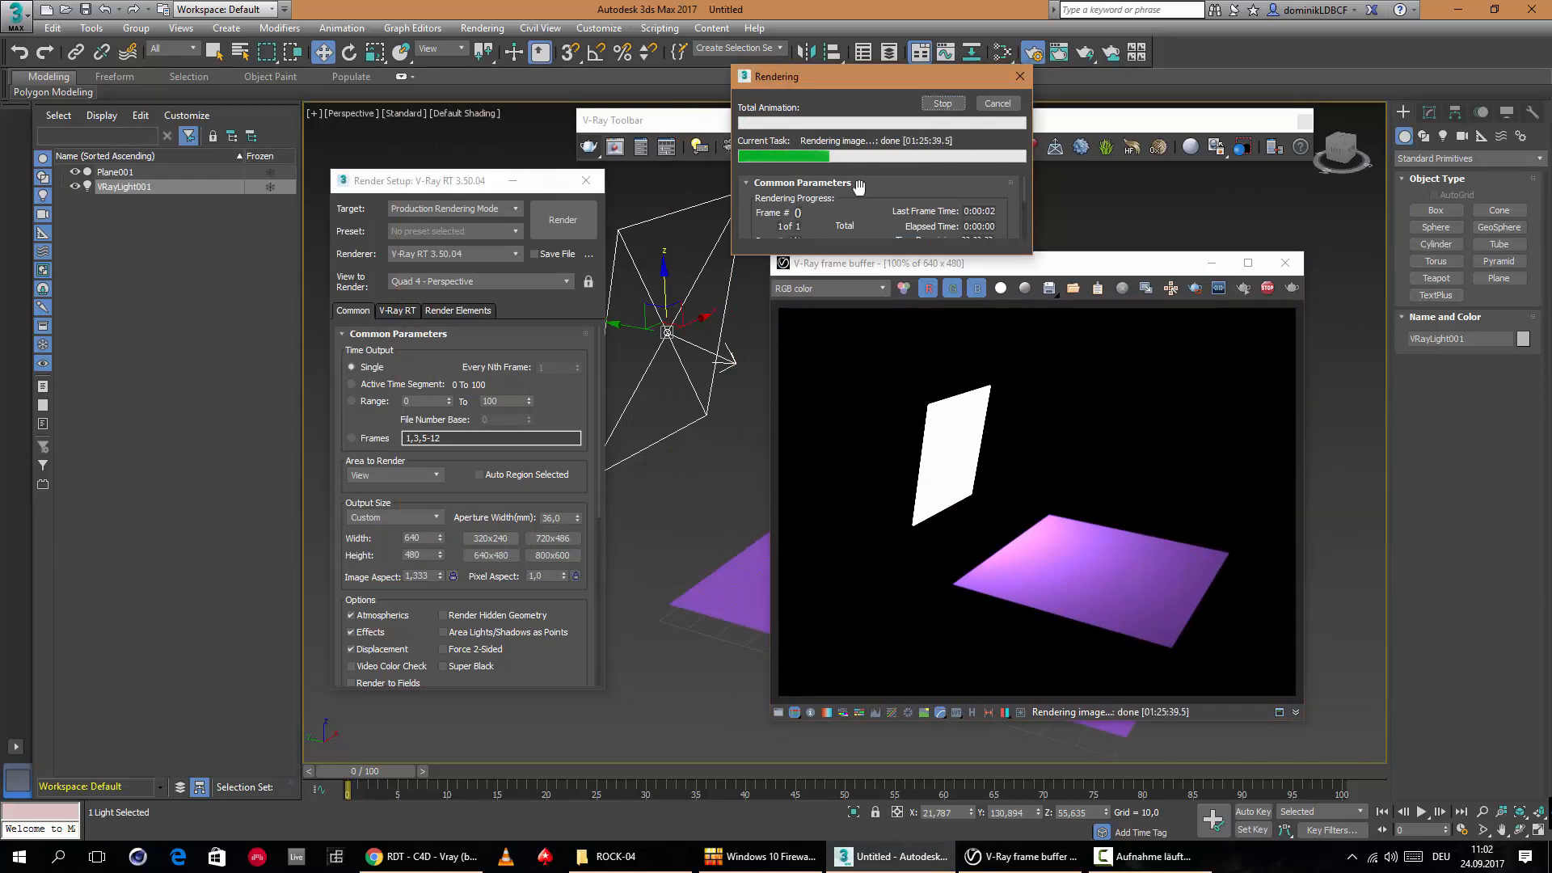
Set the production renderer to V-Ray Adv 3.50.04 and test-render the perspective view, closing the frame buffer and stopping the render.
{"action": "left_click", "coordinate": [437, 254]}
{"action": "left_click", "coordinate": [414, 330]}
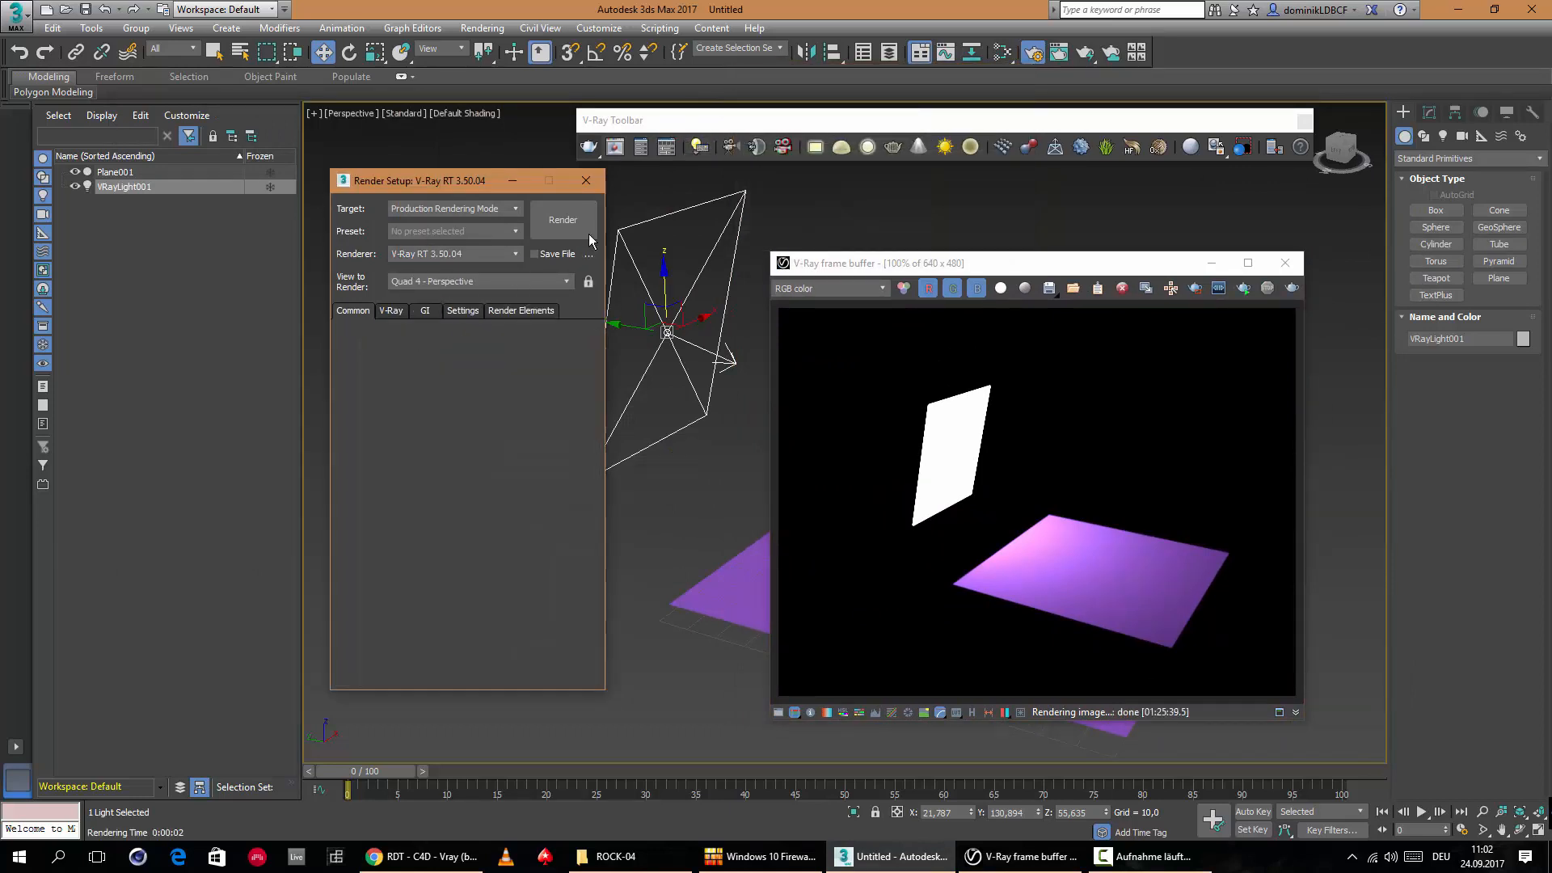
{"action": "left_click", "coordinate": [576, 227]}
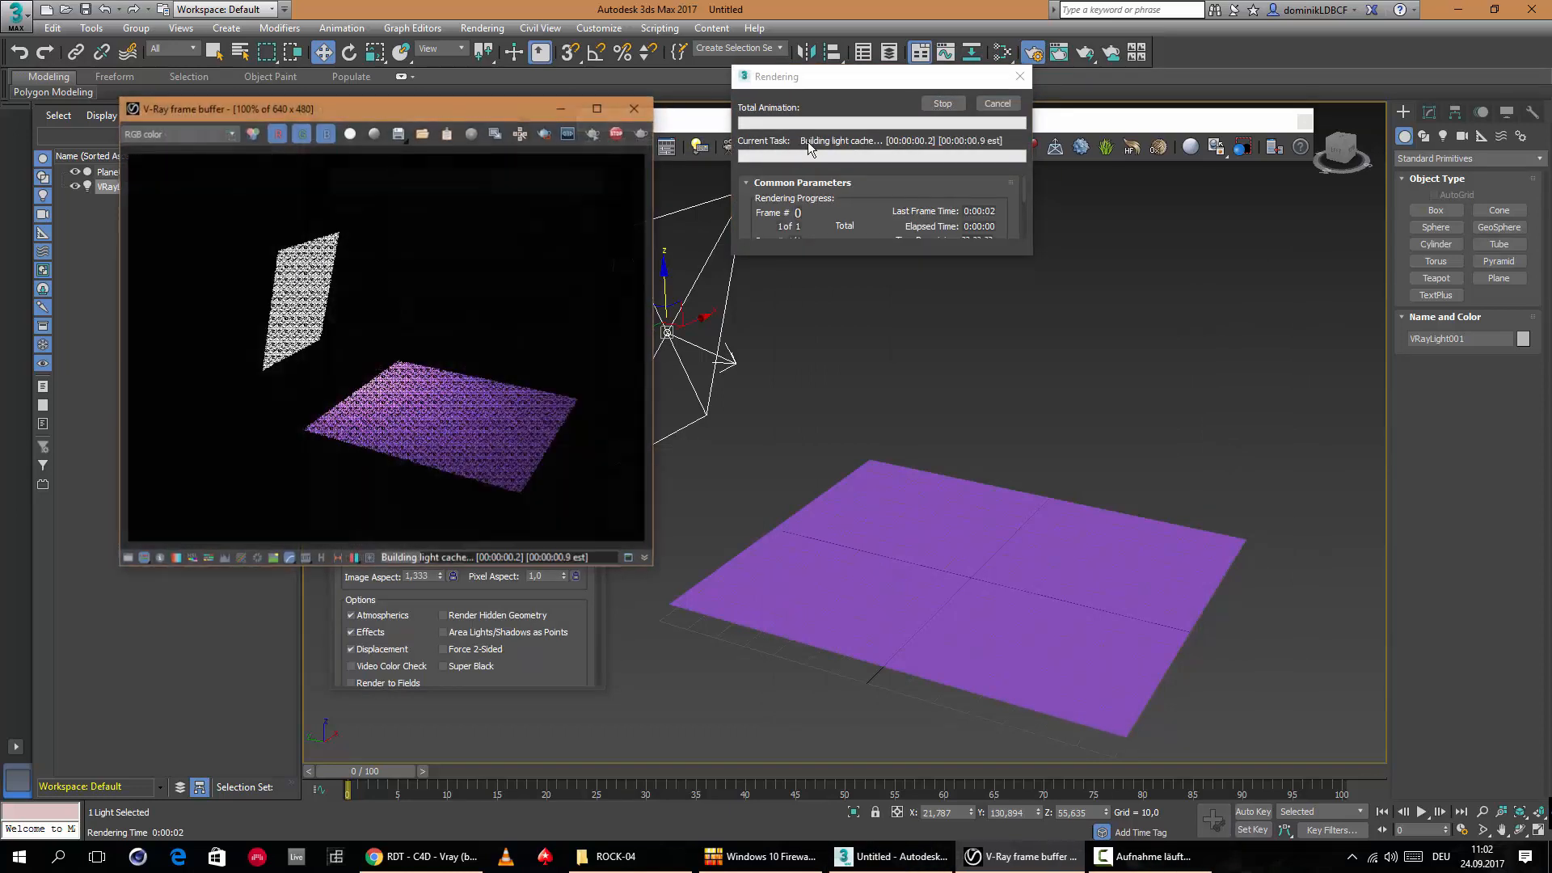
{"action": "left_click_drag", "start_coordinate": [459, 112], "coordinate": [991, 242]}
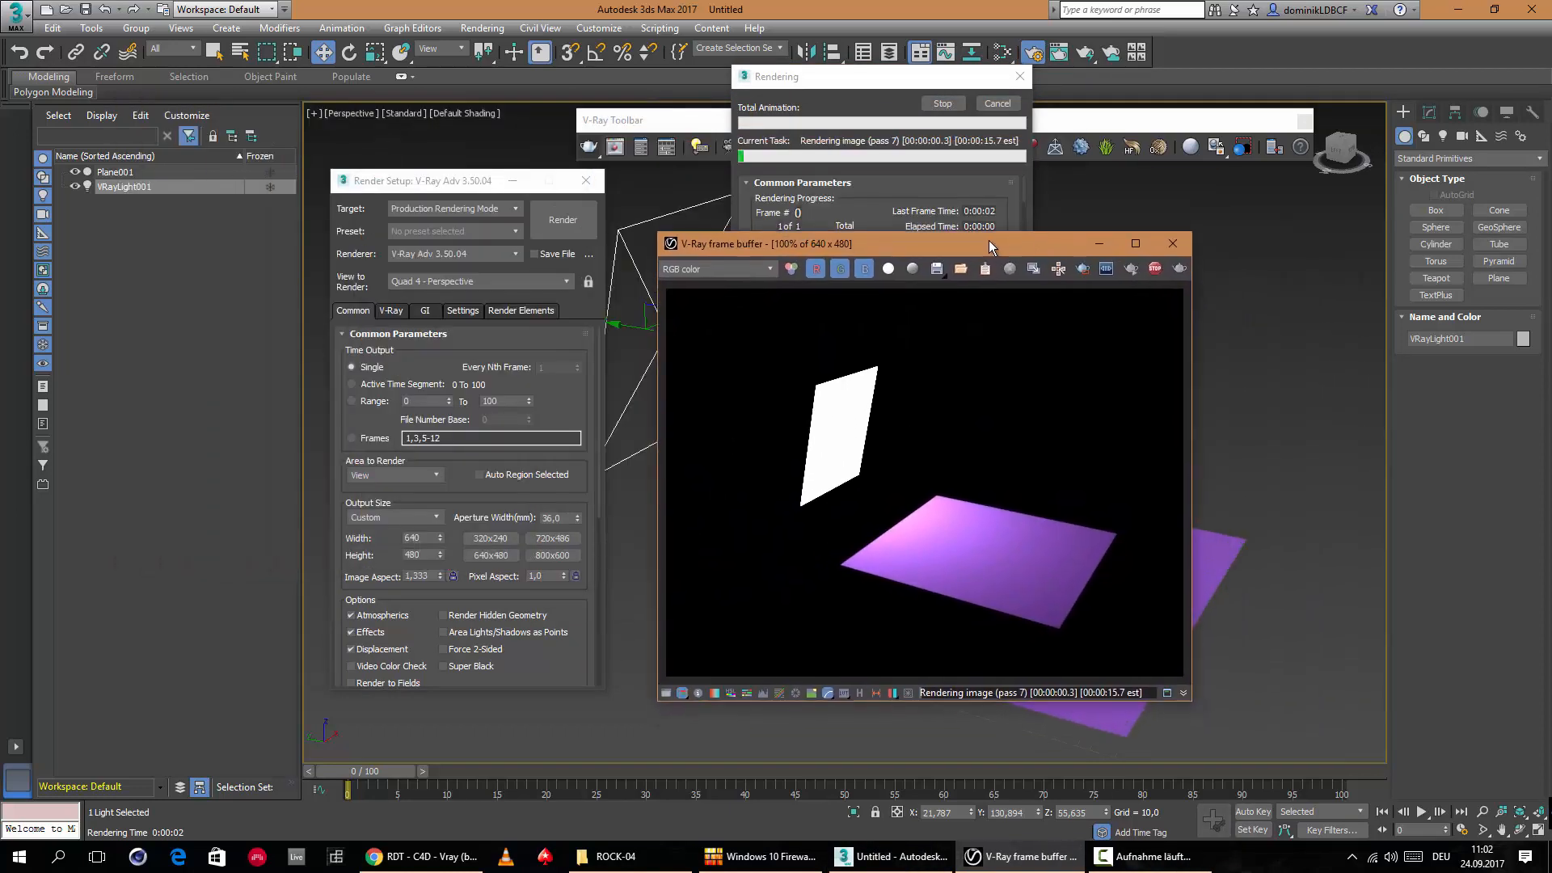
{"action": "left_click", "coordinate": [1177, 242]}
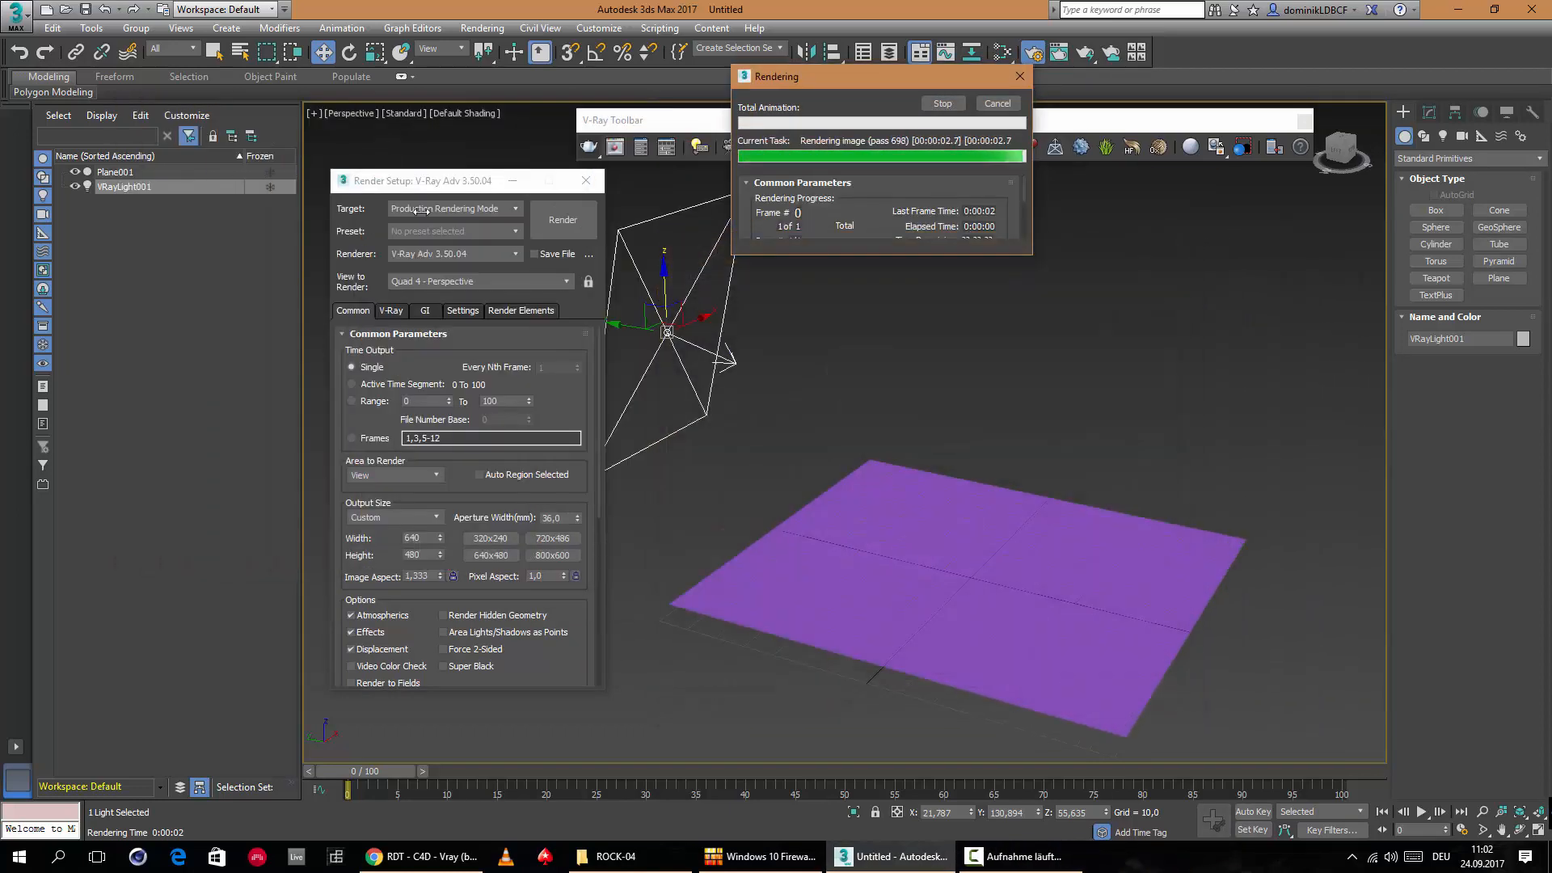
{"action": "left_click", "coordinate": [413, 327]}
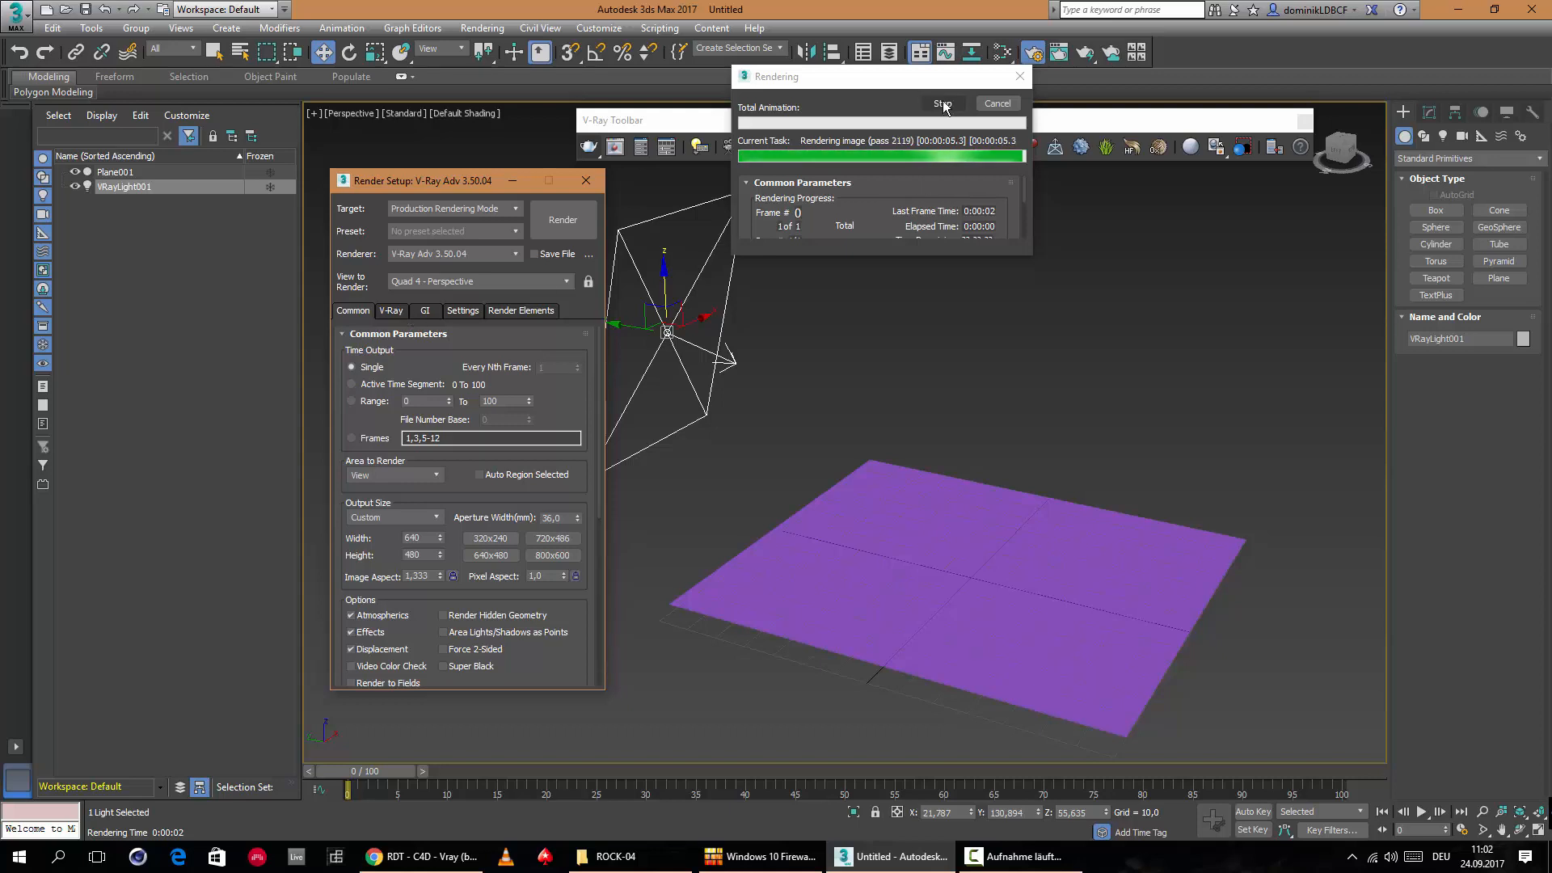
Review the V-Ray Adv image sampler, global illumination, system and render element settings, and close the render setup.
{"action": "left_click", "coordinate": [393, 311]}
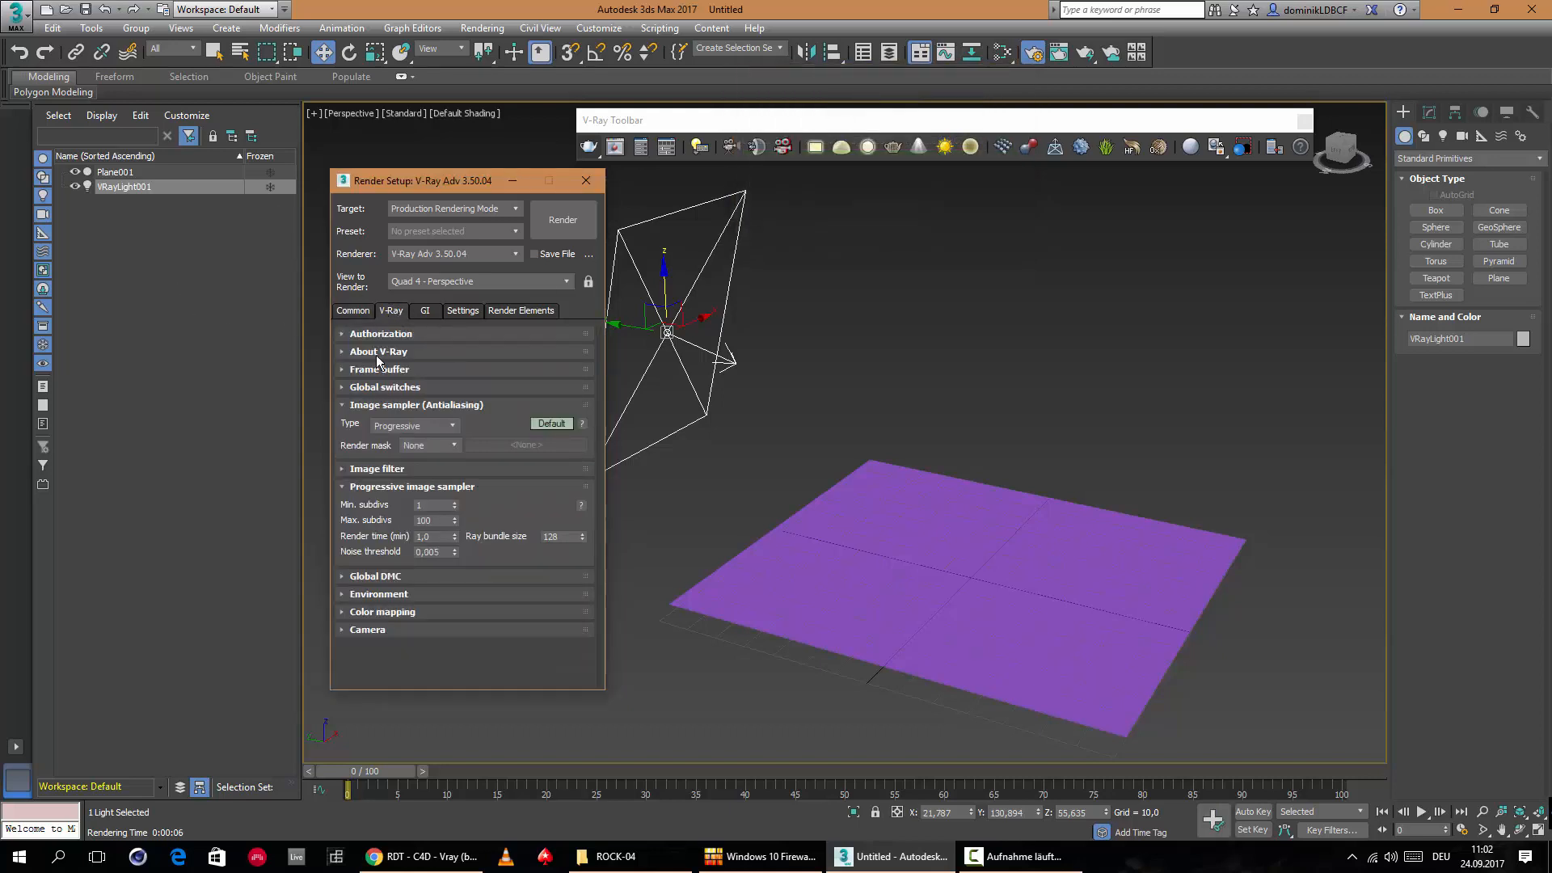
{"action": "left_click", "coordinate": [422, 311]}
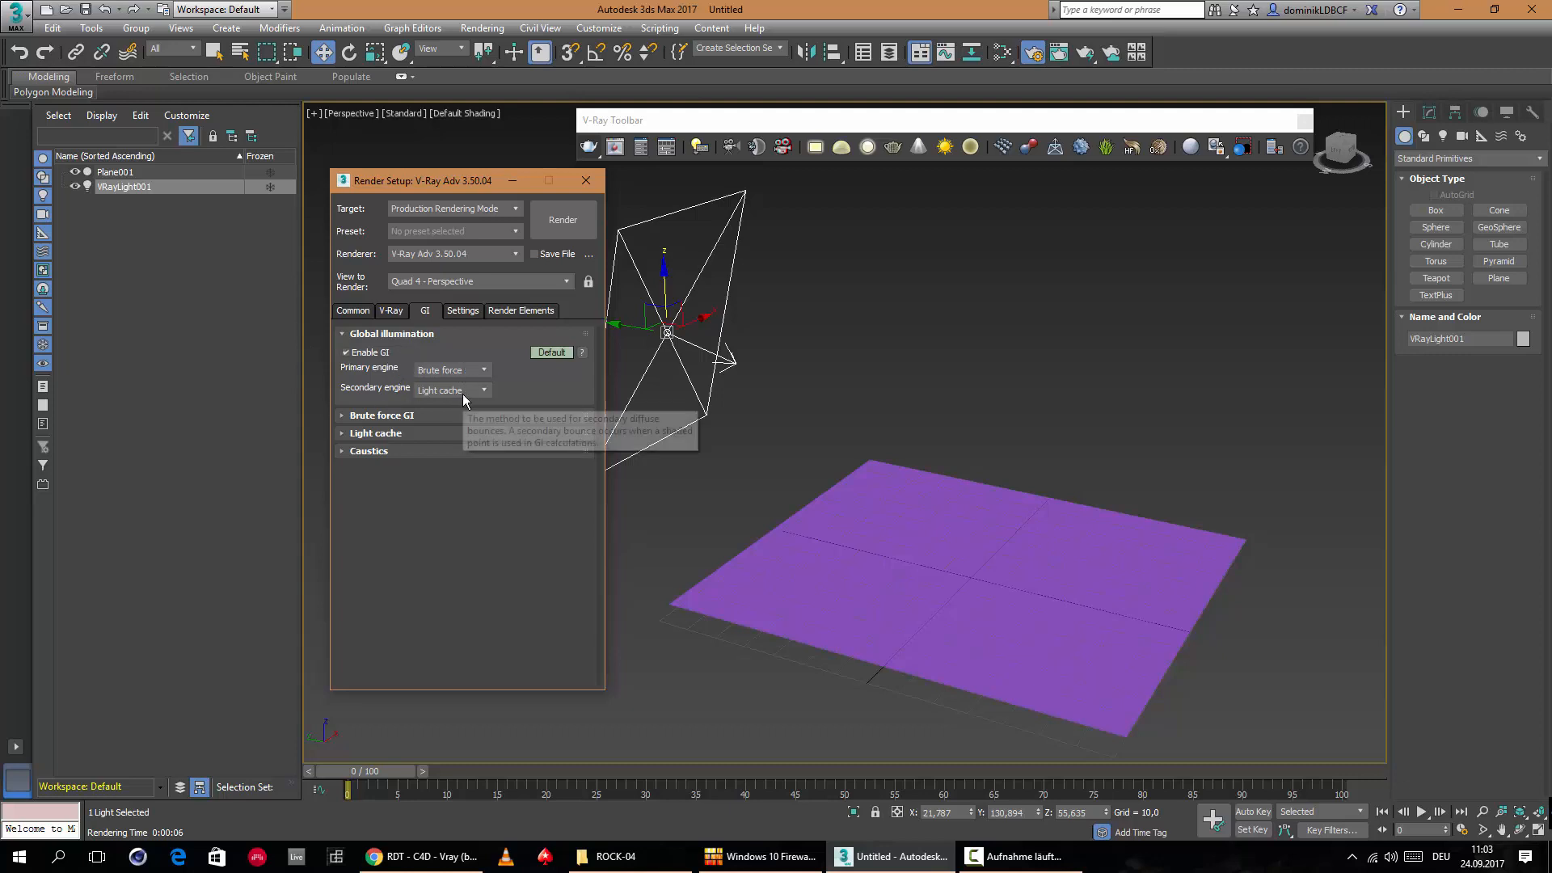
{"action": "left_click", "coordinate": [466, 313]}
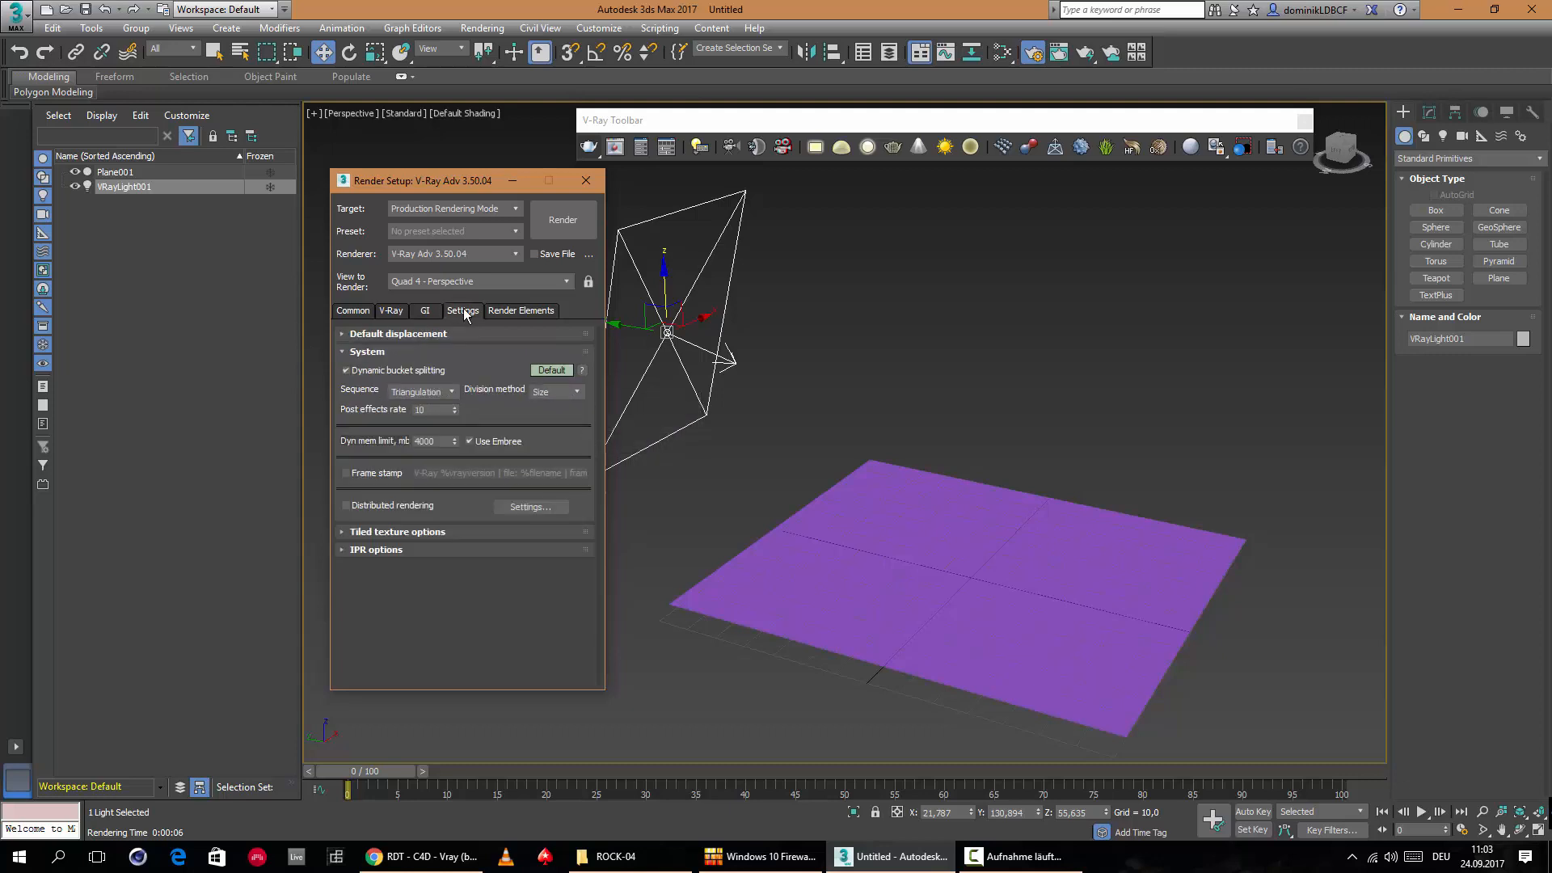
{"action": "left_click", "coordinate": [537, 313]}
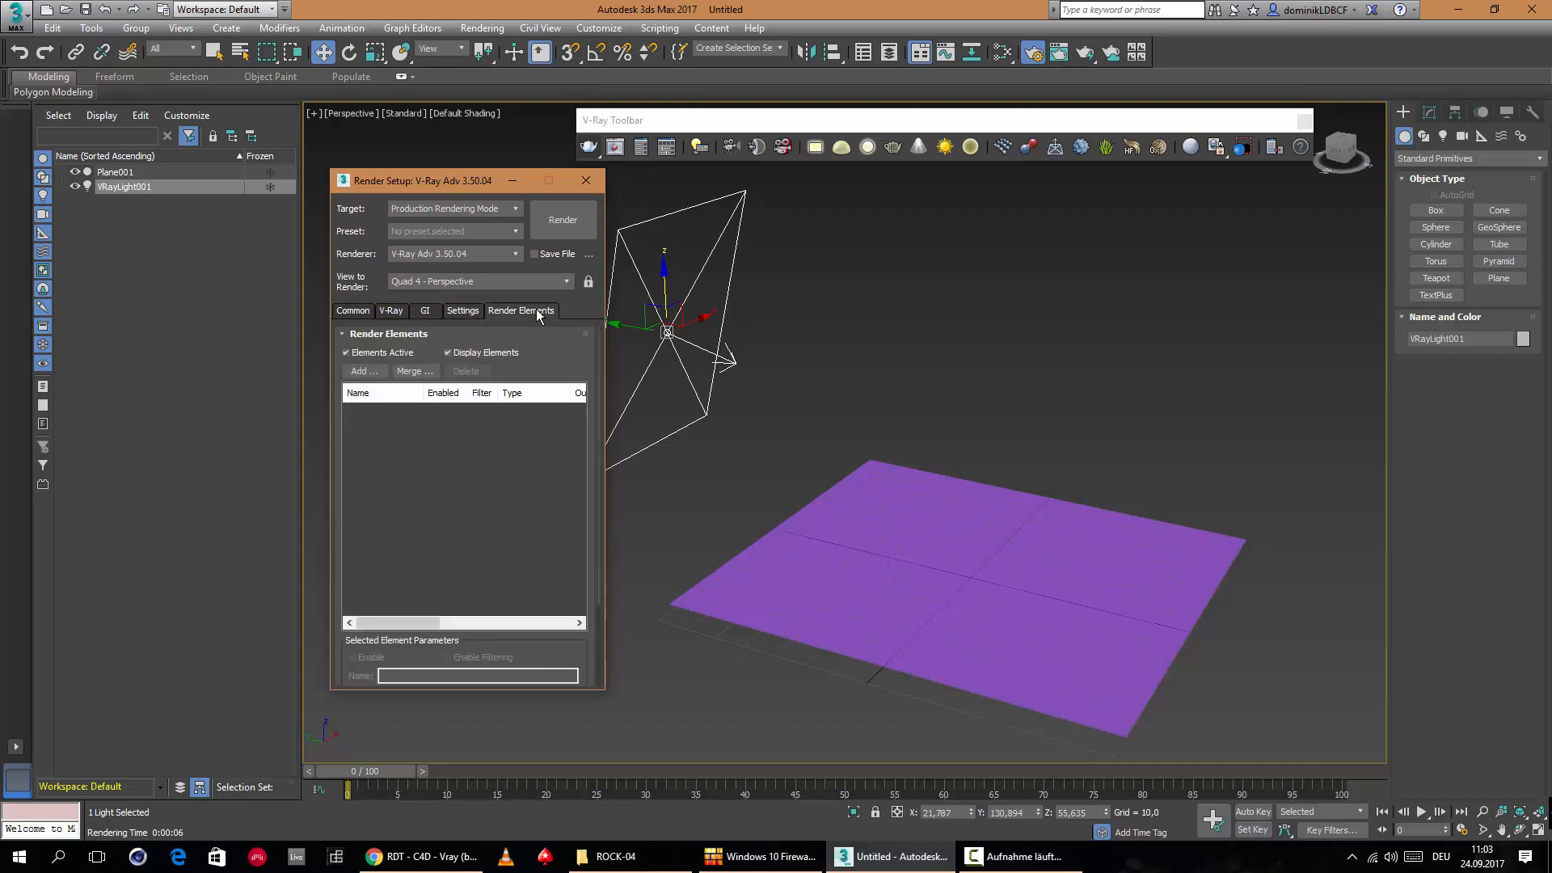
{"action": "left_click", "coordinate": [353, 311]}
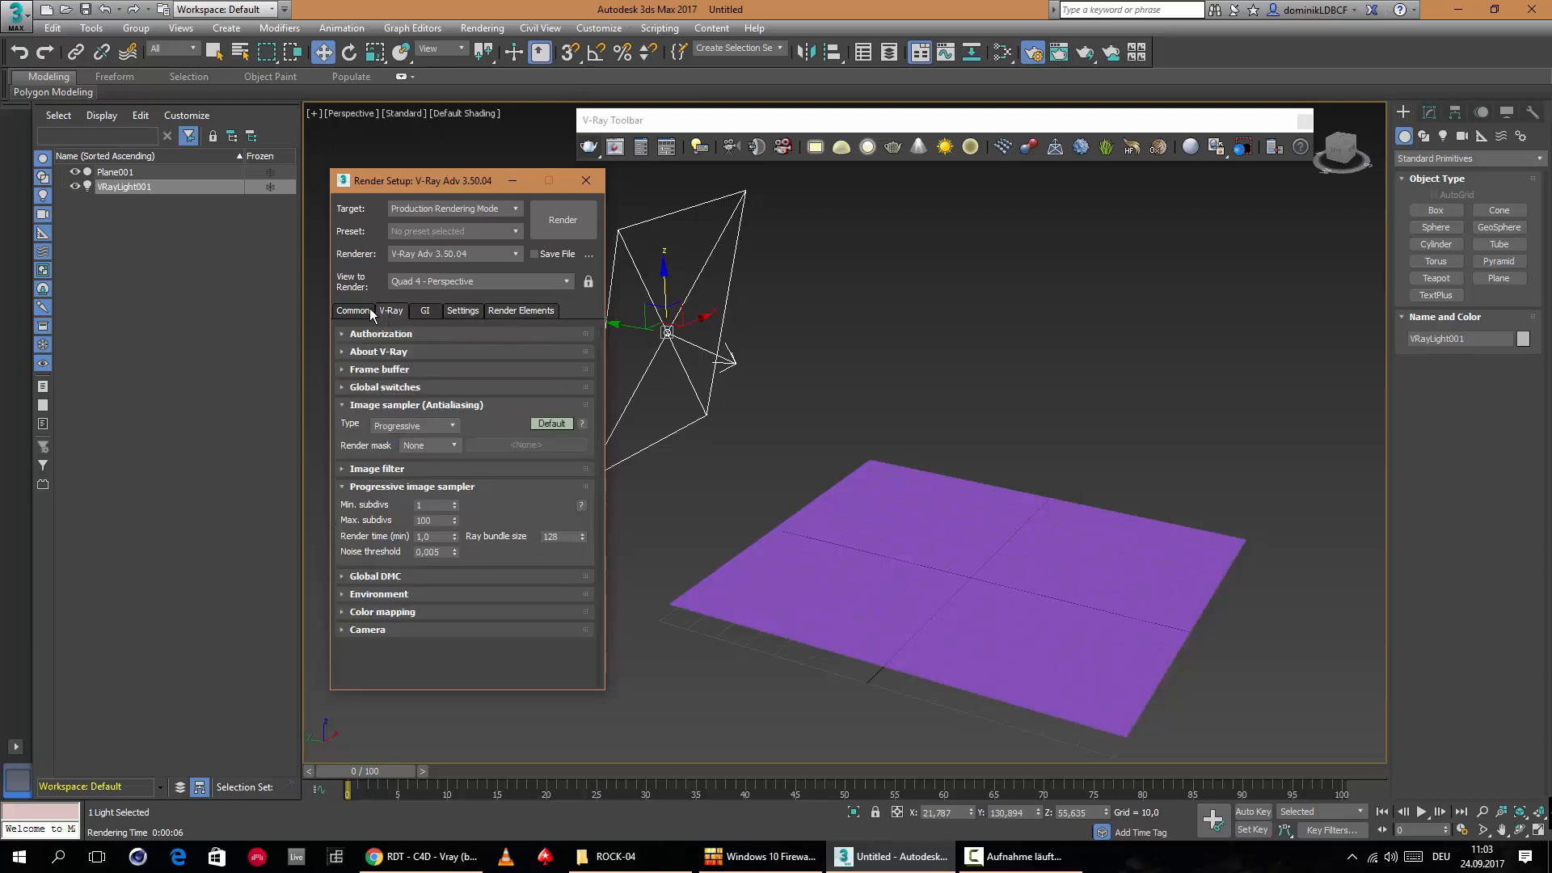
{"action": "left_click", "coordinate": [586, 182]}
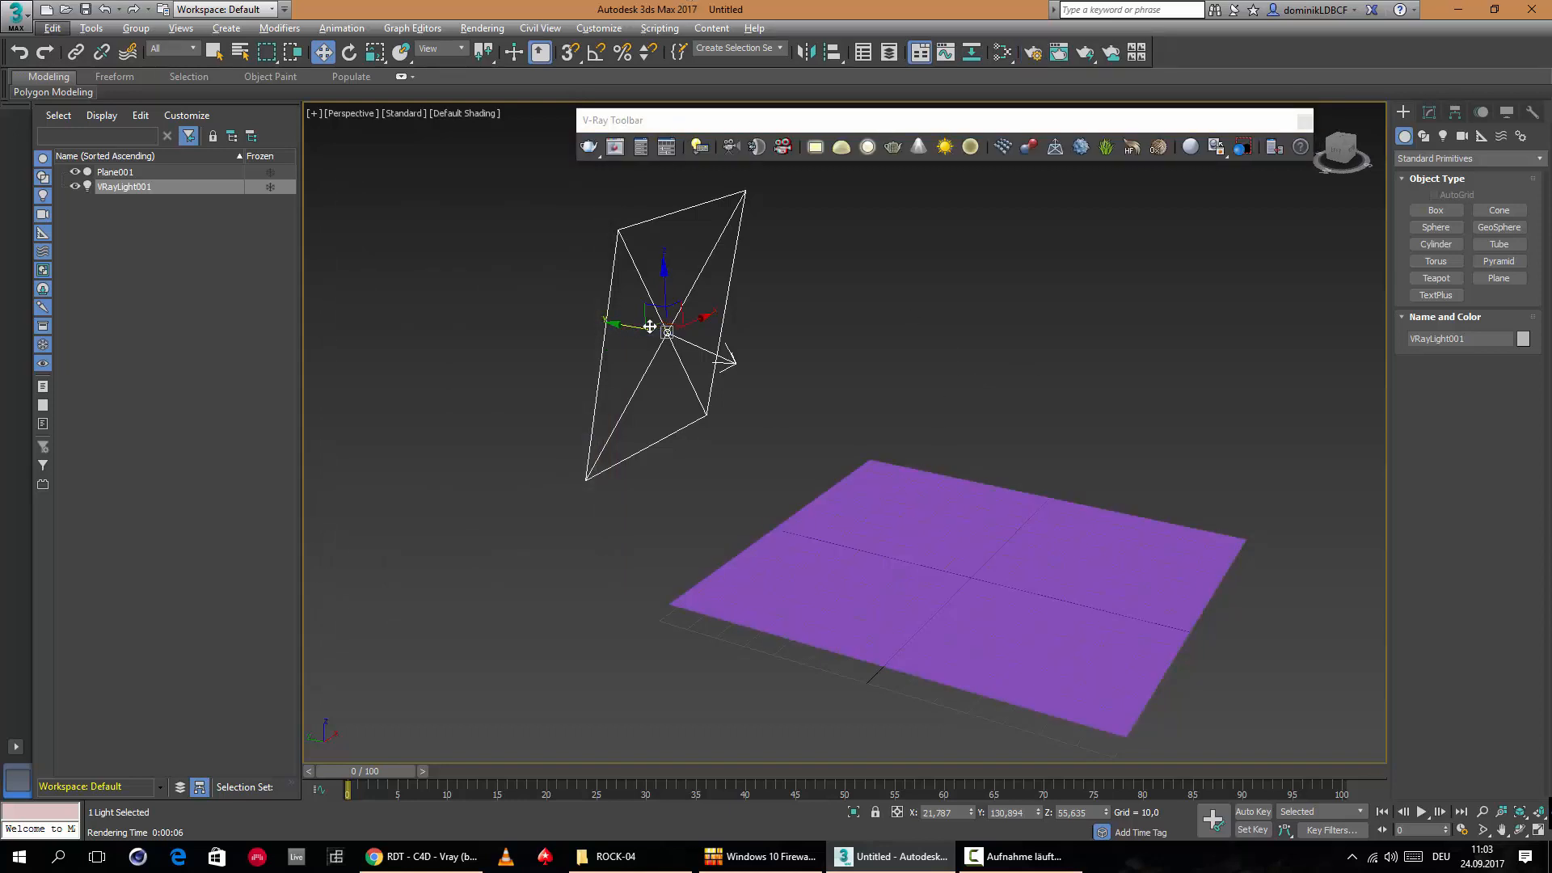
Add a VRayMtl material node to the empty view of the Slate Material Editor.
{"action": "left_click", "coordinate": [756, 117]}
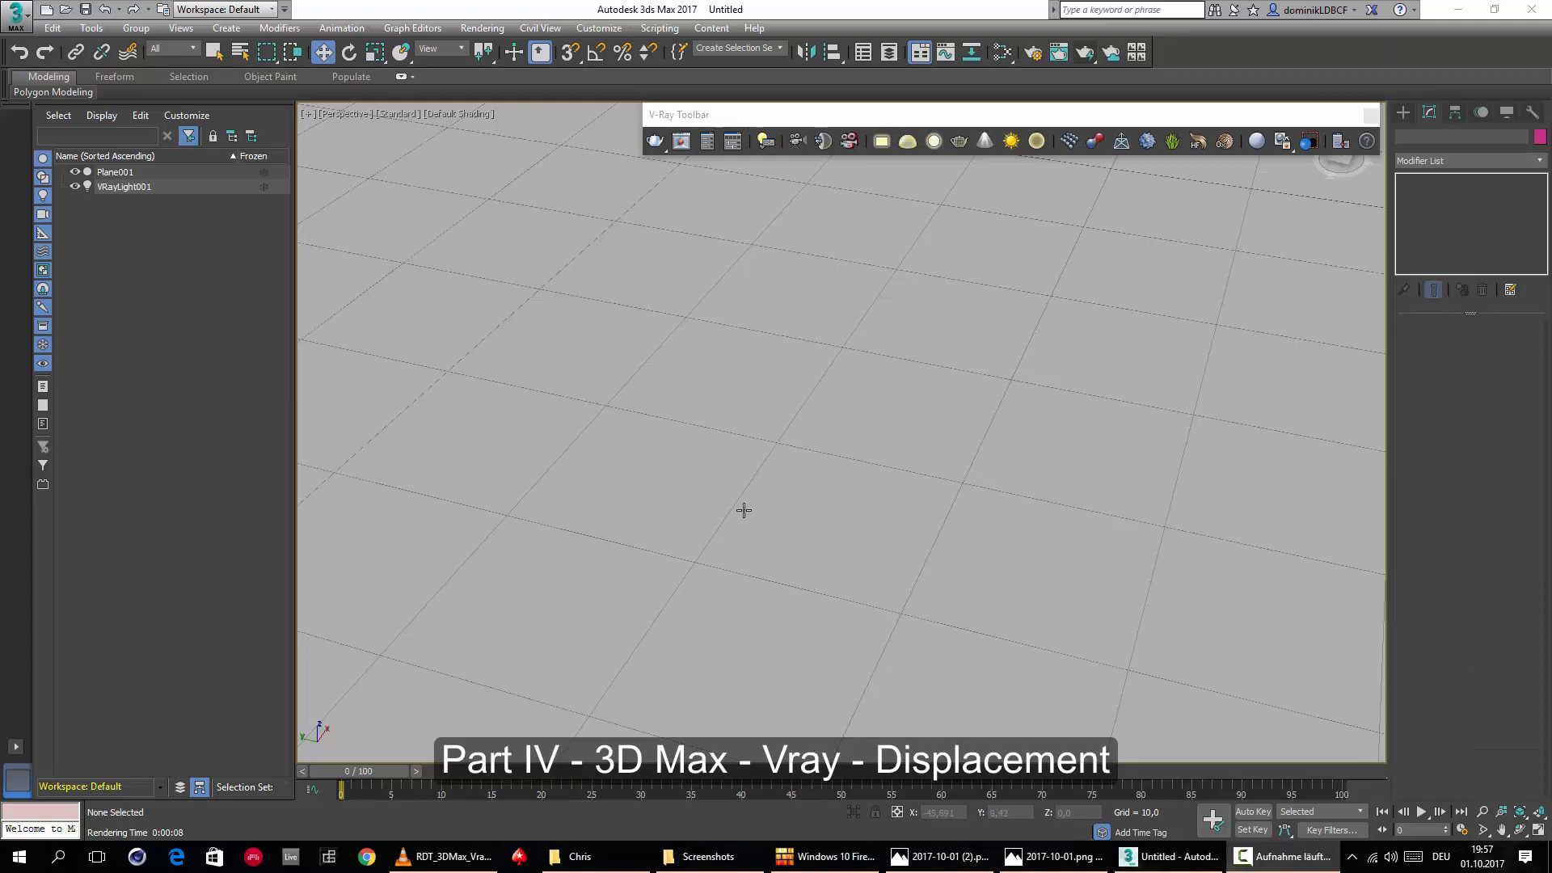
{"action": "left_click", "coordinate": [598, 6]}
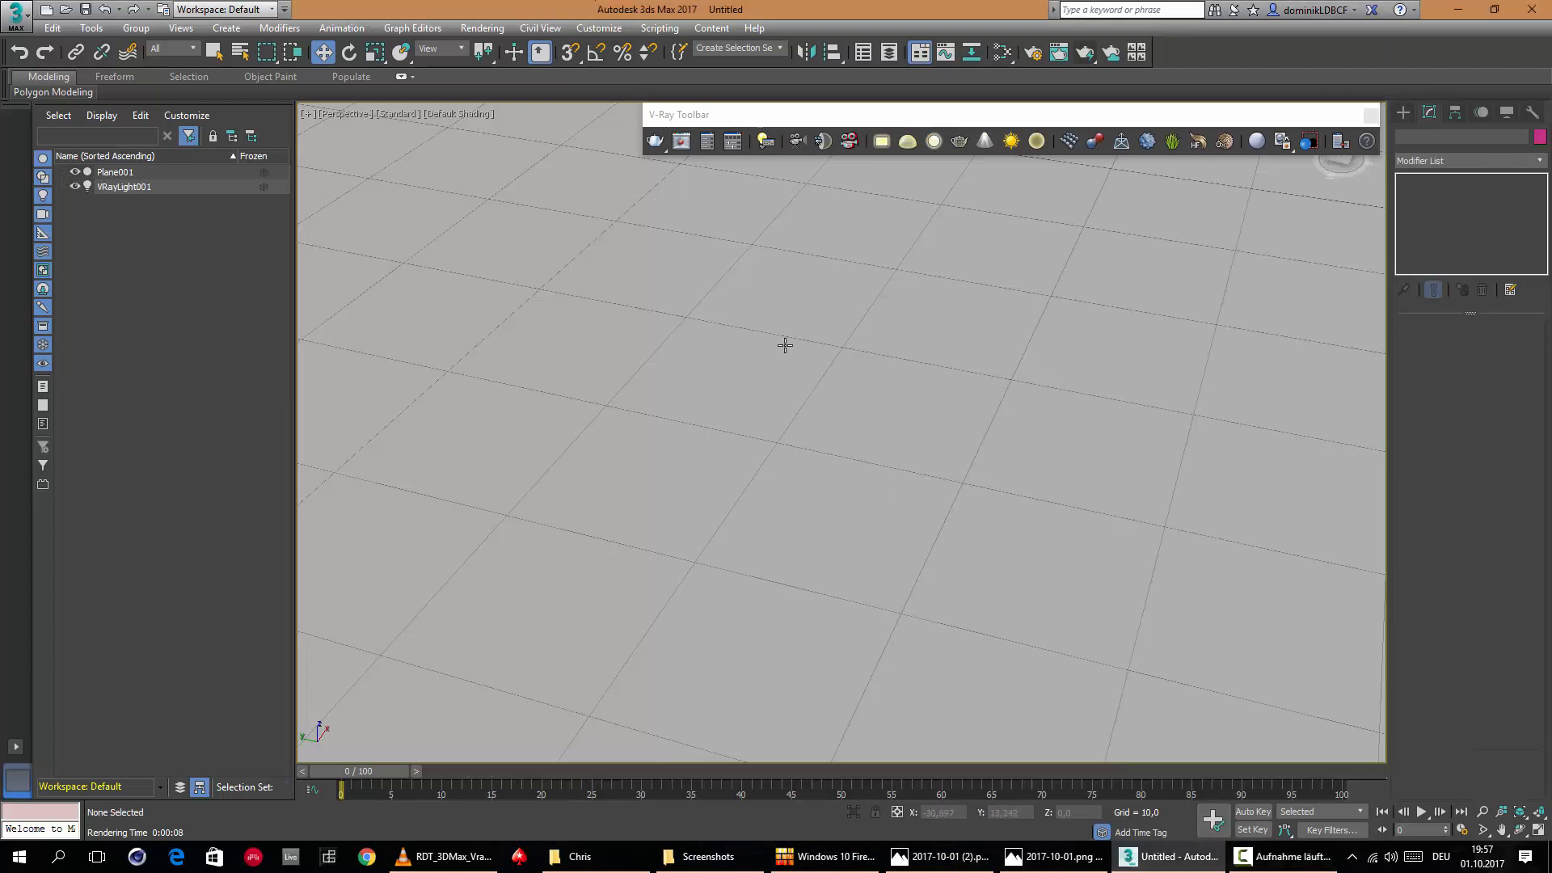
{"action": "scroll", "coordinate": [852, 329], "scroll_direction": "down", "scroll_amount": 6}
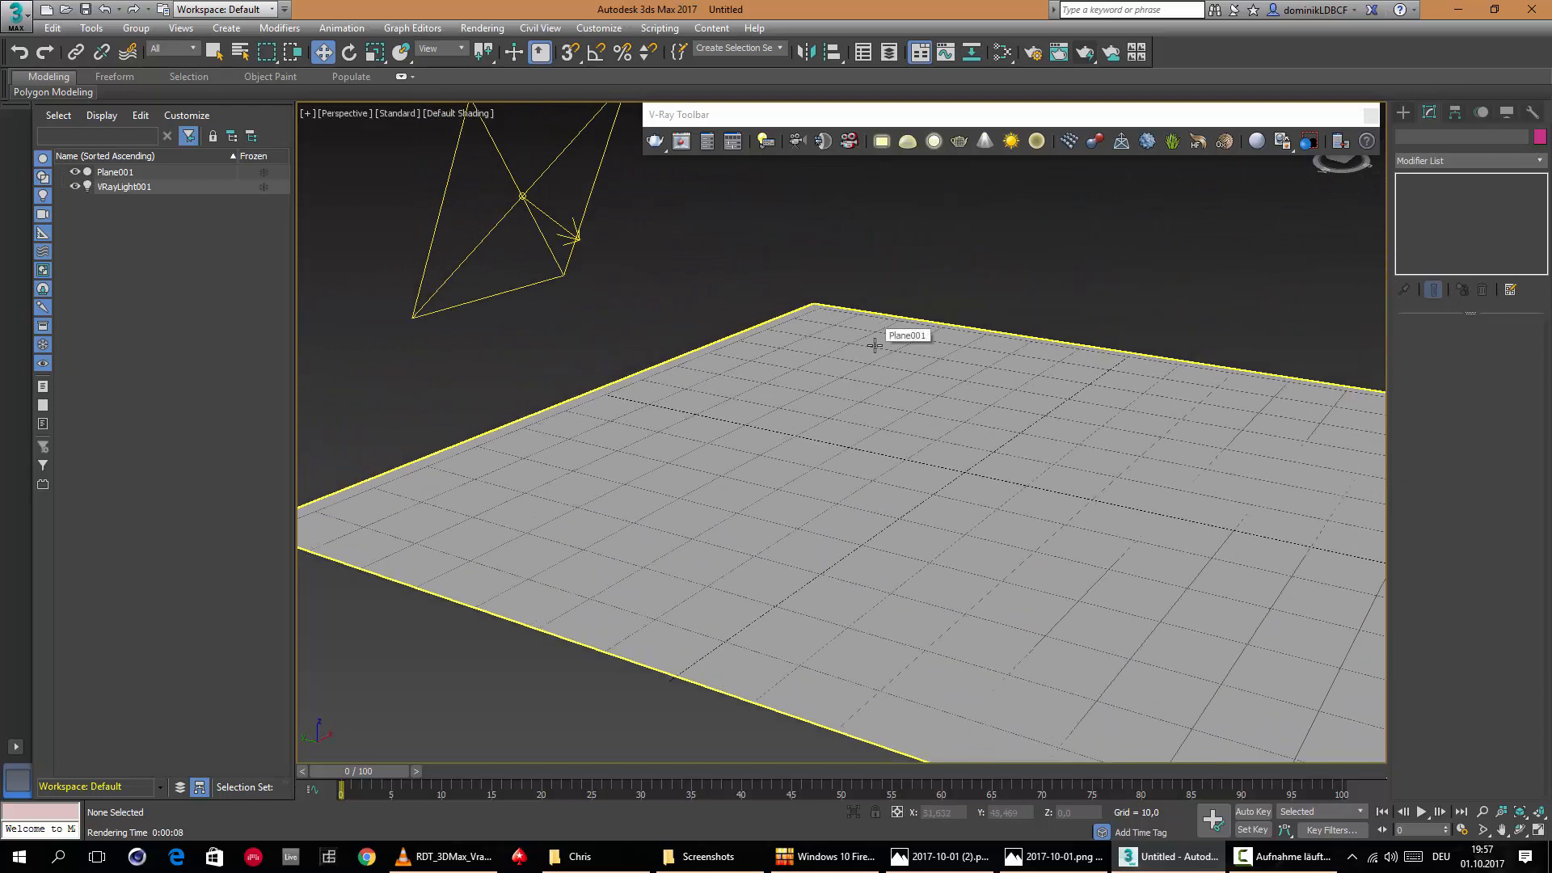
{"action": "key", "text": "m"}
{"action": "scroll", "coordinate": [347, 358], "scroll_direction": "up", "scroll_amount": 3}
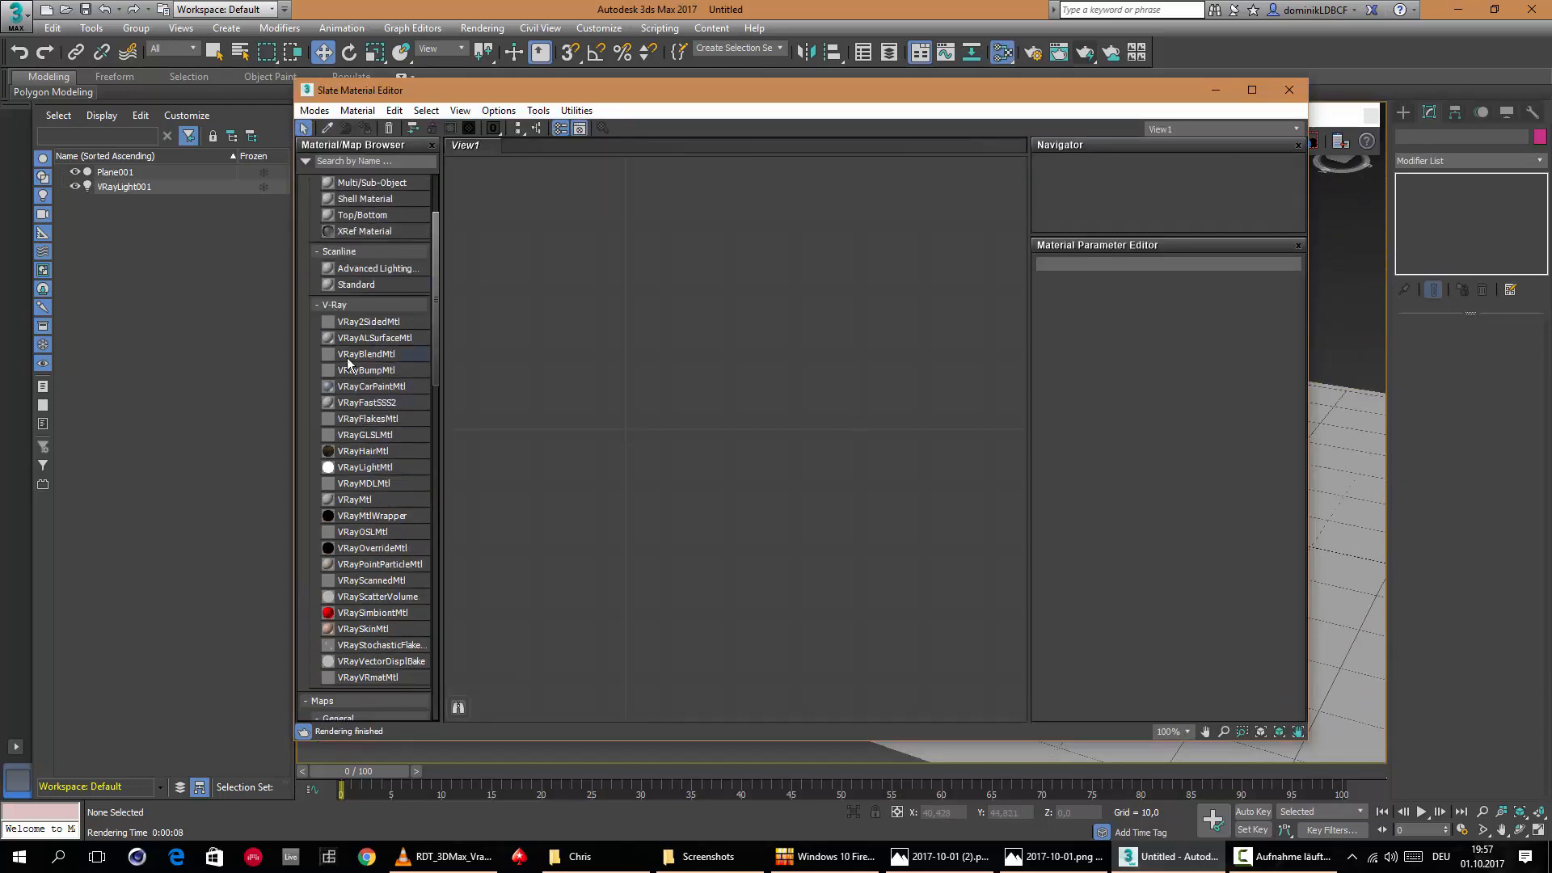
{"action": "left_click", "coordinate": [411, 498]}
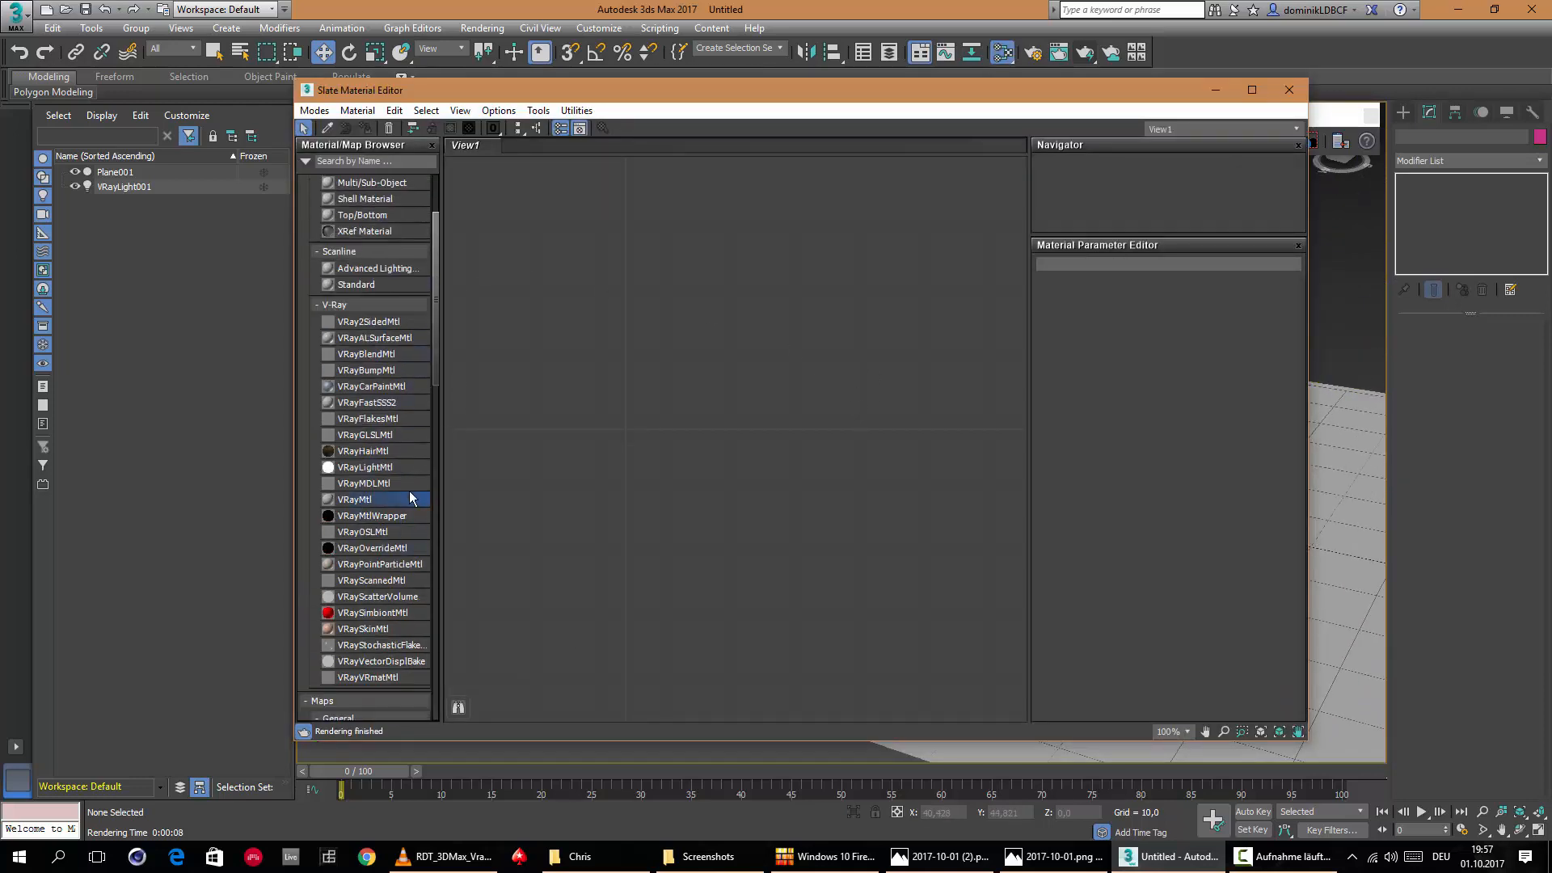
{"action": "left_click_drag", "start_coordinate": [773, 338], "coordinate": [819, 323]}
Add a Bitmap node loading Rock_04__DEPTH_8k.tif and connect it to the VRayMtl's Displacement input.
{"action": "scroll", "coordinate": [375, 511], "scroll_direction": "down", "scroll_amount": 5}
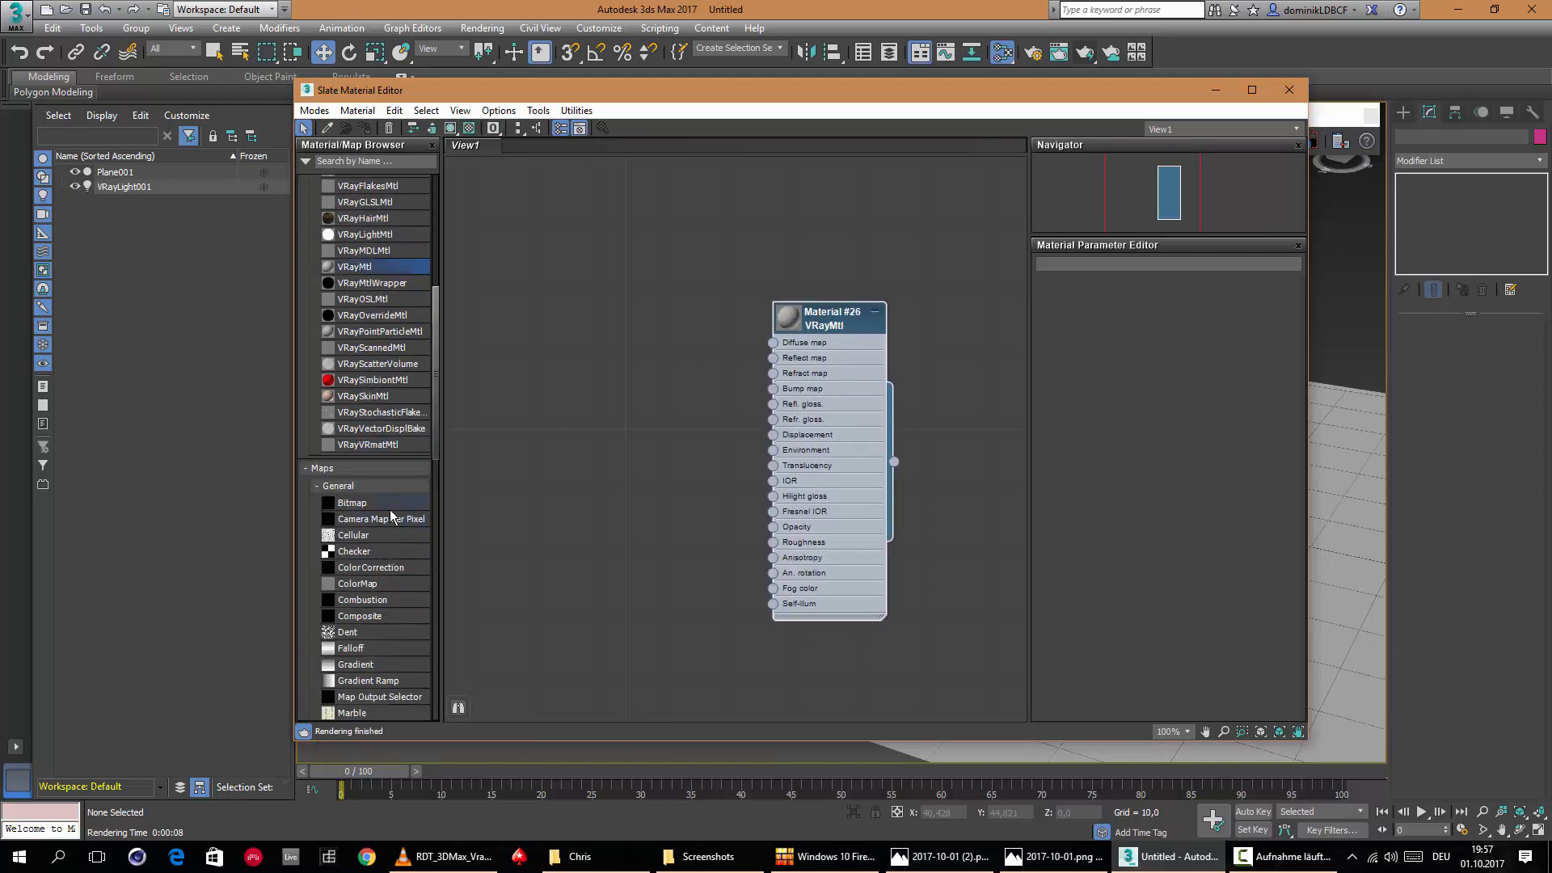
{"action": "left_click_drag", "start_coordinate": [362, 506], "coordinate": [544, 441]}
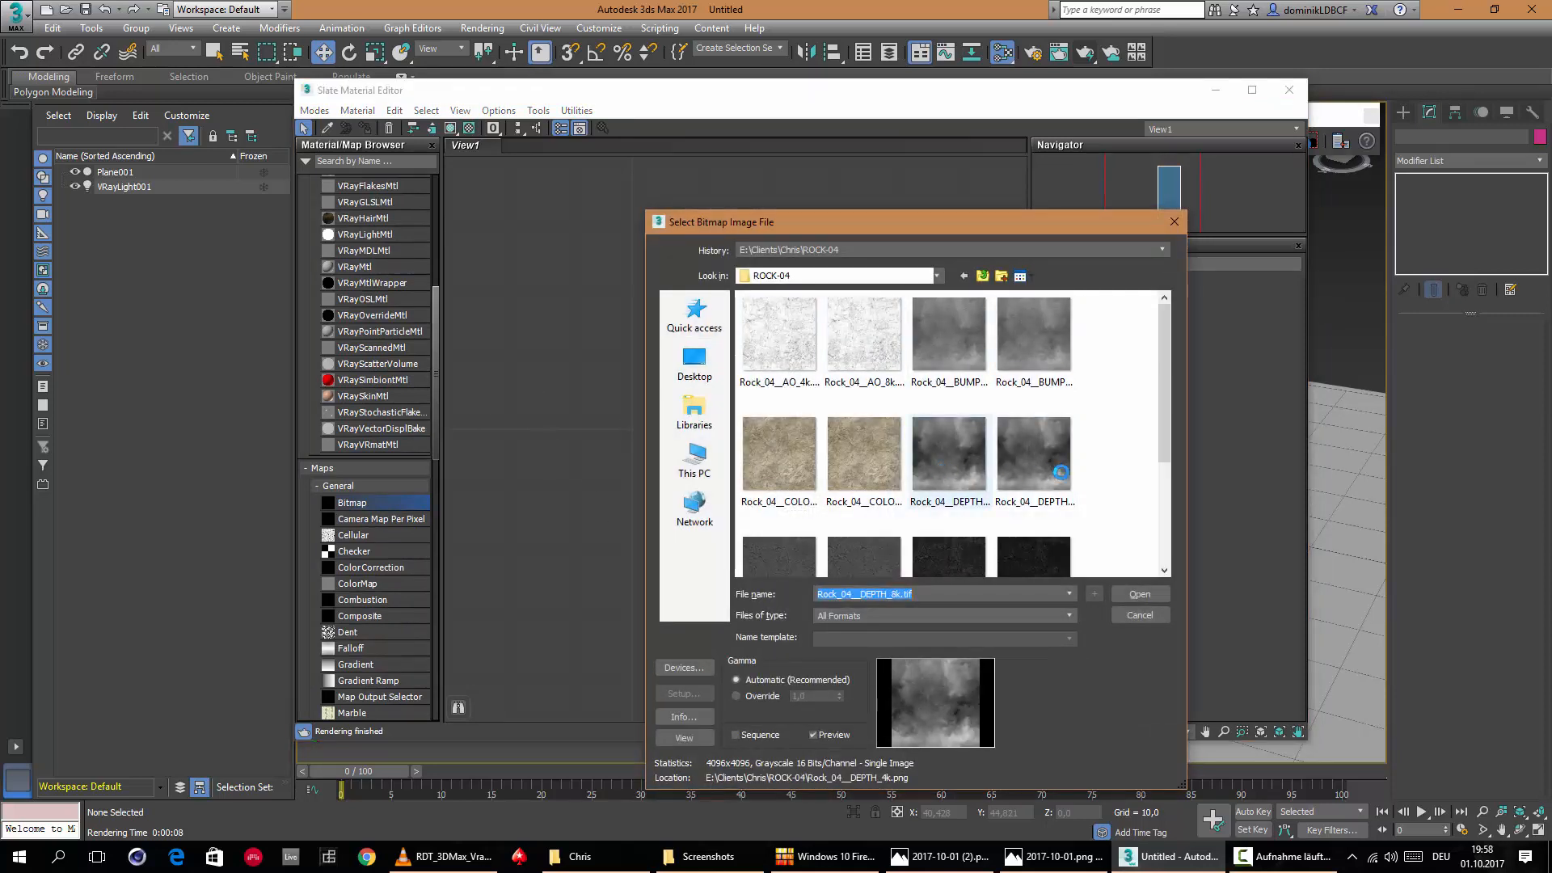
{"action": "left_click", "coordinate": [1061, 472]}
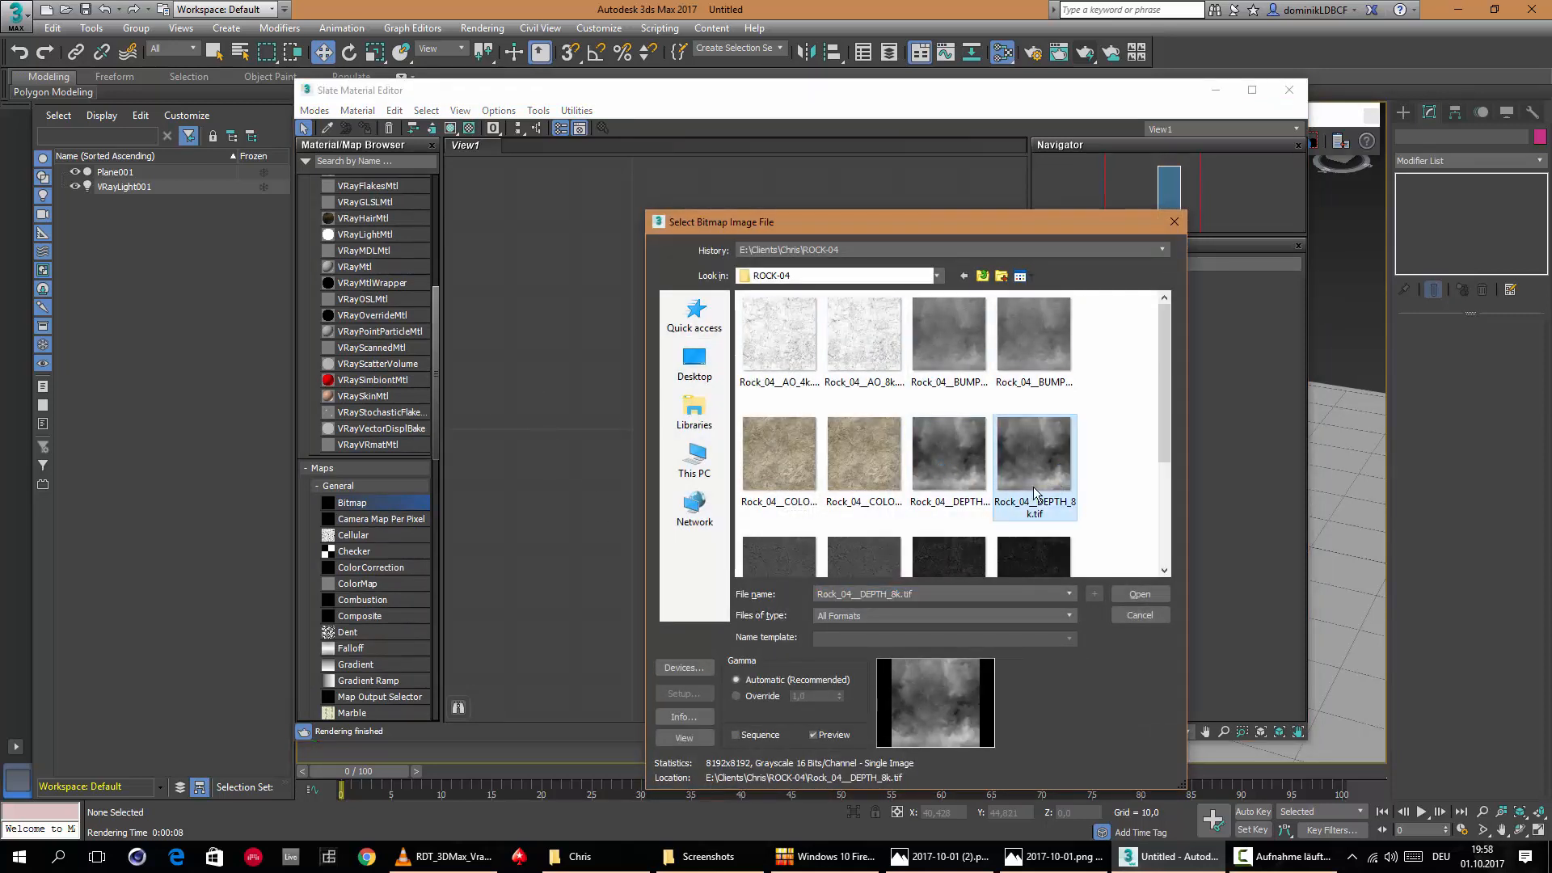
{"action": "left_click", "coordinate": [1140, 594]}
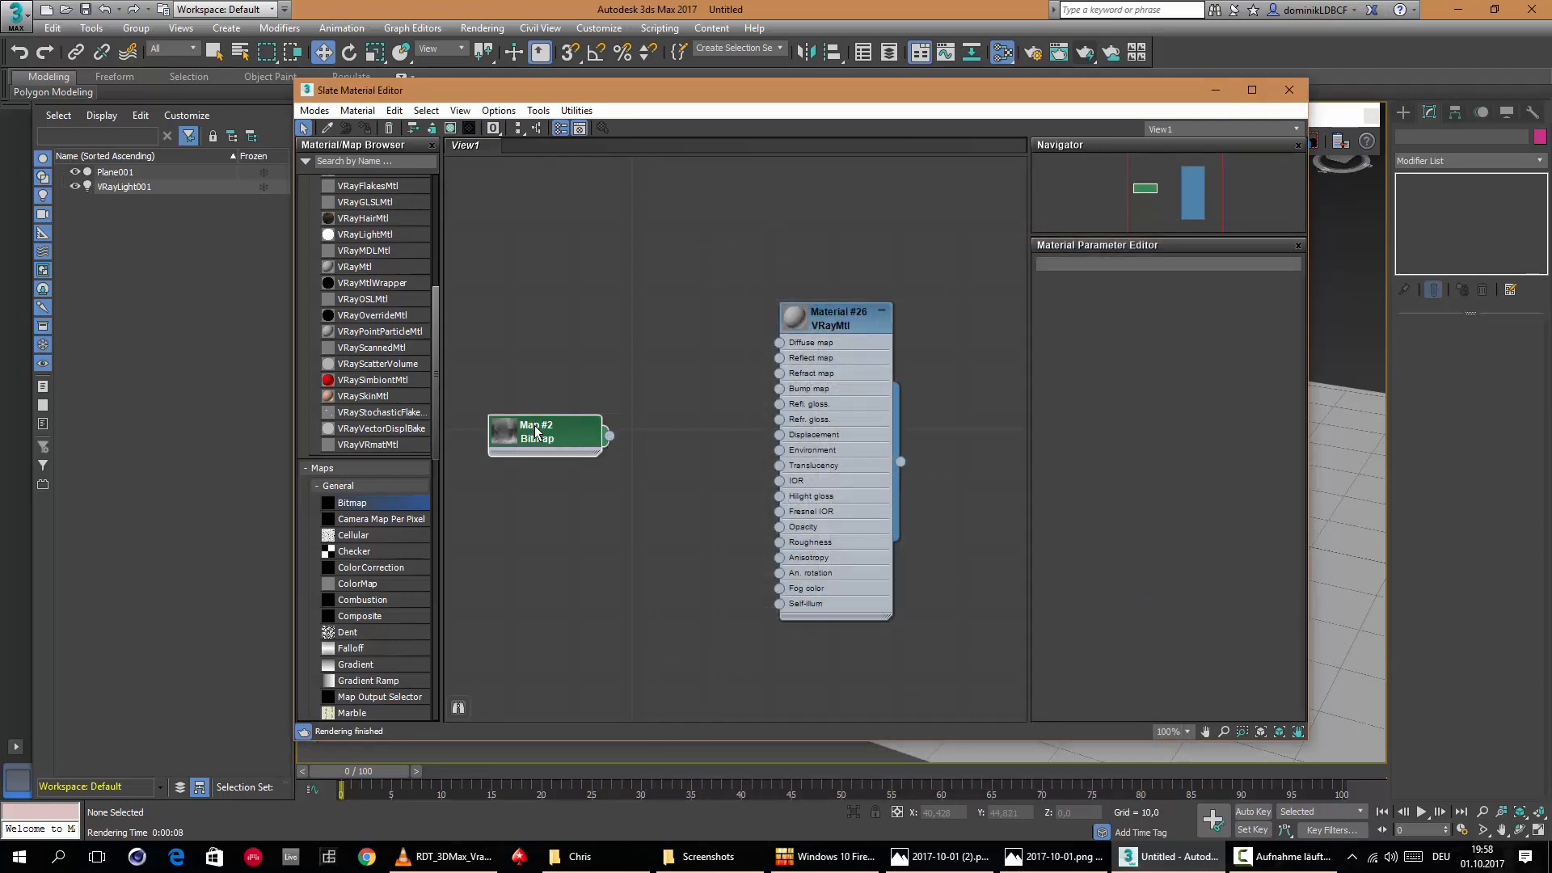
{"action": "left_click_drag", "start_coordinate": [535, 431], "coordinate": [781, 437]}
Move the material editor off the ground plane, select the plane and assign the VRayMtl material to it.
{"action": "left_click_drag", "start_coordinate": [806, 92], "coordinate": [1030, 410]}
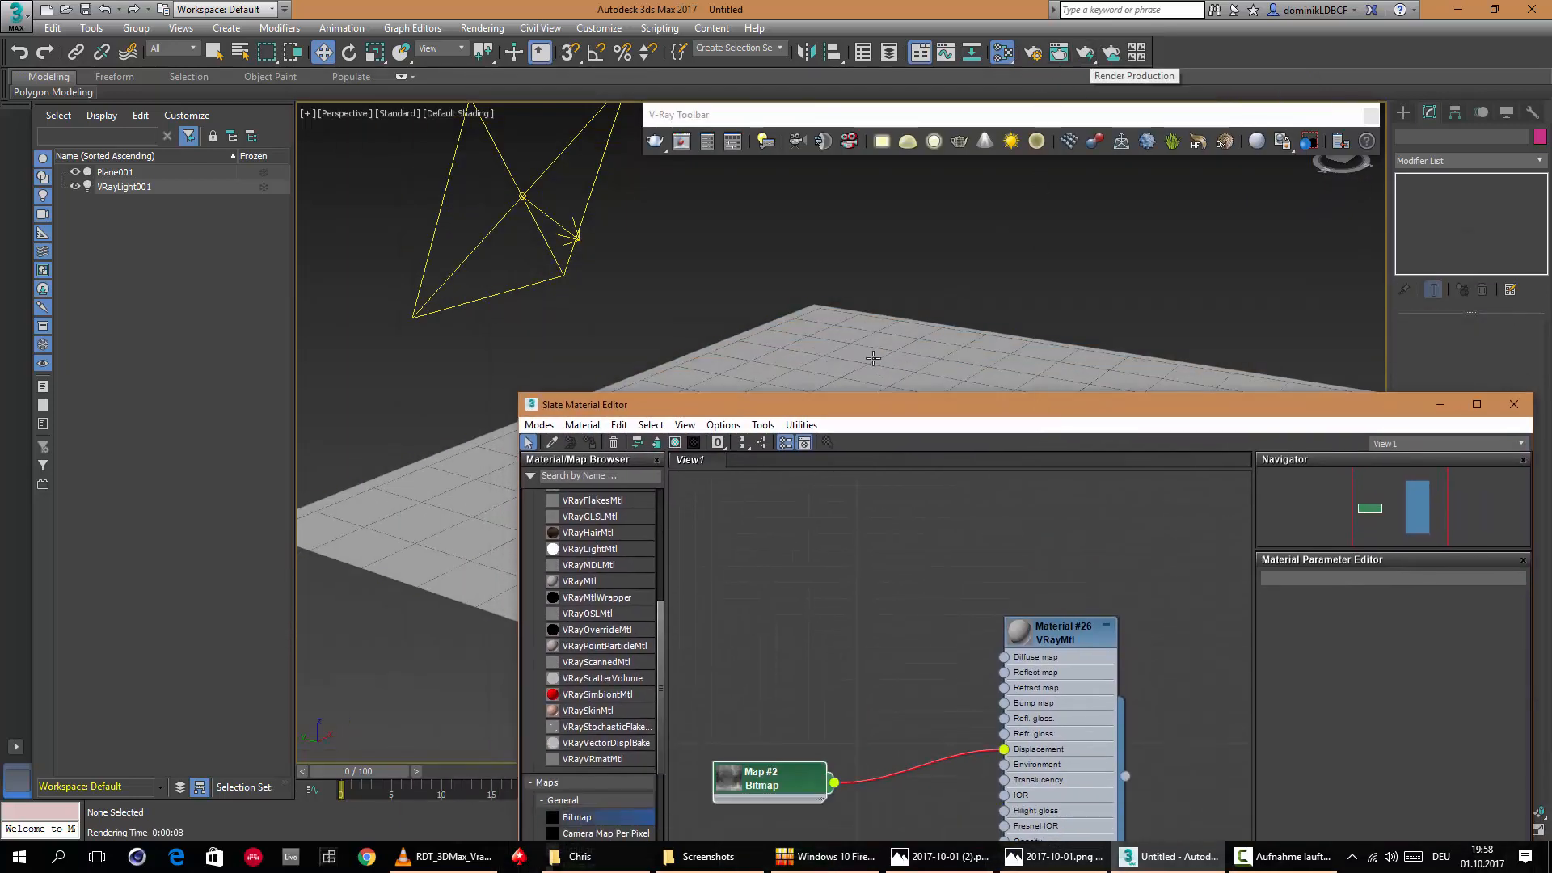
{"action": "left_click_drag", "start_coordinate": [874, 407], "coordinate": [878, 449]}
{"action": "left_click", "coordinate": [817, 344]}
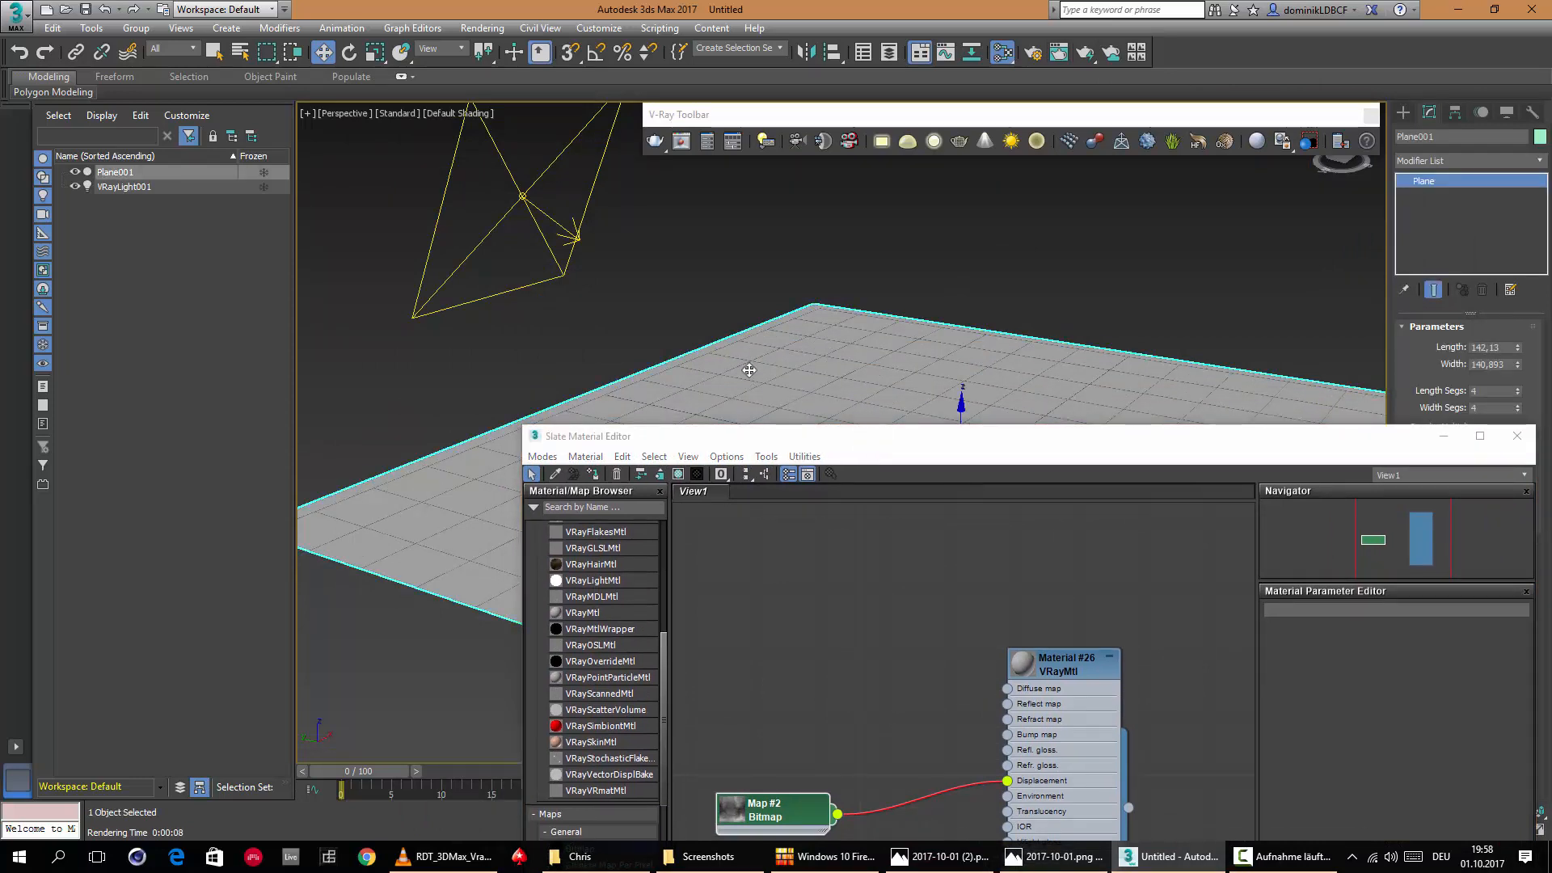
{"action": "right_click", "coordinate": [1051, 663]}
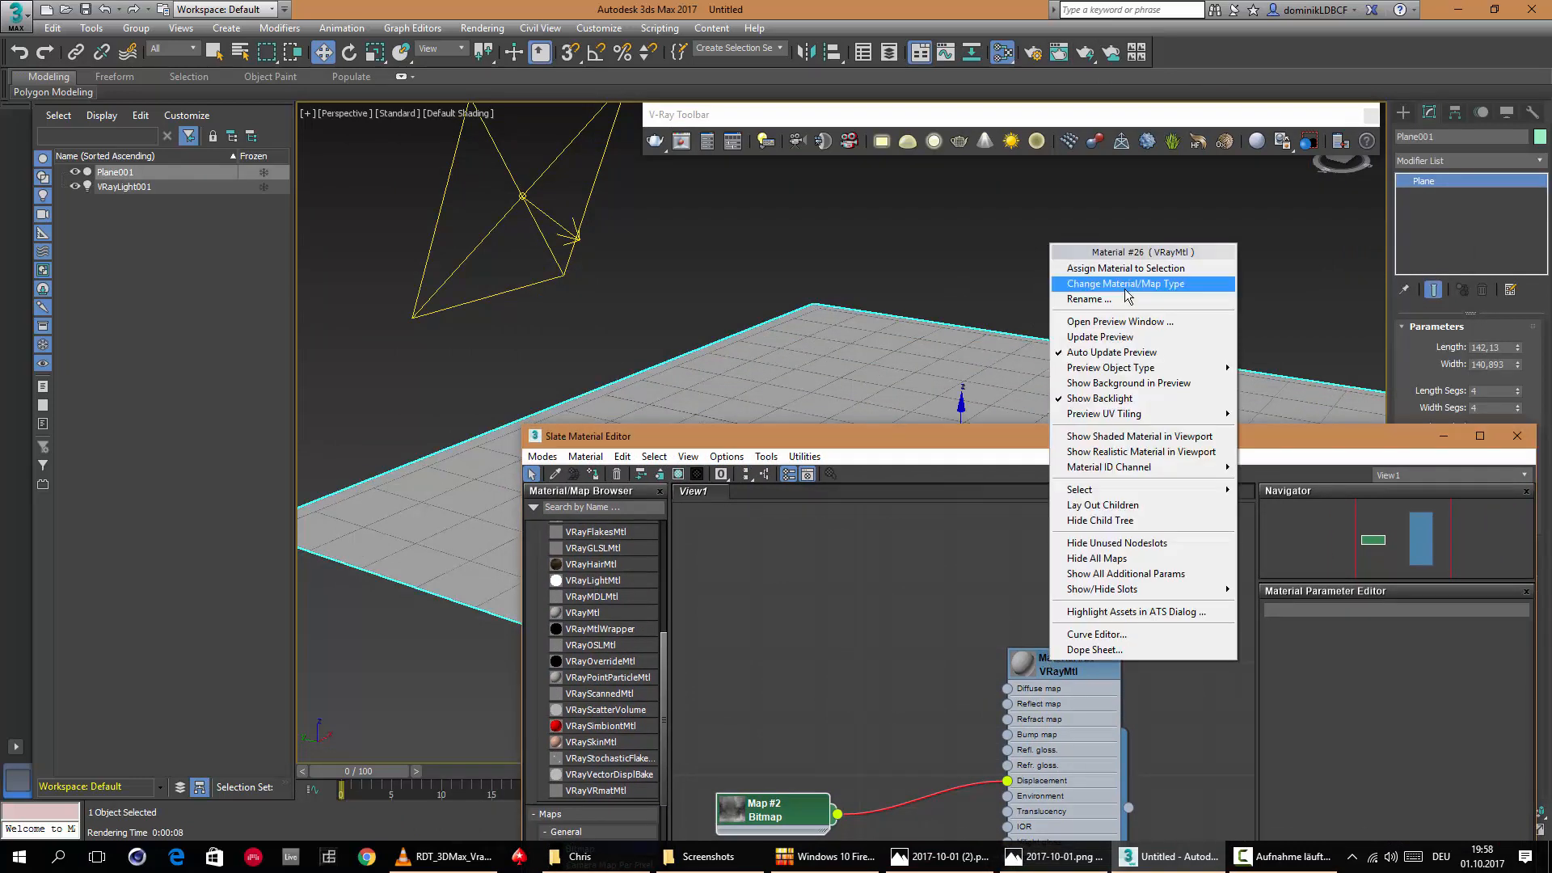
{"action": "left_click", "coordinate": [1152, 271]}
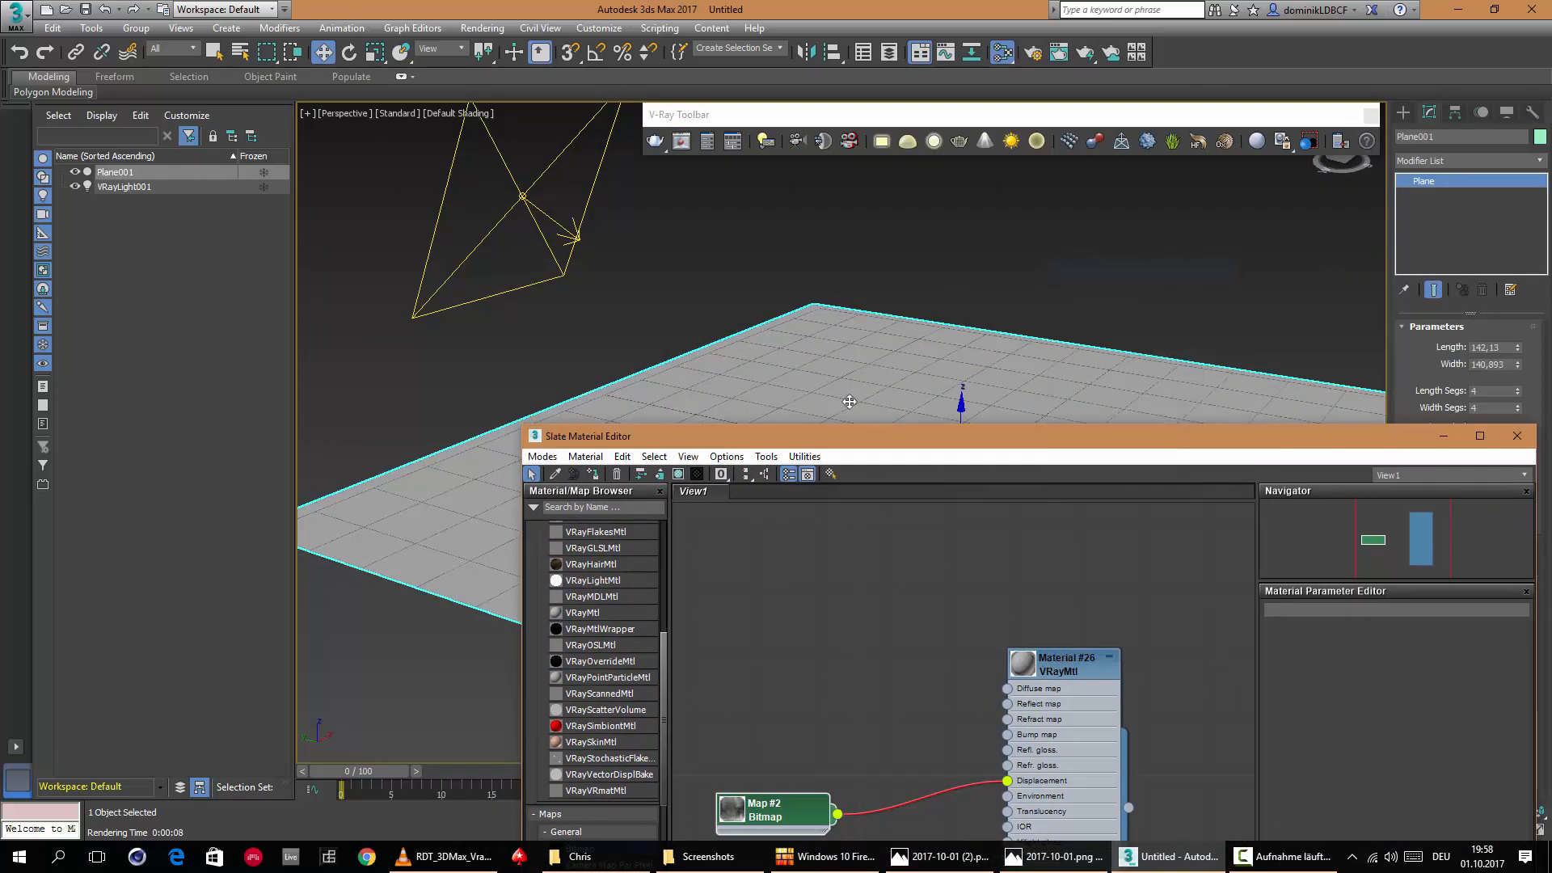
Test-render the displaced plane and rearrange the frame buffer and the resized Slate Material Editor so both can be used together.
{"action": "left_click", "coordinate": [1084, 53]}
{"action": "left_click_drag", "start_coordinate": [1076, 165], "coordinate": [464, 104]}
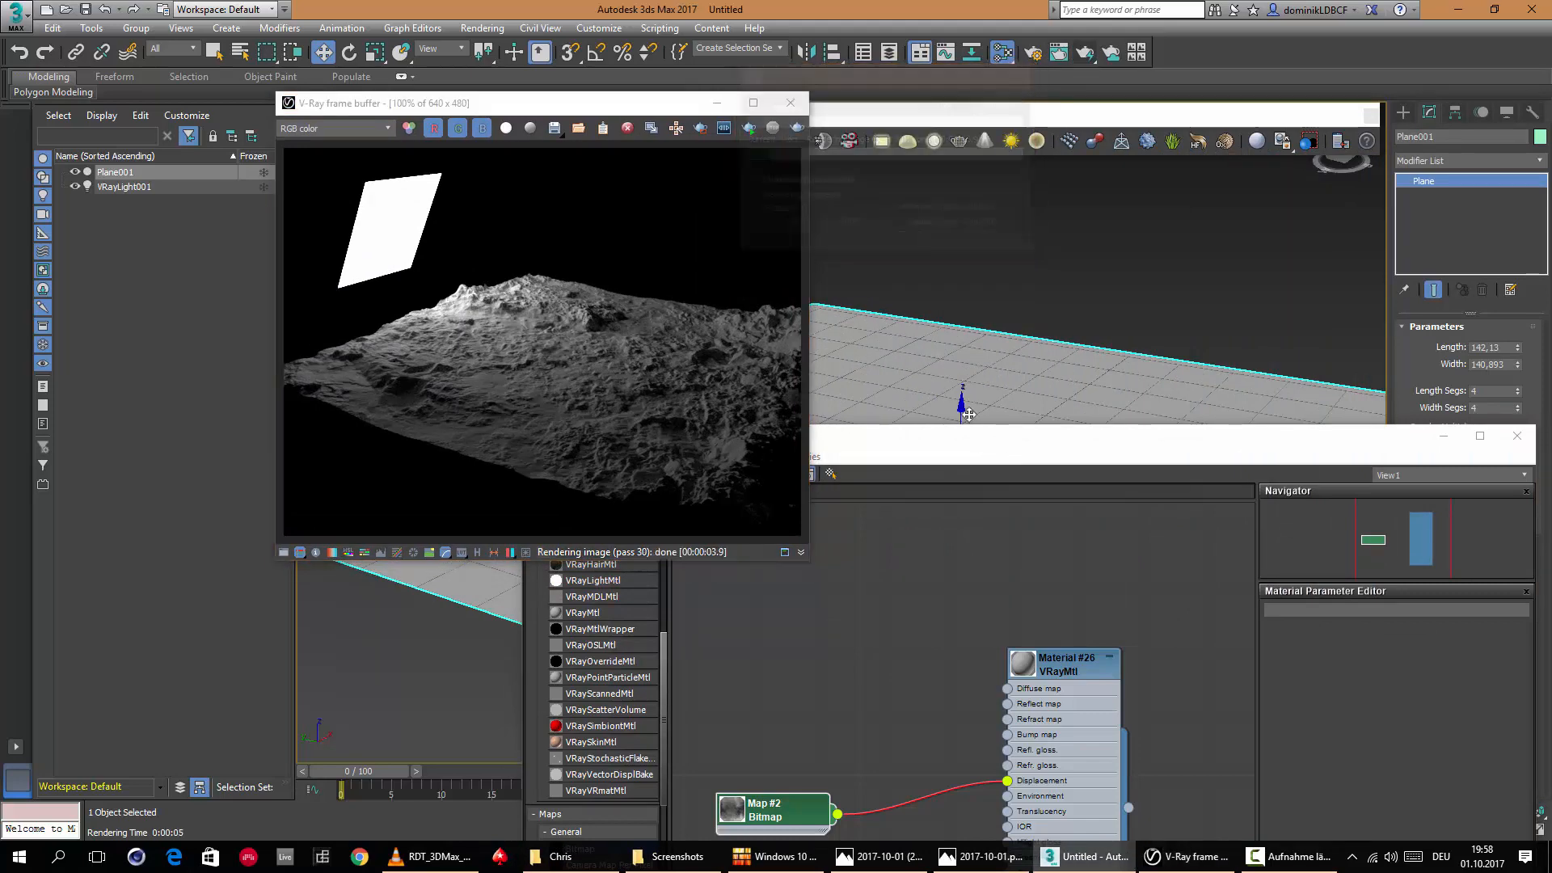
{"action": "left_click_drag", "start_coordinate": [920, 426], "coordinate": [857, 406]}
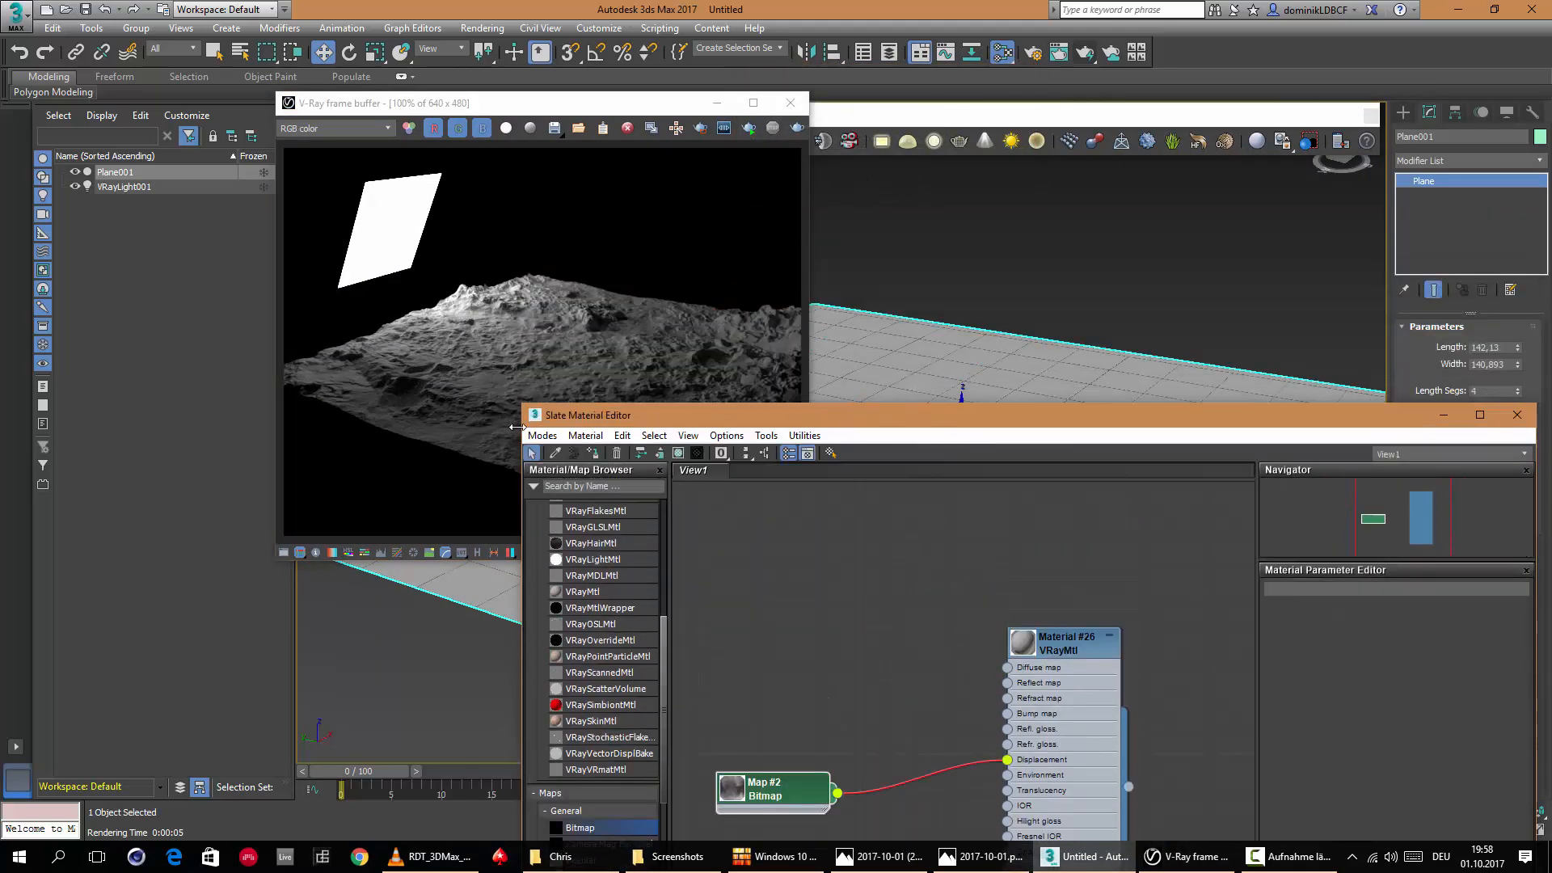
{"action": "left_click_drag", "start_coordinate": [518, 408], "coordinate": [968, 455]}
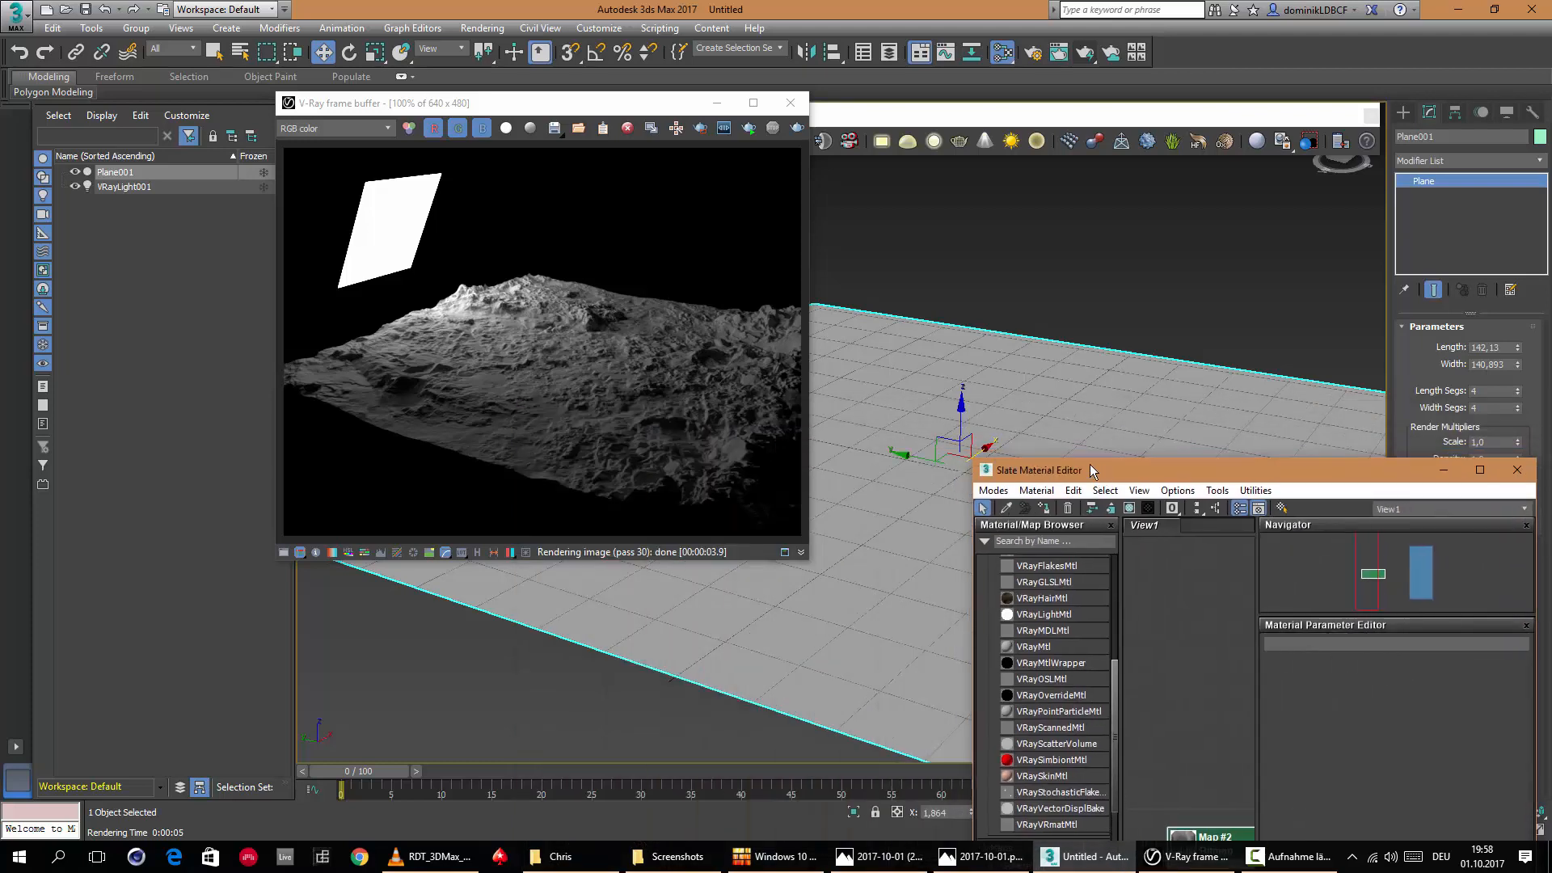
{"action": "left_click_drag", "start_coordinate": [1090, 464], "coordinate": [784, 185]}
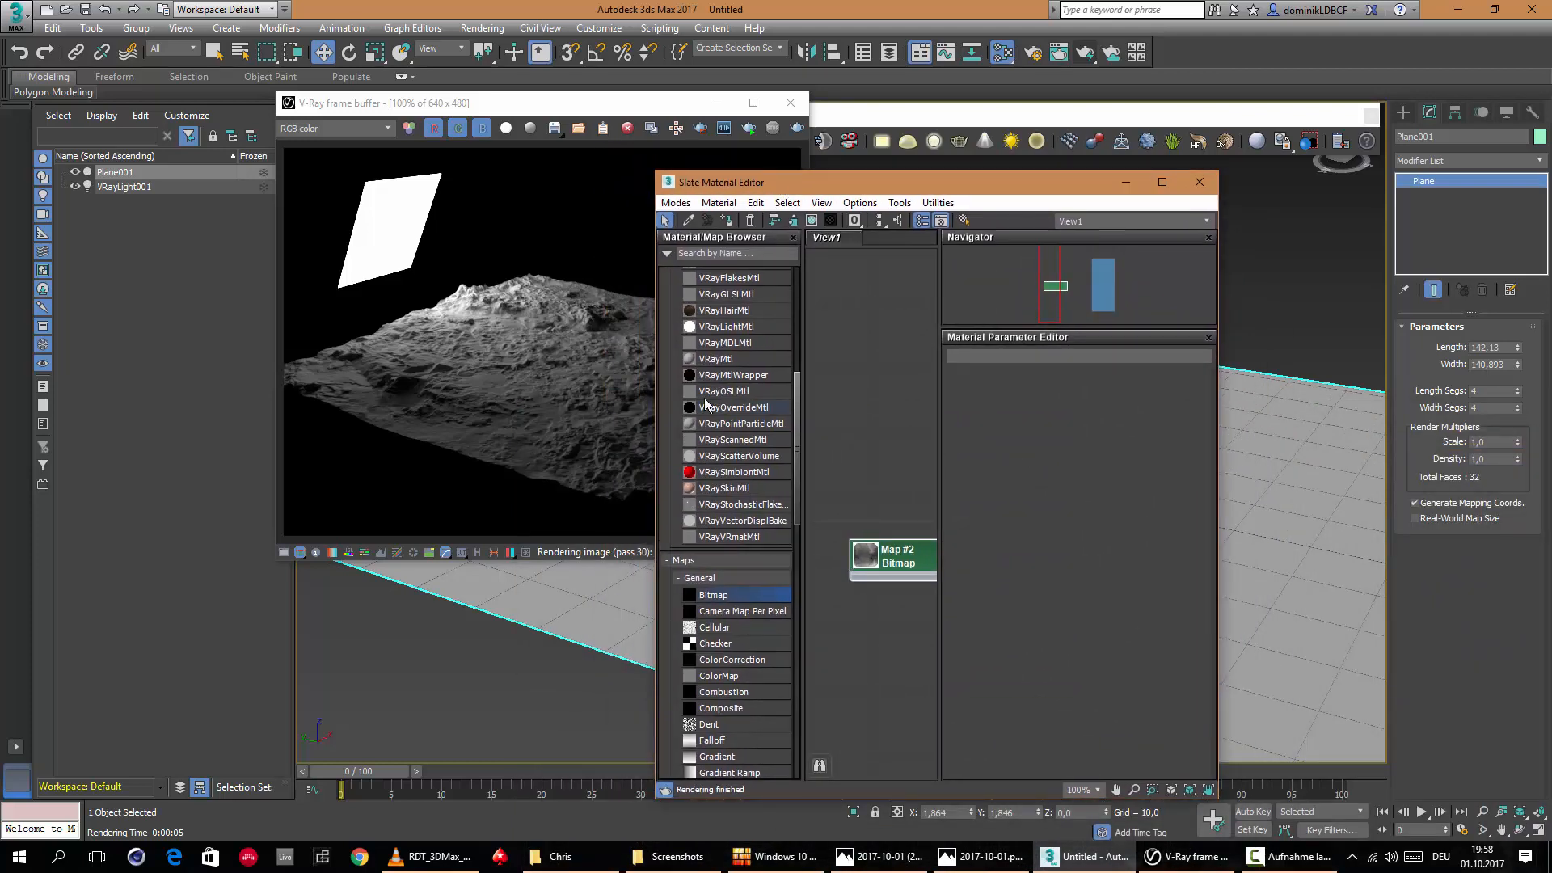
{"action": "left_click_drag", "start_coordinate": [651, 407], "coordinate": [426, 406]}
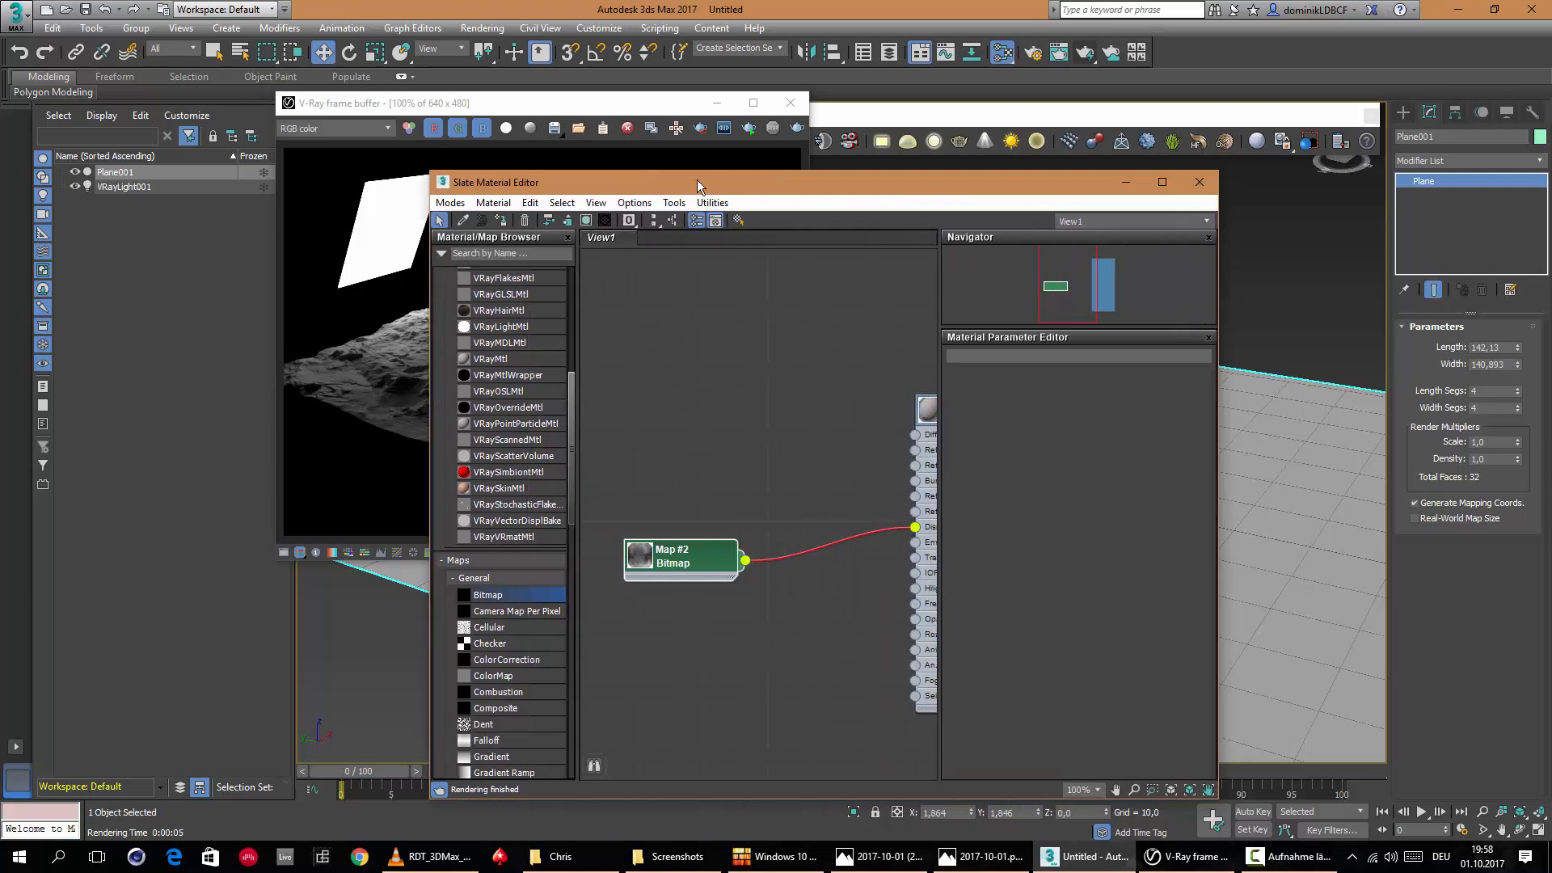
{"action": "left_click_drag", "start_coordinate": [760, 178], "coordinate": [1012, 132]}
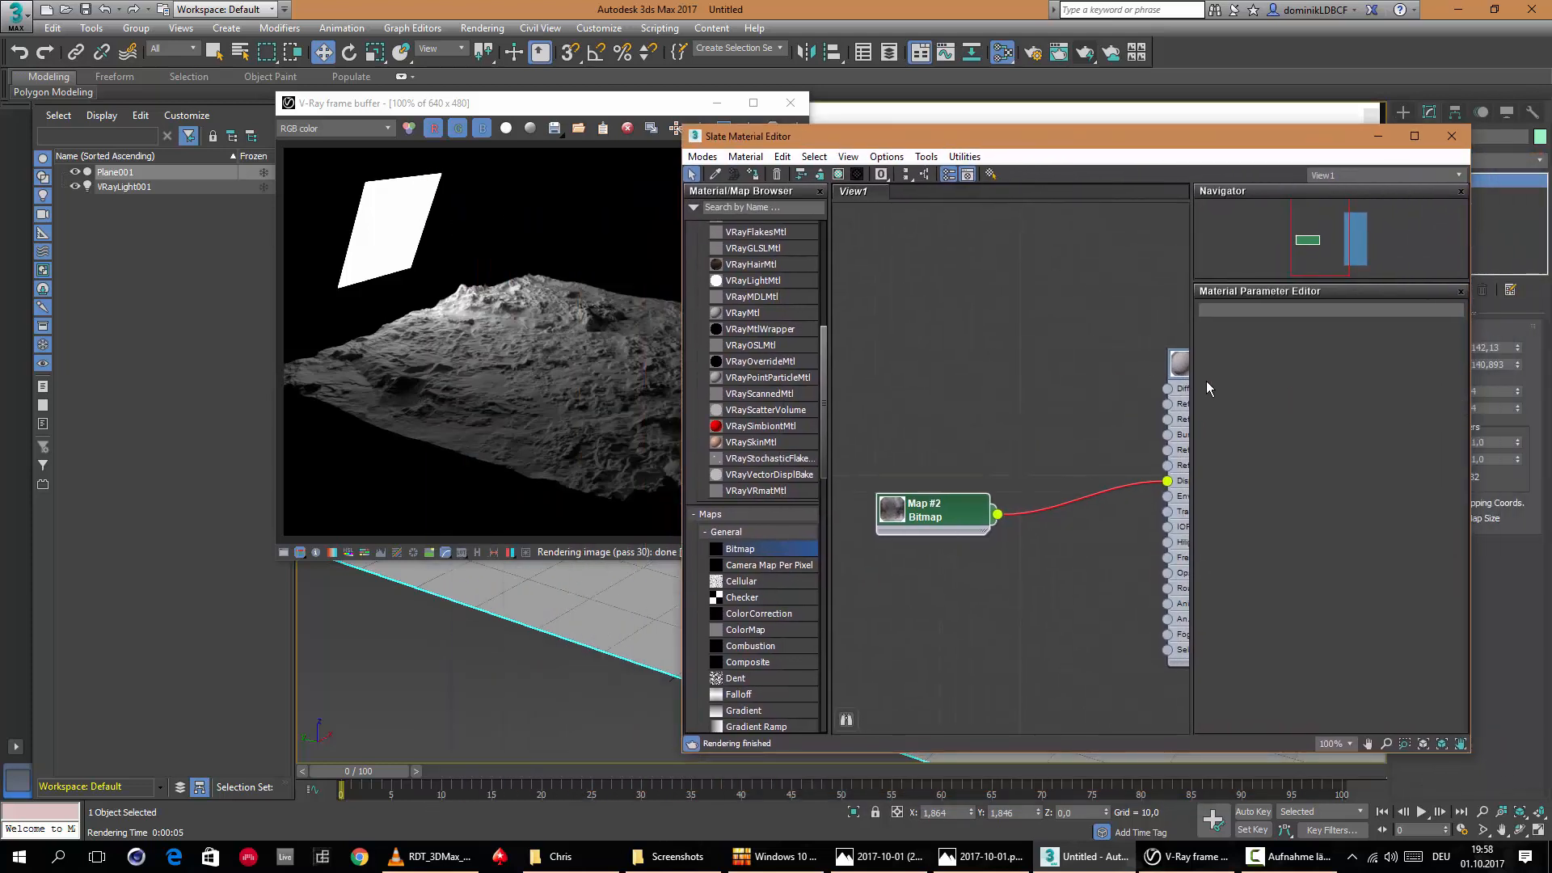
Bring the VRayMtl node into full view, open its parameters and set the Displace map amount to 50.
{"action": "left_click_drag", "start_coordinate": [1182, 372], "coordinate": [1116, 410]}
{"action": "double_click", "coordinate": [1115, 410]}
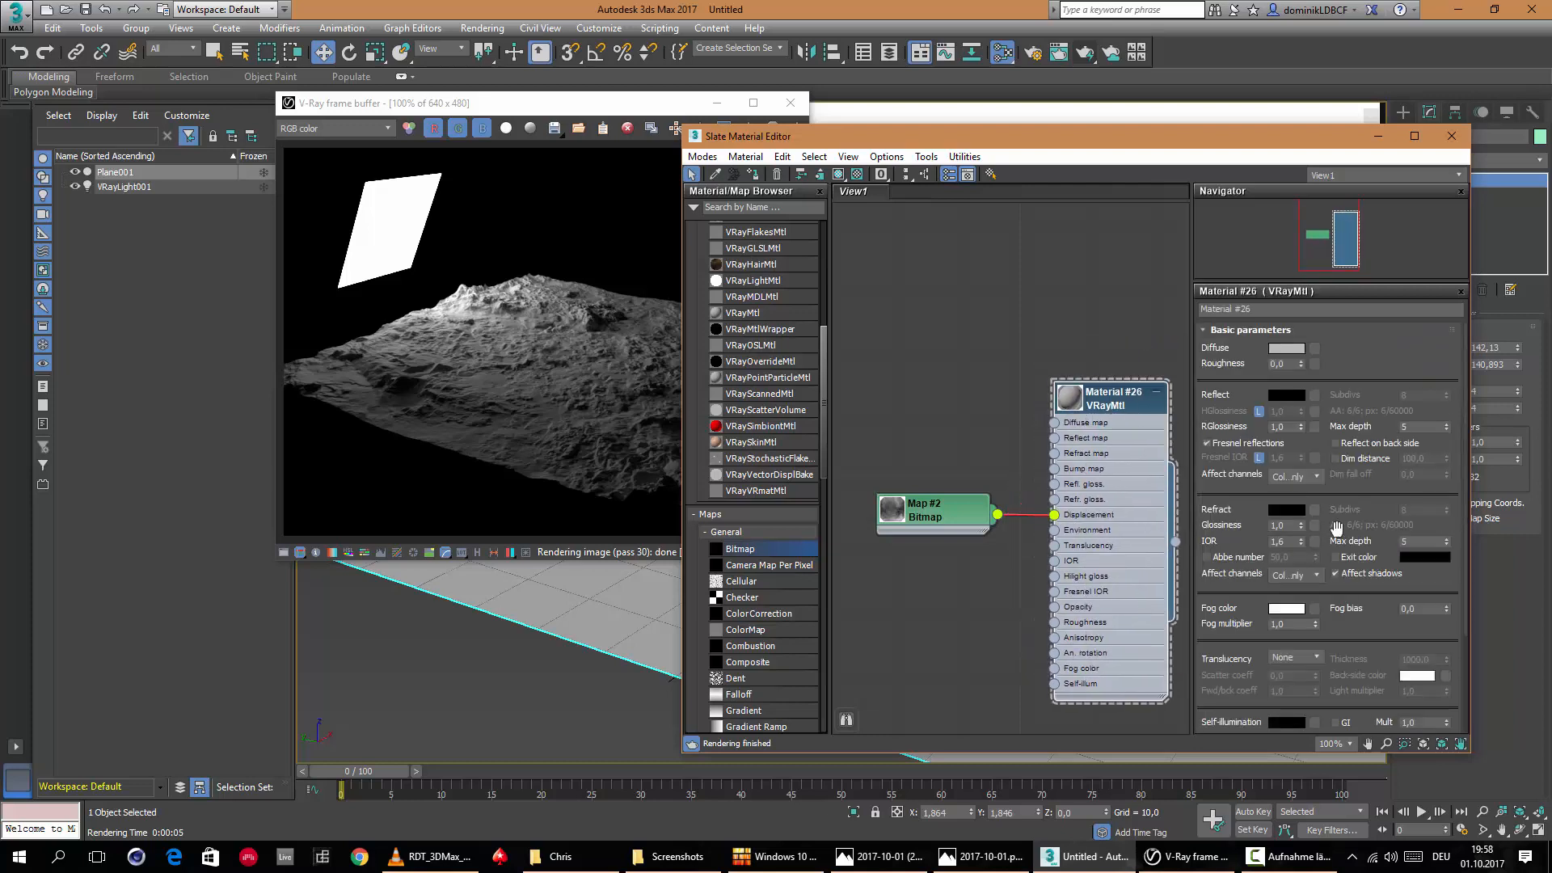
{"action": "scroll", "coordinate": [1210, 731], "scroll_direction": "down", "scroll_amount": 3}
{"action": "left_click", "coordinate": [1222, 726]}
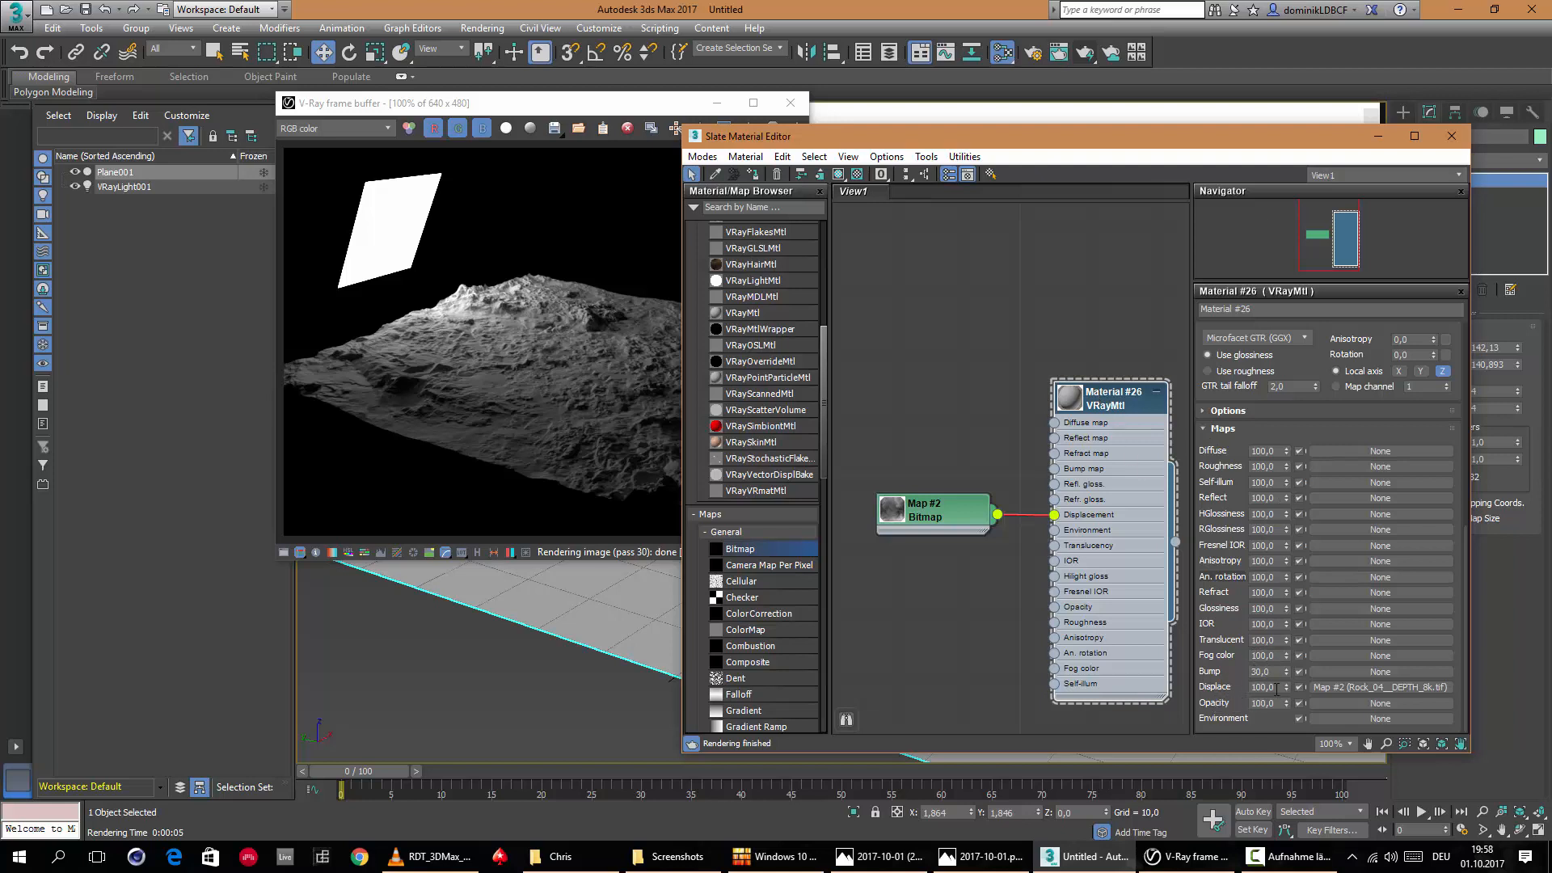
{"action": "left_click", "coordinate": [1277, 688]}
{"action": "type", "text": "50"}
{"action": "left_click", "coordinate": [1278, 722]}
Test-render the perspective view with the reduced displacement and stop the render once the surface can be judged.
{"action": "left_click", "coordinate": [1088, 55]}
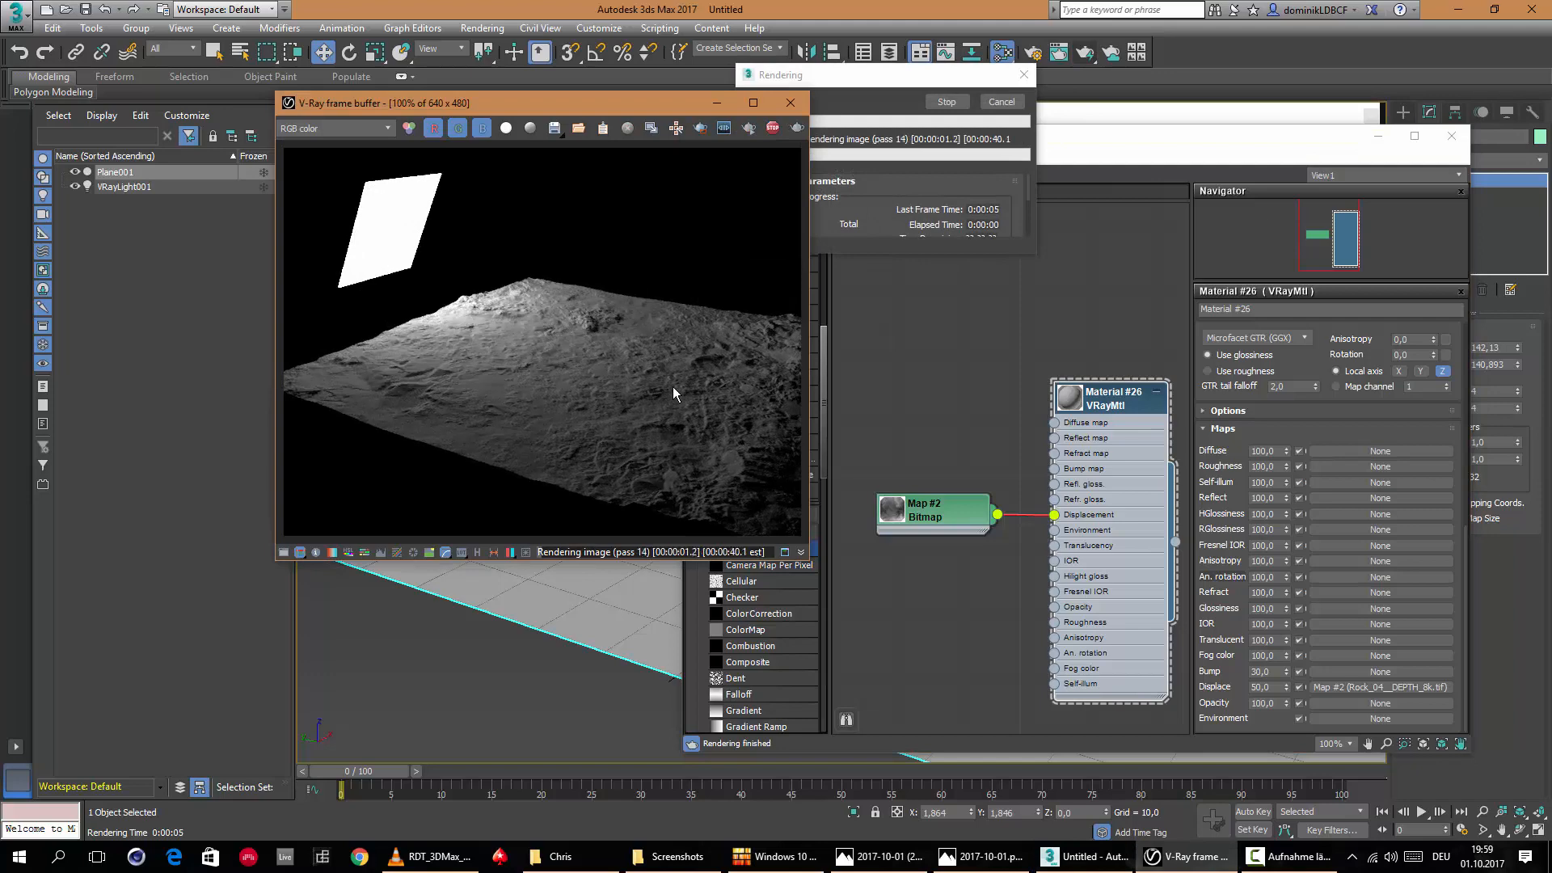
{"action": "left_click", "coordinate": [904, 84]}
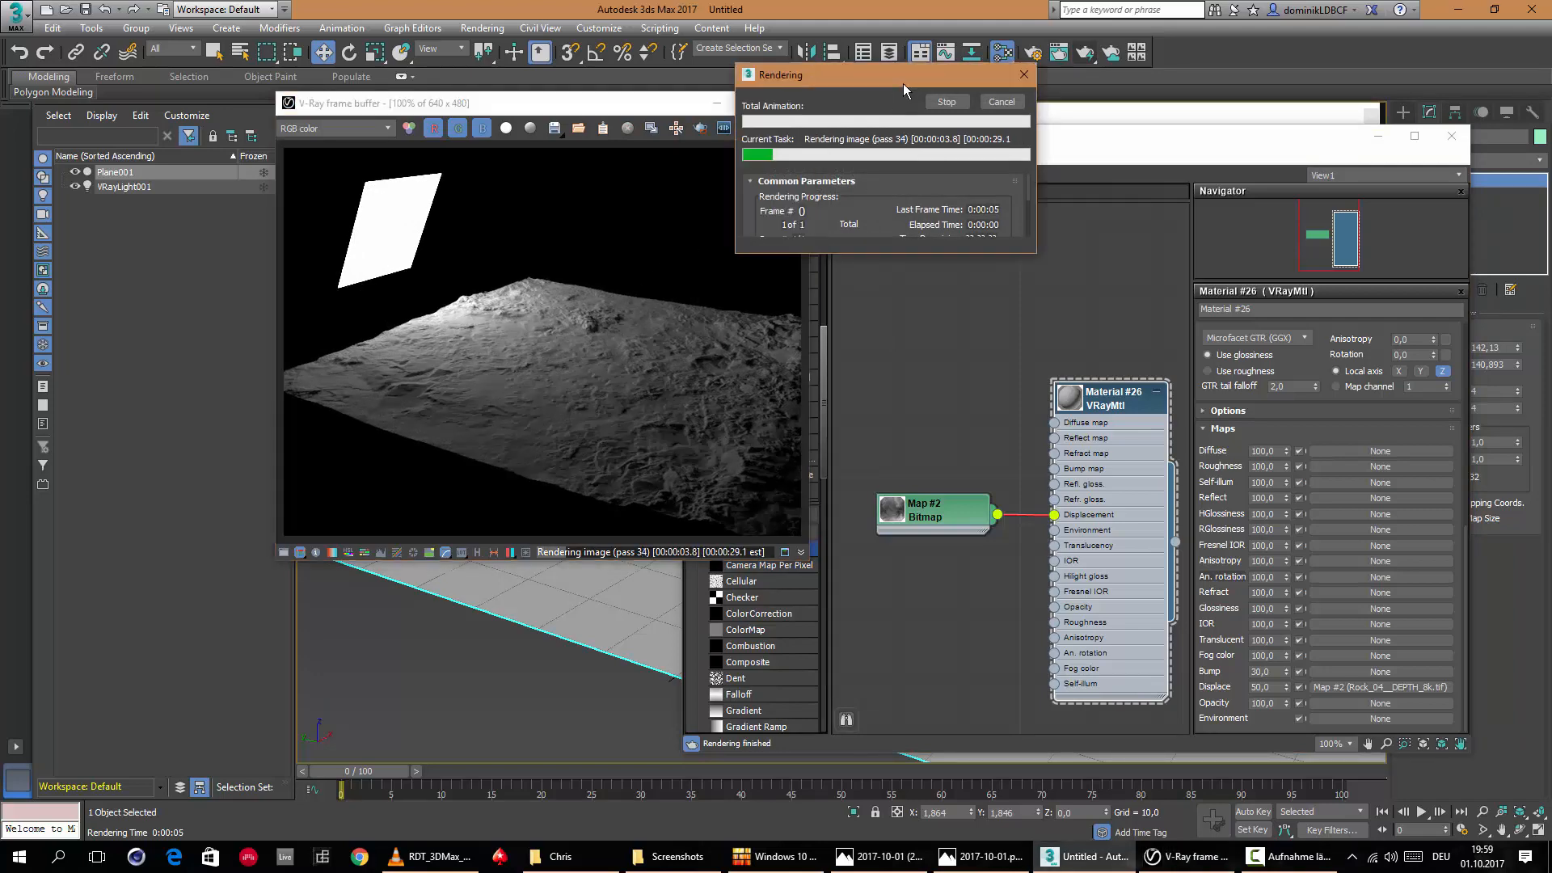
{"action": "left_click", "coordinate": [946, 103]}
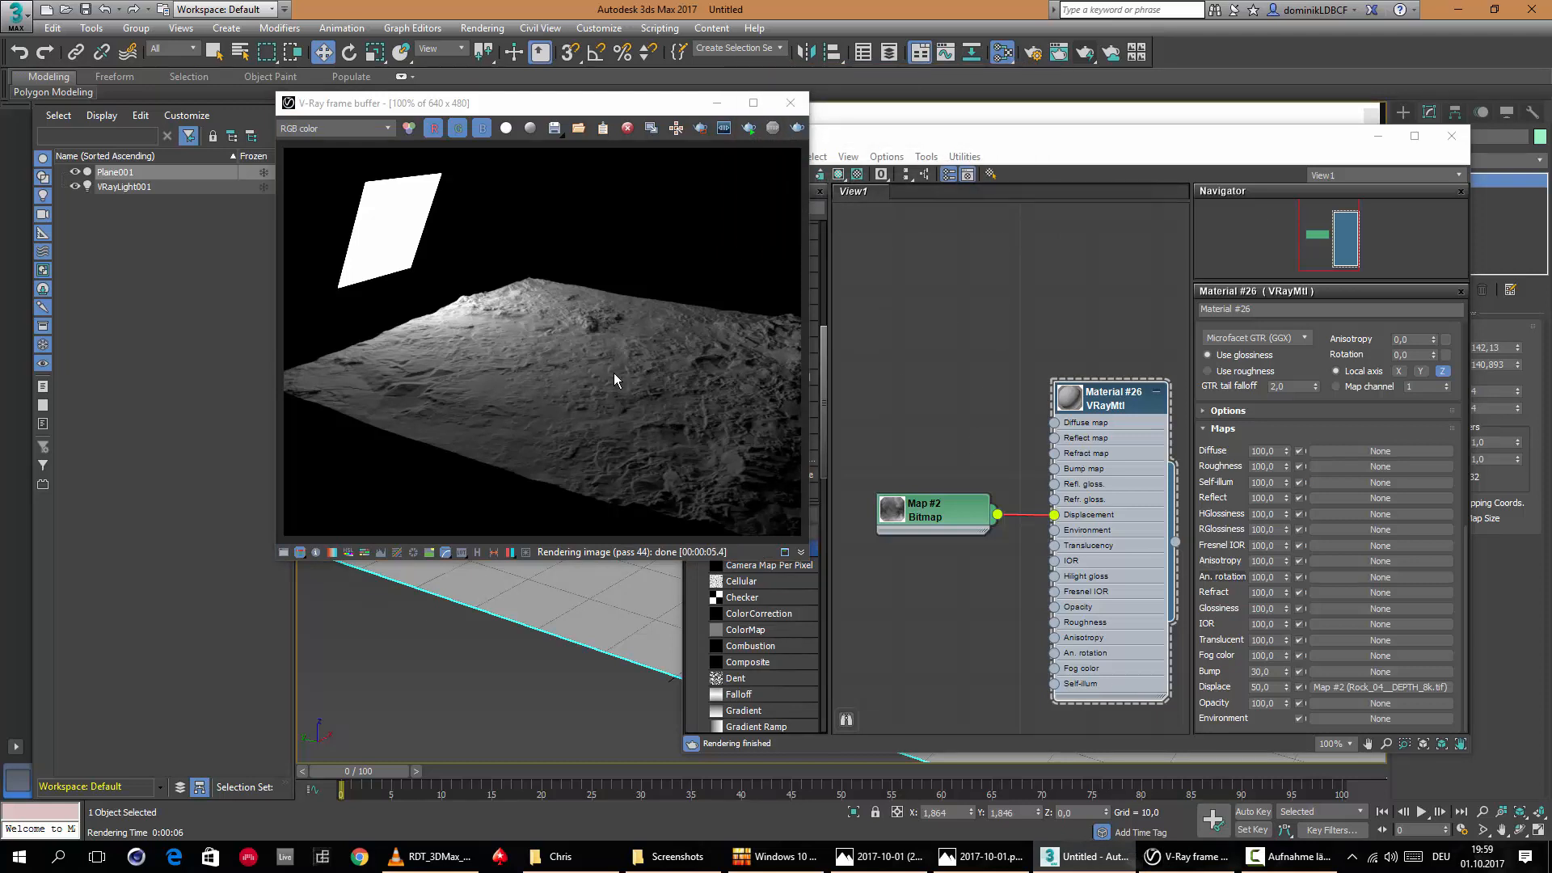
Make room above the depth map node, add a Bitmap loading Rock_04__ROUGHNESS_4k.jpg and connect it to the VRayMtl's Refl. gloss. input.
{"action": "left_click_drag", "start_coordinate": [943, 527], "coordinate": [943, 564]}
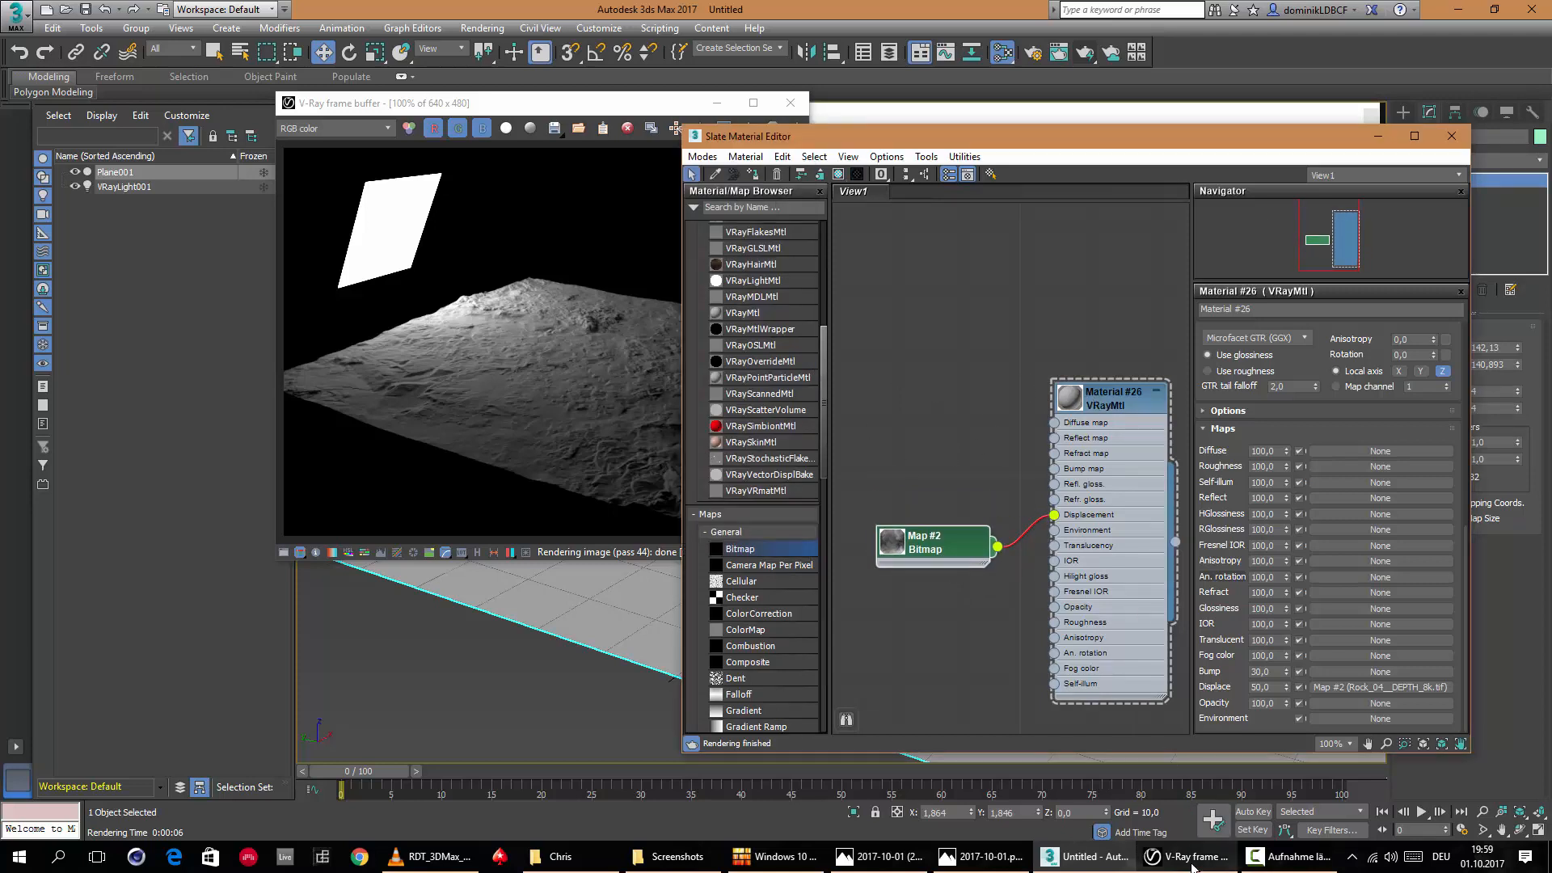
{"action": "left_click", "coordinate": [1286, 856]}
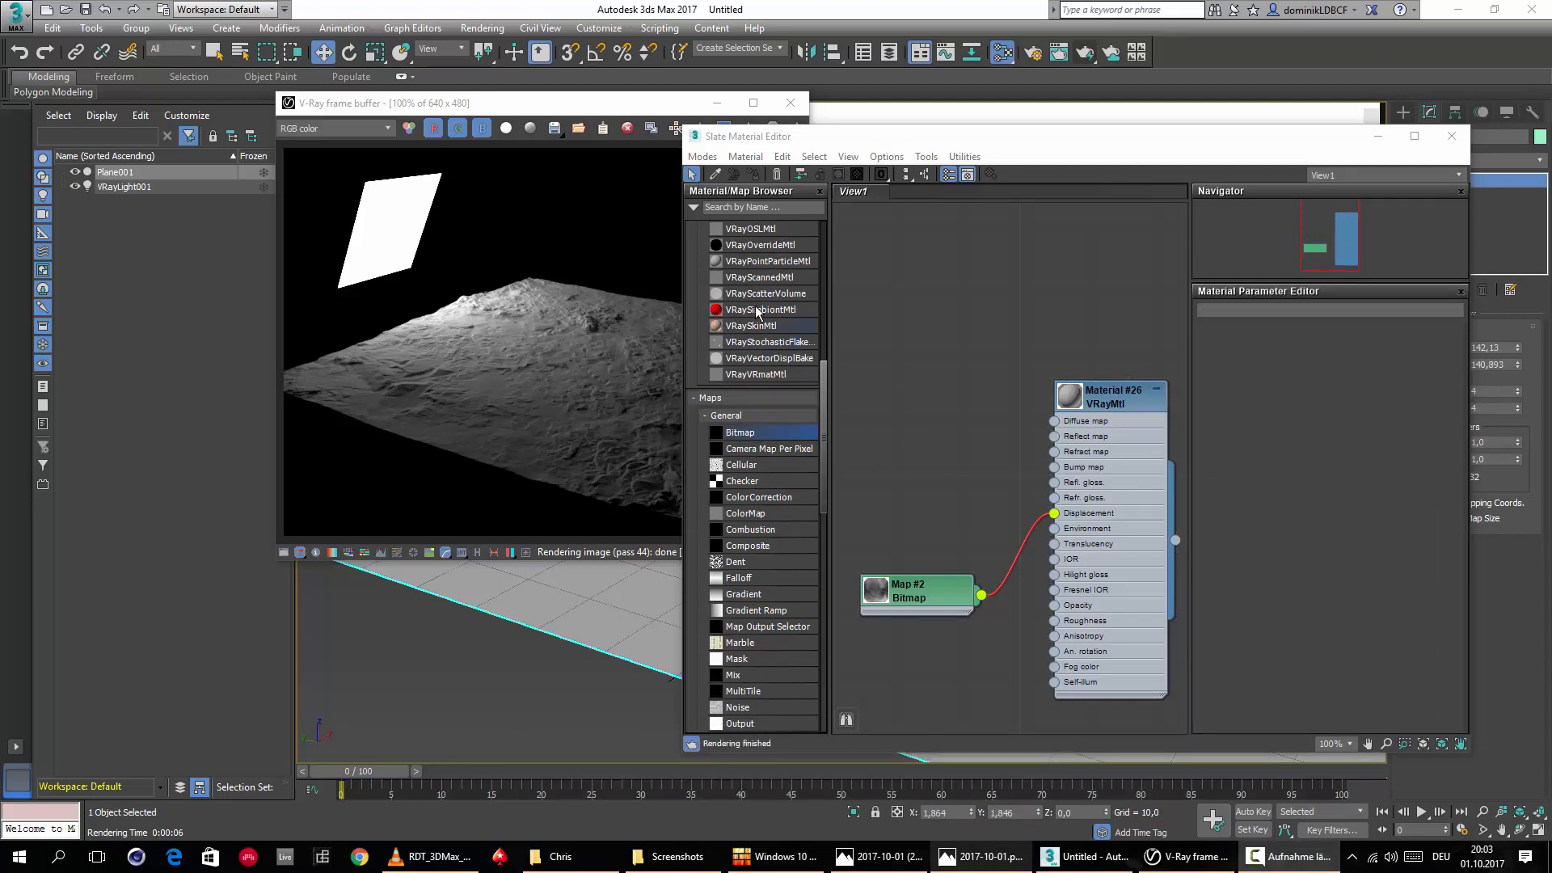
{"action": "left_click_drag", "start_coordinate": [751, 435], "coordinate": [877, 483]}
{"action": "scroll", "coordinate": [974, 452], "scroll_direction": "down", "scroll_amount": 2}
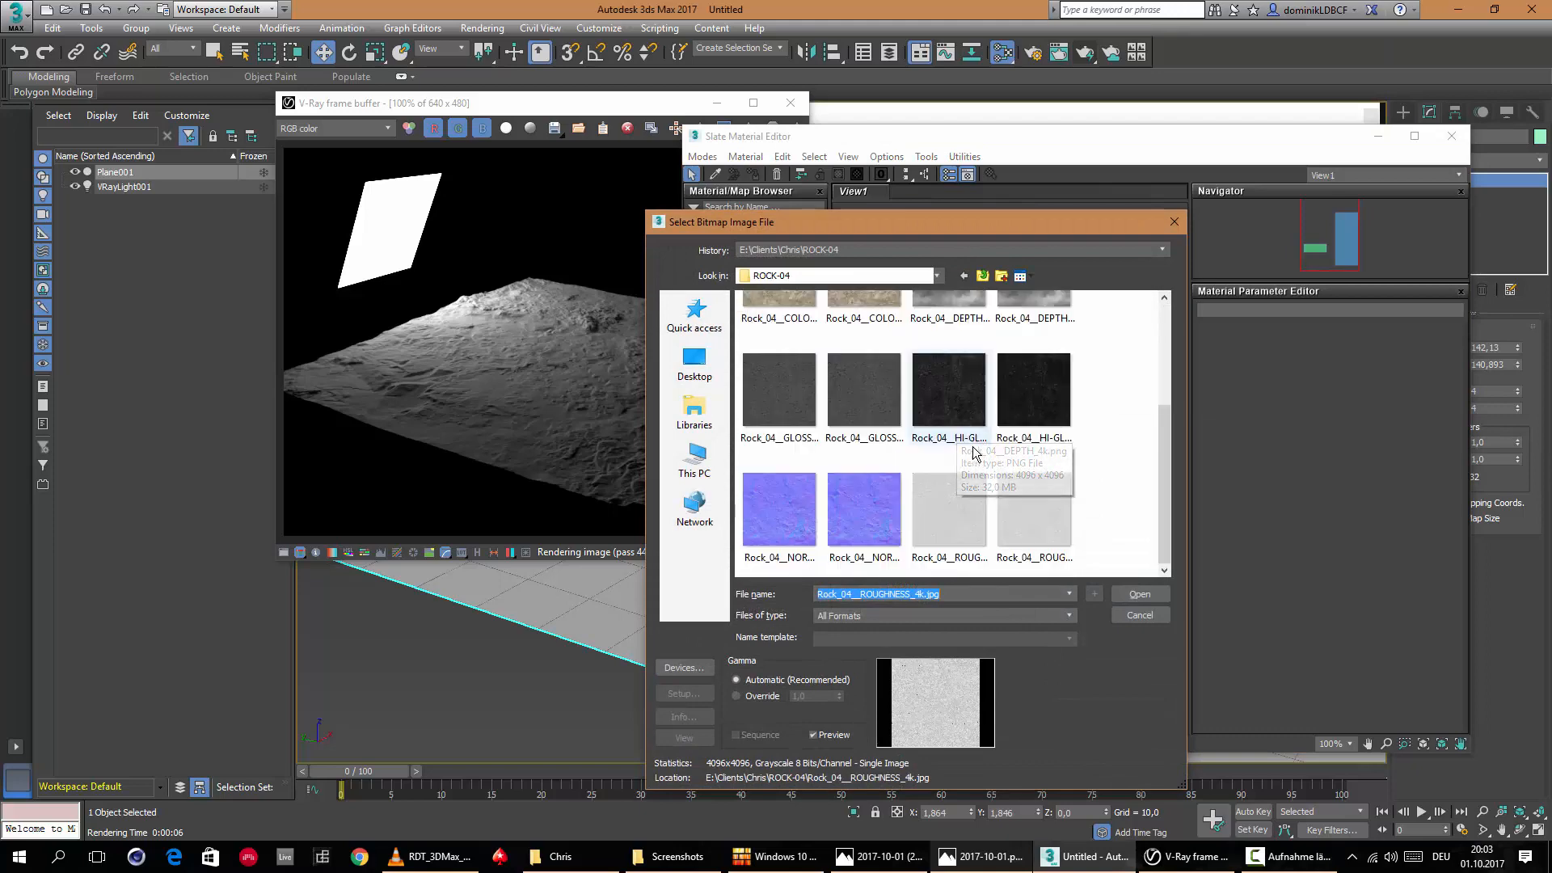
{"action": "scroll", "coordinate": [958, 463], "scroll_direction": "up", "scroll_amount": 1}
{"action": "scroll", "coordinate": [946, 473], "scroll_direction": "down", "scroll_amount": 1}
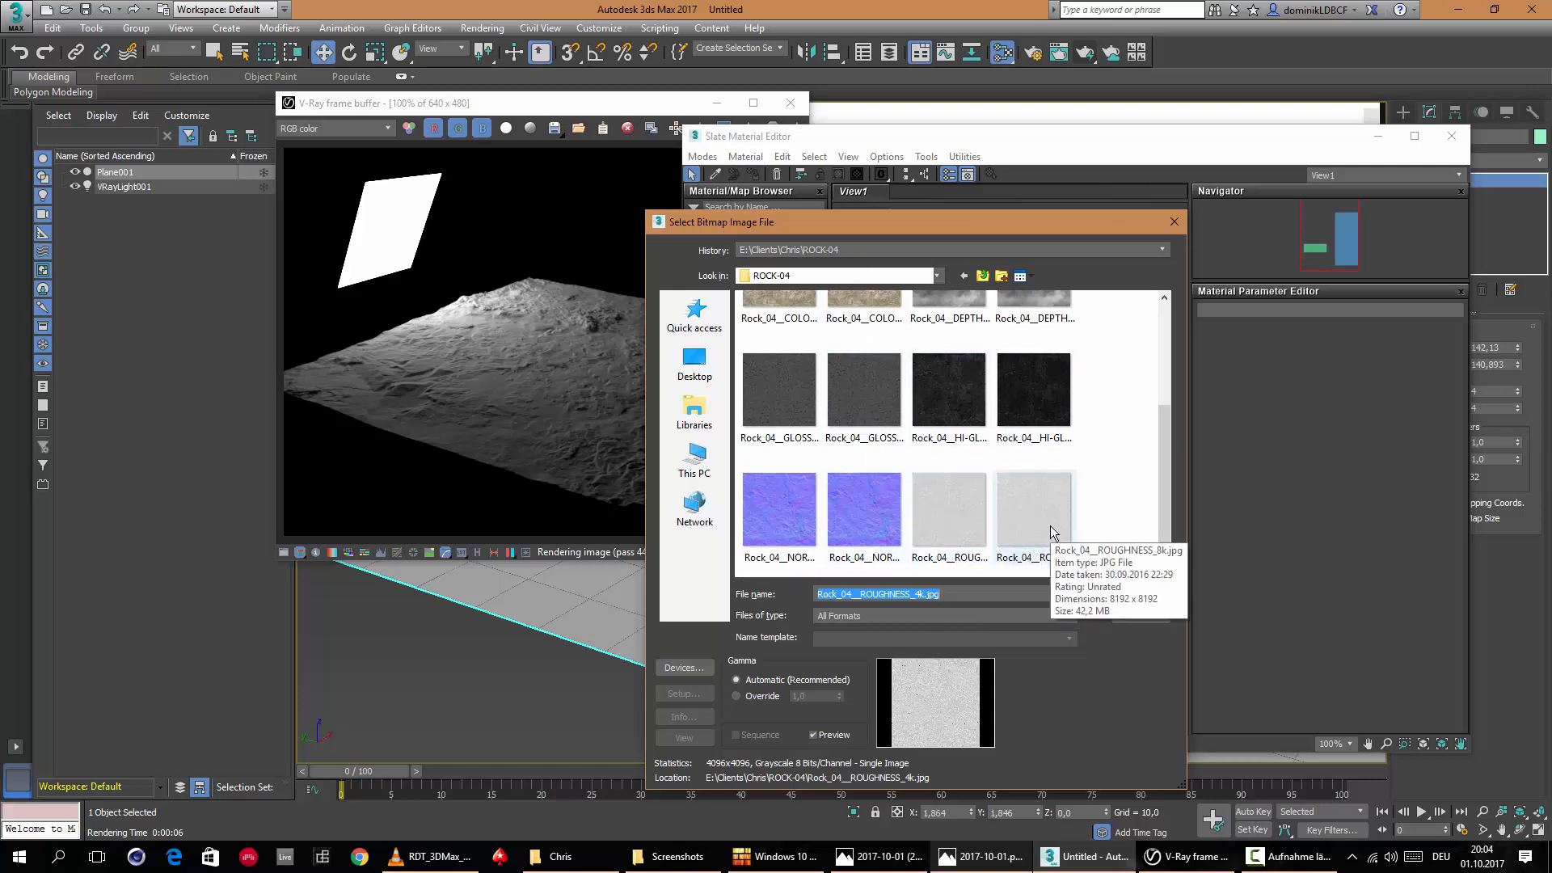
{"action": "left_click", "coordinate": [942, 515]}
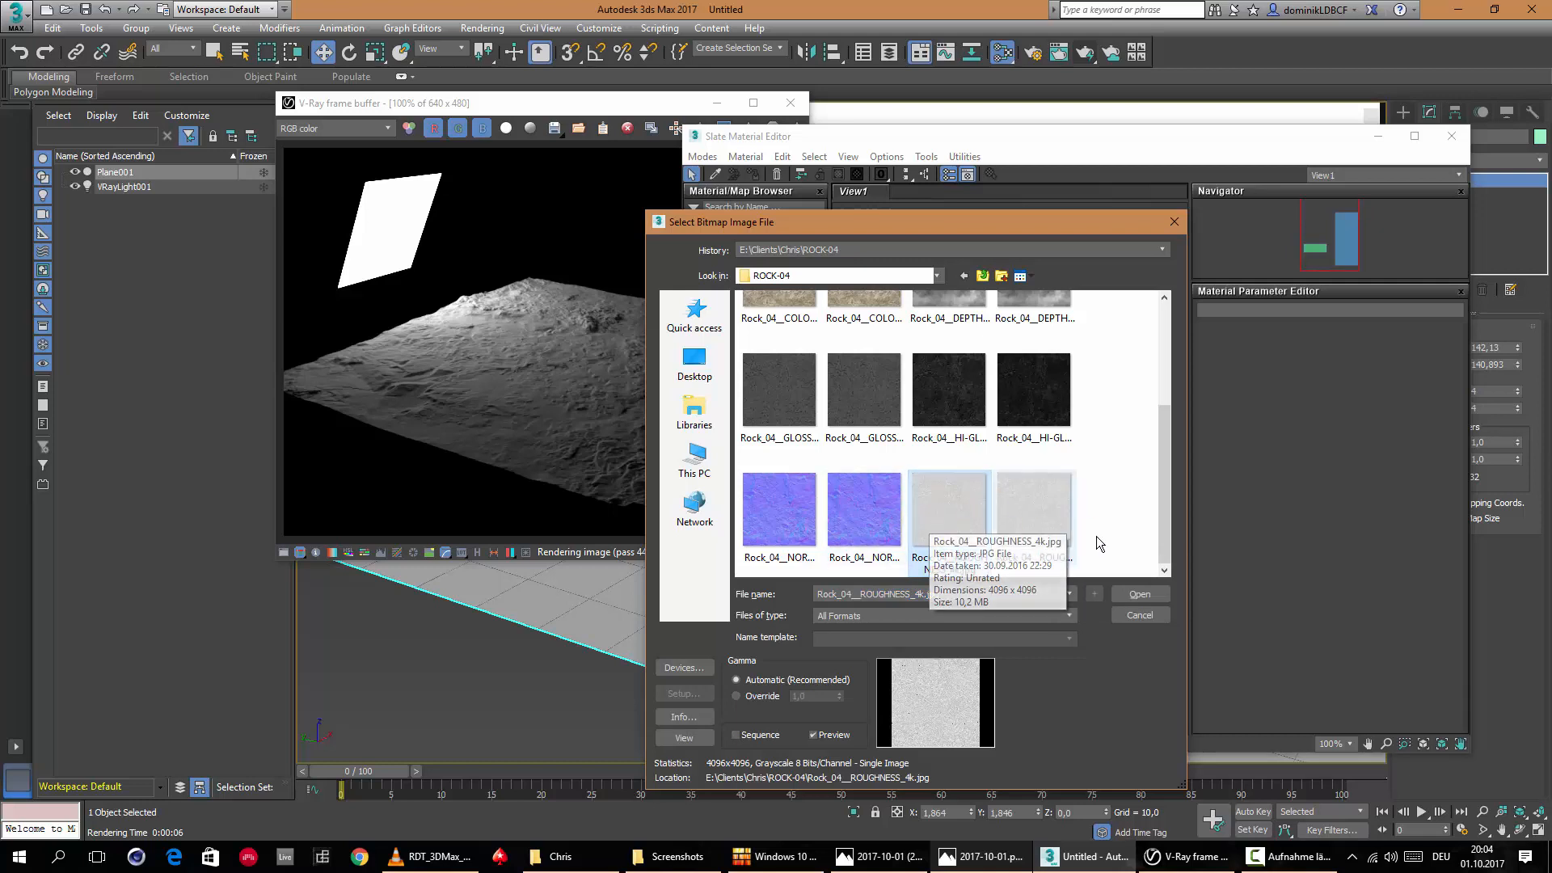
{"action": "left_click", "coordinate": [1140, 595]}
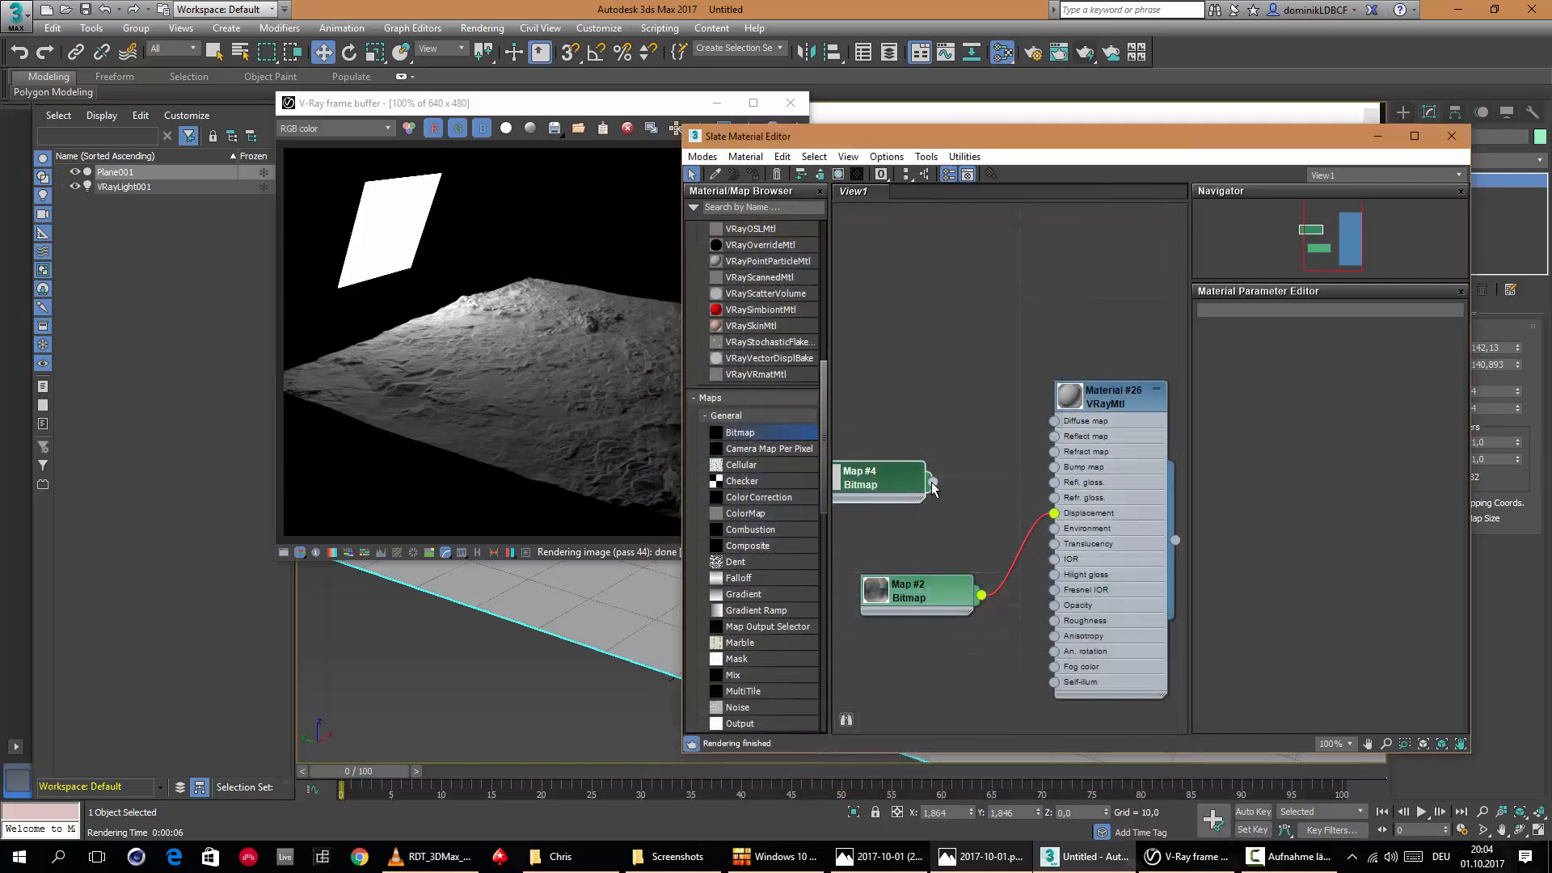
{"action": "left_click_drag", "start_coordinate": [1030, 497], "coordinate": [1054, 485]}
{"action": "left_click_drag", "start_coordinate": [884, 491], "coordinate": [932, 492]}
Open the roughness bitmap's parameters and enable Invert in its output settings.
{"action": "double_click", "coordinate": [932, 492]}
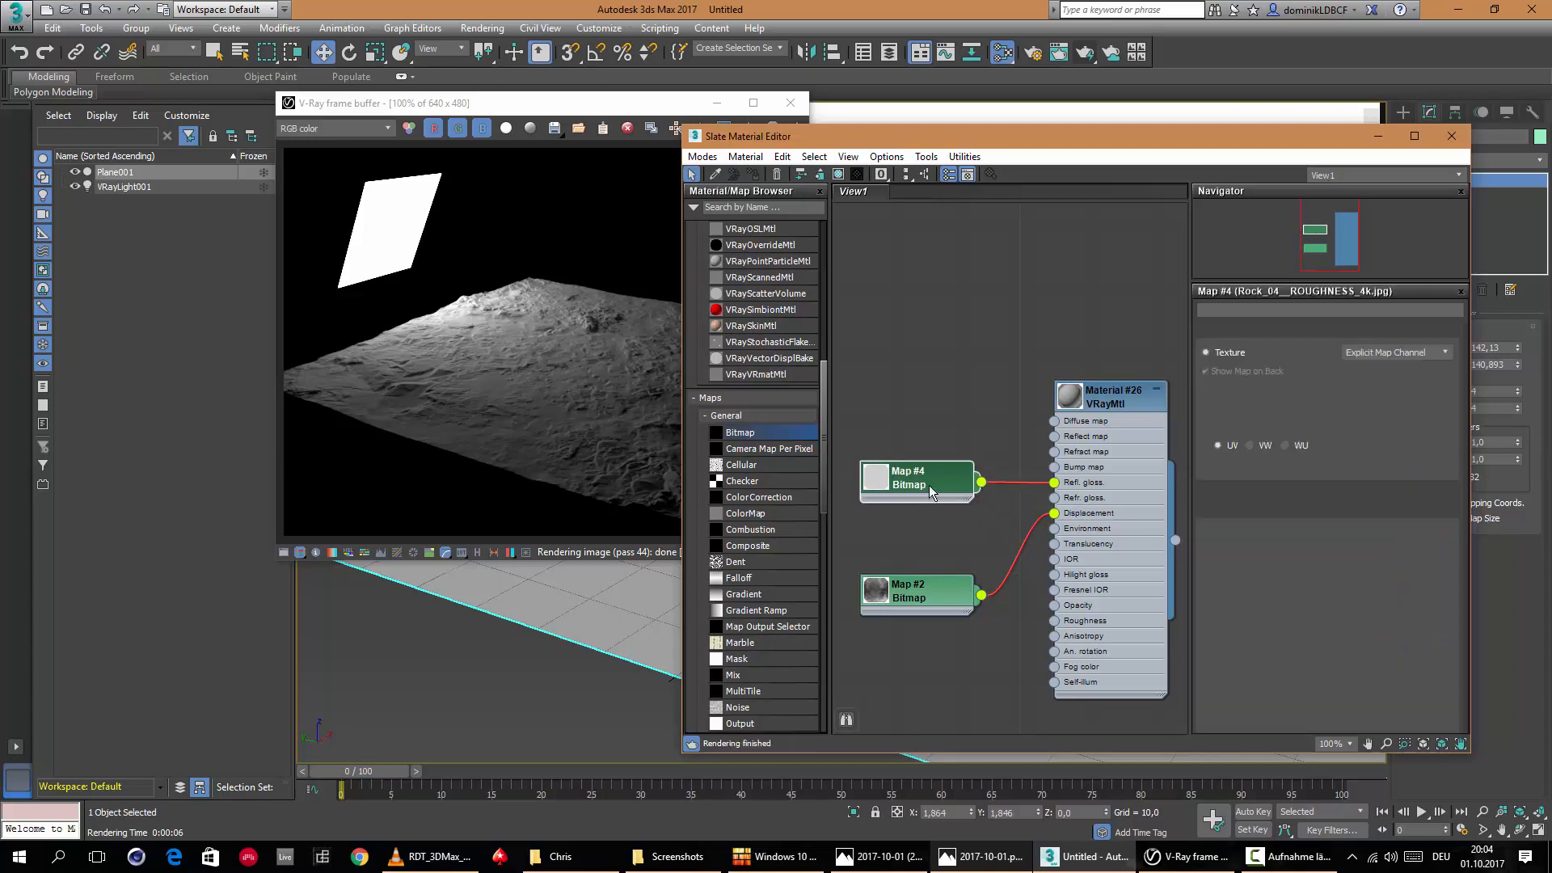
{"action": "scroll", "coordinate": [1285, 565], "scroll_direction": "down", "scroll_amount": 2}
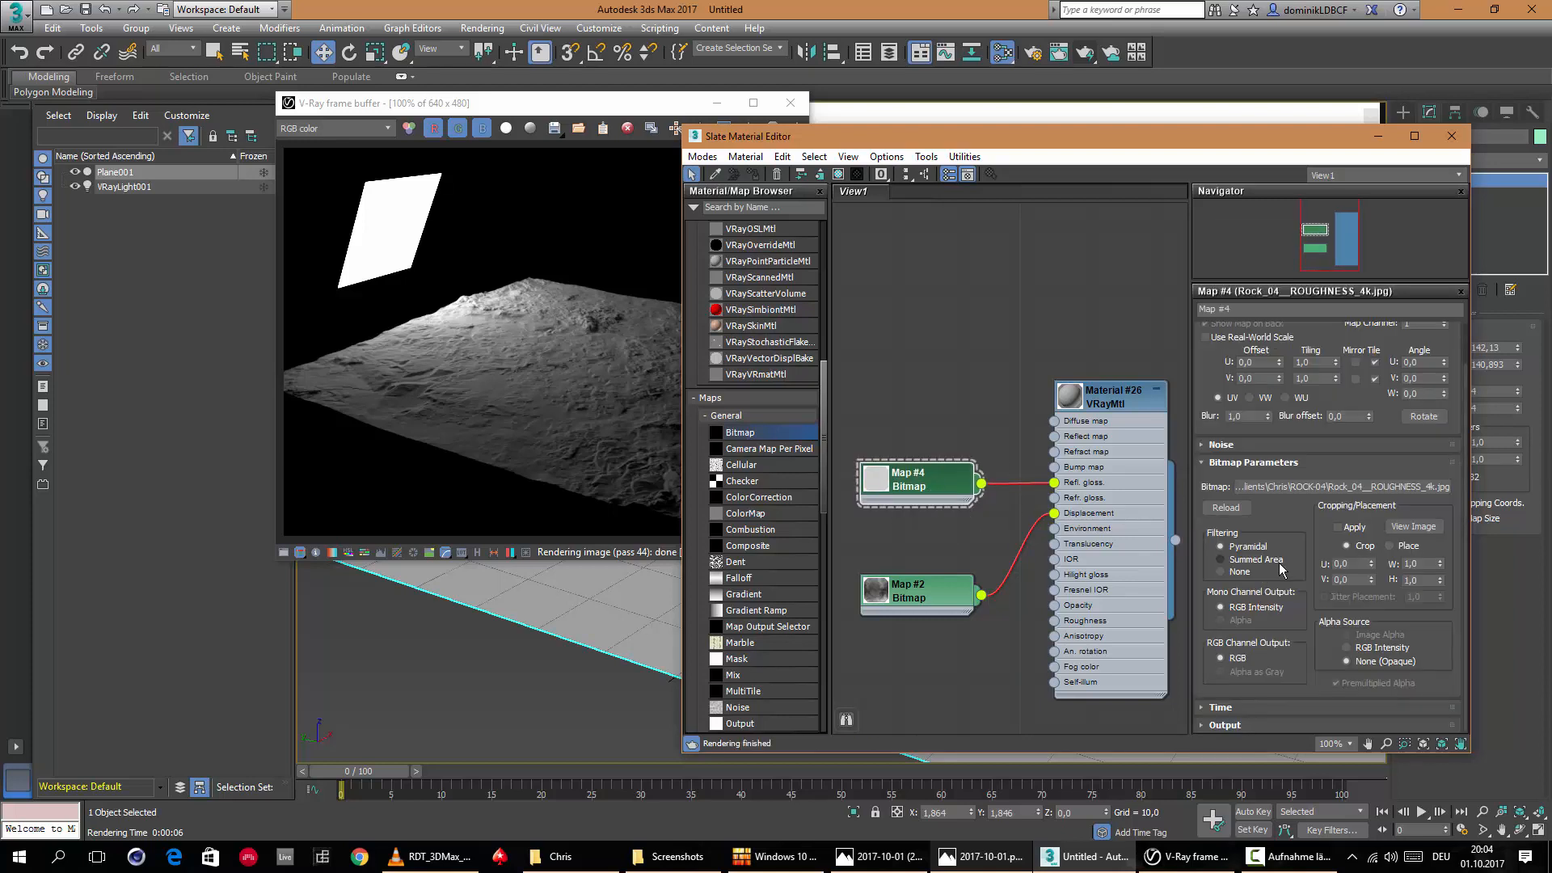
{"action": "left_click", "coordinate": [1225, 725]}
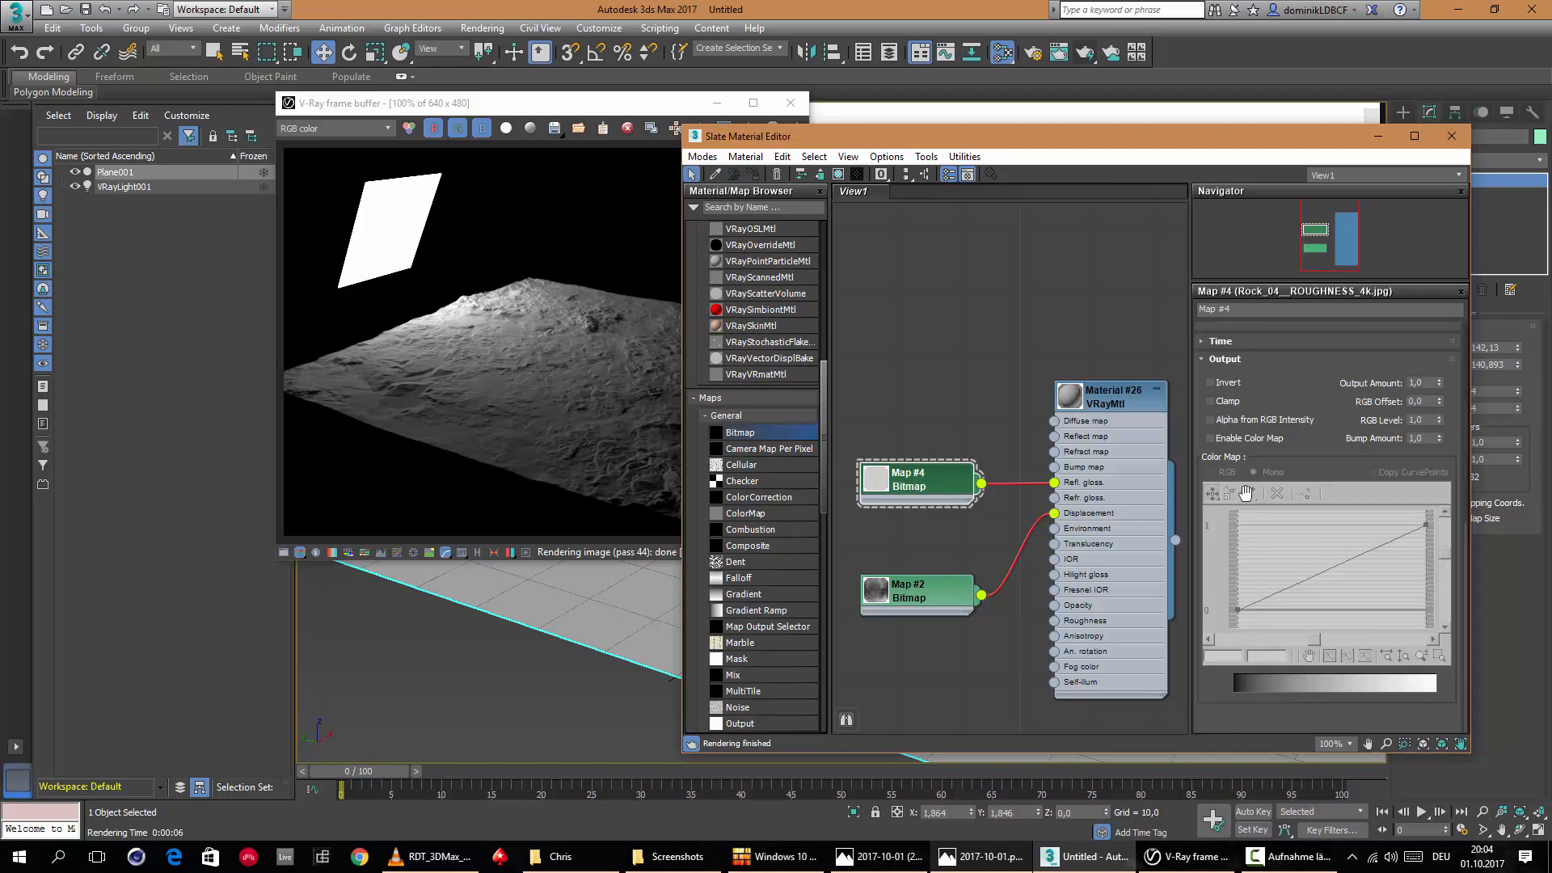
{"action": "left_click", "coordinate": [1232, 385]}
{"action": "scroll", "coordinate": [1296, 404], "scroll_direction": "up", "scroll_amount": 5}
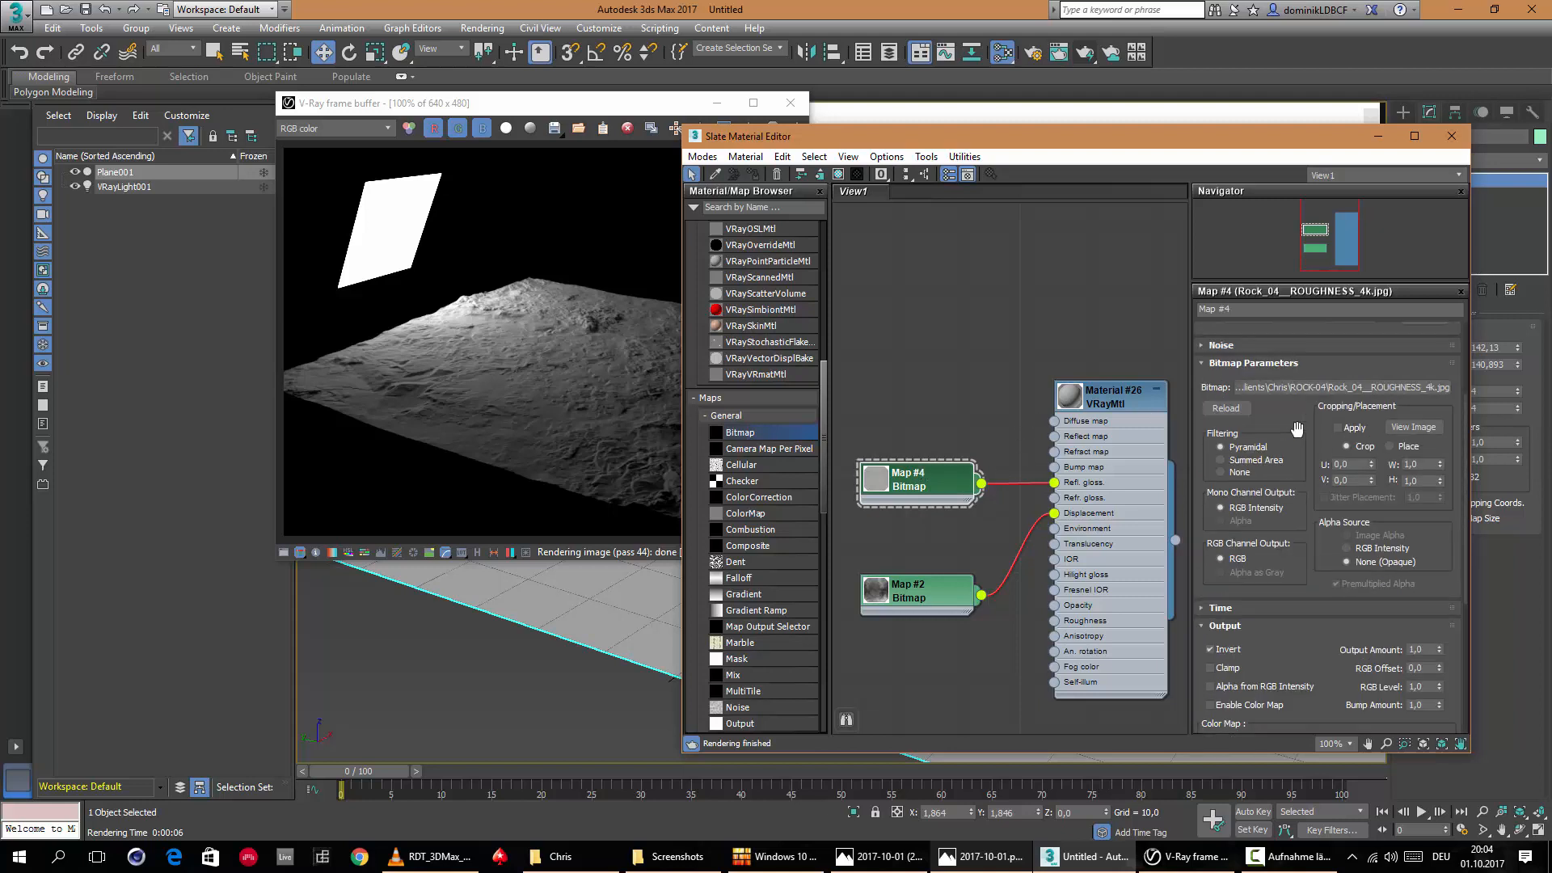
{"action": "scroll", "coordinate": [1298, 427], "scroll_direction": "down", "scroll_amount": 5}
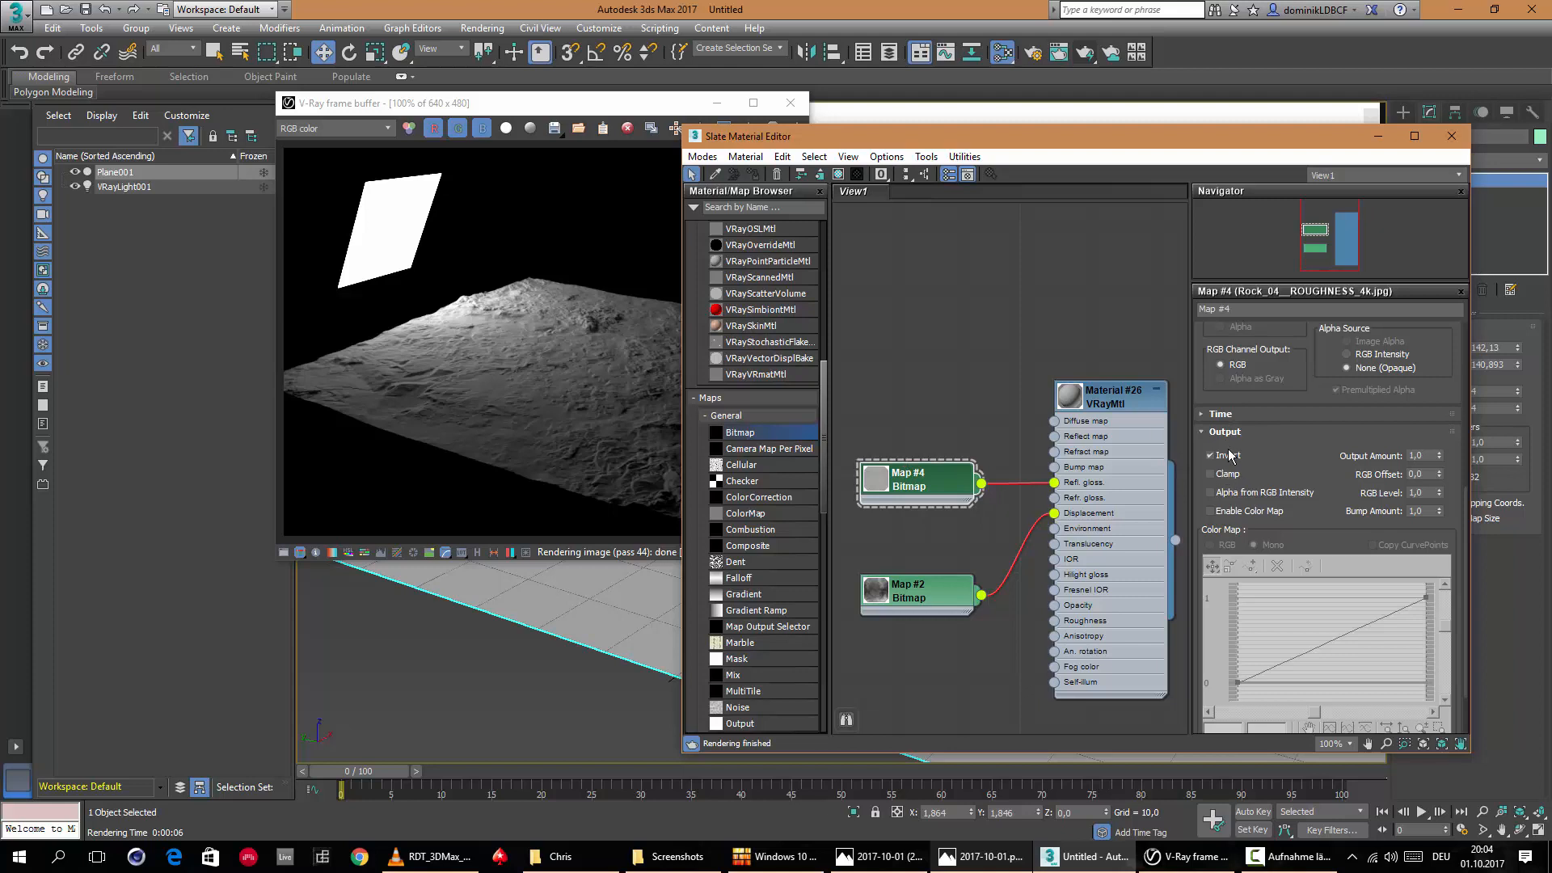
Nudge the roughness map node down, test-render the material with the inverted roughness map and stop the render.
{"action": "left_click_drag", "start_coordinate": [915, 476], "coordinate": [916, 491]}
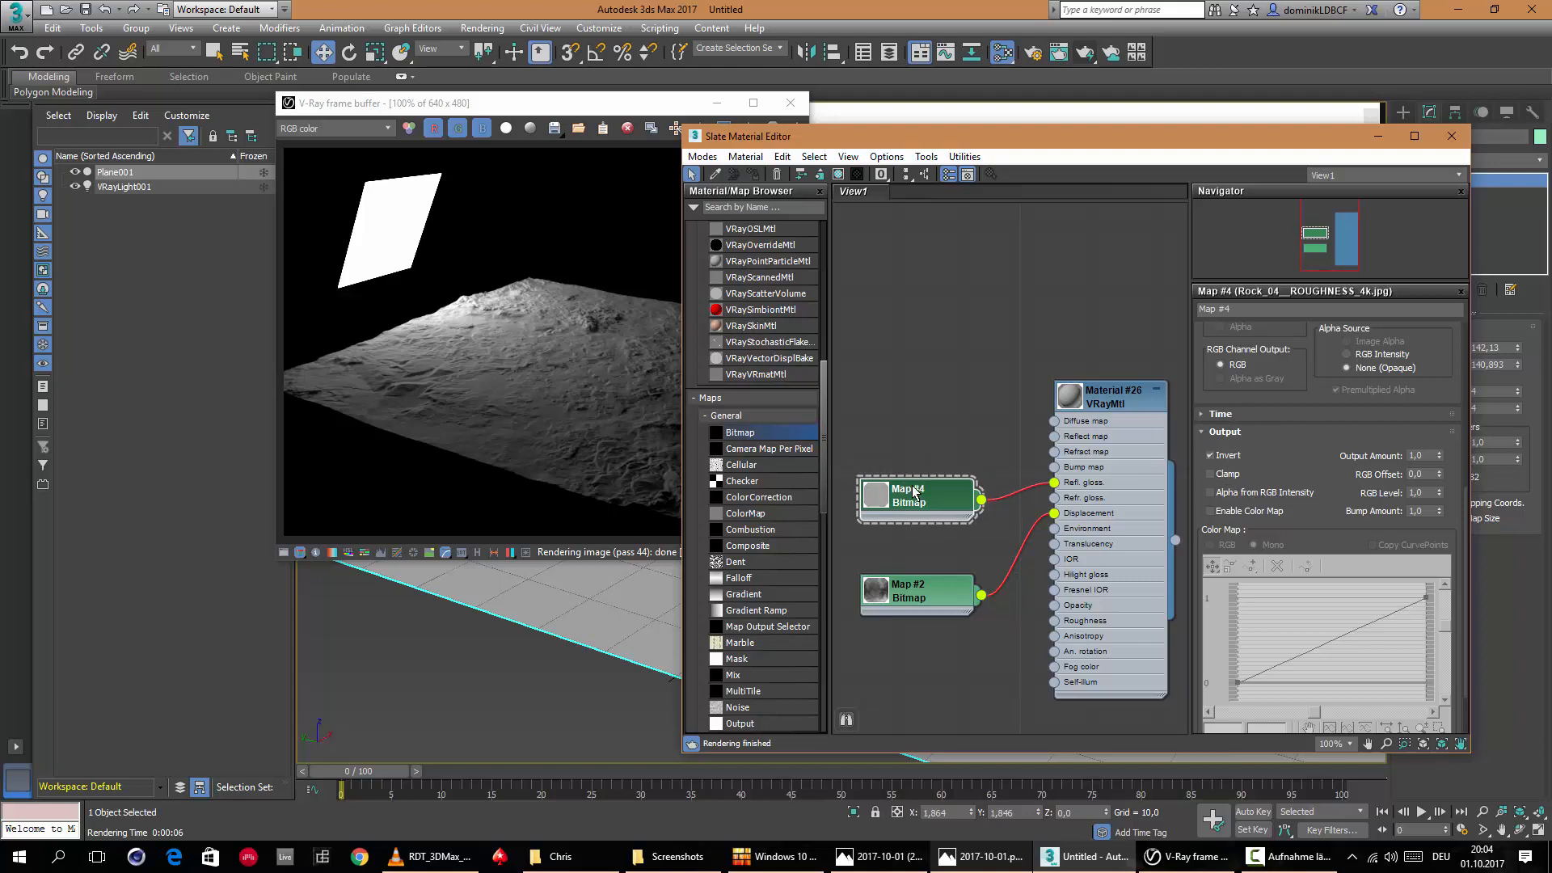
{"action": "left_click", "coordinate": [566, 104]}
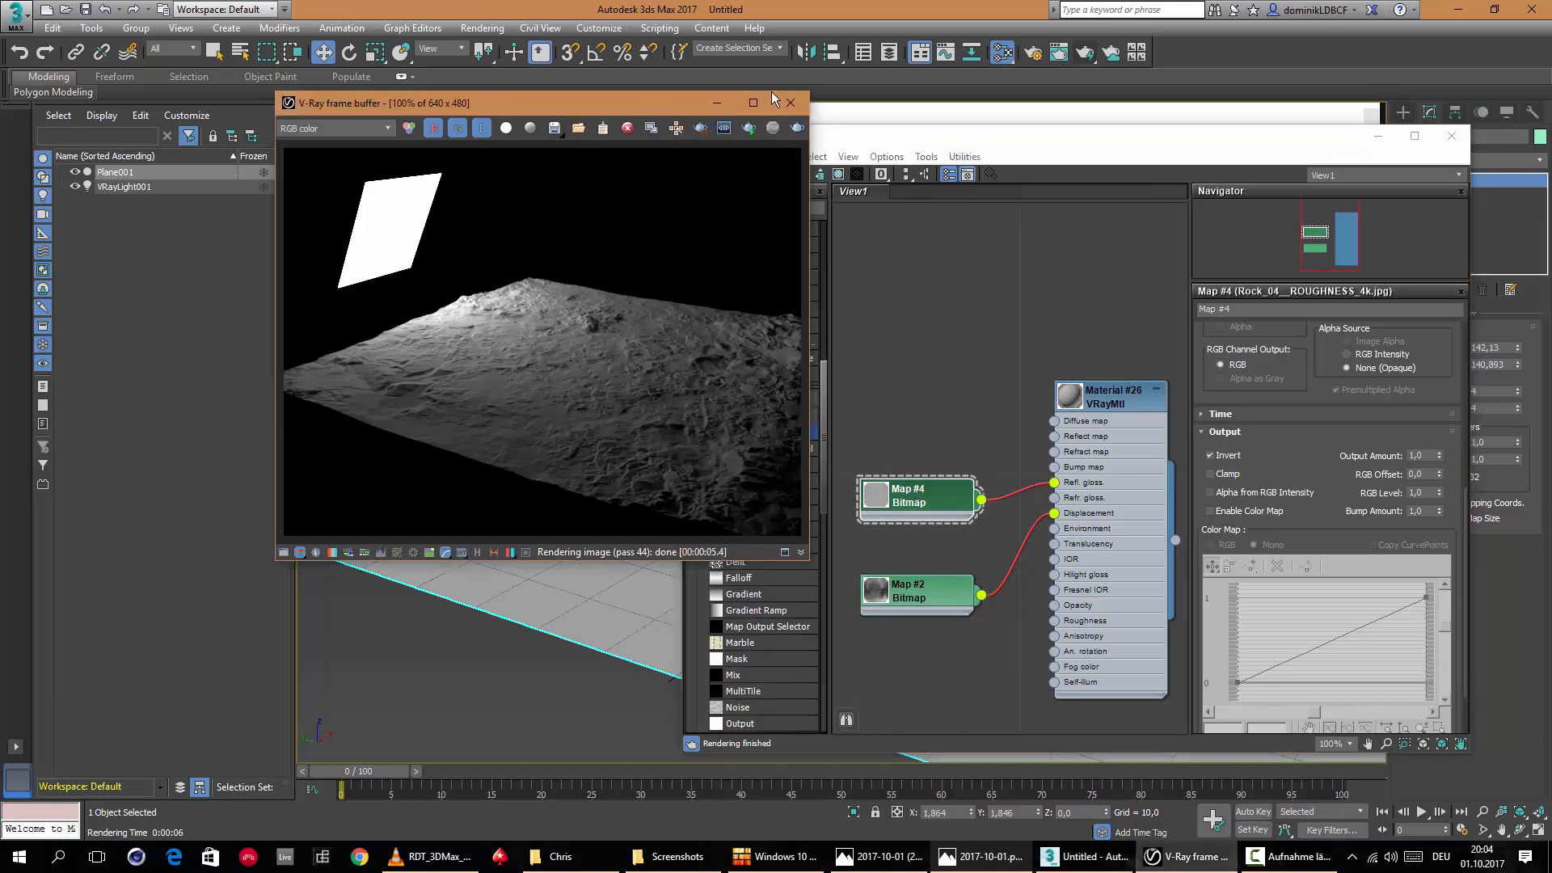
{"action": "left_click", "coordinate": [1081, 53]}
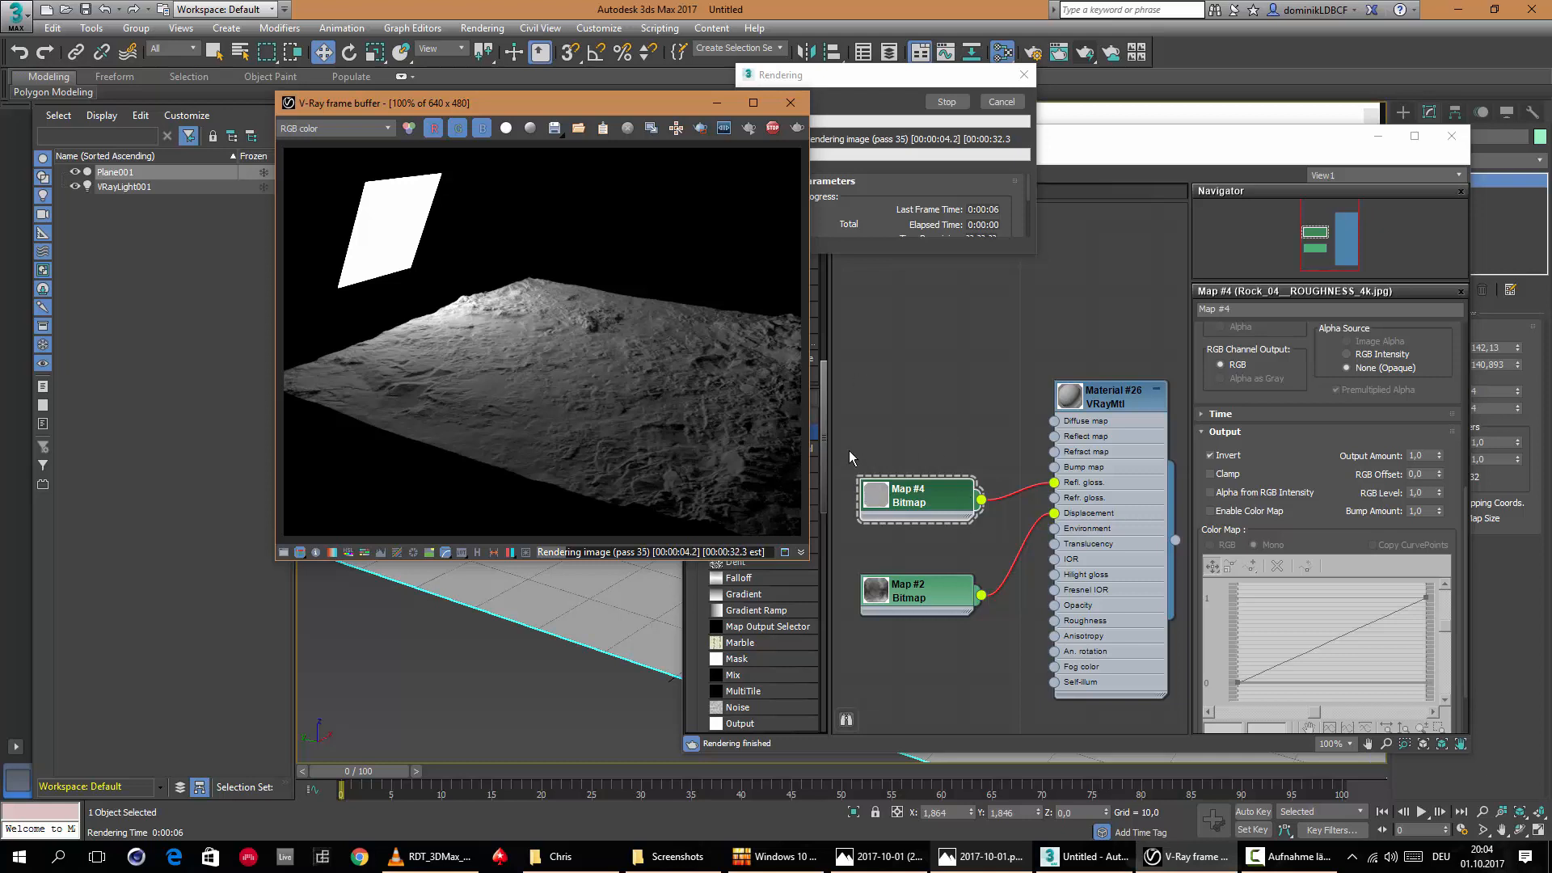
{"action": "left_click_drag", "start_coordinate": [878, 81], "coordinate": [817, 149]}
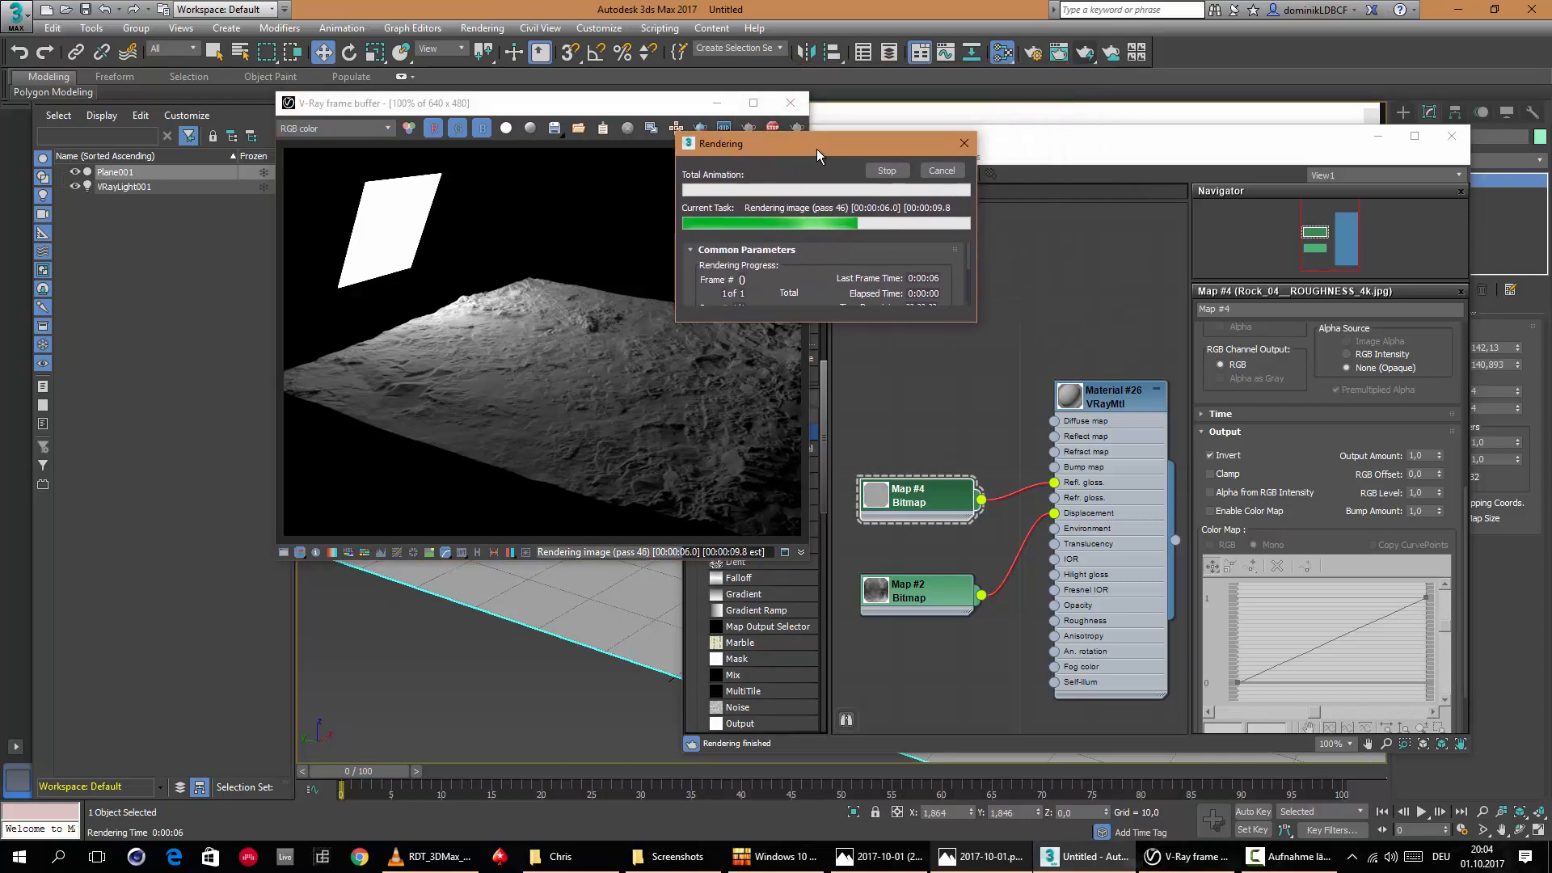
{"action": "left_click", "coordinate": [889, 176]}
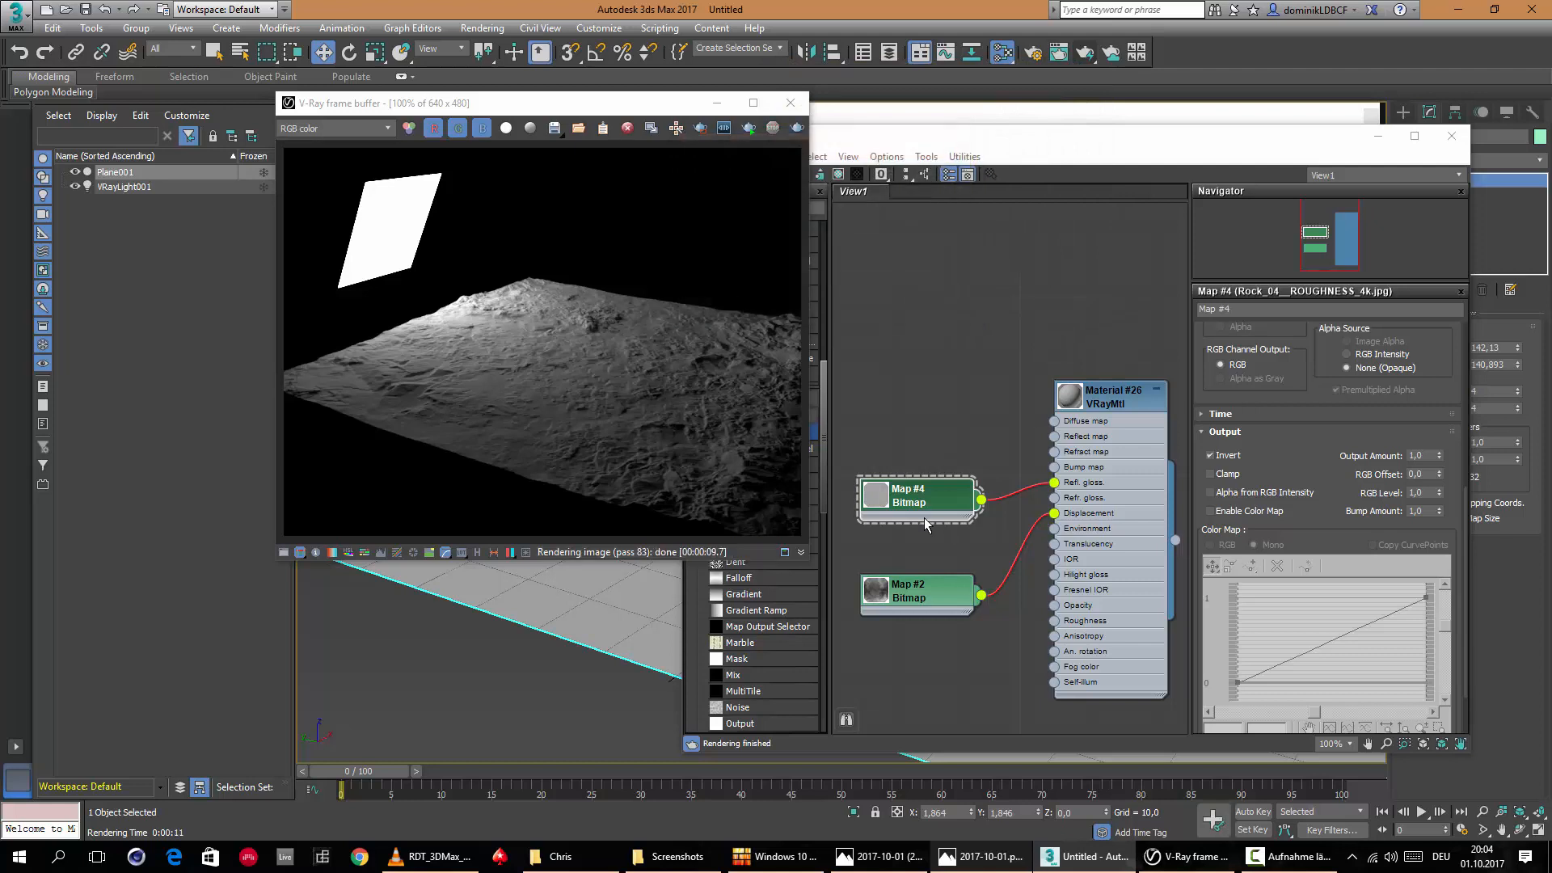
Move the roughness map node down beside the depth map and add a Bitmap loading Rock_04__GLOSS_4k.jpg above it.
{"action": "left_click_drag", "start_coordinate": [920, 505], "coordinate": [951, 504]}
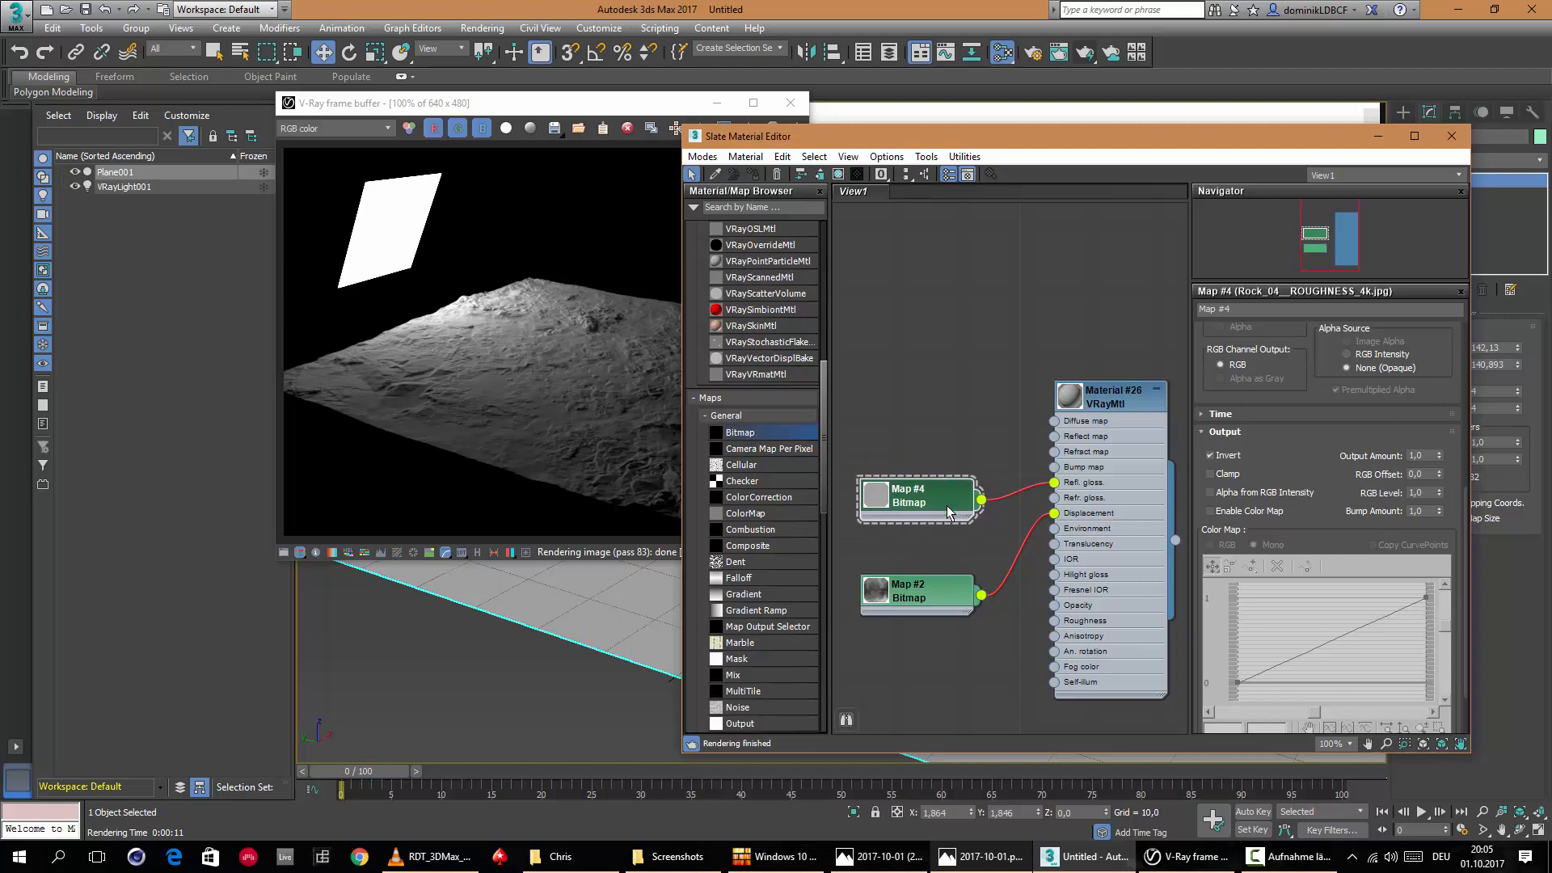
{"action": "left_click", "coordinate": [1291, 857]}
{"action": "left_click", "coordinate": [855, 779]}
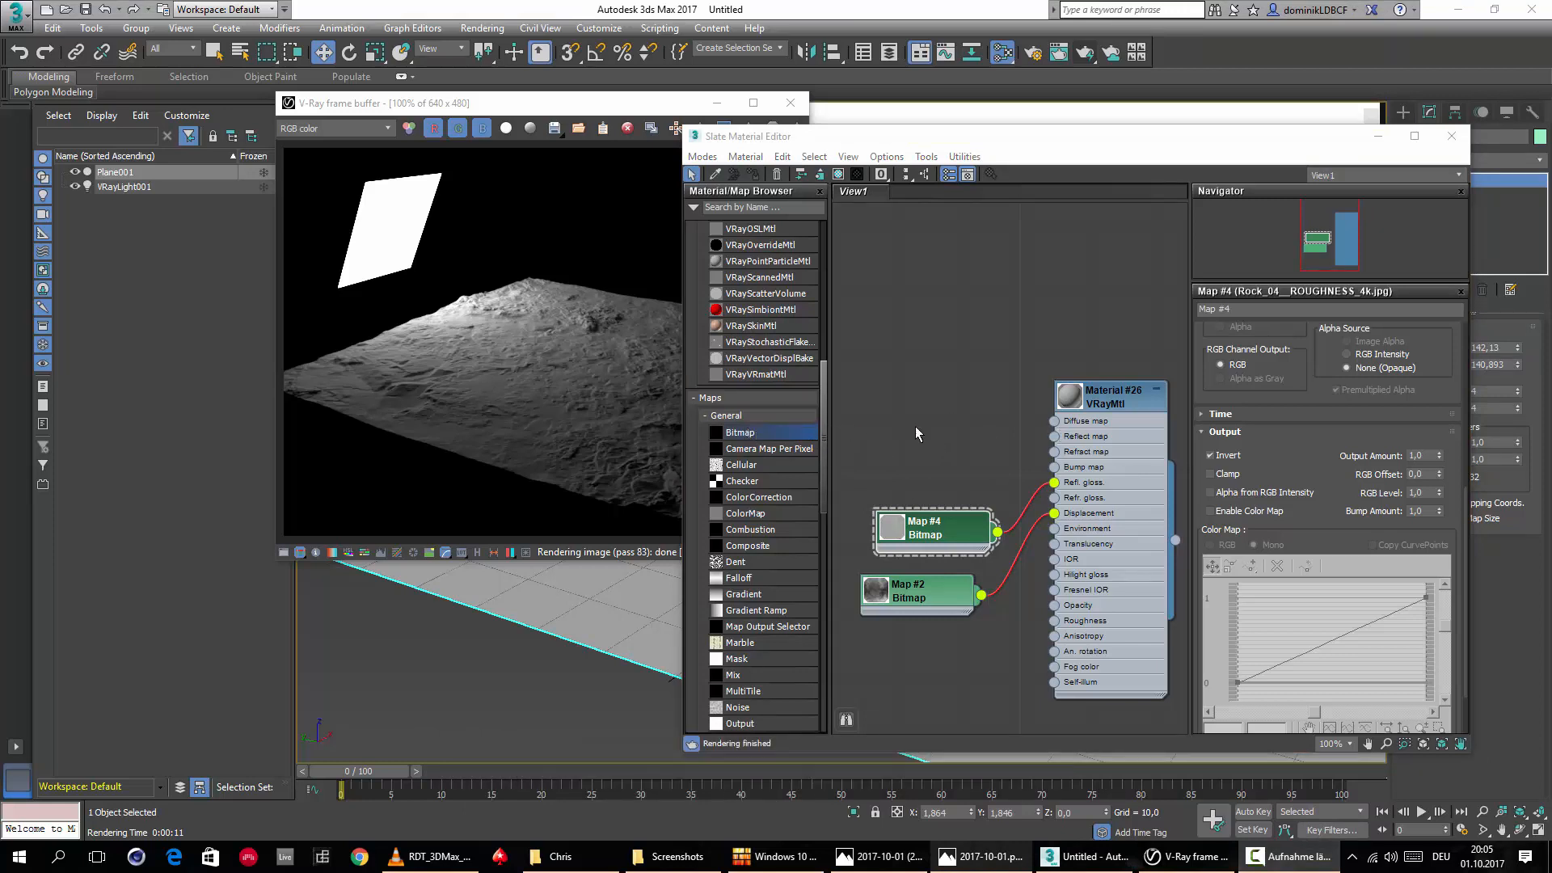
{"action": "left_click_drag", "start_coordinate": [769, 429], "coordinate": [886, 370]}
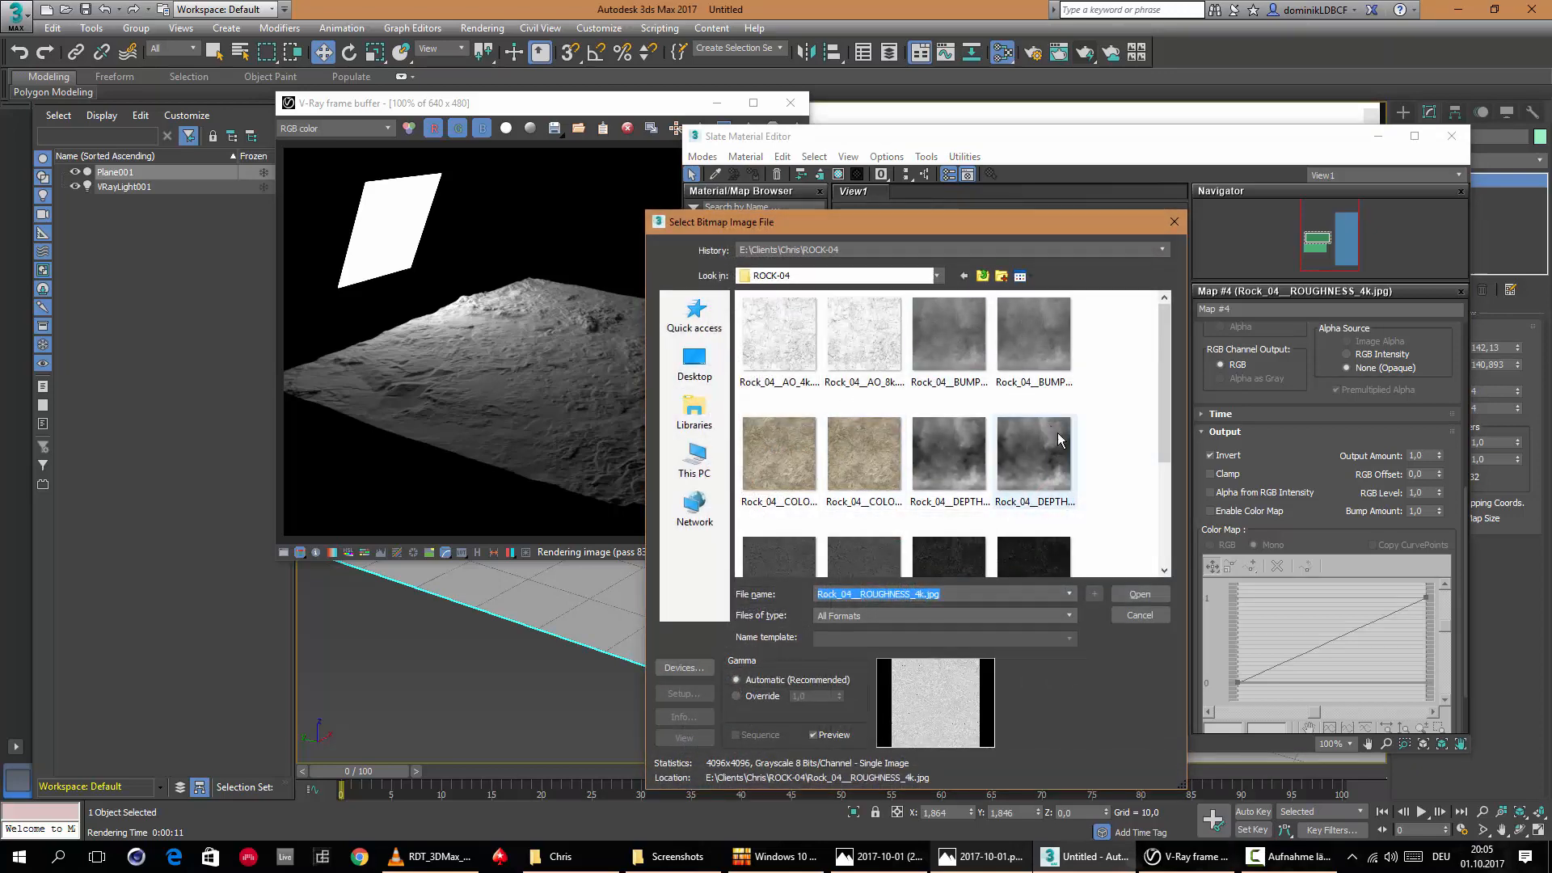
{"action": "scroll", "coordinate": [1052, 380], "scroll_direction": "down", "scroll_amount": 3}
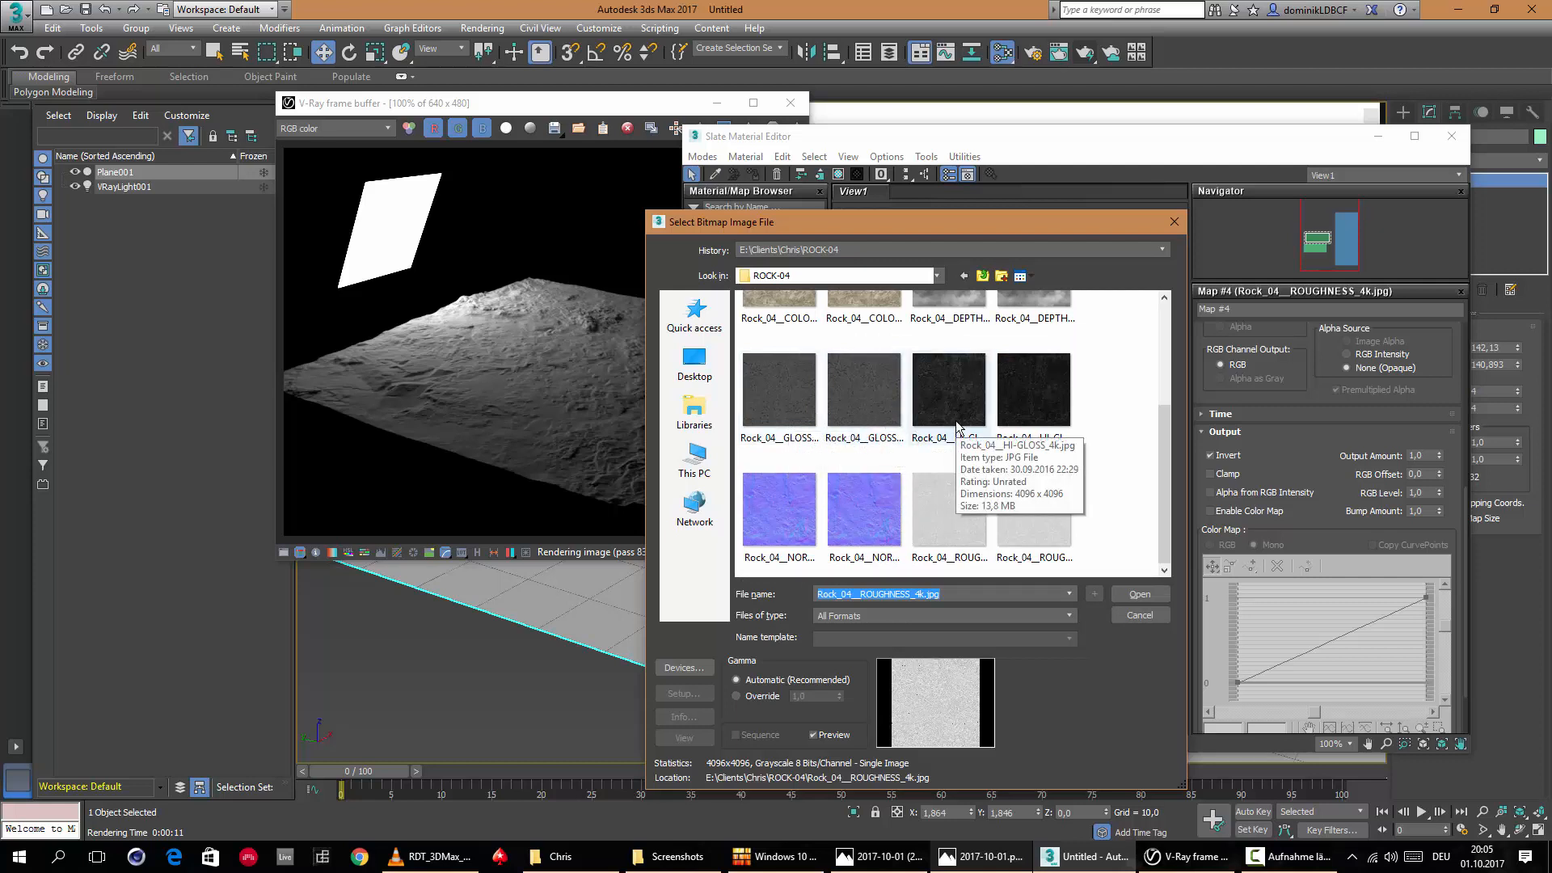
{"action": "left_click", "coordinate": [769, 408]}
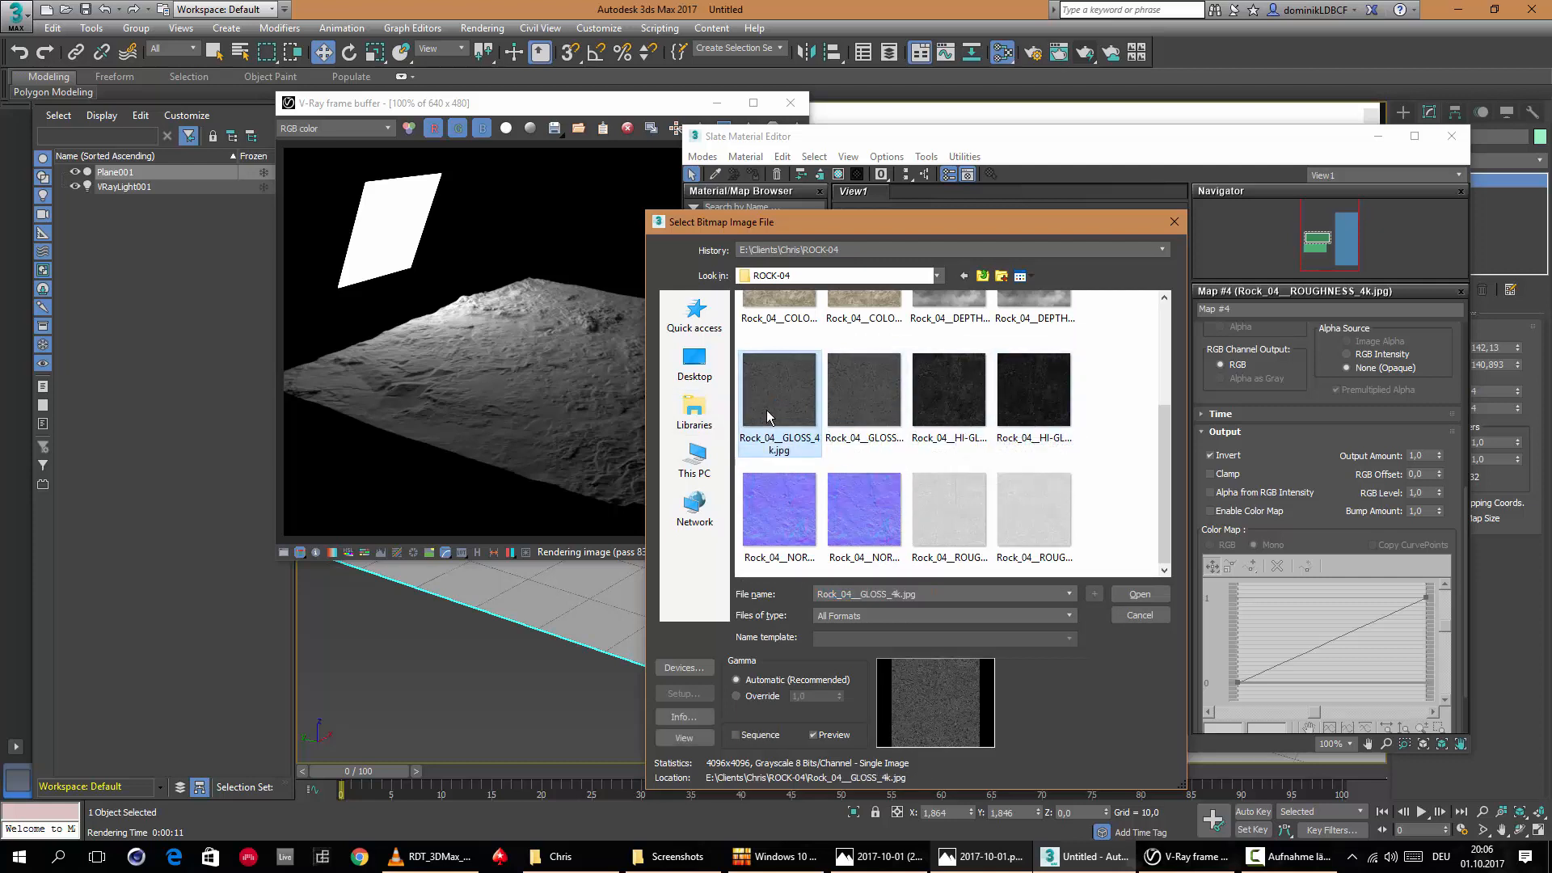
{"action": "left_click", "coordinate": [1139, 596]}
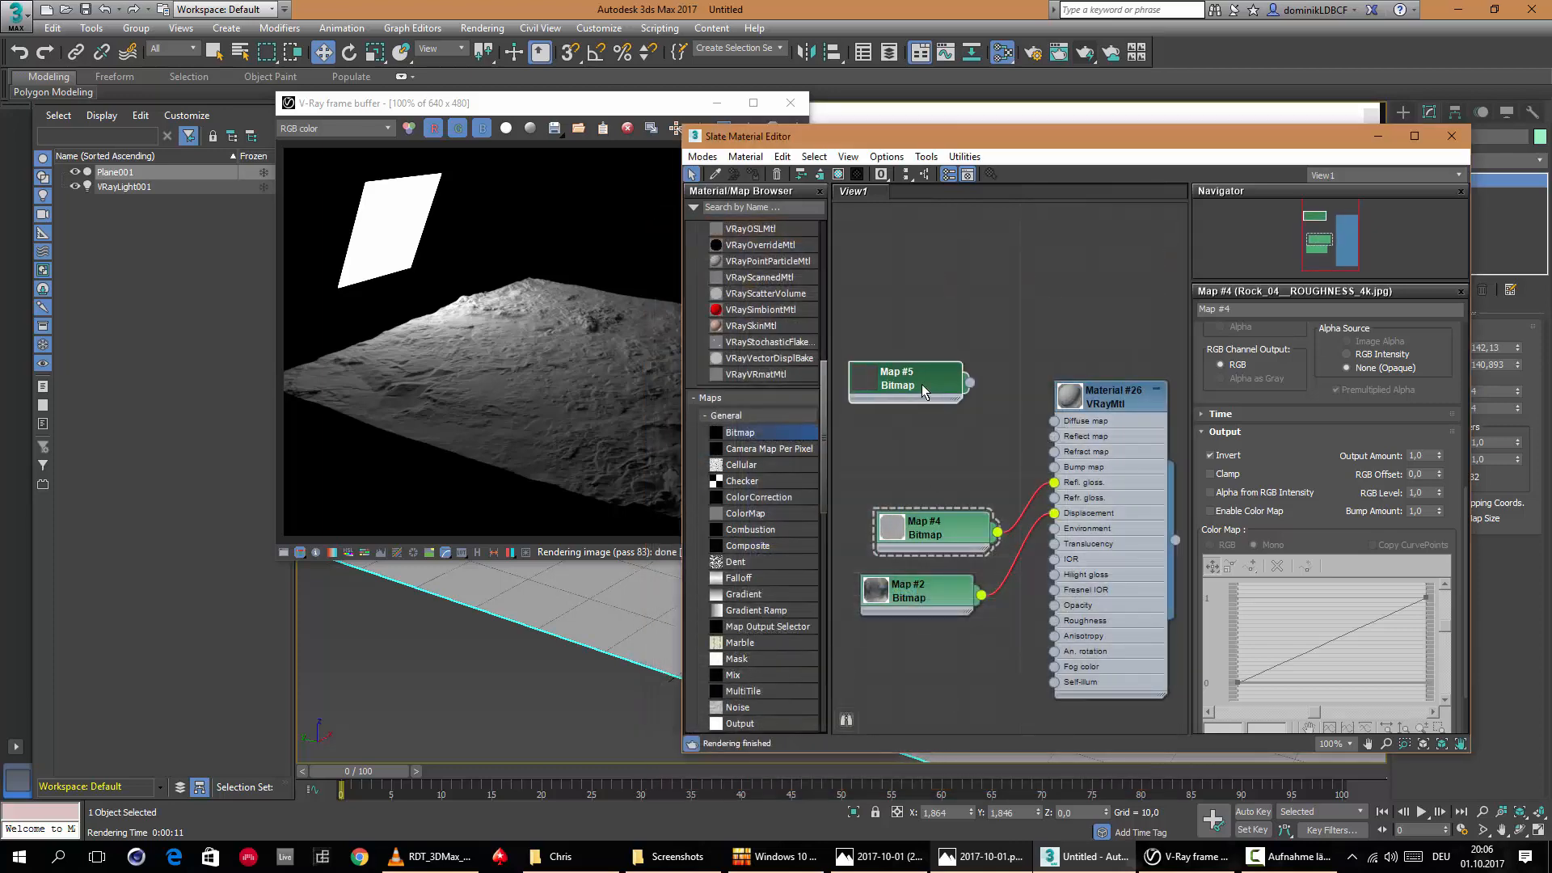
Add another Bitmap loading Rock_04__HI-GLOSS_4k.jpg below the gloss map and shift the gloss node to line up with it.
{"action": "left_click_drag", "start_coordinate": [922, 385], "coordinate": [917, 387]}
{"action": "left_click_drag", "start_coordinate": [866, 441], "coordinate": [867, 442]}
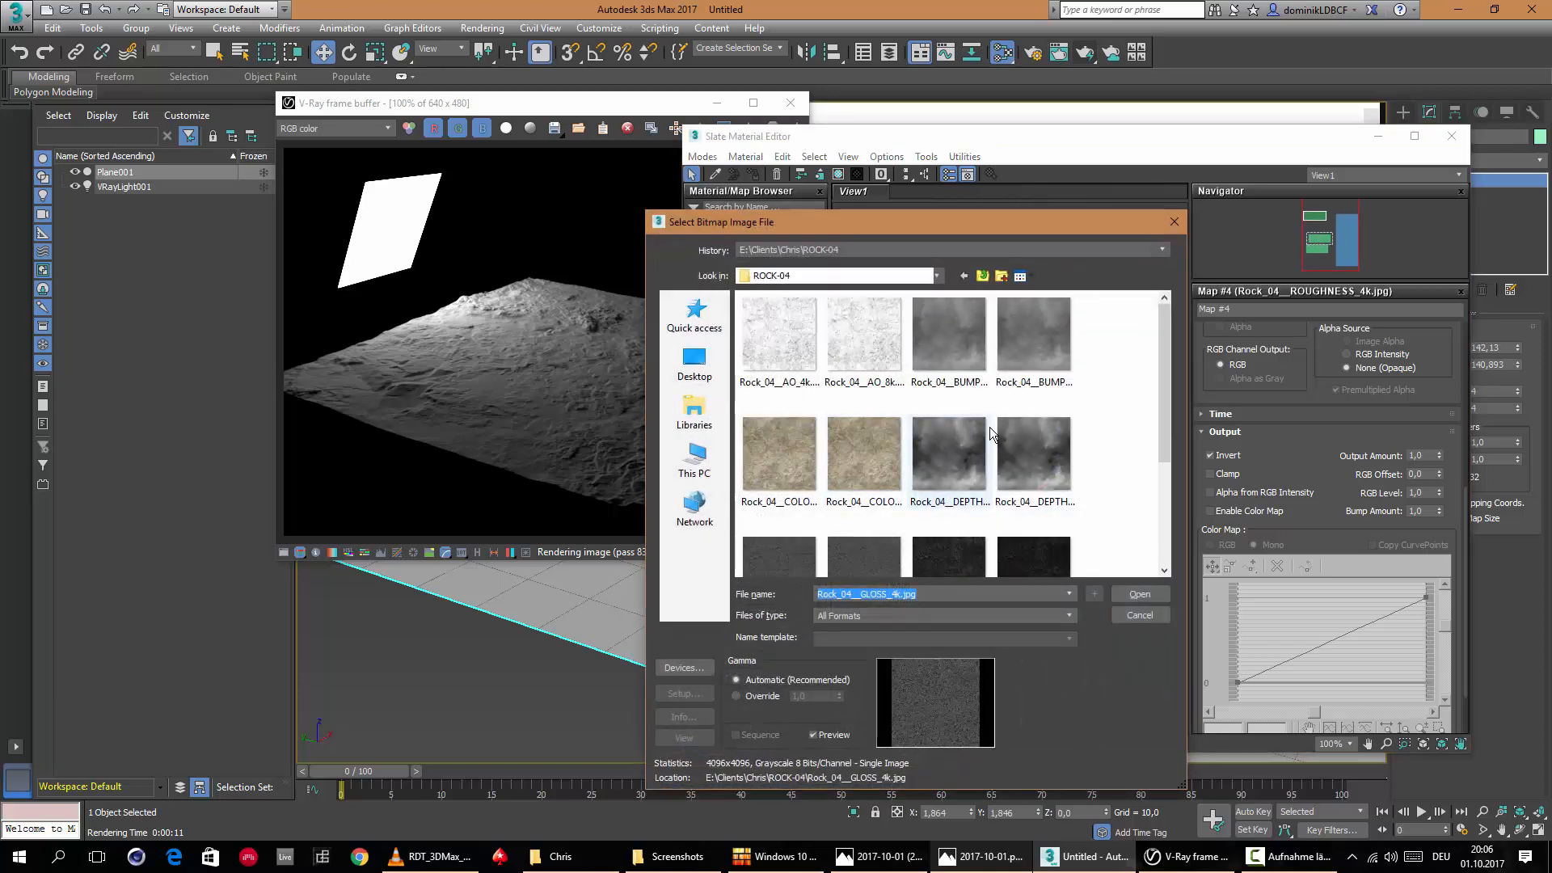
{"action": "scroll", "coordinate": [990, 427], "scroll_direction": "down", "scroll_amount": 3}
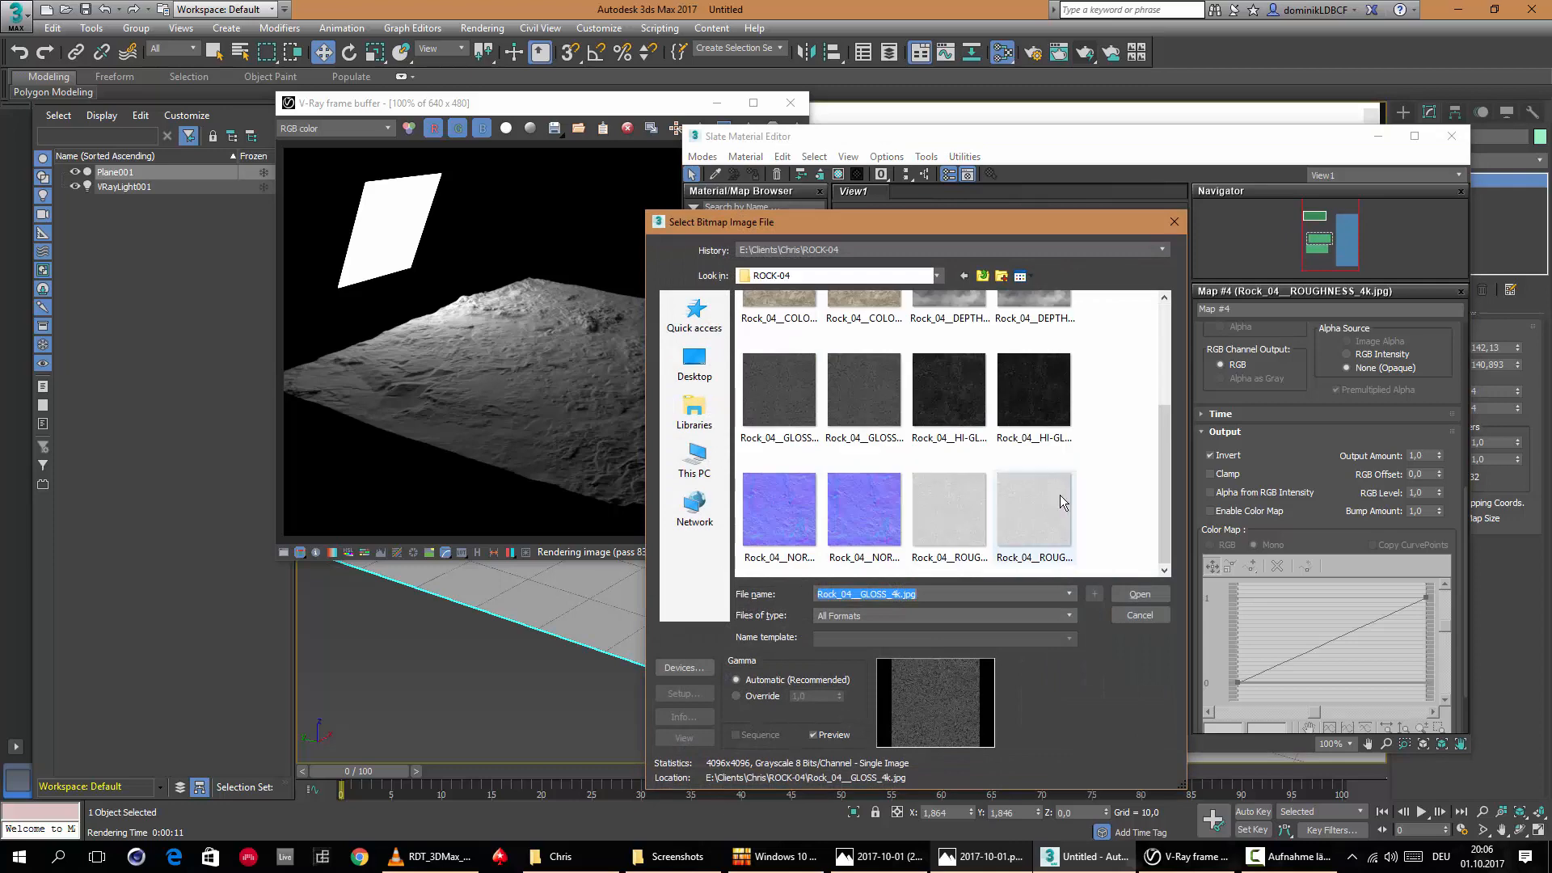
{"action": "left_click", "coordinate": [950, 396]}
{"action": "left_click", "coordinate": [1139, 595]}
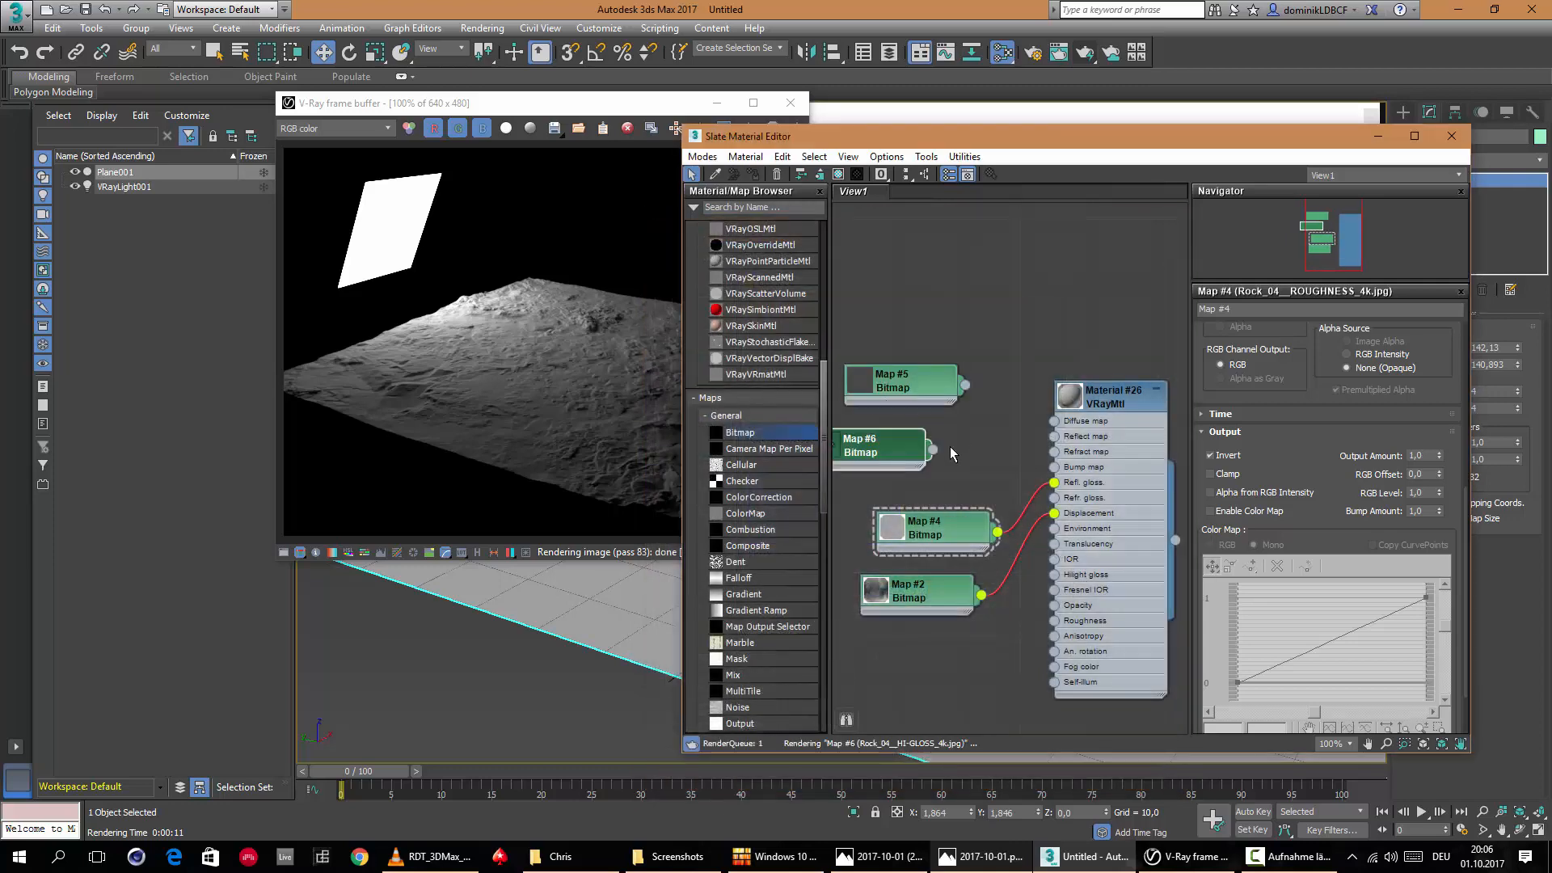
{"action": "left_click_drag", "start_coordinate": [919, 377], "coordinate": [881, 372]}
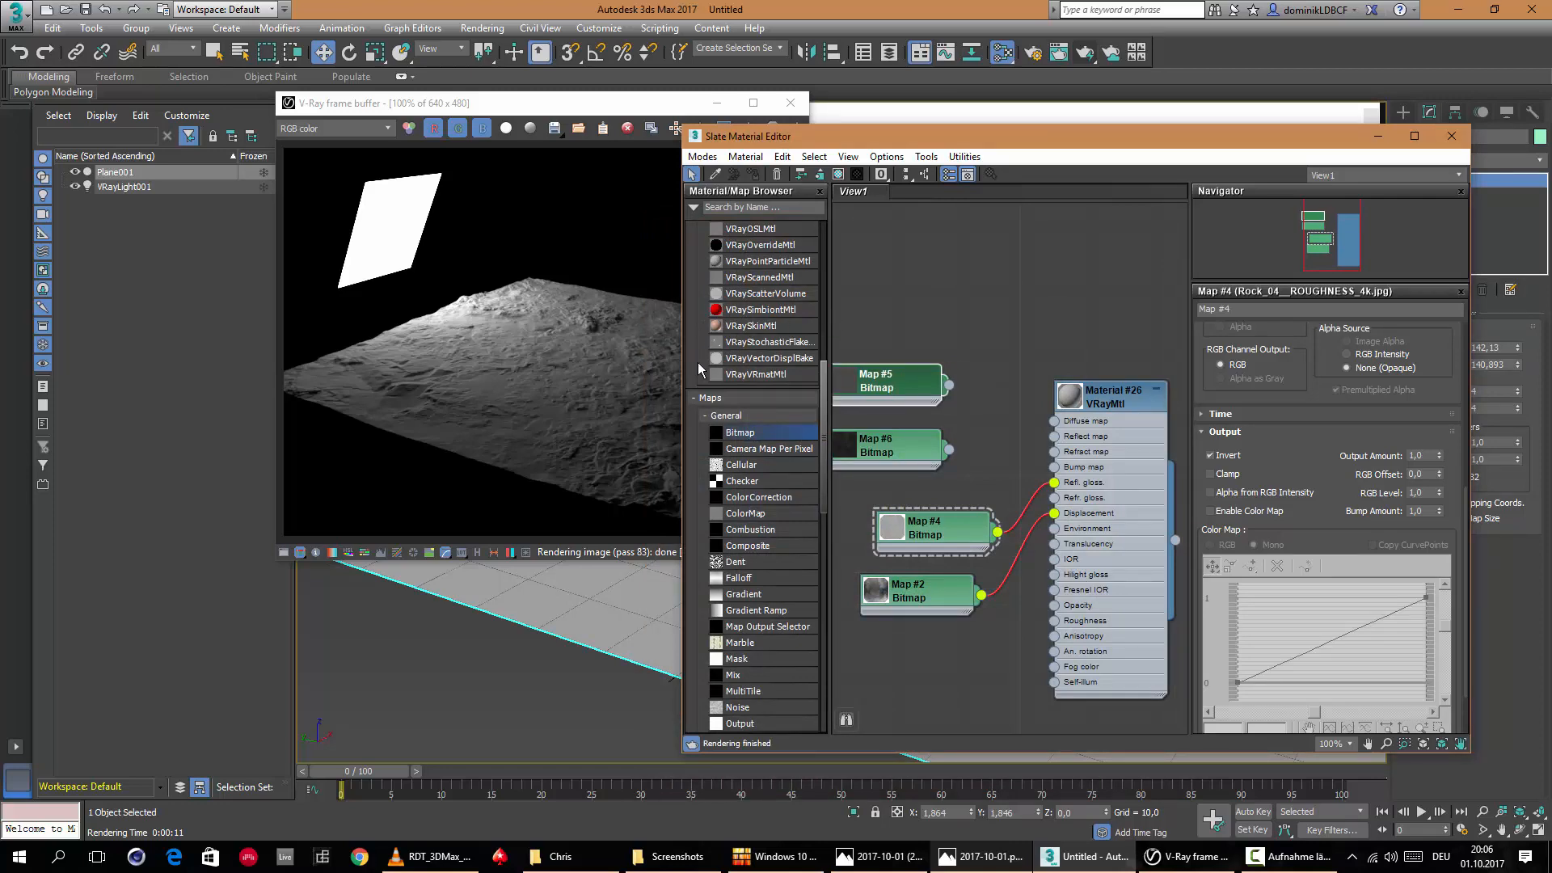
Widen the Slate Material Editor, move the VRayMtl node away from the maps and align the gloss and hi-gloss nodes.
{"action": "left_click_drag", "start_coordinate": [682, 380], "coordinate": [408, 393]}
{"action": "left_click_drag", "start_coordinate": [836, 396], "coordinate": [981, 396]}
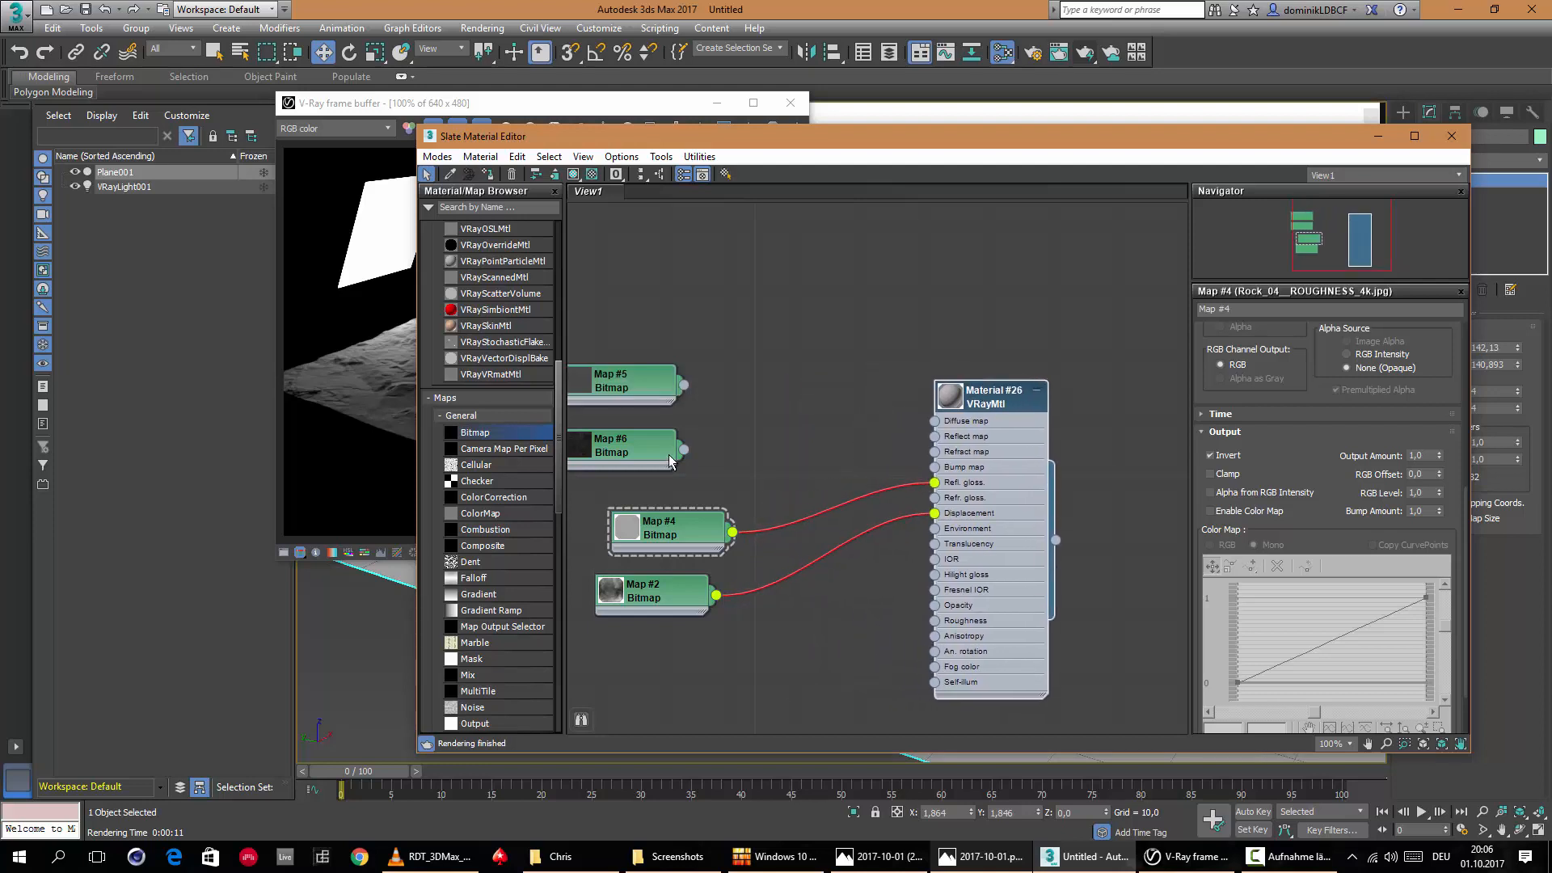
{"action": "left_click_drag", "start_coordinate": [646, 446], "coordinate": [672, 447]}
{"action": "left_click_drag", "start_coordinate": [619, 380], "coordinate": [651, 380]}
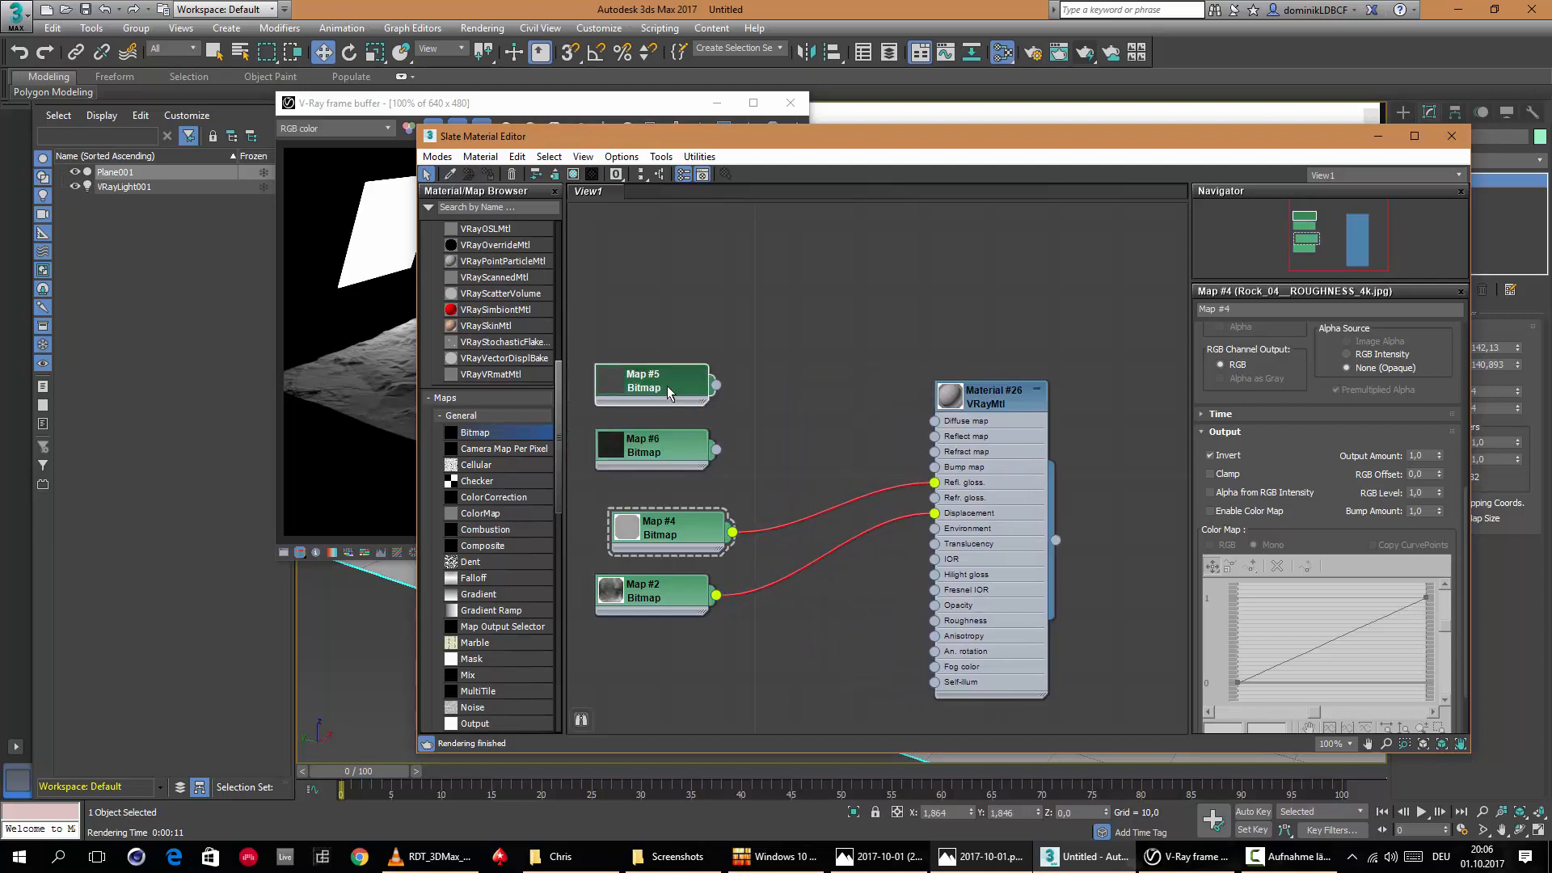
Add a Mix map, connecting the gloss bitmap to Color 1 and the hi-gloss bitmap to Color 2.
{"action": "scroll", "coordinate": [499, 514], "scroll_direction": "down", "scroll_amount": 3}
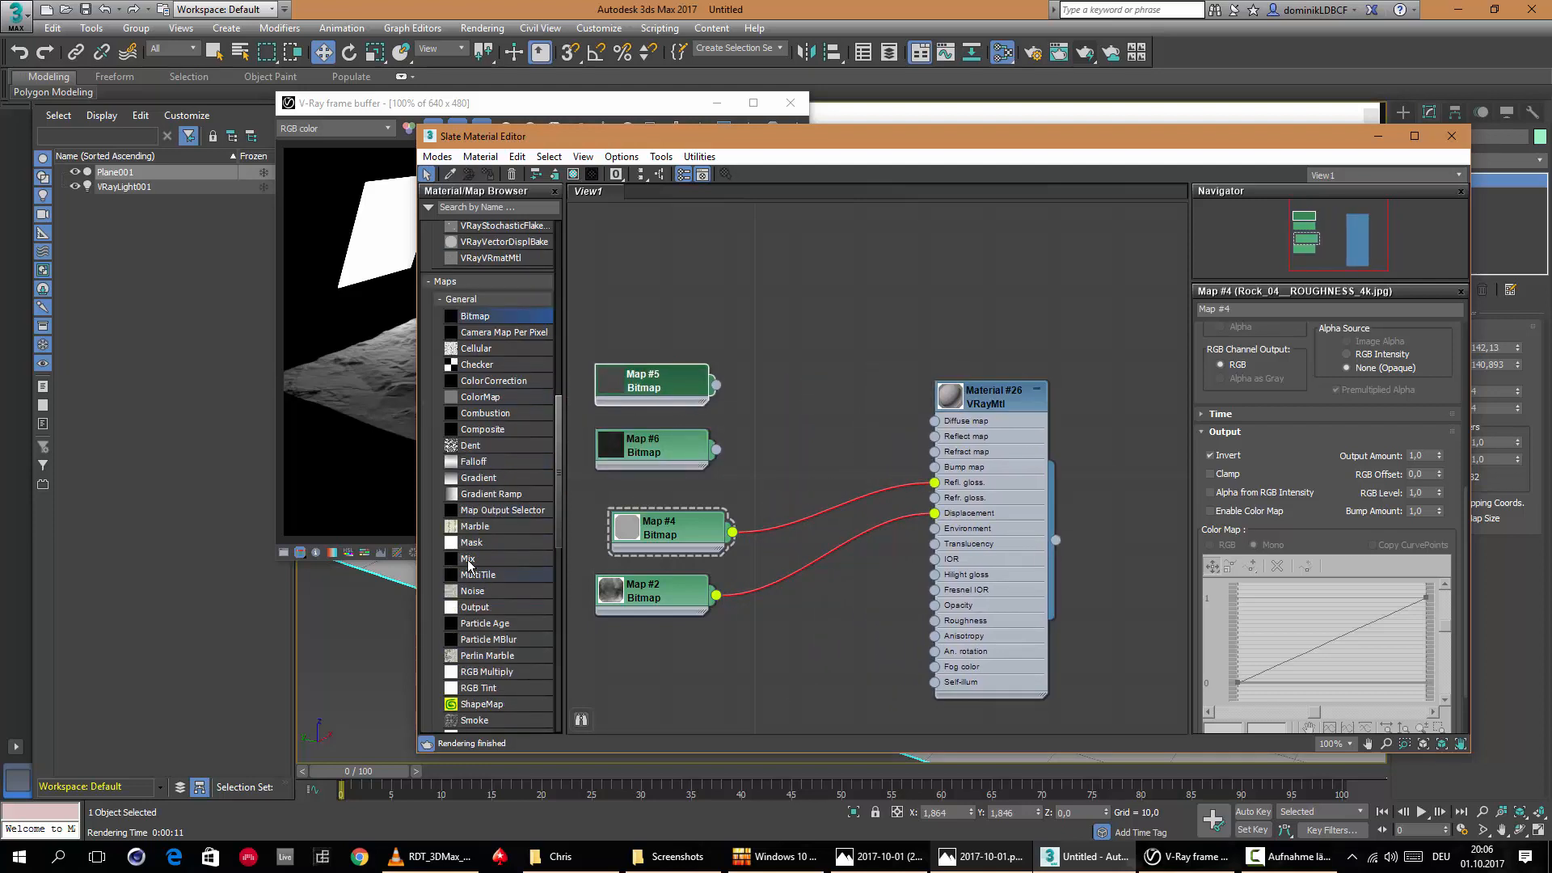
{"action": "left_click_drag", "start_coordinate": [473, 559], "coordinate": [825, 382]}
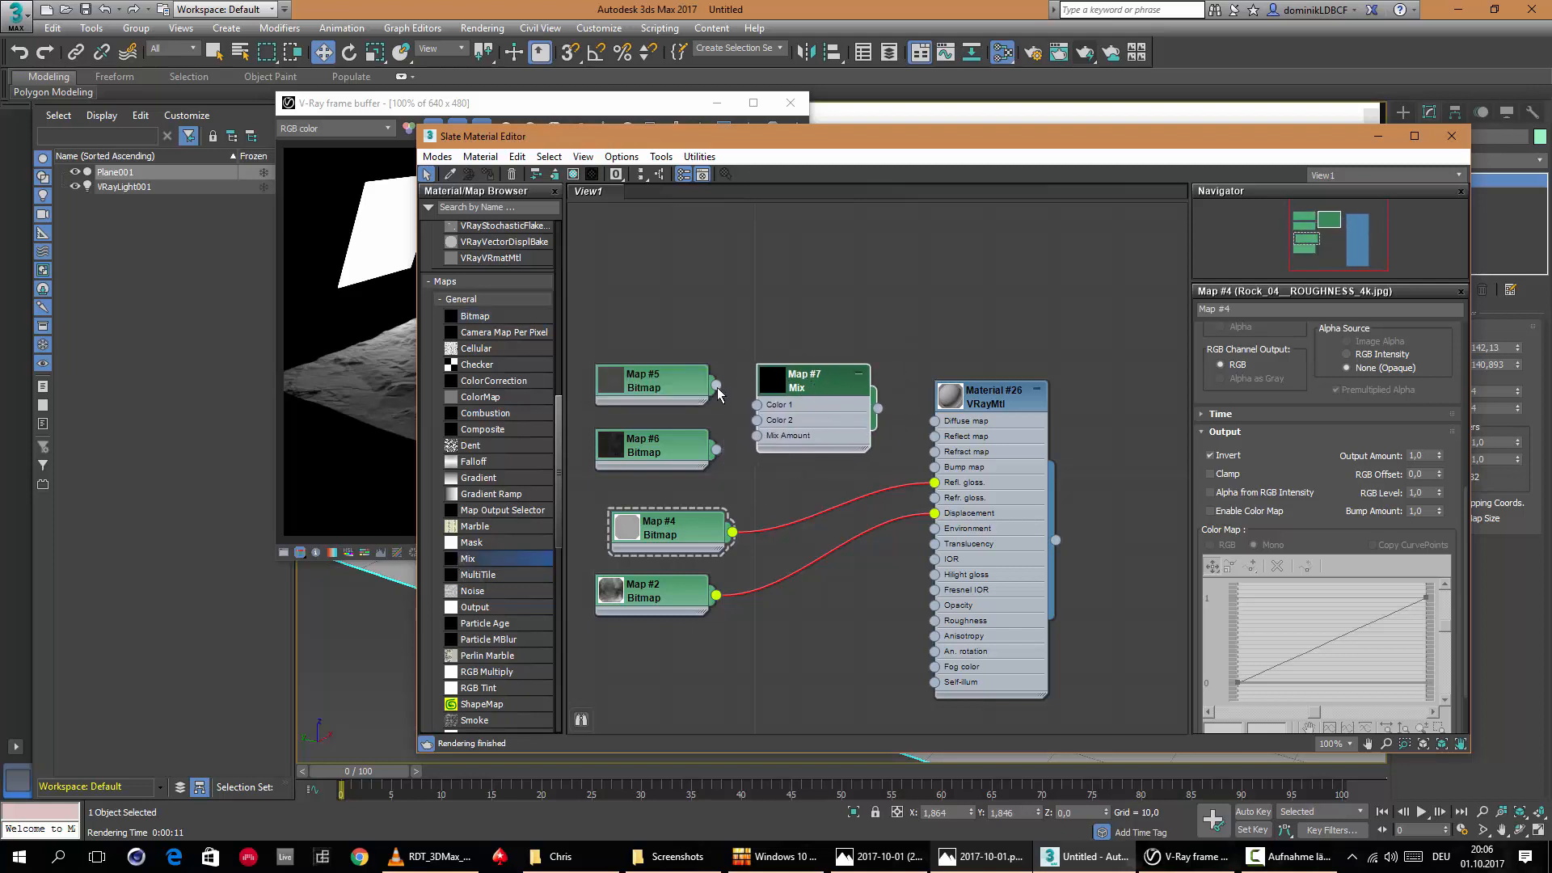
{"action": "left_click_drag", "start_coordinate": [716, 385], "coordinate": [755, 420]}
{"action": "left_click_drag", "start_coordinate": [661, 439], "coordinate": [657, 399]}
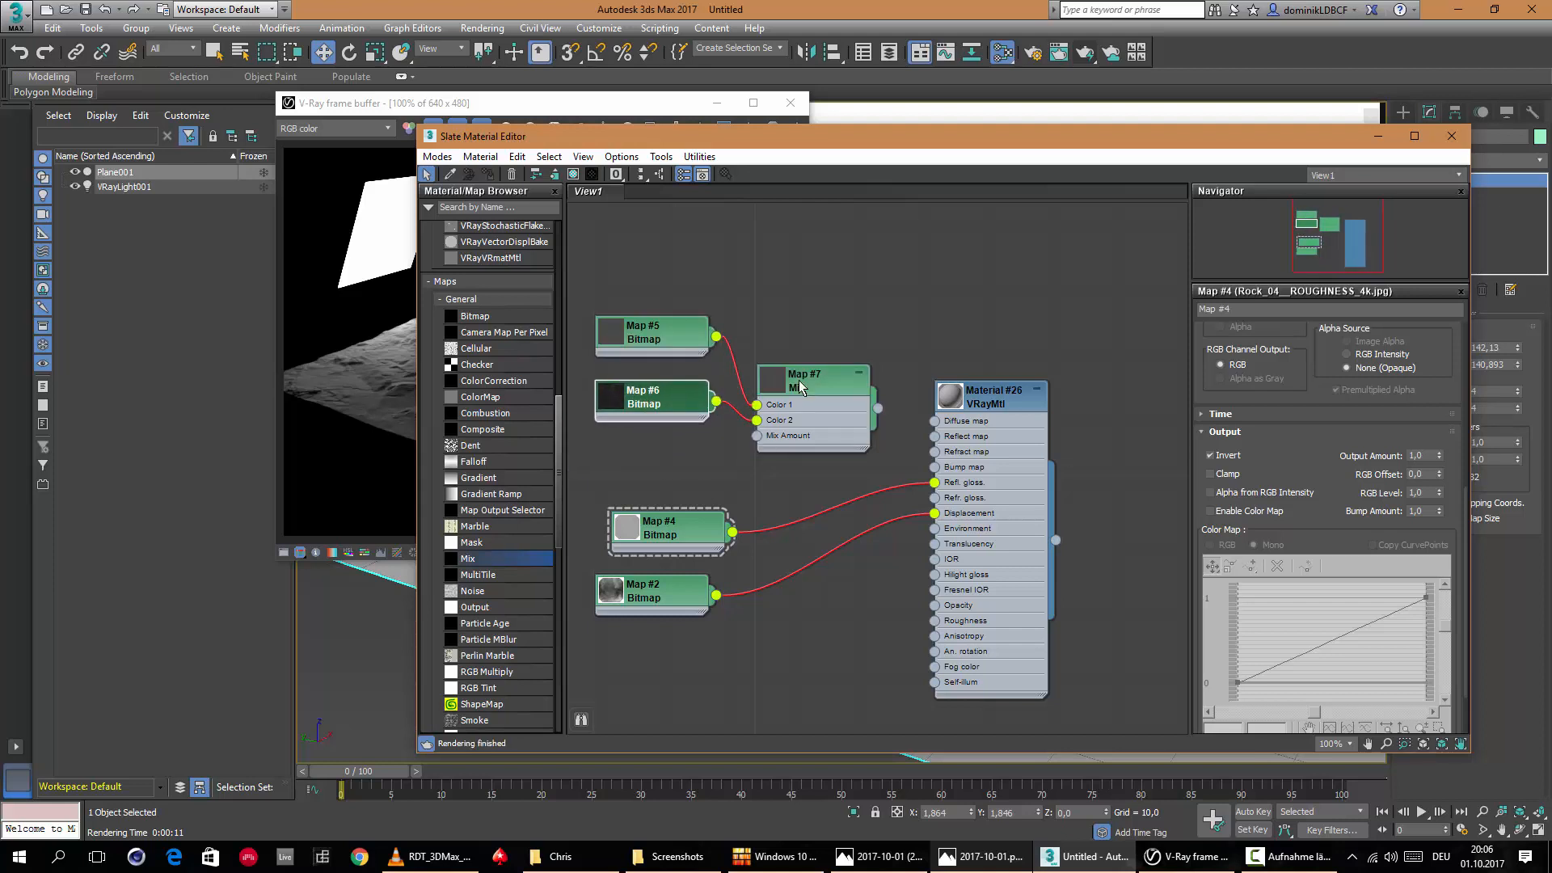
Add a ColorMap connected to the Mix map's Mix Amount, line it up under the bitmaps and open its parameters.
{"action": "left_click", "coordinate": [800, 388]}
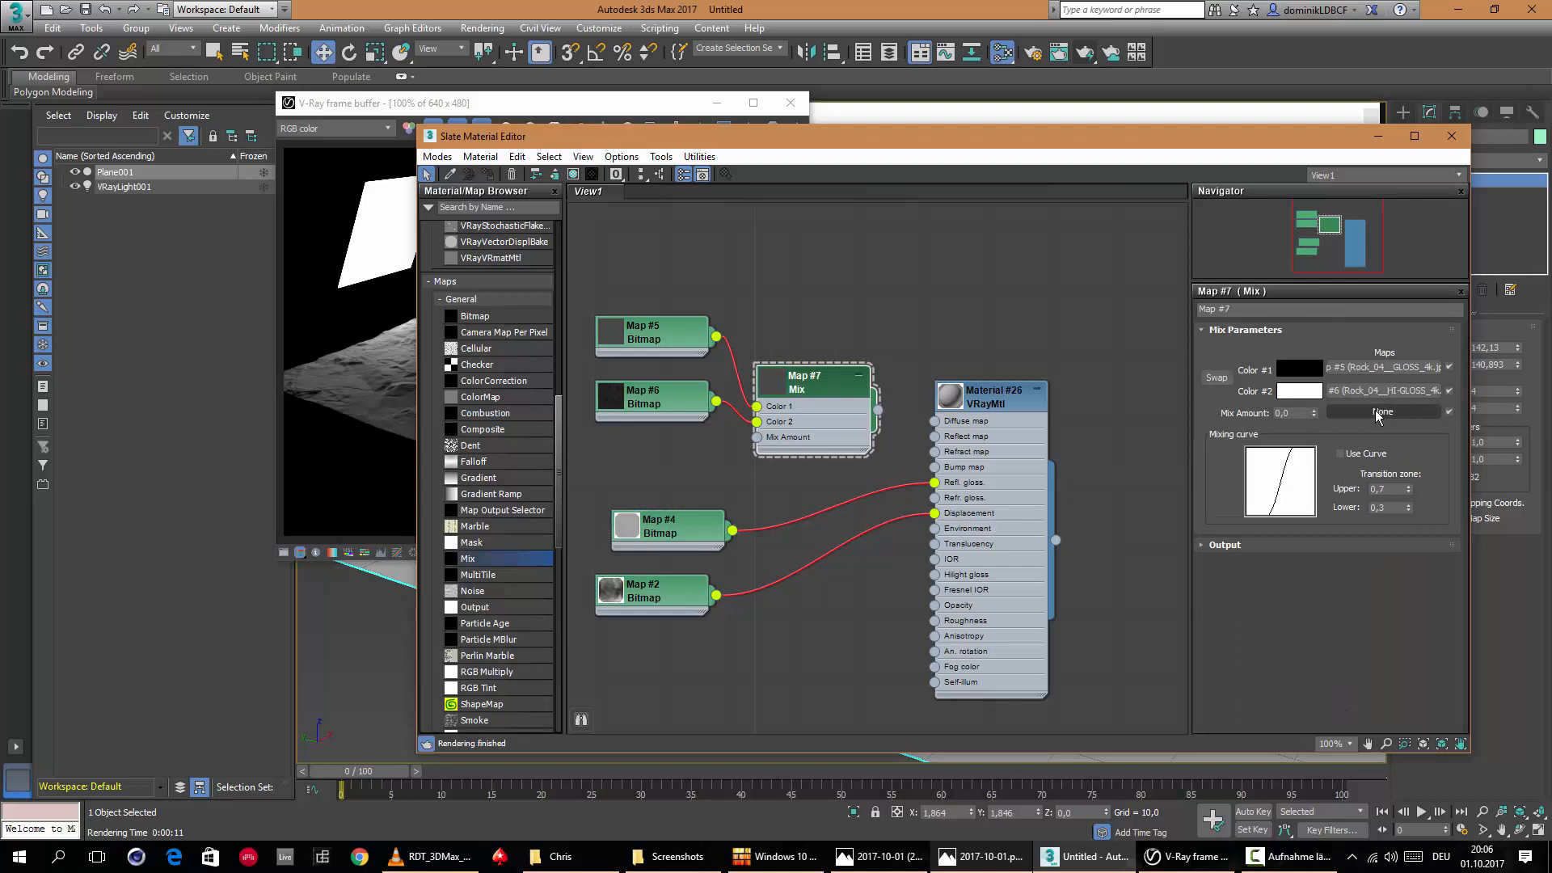
{"action": "scroll", "coordinate": [499, 445], "scroll_direction": "up", "scroll_amount": 4}
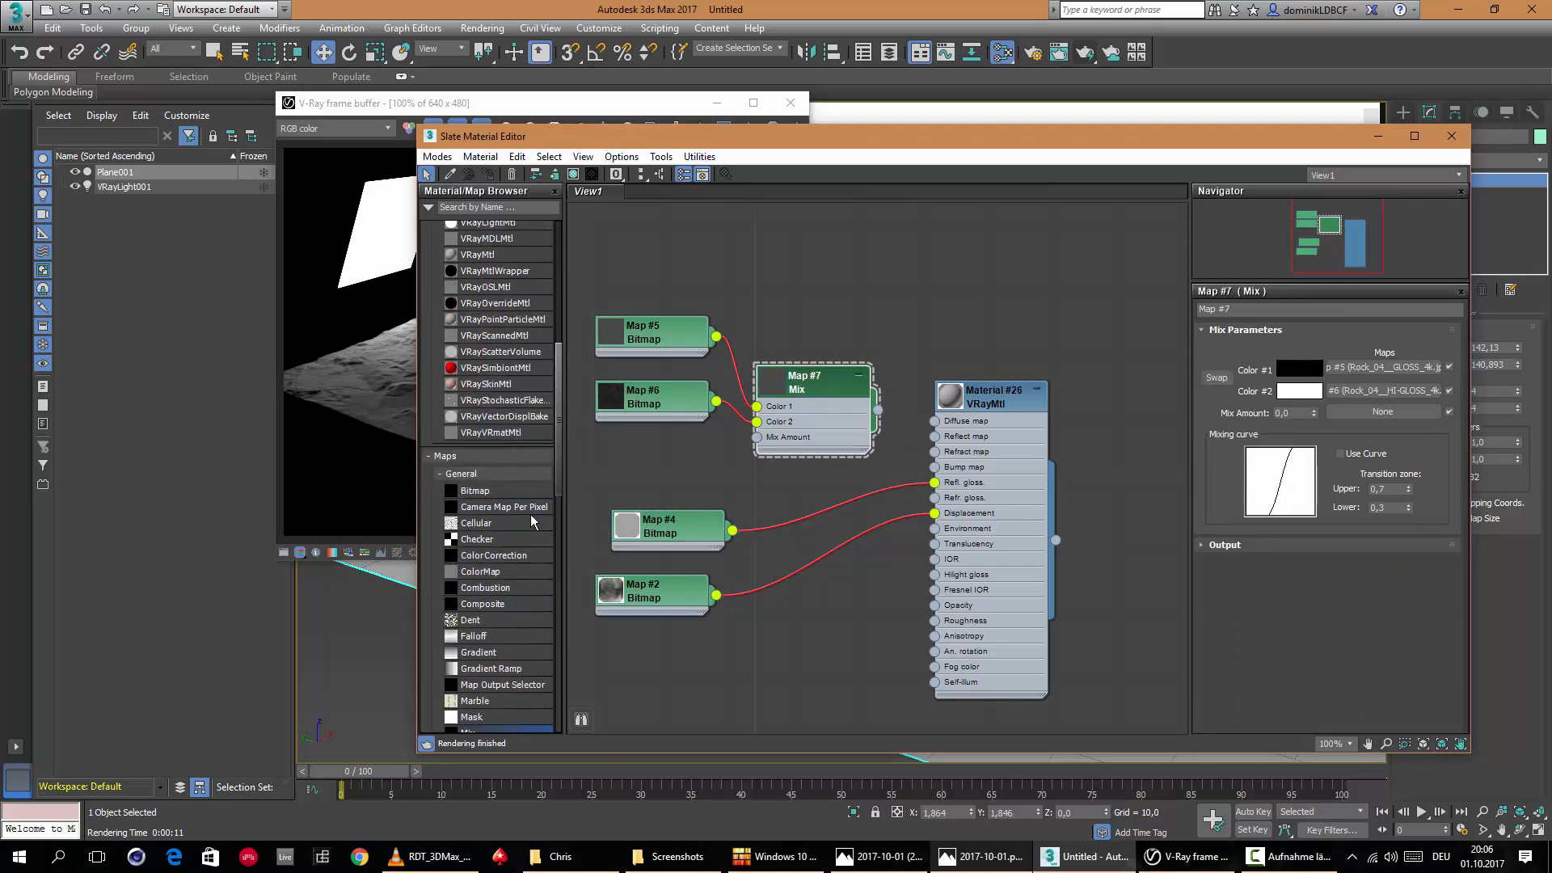
{"action": "scroll", "coordinate": [529, 526], "scroll_direction": "down", "scroll_amount": 5}
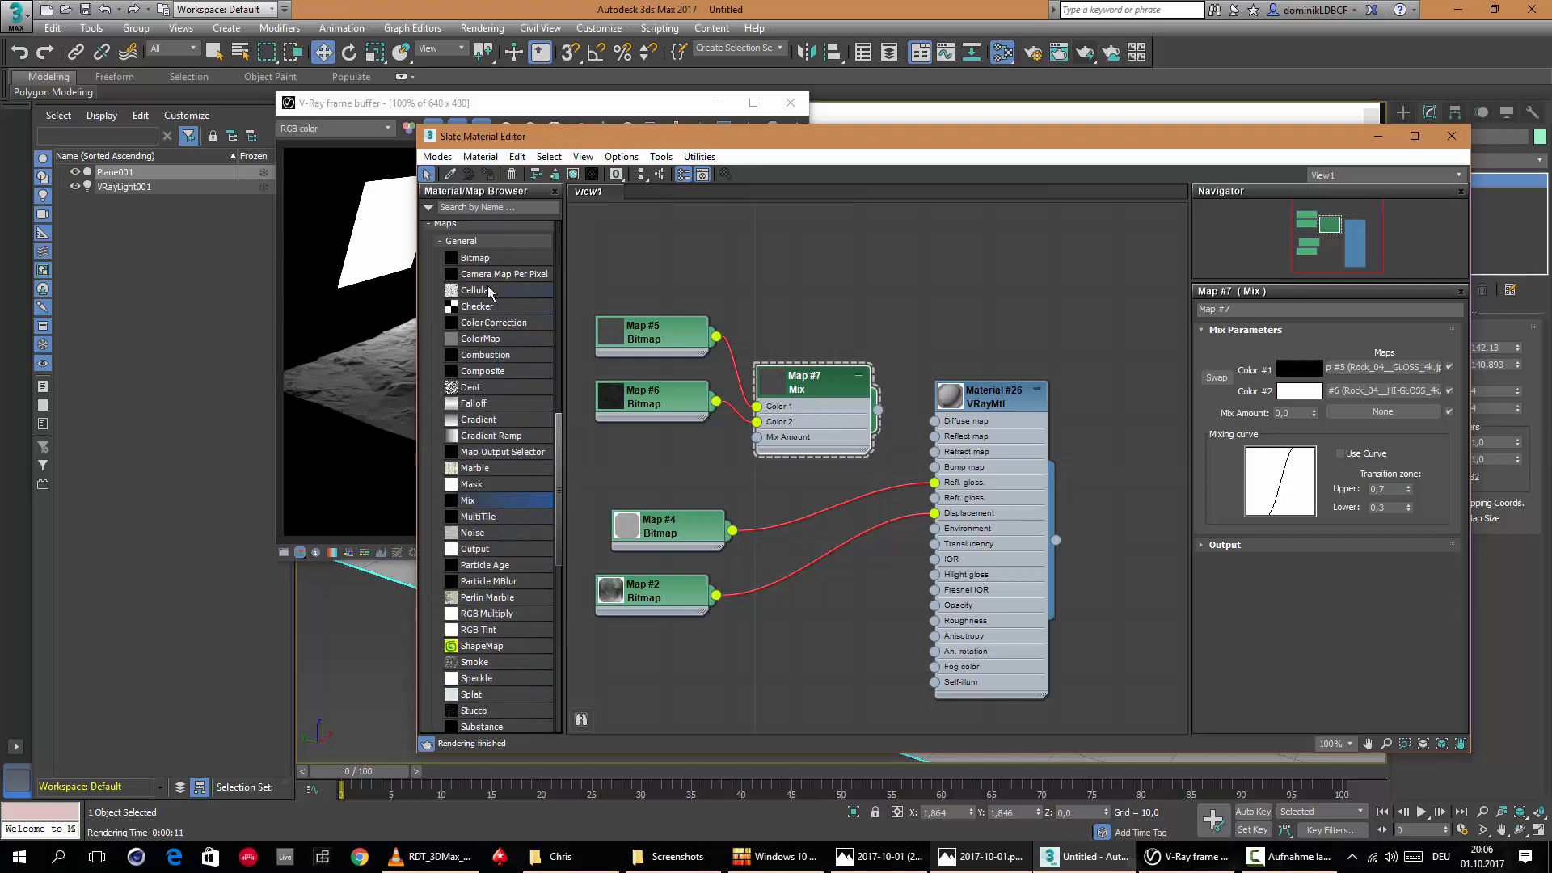
{"action": "left_click_drag", "start_coordinate": [481, 345], "coordinate": [754, 440]}
{"action": "left_click_drag", "start_coordinate": [628, 467], "coordinate": [661, 465]}
{"action": "double_click", "coordinate": [661, 464]}
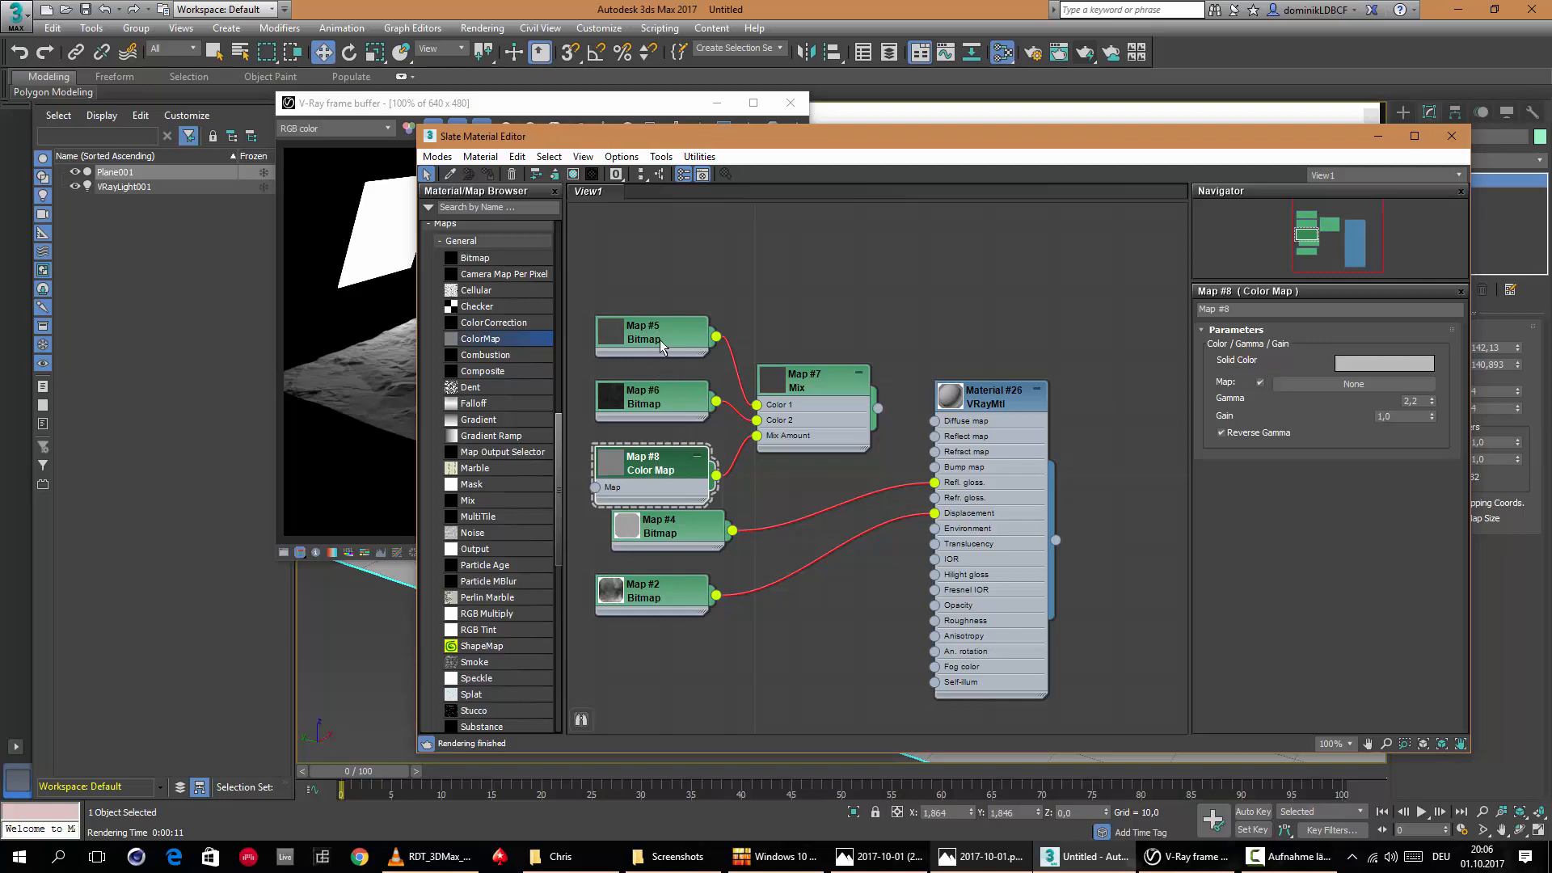
Try the Color Map's solid color at white and at black to compare how the Mix blends the two gloss maps.
{"action": "left_click", "coordinate": [1384, 363]}
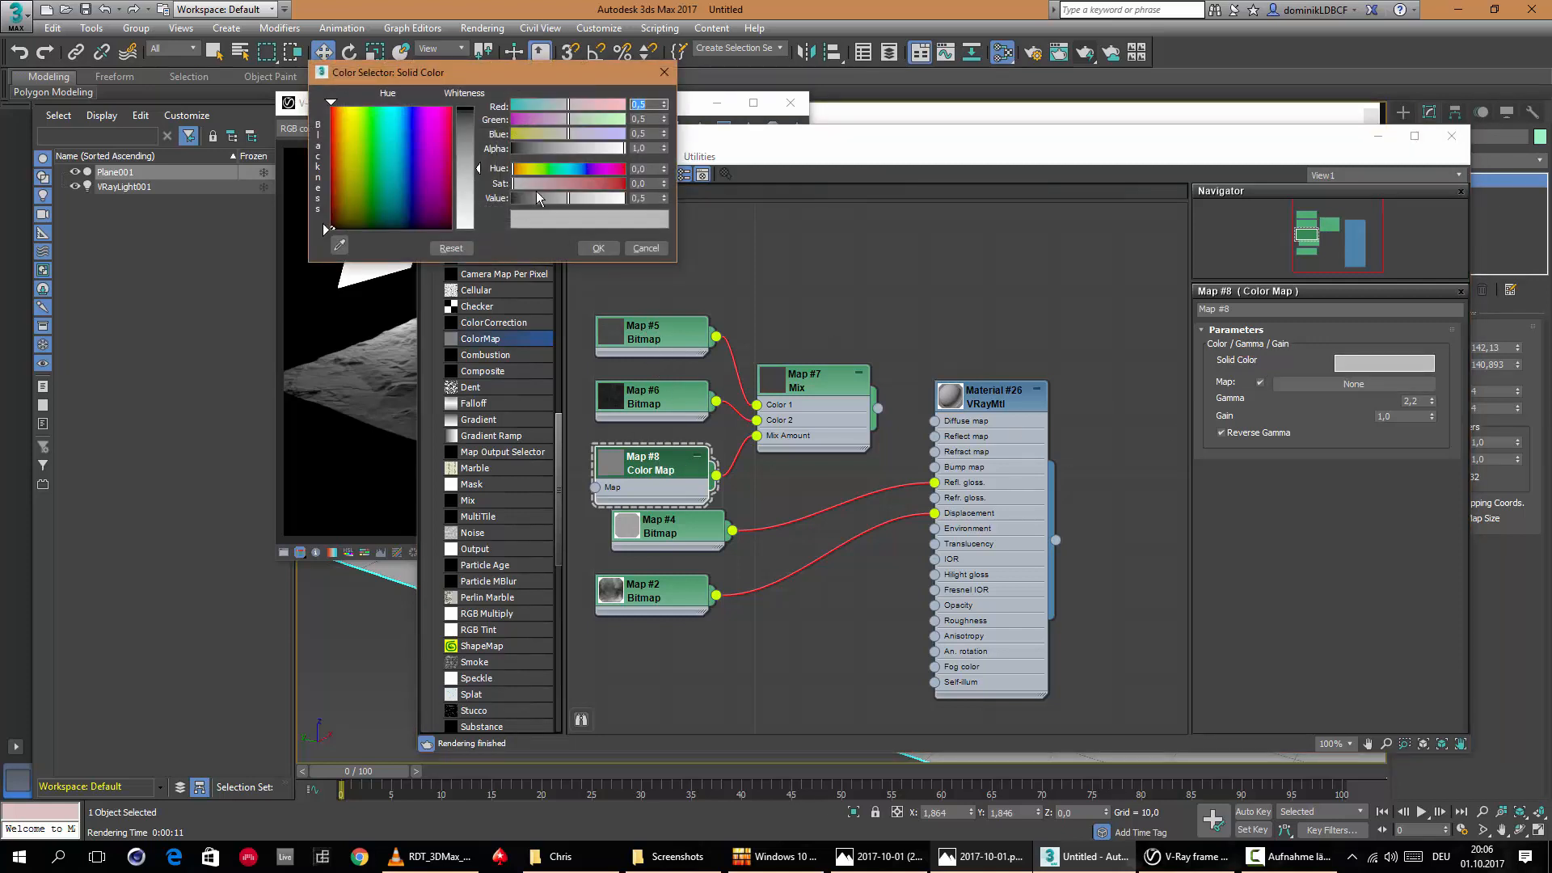
{"action": "left_click", "coordinate": [598, 248]}
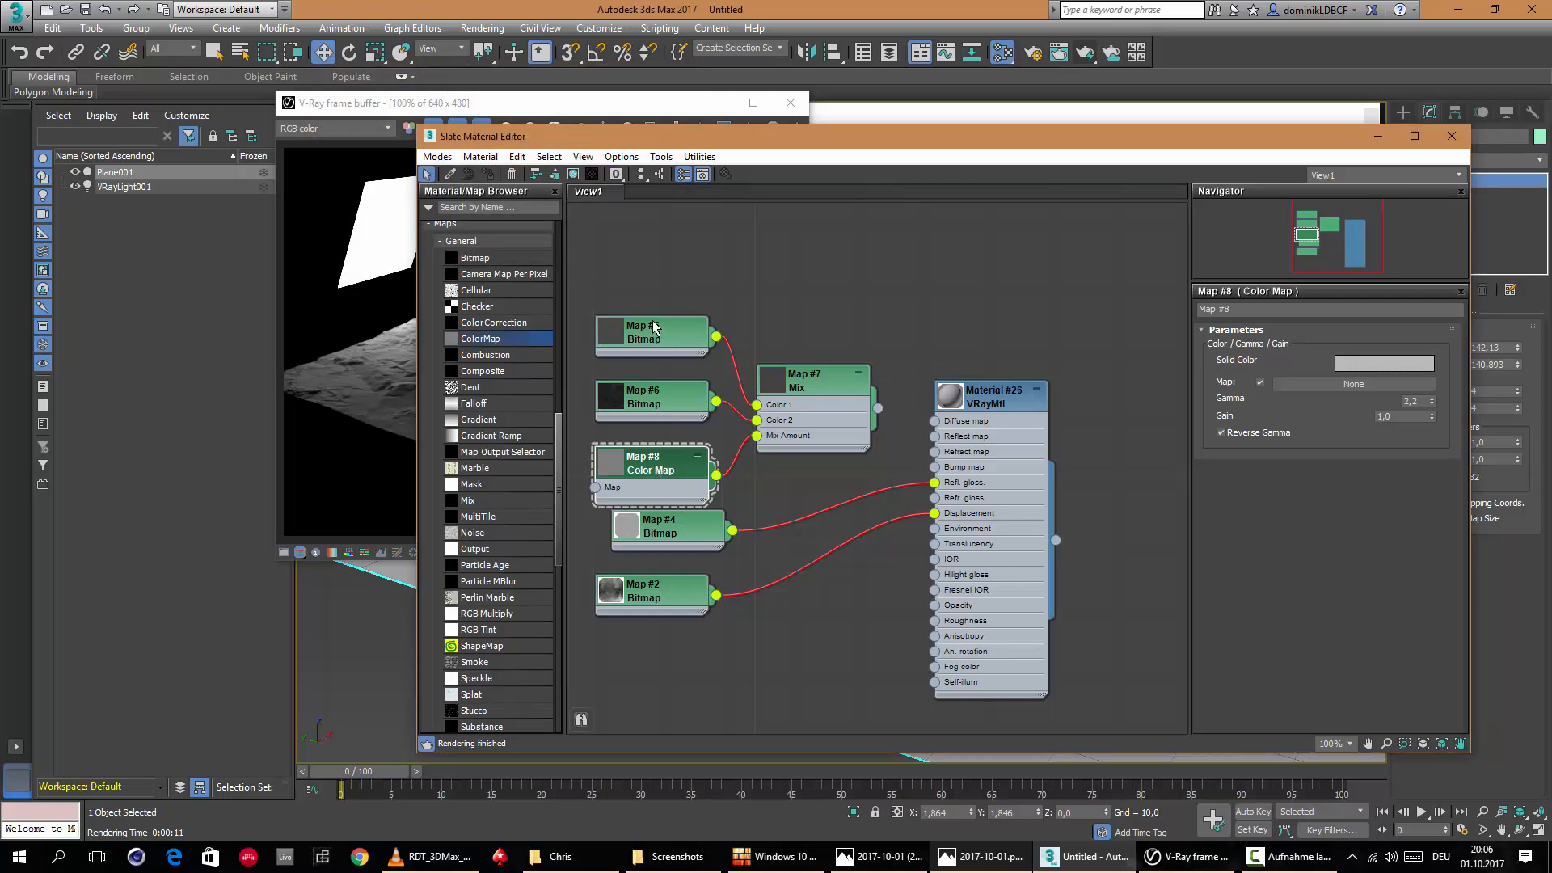
{"action": "left_click", "coordinate": [1369, 363]}
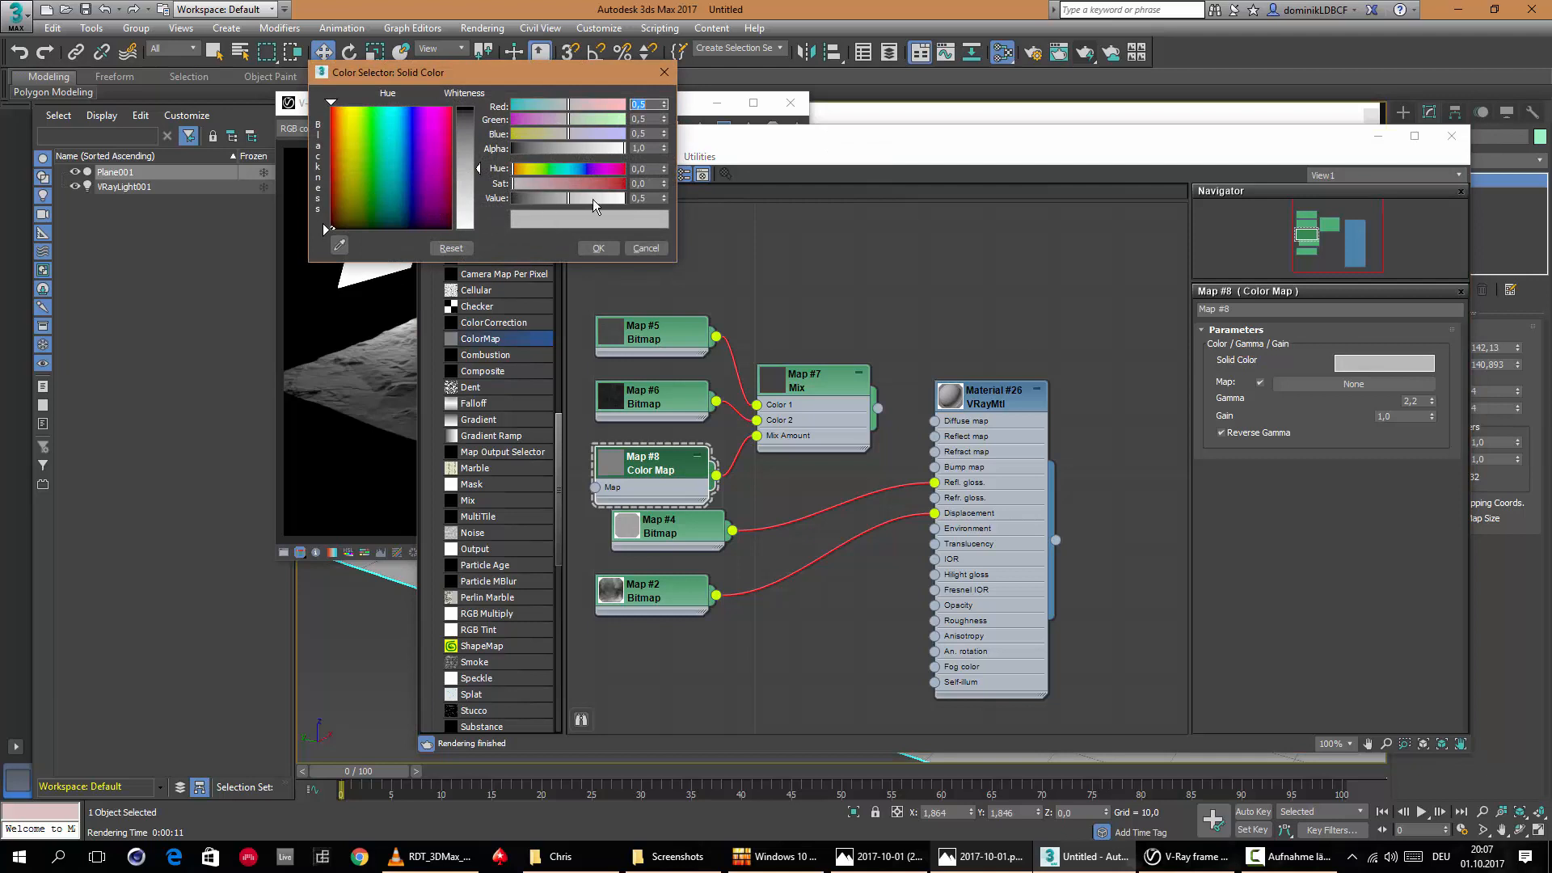
{"action": "left_click_drag", "start_coordinate": [594, 202], "coordinate": [627, 199]}
{"action": "left_click", "coordinate": [598, 248]}
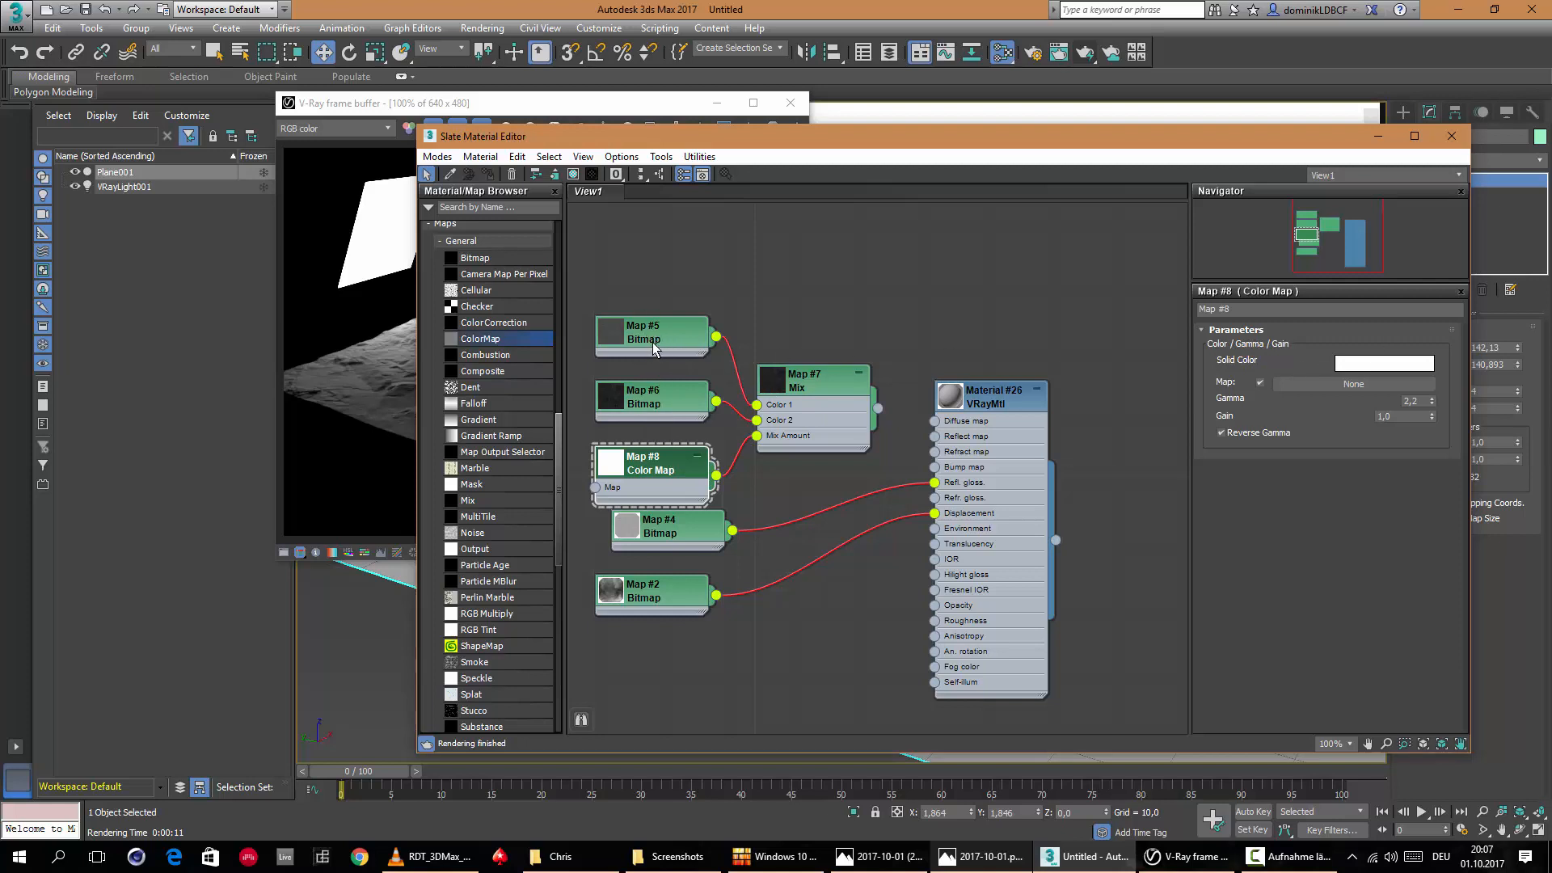
{"action": "left_click", "coordinate": [1367, 361]}
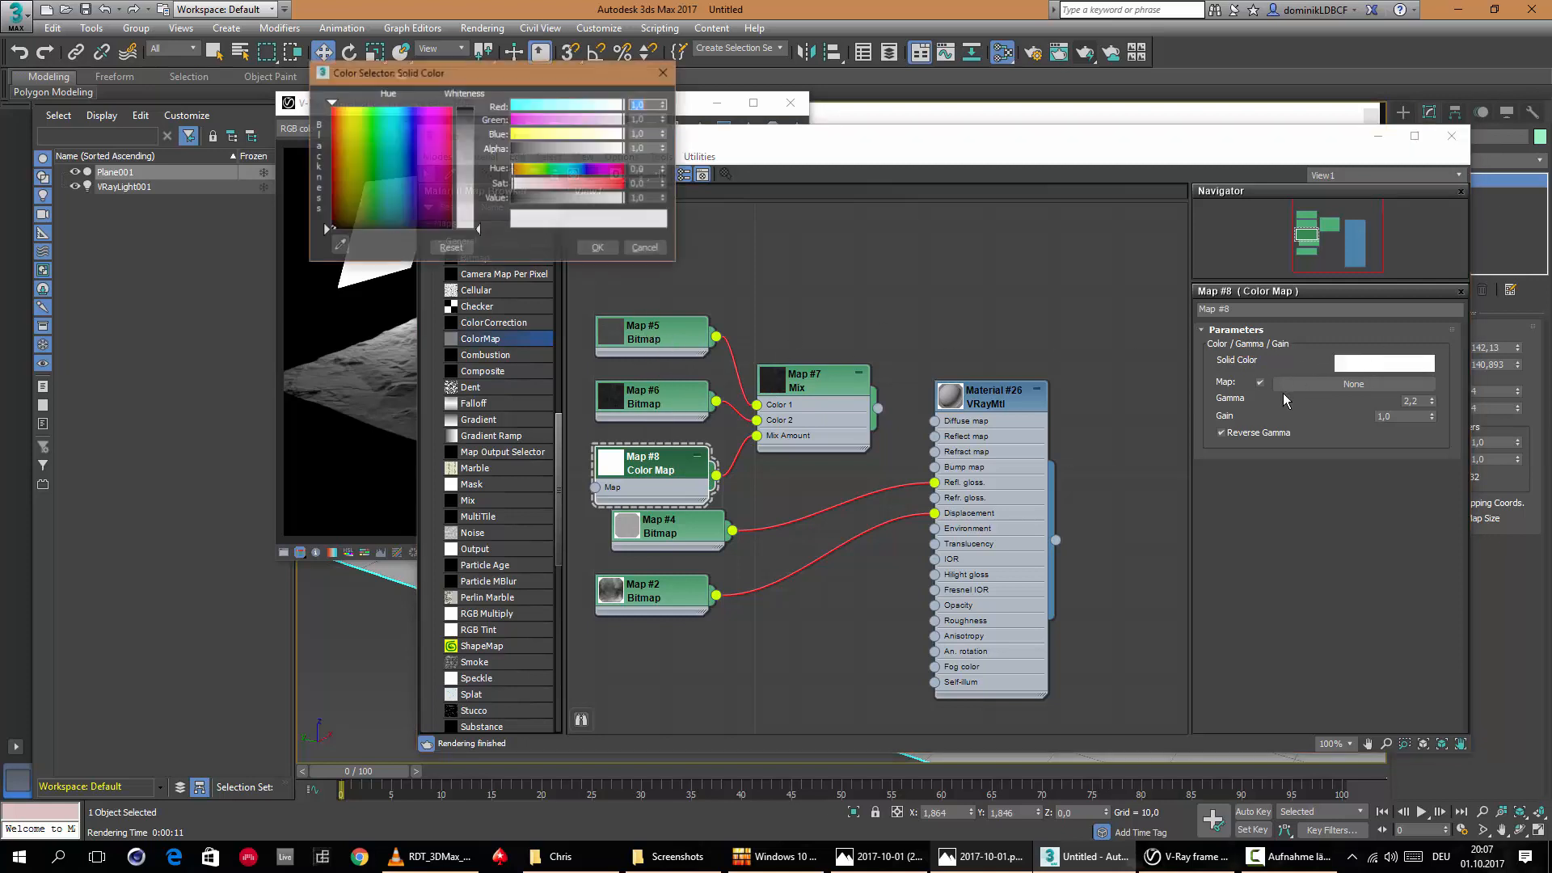
{"action": "left_click", "coordinate": [521, 198]}
{"action": "left_click", "coordinate": [598, 247]}
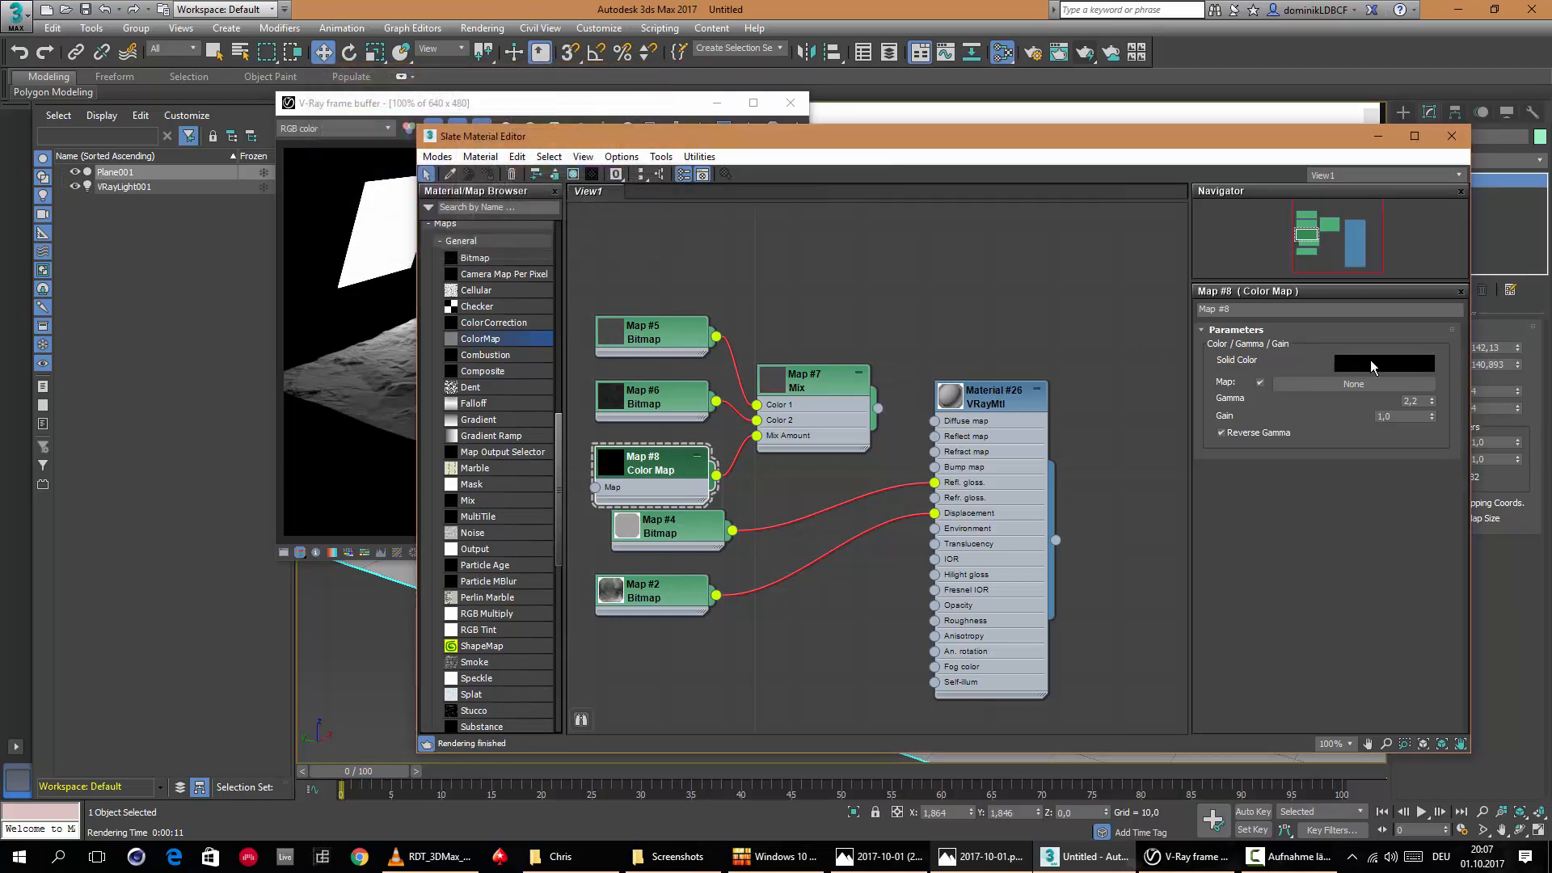
Set the Color Map's solid color to a grey value of about 0.547 and connect the Mix to the VRayMtl's Reflect map input.
{"action": "left_click", "coordinate": [1372, 365]}
{"action": "left_click_drag", "start_coordinate": [514, 209], "coordinate": [575, 202]}
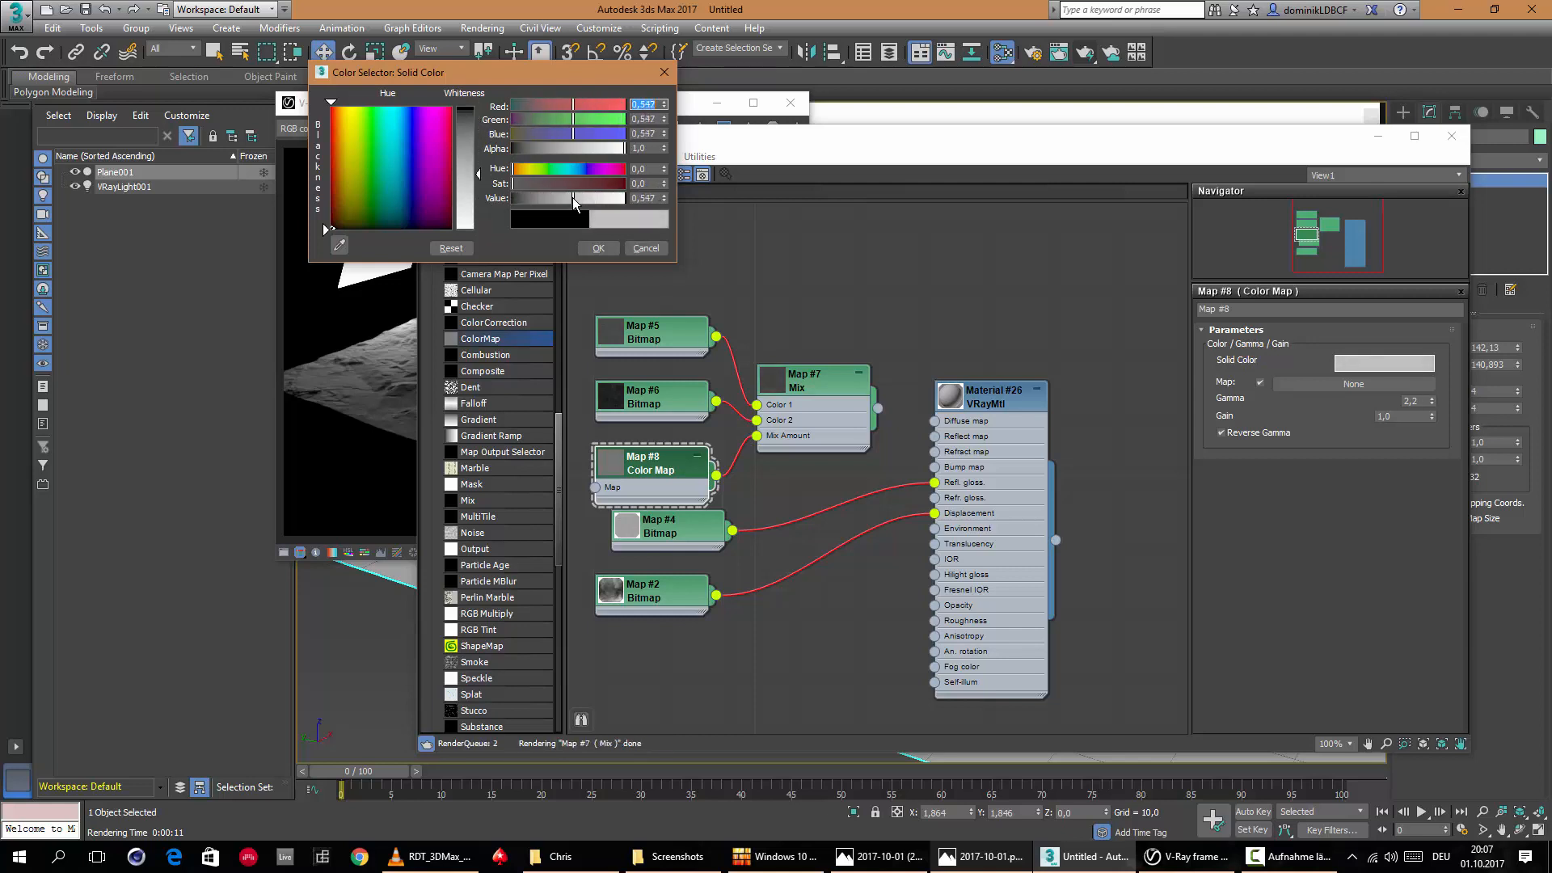
{"action": "left_click", "coordinate": [599, 248]}
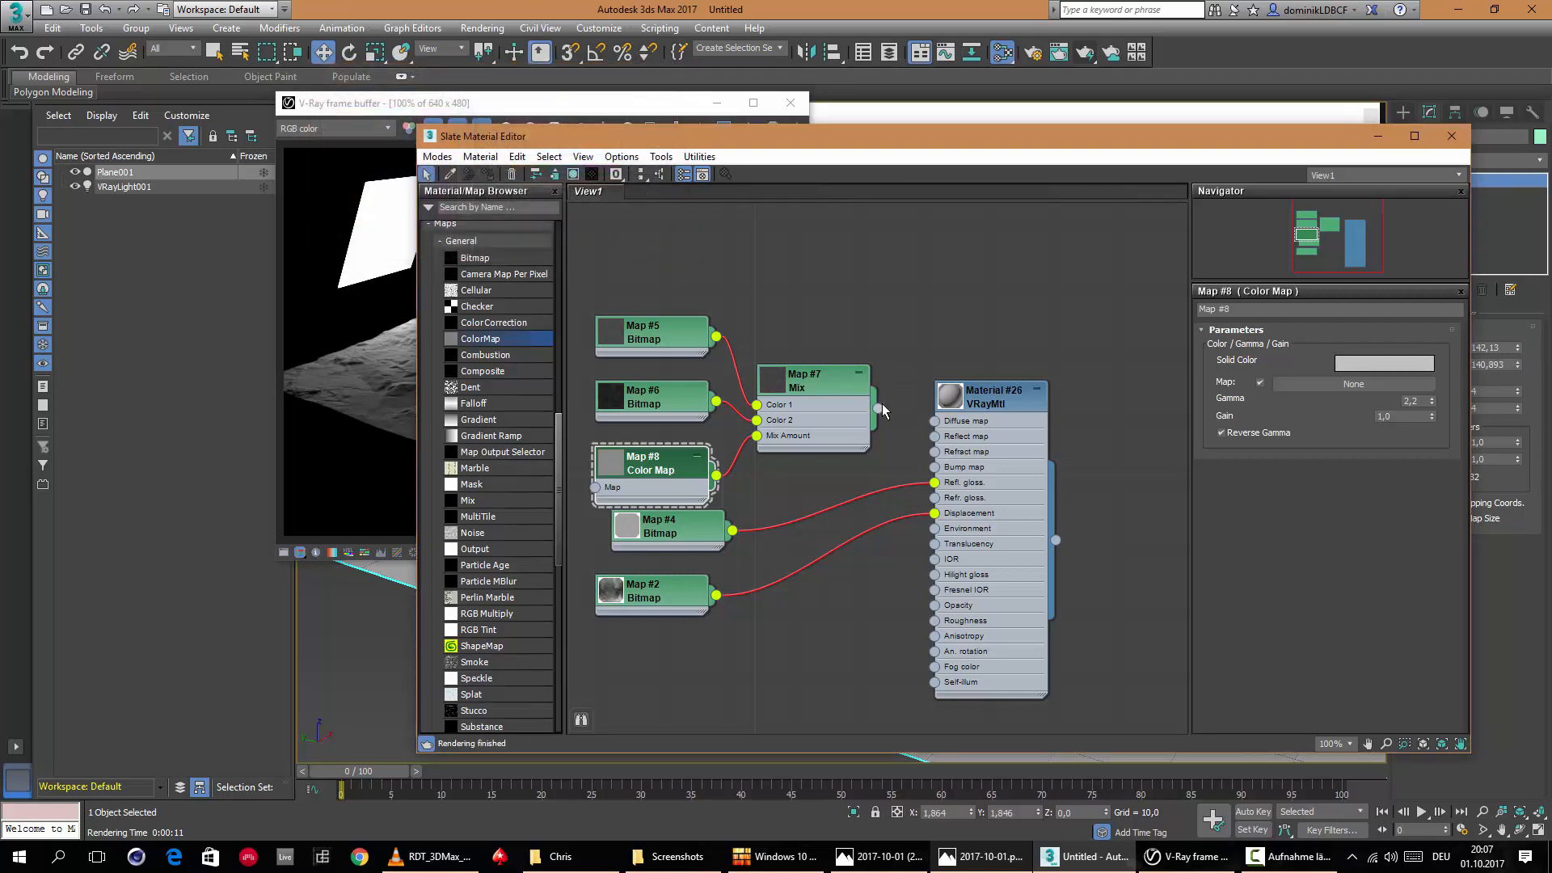
{"action": "left_click_drag", "start_coordinate": [879, 408], "coordinate": [937, 437]}
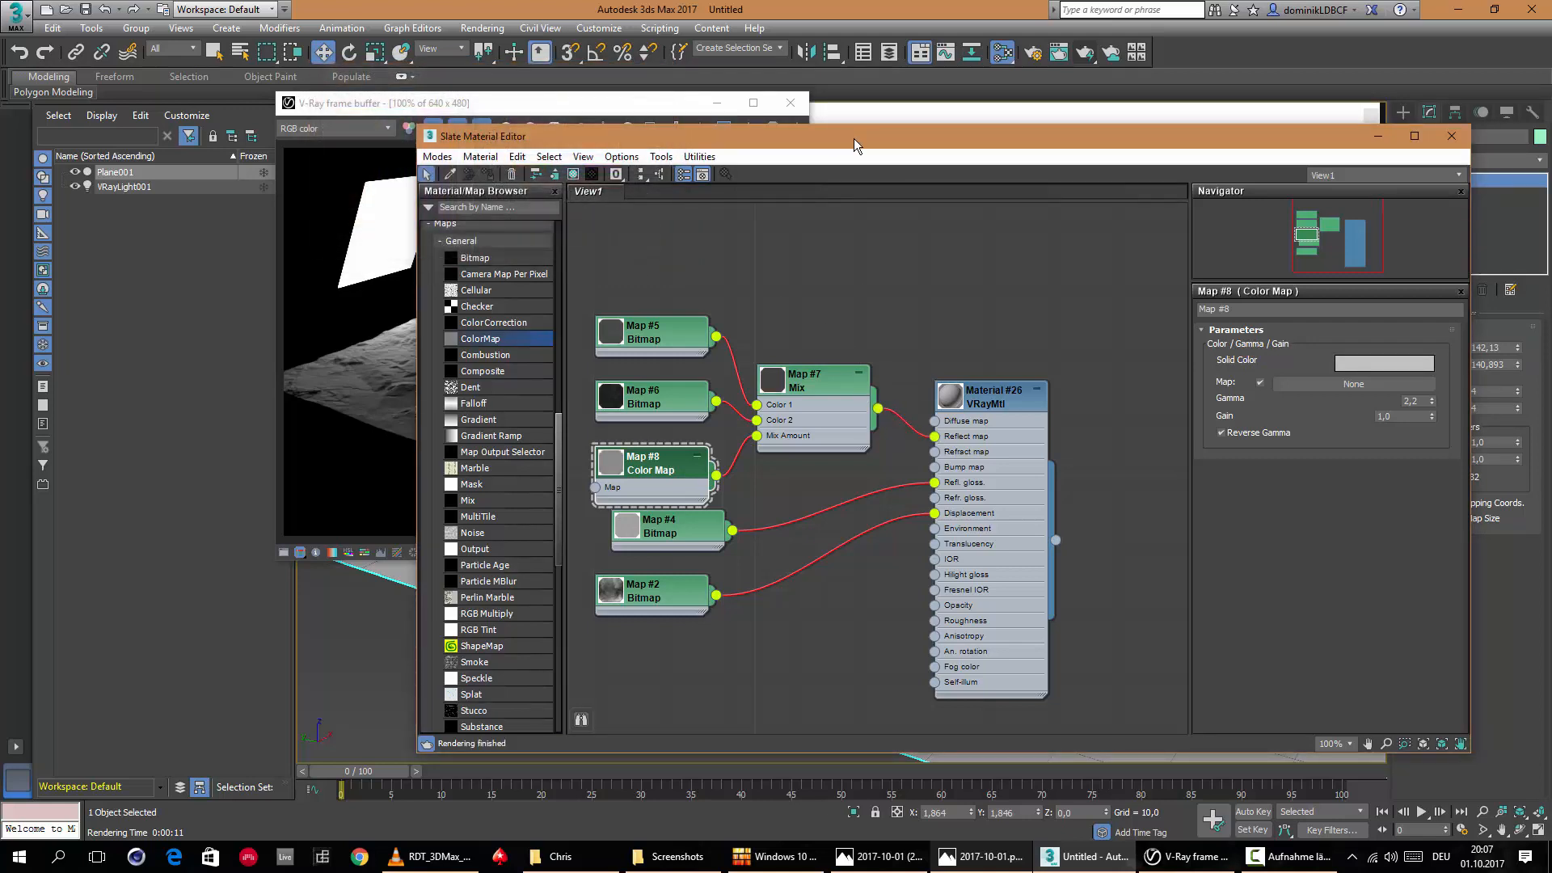
Uncover the frame buffer, test-render the material with the mixed reflection map, stop the render and nudge the Color Map node.
{"action": "left_click_drag", "start_coordinate": [891, 136], "coordinate": [1139, 197]}
{"action": "left_click", "coordinate": [1085, 52]}
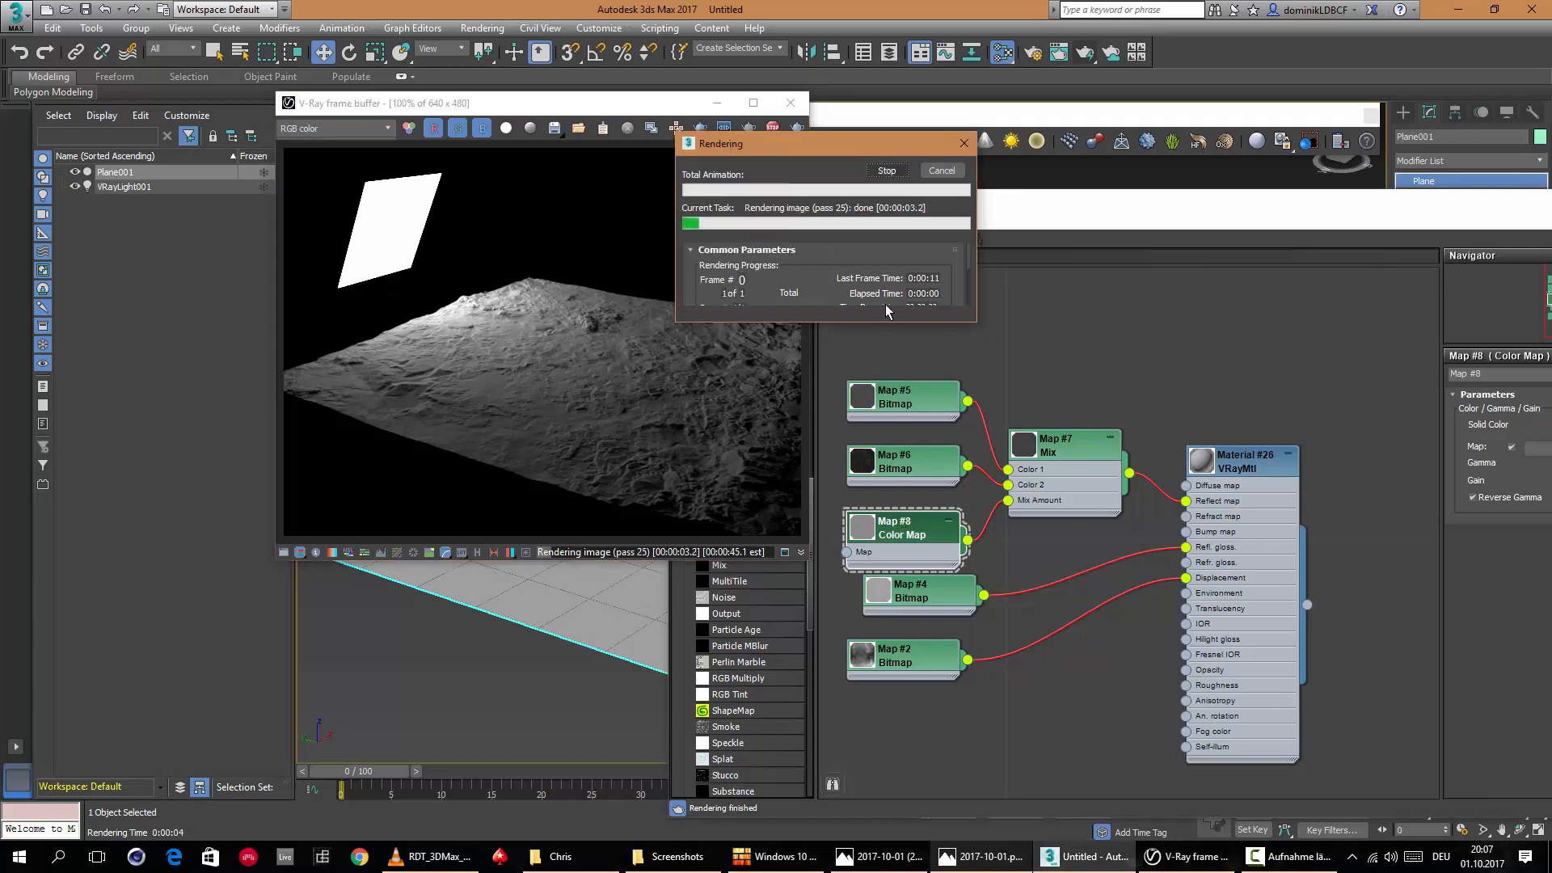
{"action": "left_click", "coordinate": [893, 526]}
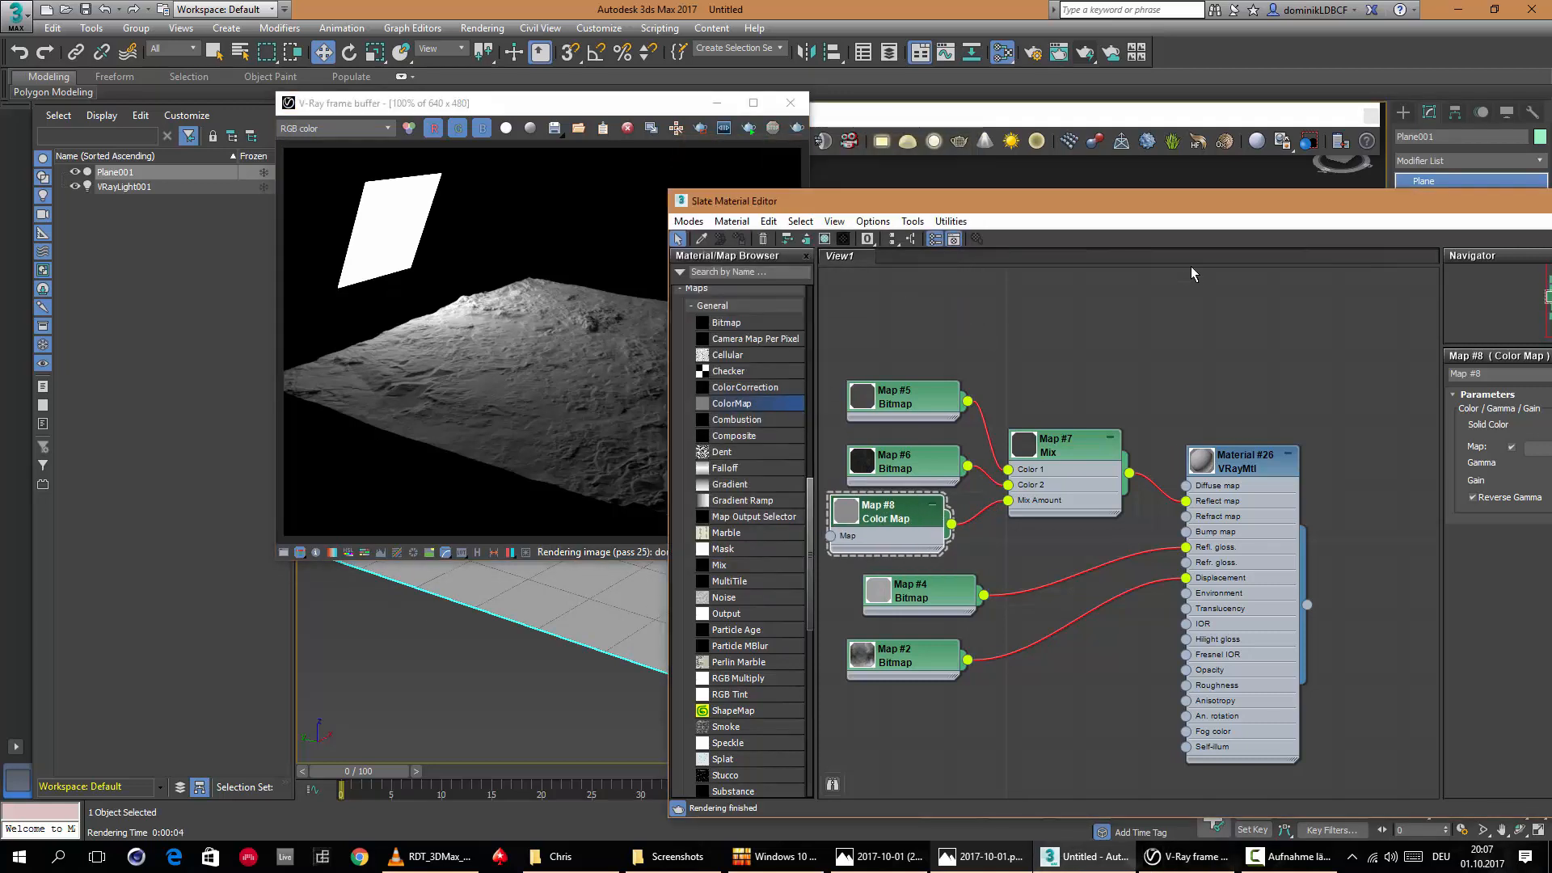
Set the Color Map's solid color to white with a value of 1.0.
{"action": "left_click_drag", "start_coordinate": [1185, 202], "coordinate": [1075, 209]}
{"action": "left_click", "coordinate": [1514, 426]}
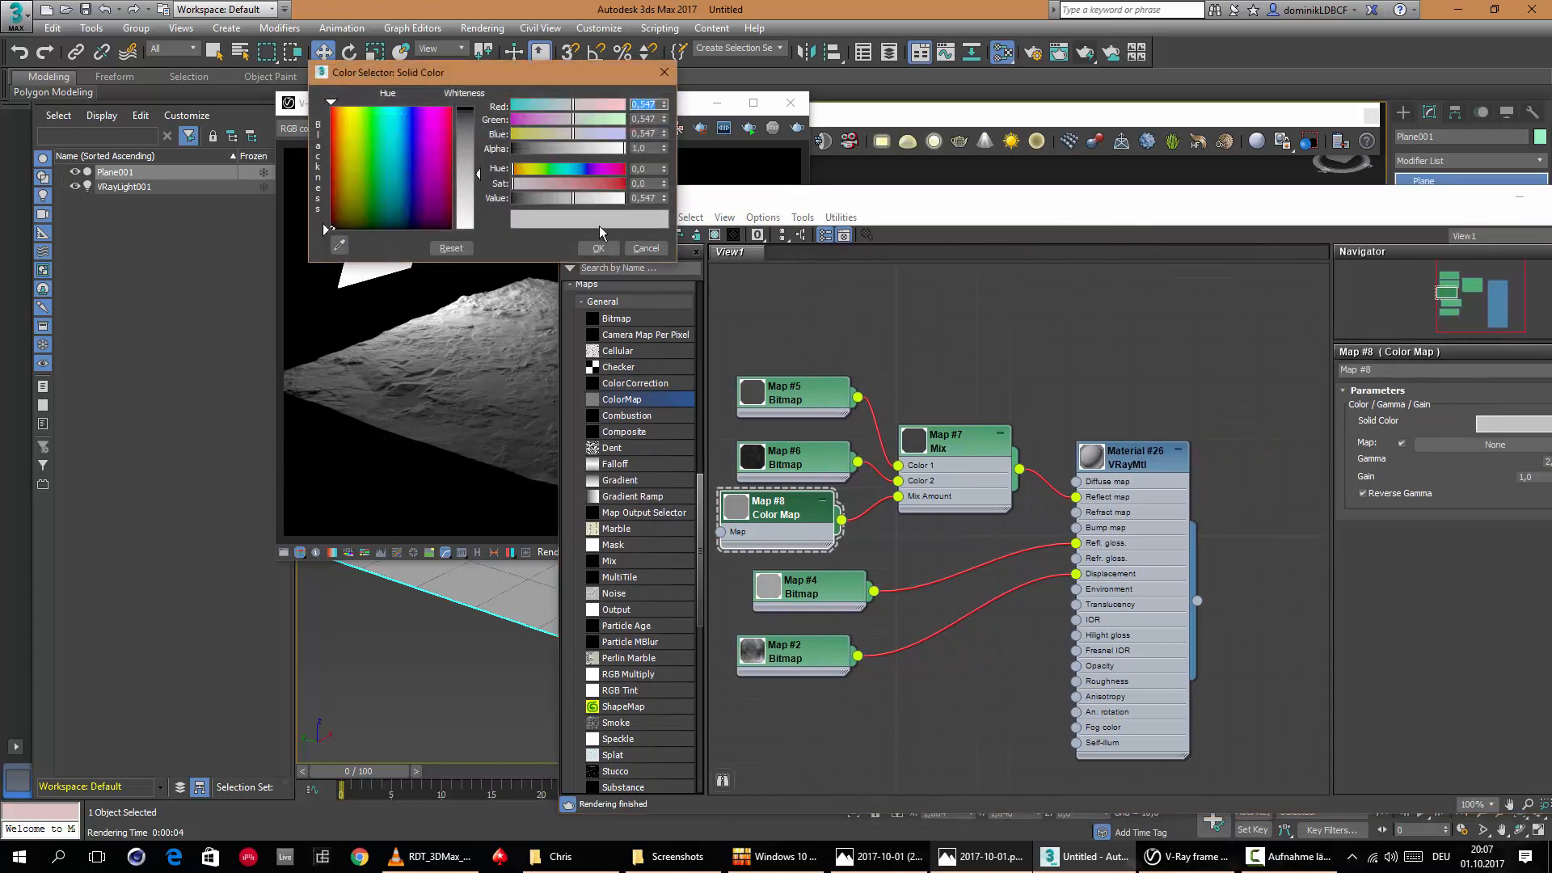
{"action": "left_click_drag", "start_coordinate": [570, 204], "coordinate": [626, 200]}
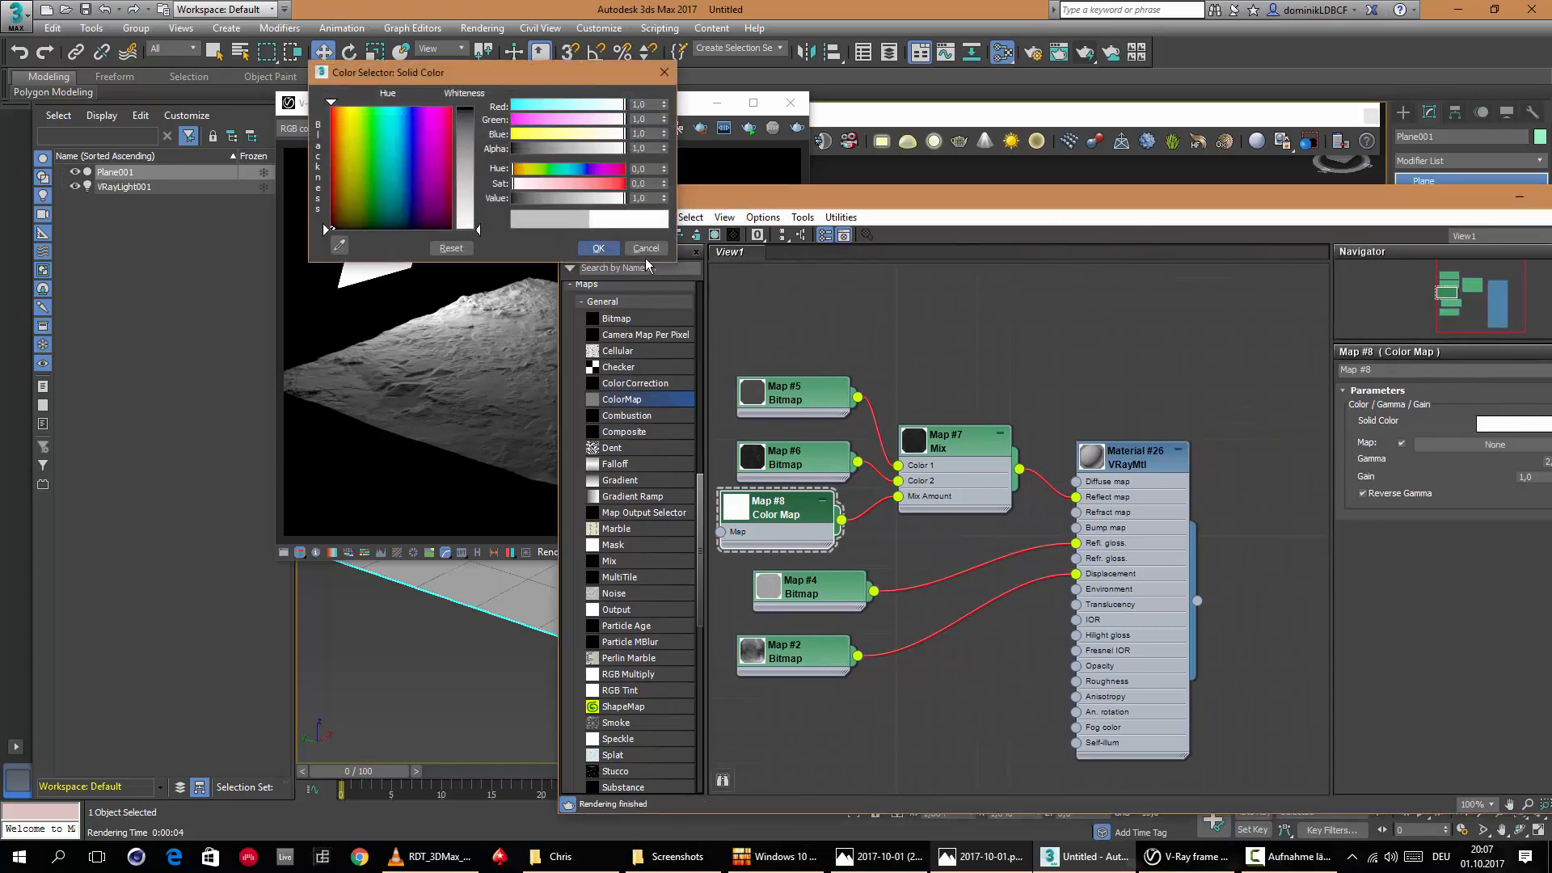
{"action": "left_click", "coordinate": [598, 248]}
Test-render the material with the white mix amount, stop the render, realign the Color Map node and inspect the rendered rock surface.
{"action": "left_click_drag", "start_coordinate": [753, 199], "coordinate": [885, 210]}
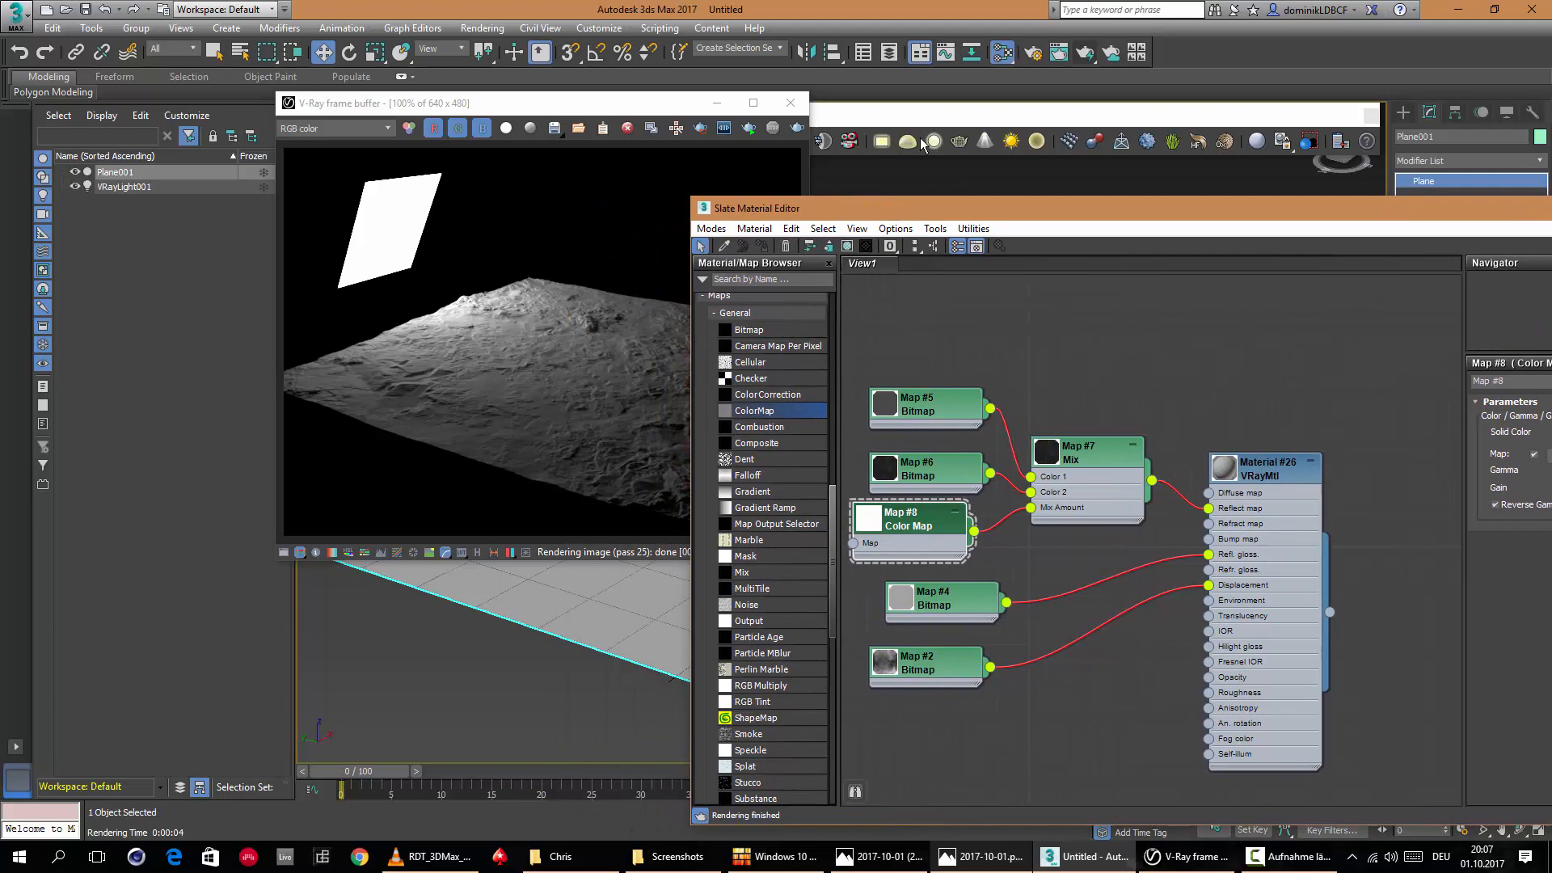
{"action": "left_click", "coordinate": [1084, 52]}
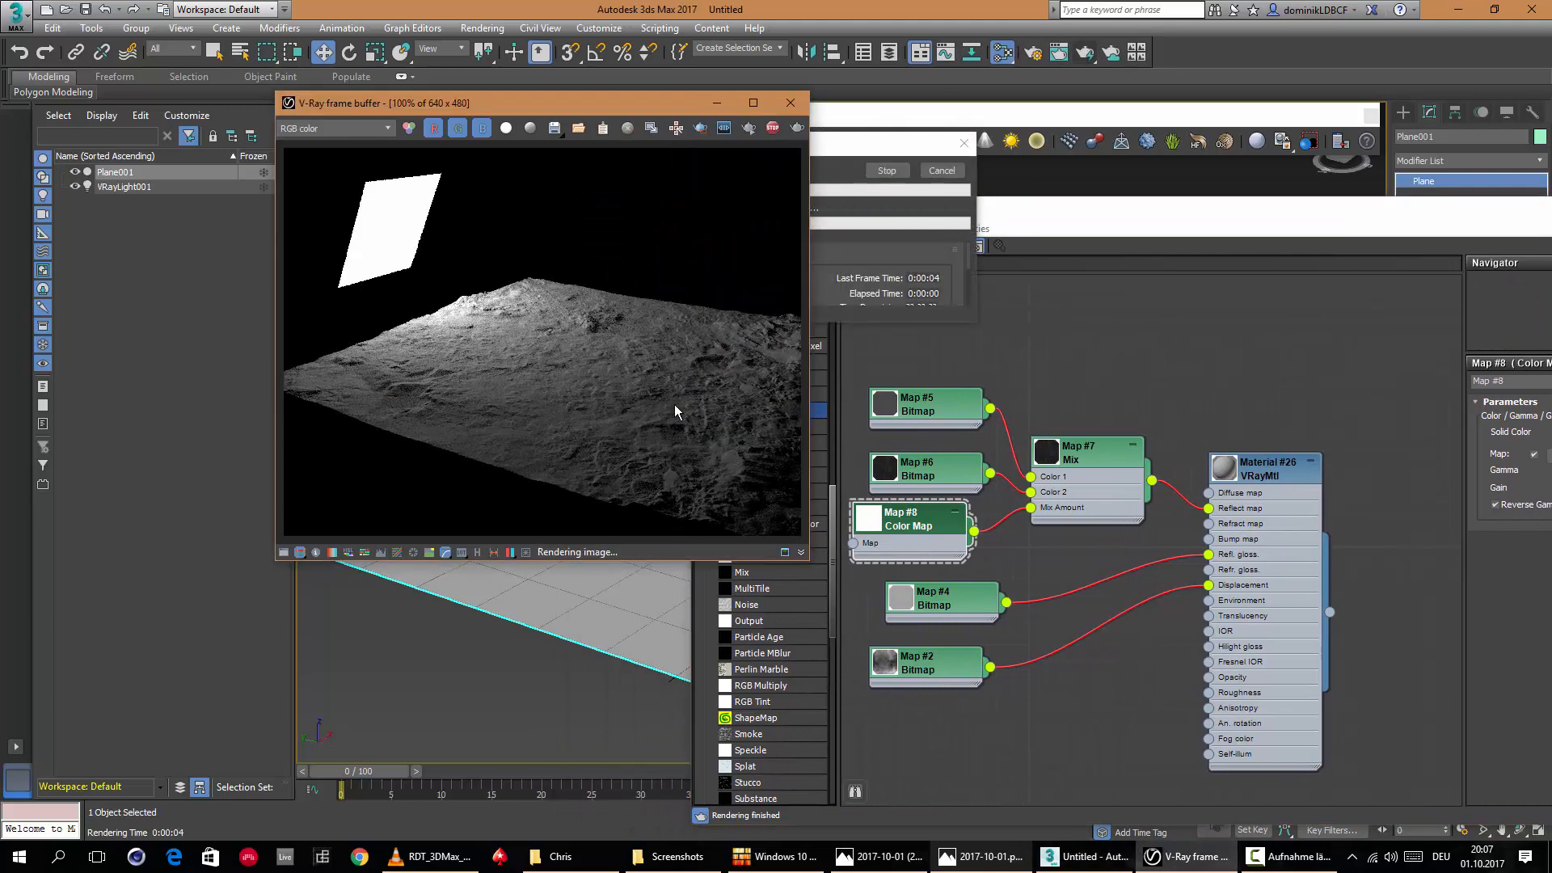
{"action": "left_click", "coordinate": [887, 171]}
{"action": "left_click_drag", "start_coordinate": [901, 521], "coordinate": [915, 522]}
{"action": "left_click", "coordinate": [519, 355]}
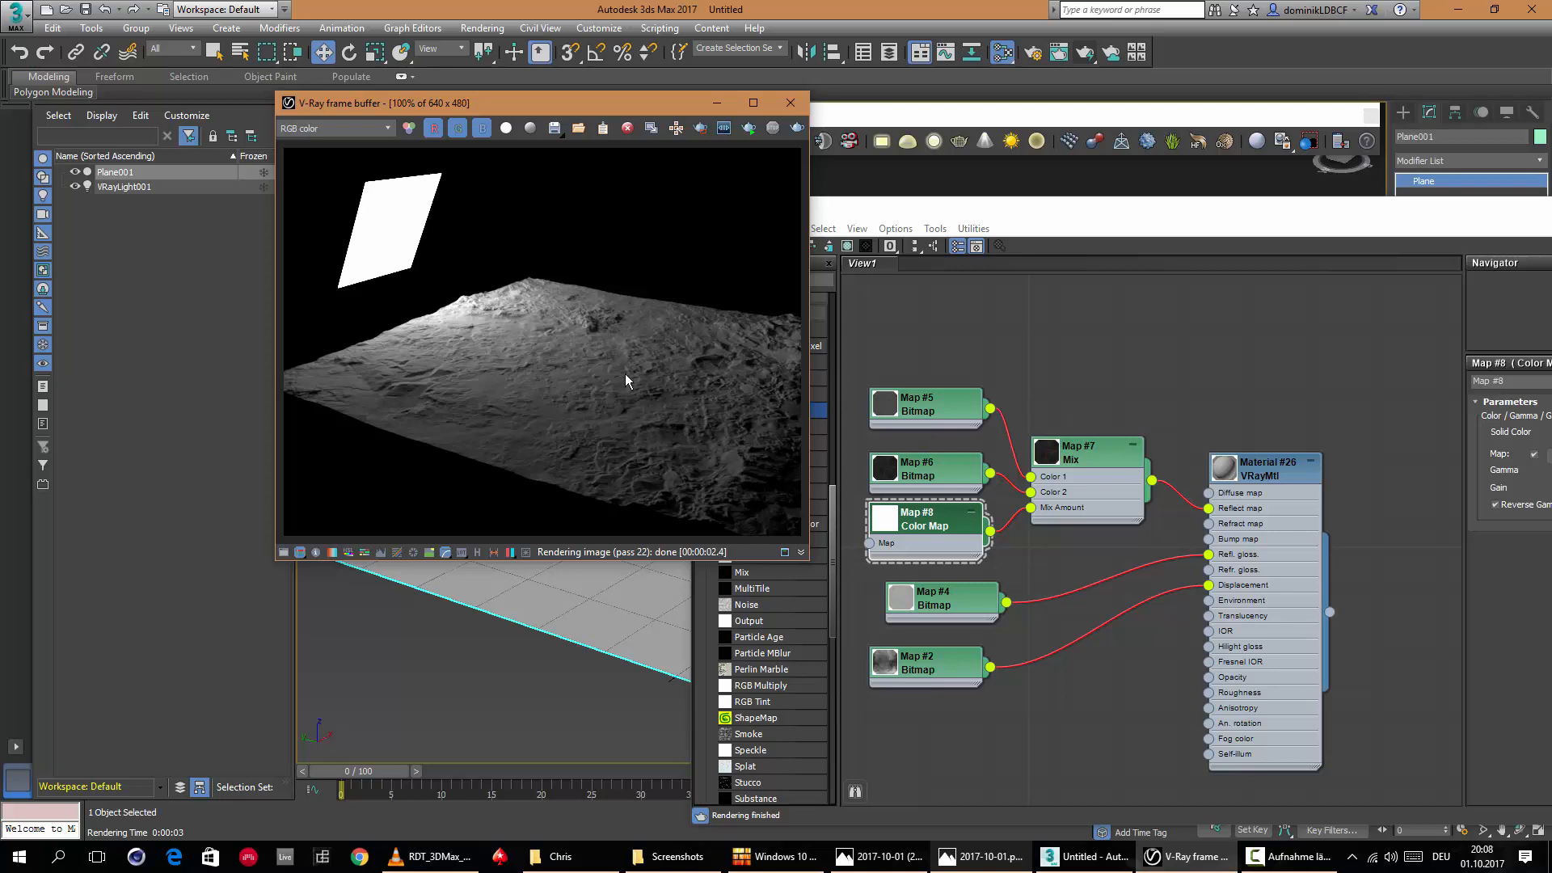
Tidy the Color Map, glossiness bitmap and Mix nodes, and arrange the frame buffer beside the material editor.
{"action": "left_click_drag", "start_coordinate": [938, 524], "coordinate": [939, 541]}
{"action": "left_click", "coordinate": [553, 371]}
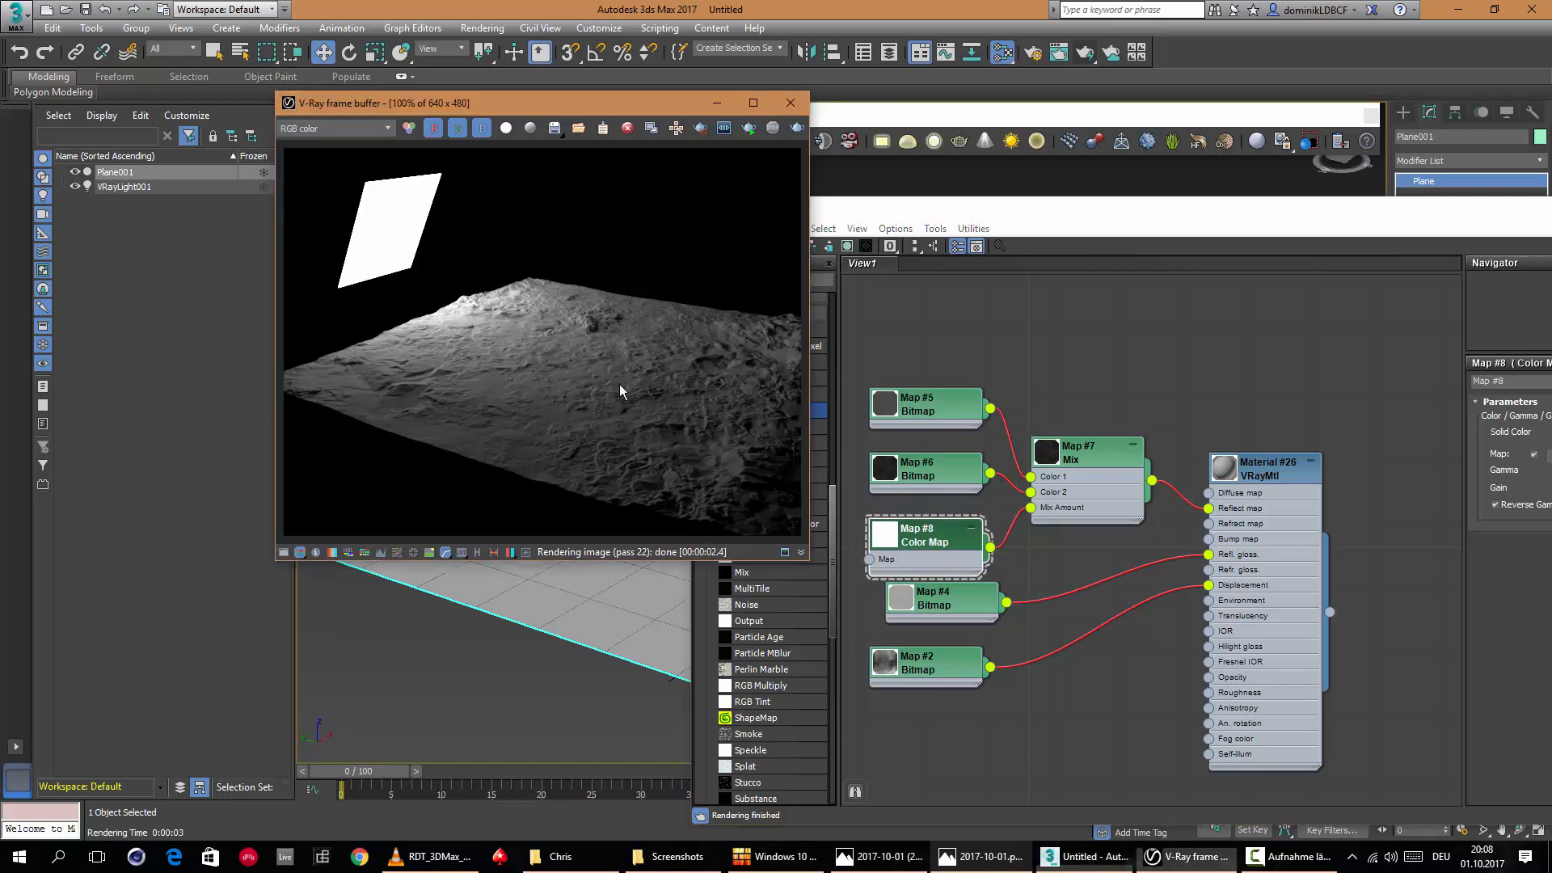
{"action": "left_click_drag", "start_coordinate": [582, 108], "coordinate": [476, 190]}
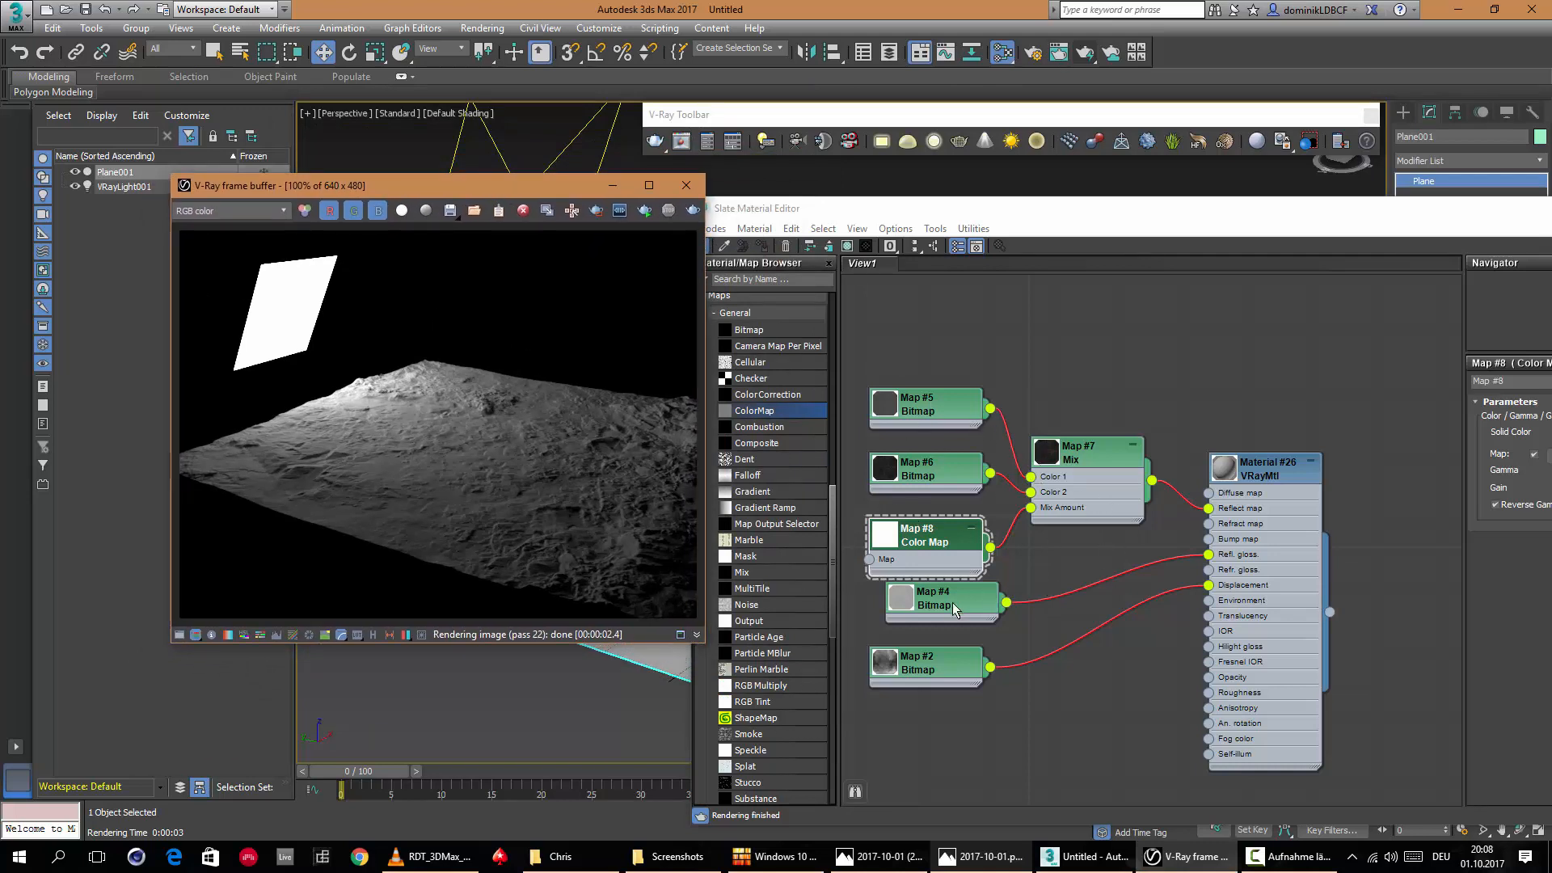
{"action": "left_click_drag", "start_coordinate": [957, 608], "coordinate": [941, 623]}
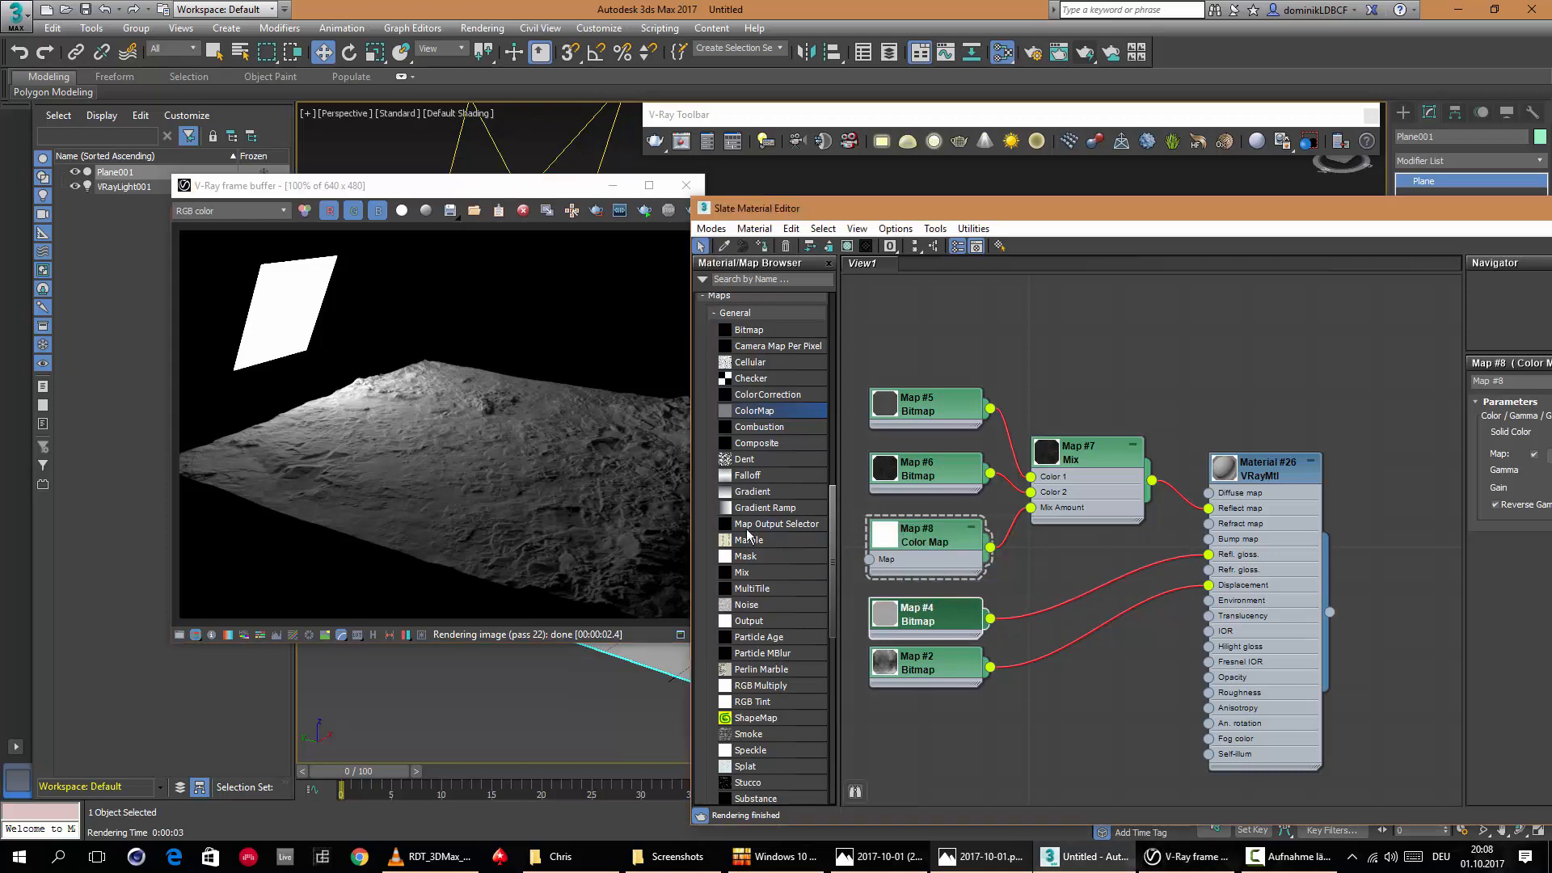
{"action": "mouse_move", "coordinate": [551, 188]}
{"action": "left_mouse_down"}
{"action": "mouse_move", "coordinate": [535, 187]}
{"action": "mouse_move", "coordinate": [550, 185]}
{"action": "left_mouse_up"}
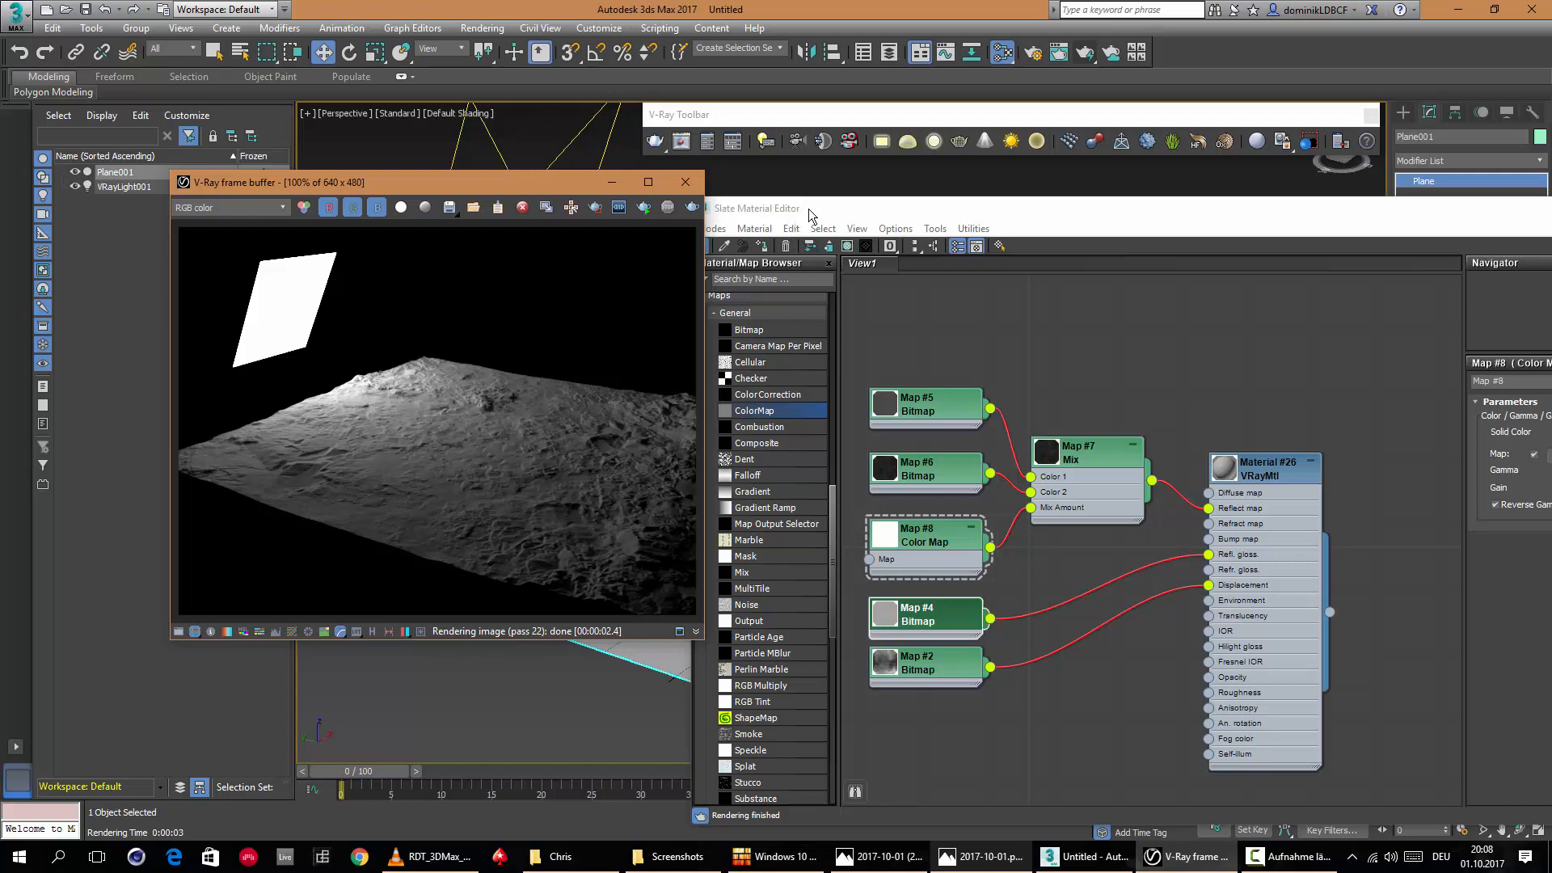
{"action": "left_click_drag", "start_coordinate": [809, 210], "coordinate": [746, 150]}
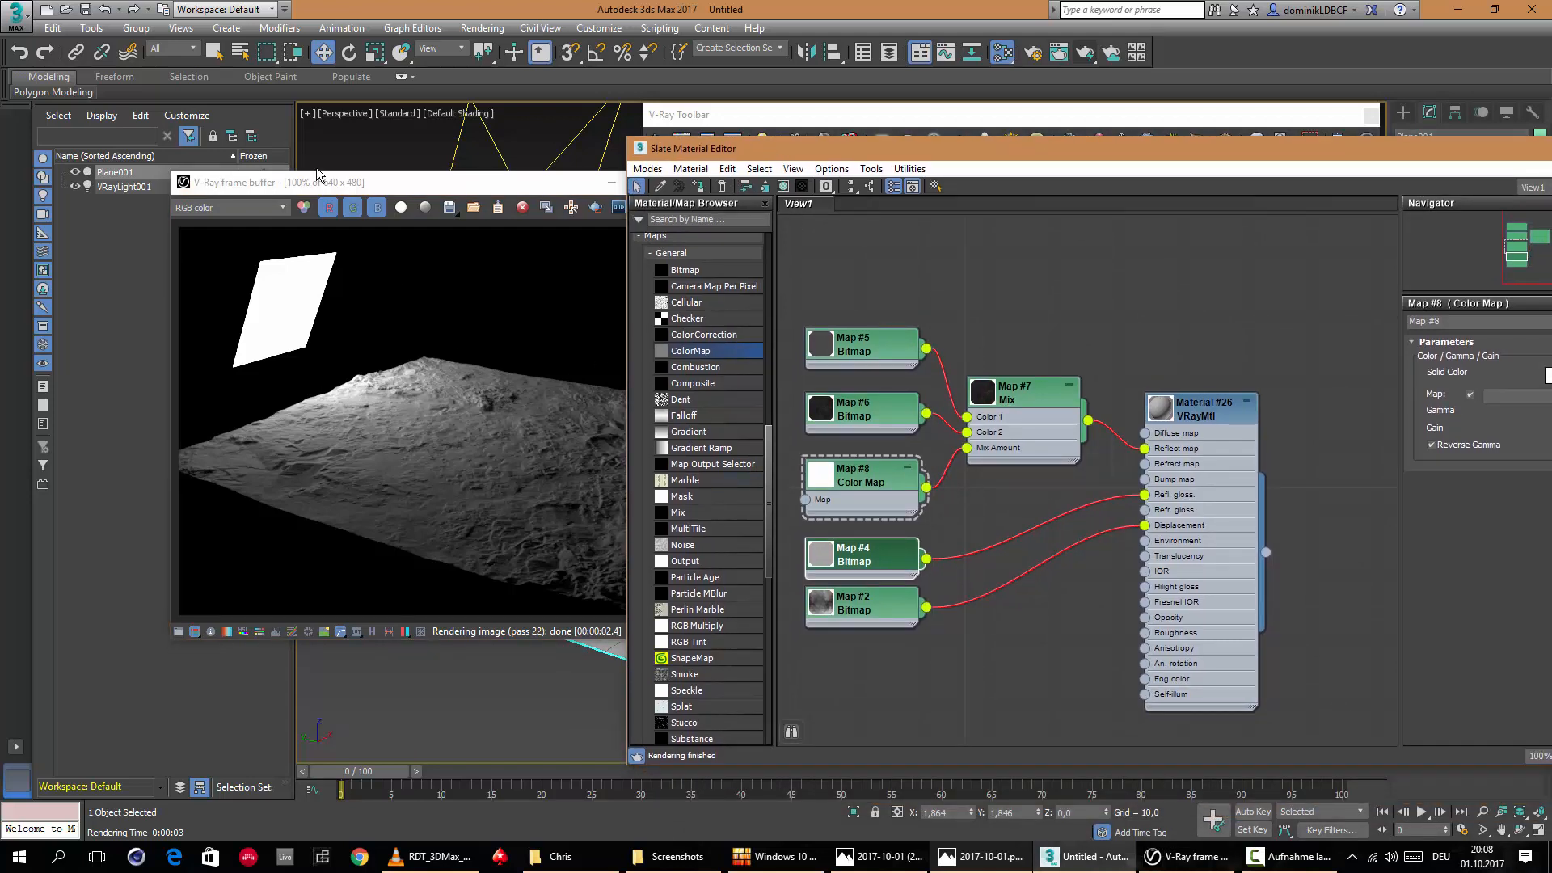
{"action": "left_click_drag", "start_coordinate": [395, 191], "coordinate": [334, 193]}
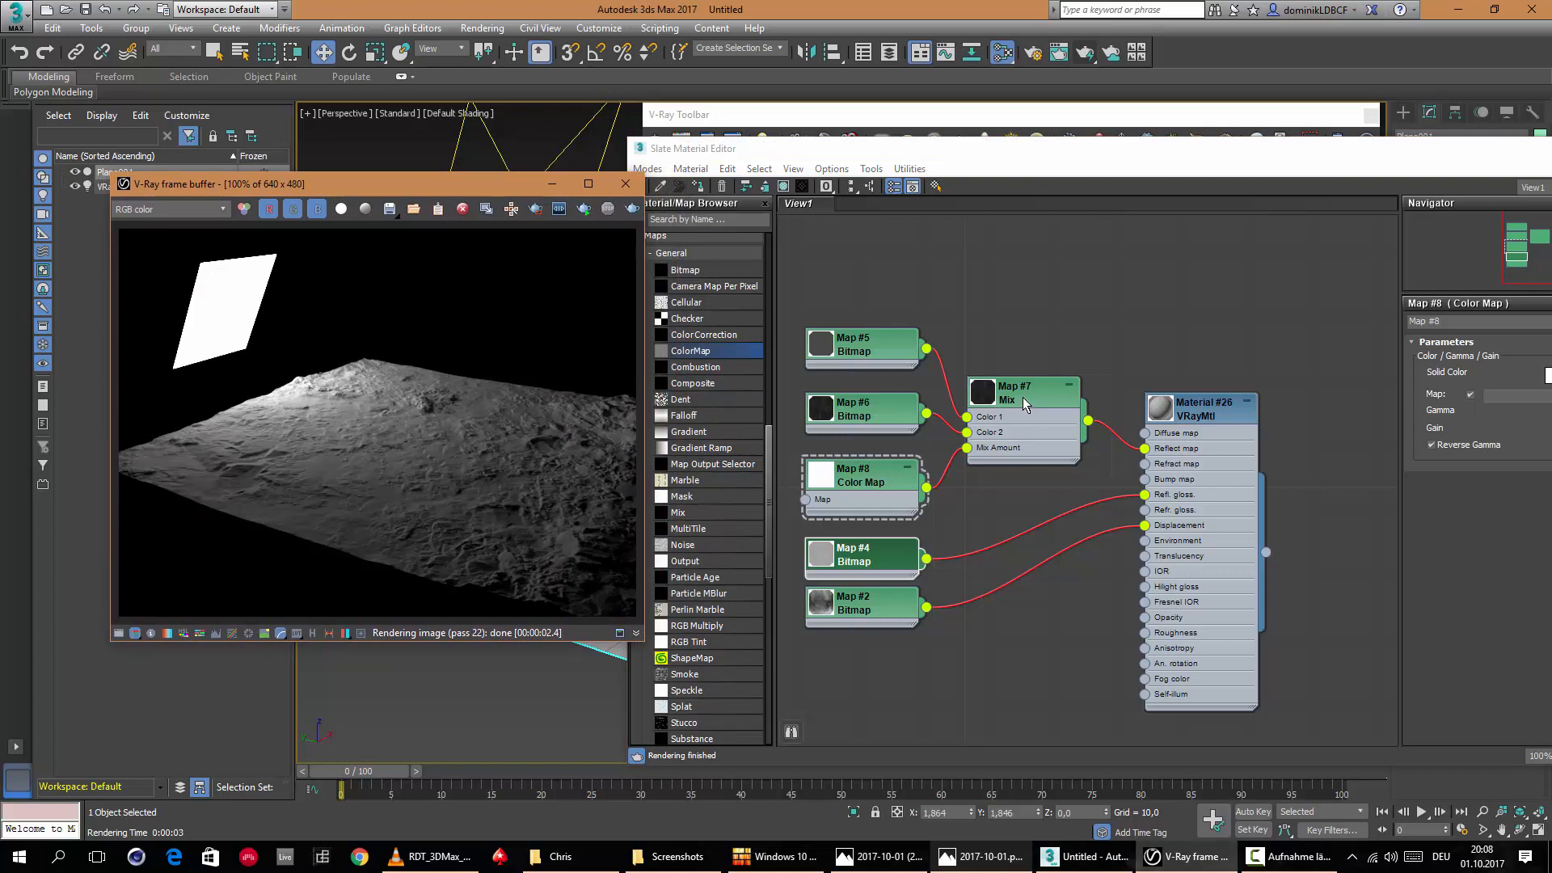
{"action": "left_click_drag", "start_coordinate": [1022, 396], "coordinate": [1038, 412]}
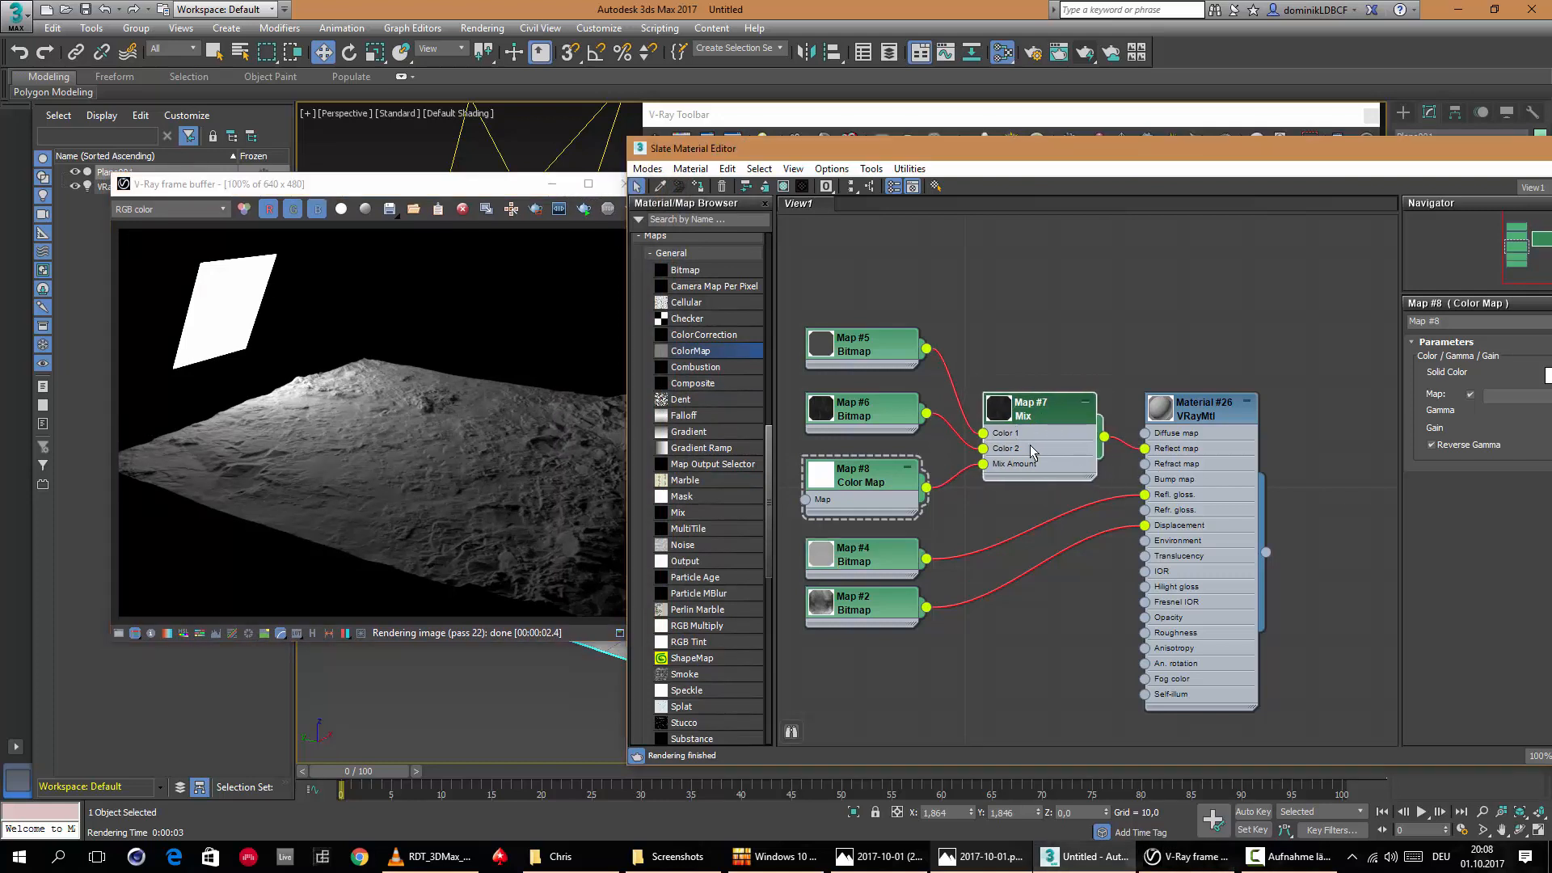
{"action": "left_click", "coordinate": [860, 409]}
{"action": "left_click", "coordinate": [861, 350]}
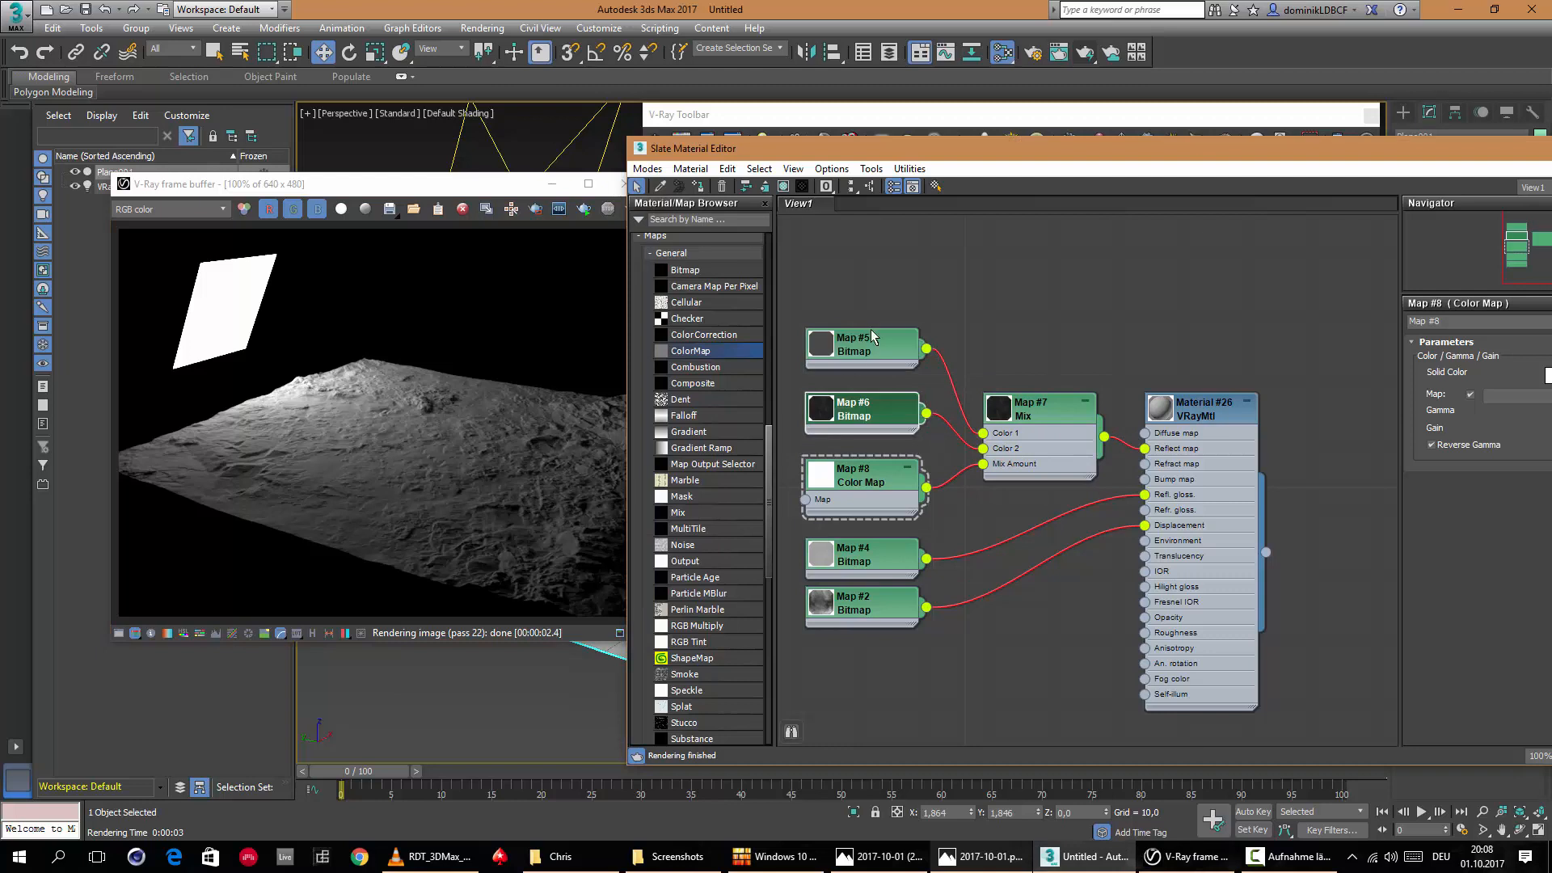
{"action": "left_click", "coordinate": [1063, 425]}
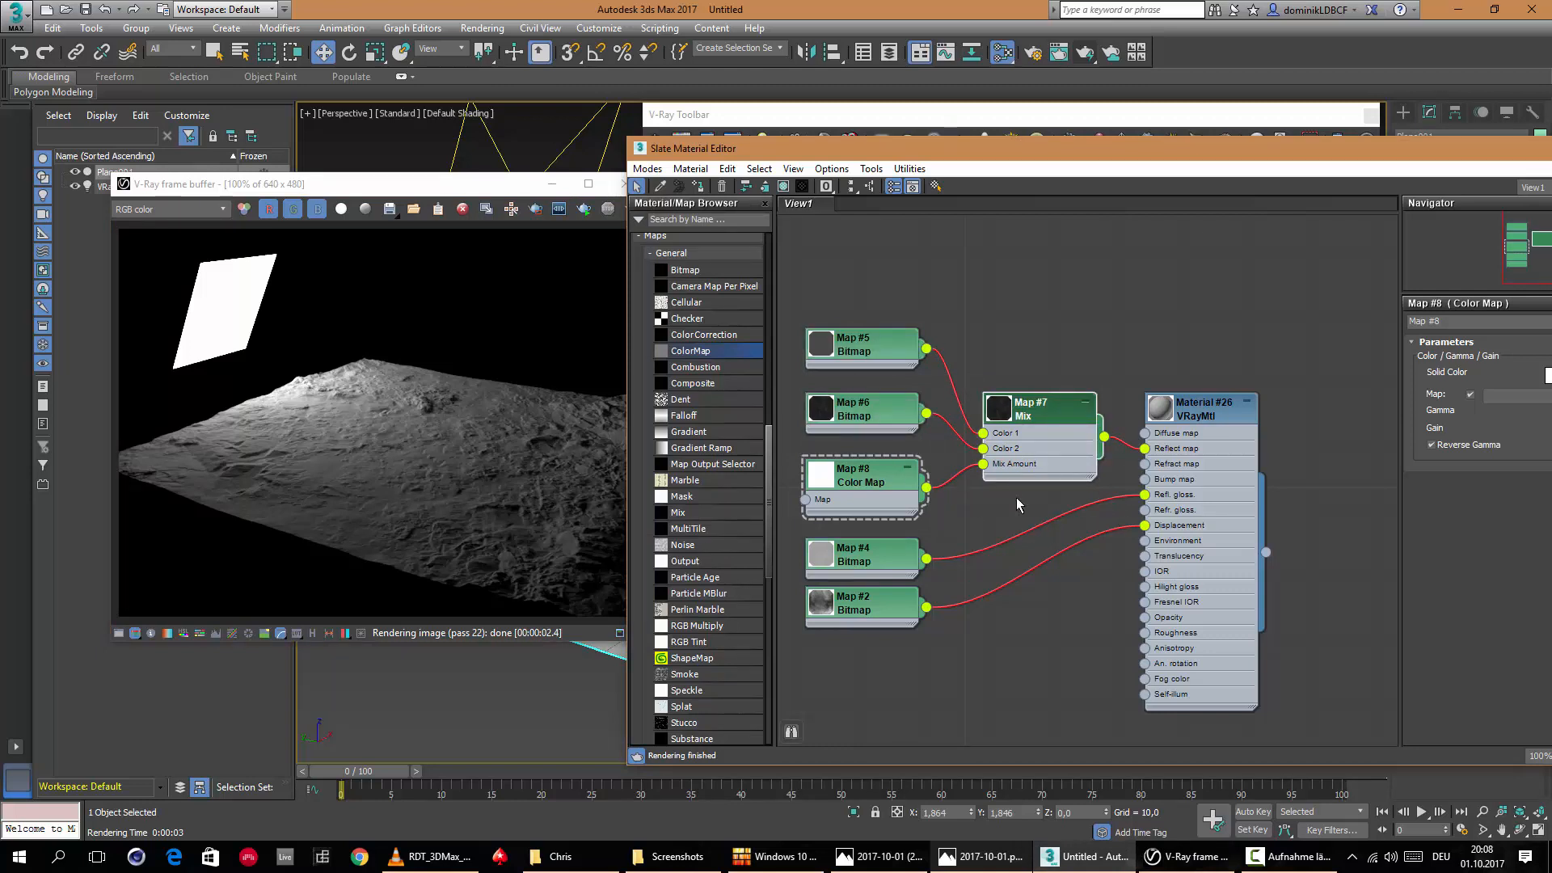
{"action": "left_click", "coordinate": [862, 483]}
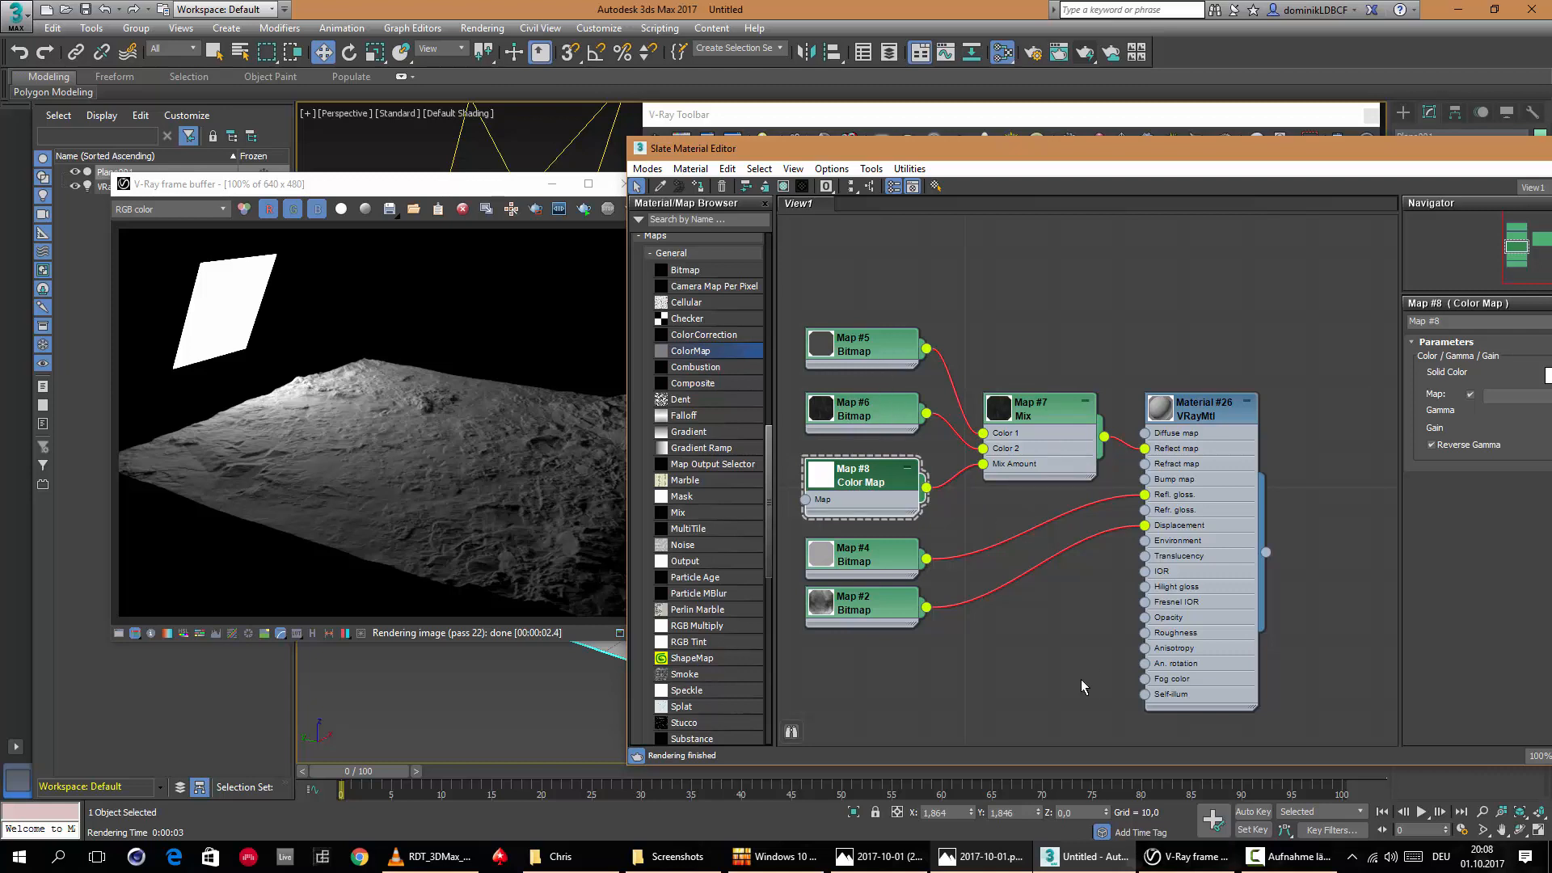
{"action": "left_click", "coordinate": [1289, 857]}
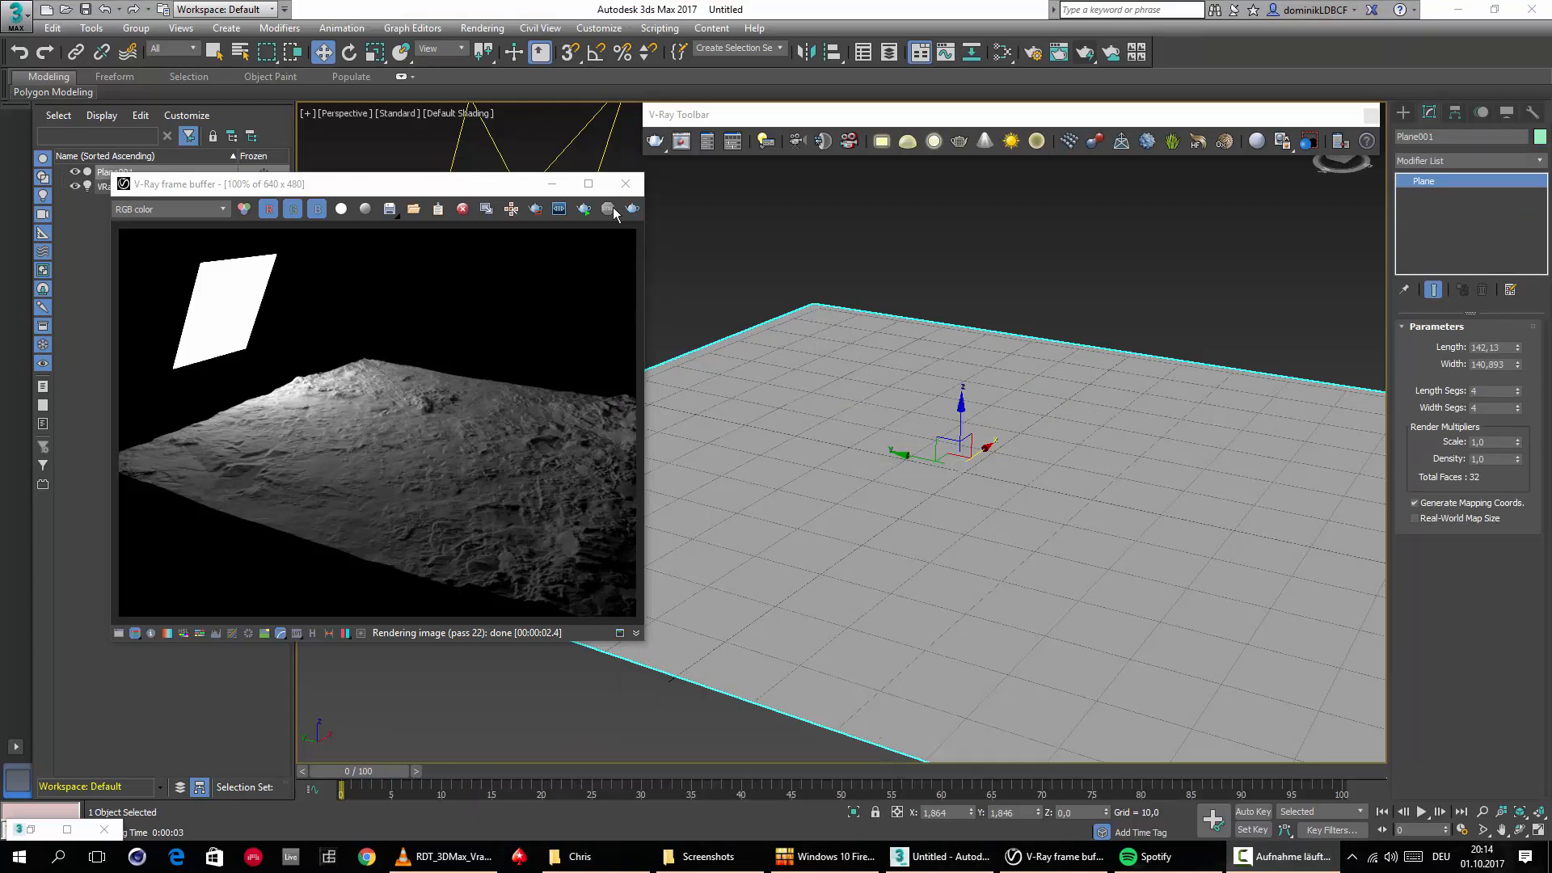
Deselect the plane, reopen the material editor and add a Bitmap map loaded with Rock_04__BUMP_8k.jpg below the other nodes.
{"action": "left_click", "coordinate": [578, 702]}
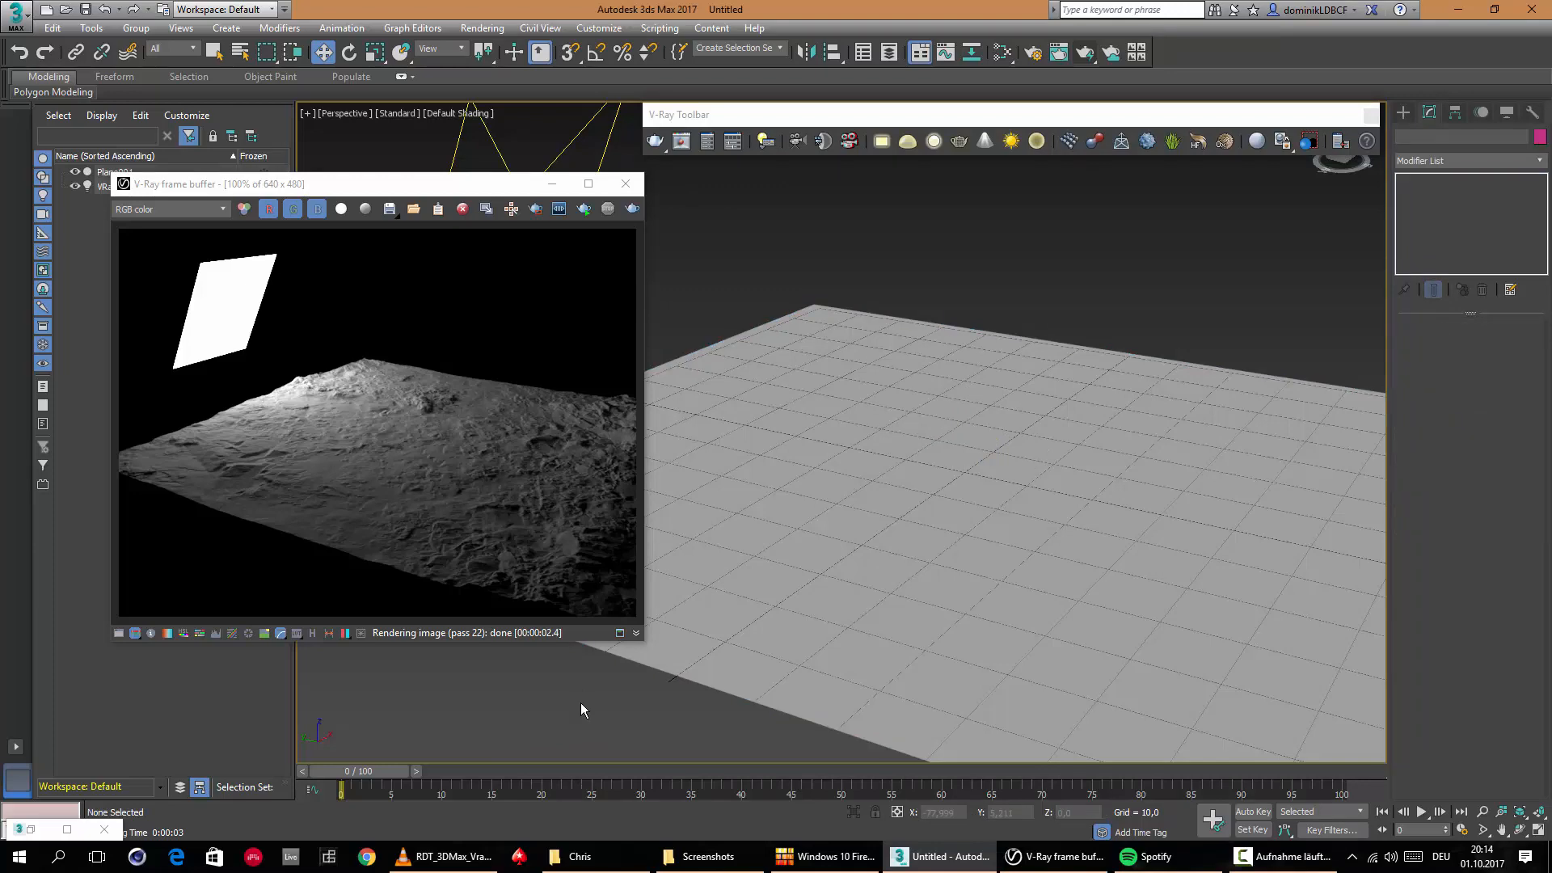
{"action": "key", "text": "m"}
{"action": "scroll", "coordinate": [453, 388], "scroll_direction": "up", "scroll_amount": 3}
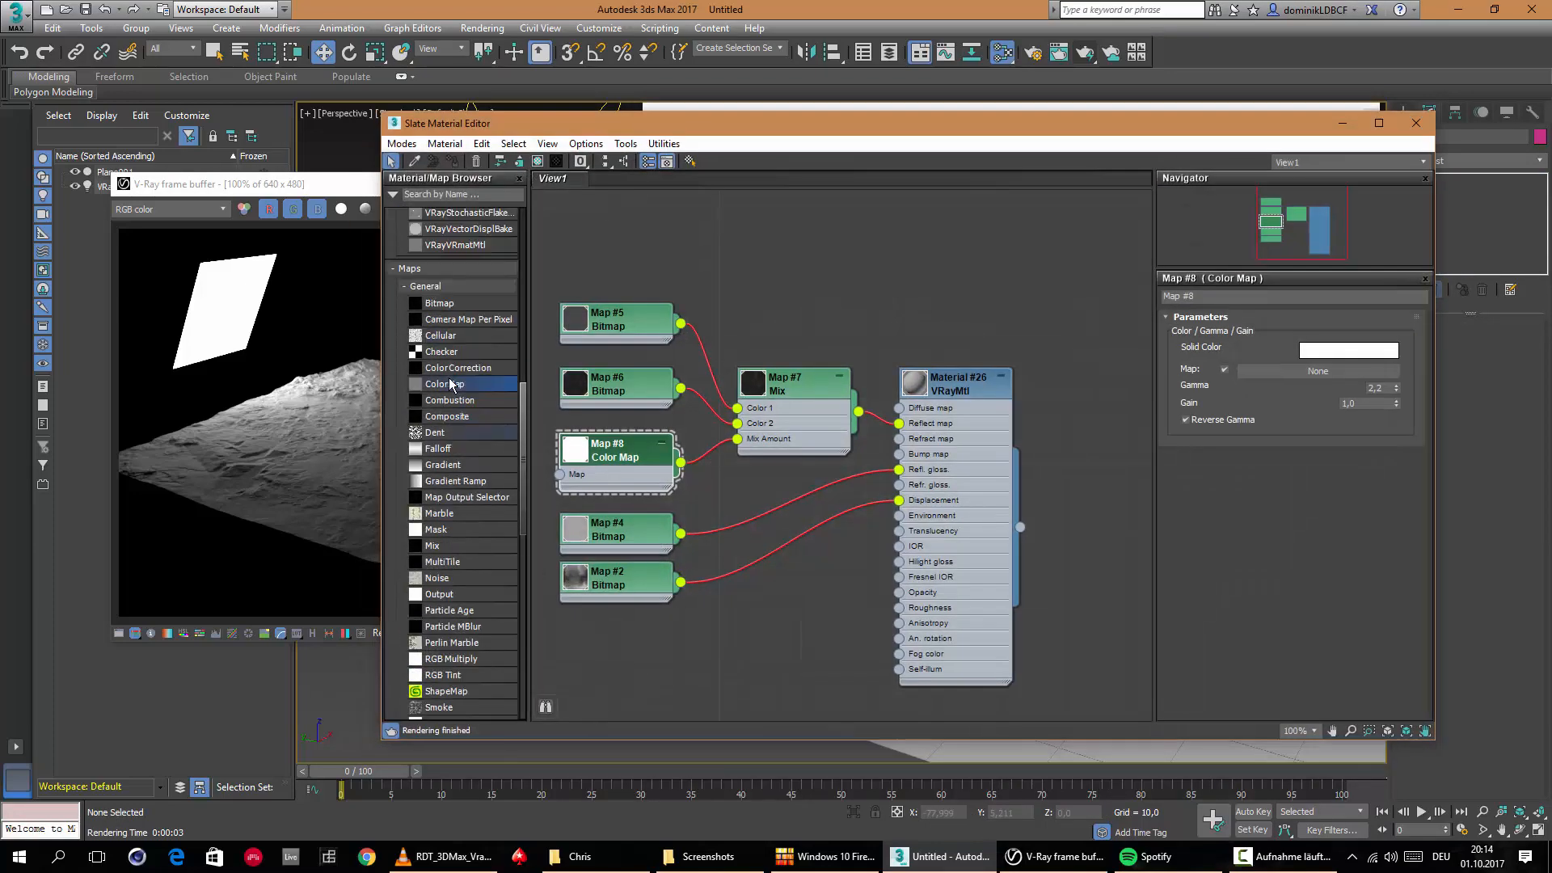
{"action": "left_click", "coordinate": [444, 306]}
{"action": "left_click", "coordinate": [600, 666]}
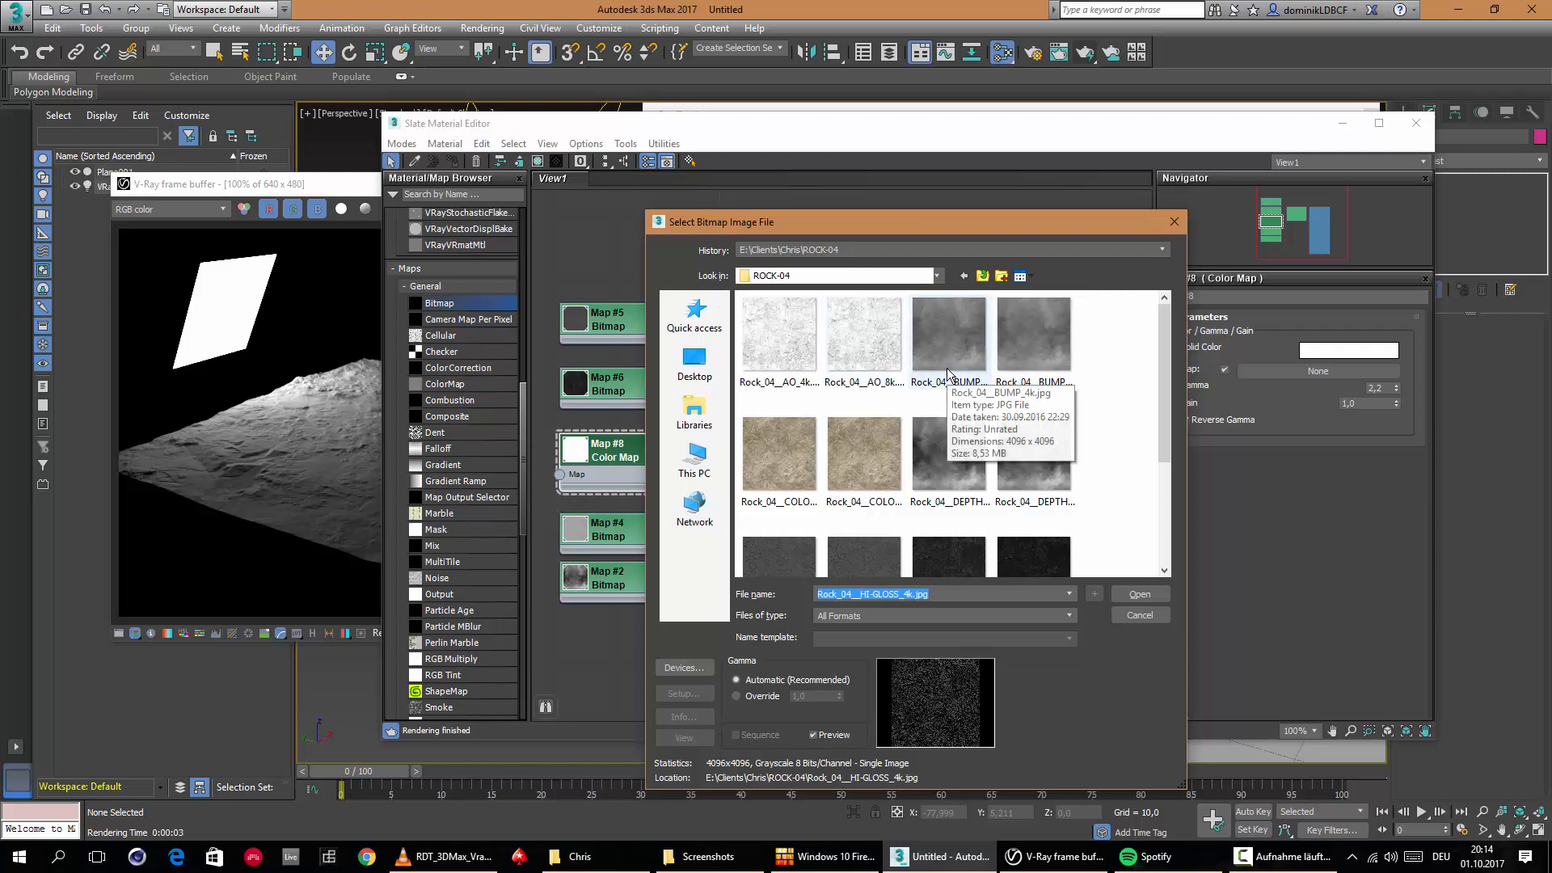
{"action": "left_click", "coordinate": [1036, 358]}
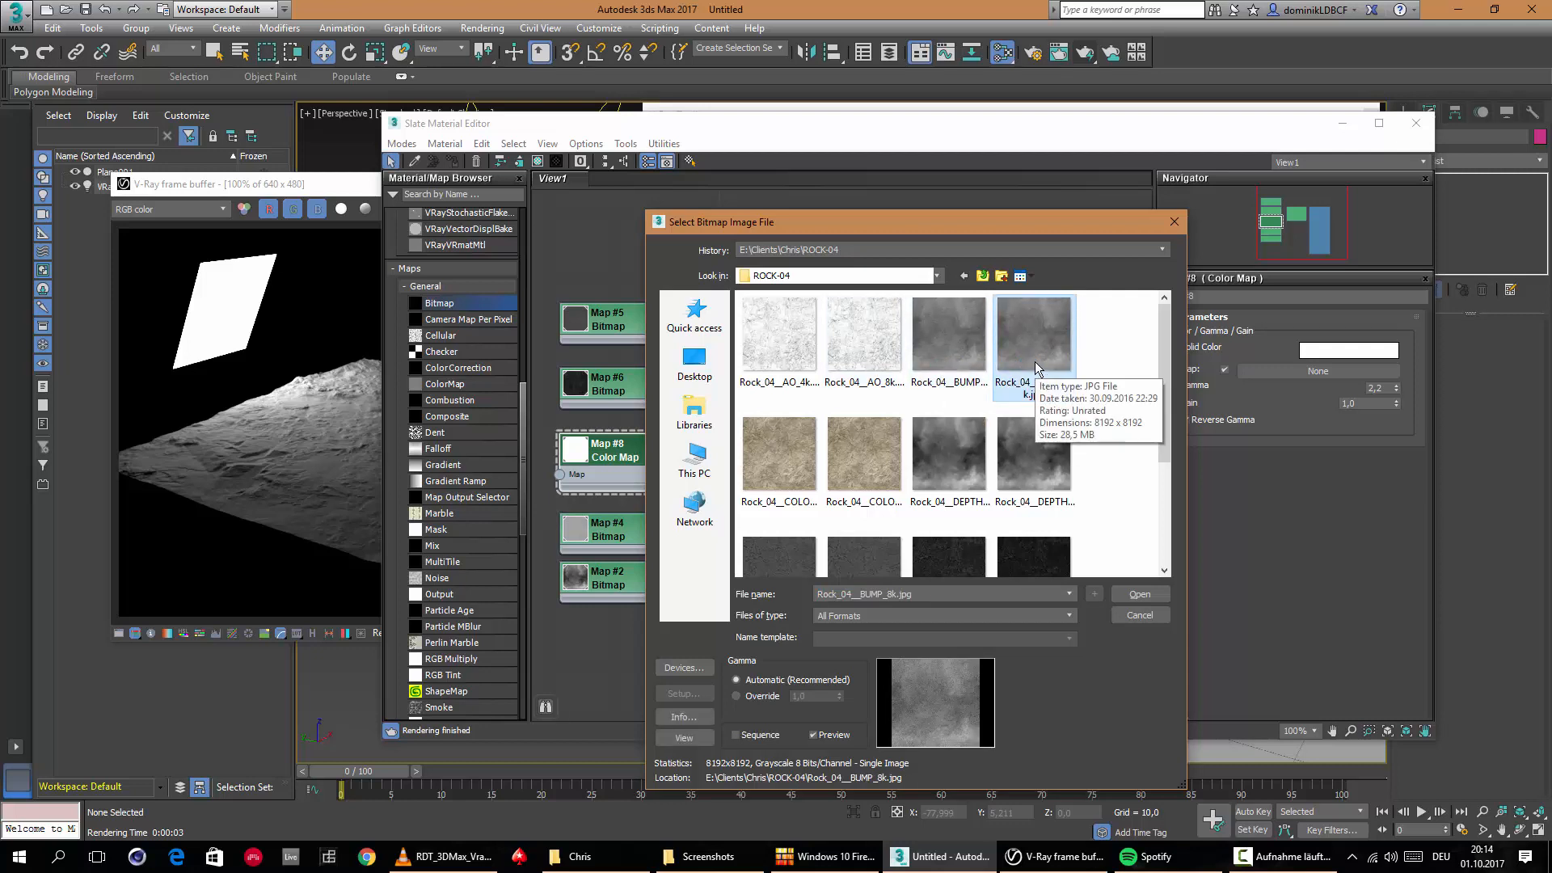
{"action": "left_click", "coordinate": [1140, 595]}
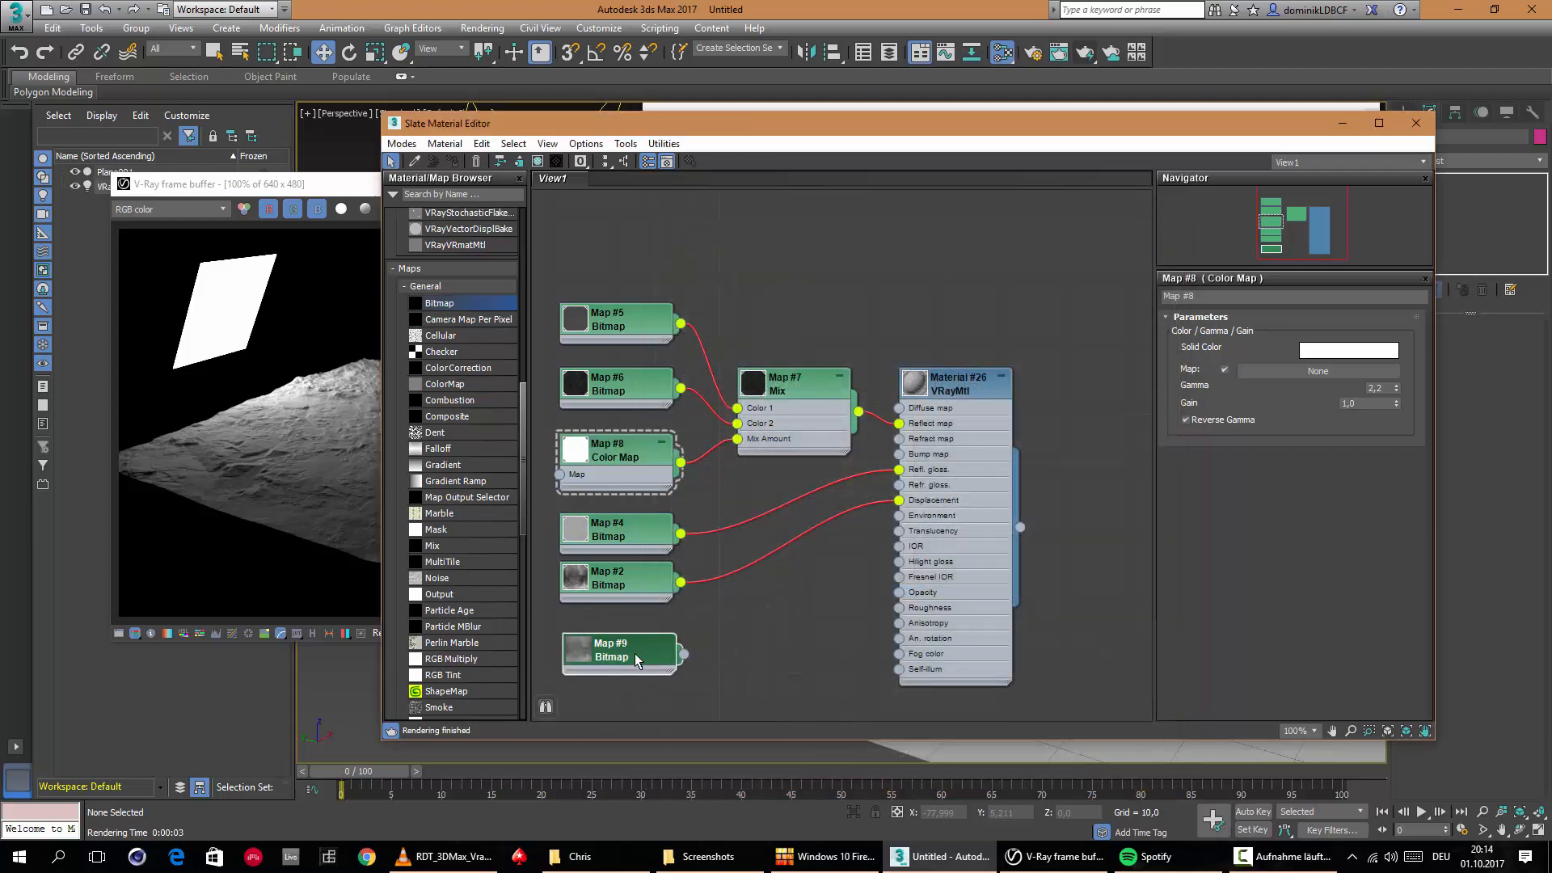
Align the new bump bitmap node with the column and rename it "Bump".
{"action": "left_click_drag", "start_coordinate": [627, 655], "coordinate": [626, 653]}
{"action": "double_click", "coordinate": [622, 649]}
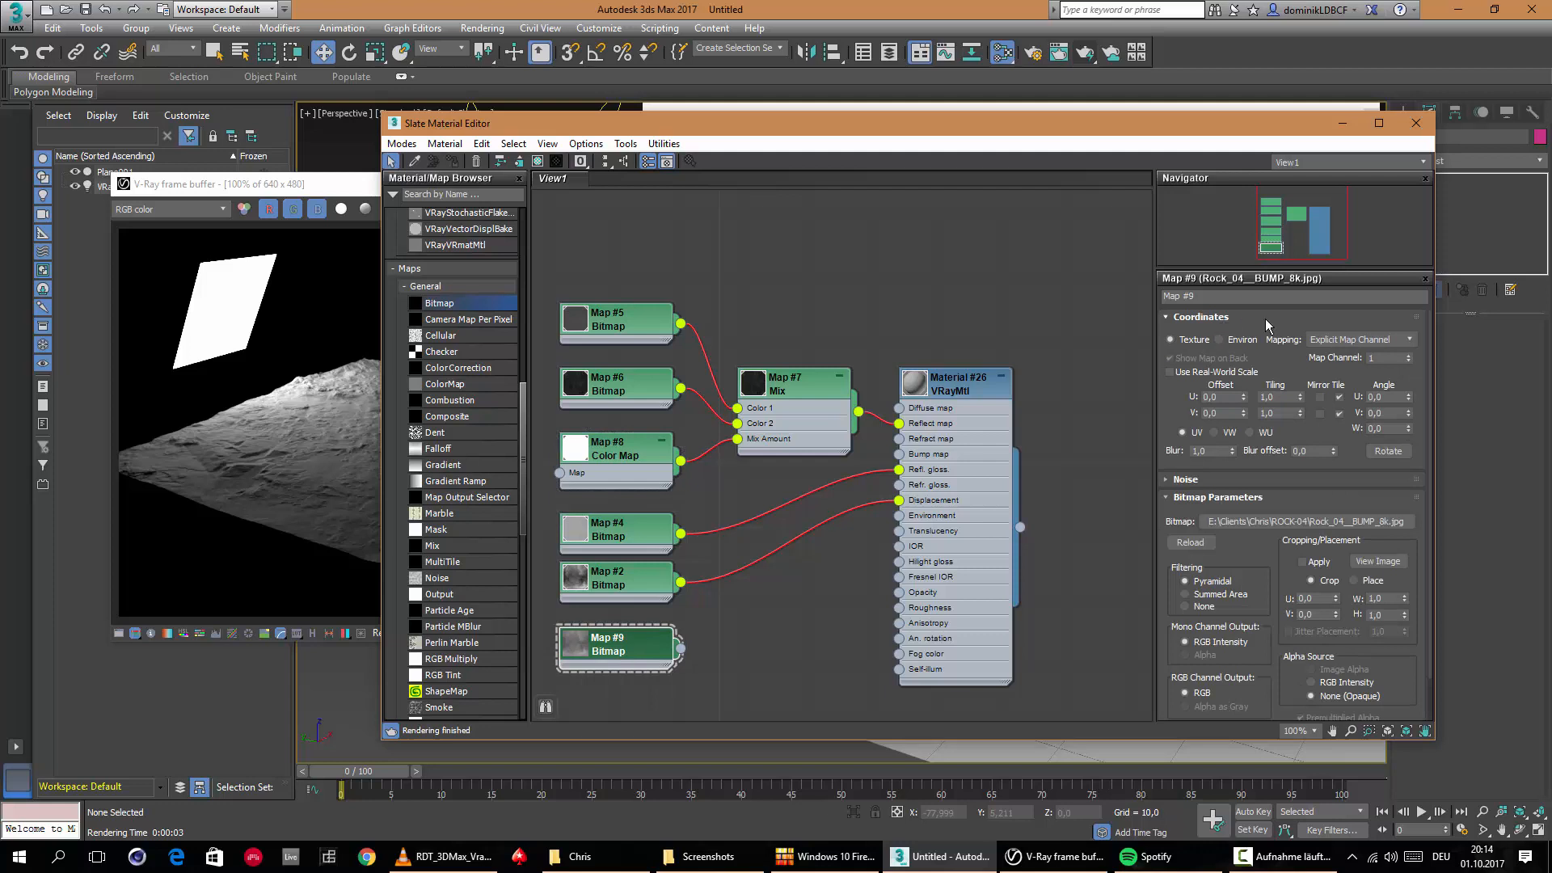
{"action": "left_click", "coordinate": [1223, 295]}
{"action": "type", "text": "Bump"}
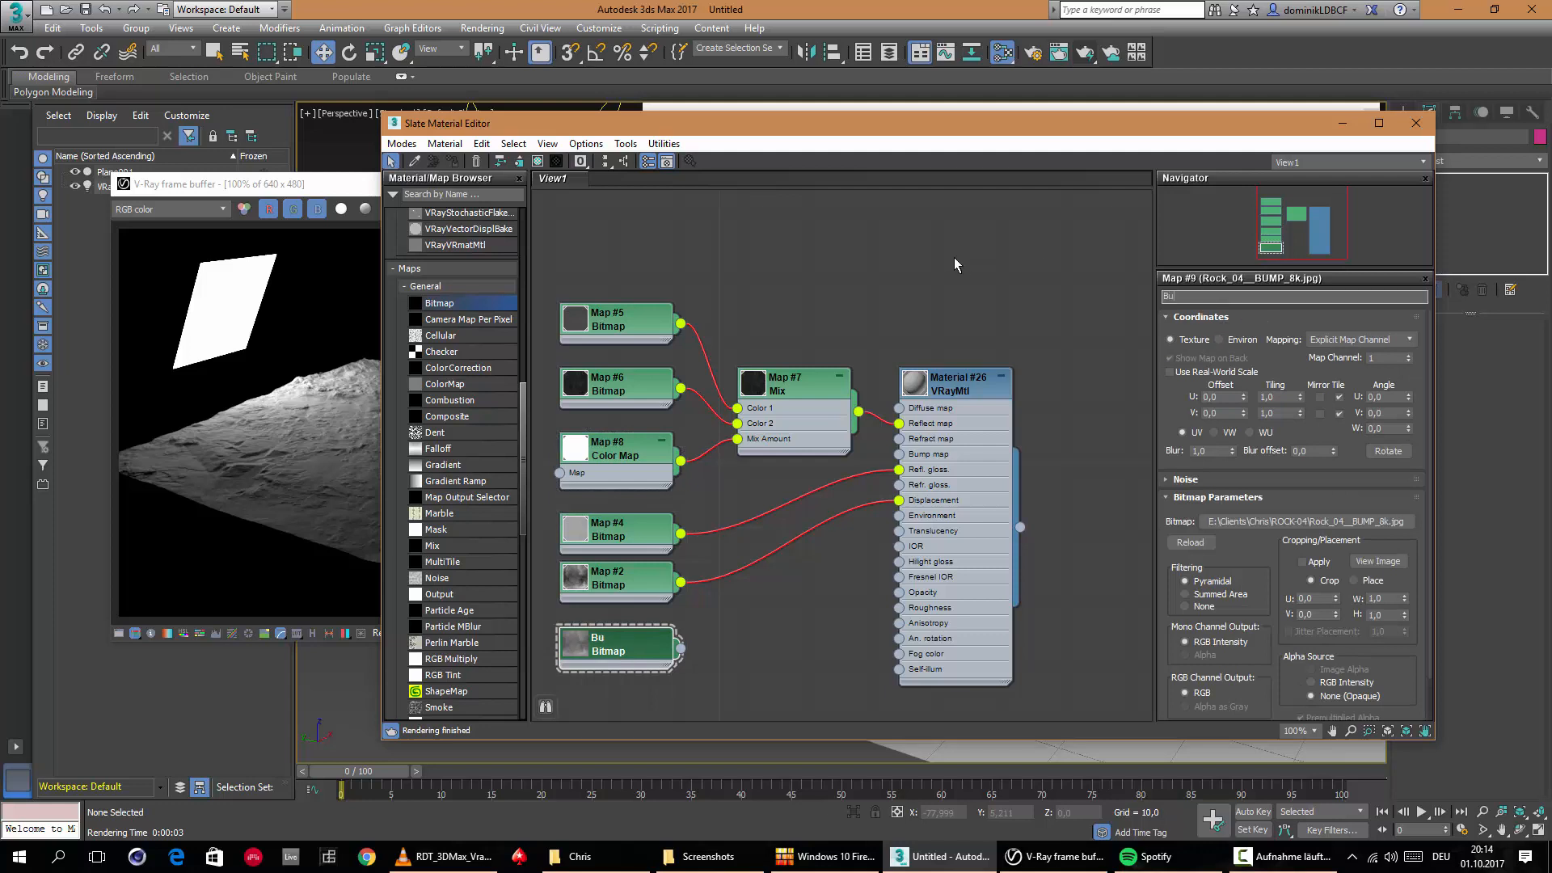
{"action": "key", "text": "Return"}
Enlarge the preview of the bitmap feeding the Mix's Color 1 and open its parameters.
{"action": "left_click", "coordinate": [623, 325]}
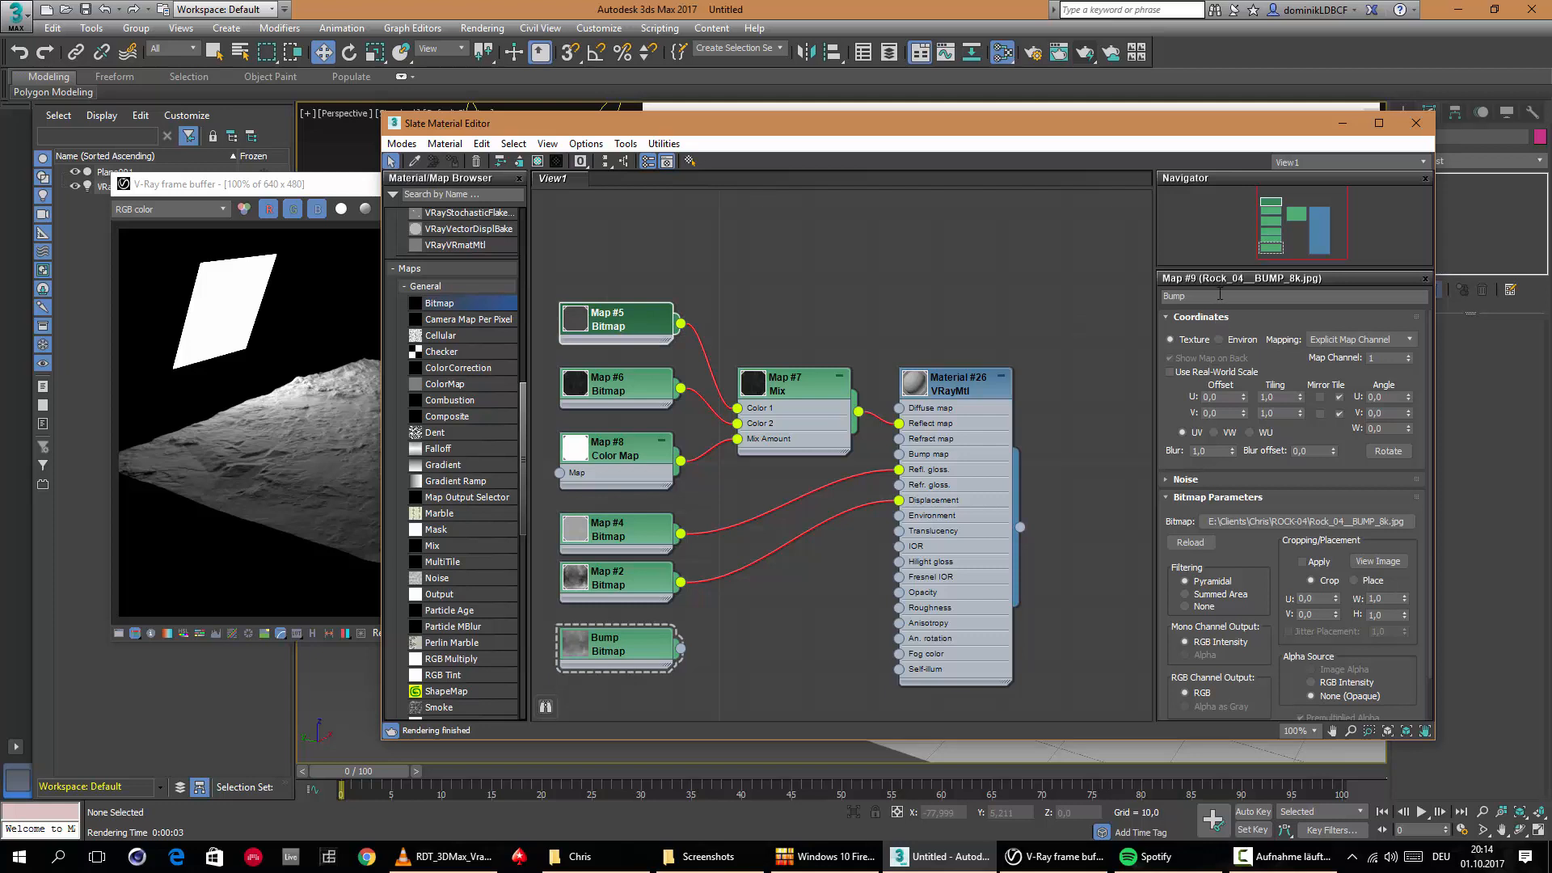
{"action": "double_click", "coordinate": [587, 321]}
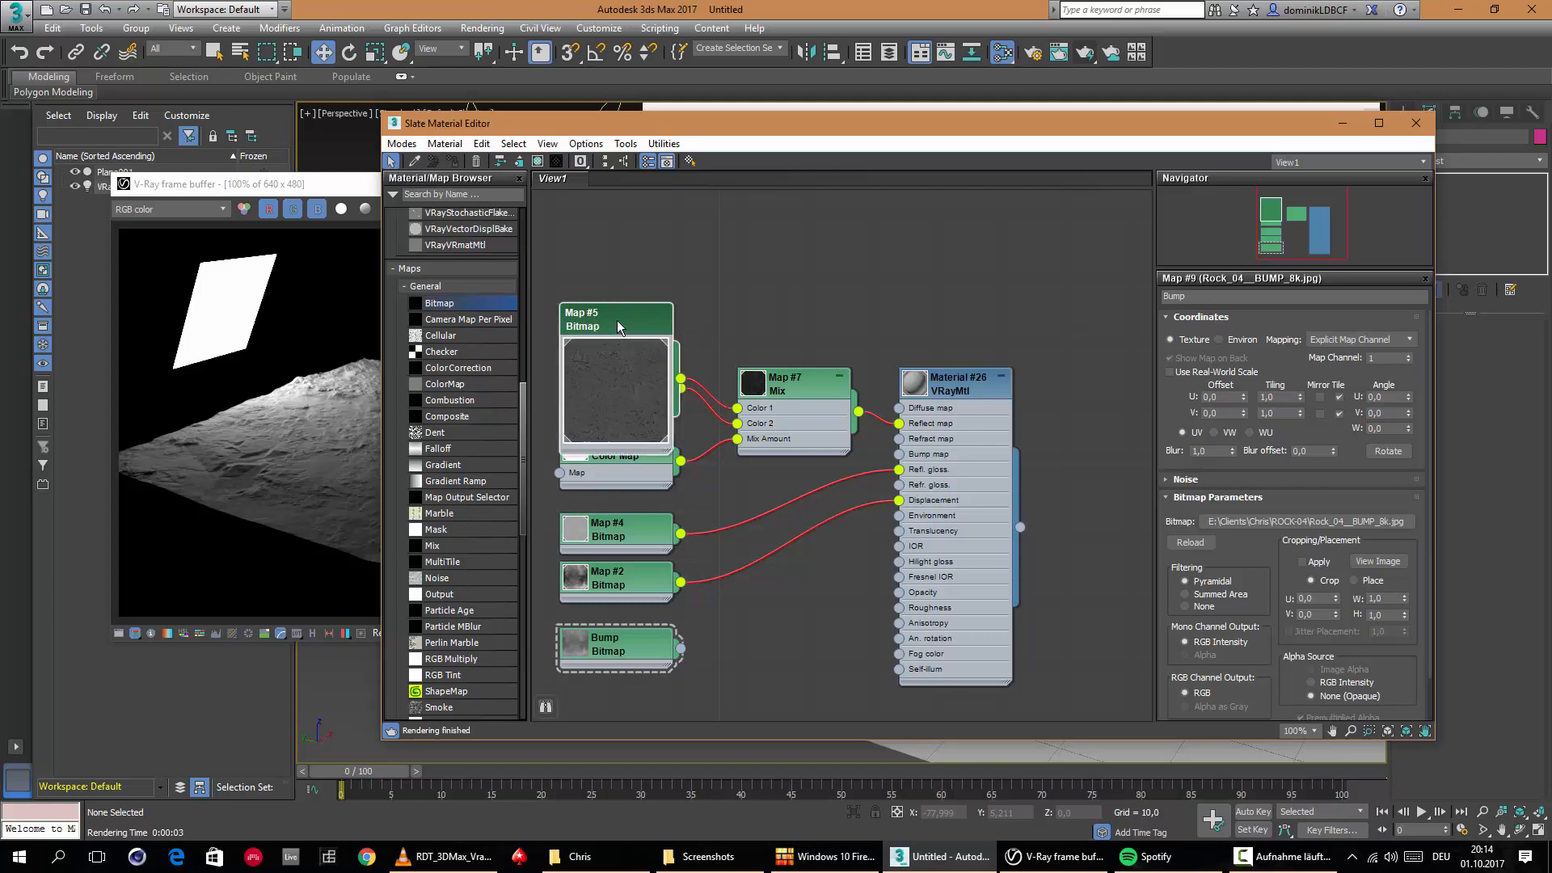
{"action": "left_click", "coordinate": [619, 349]}
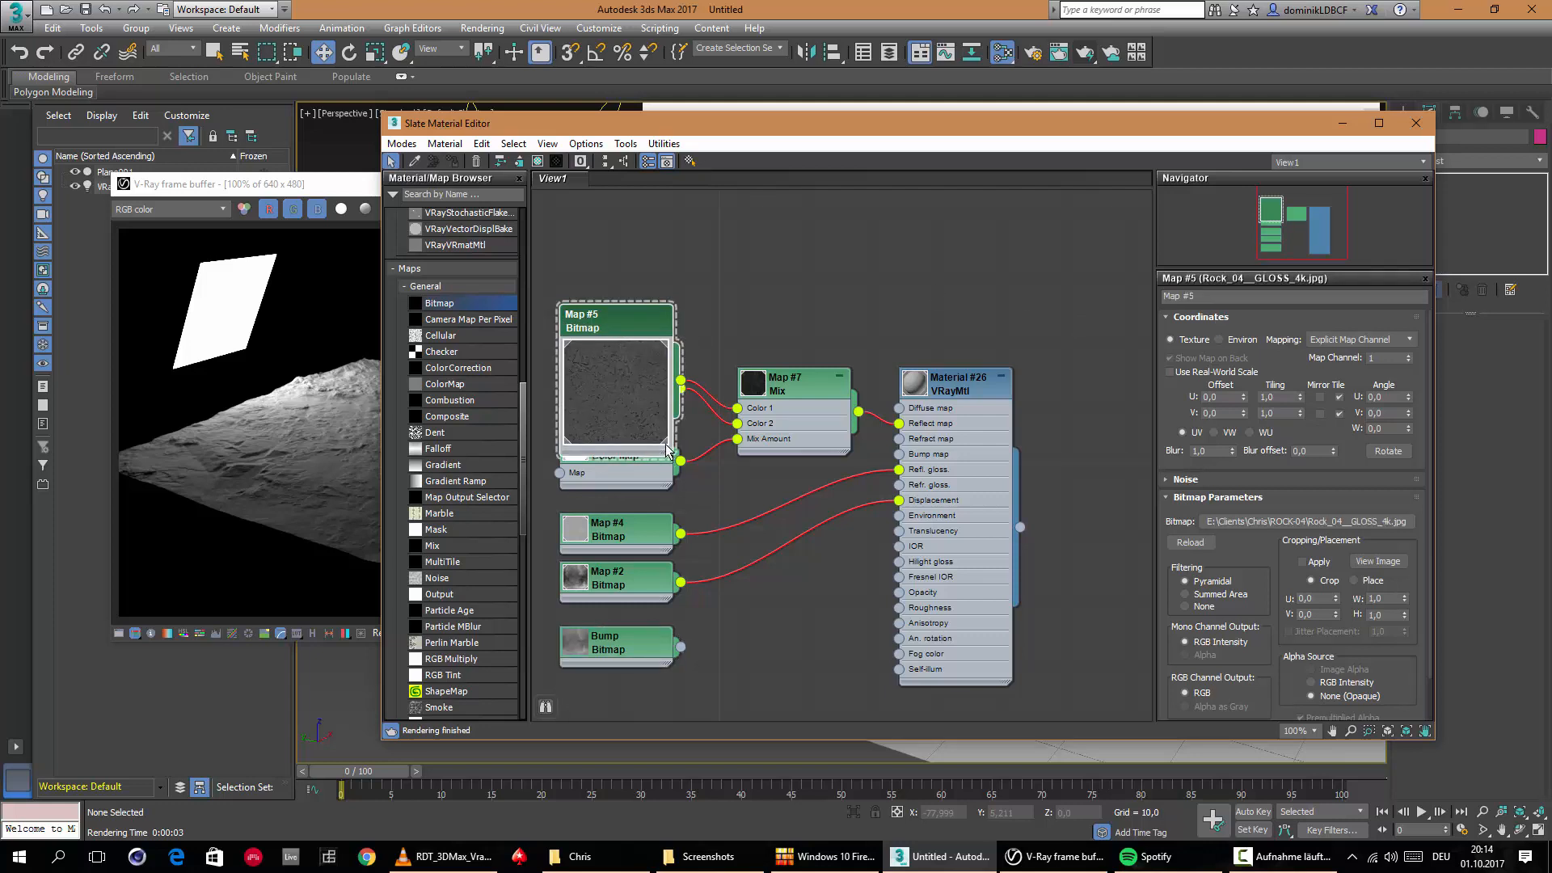
{"action": "left_click_drag", "start_coordinate": [670, 457], "coordinate": [674, 461]}
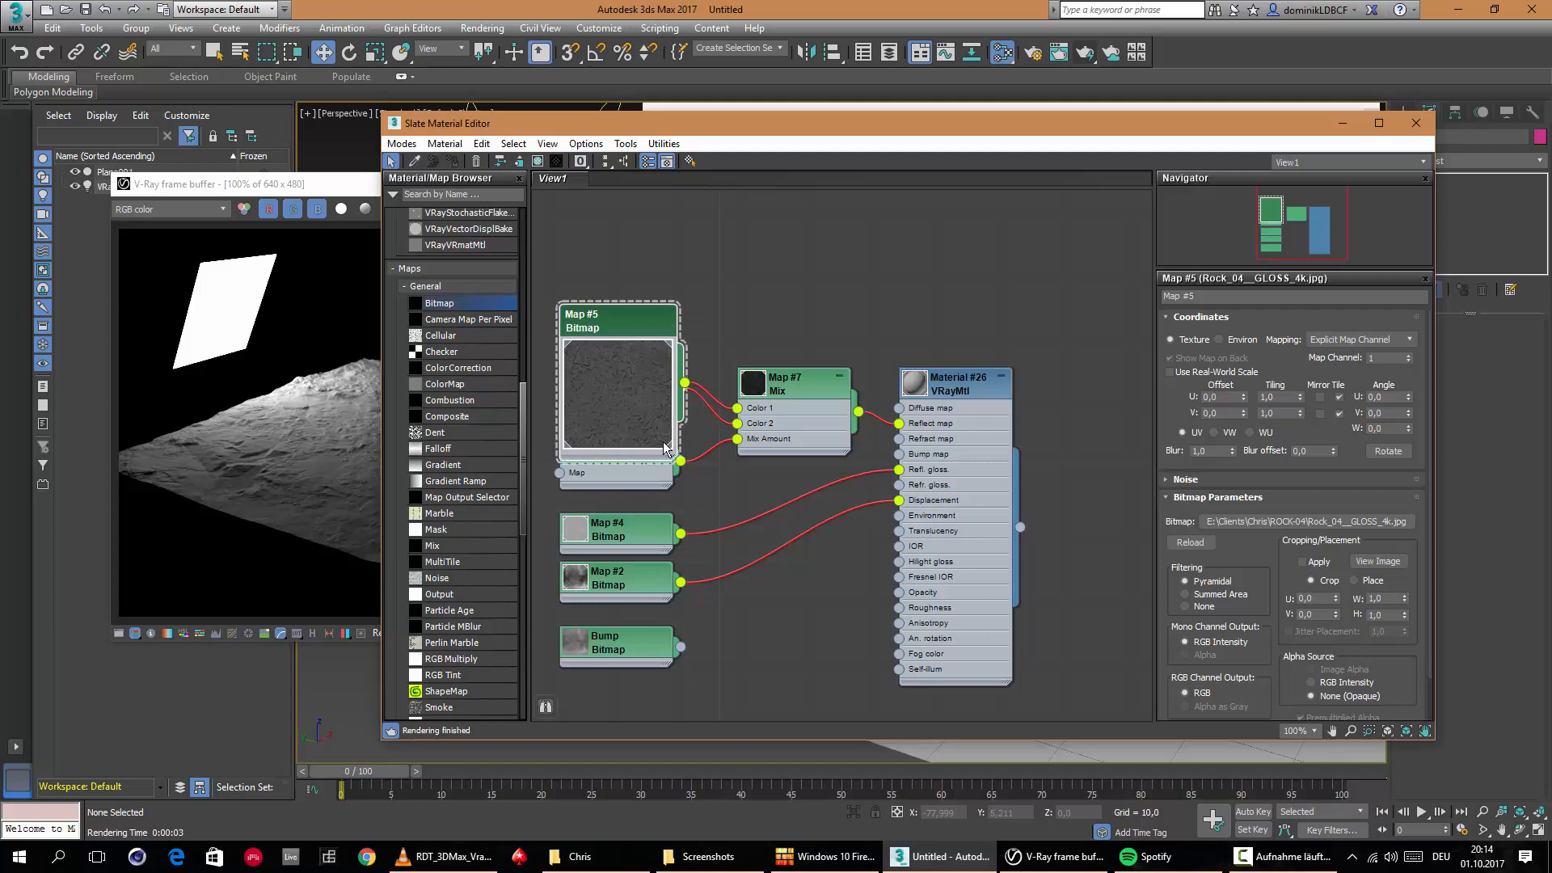
{"action": "left_click_drag", "start_coordinate": [683, 381], "coordinate": [732, 340]}
{"action": "left_click", "coordinate": [623, 369]}
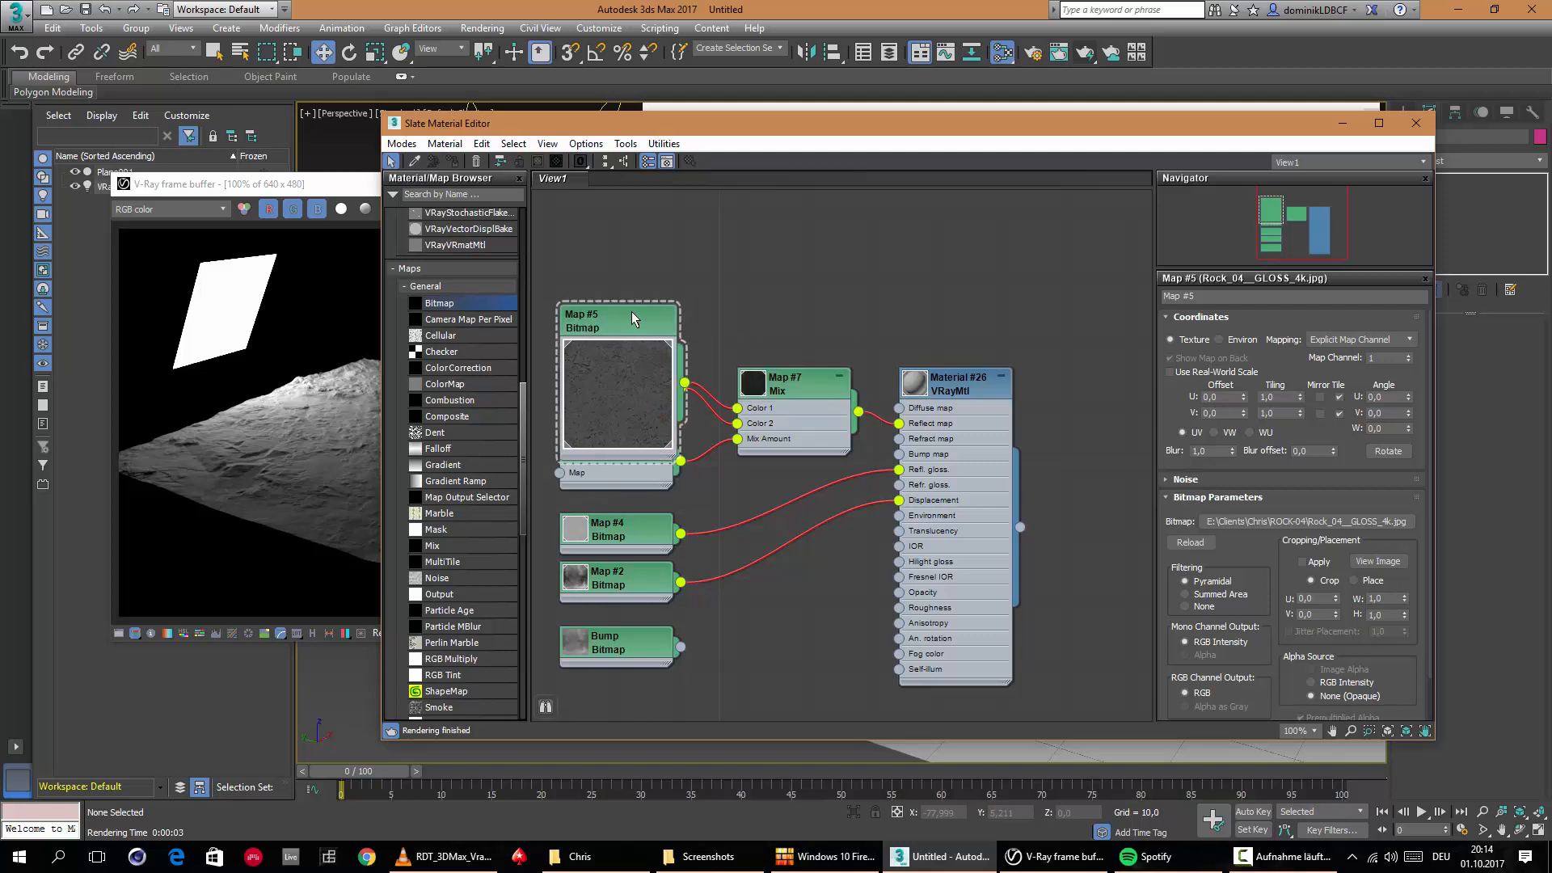
Move the gloss bitmap node clear above the hi-gloss bitmap, collapse its preview and realign it with the column.
{"action": "left_click_drag", "start_coordinate": [627, 323], "coordinate": [638, 207]}
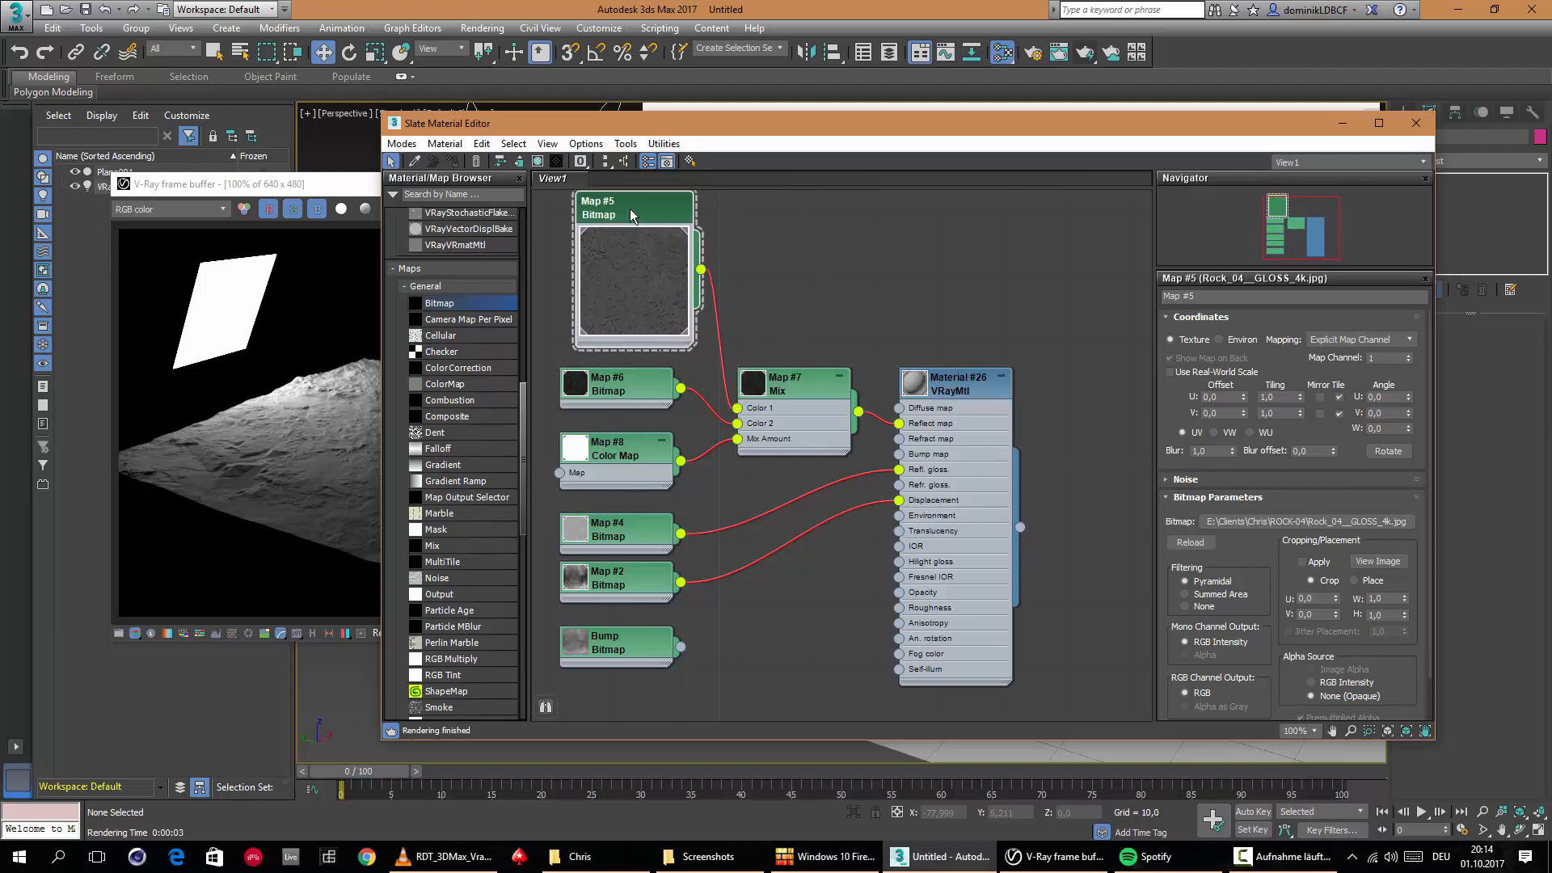
{"action": "mouse_move", "coordinate": [685, 328]}
{"action": "left_mouse_down"}
{"action": "mouse_move", "coordinate": [656, 277]}
{"action": "mouse_move", "coordinate": [669, 328]}
{"action": "left_mouse_up"}
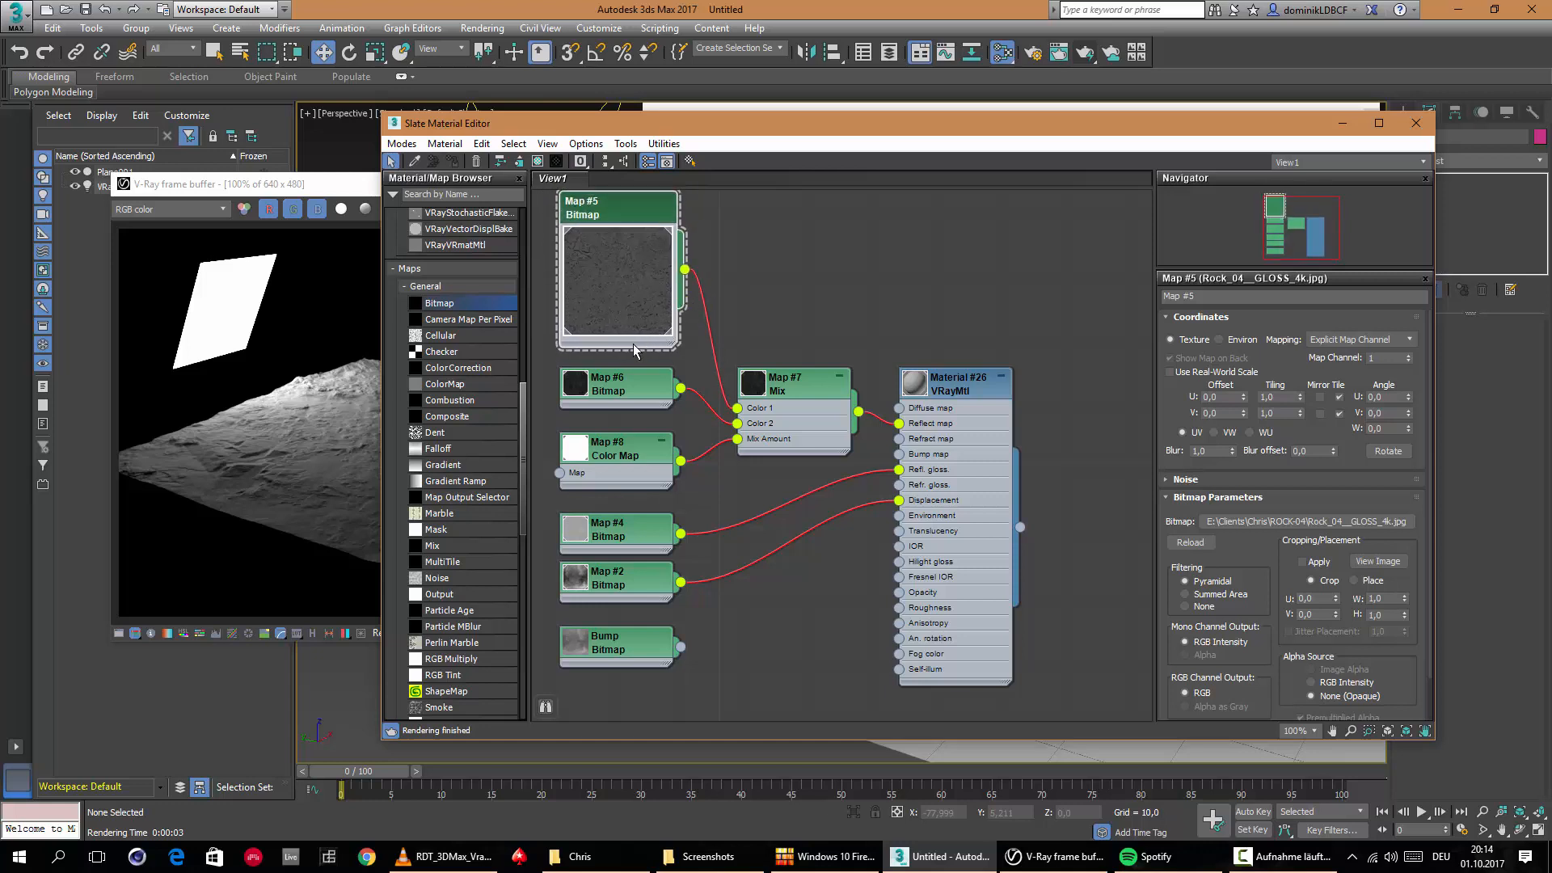
{"action": "double_click", "coordinate": [570, 333]}
{"action": "left_click_drag", "start_coordinate": [632, 225], "coordinate": [635, 321]}
Check the gloss bitmap's source file in its parameters and rename the map "Normal Gloss".
{"action": "scroll", "coordinate": [1221, 544], "scroll_direction": "down", "scroll_amount": 1}
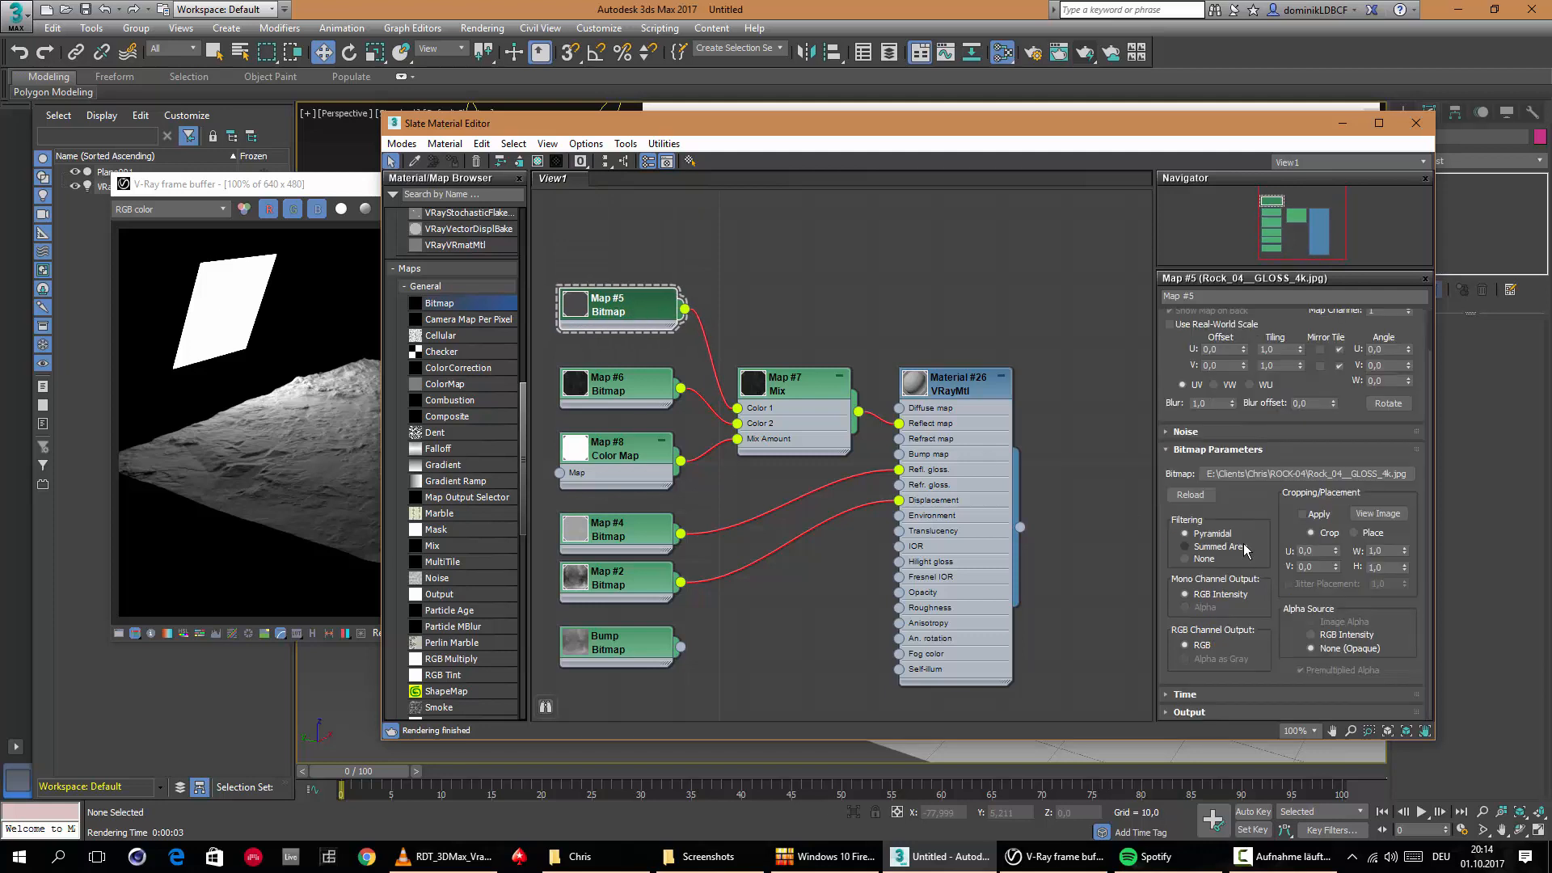
{"action": "scroll", "coordinate": [1261, 524], "scroll_direction": "up", "scroll_amount": 1}
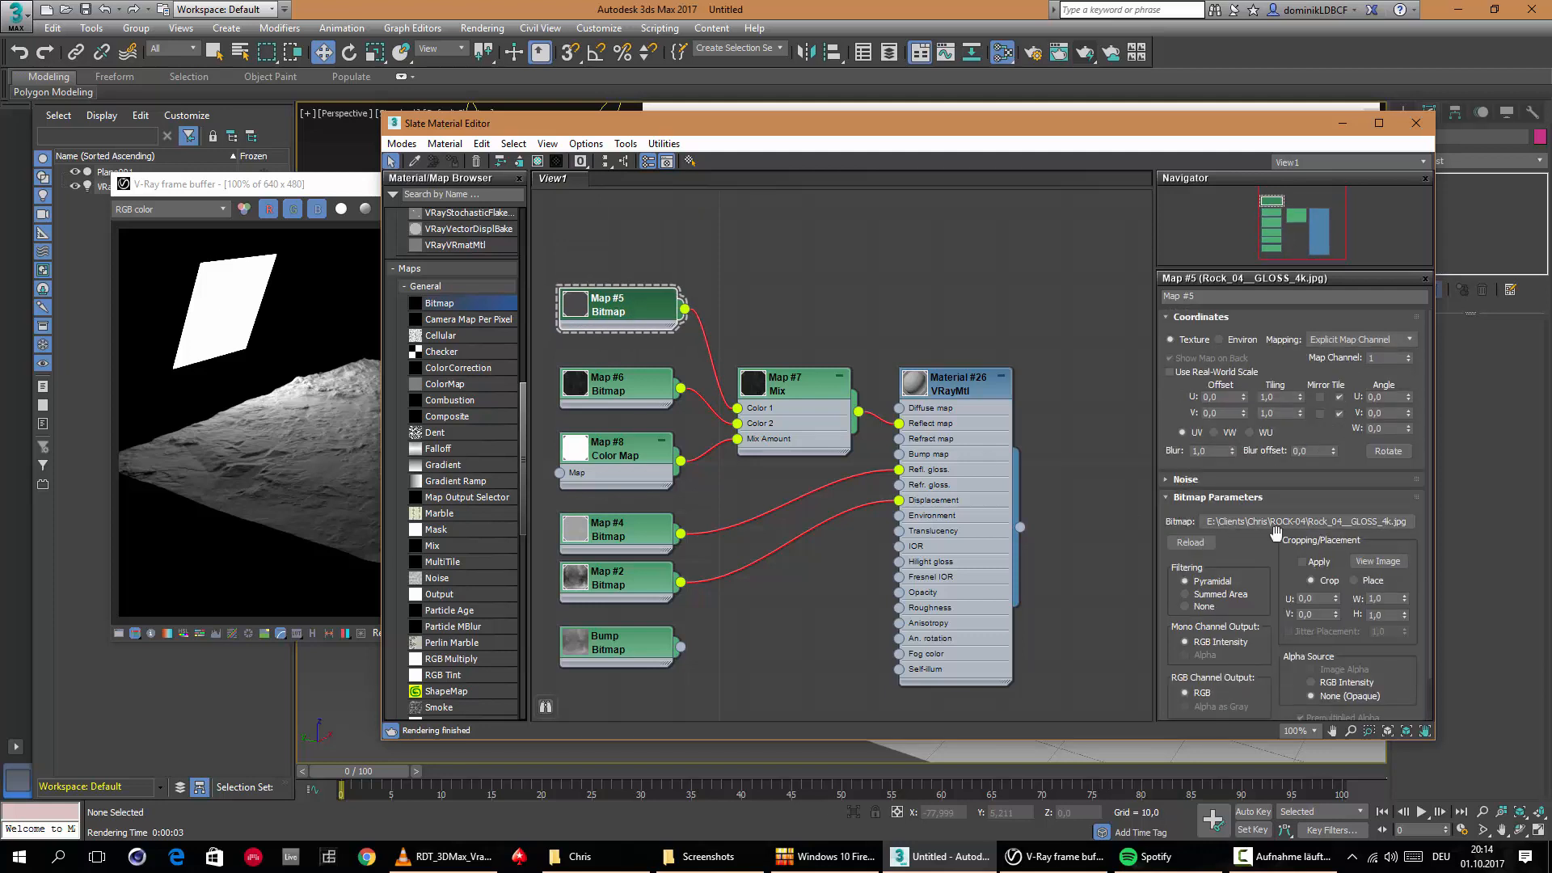
{"action": "left_click", "coordinate": [1228, 301]}
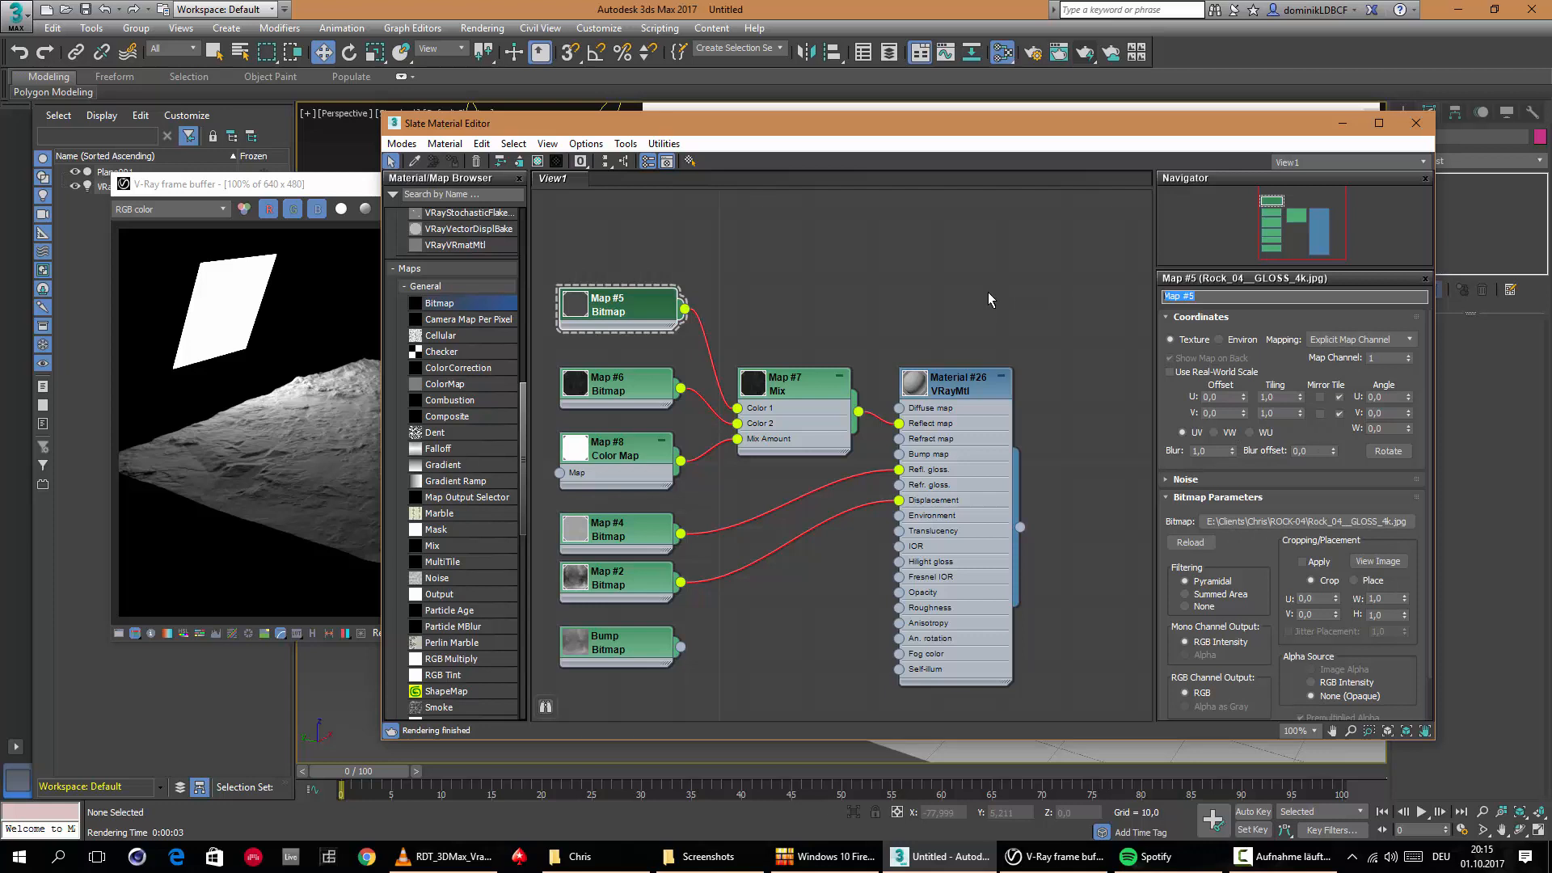
{"action": "type", "text": "Normal Gloss"}
Try to rename the hi-gloss bitmap "Hi Gloss".
{"action": "left_click", "coordinate": [1237, 297]}
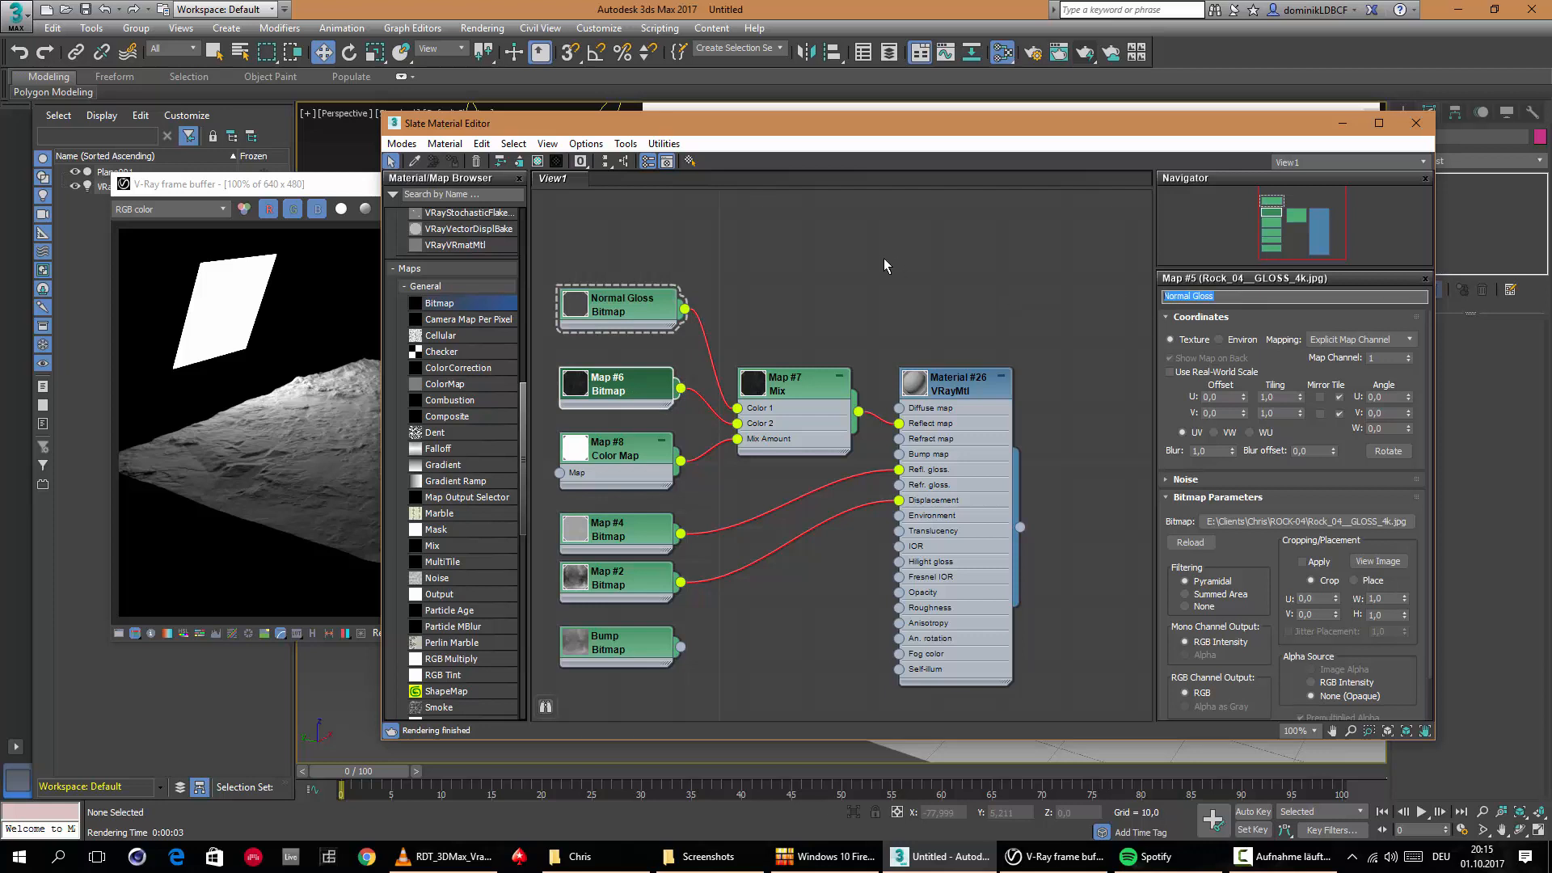
{"action": "type", "text": "Hi Gloss"}
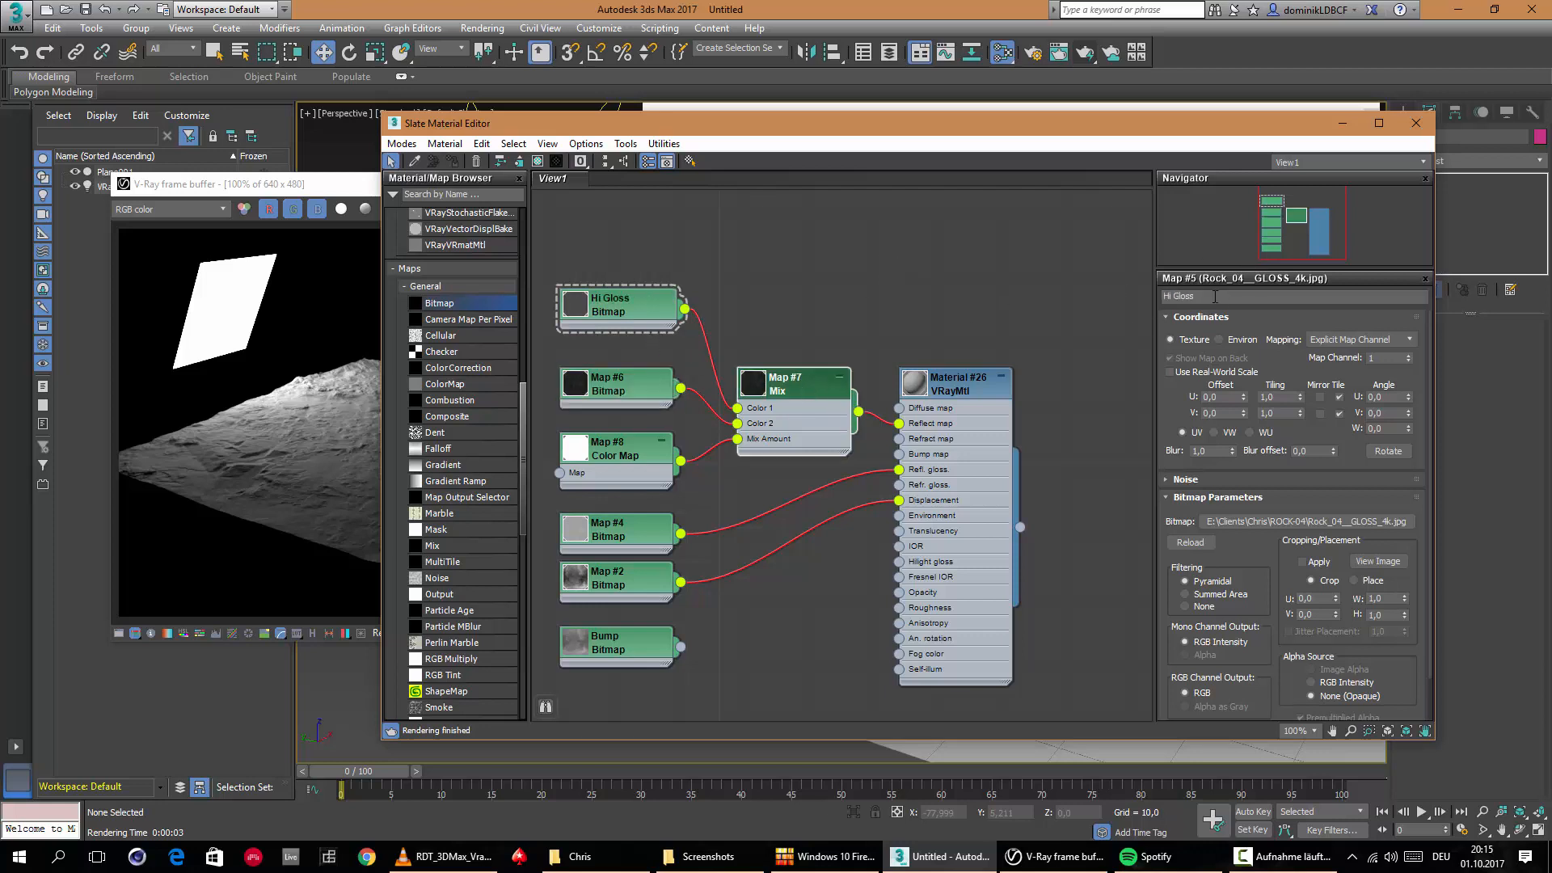
Open the Mix map's parameters and rename it "Gloss Mix".
{"action": "left_click", "coordinate": [803, 394]}
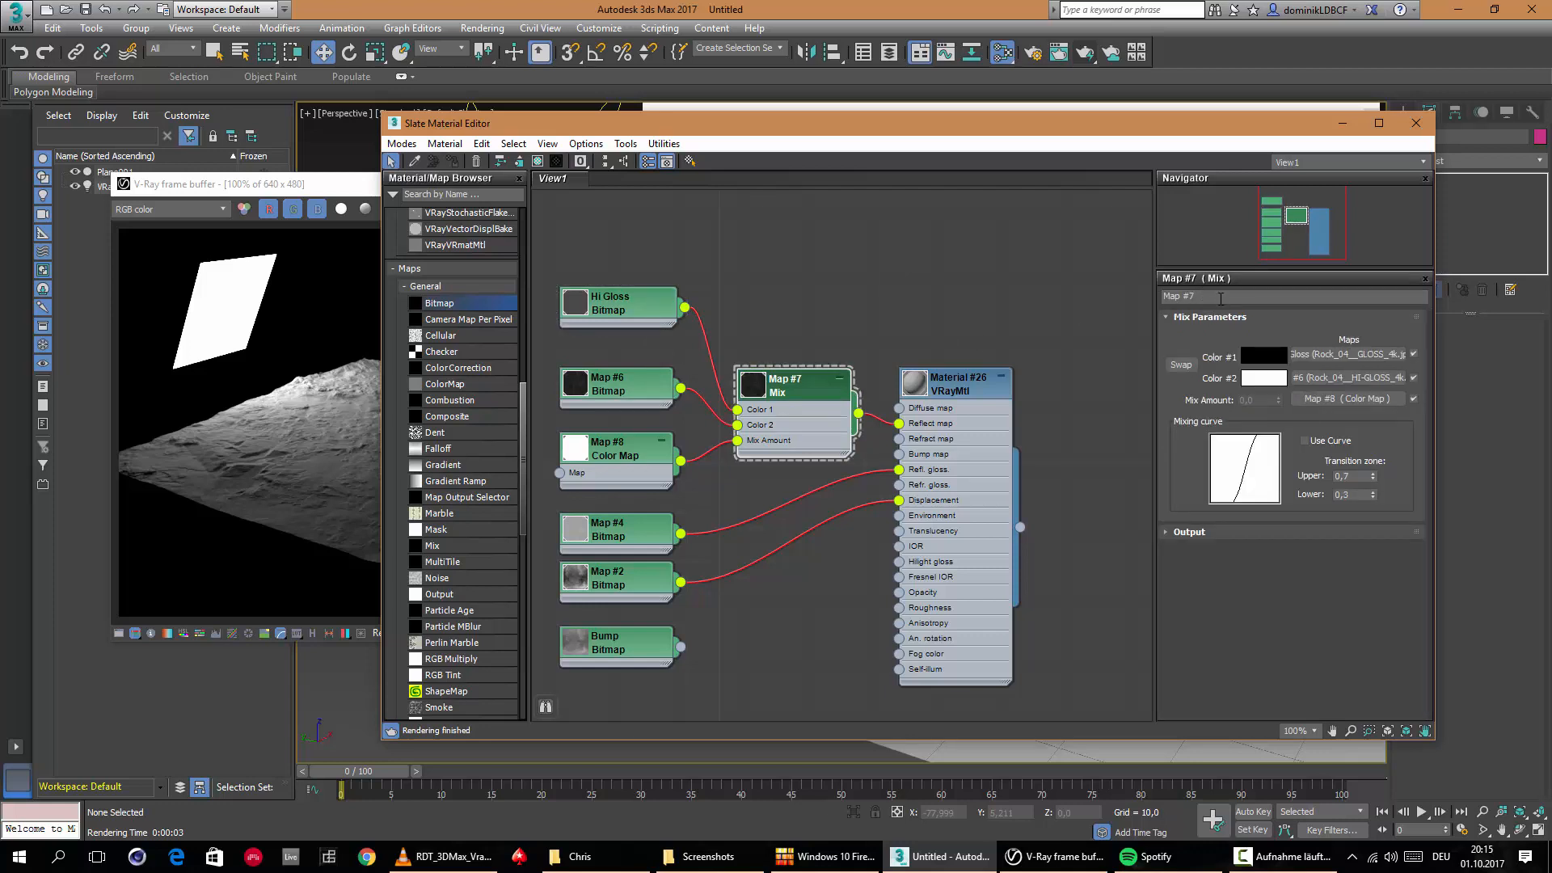
{"action": "left_click", "coordinate": [1221, 297]}
{"action": "type", "text": "Glo"}
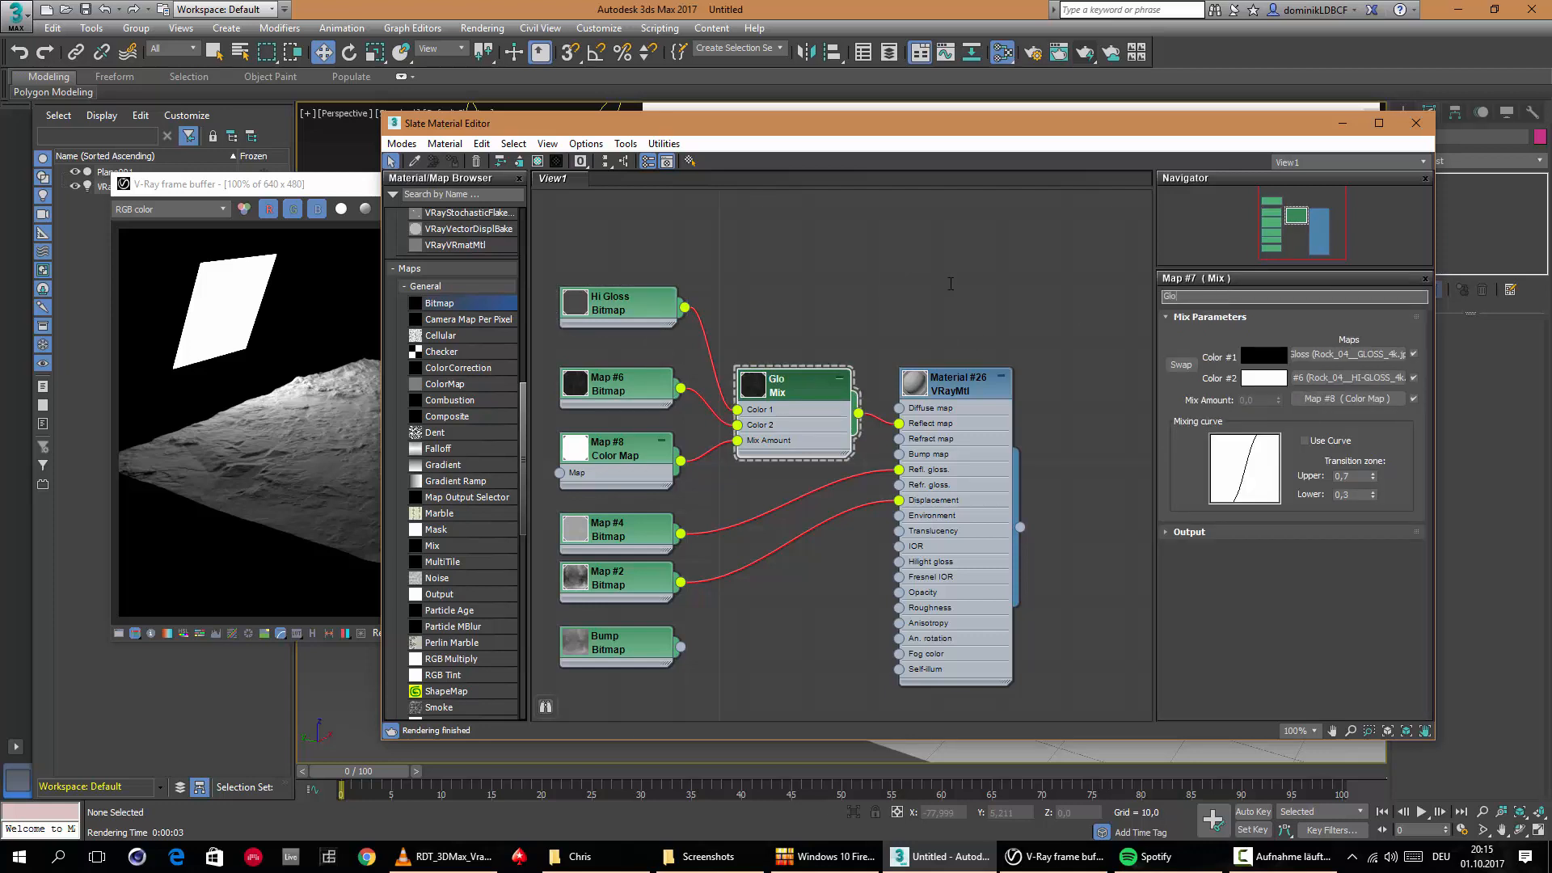
{"action": "type", "text": "ss Mix"}
{"action": "key", "text": "Return"}
Open the Rock_04__GLOSS_4k bitmap feeding Color 1 and restore its name to "Normal Gloss".
{"action": "double_click", "coordinate": [645, 305]}
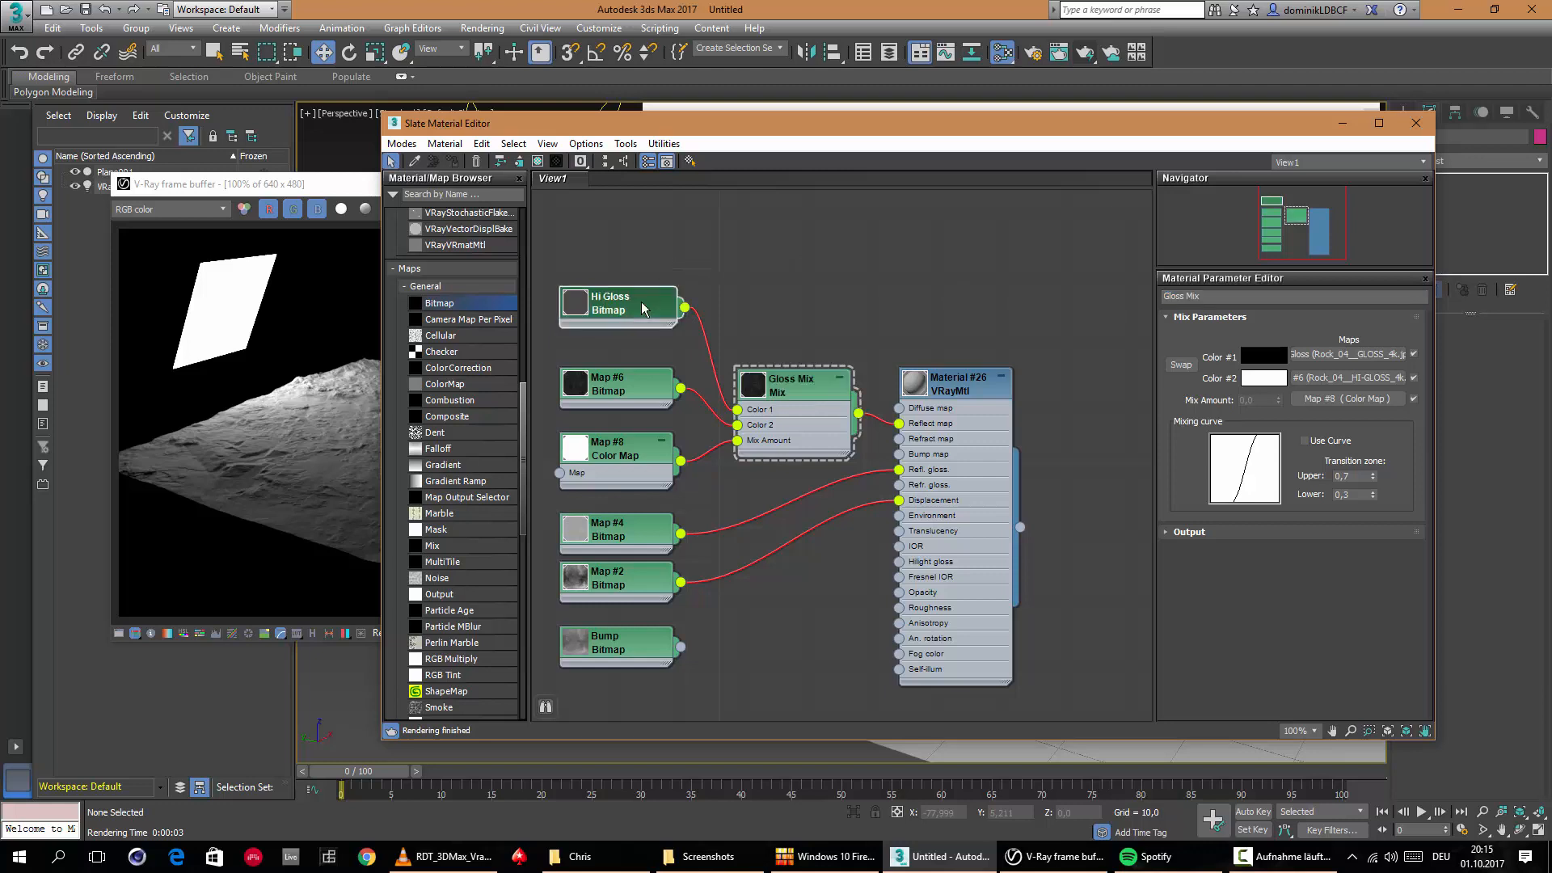
{"action": "type", "text": "No"}
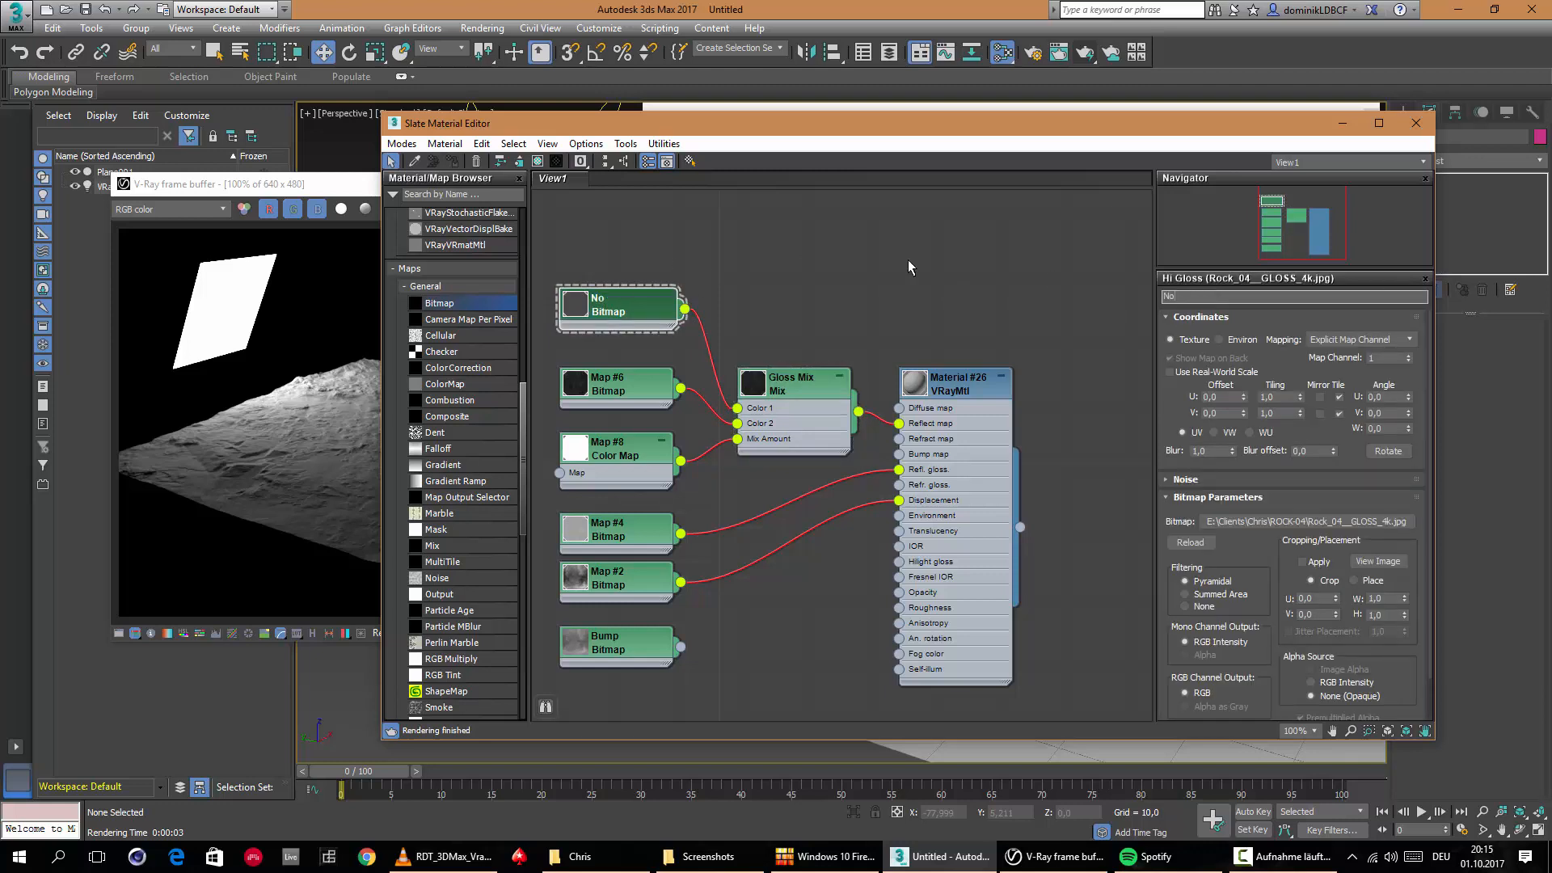
{"action": "type", "text": "rmal Gloss"}
{"action": "key", "text": "Return"}
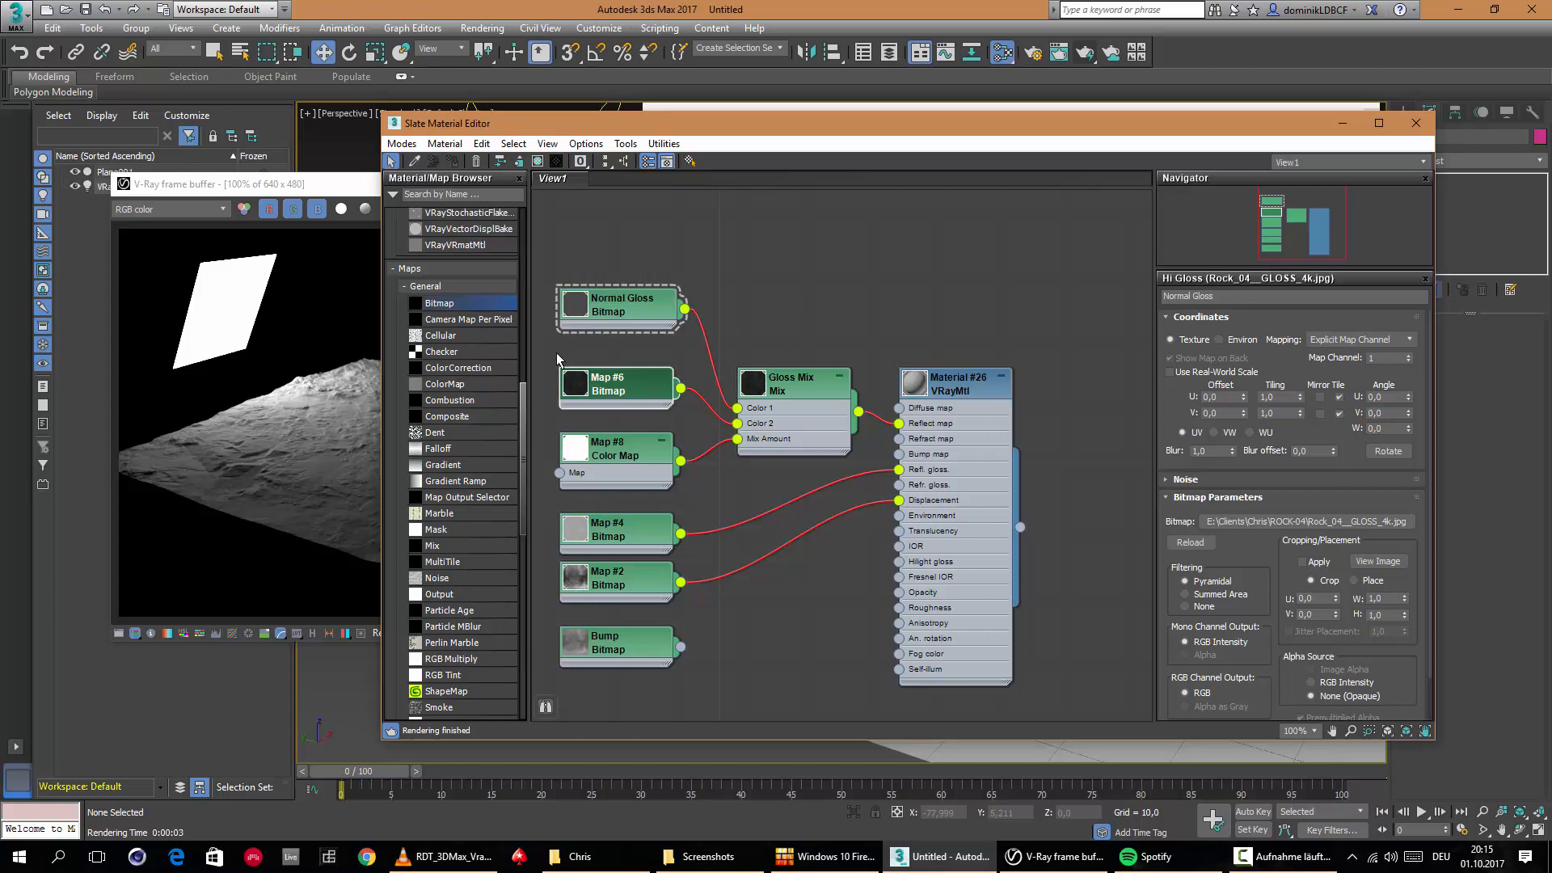
Open the Rock_04__HI-GLOSS_4k bitmap's parameters and rename the map "Hi Gloss".
{"action": "double_click", "coordinate": [608, 385]}
{"action": "type", "text": "H"}
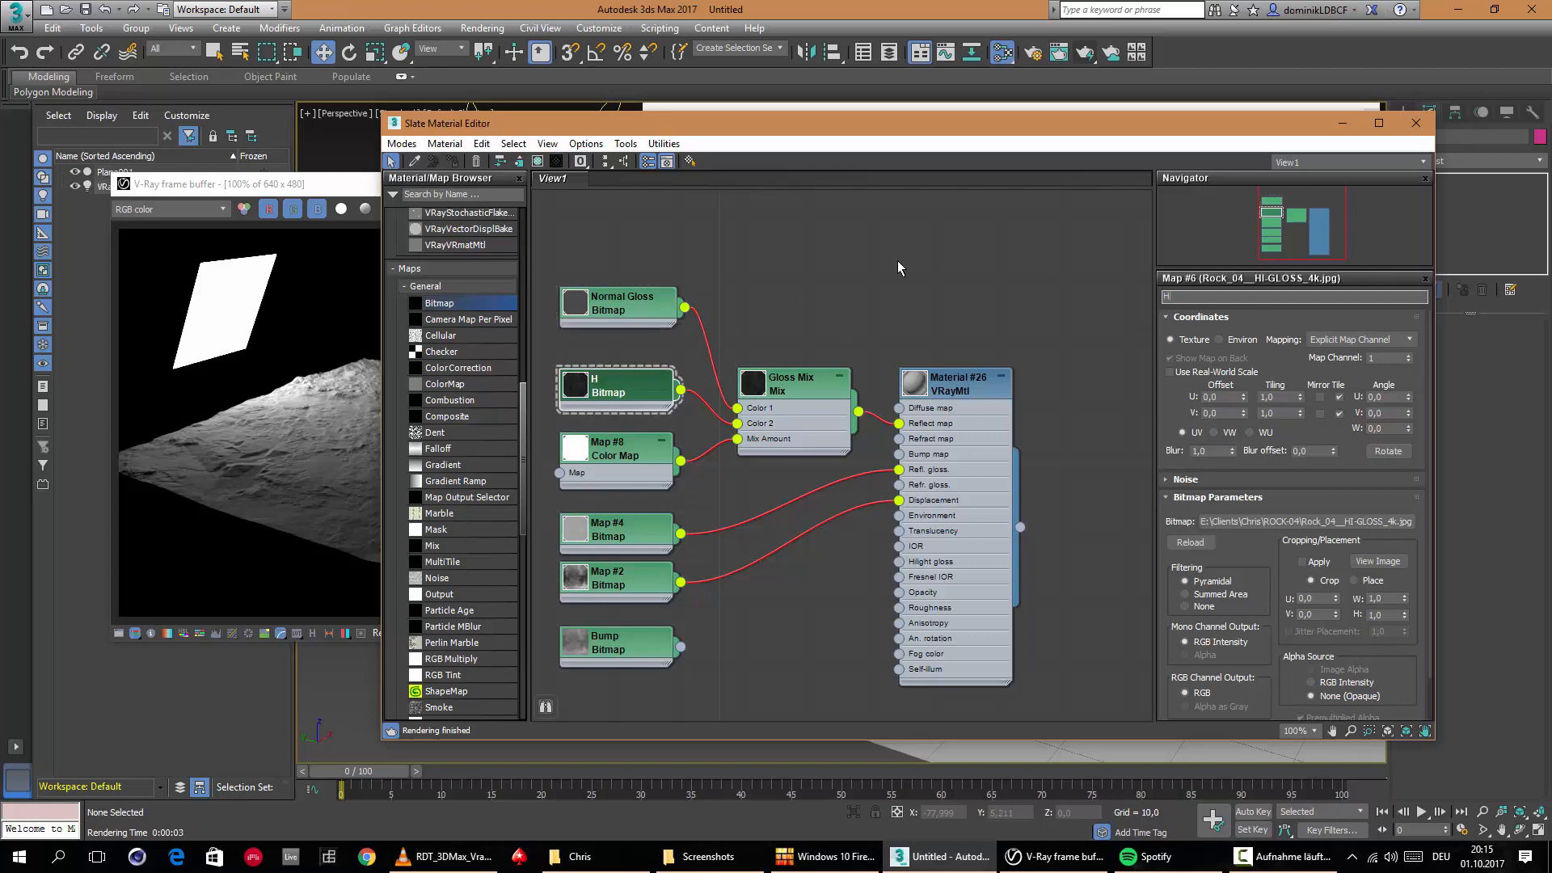
{"action": "type", "text": "i Gloss"}
{"action": "key", "text": "Return"}
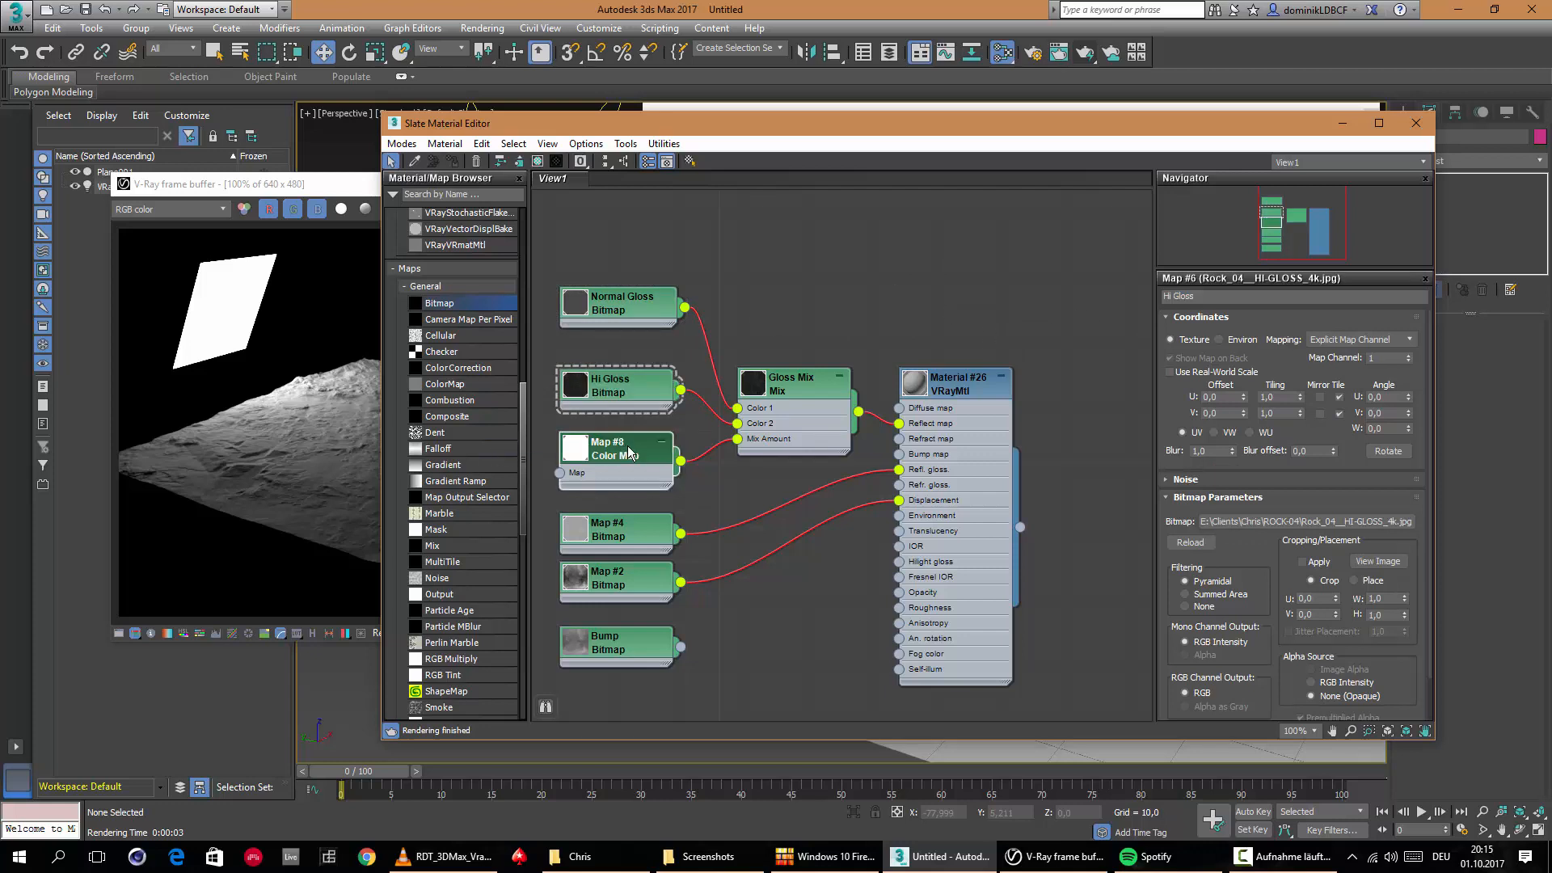
Rename the hi-gloss bitmap "Gloss Control".
{"action": "left_click", "coordinate": [1205, 296]}
{"action": "type", "text": "G"}
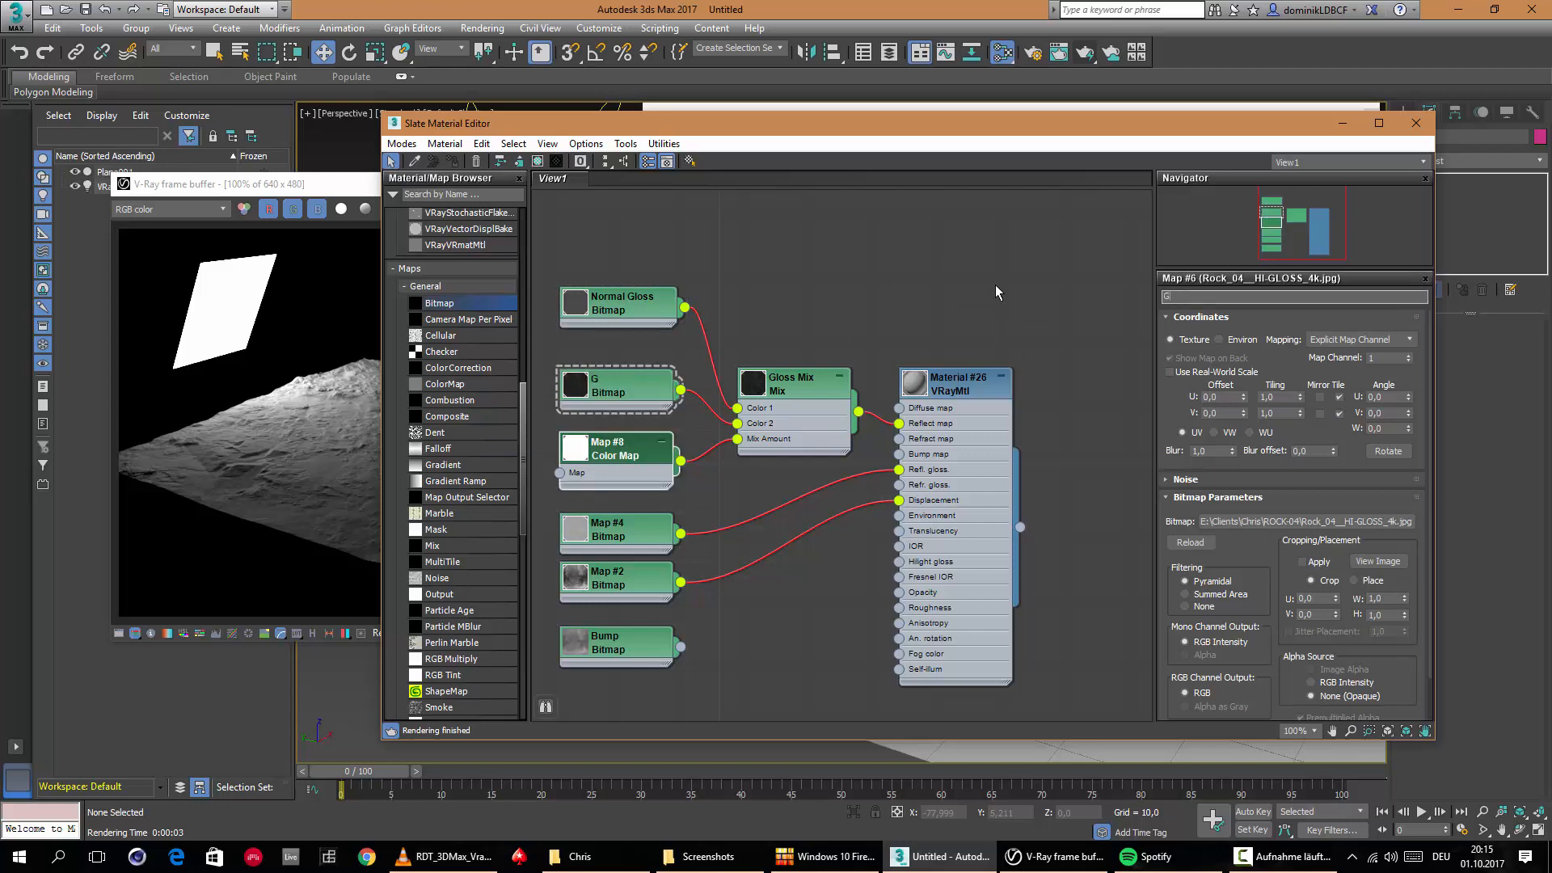
{"action": "type", "text": "loss Control"}
{"action": "key", "text": "Return"}
Open the Color Map node feeding the Mix Amount and rename it "Gloss Control".
{"action": "left_click", "coordinate": [581, 441]}
{"action": "left_click", "coordinate": [1215, 298]}
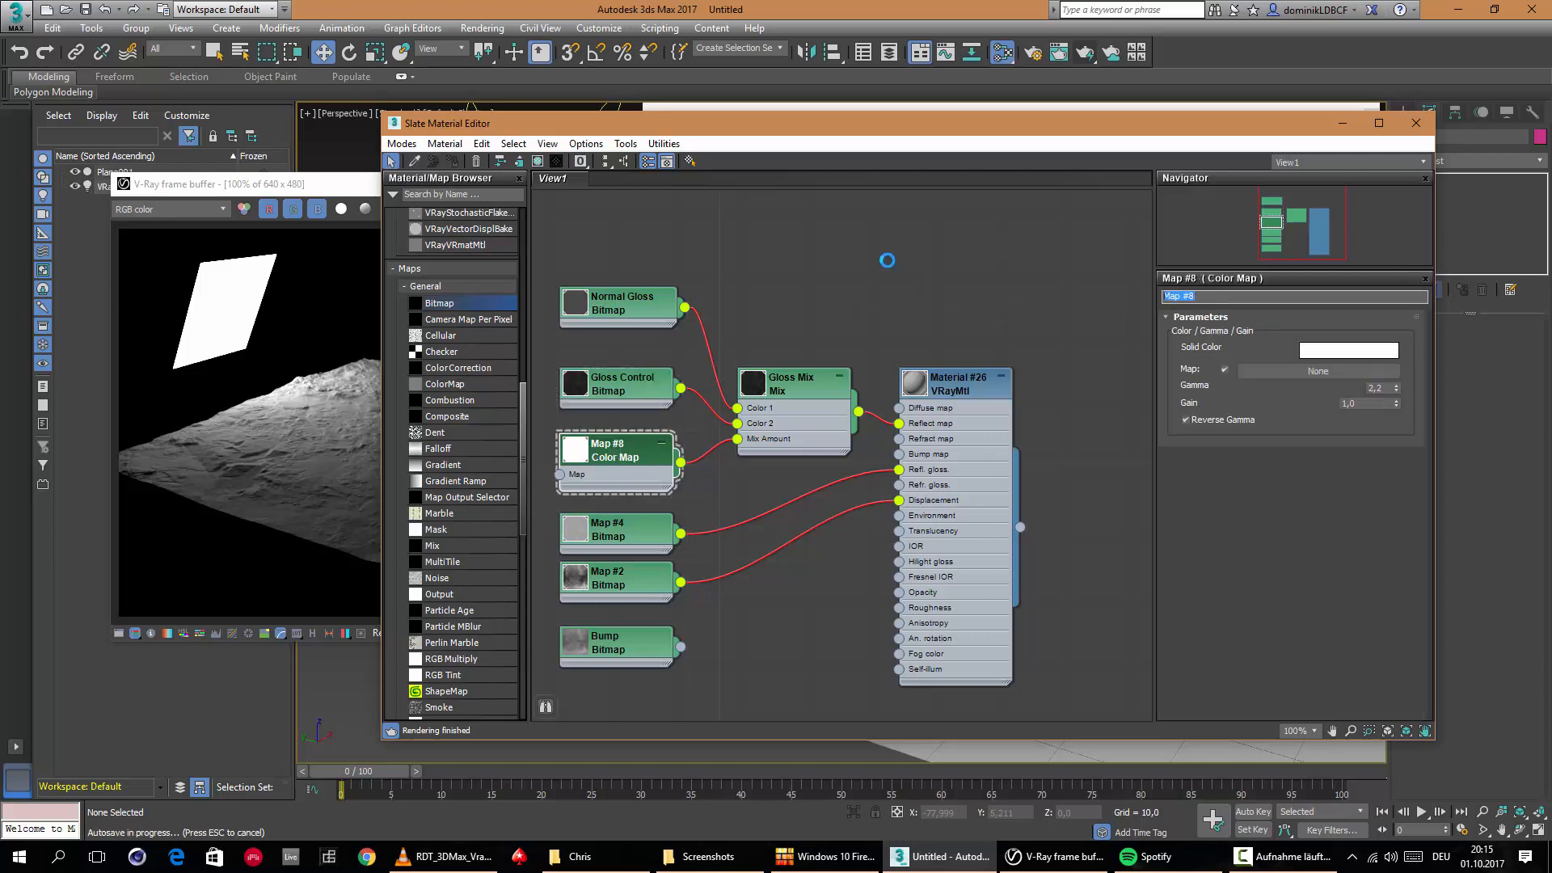
{"action": "type", "text": "Gloss Control"}
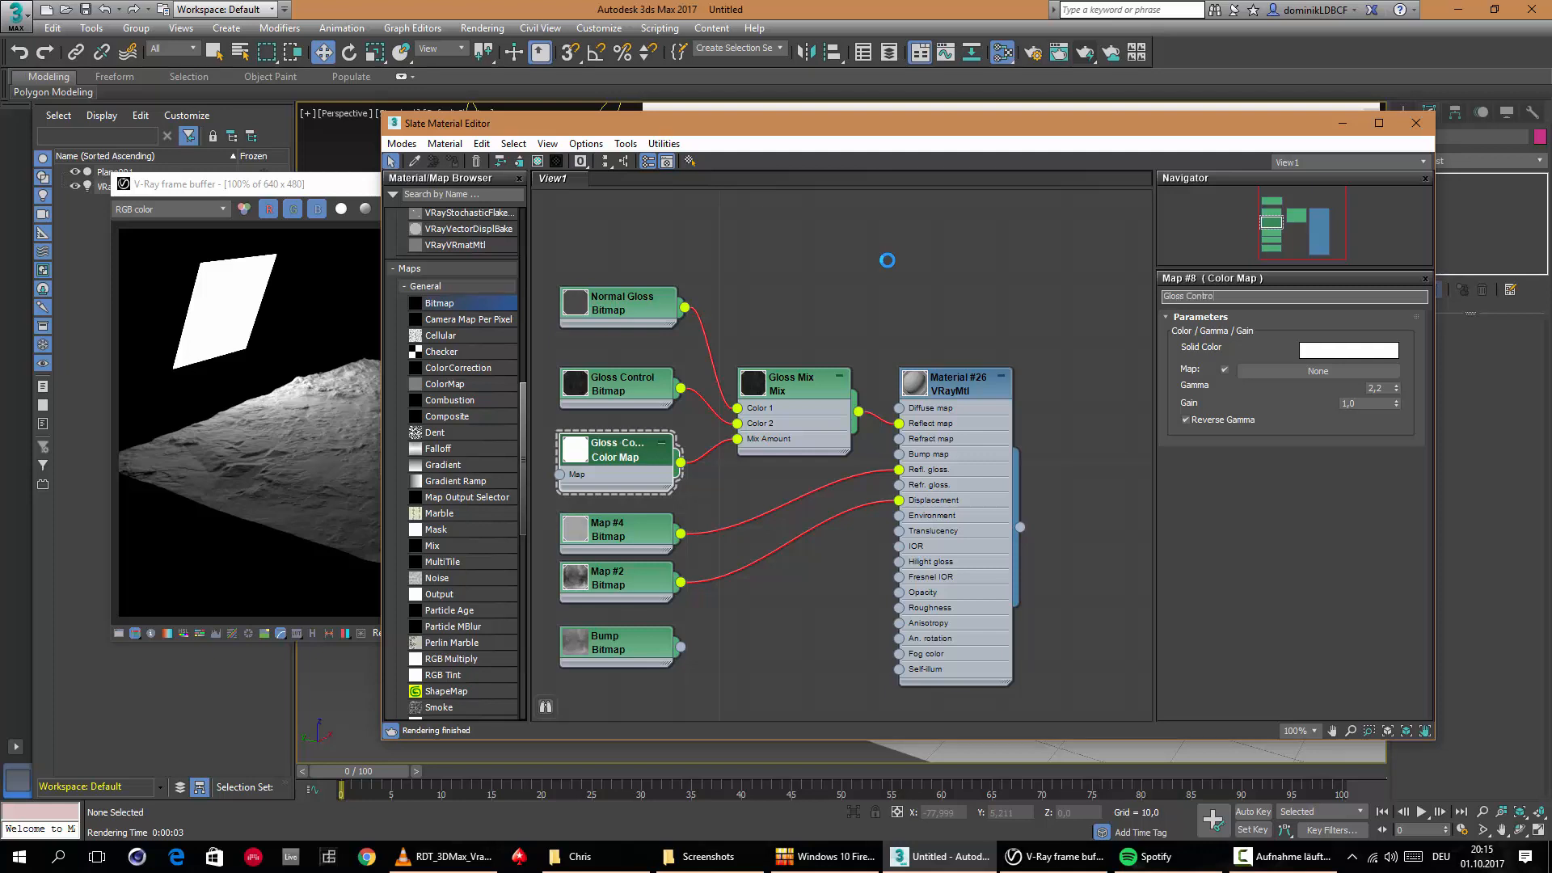
Open the hi-gloss bitmap feeding Color 2 and restore its name to "Hi Gloss".
{"action": "double_click", "coordinate": [626, 380]}
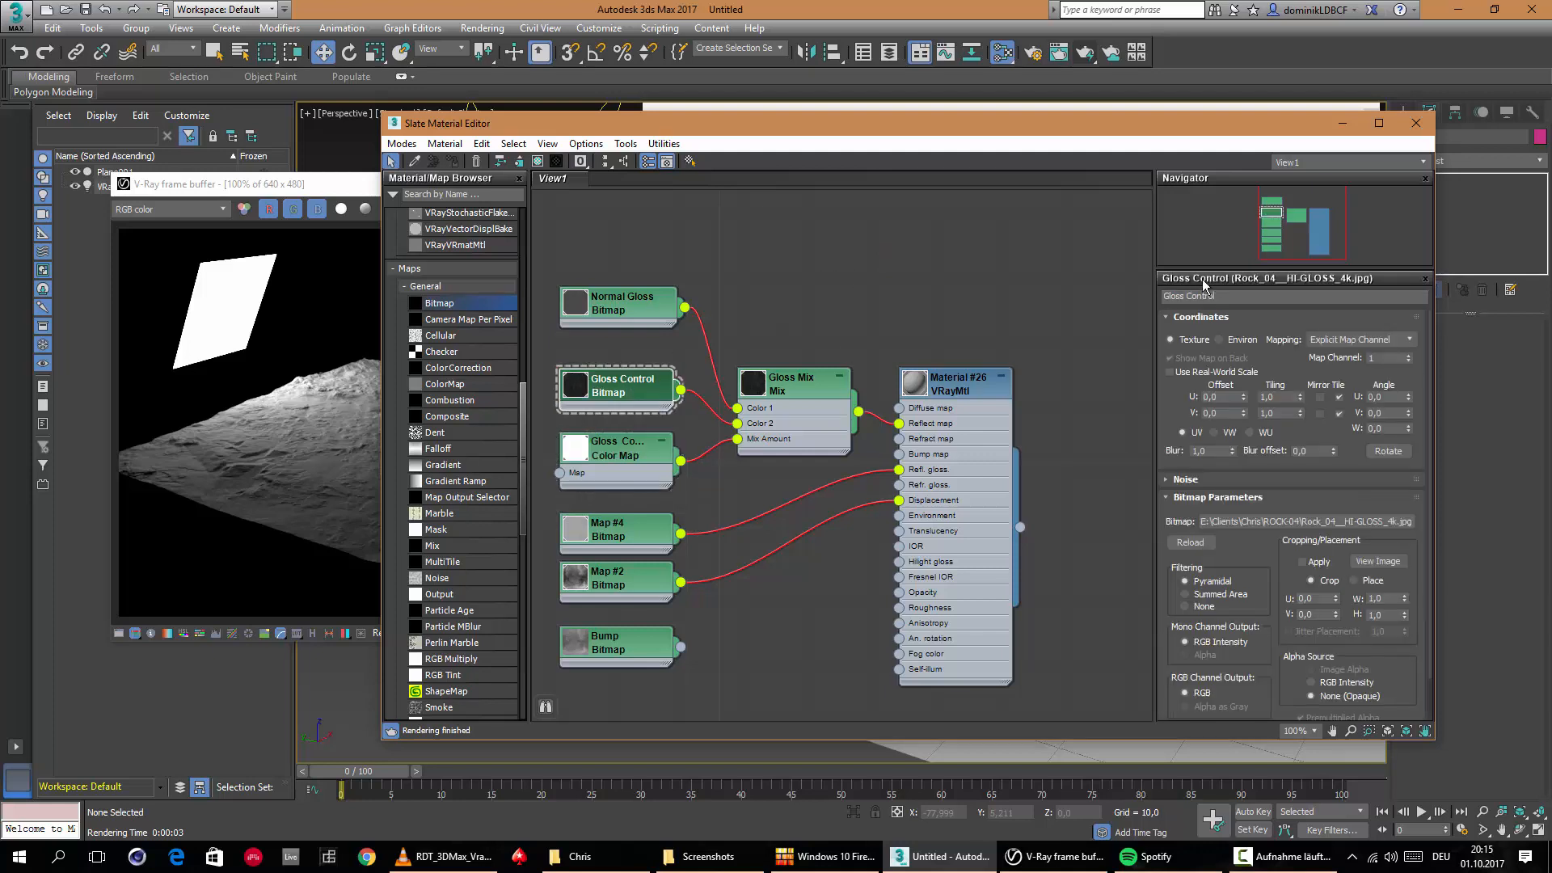
{"action": "left_click", "coordinate": [1237, 294]}
{"action": "type", "text": "Hi Gloss"}
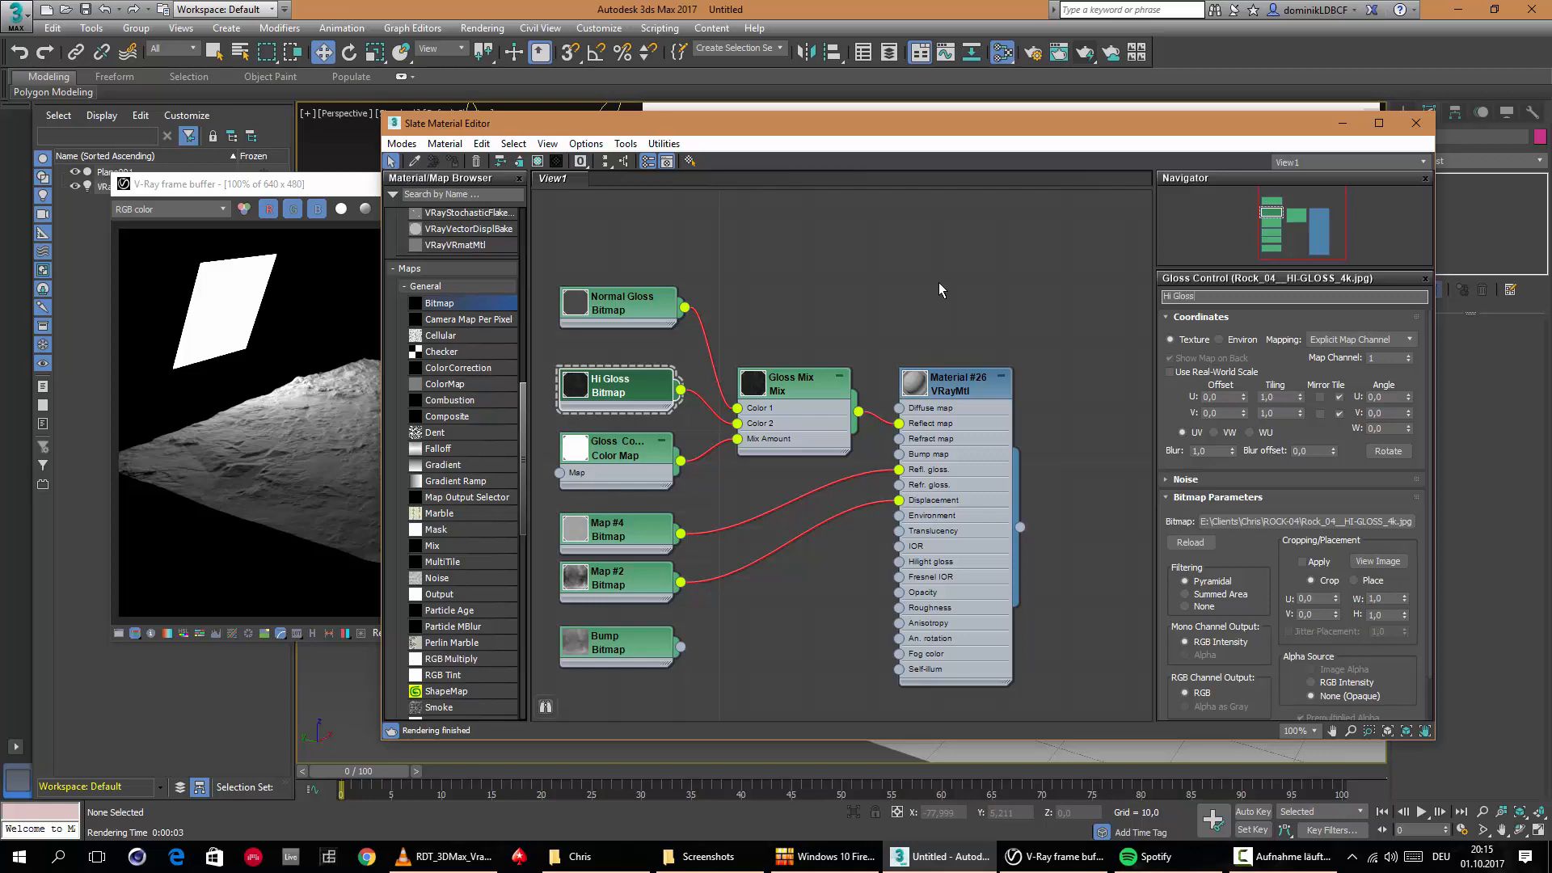
{"action": "key", "text": "ctrl+a"}
{"action": "type", "text": "p"}
{"action": "type", "text": "i Gloss"}
{"action": "key", "text": "Return"}
Check the source file of the bitmap feeding reflection glossiness and rename the map "Rough".
{"action": "left_click", "coordinate": [644, 540]}
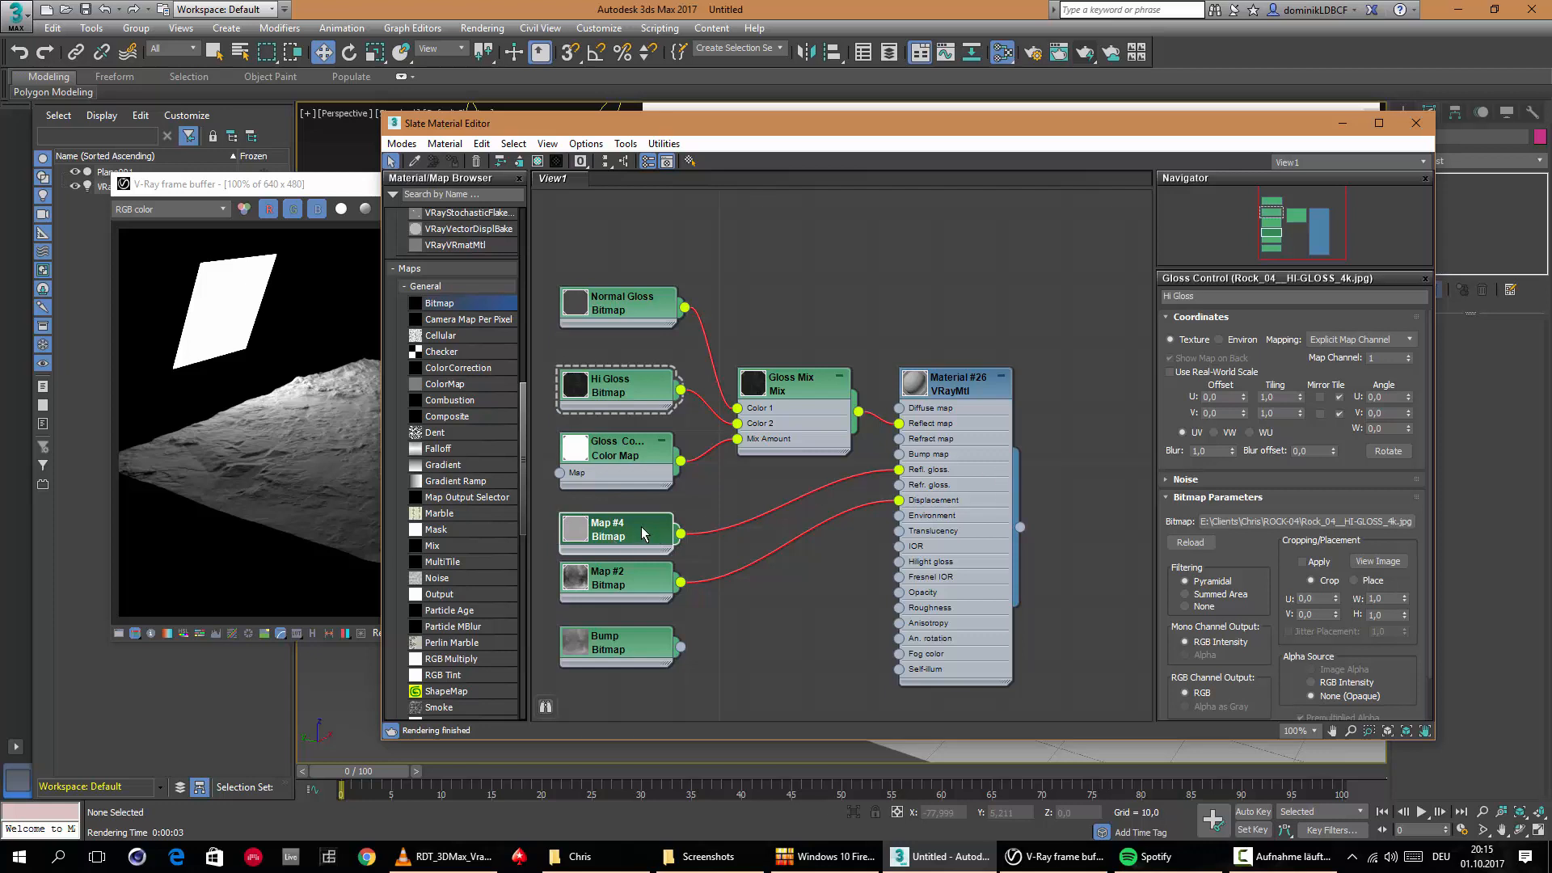
{"action": "left_click", "coordinate": [645, 534]}
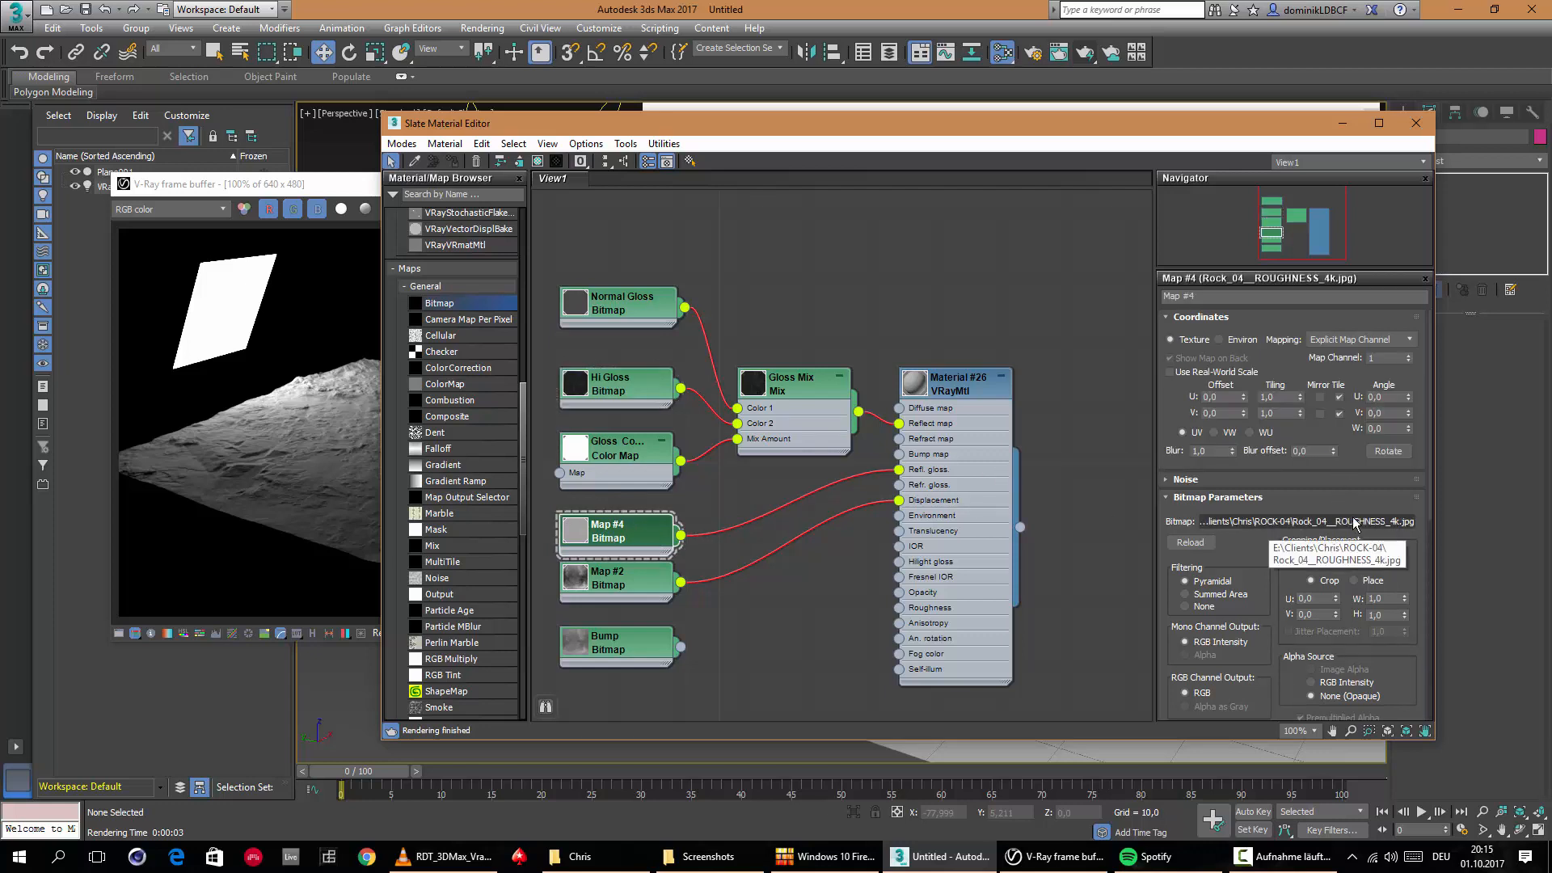
{"action": "left_click", "coordinate": [1224, 301]}
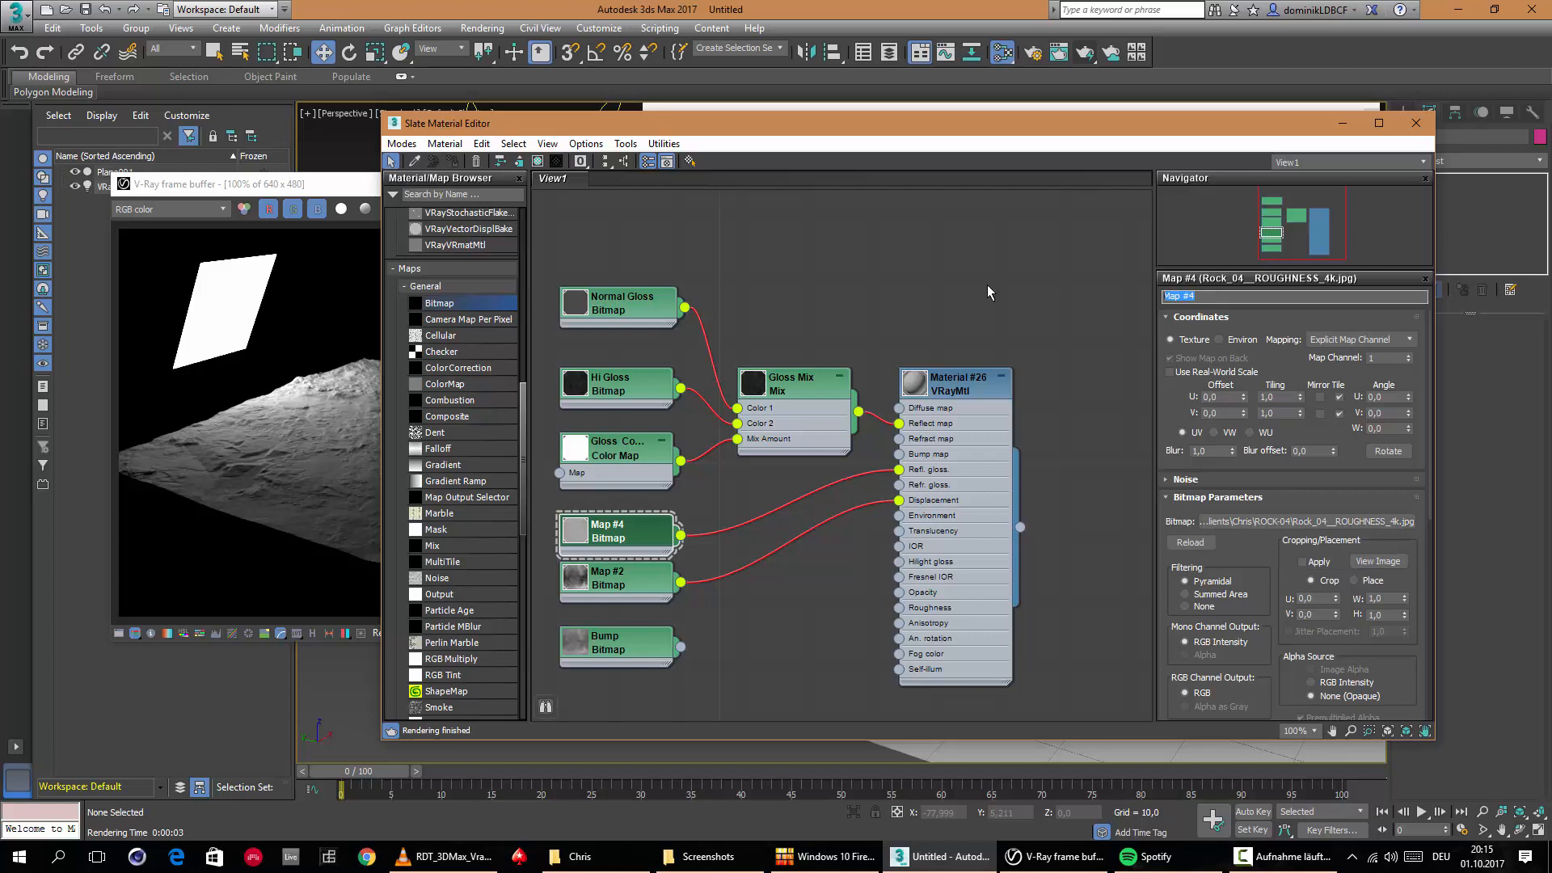
{"action": "type", "text": "Rough"}
{"action": "key", "text": "Return"}
Open the depth bitmap feeding the Displacement input and rename it "Disp".
{"action": "left_click", "coordinate": [619, 581]}
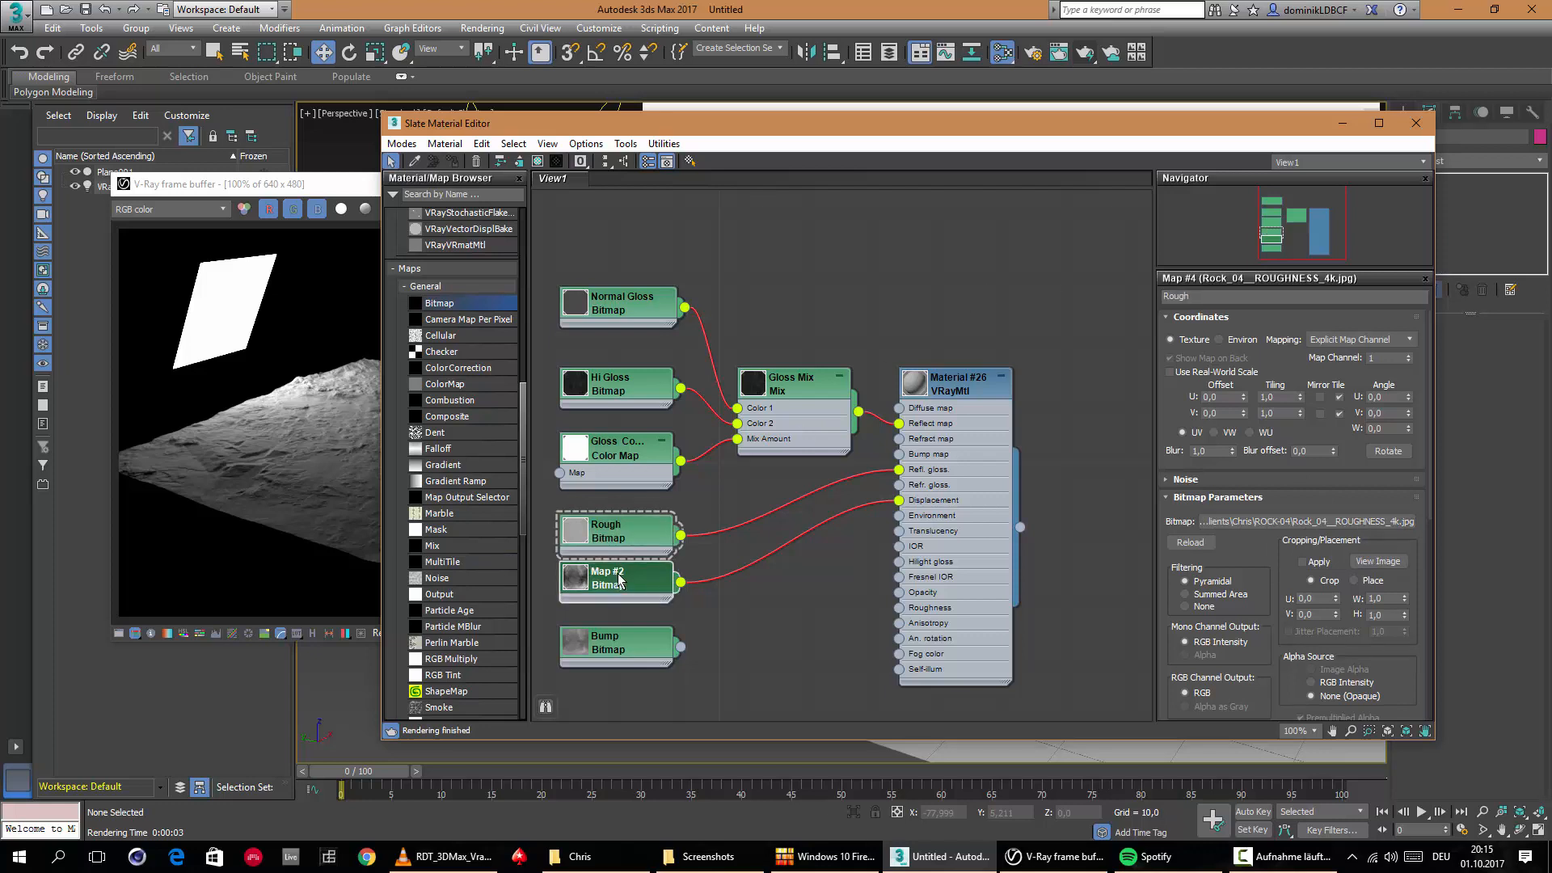
{"action": "left_click", "coordinate": [1233, 297]}
{"action": "type", "text": "Disp"}
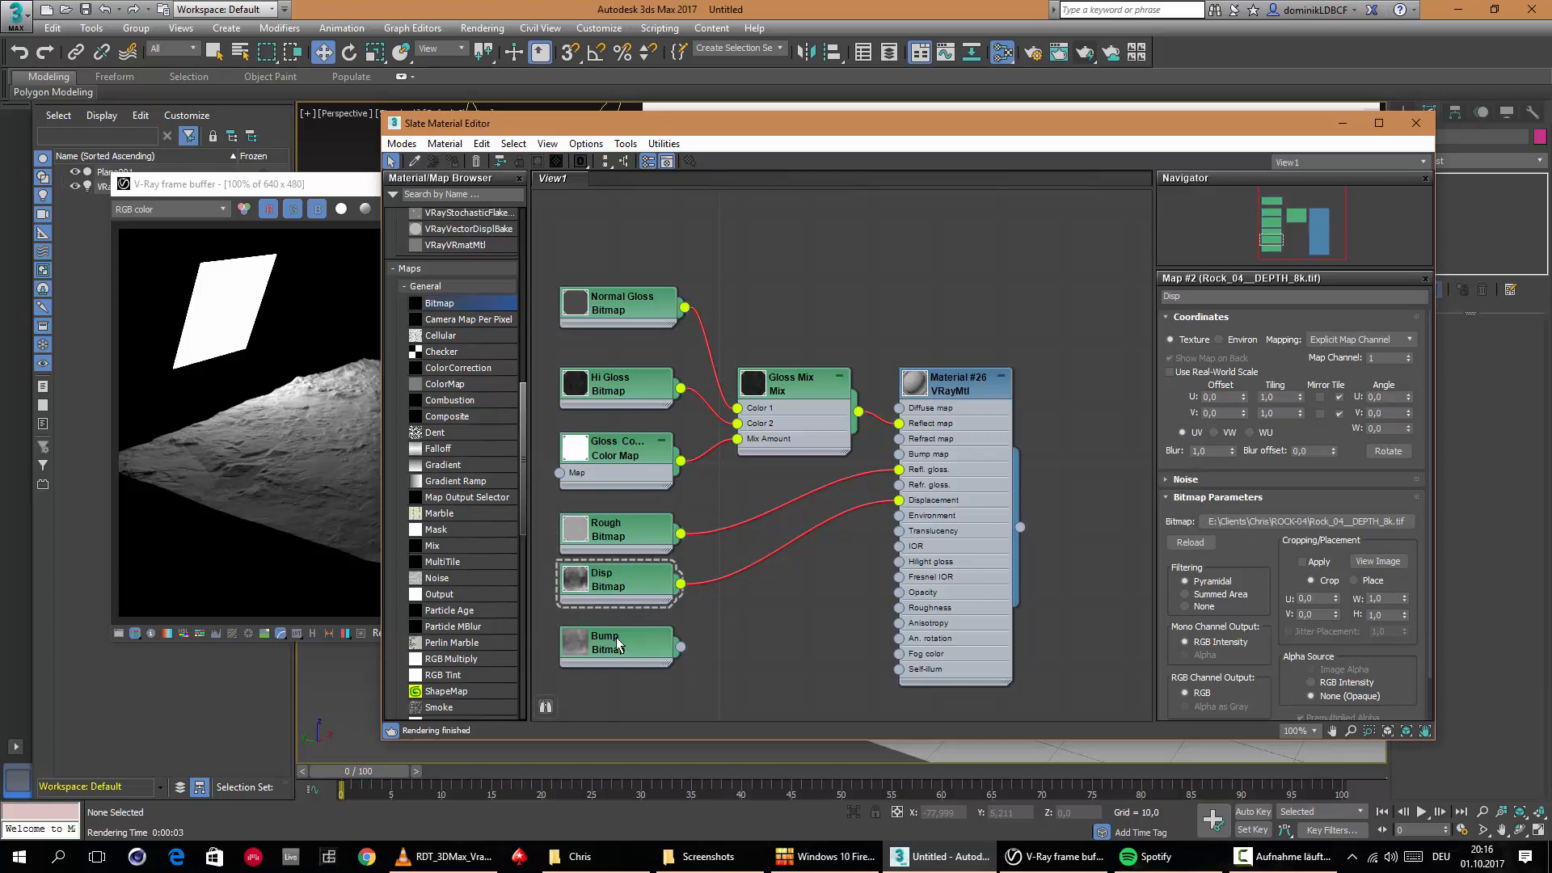
Connect the Bump bitmap to the VRayMtl's Bump map input and show the material's Maps settings.
{"action": "left_click", "coordinate": [640, 651]}
{"action": "left_click_drag", "start_coordinate": [689, 646], "coordinate": [899, 454]}
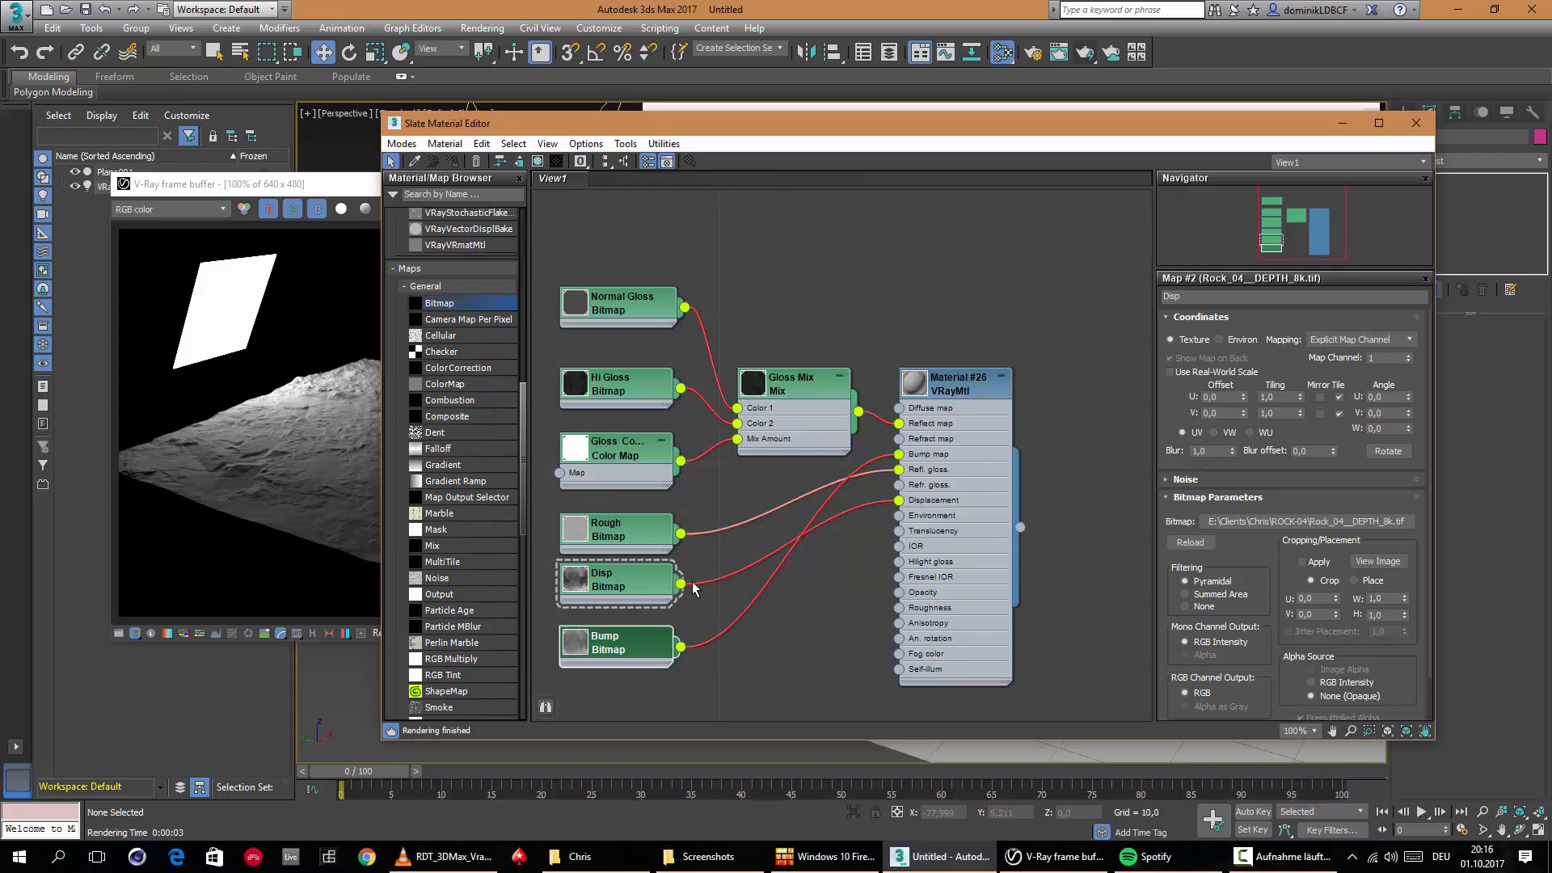
{"action": "left_click_drag", "start_coordinate": [636, 656], "coordinate": [652, 659]}
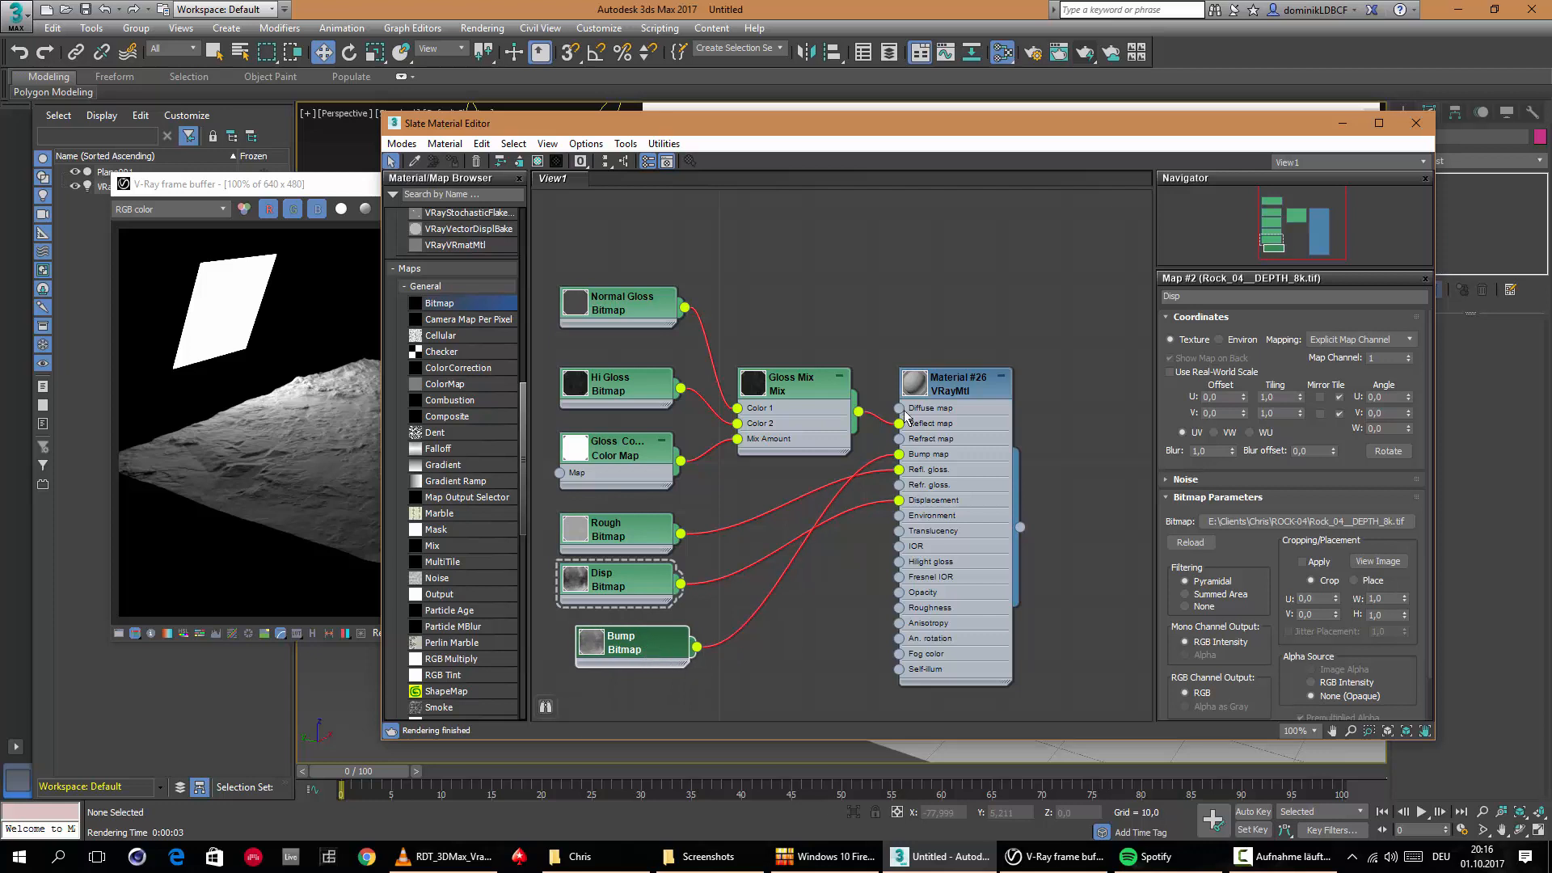
{"action": "double_click", "coordinate": [944, 385]}
{"action": "scroll", "coordinate": [1260, 568], "scroll_direction": "down", "scroll_amount": 5}
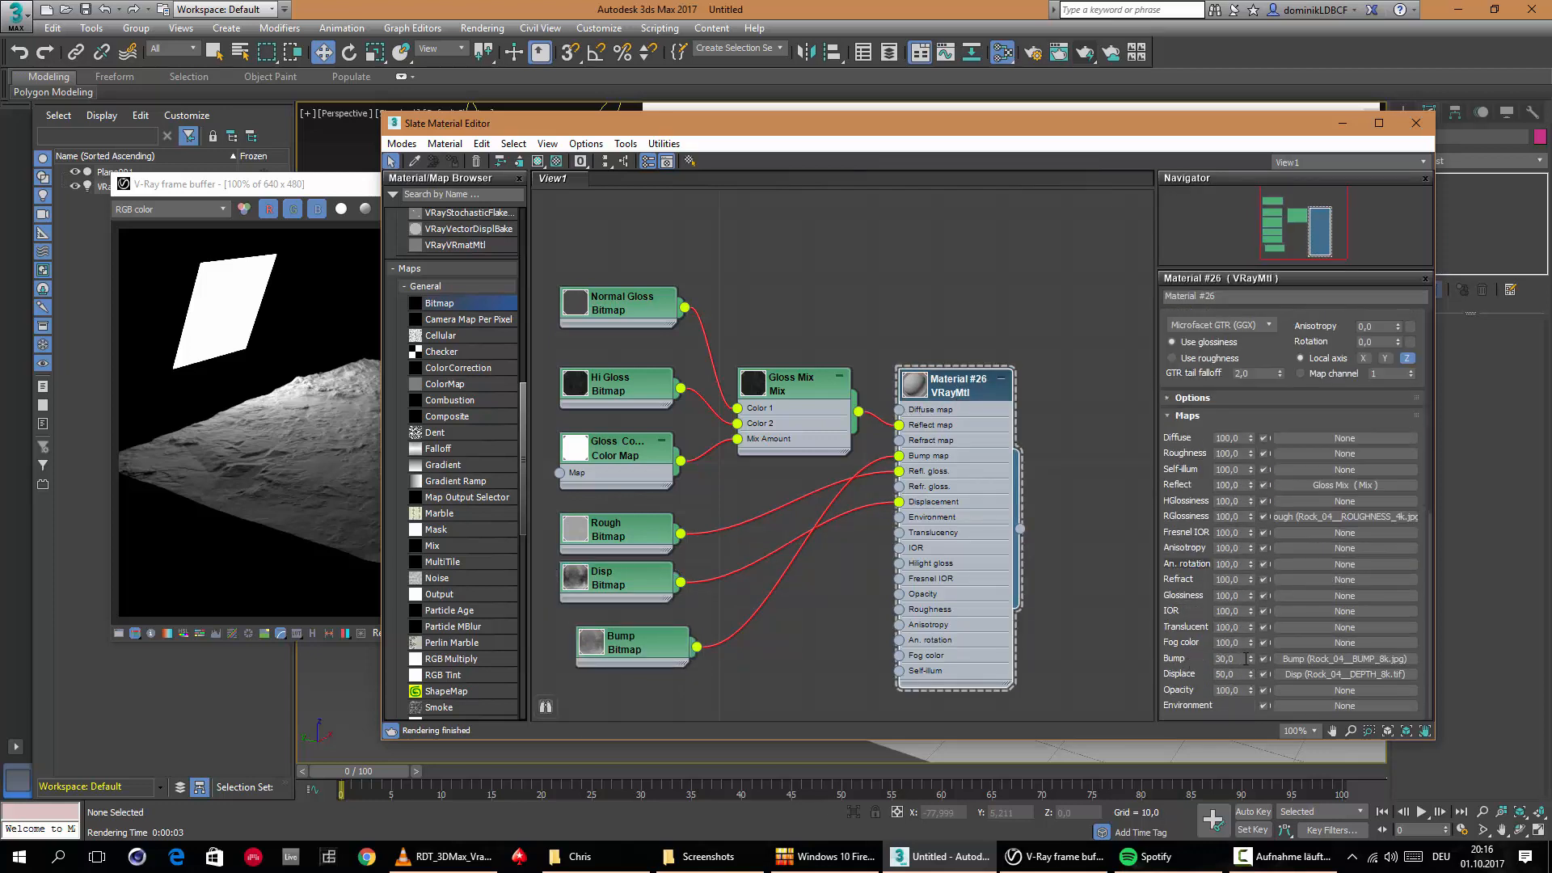
Render the rock plane with the bump map connected, stop the render early and inspect it in the V-Ray frame buffer.
{"action": "left_click", "coordinate": [349, 188]}
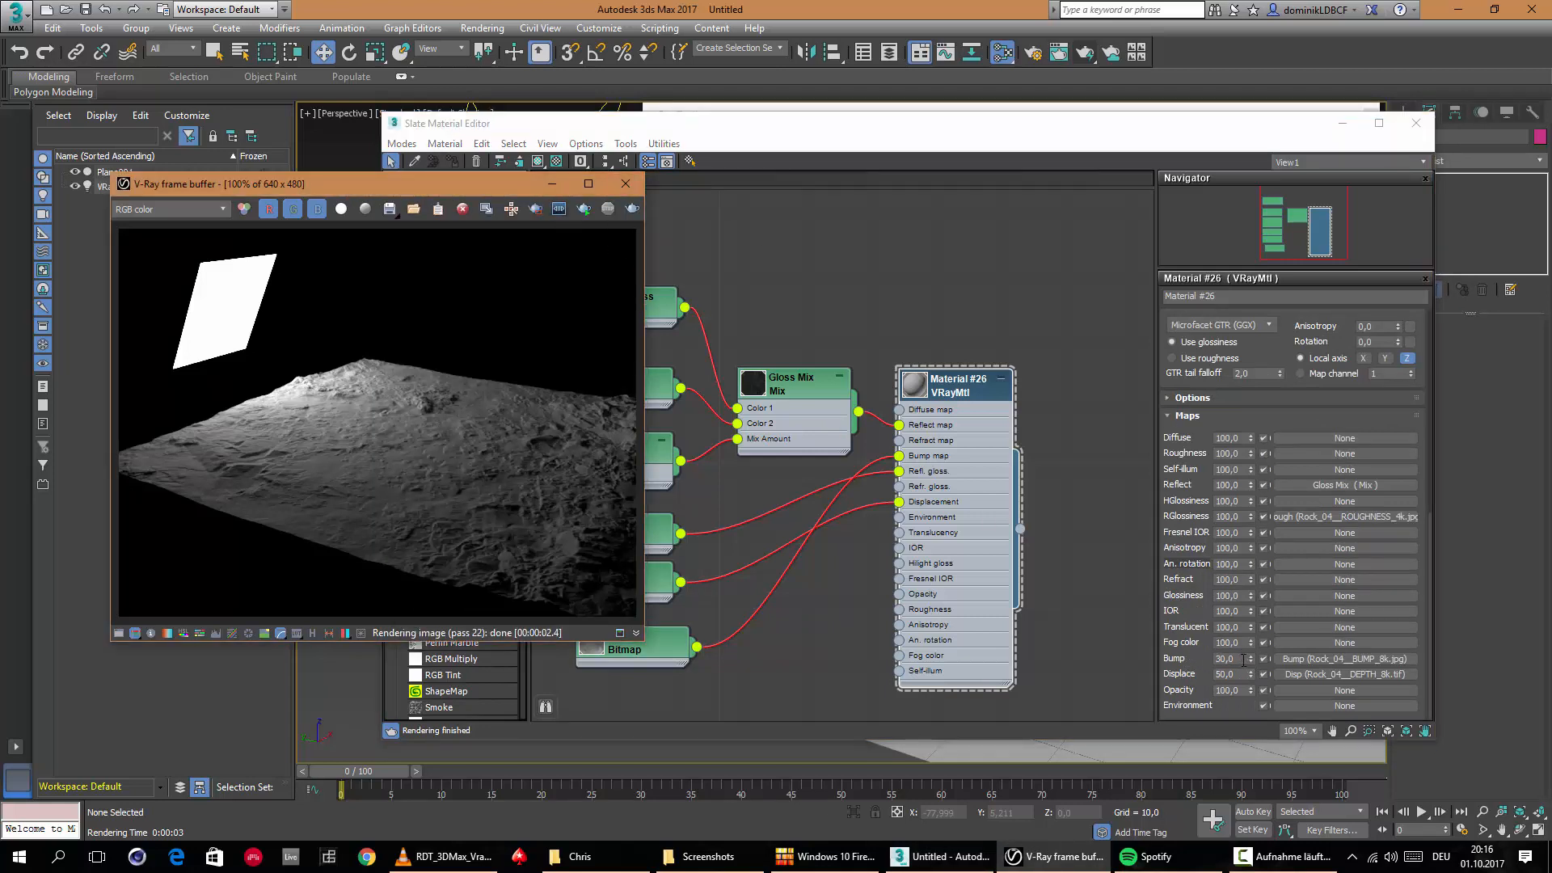
{"action": "left_click_drag", "start_coordinate": [696, 127], "coordinate": [1059, 211]}
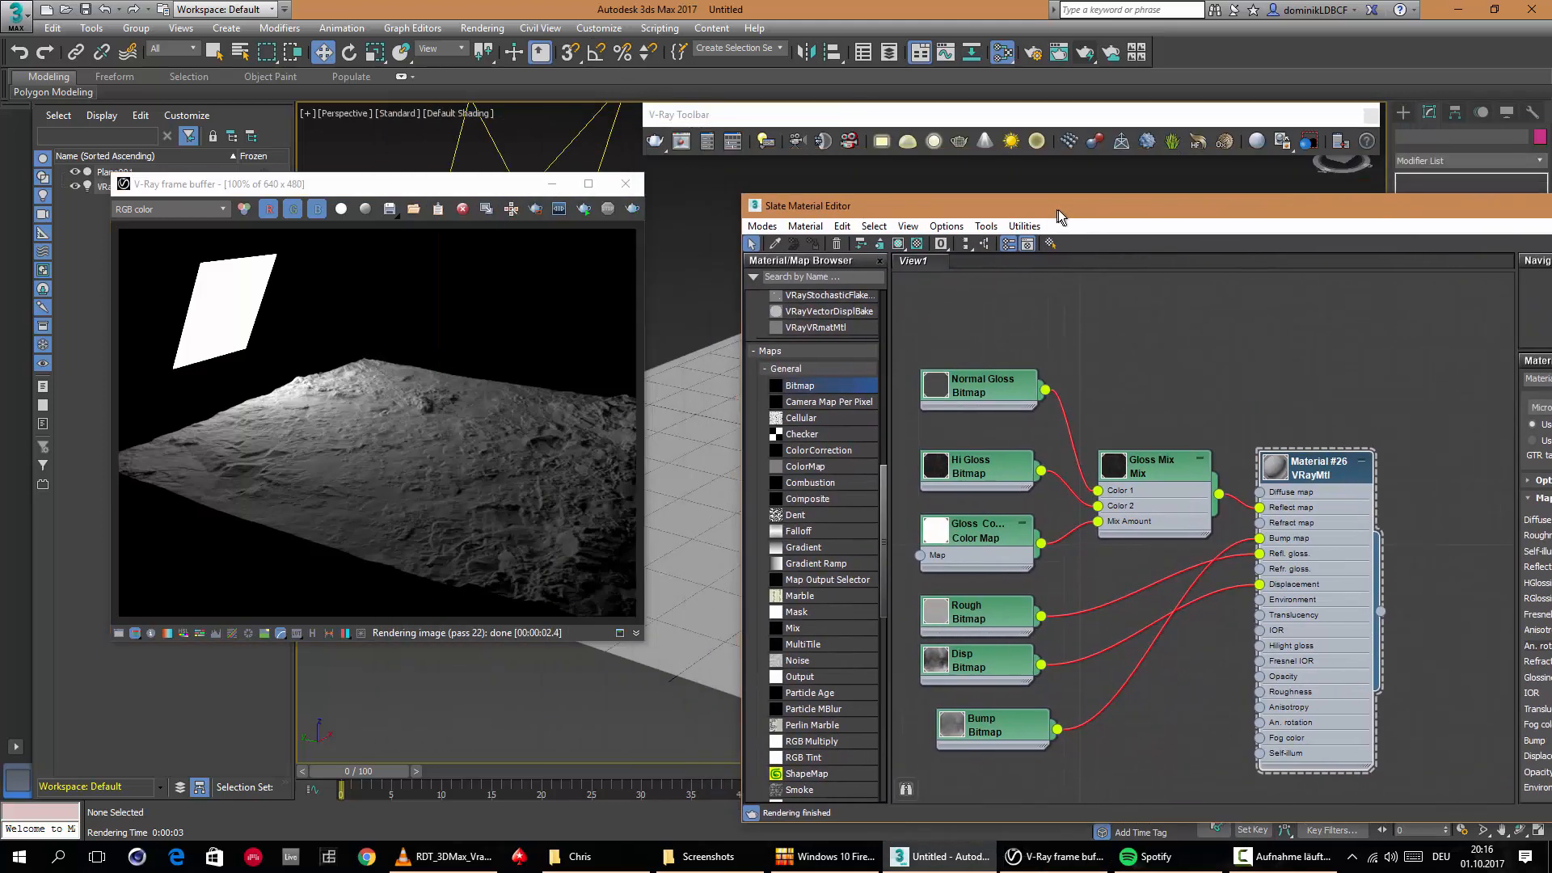
{"action": "left_click", "coordinate": [1083, 54]}
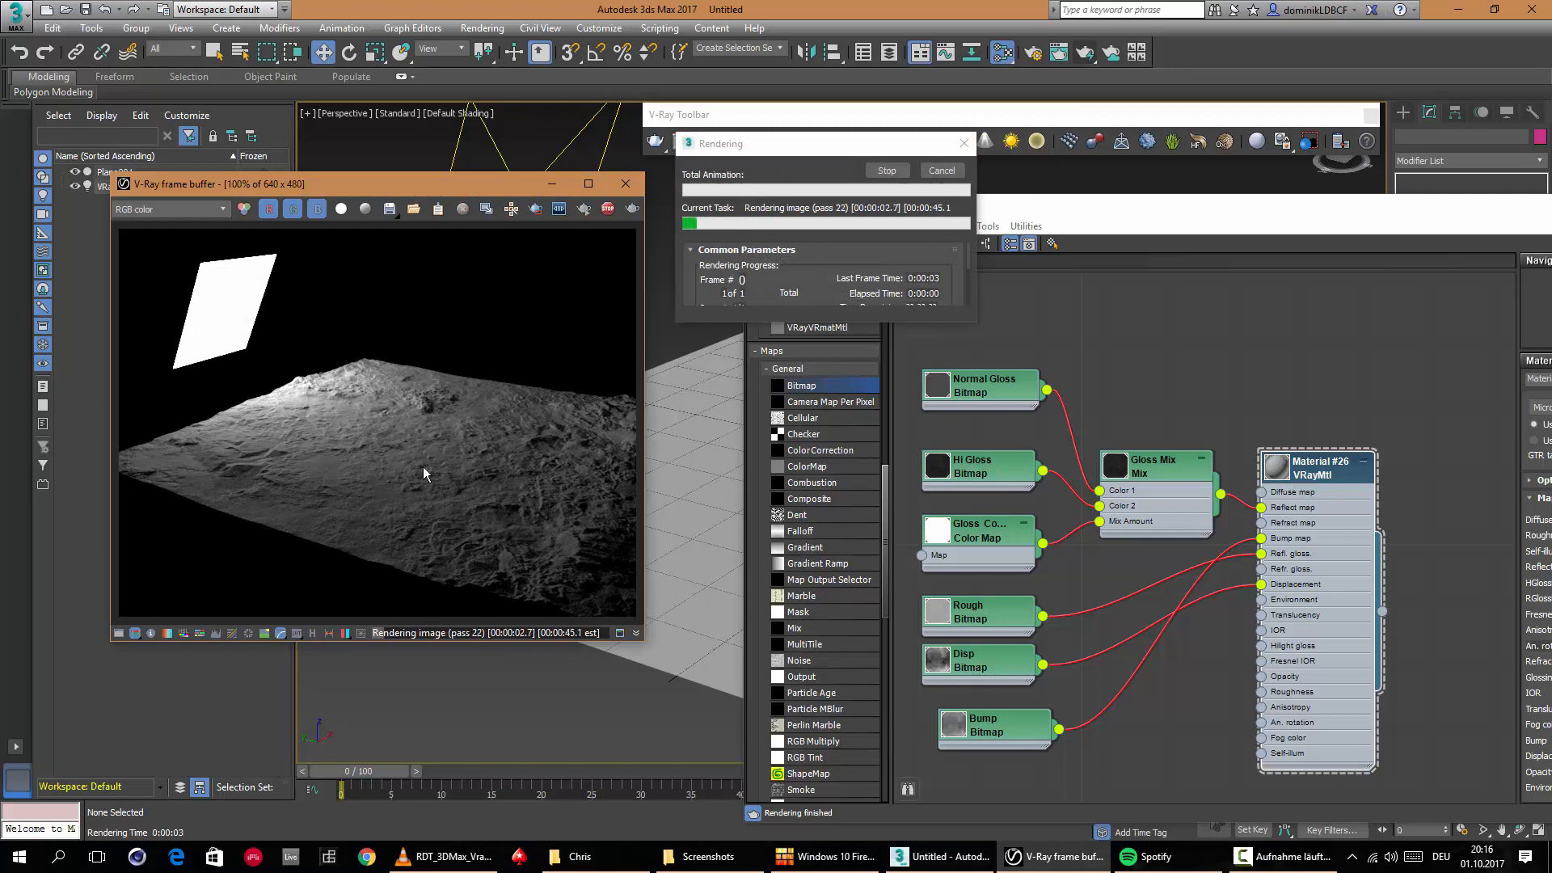
{"action": "left_click", "coordinate": [887, 170]}
{"action": "left_click_drag", "start_coordinate": [1088, 201], "coordinate": [886, 111]}
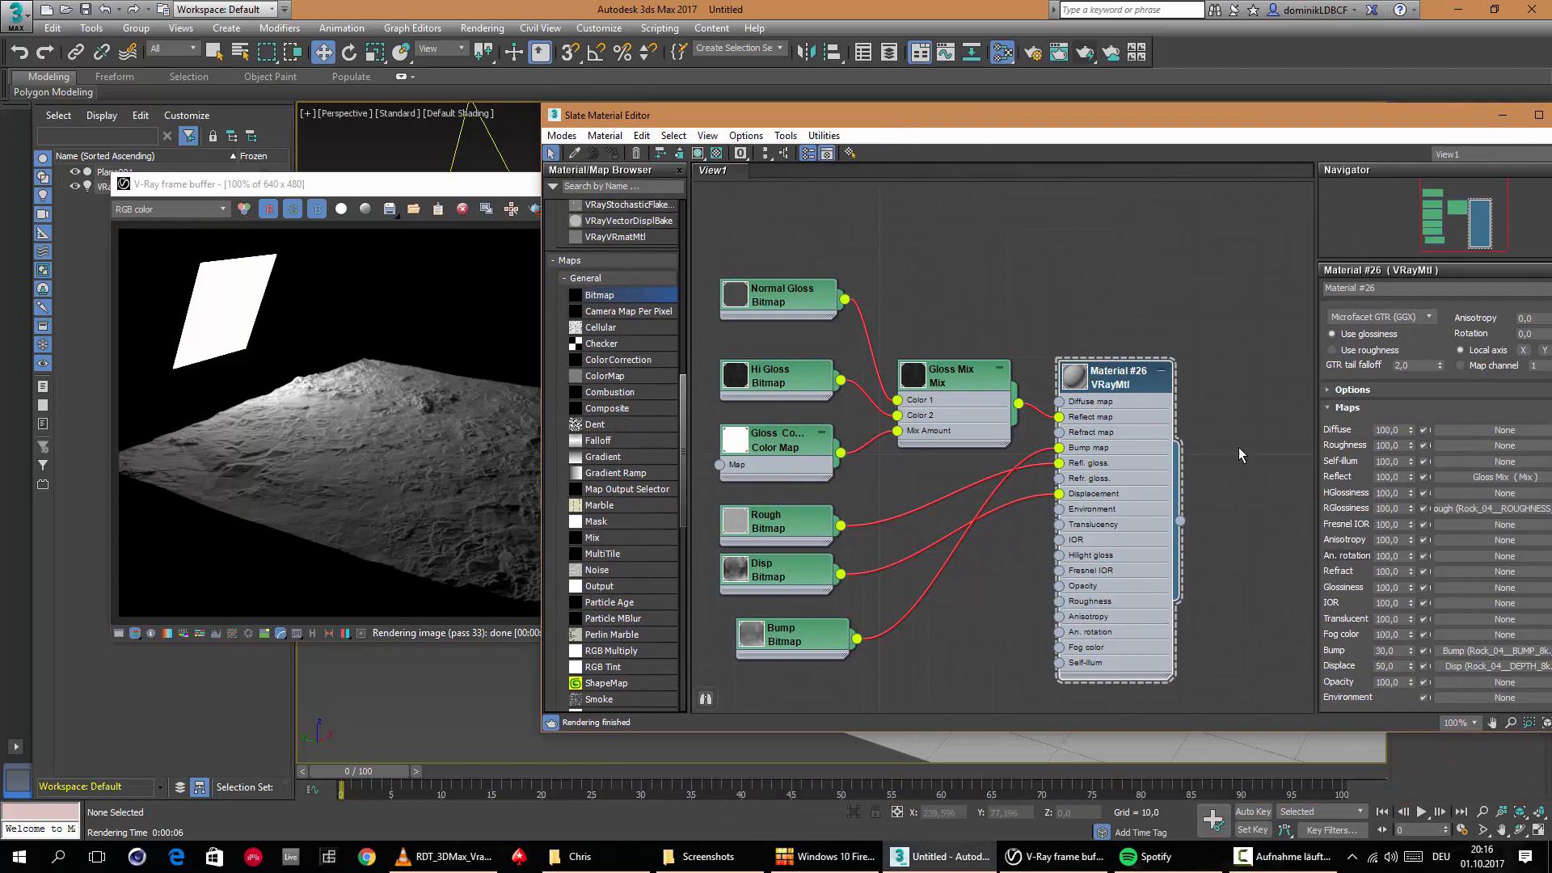
{"action": "left_click", "coordinate": [396, 183]}
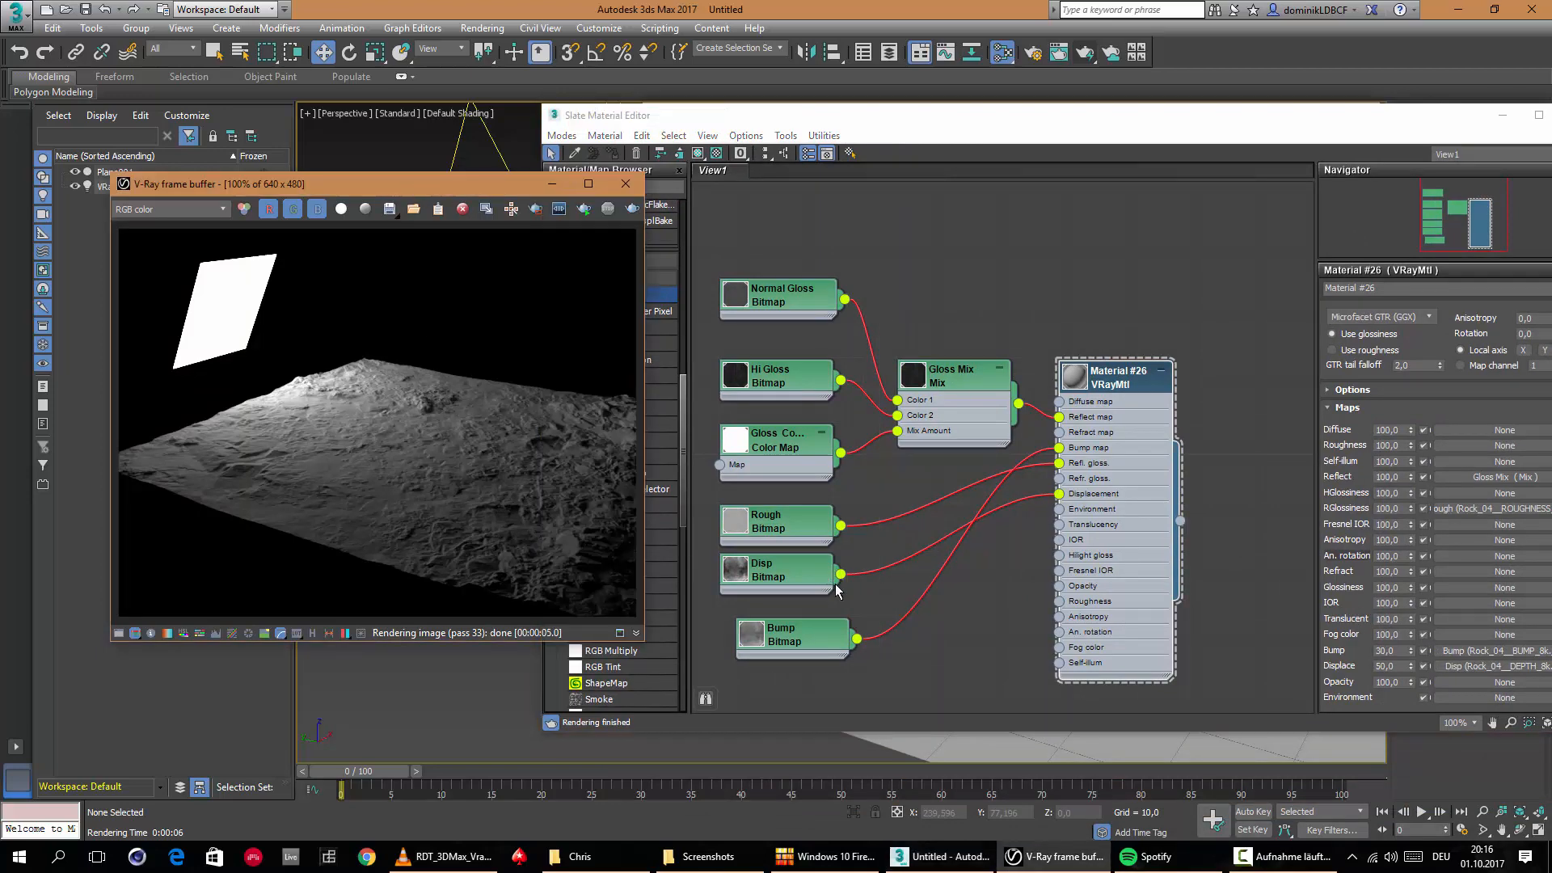
Align the Bump node beneath the Disp node and shift the VRayMtl node slightly away from the maps.
{"action": "left_click_drag", "start_coordinate": [792, 644], "coordinate": [784, 636]}
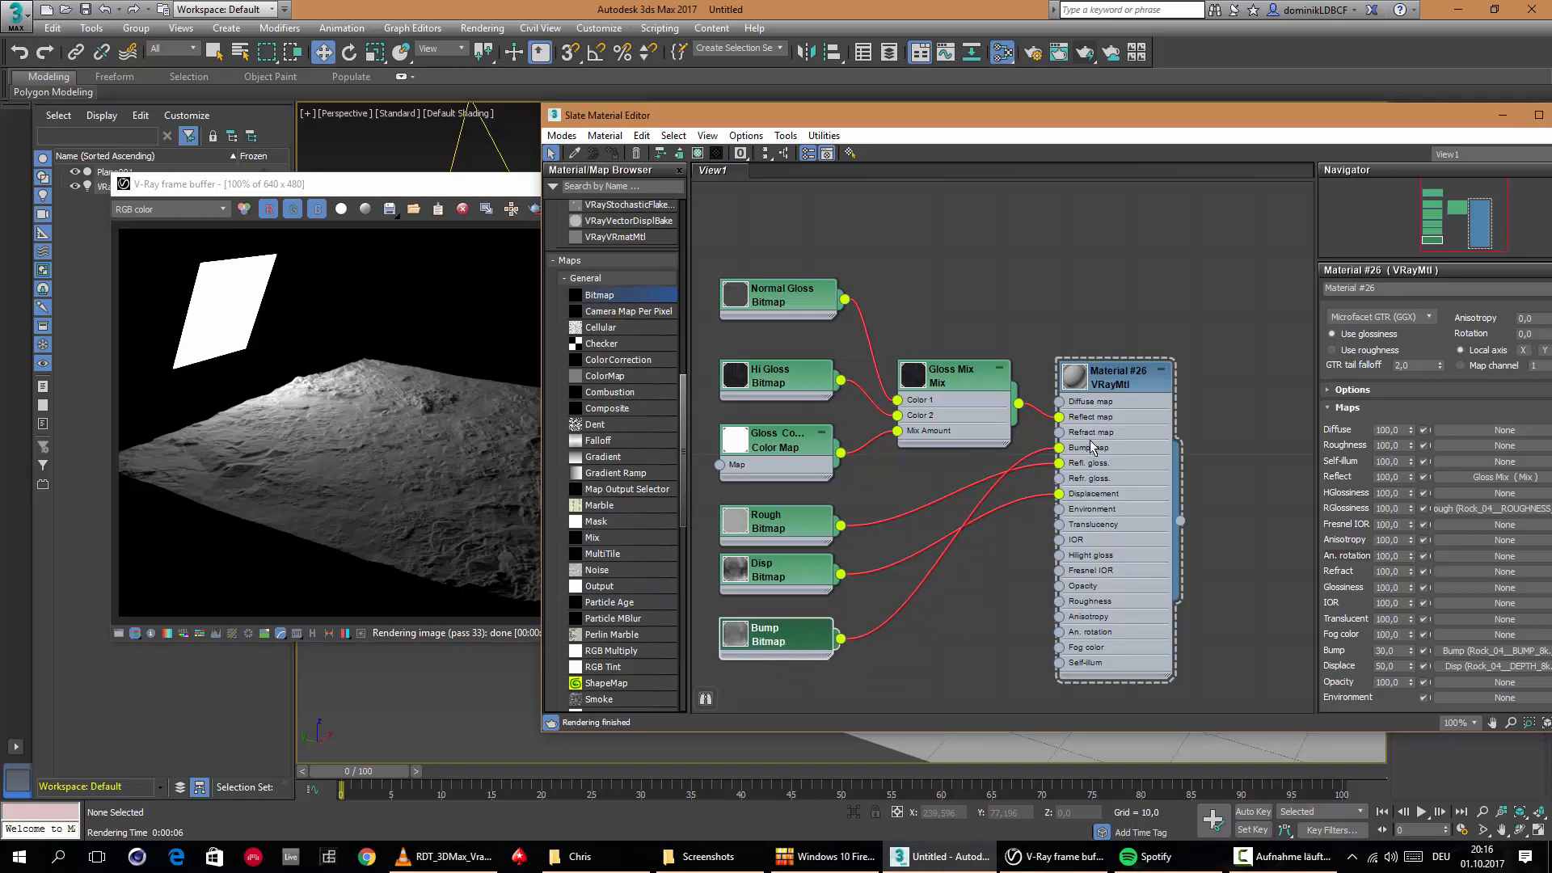
{"action": "mouse_move", "coordinate": [1113, 377]}
{"action": "left_mouse_down"}
{"action": "mouse_move", "coordinate": [1129, 367]}
{"action": "mouse_move", "coordinate": [1136, 386]}
{"action": "left_mouse_up"}
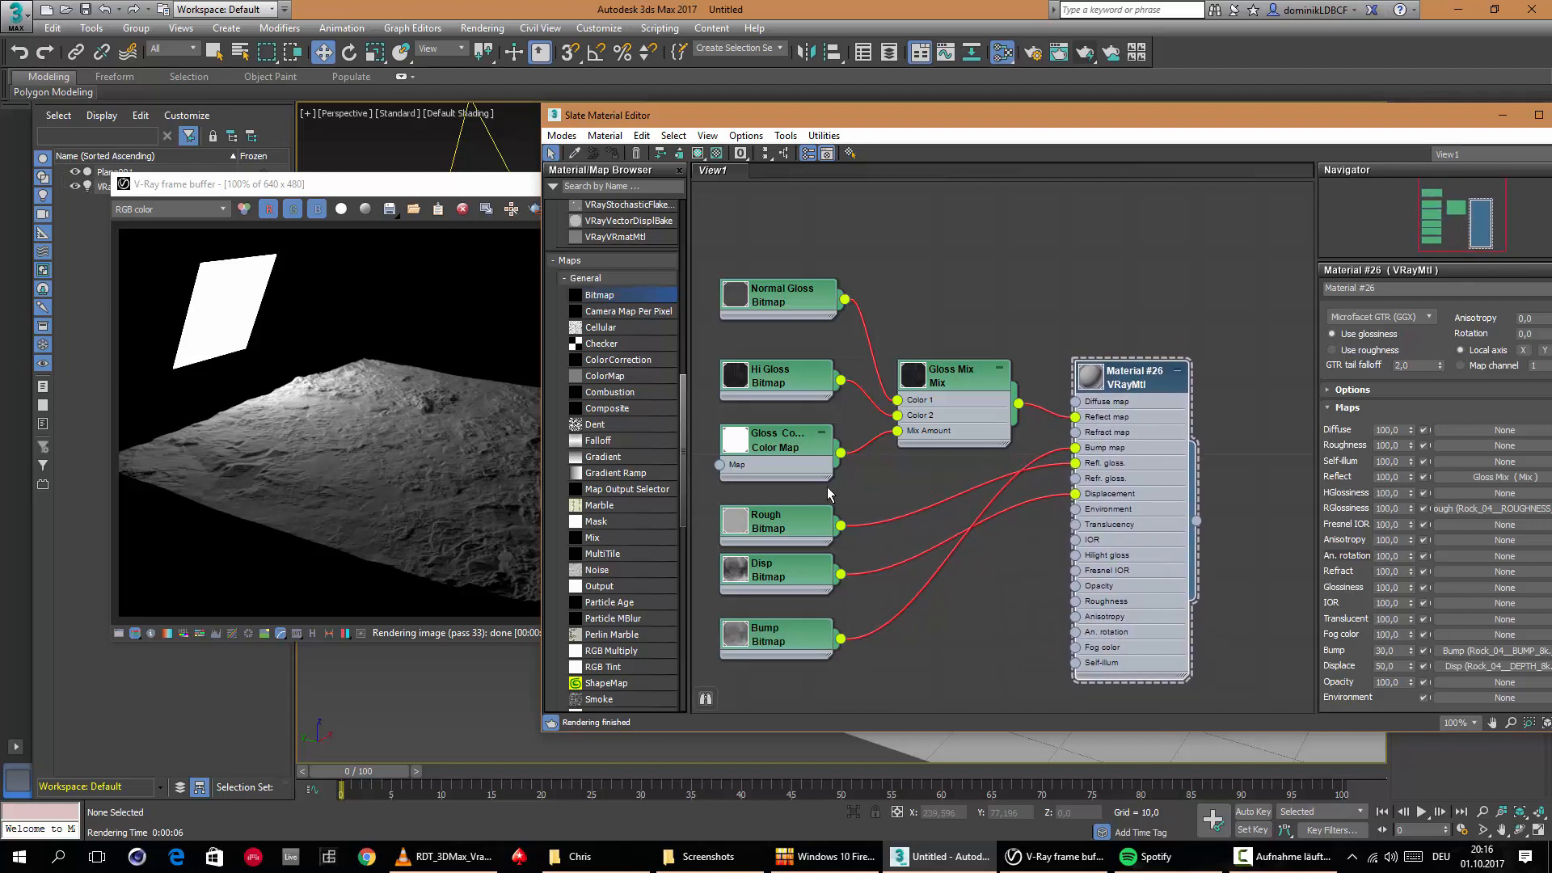
{"action": "left_click", "coordinate": [770, 641]}
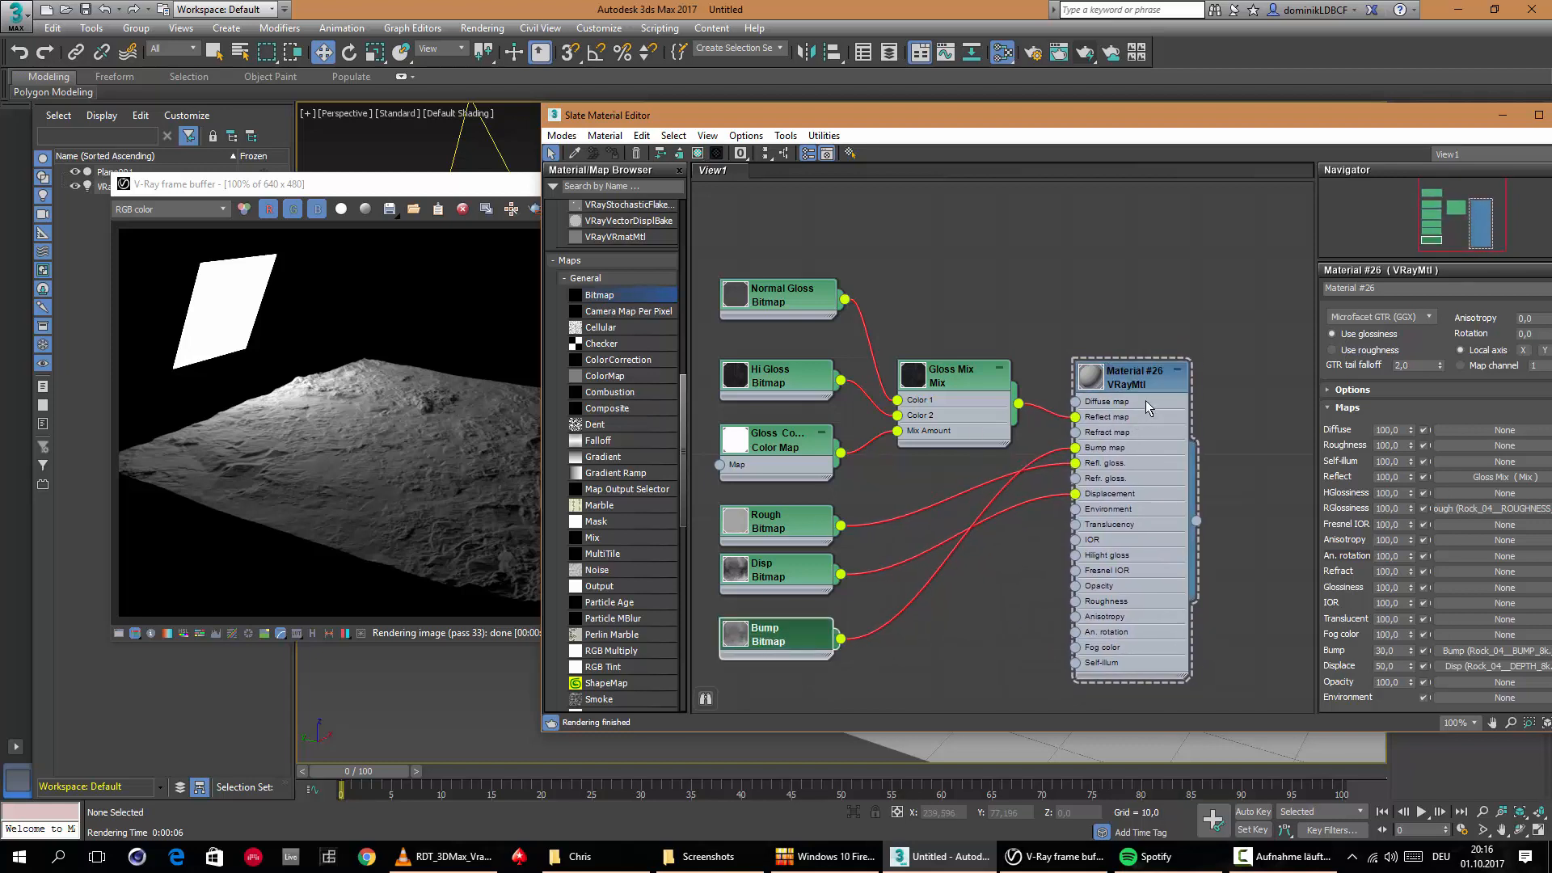
{"action": "left_click", "coordinate": [412, 191]}
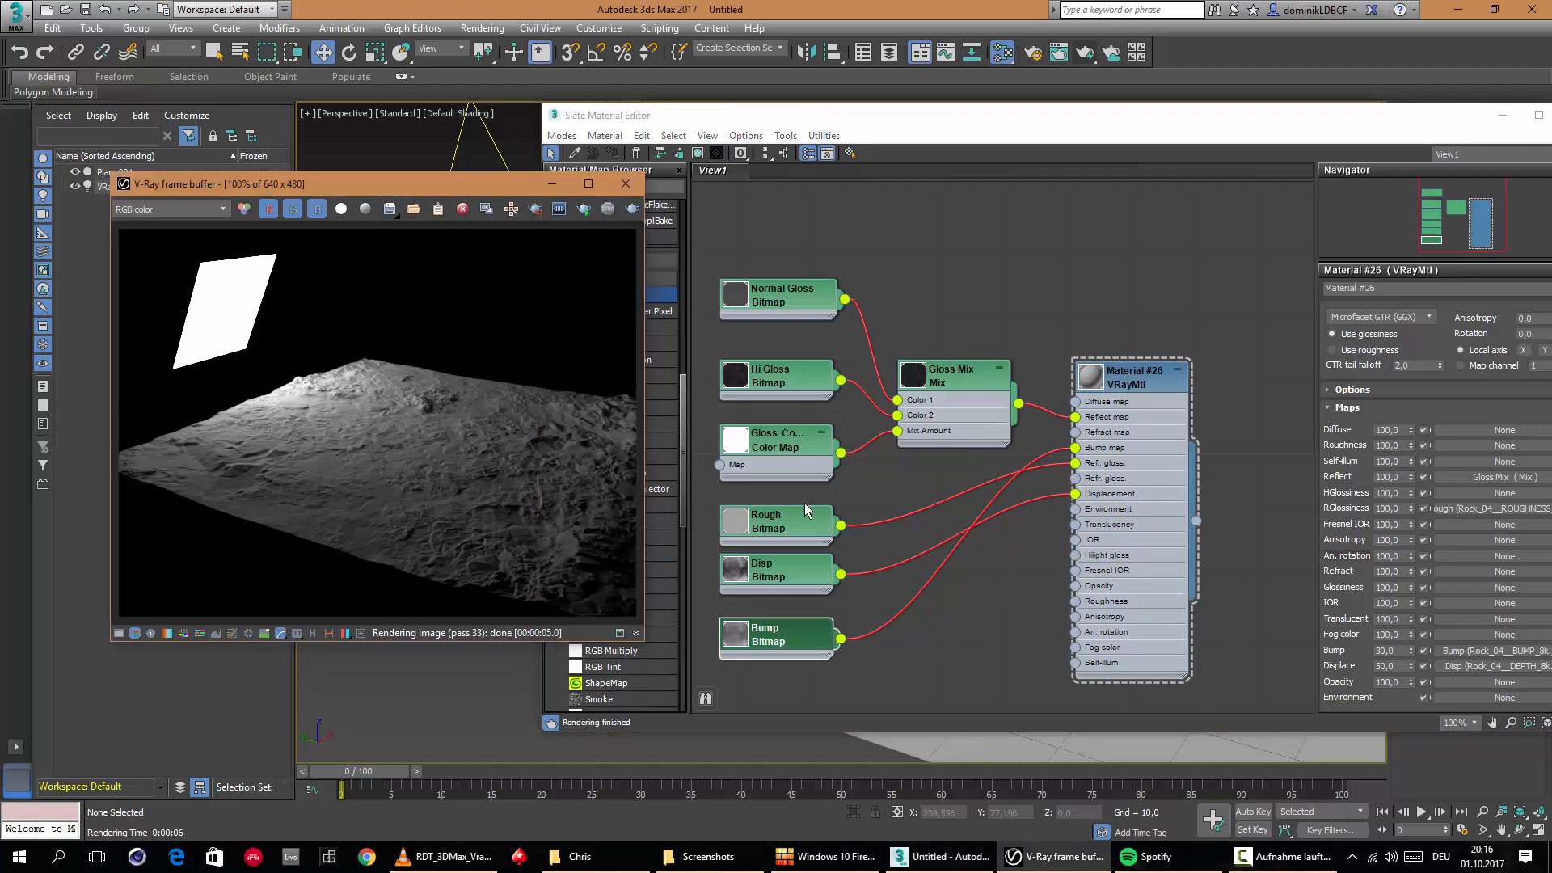
{"action": "left_click", "coordinate": [1286, 859]}
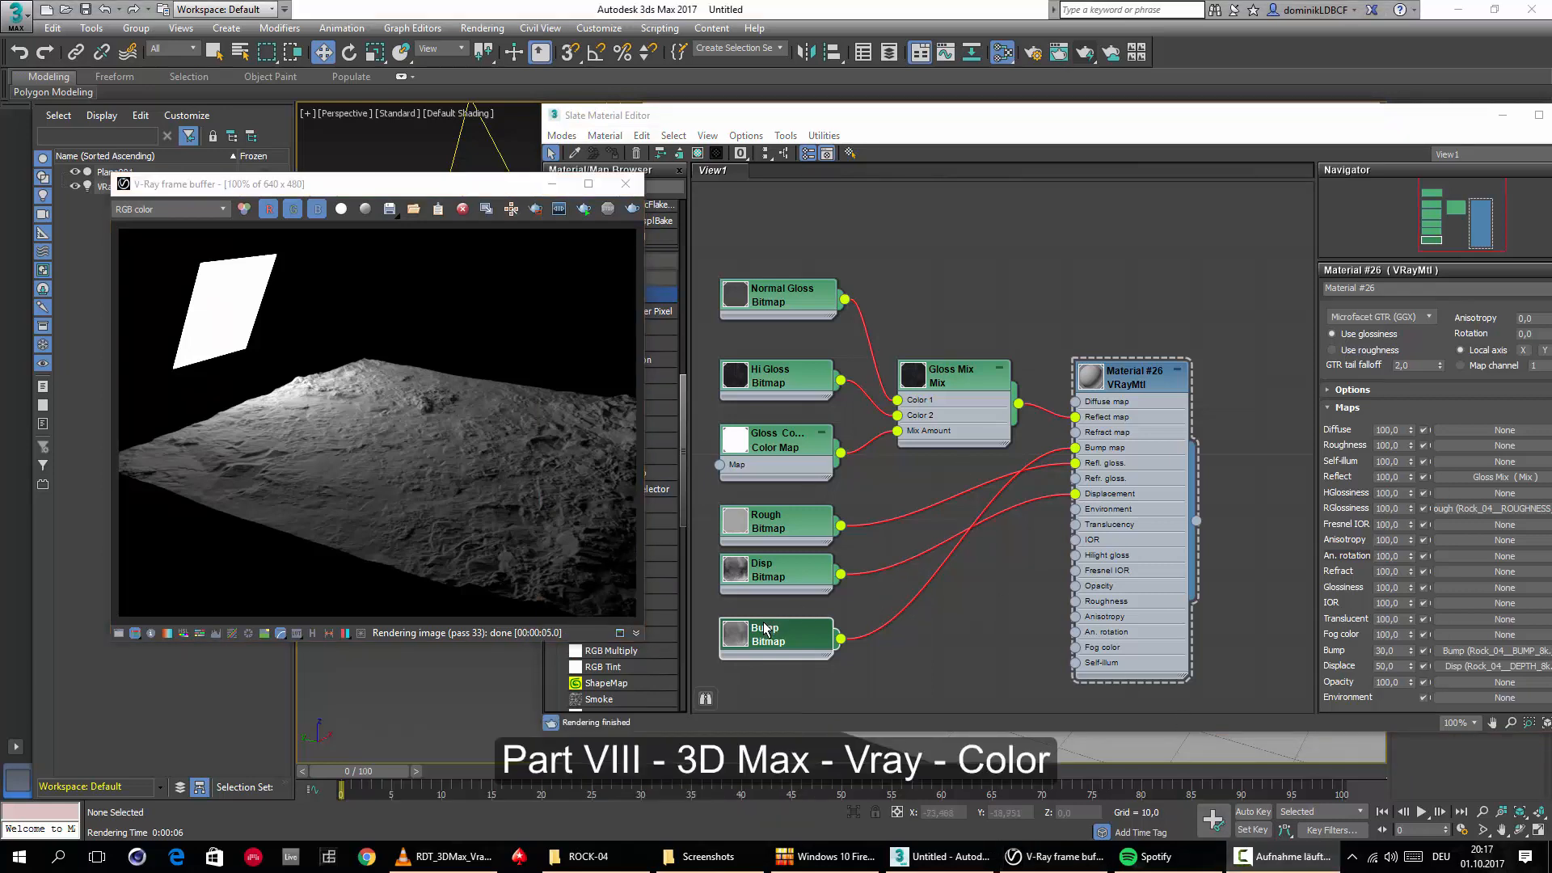
Move the bitmap, Color Map and Gloss Mix nodes down into a compact column, leaving free space above them.
{"action": "left_click_drag", "start_coordinate": [765, 629], "coordinate": [781, 664]}
{"action": "left_click_drag", "start_coordinate": [786, 577], "coordinate": [805, 611]}
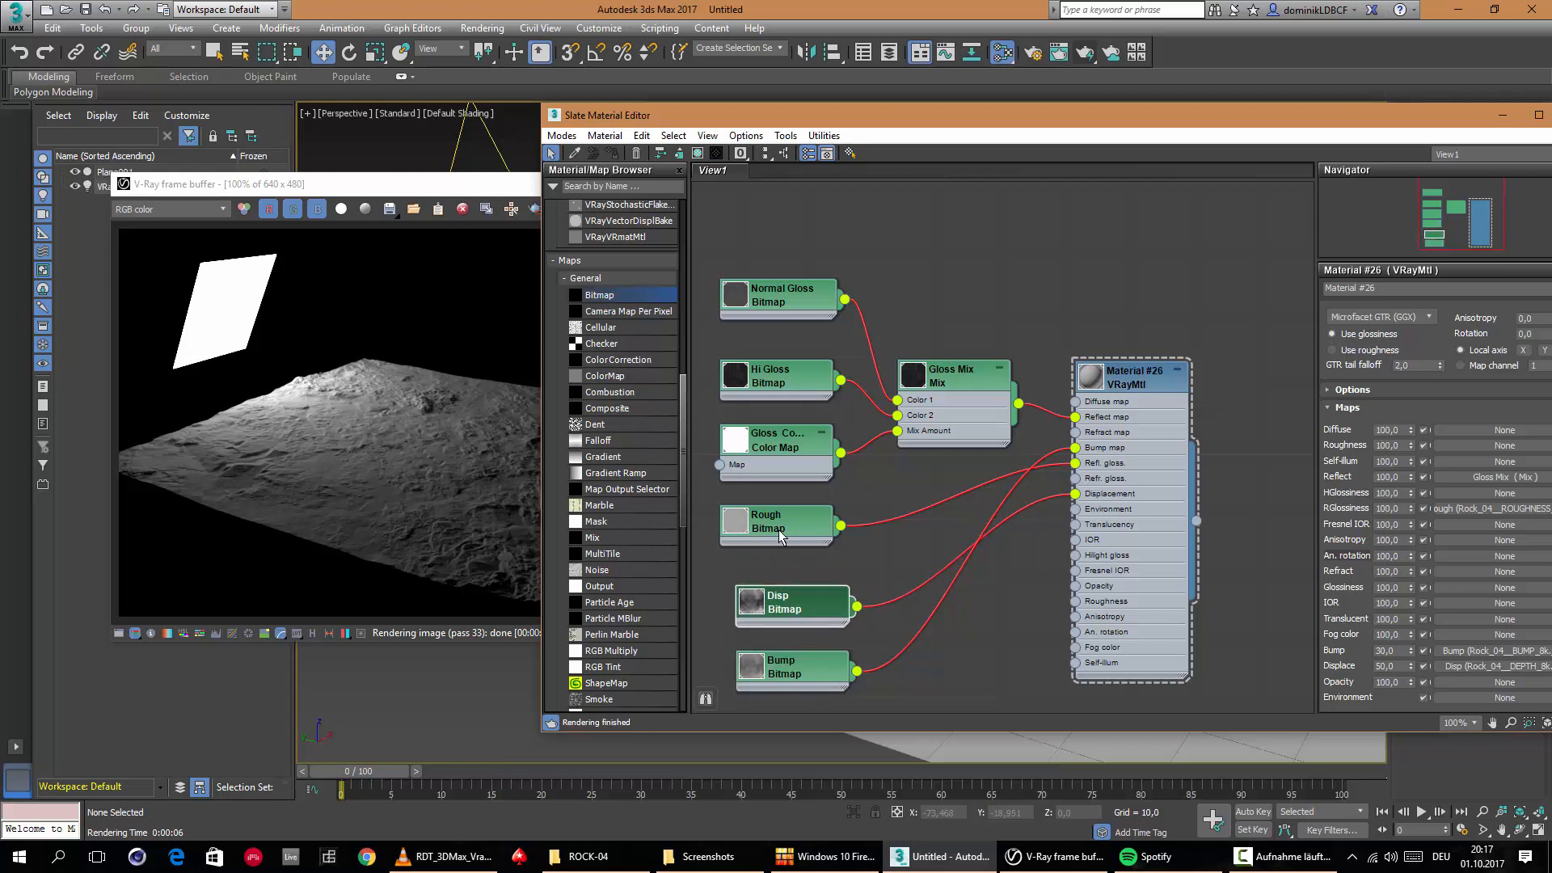
{"action": "left_click_drag", "start_coordinate": [767, 517], "coordinate": [782, 550]}
{"action": "left_click_drag", "start_coordinate": [779, 469], "coordinate": [796, 518]}
{"action": "left_click_drag", "start_coordinate": [956, 376], "coordinate": [972, 408]}
{"action": "left_click_drag", "start_coordinate": [784, 376], "coordinate": [801, 441]}
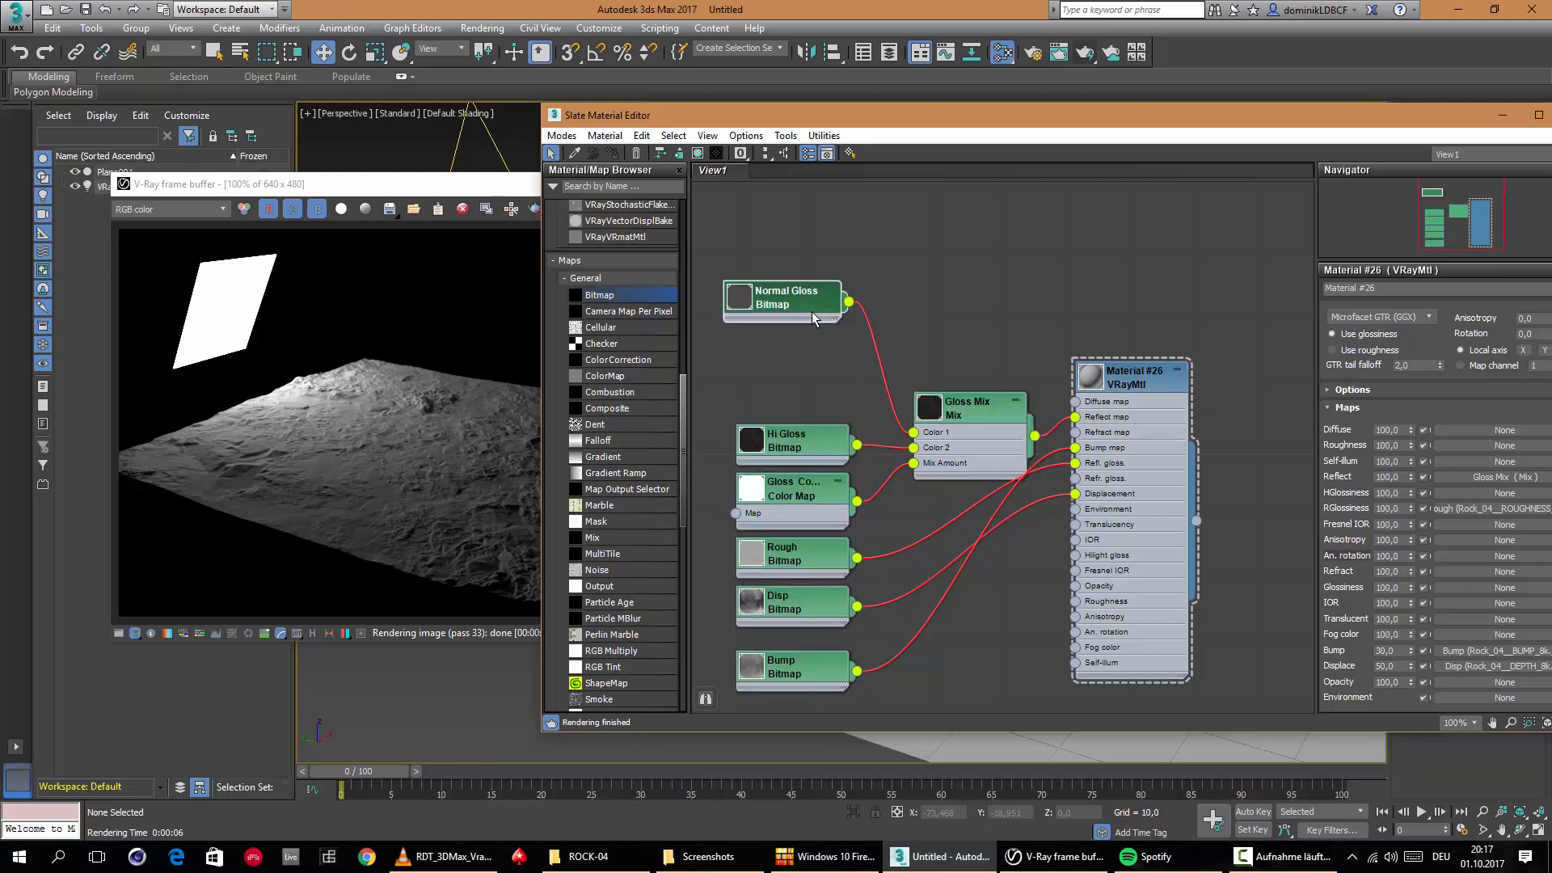
{"action": "left_click_drag", "start_coordinate": [812, 312], "coordinate": [818, 405]}
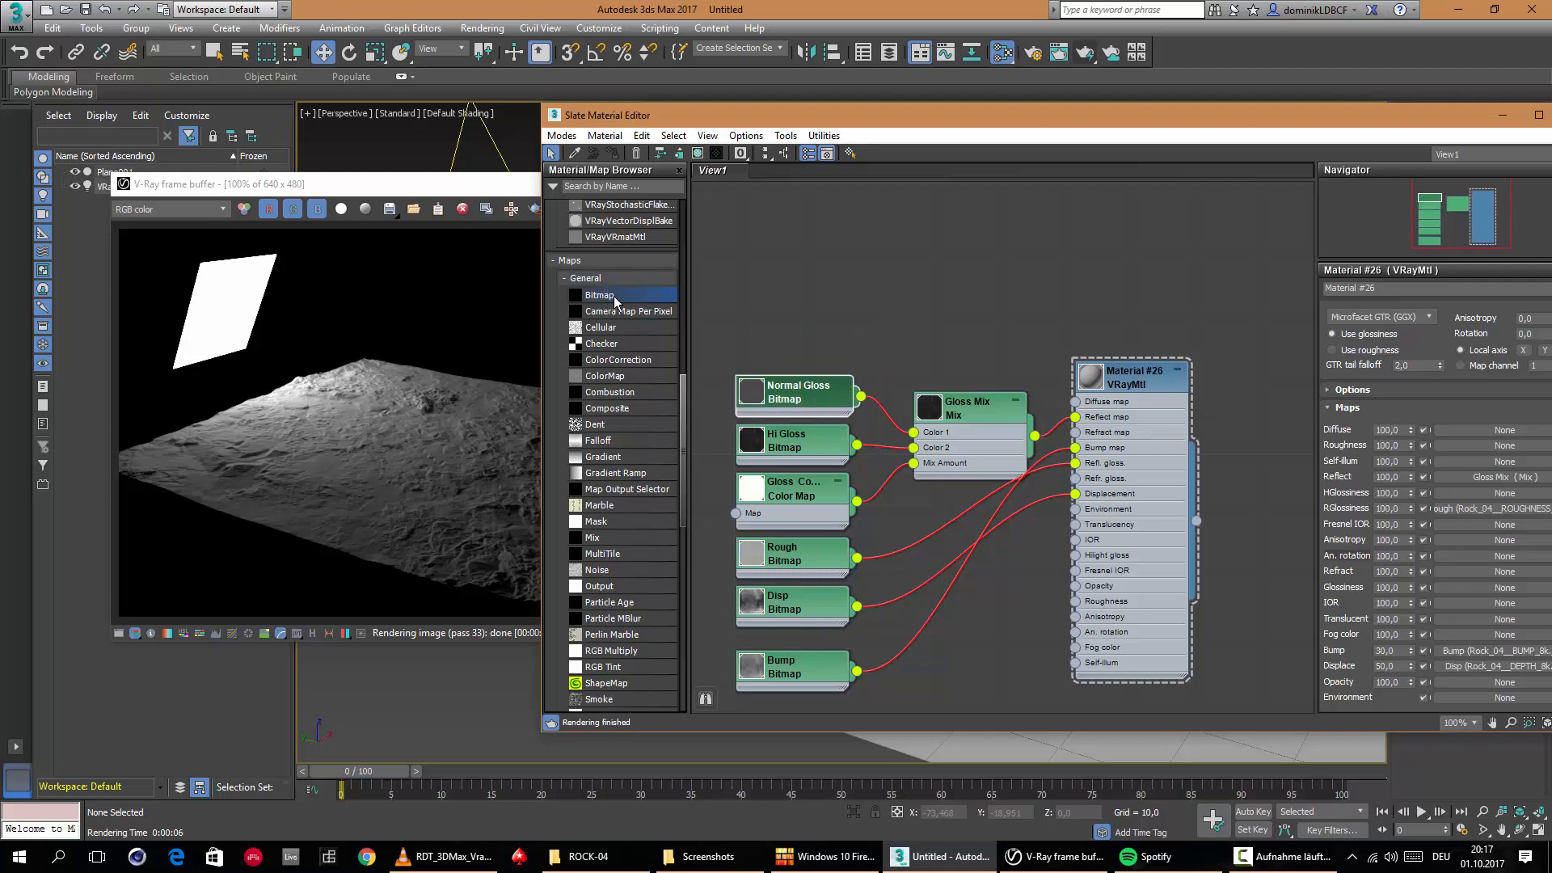
Add a Bitmap map using Rock_04__COLOR_8k.jpg and place it above the Normal Gloss node.
{"action": "left_click_drag", "start_coordinate": [791, 309], "coordinate": [790, 320]}
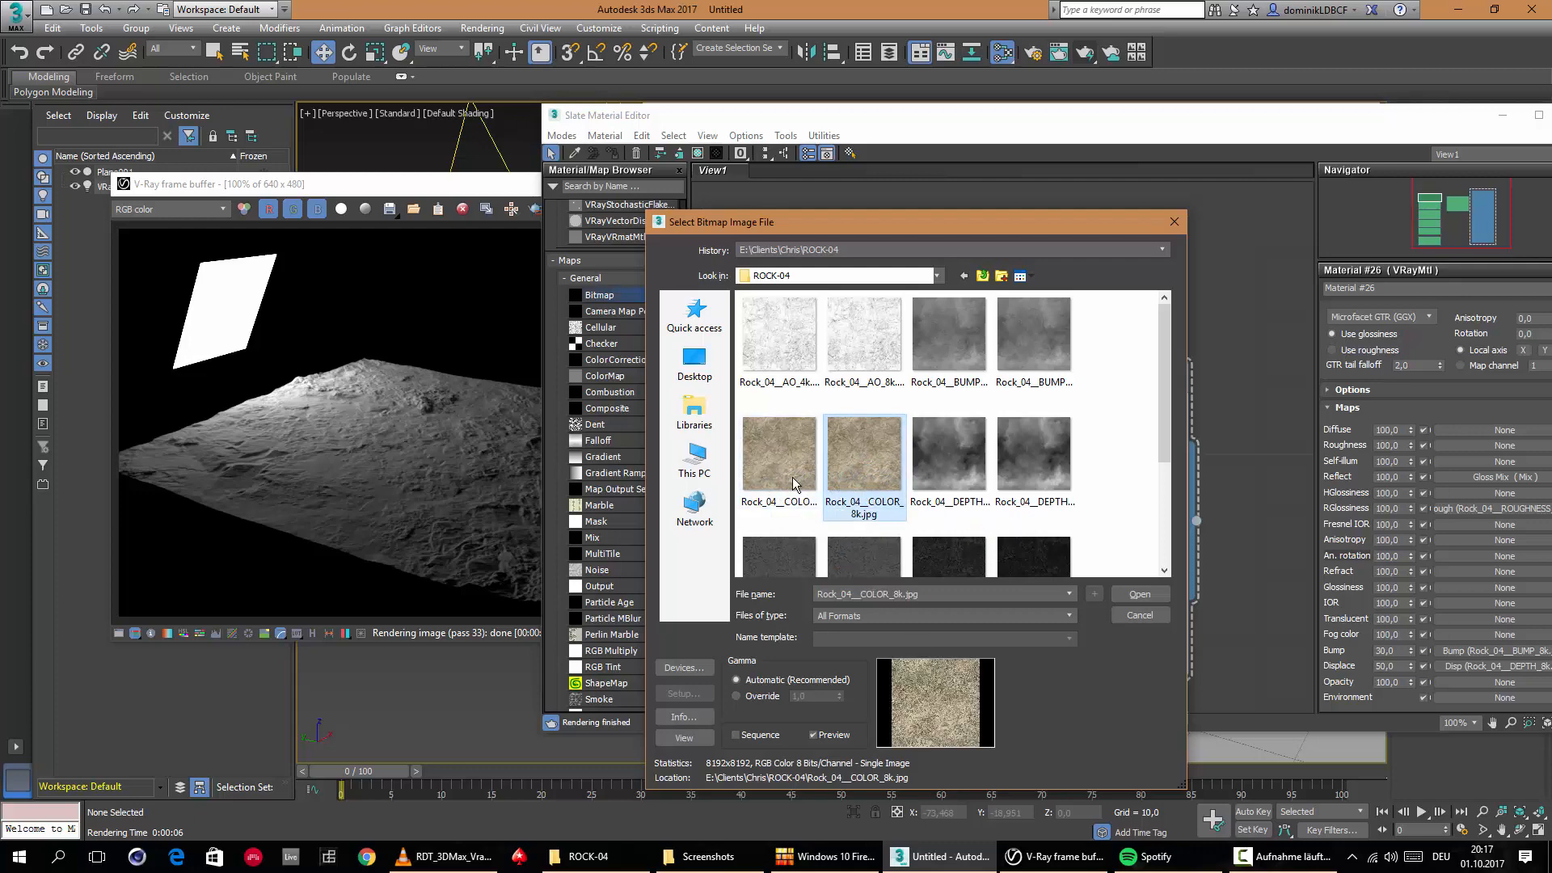
{"action": "left_click", "coordinate": [1140, 595]}
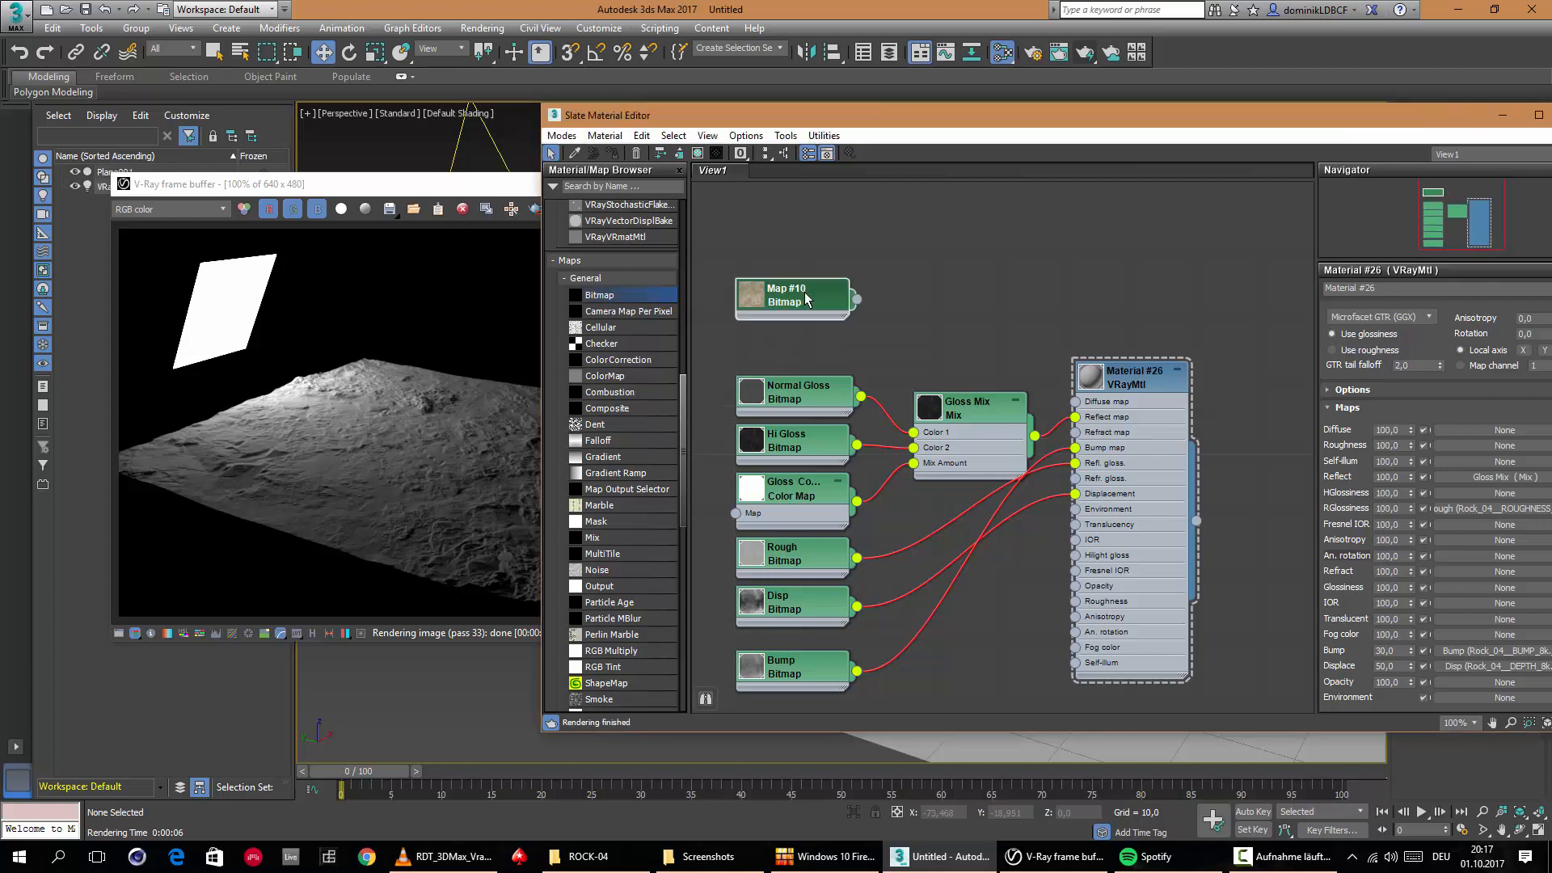
{"action": "mouse_move", "coordinate": [806, 294]}
{"action": "left_mouse_down"}
{"action": "mouse_move", "coordinate": [774, 316]}
{"action": "mouse_move", "coordinate": [789, 318]}
{"action": "left_mouse_up"}
Add a ColorCorrection map fed by the color bitmap and open its parameters in full view.
{"action": "left_click_drag", "start_coordinate": [627, 362], "coordinate": [899, 328]}
{"action": "double_click", "coordinate": [900, 328]}
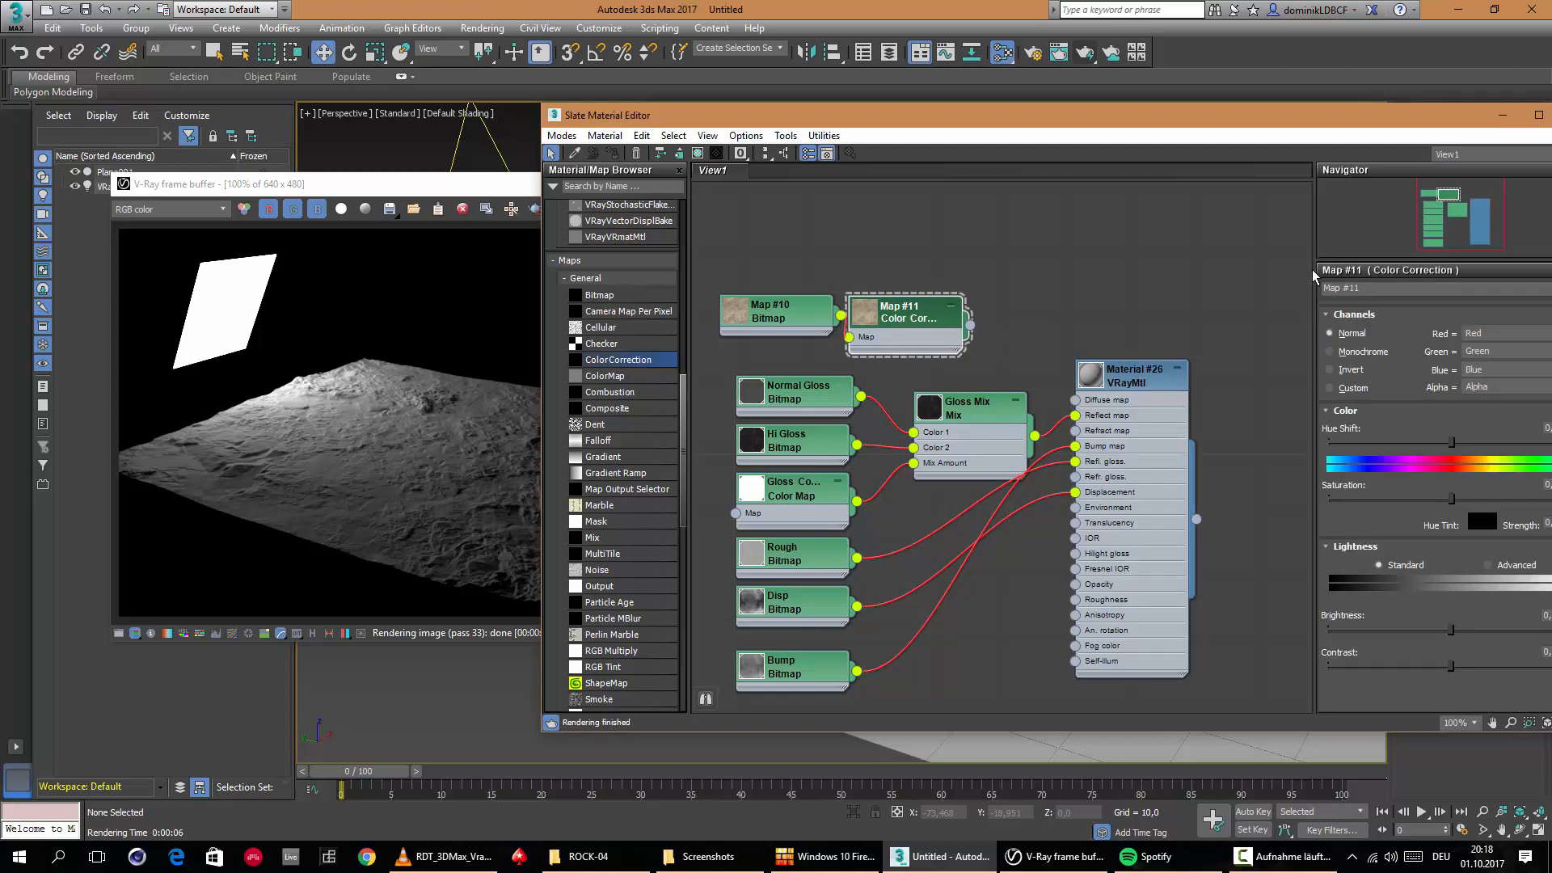
{"action": "left_click_drag", "start_coordinate": [1286, 124], "coordinate": [1183, 121]}
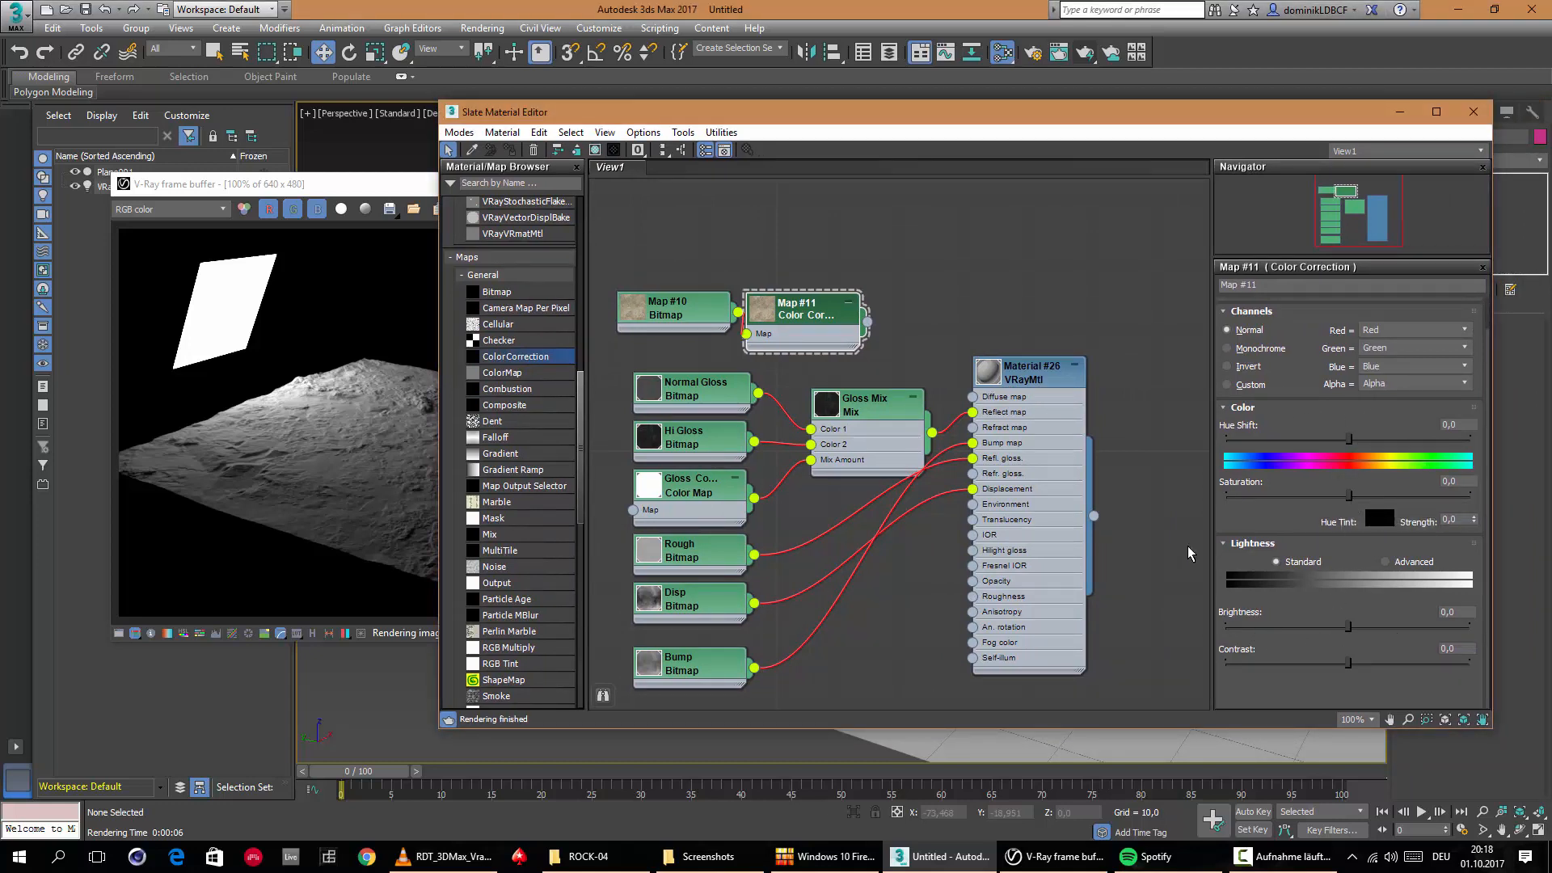
Arrange the color bitmap and Color Correction nodes and connect the Color Correction output to the VRayMtl's Diffuse map input.
{"action": "left_click_drag", "start_coordinate": [764, 326], "coordinate": [797, 326]}
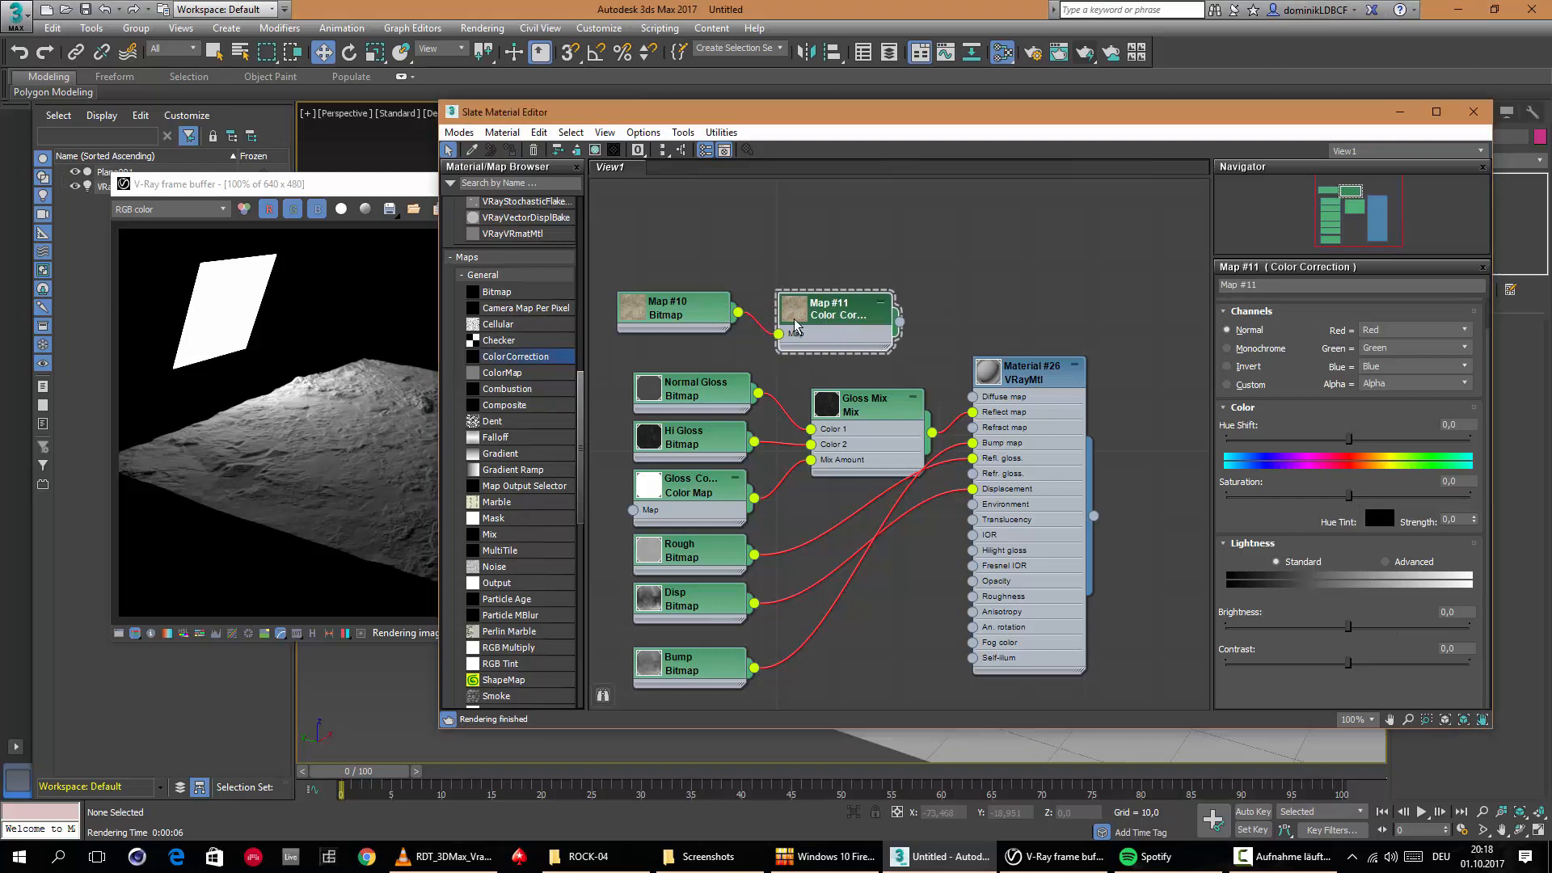
{"action": "left_click_drag", "start_coordinate": [679, 317], "coordinate": [663, 317]}
{"action": "left_click_drag", "start_coordinate": [878, 320], "coordinate": [846, 335]}
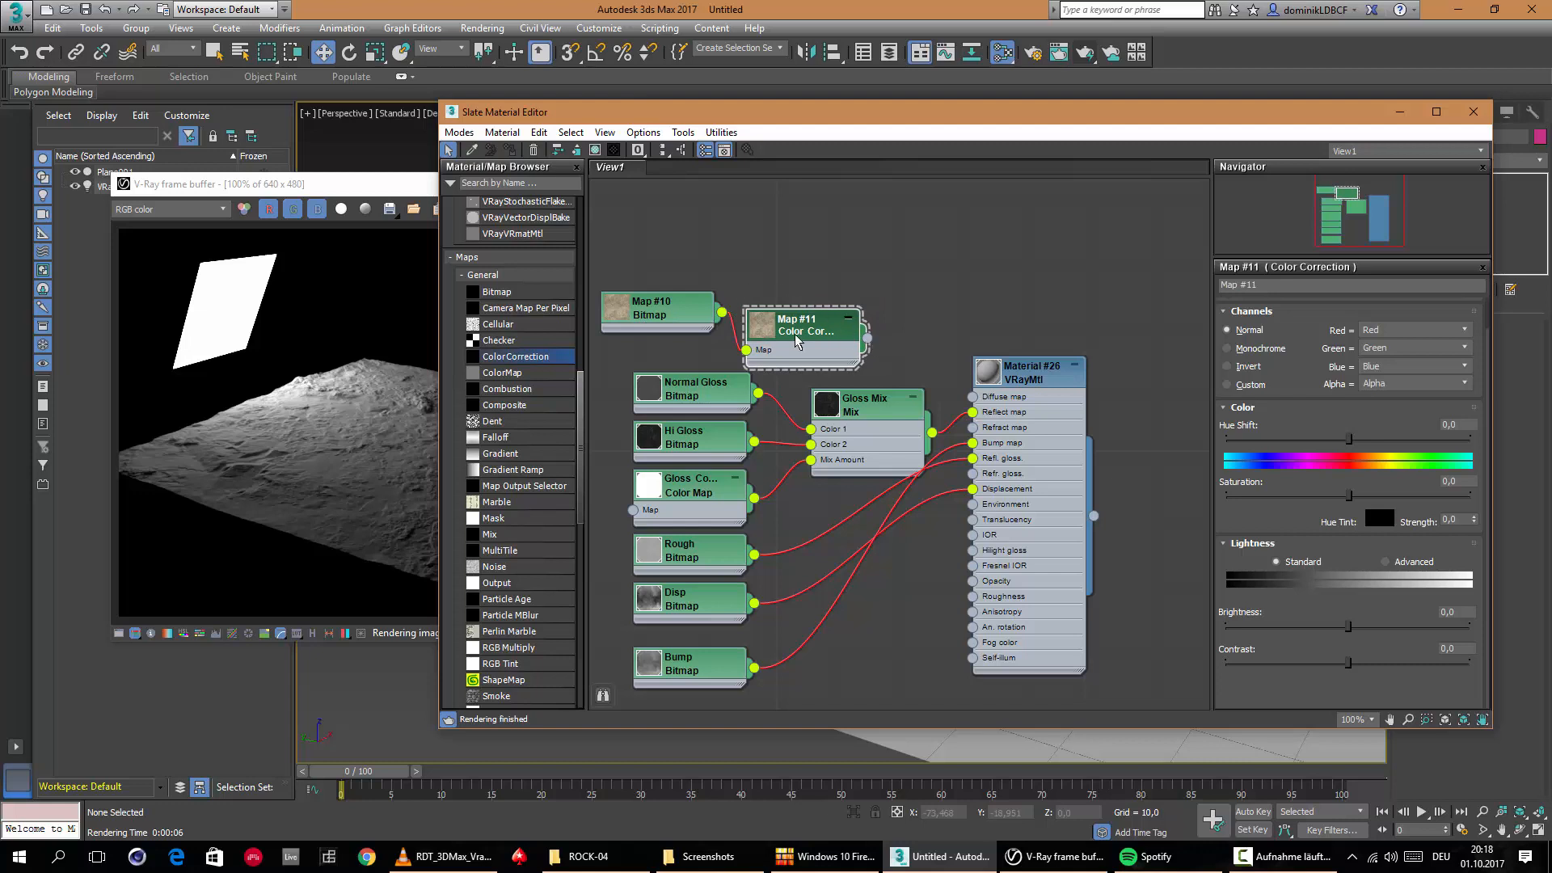
{"action": "left_click_drag", "start_coordinate": [868, 338], "coordinate": [969, 397]}
{"action": "left_click", "coordinate": [644, 316]}
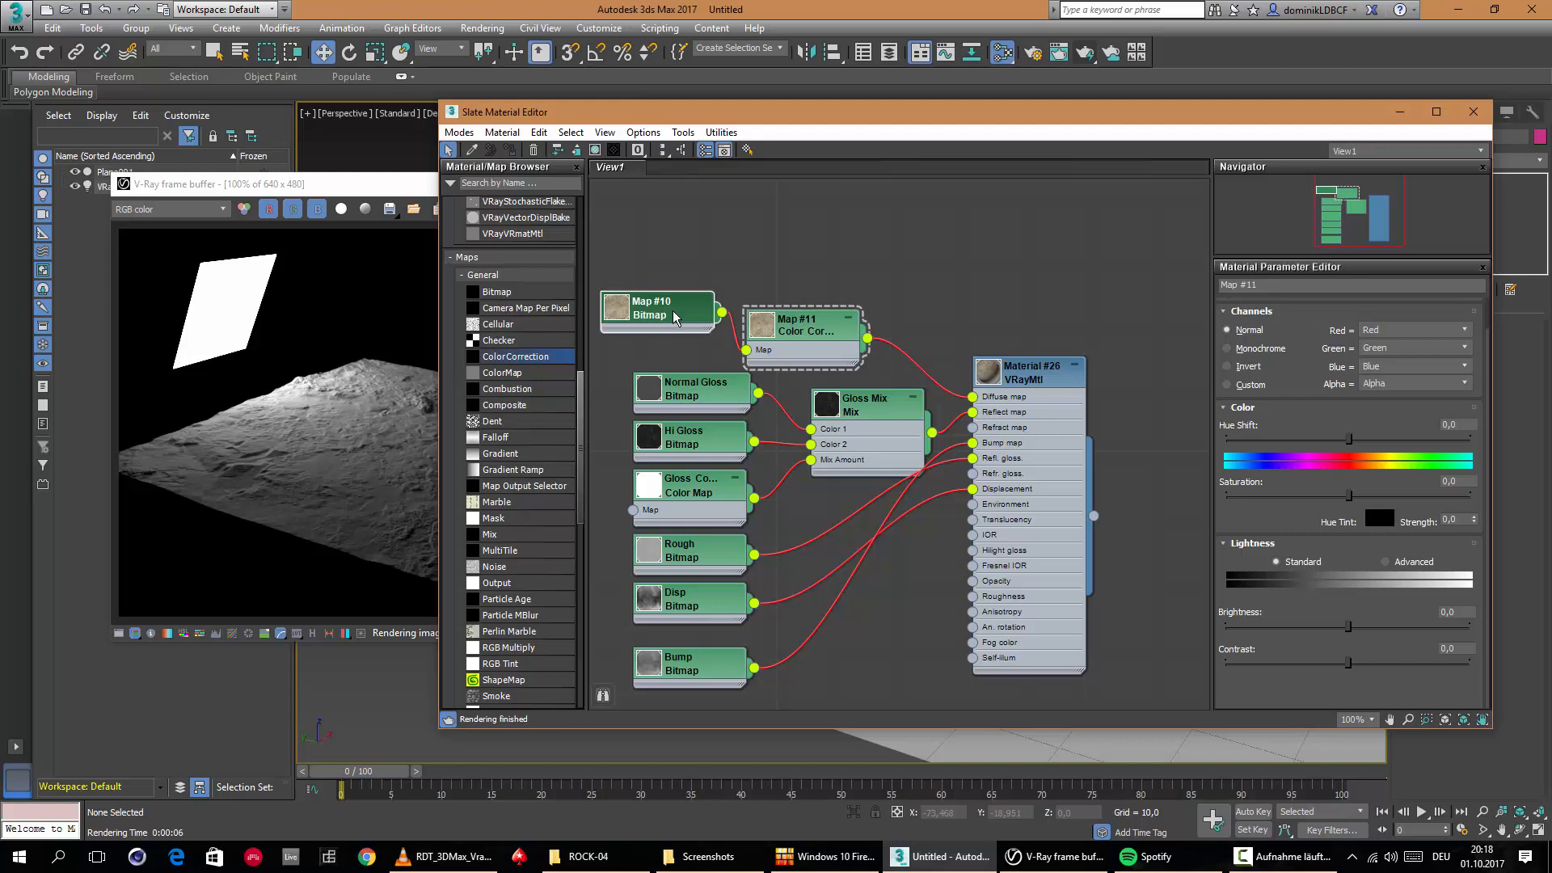
Name the color bitmap node Color and shift the Color Correction node slightly away from it.
{"action": "left_click", "coordinate": [1278, 289]}
{"action": "type", "text": "Color"}
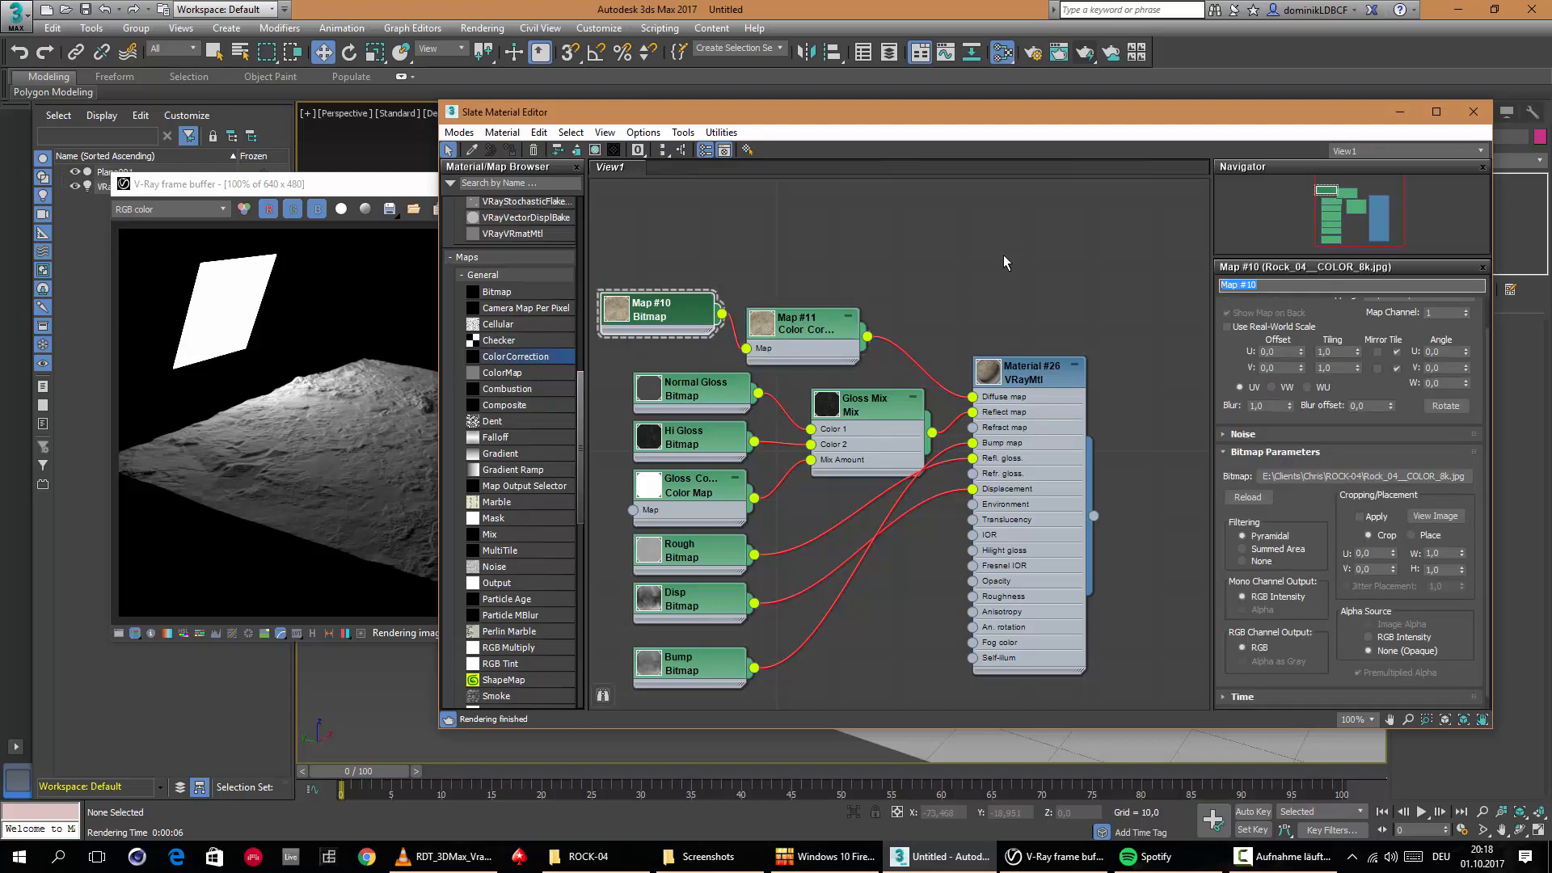
{"action": "key", "text": "Return"}
{"action": "left_click_drag", "start_coordinate": [808, 336], "coordinate": [822, 332]}
{"action": "left_click", "coordinate": [675, 316]}
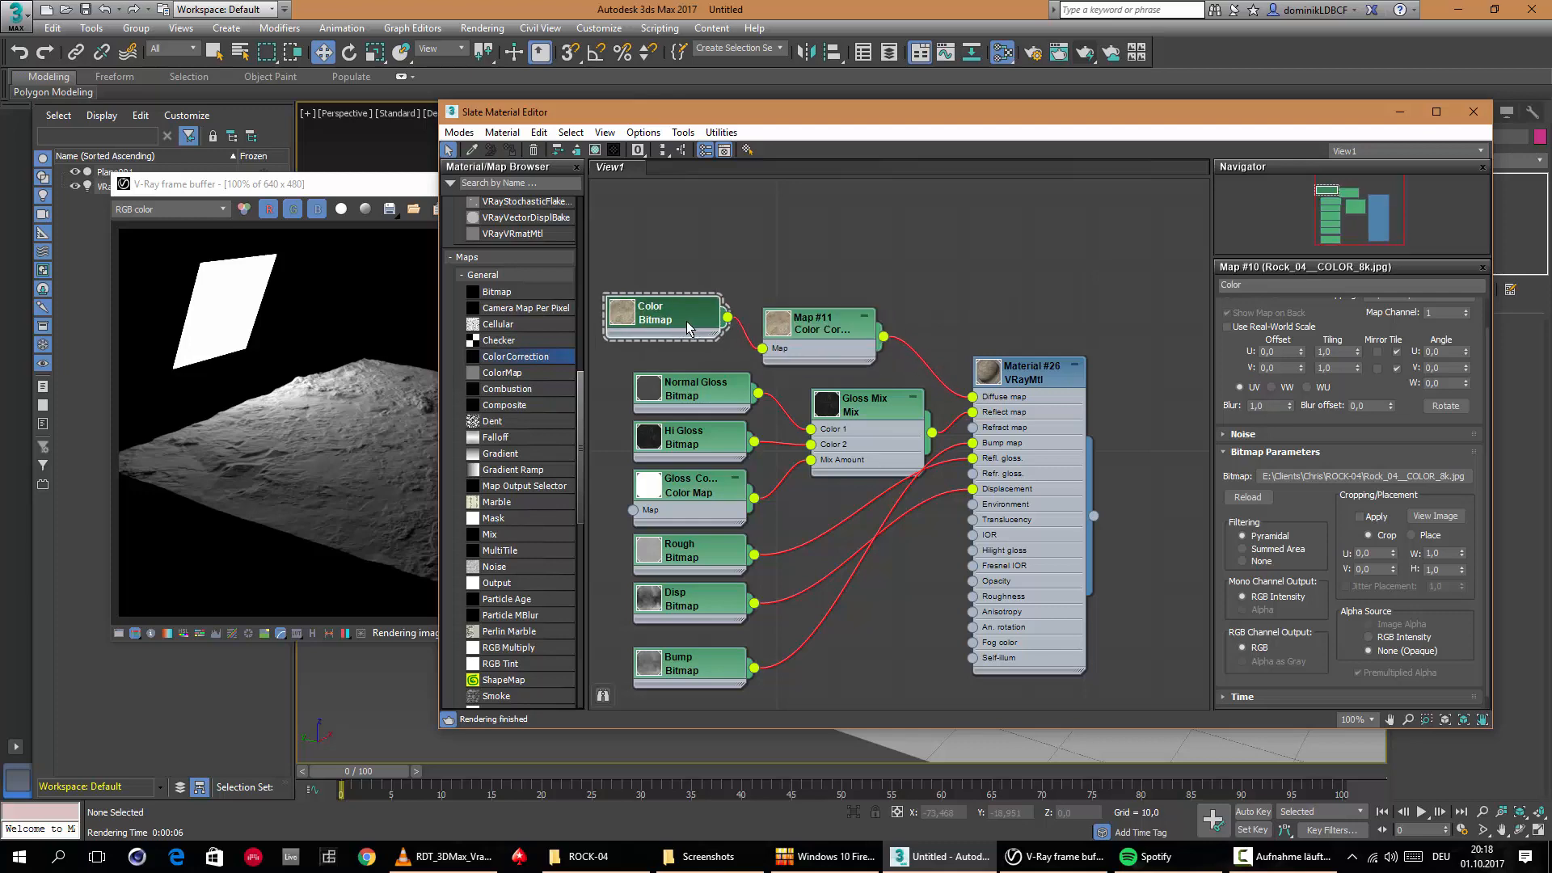
Run a test render of the rock plane with the diffuse map connected, stopping it early.
{"action": "left_click", "coordinate": [1078, 53]}
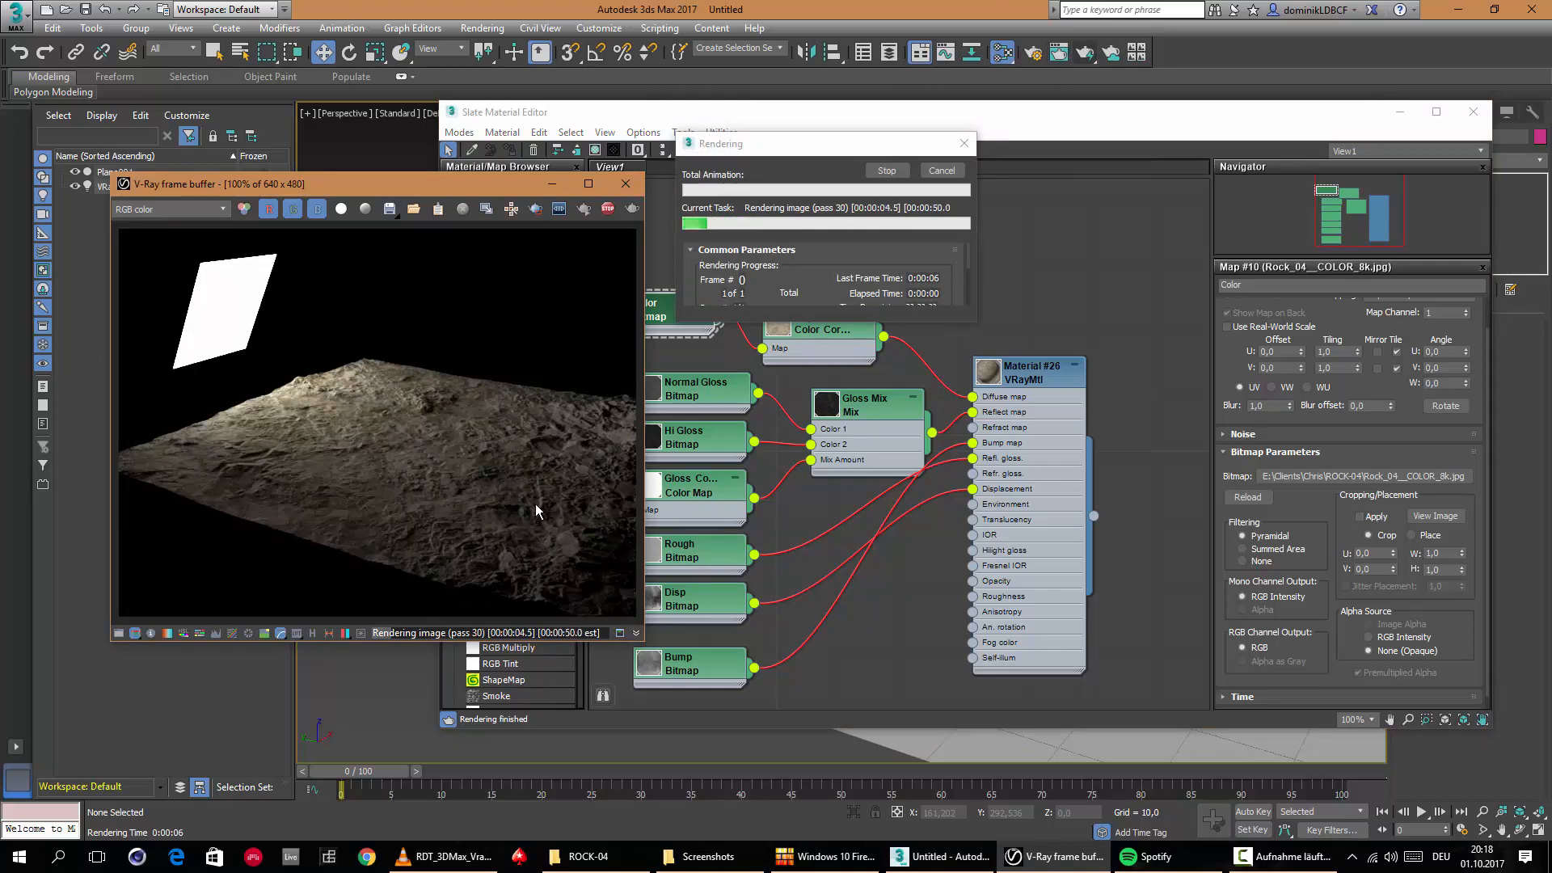
{"action": "left_click_drag", "start_coordinate": [788, 146], "coordinate": [936, 165]}
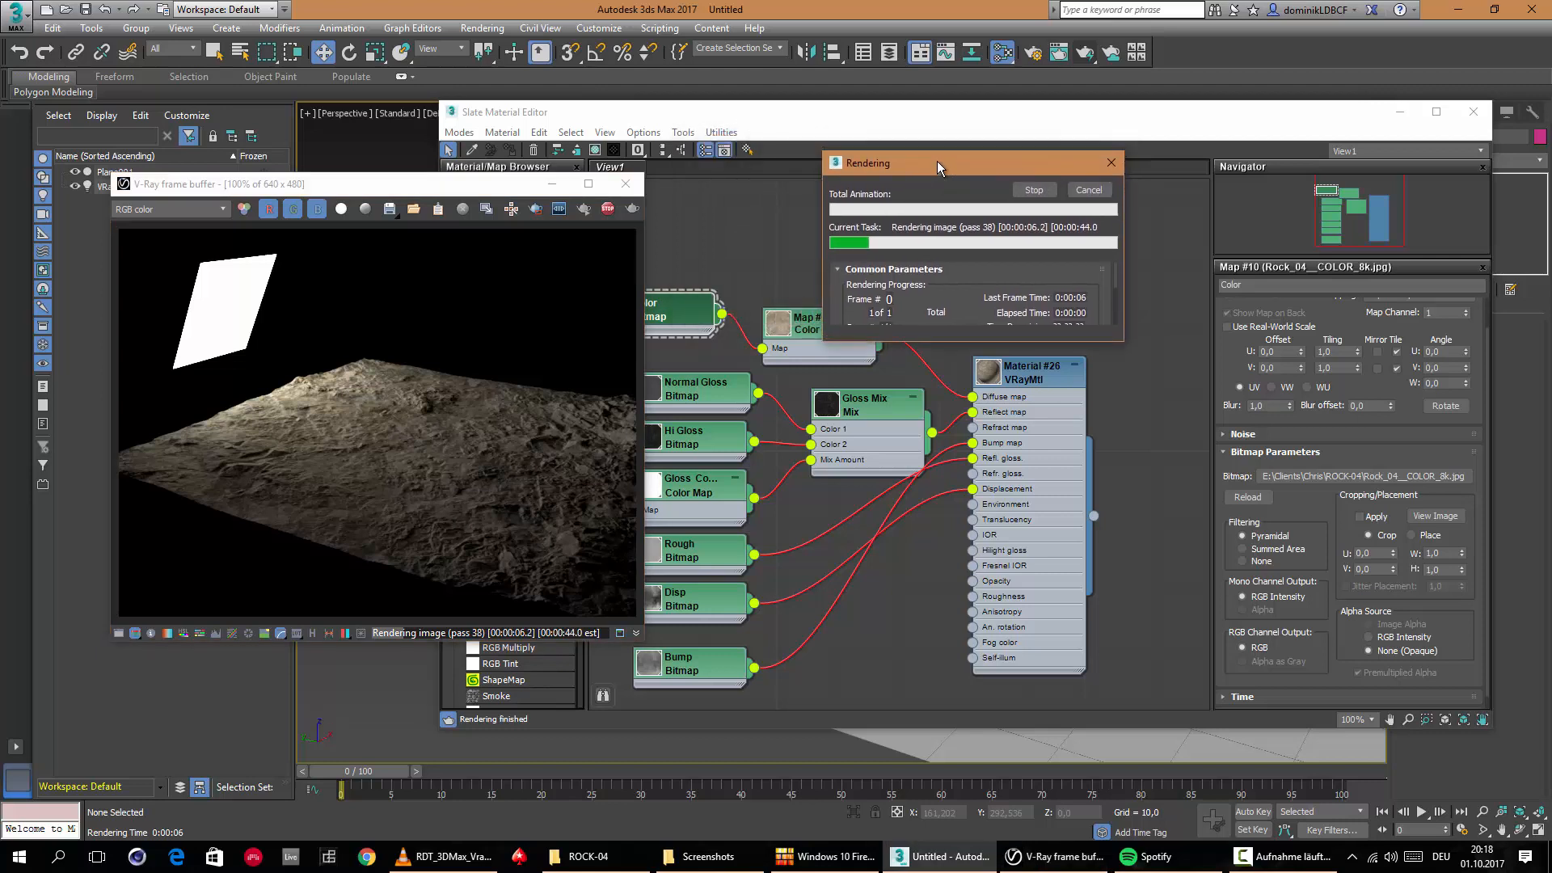
{"action": "left_click", "coordinate": [1035, 191]}
Spread out the node graph by moving the VRayMtl away from the maps and realigning the Rough, Disp, Color and Color Correction nodes.
{"action": "left_click_drag", "start_coordinate": [1023, 382], "coordinate": [1087, 397]}
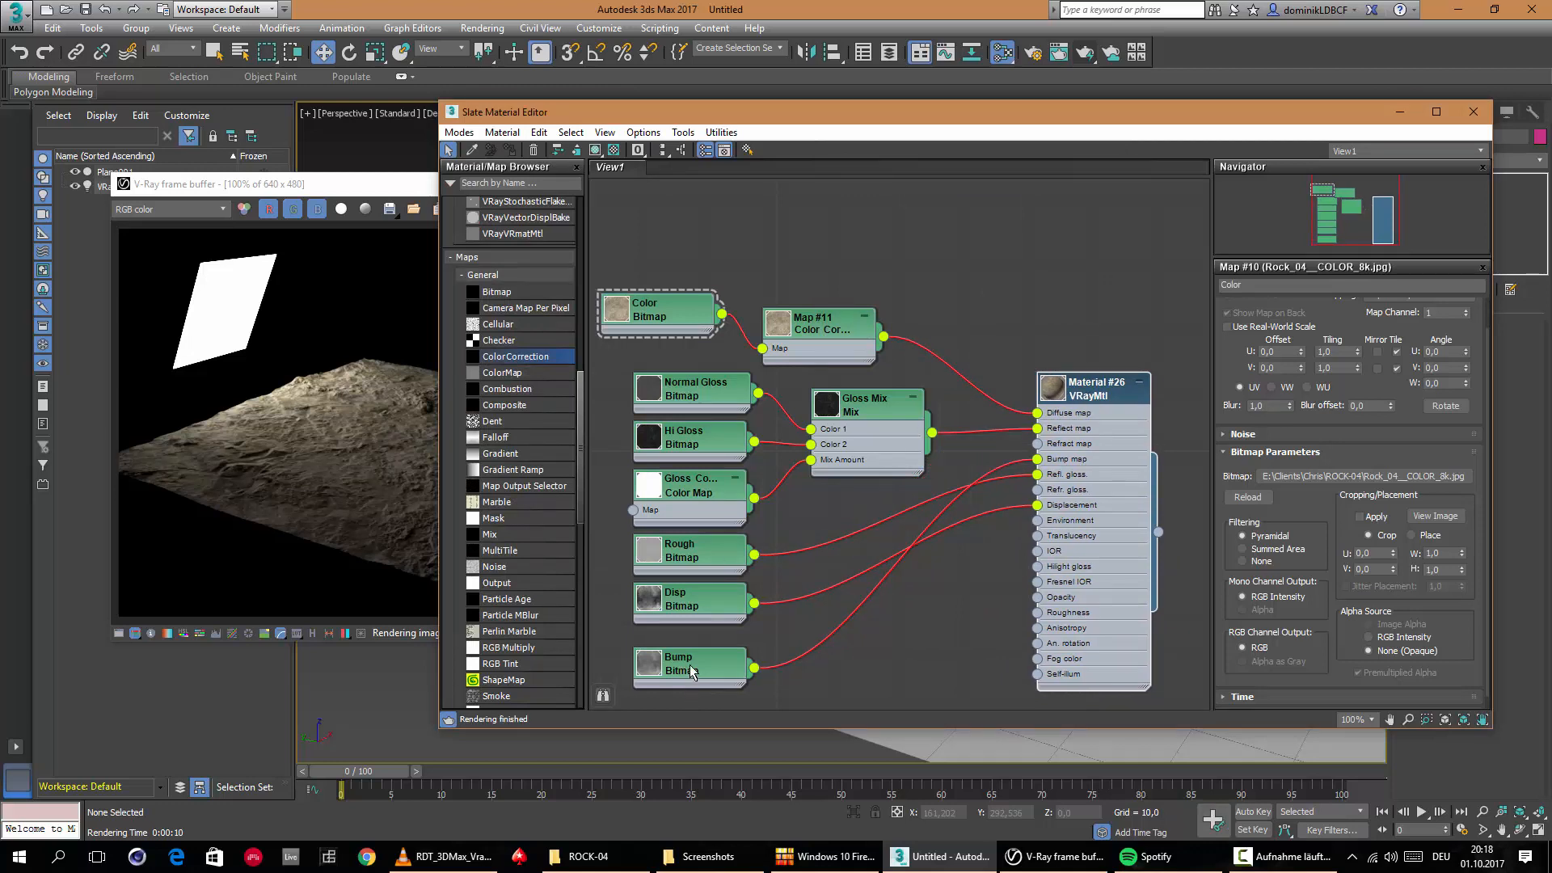
{"action": "mouse_move", "coordinate": [691, 671]}
{"action": "left_mouse_down"}
{"action": "mouse_move", "coordinate": [692, 684]}
{"action": "mouse_move", "coordinate": [692, 668]}
{"action": "left_mouse_up"}
{"action": "mouse_move", "coordinate": [691, 600]}
{"action": "left_mouse_down"}
{"action": "mouse_move", "coordinate": [697, 619]}
{"action": "mouse_move", "coordinate": [696, 573]}
{"action": "left_mouse_up"}
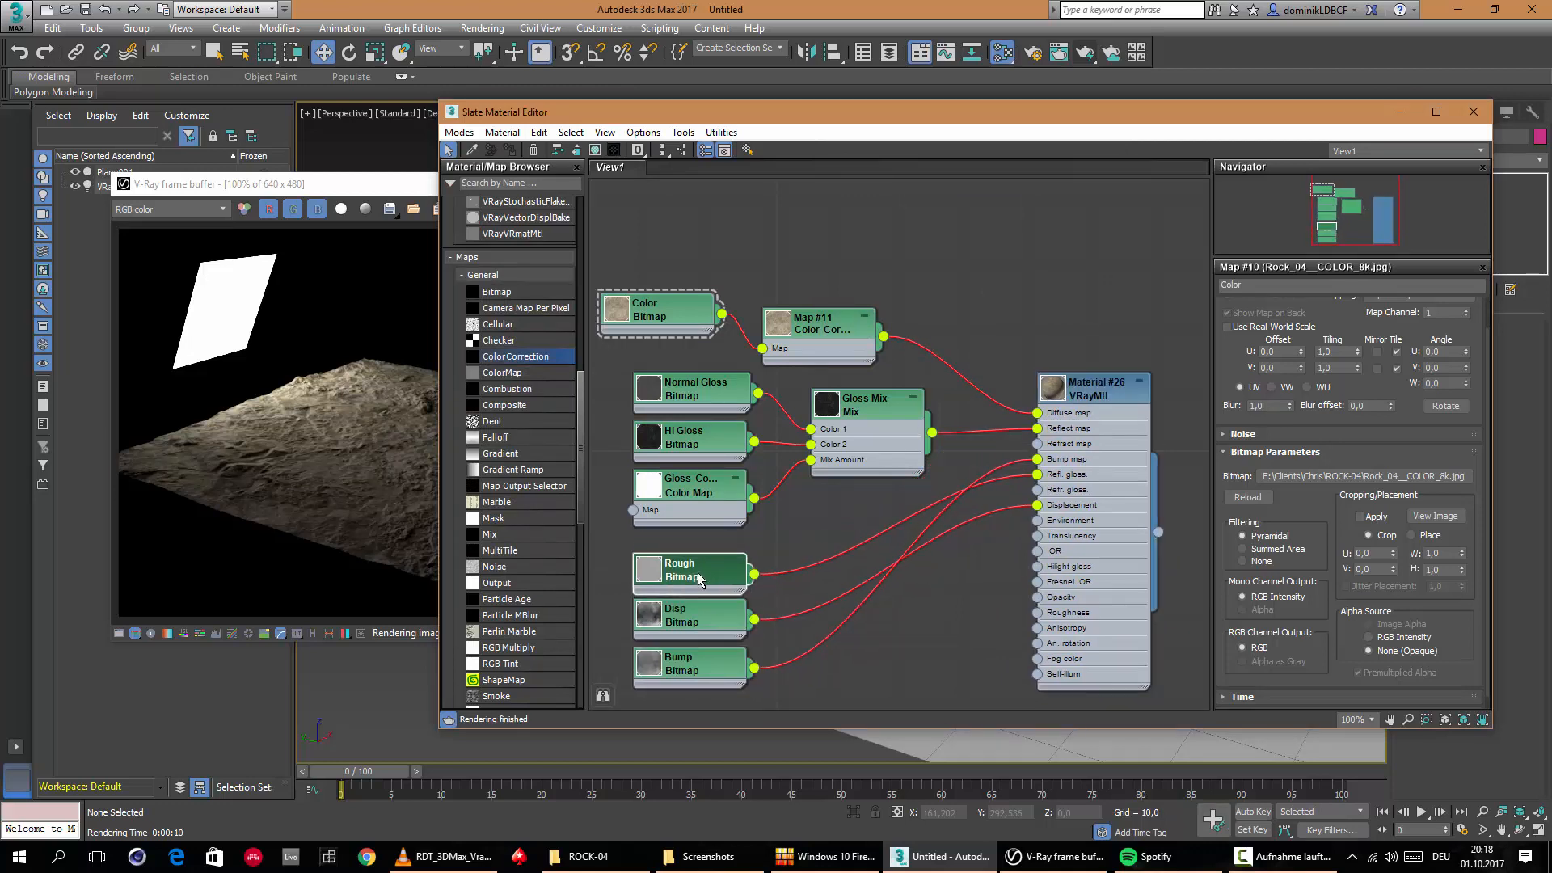
{"action": "left_click_drag", "start_coordinate": [810, 328], "coordinate": [864, 328]}
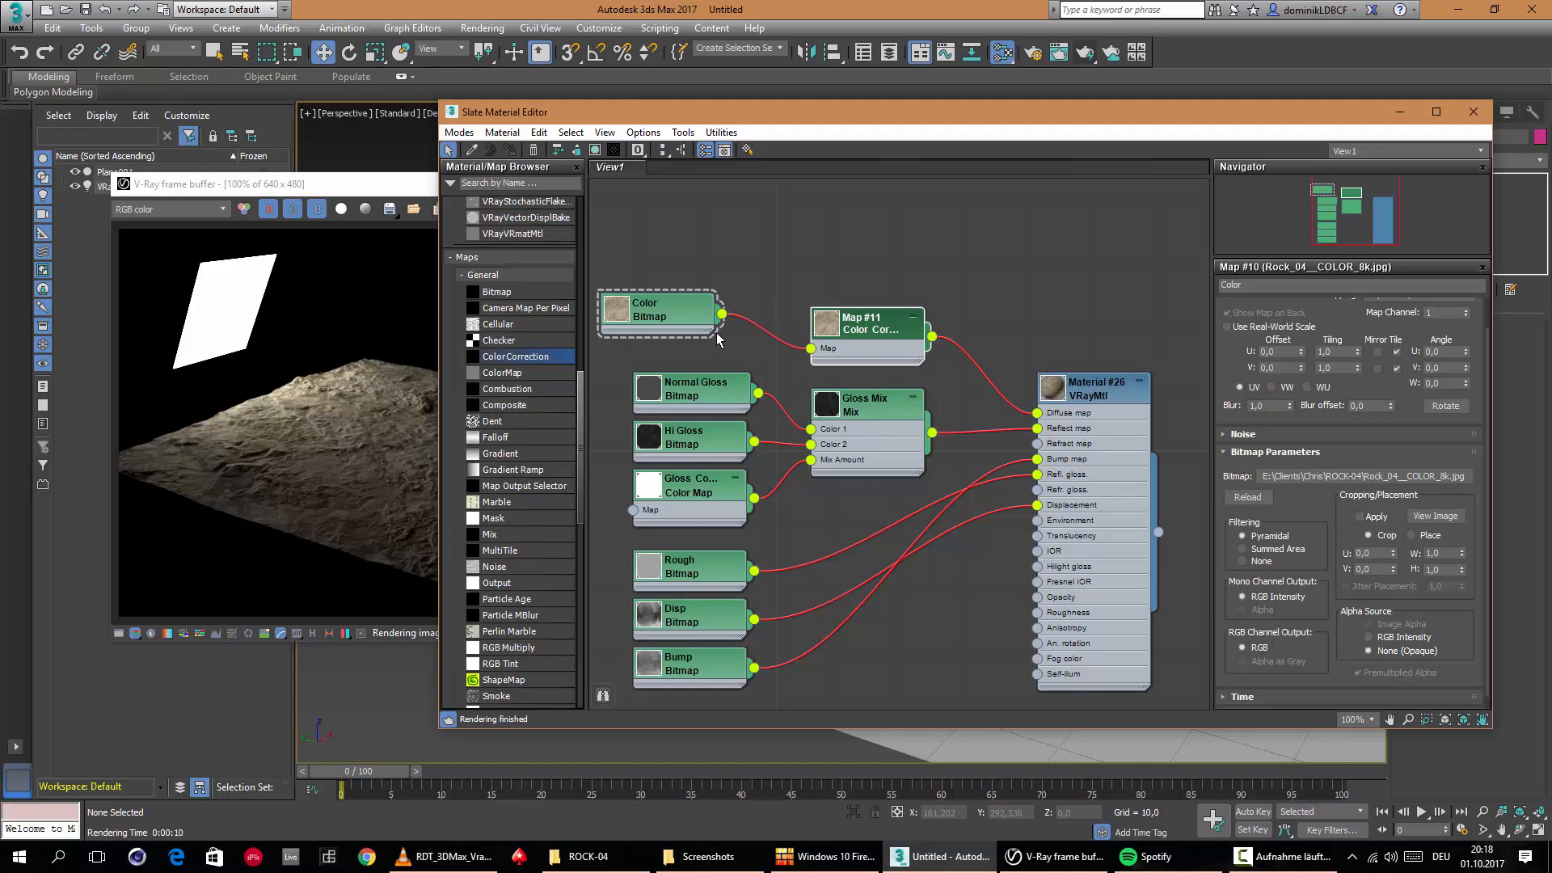
{"action": "left_click_drag", "start_coordinate": [670, 321], "coordinate": [703, 340]}
{"action": "mouse_move", "coordinate": [610, 113]}
{"action": "left_mouse_down"}
{"action": "mouse_move", "coordinate": [663, 127]}
{"action": "mouse_move", "coordinate": [614, 132]}
{"action": "left_mouse_up"}
{"action": "left_click_drag", "start_coordinate": [655, 348], "coordinate": [655, 349]}
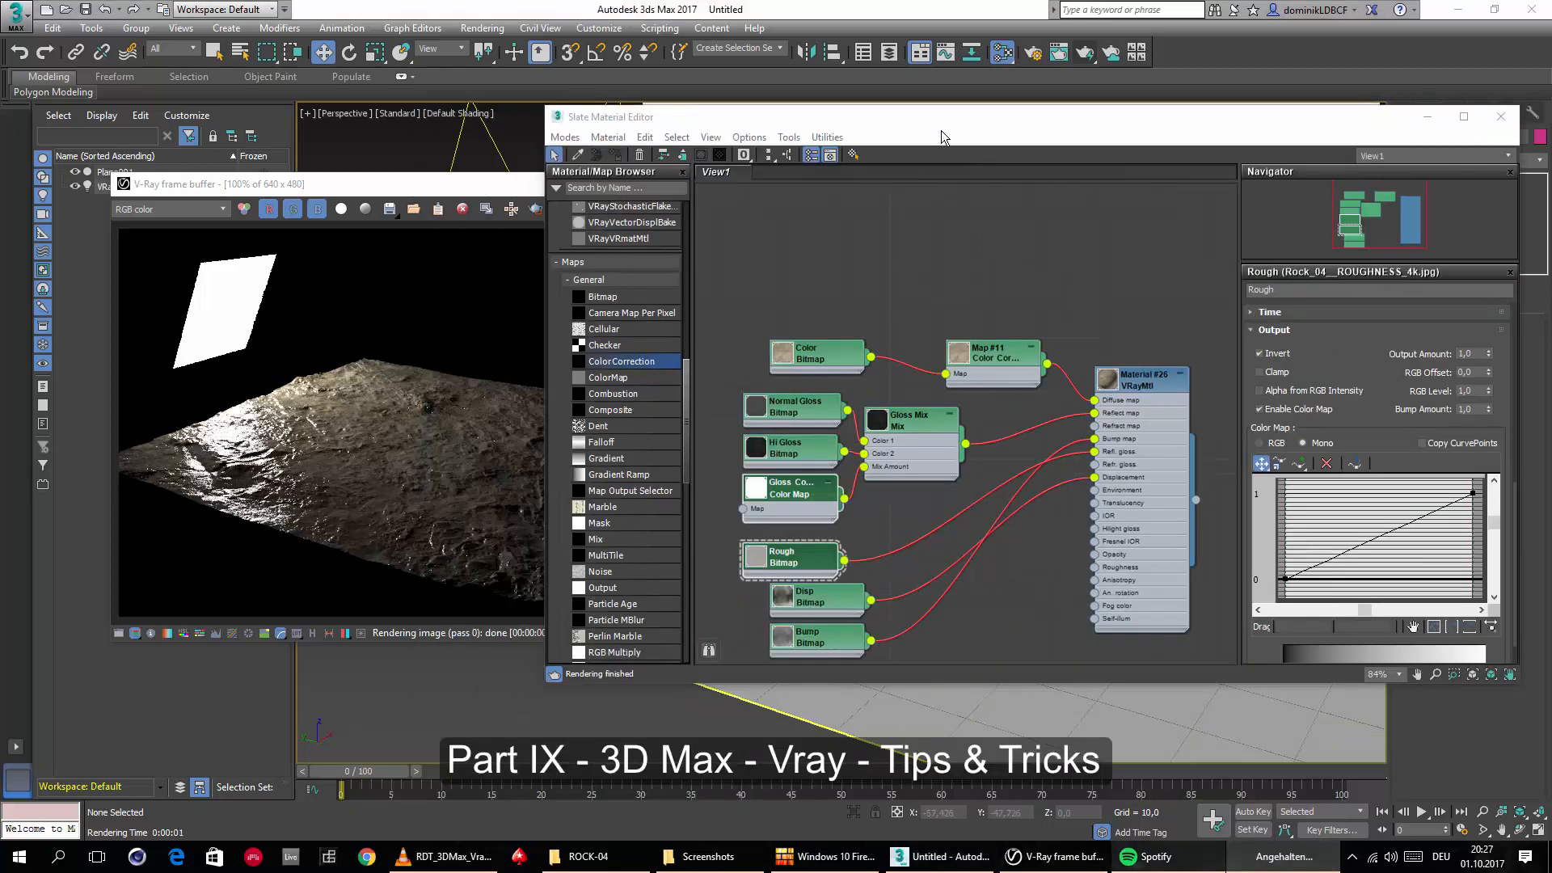
Render the rock plane again briefly and move the frame buffer clear of the material editor.
{"action": "left_click", "coordinate": [1080, 57]}
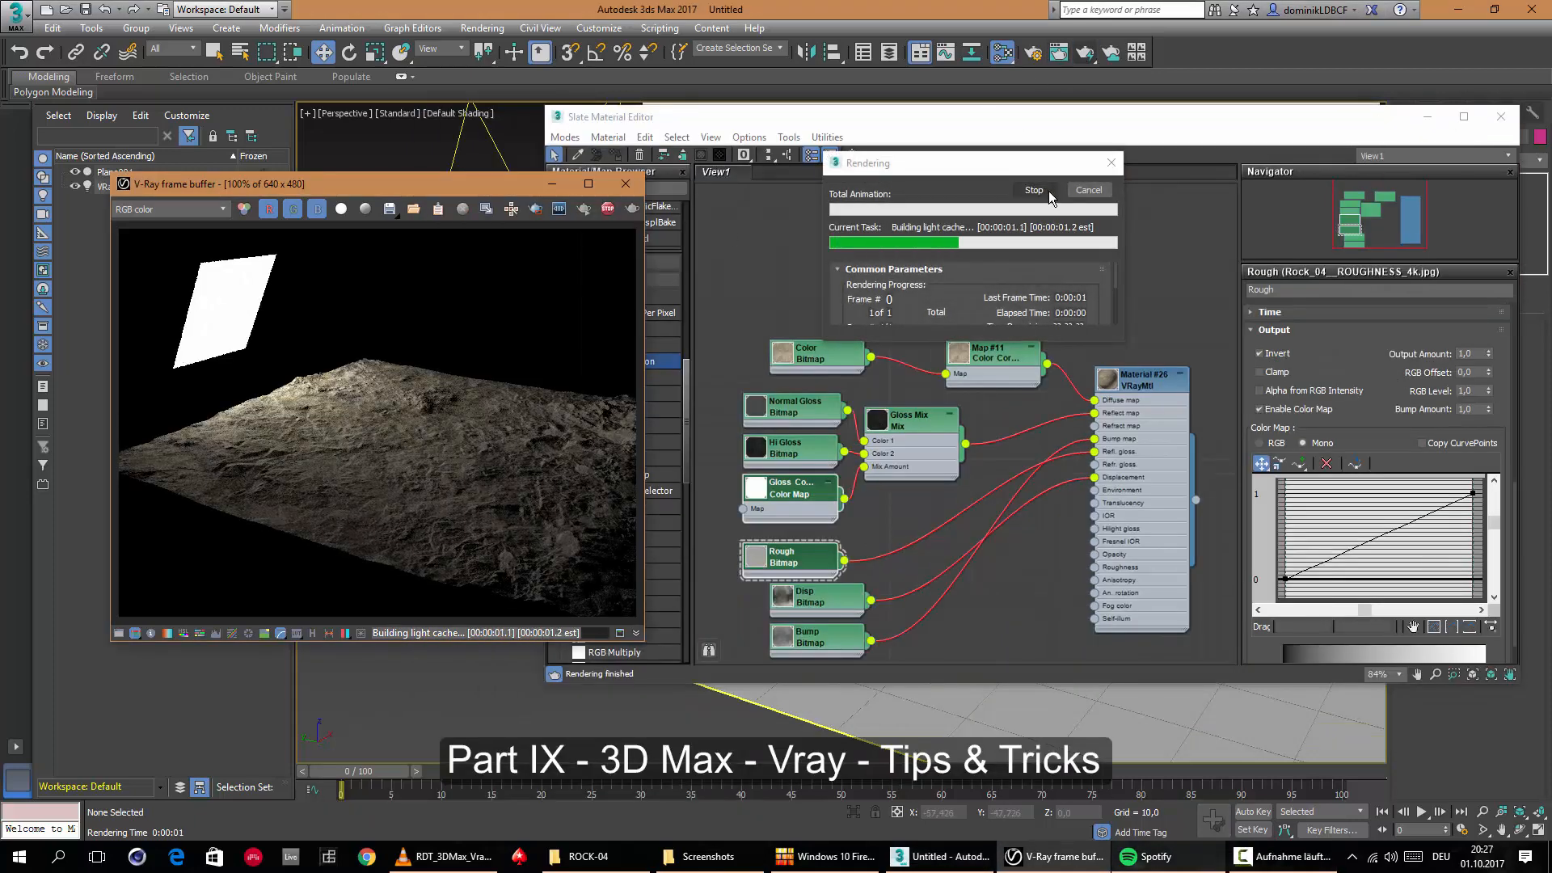
{"action": "left_click_drag", "start_coordinate": [485, 185], "coordinate": [428, 192]}
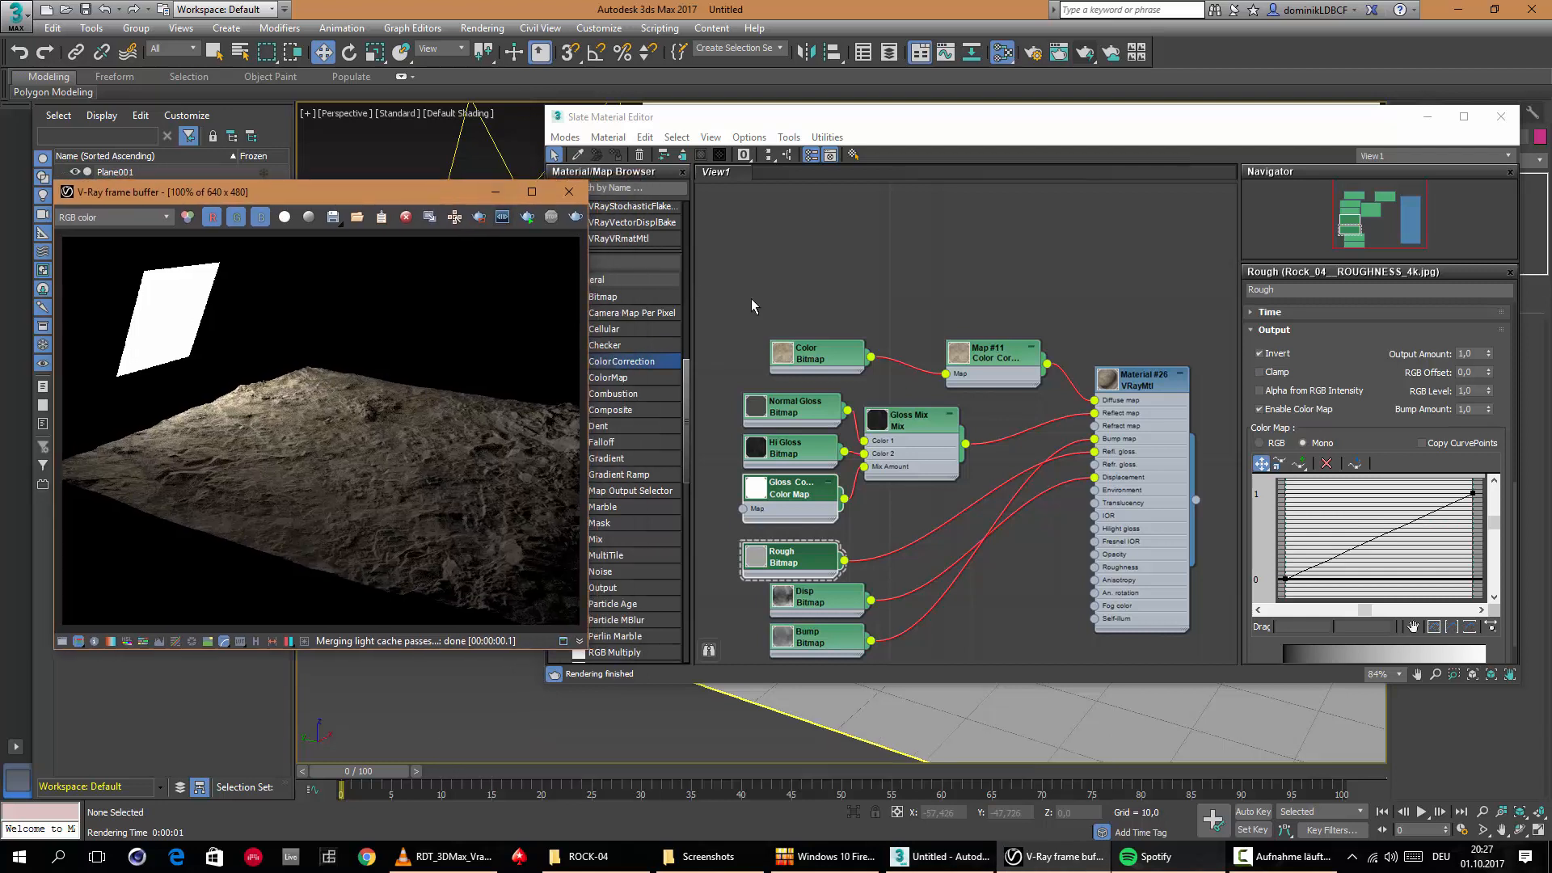
Add a Bitmap map using Rock_04__AO_4k.jpg above the Color bitmap and shift the Color and Color Correction nodes to make room.
{"action": "left_click_drag", "start_coordinate": [982, 351], "coordinate": [995, 338]}
{"action": "left_click_drag", "start_coordinate": [818, 354], "coordinate": [845, 355]}
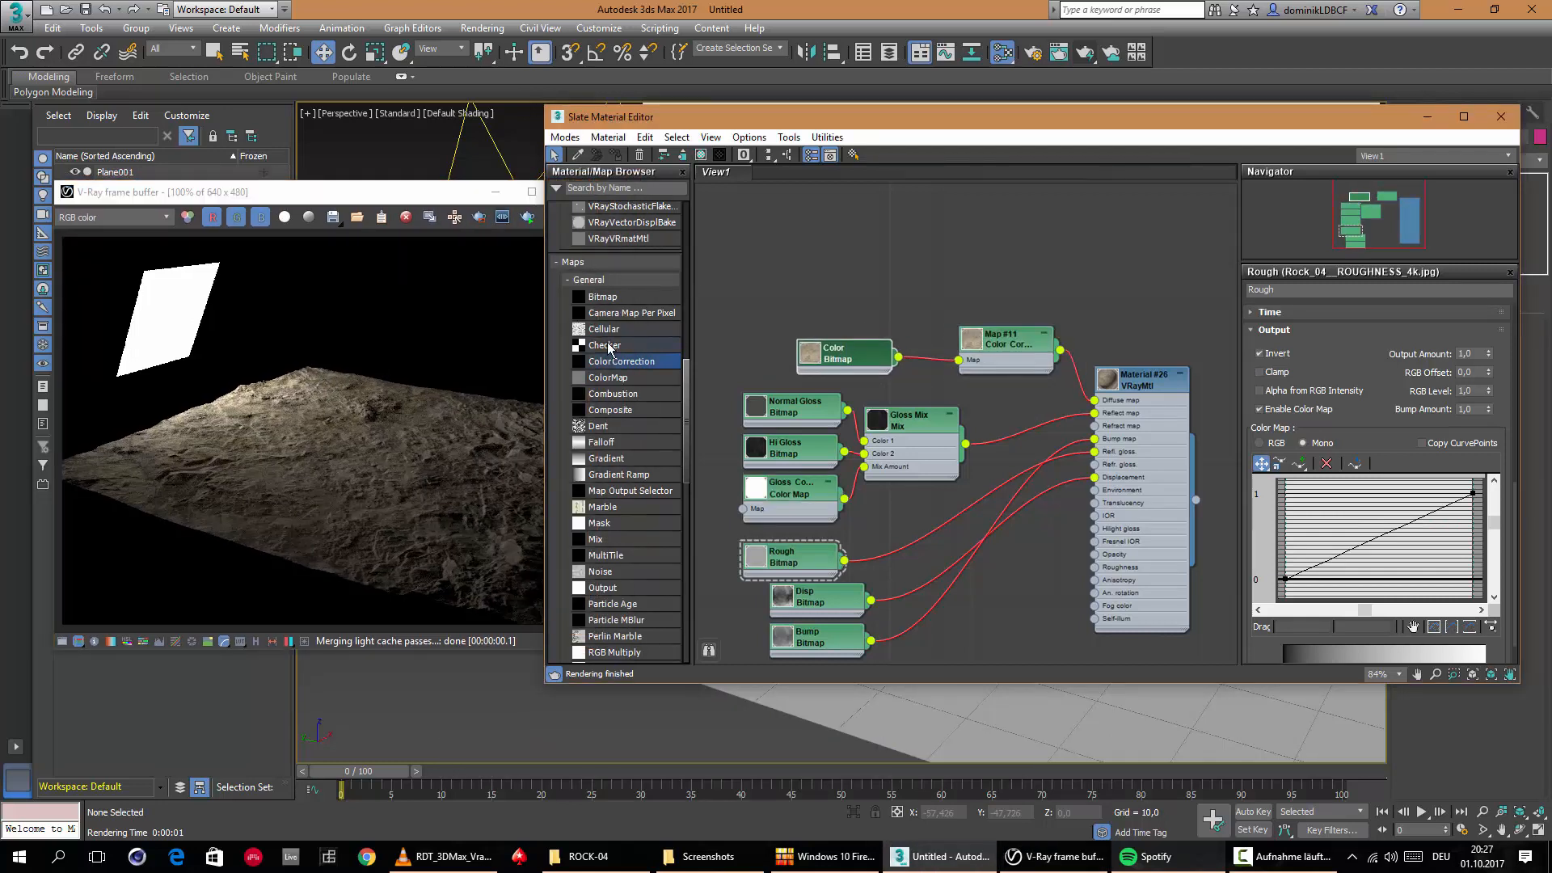
{"action": "left_click_drag", "start_coordinate": [601, 297], "coordinate": [813, 316]}
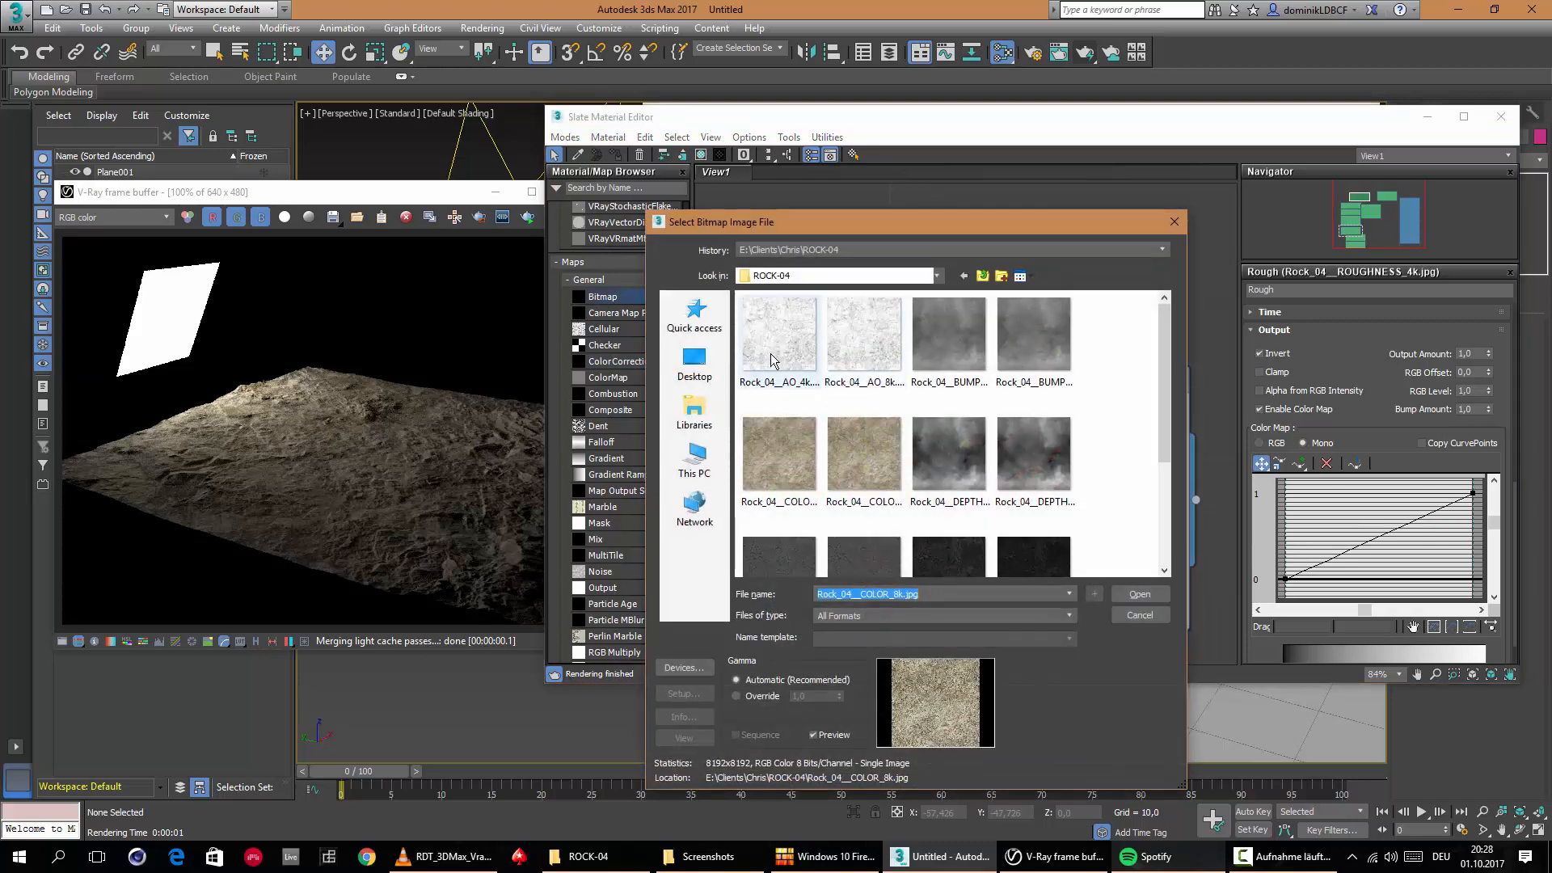
{"action": "left_click", "coordinate": [772, 360]}
{"action": "left_click", "coordinate": [1140, 594]}
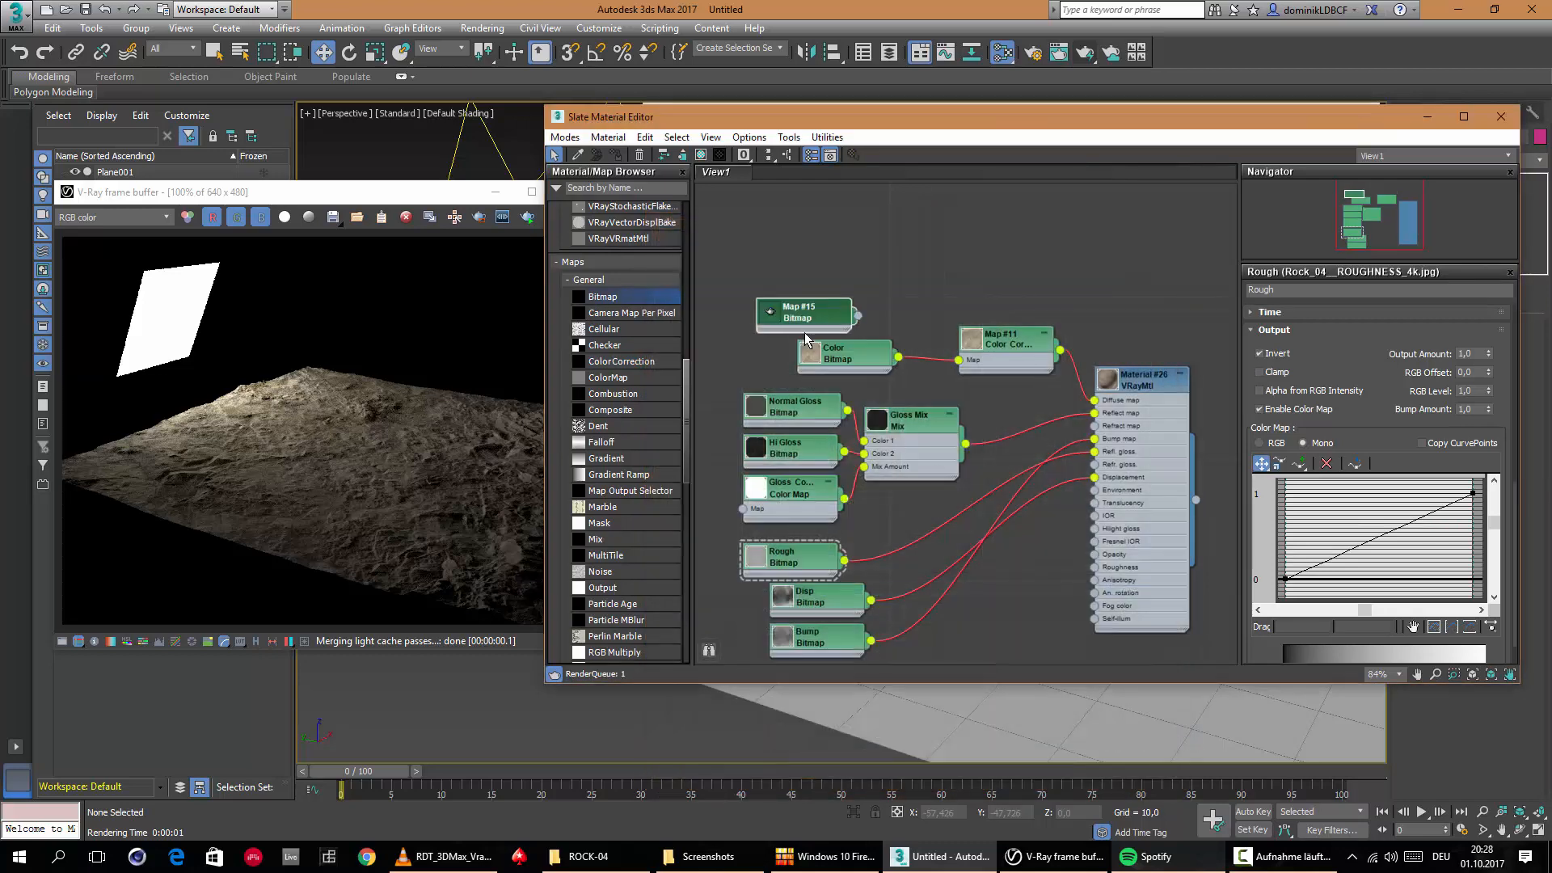
{"action": "left_click_drag", "start_coordinate": [817, 314], "coordinate": [803, 288]}
{"action": "left_click_drag", "start_coordinate": [811, 362], "coordinate": [741, 347]}
{"action": "left_click_drag", "start_coordinate": [1007, 338], "coordinate": [899, 324]}
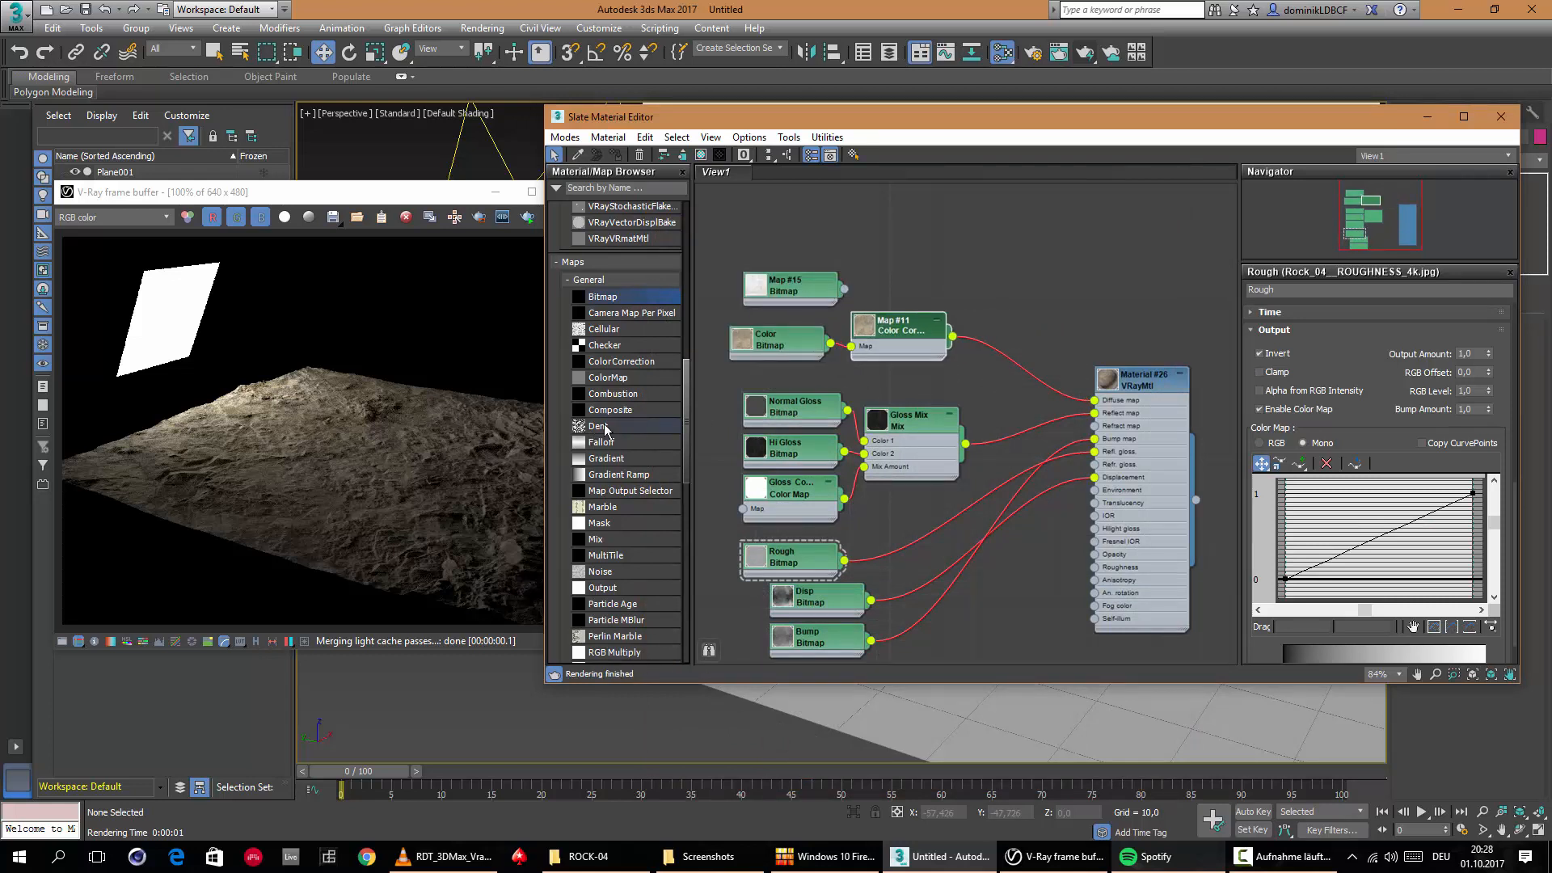
{"action": "left_click_drag", "start_coordinate": [630, 417], "coordinate": [766, 405]}
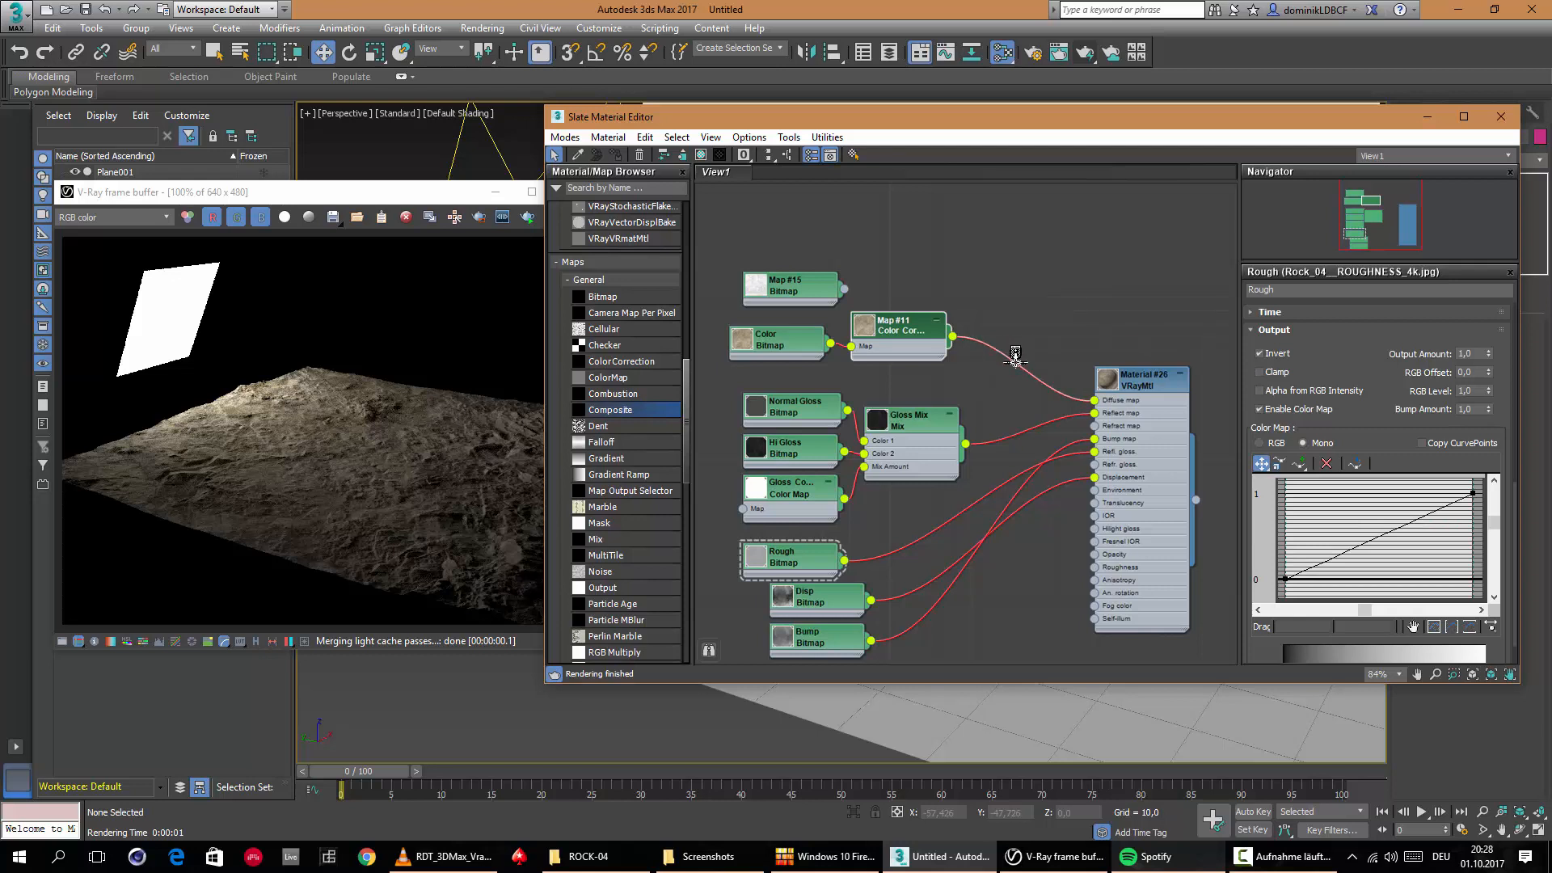
{"action": "left_click_drag", "start_coordinate": [1016, 357], "coordinate": [1017, 358]}
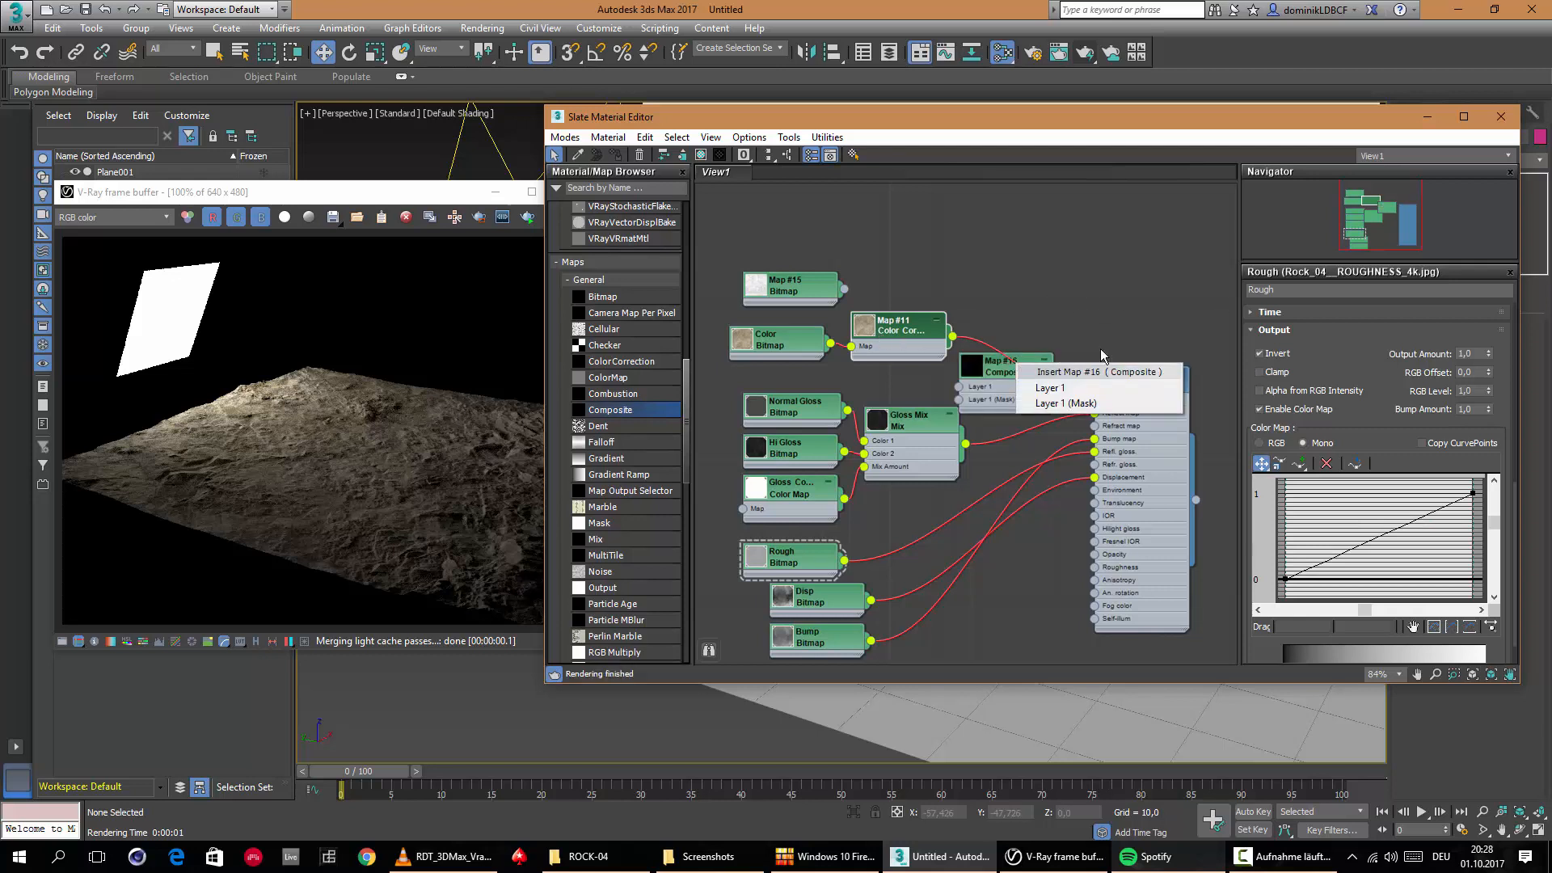
{"action": "left_click", "coordinate": [1121, 308]}
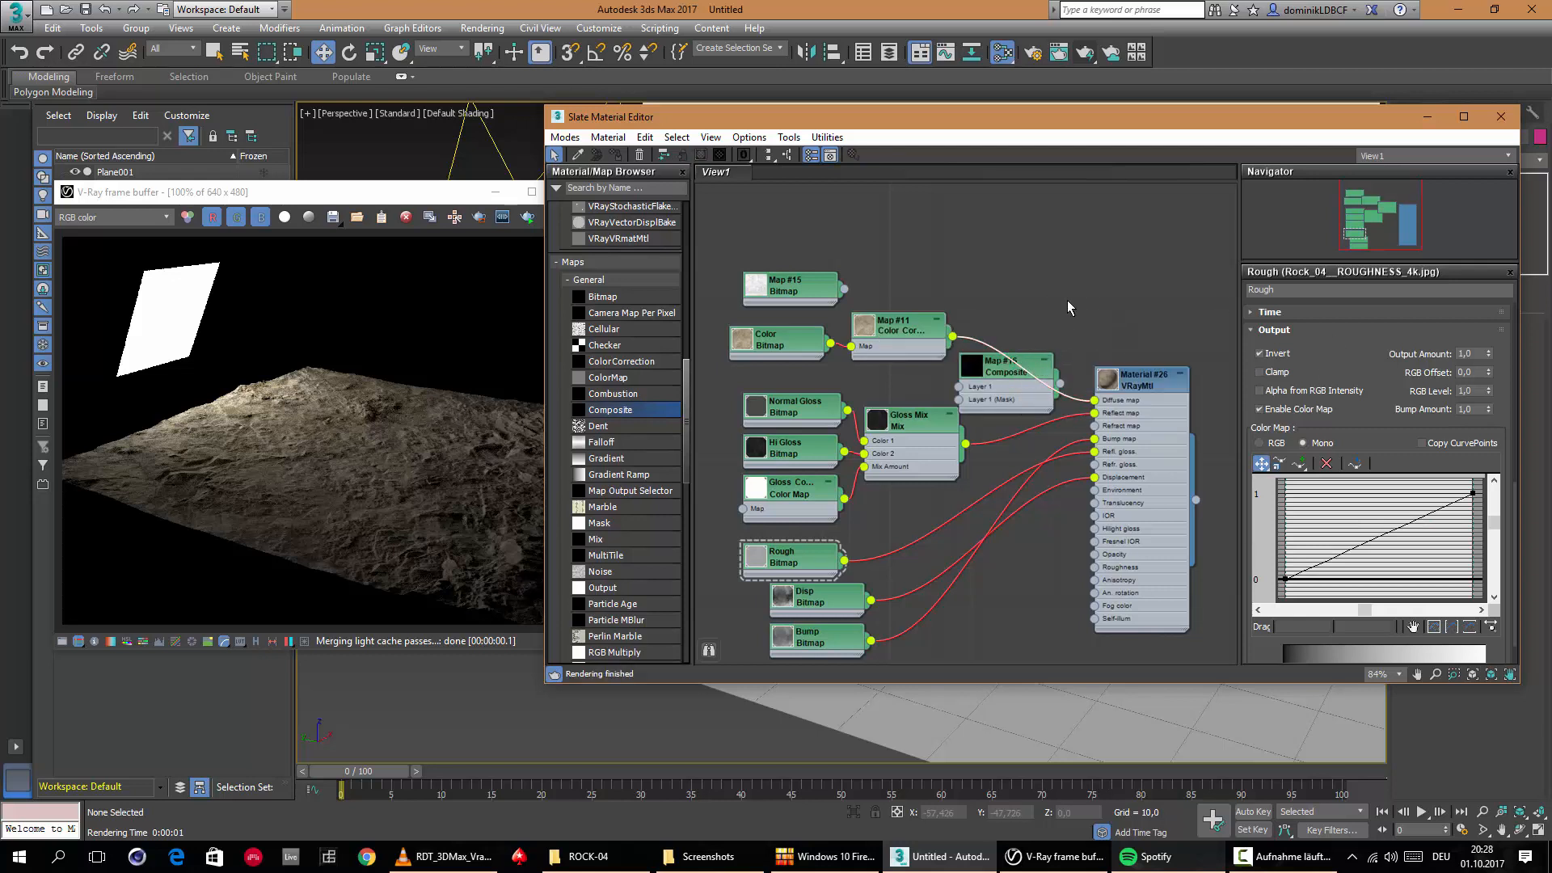
{"action": "key", "text": "Delete"}
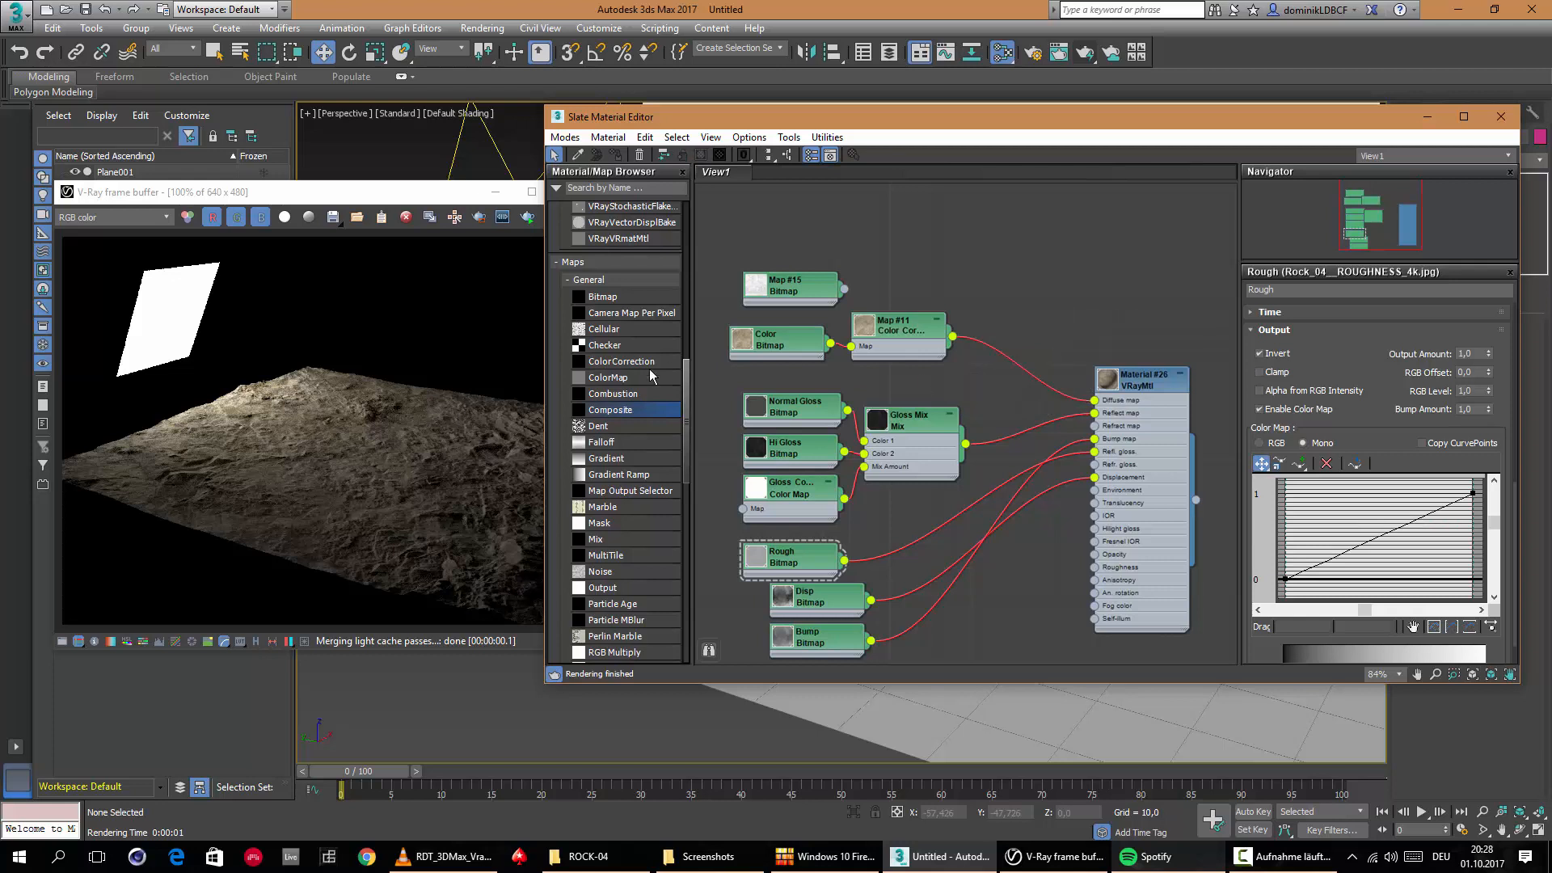
Insert a Composite map between the Color Correction and the VRayMtl's Diffuse map, using Layer 1 as input, and add a second layer.
{"action": "left_click_drag", "start_coordinate": [996, 373], "coordinate": [1020, 317]}
{"action": "left_click", "coordinate": [1055, 392]}
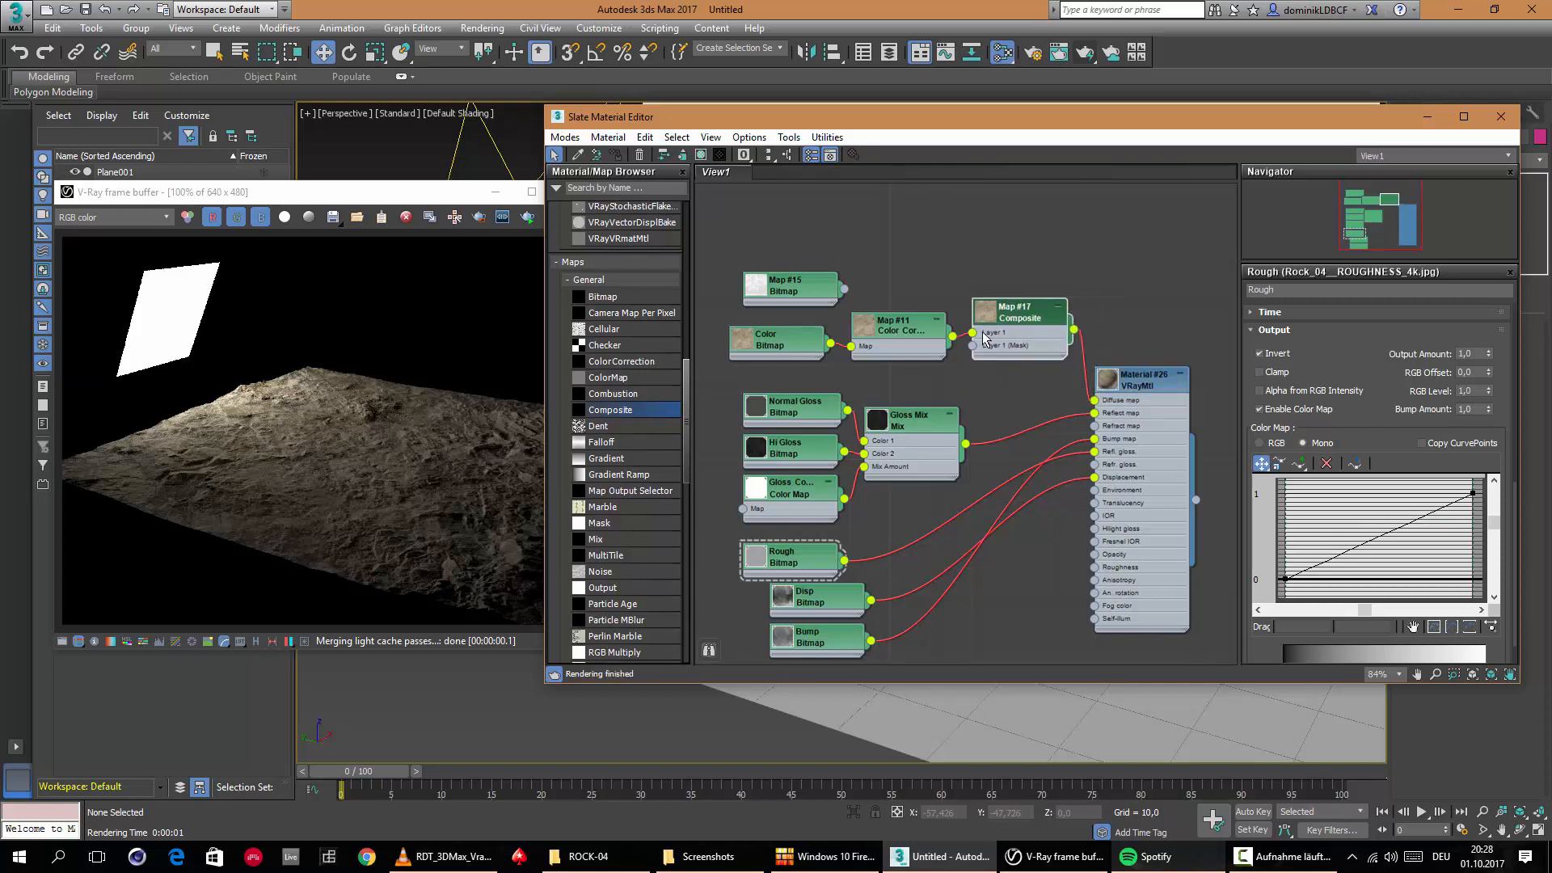
{"action": "double_click", "coordinate": [1022, 317]}
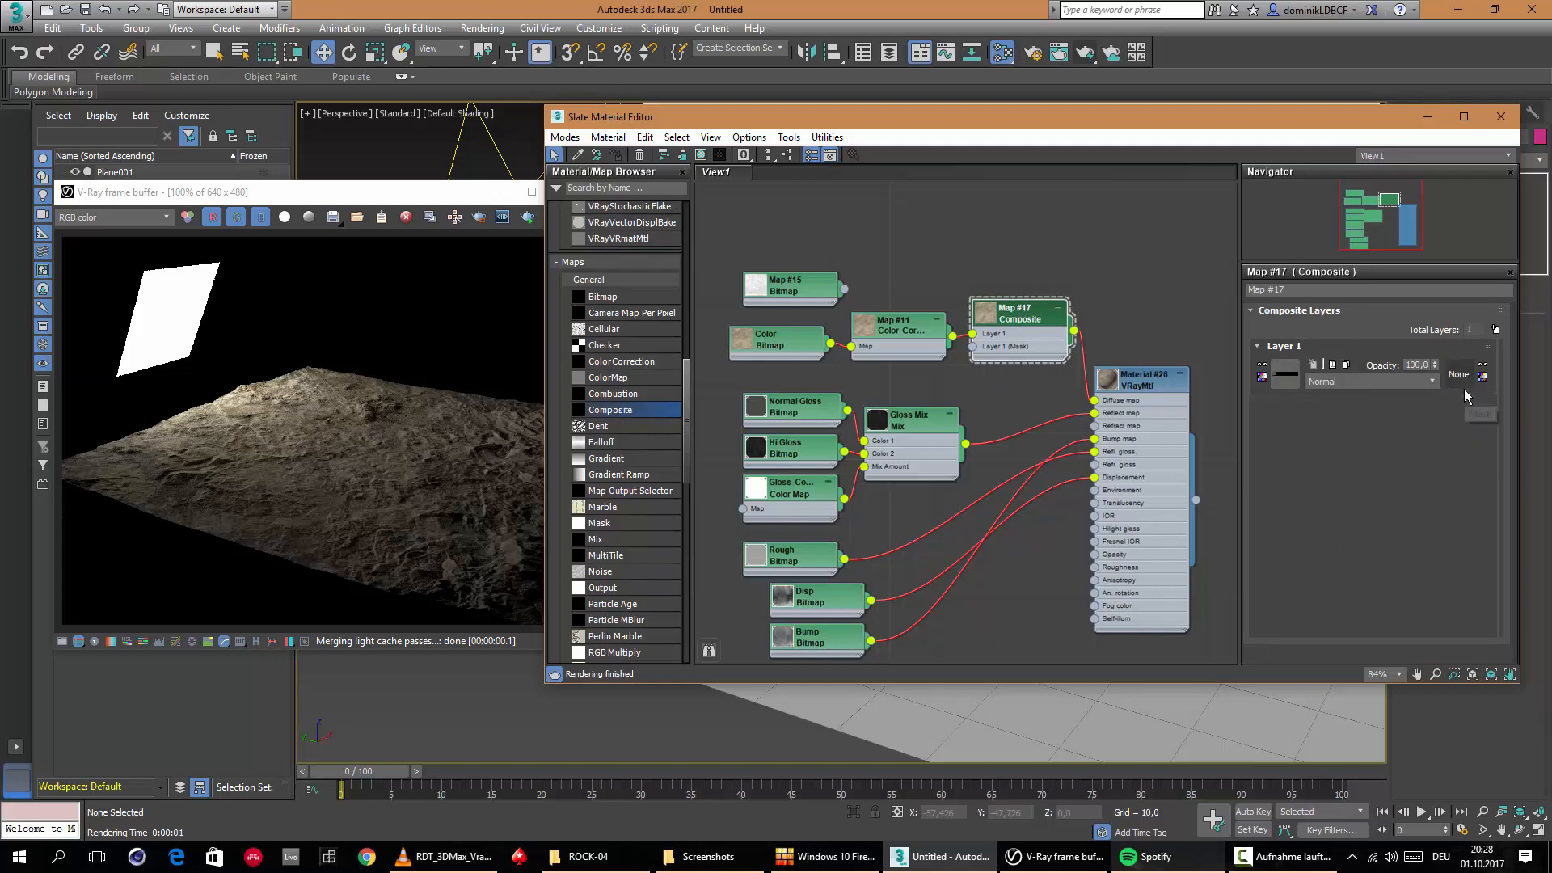
{"action": "left_click", "coordinate": [1496, 330]}
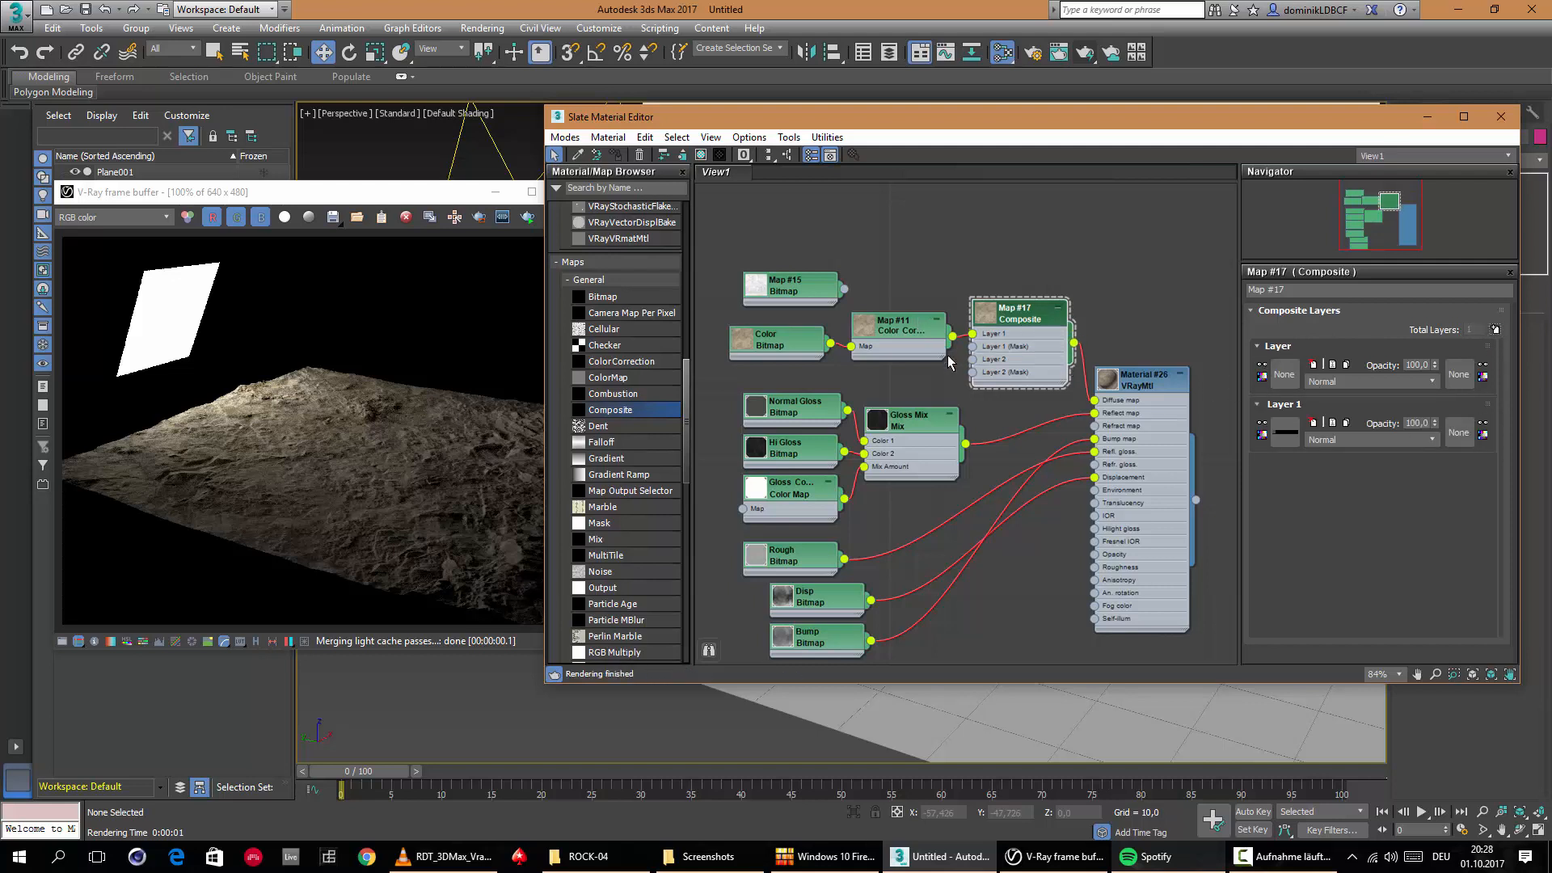
Place the ambient occlusion bitmap below the Color bitmap and name it AO.
{"action": "left_click_drag", "start_coordinate": [779, 351], "coordinate": [781, 386]}
{"action": "left_click", "coordinate": [795, 296]}
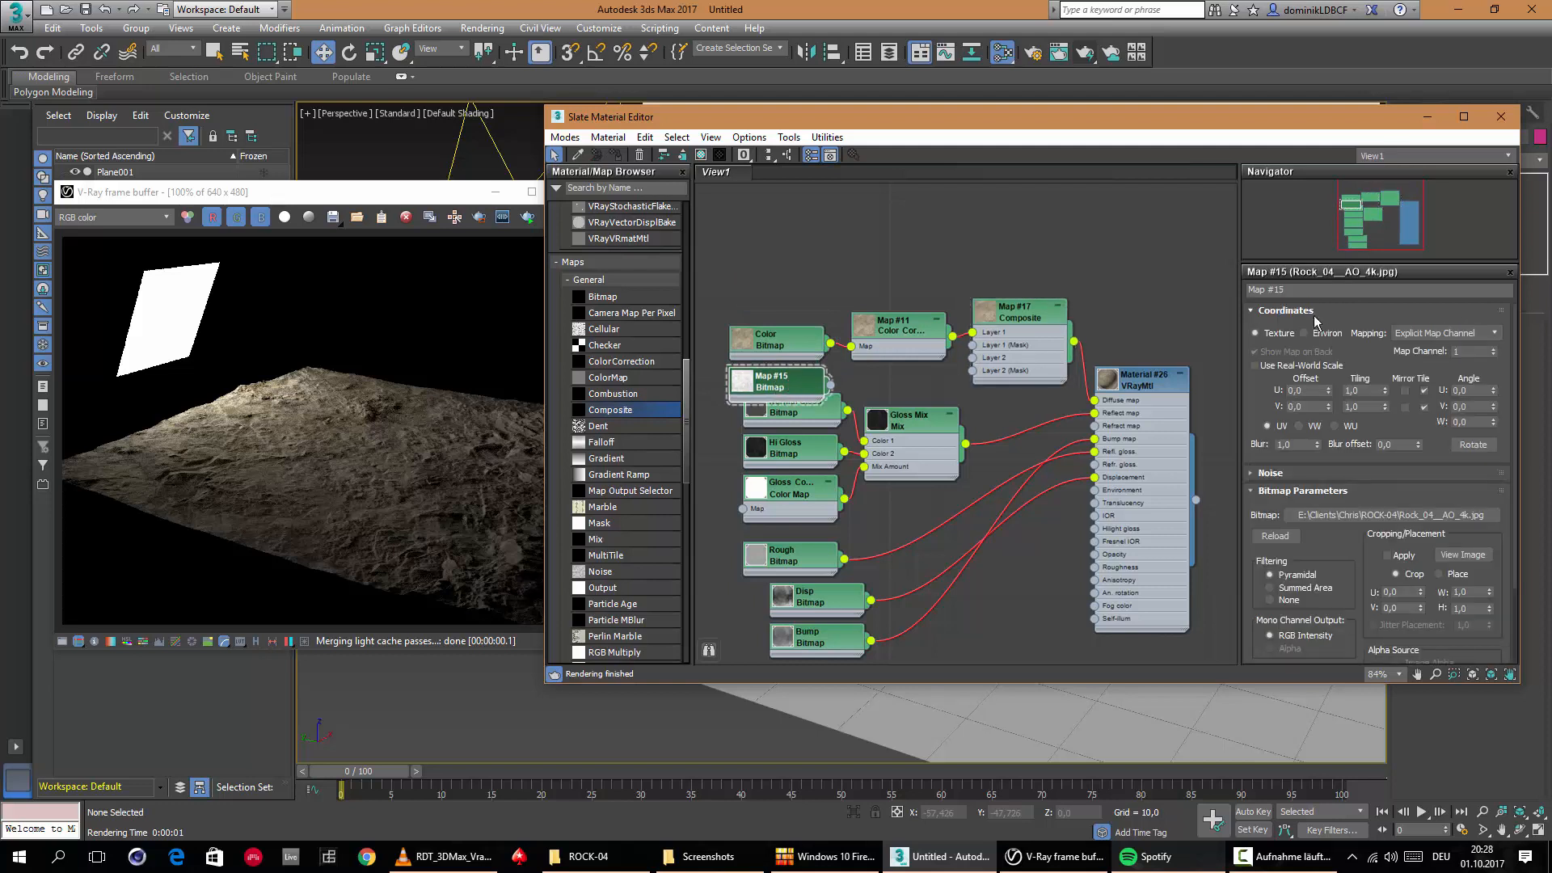
{"action": "left_click", "coordinate": [1302, 289]}
{"action": "type", "text": "AO"}
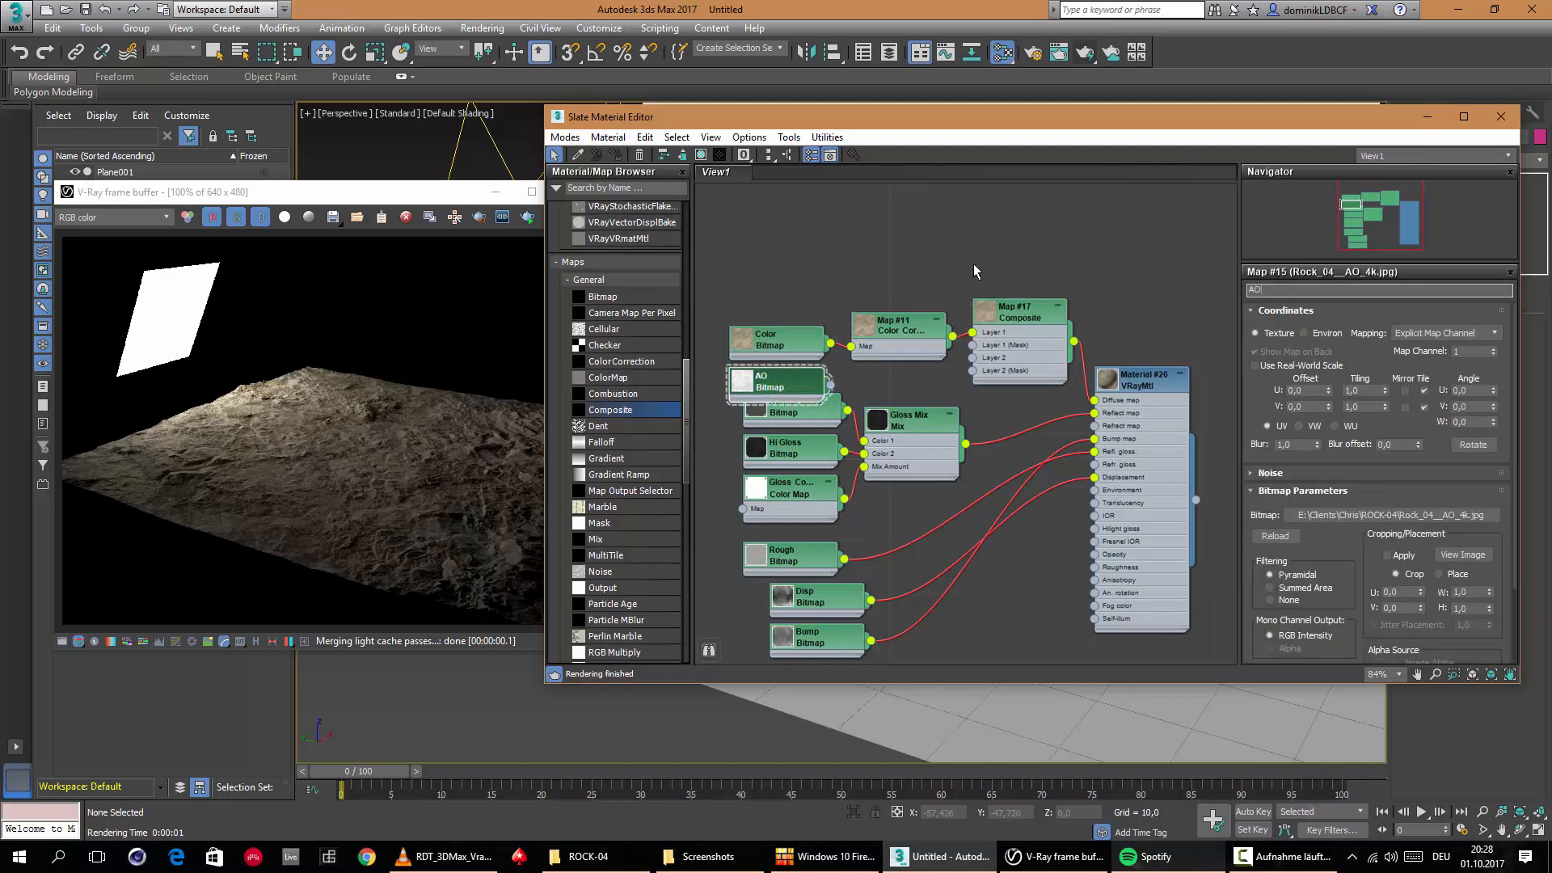
Move the Color and Color Correction nodes up and connect the AO bitmap to the Composite's Layer 2.
{"action": "left_click_drag", "start_coordinate": [790, 333], "coordinate": [764, 267]}
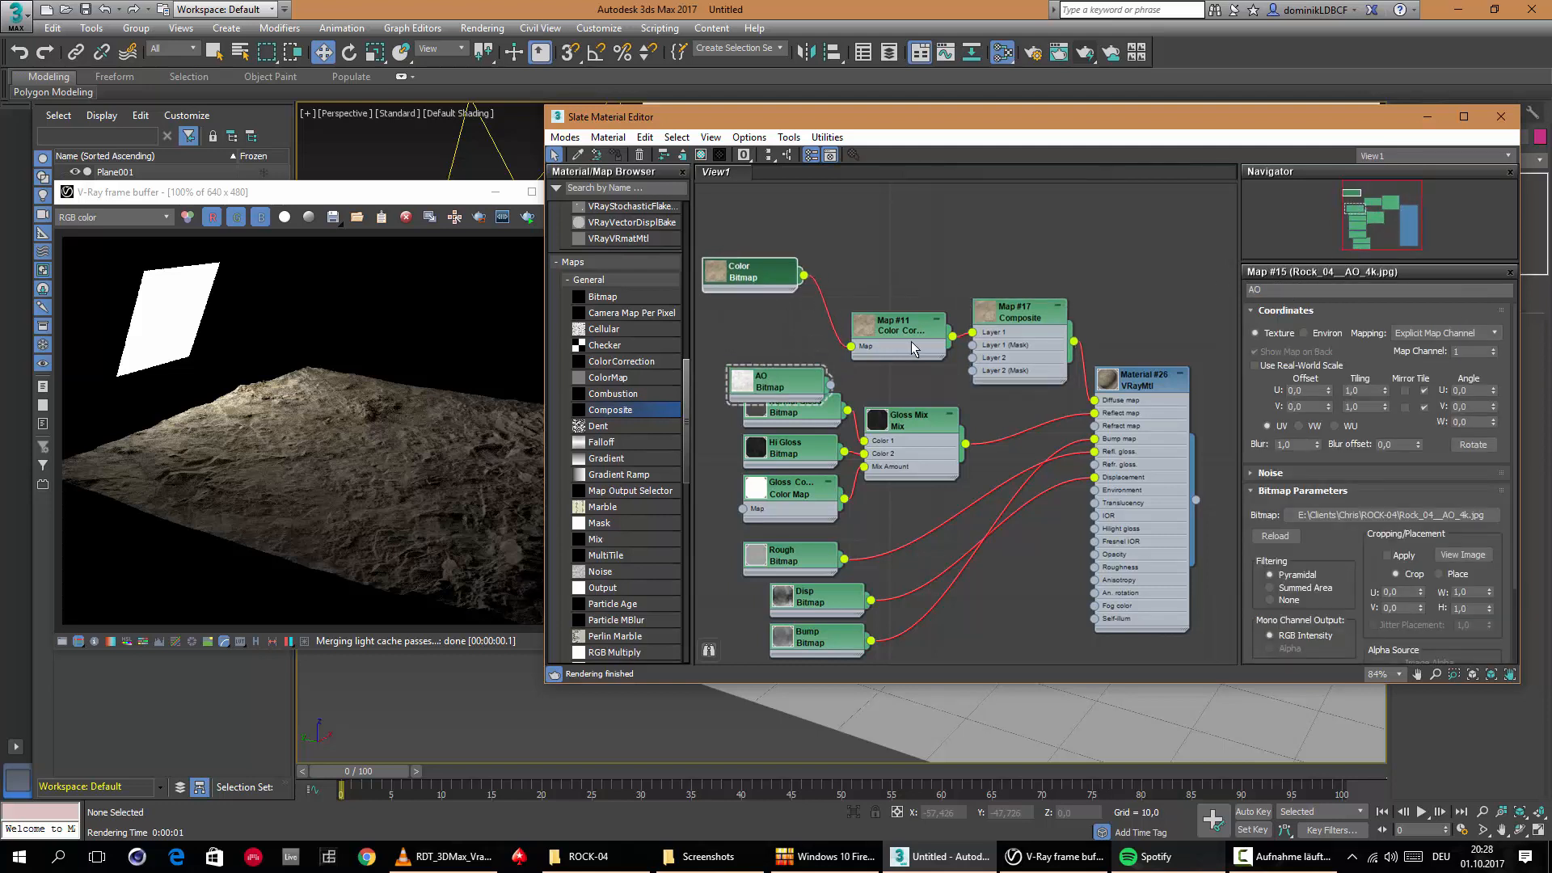
{"action": "left_click_drag", "start_coordinate": [910, 341], "coordinate": [882, 286]}
{"action": "left_click_drag", "start_coordinate": [791, 375], "coordinate": [973, 358]}
Set the blend mode of the Composite's Layer 2 to Multiply and nudge the AO node into place.
{"action": "left_click", "coordinate": [1035, 335]}
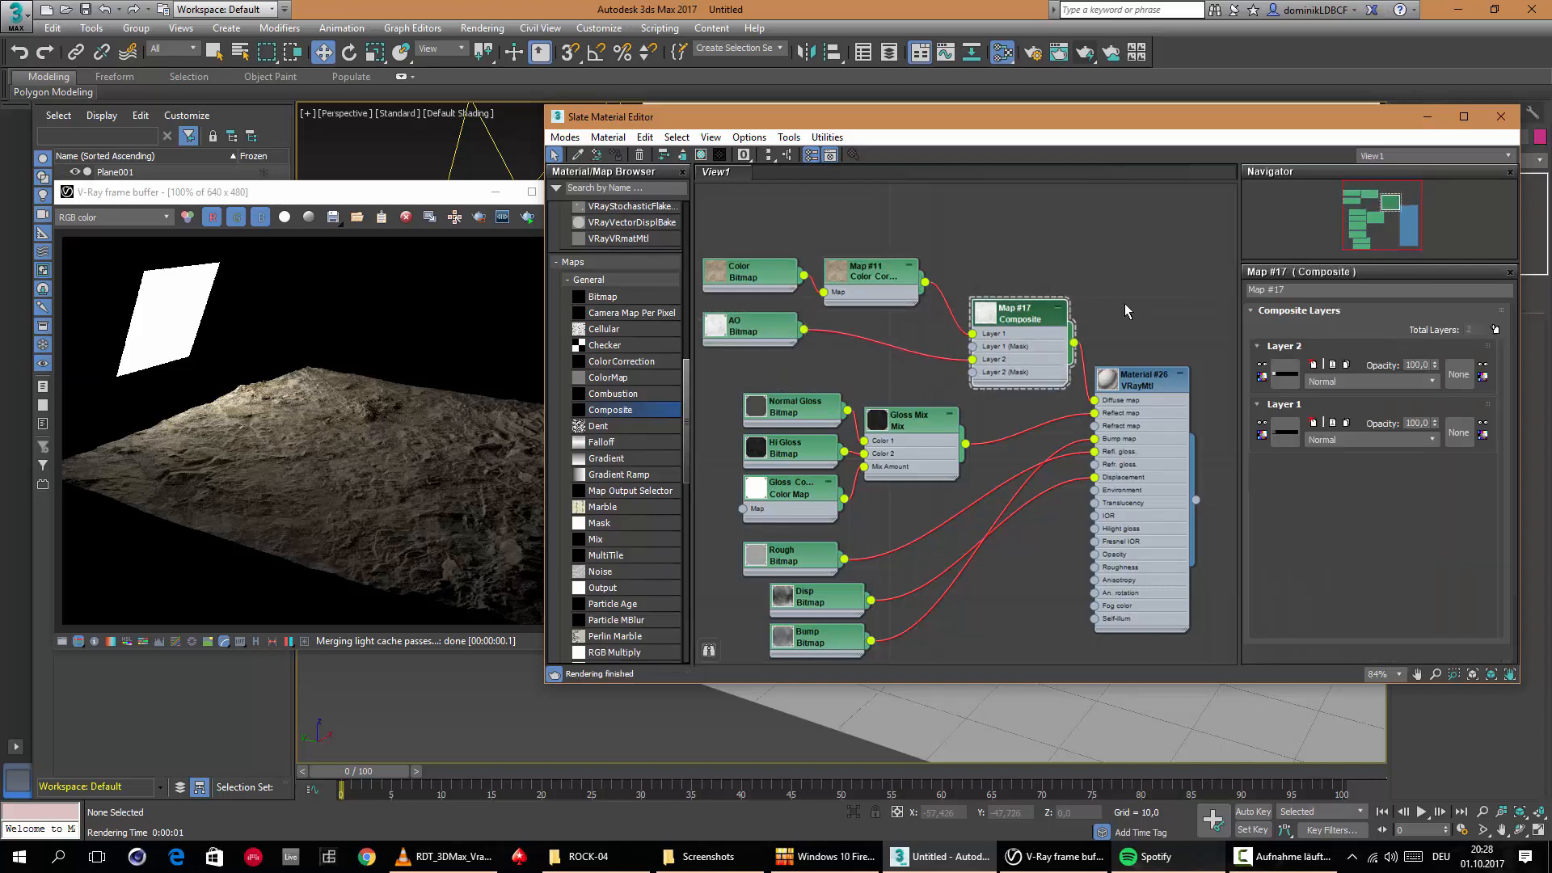
{"action": "left_click", "coordinate": [1345, 383]}
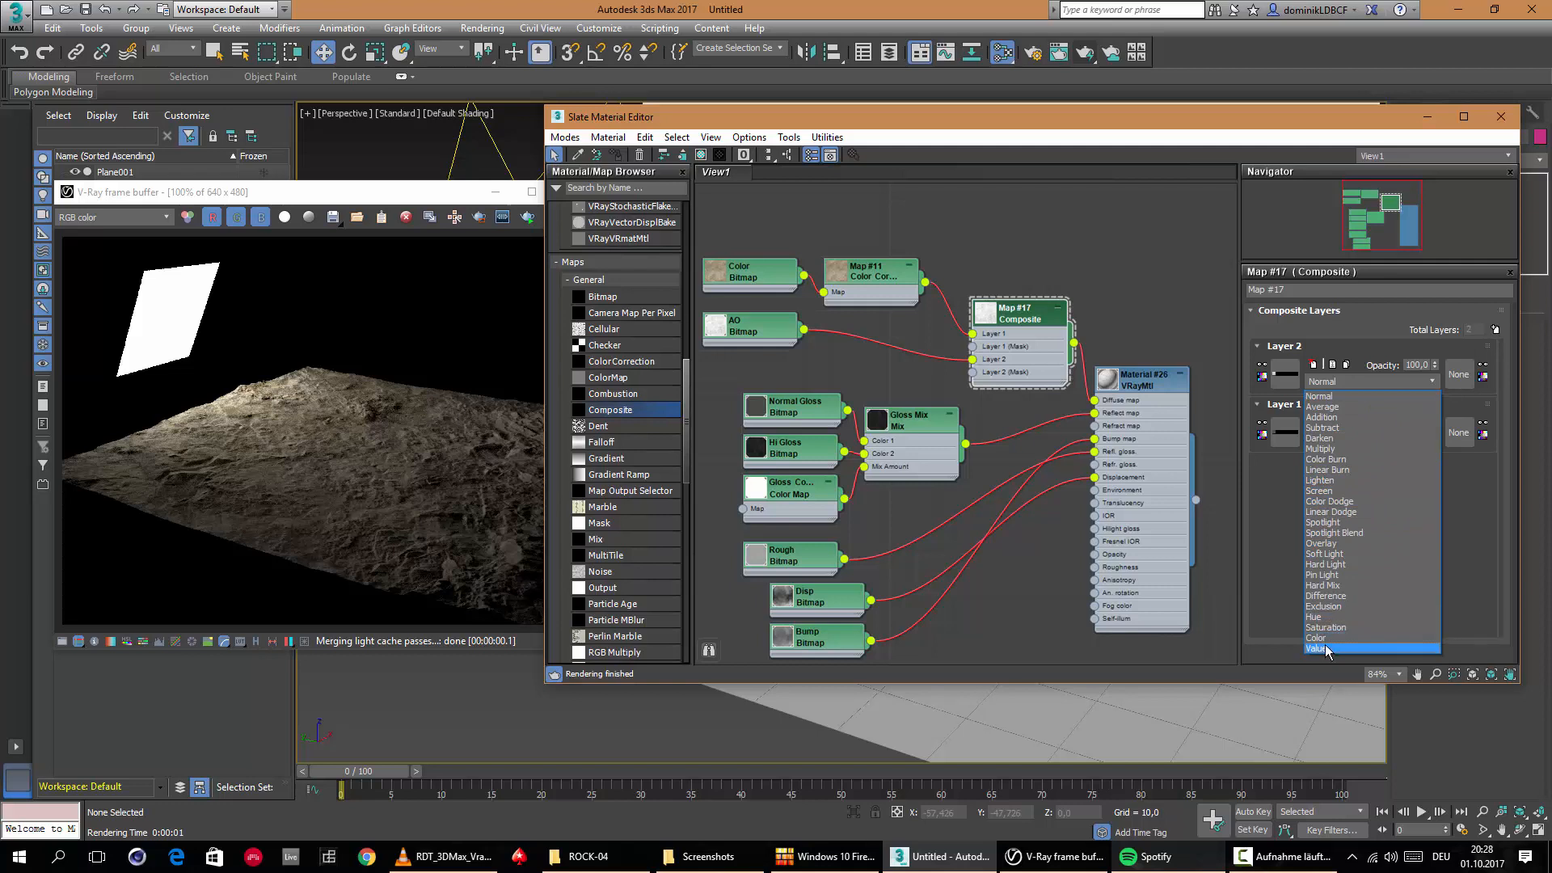
{"action": "left_click", "coordinate": [1323, 449]}
{"action": "left_click_drag", "start_coordinate": [745, 338], "coordinate": [758, 351]}
Move the material editor clear of the frame buffer and run a brief test render with the multiplied AO layer.
{"action": "left_click_drag", "start_coordinate": [713, 117], "coordinate": [840, 120]}
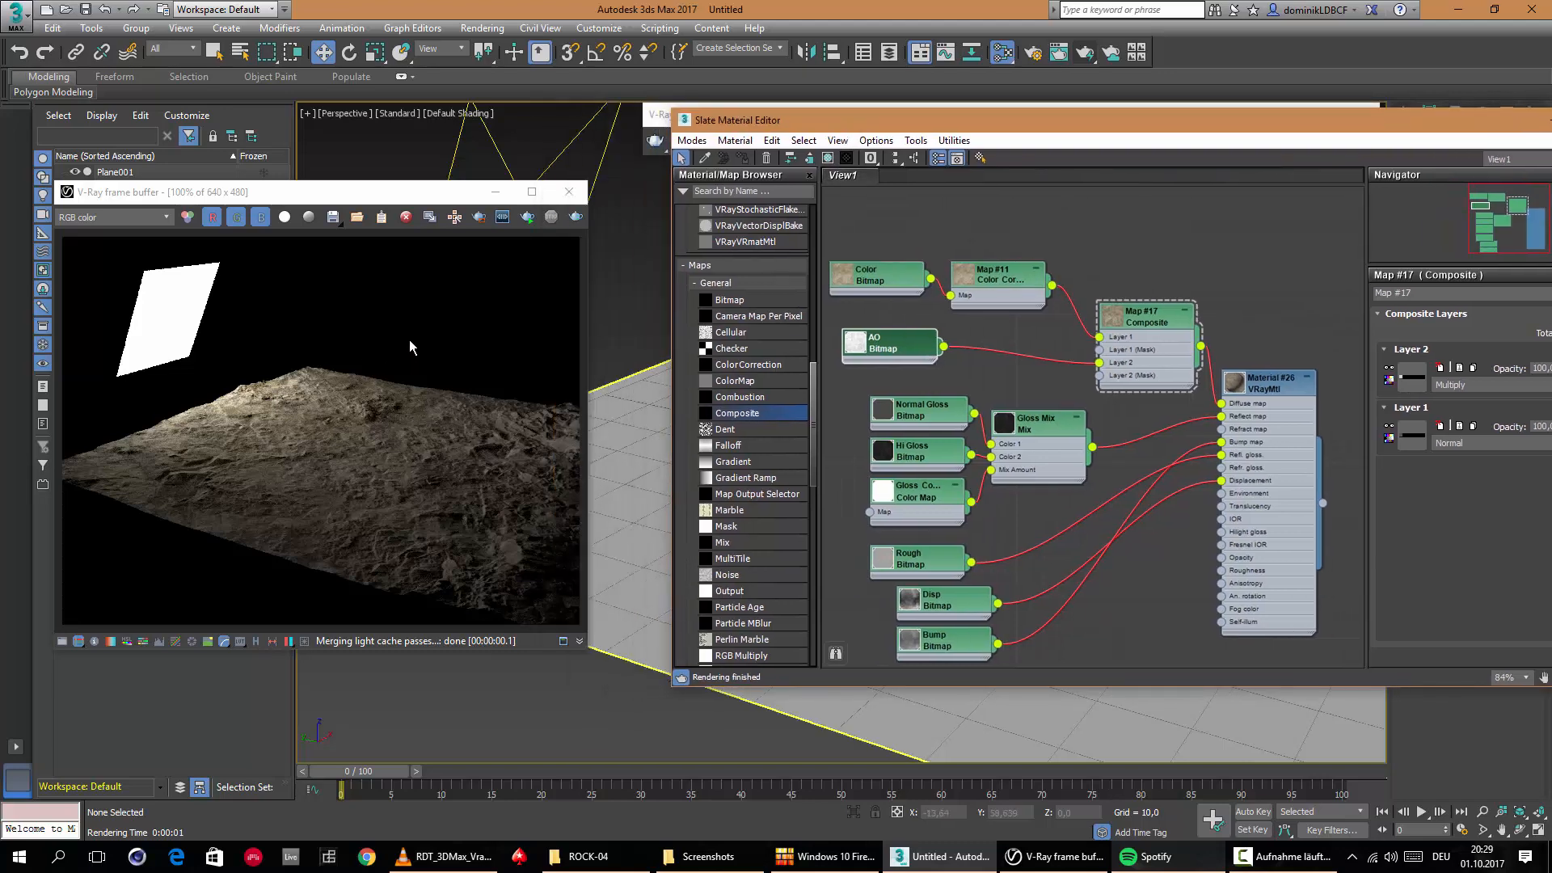
{"action": "key", "text": "shift+q"}
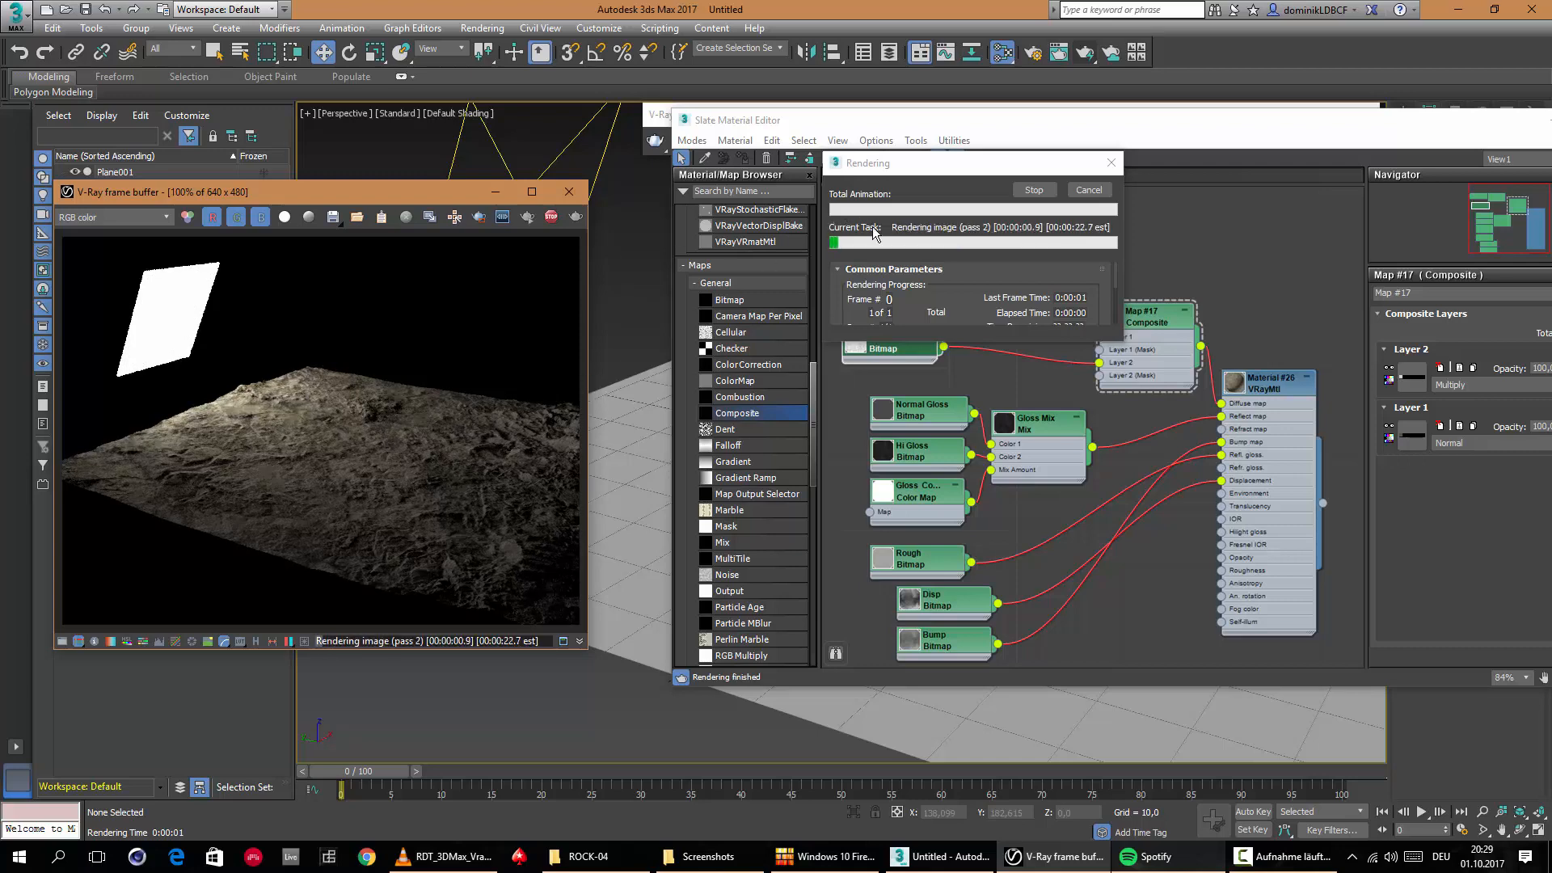
{"action": "left_click", "coordinate": [1034, 191]}
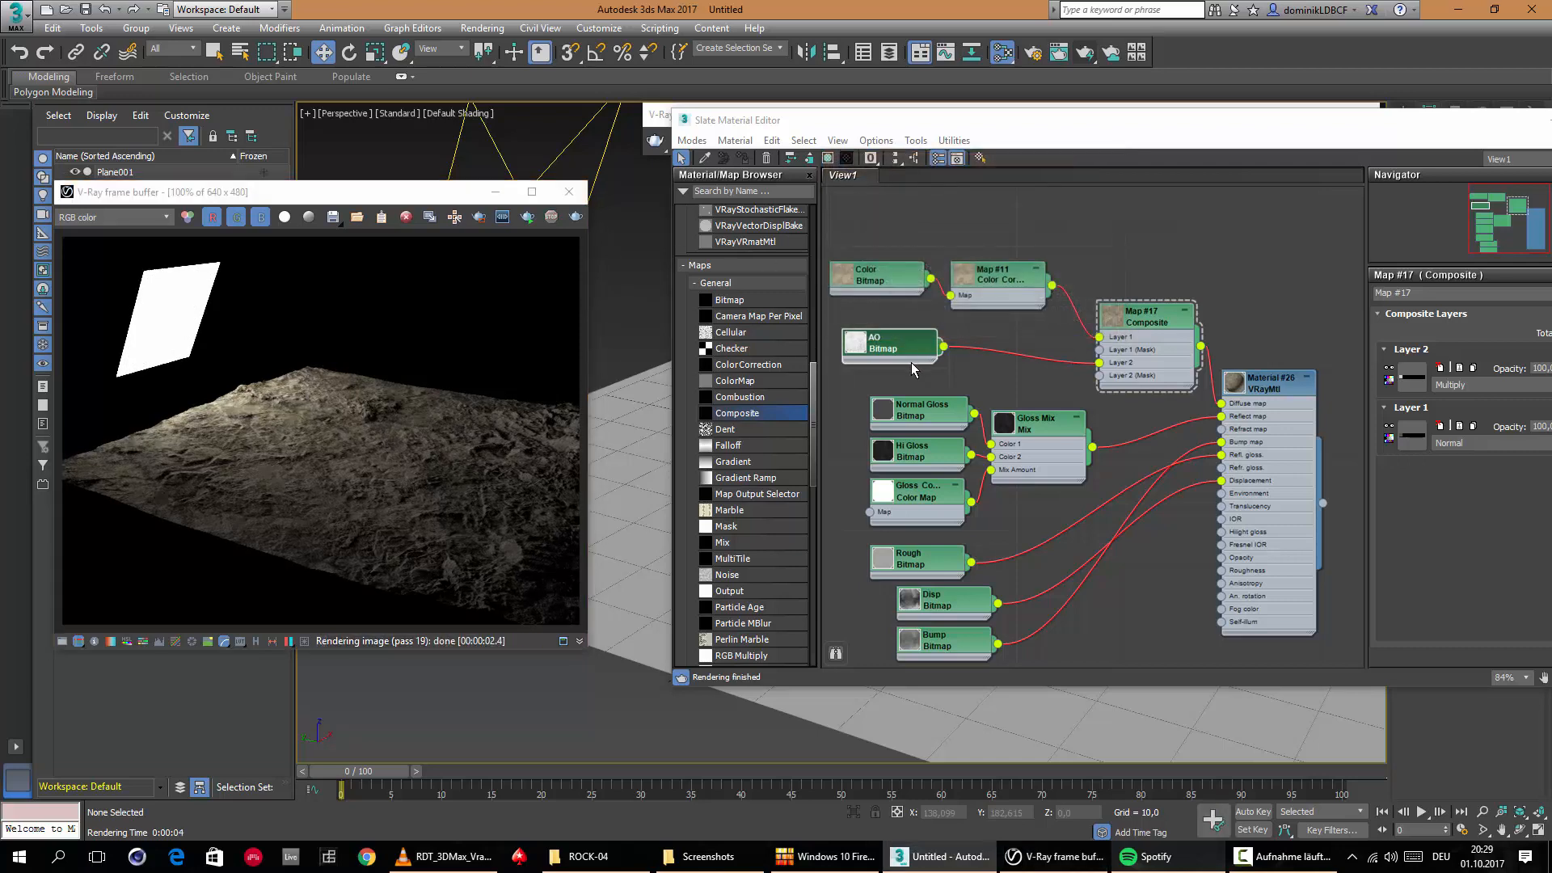
Try changing the opacity of the Composite map's Layer 2.
{"action": "left_click_drag", "start_coordinate": [988, 125], "coordinate": [920, 124]}
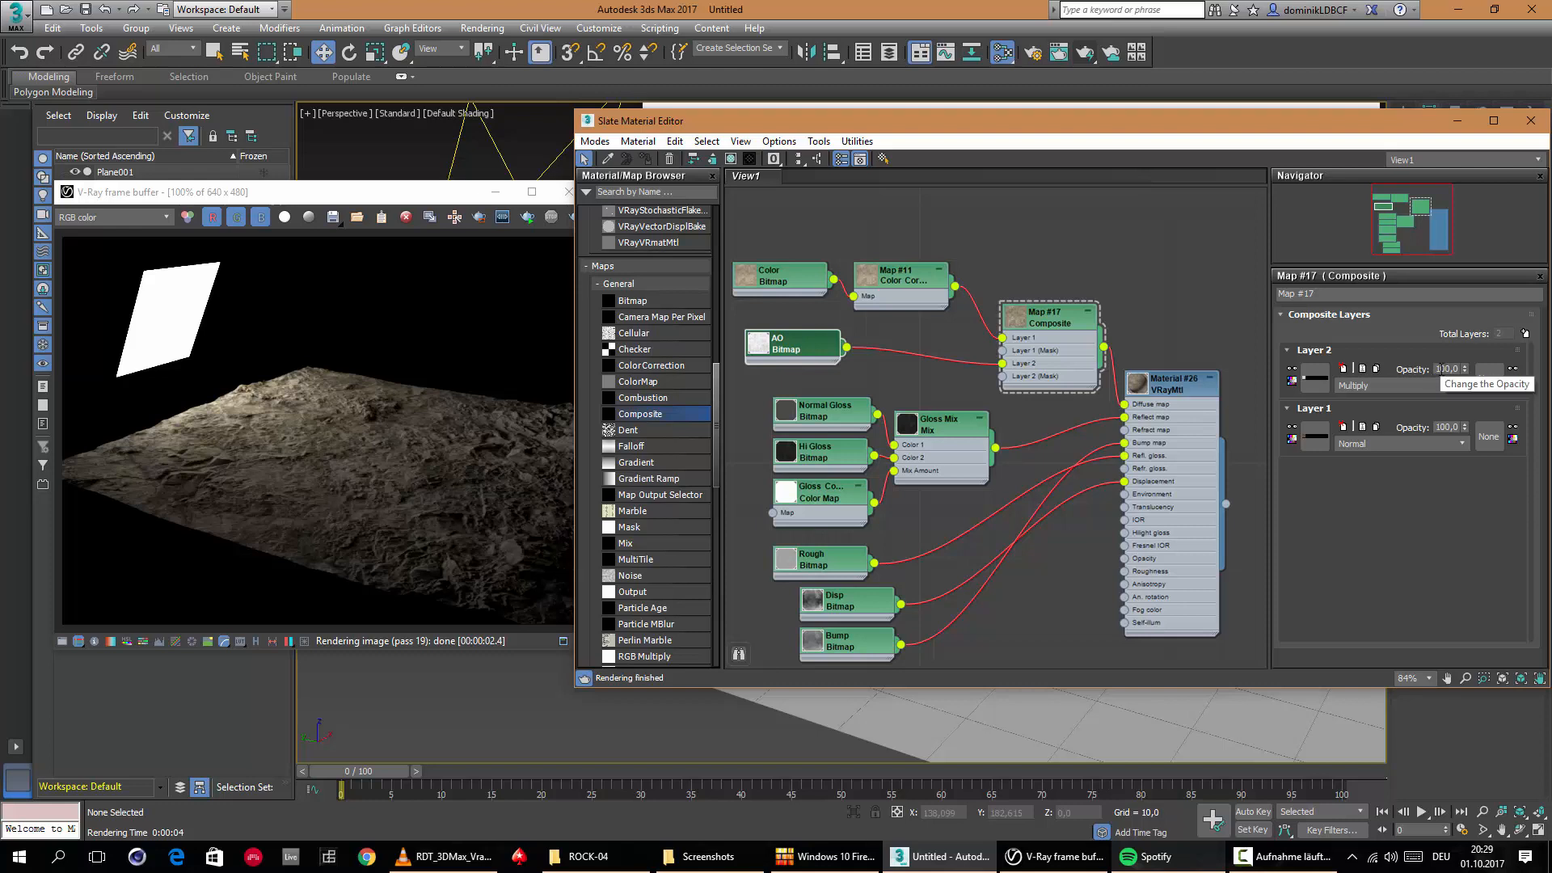
{"action": "left_click", "coordinate": [1439, 368]}
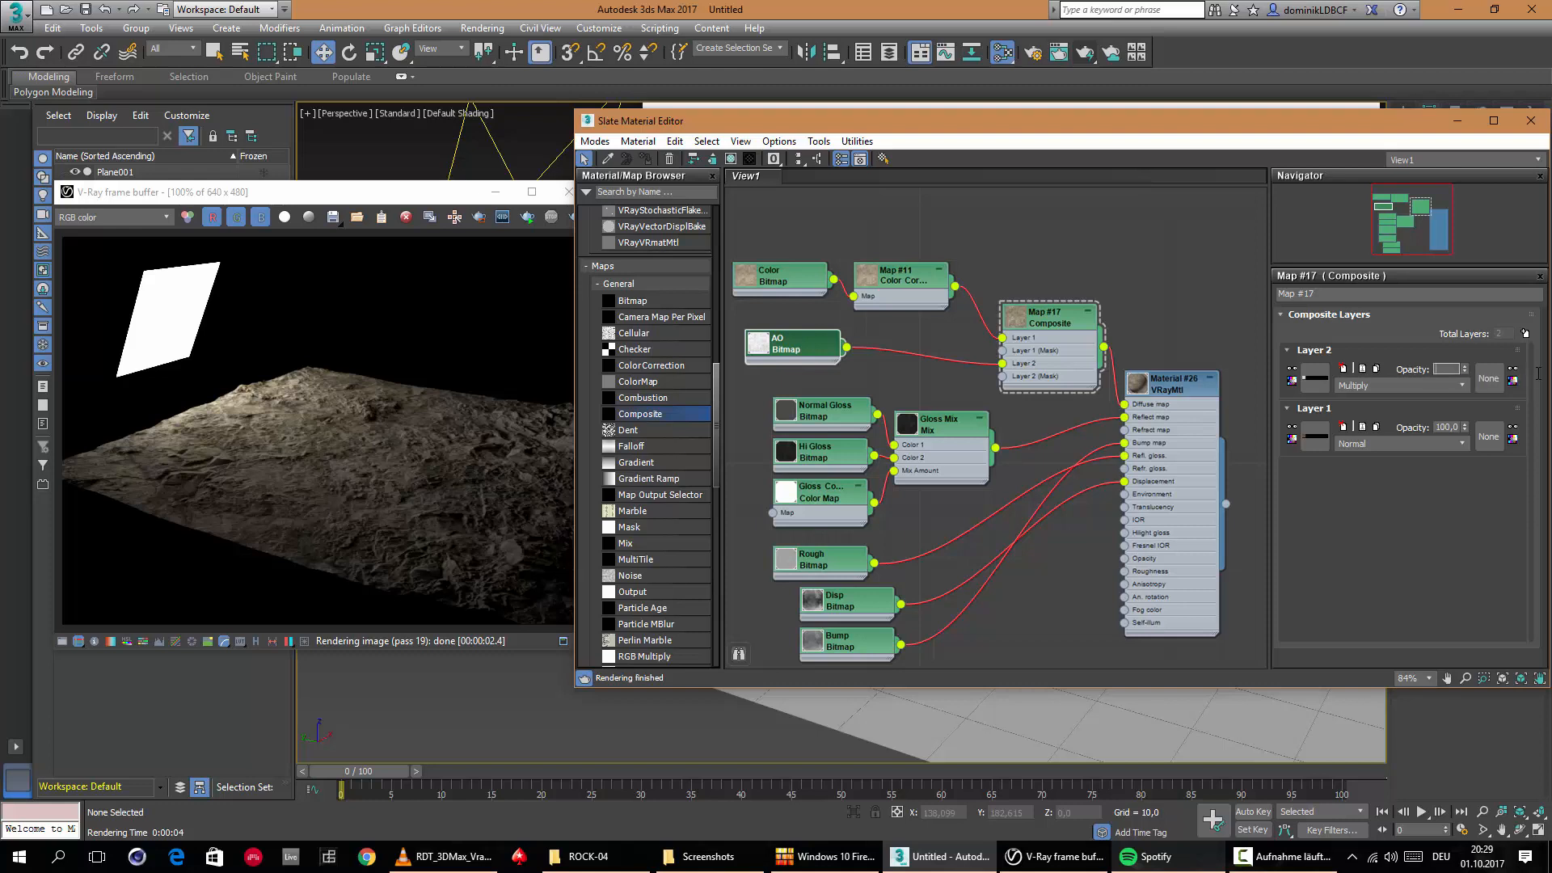
{"action": "type", "text": "0"}
{"action": "key", "text": "Return"}
{"action": "key", "text": "Return"}
Move the Color, Color Correction and AO nodes higher and tidy the Rough, Disp and Bump nodes beneath the gloss maps.
{"action": "left_click_drag", "start_coordinate": [912, 297], "coordinate": [952, 283]}
{"action": "left_click_drag", "start_coordinate": [779, 285], "coordinate": [807, 258]}
{"action": "left_click_drag", "start_coordinate": [790, 356], "coordinate": [792, 316]}
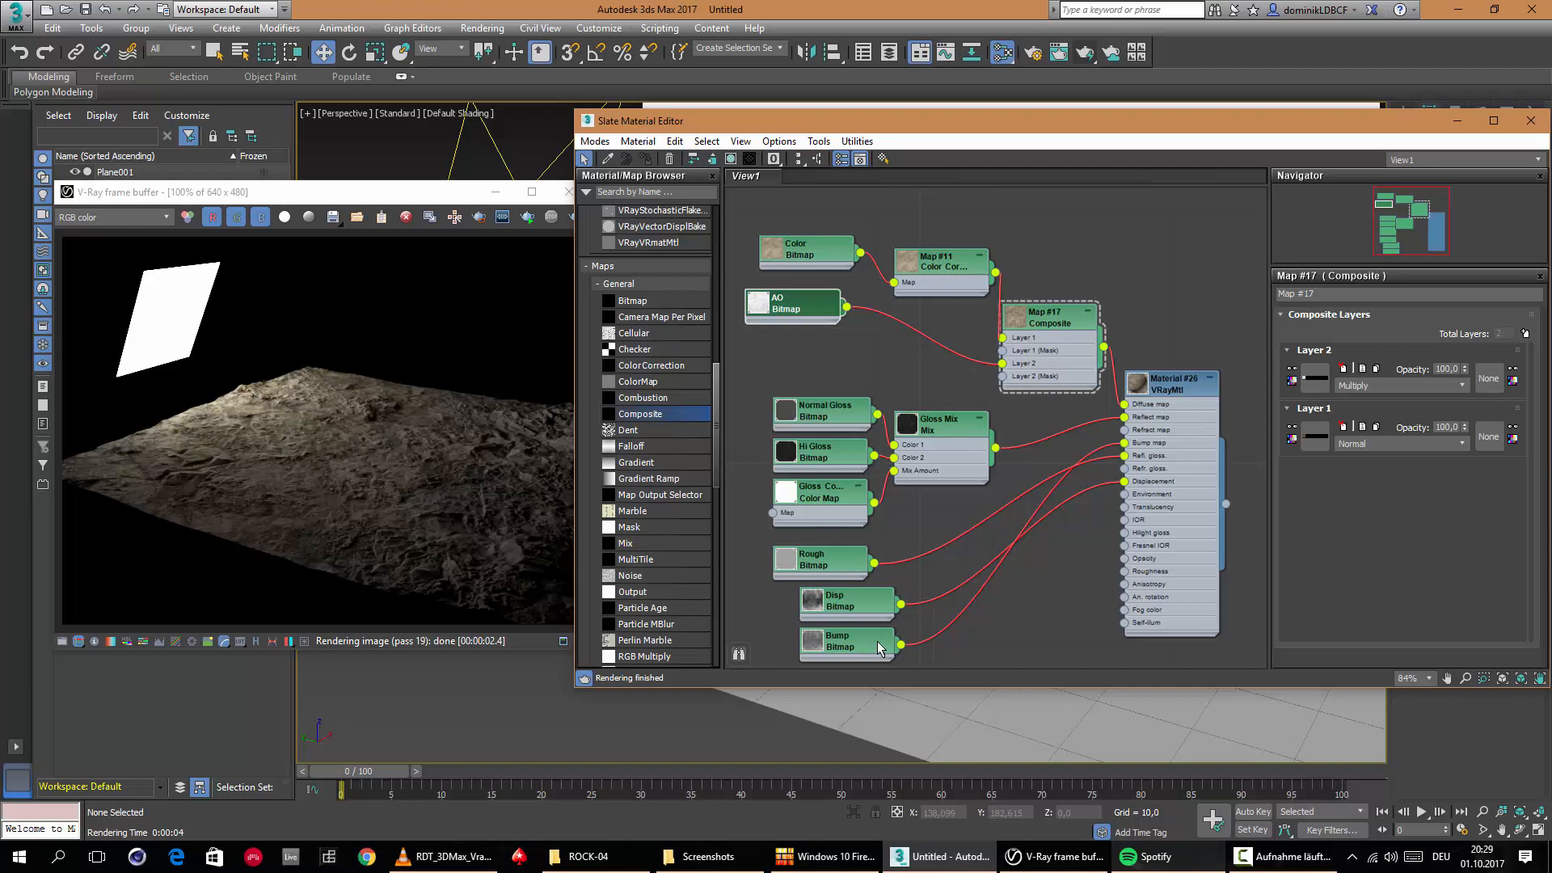
{"action": "left_click_drag", "start_coordinate": [861, 647], "coordinate": [800, 553]}
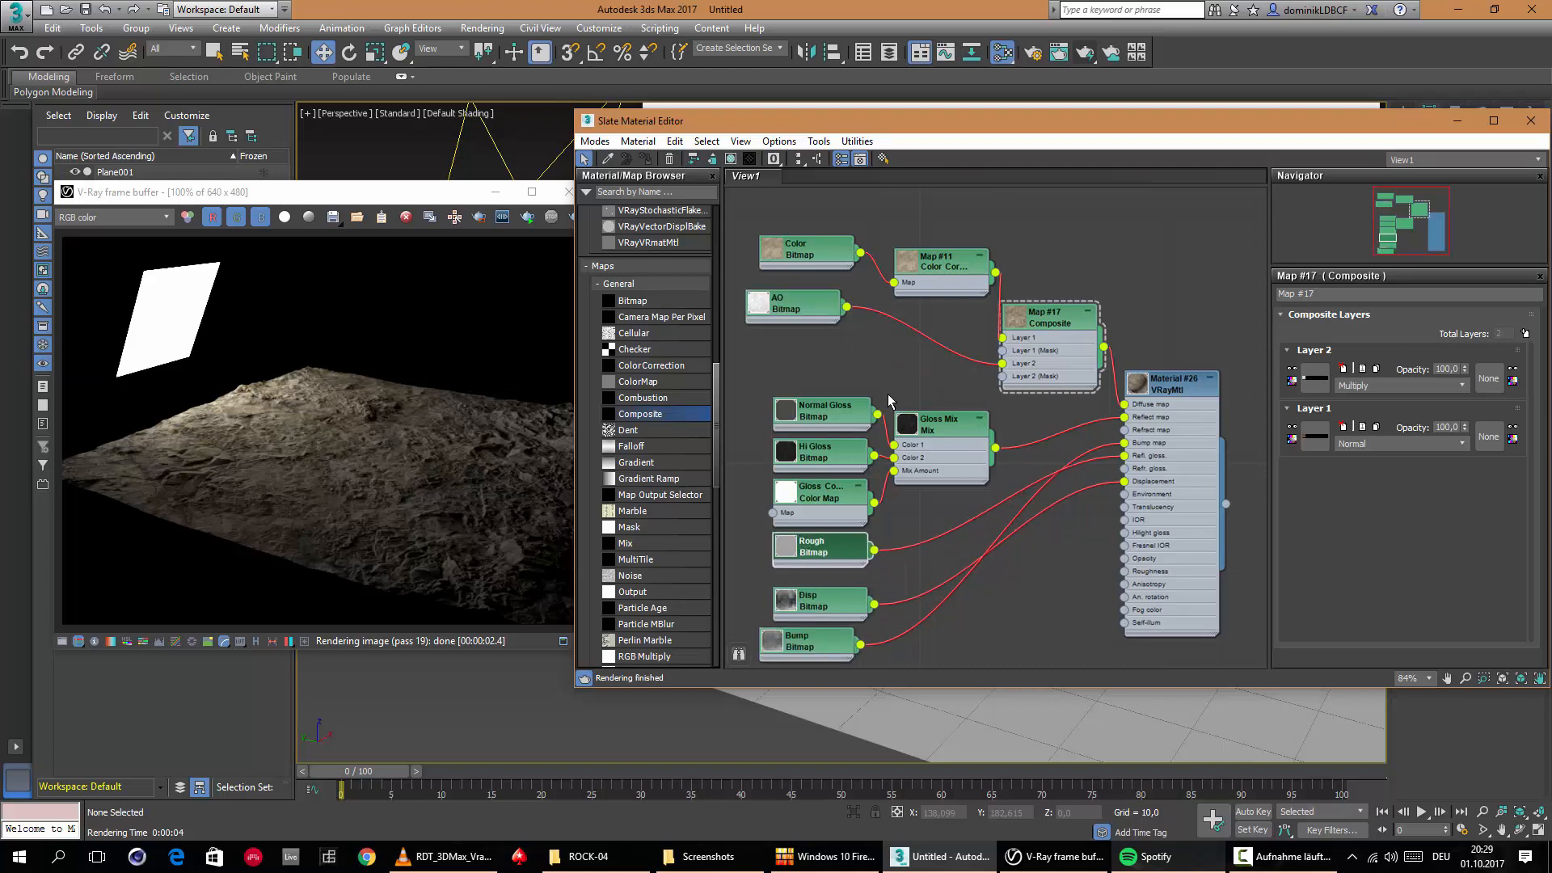
Realign the Normal Gloss, Hi Gloss and Gloss Color Map nodes with even spacing beside the Gloss Mix node.
{"action": "left_click_drag", "start_coordinate": [809, 413], "coordinate": [781, 372]}
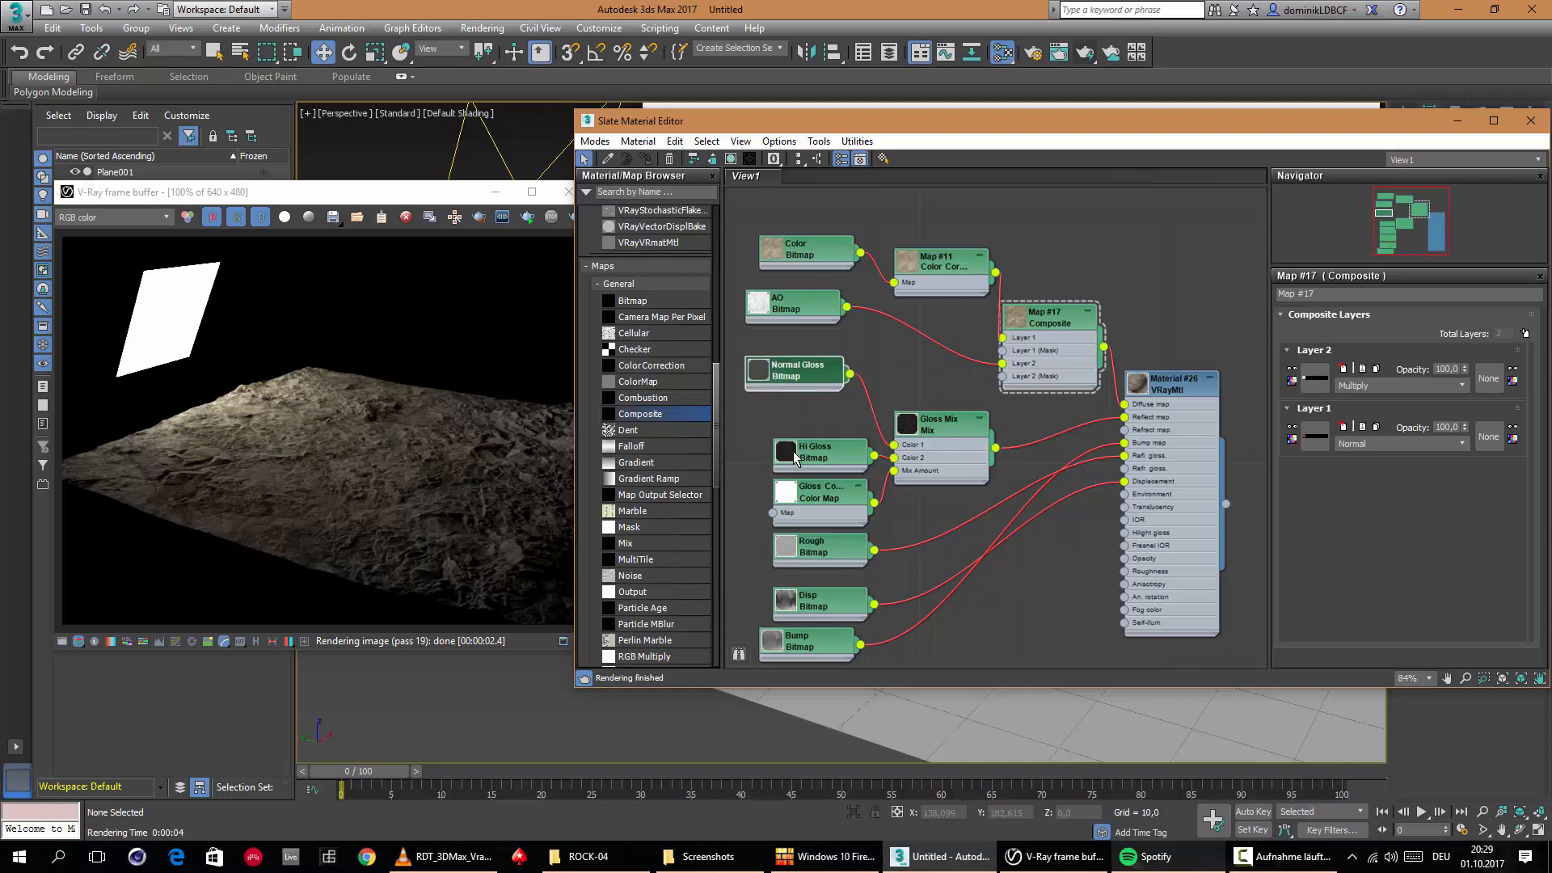
{"action": "left_click_drag", "start_coordinate": [793, 459], "coordinate": [765, 433]}
{"action": "left_click_drag", "start_coordinate": [943, 418], "coordinate": [944, 409]}
{"action": "left_click_drag", "start_coordinate": [838, 489], "coordinate": [797, 476]}
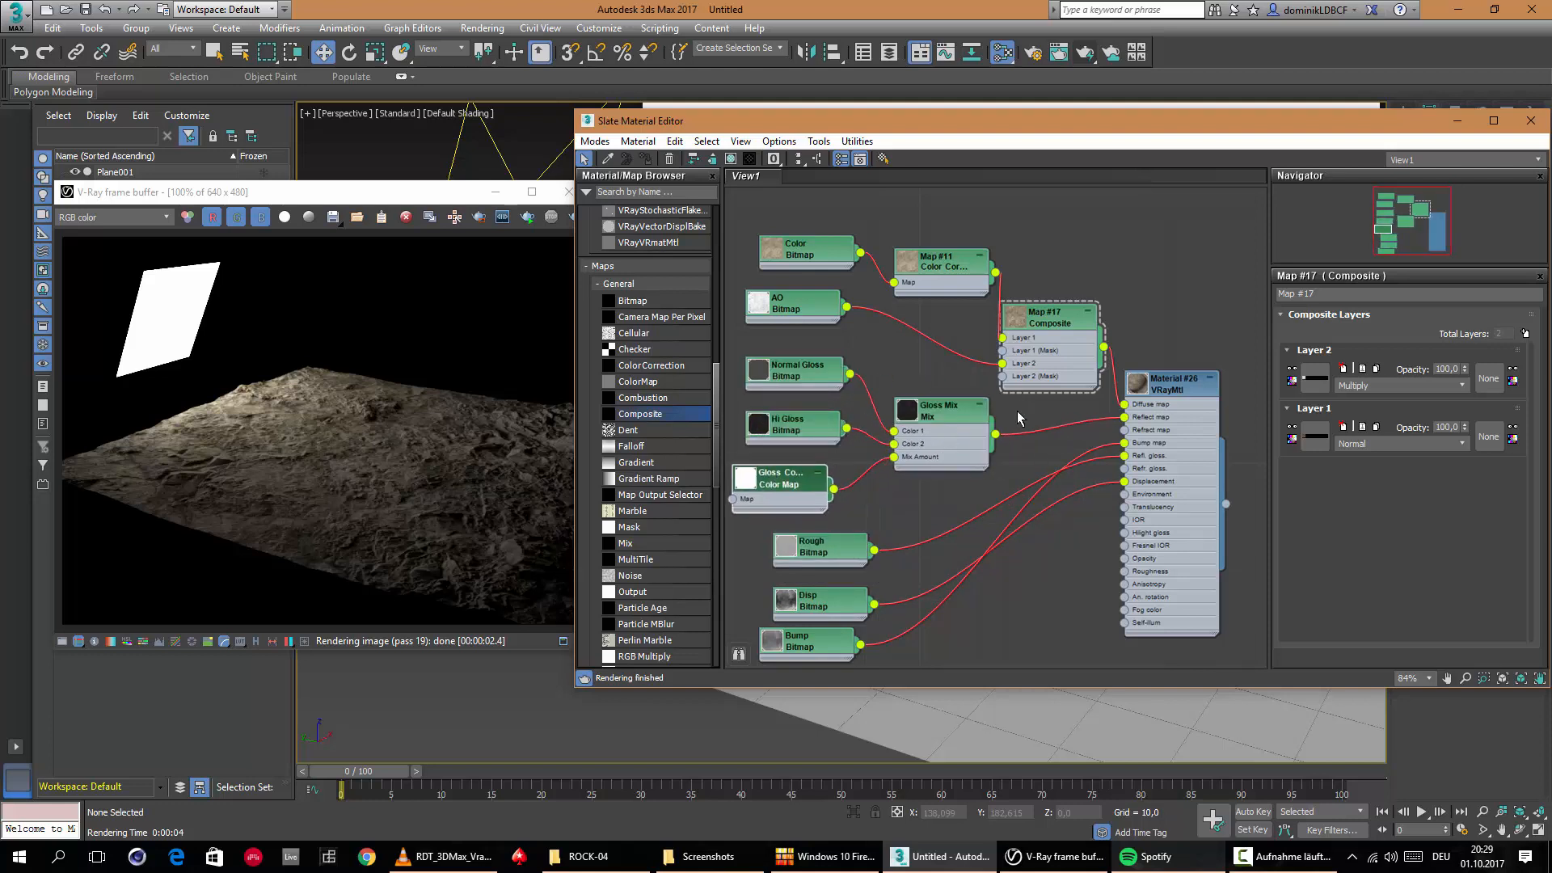
Insert a Color Correction map between the Gloss Mix node and the material's reflect map, spacing the two nodes apart.
{"action": "left_click", "coordinate": [643, 369]}
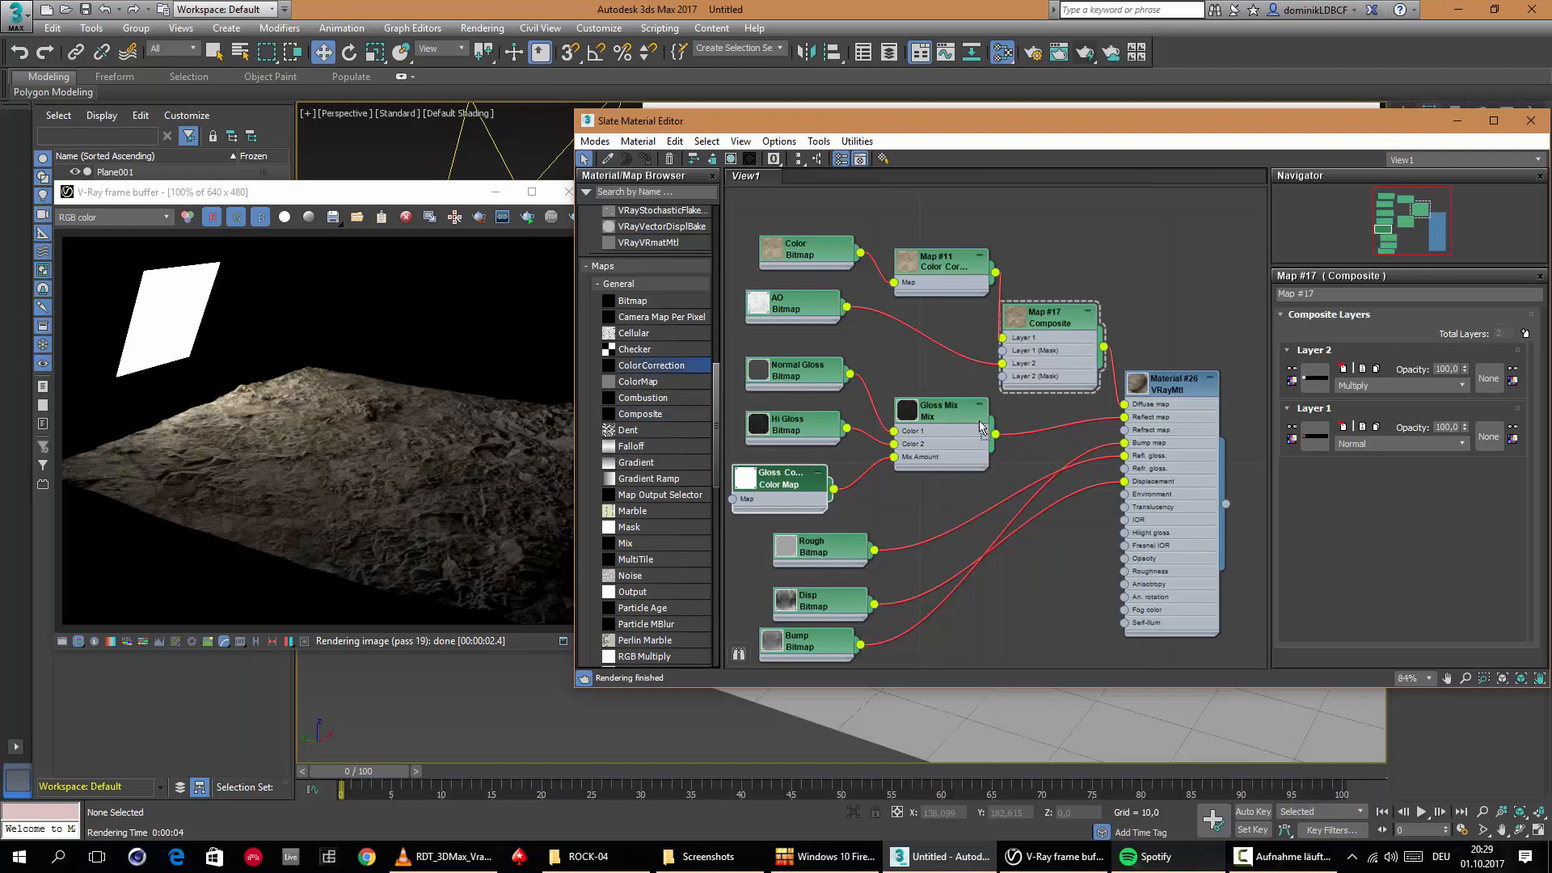
{"action": "left_click", "coordinate": [1049, 421]}
{"action": "left_click_drag", "start_coordinate": [937, 420], "coordinate": [912, 422]}
{"action": "left_click_drag", "start_coordinate": [1025, 439], "coordinate": [1010, 426]}
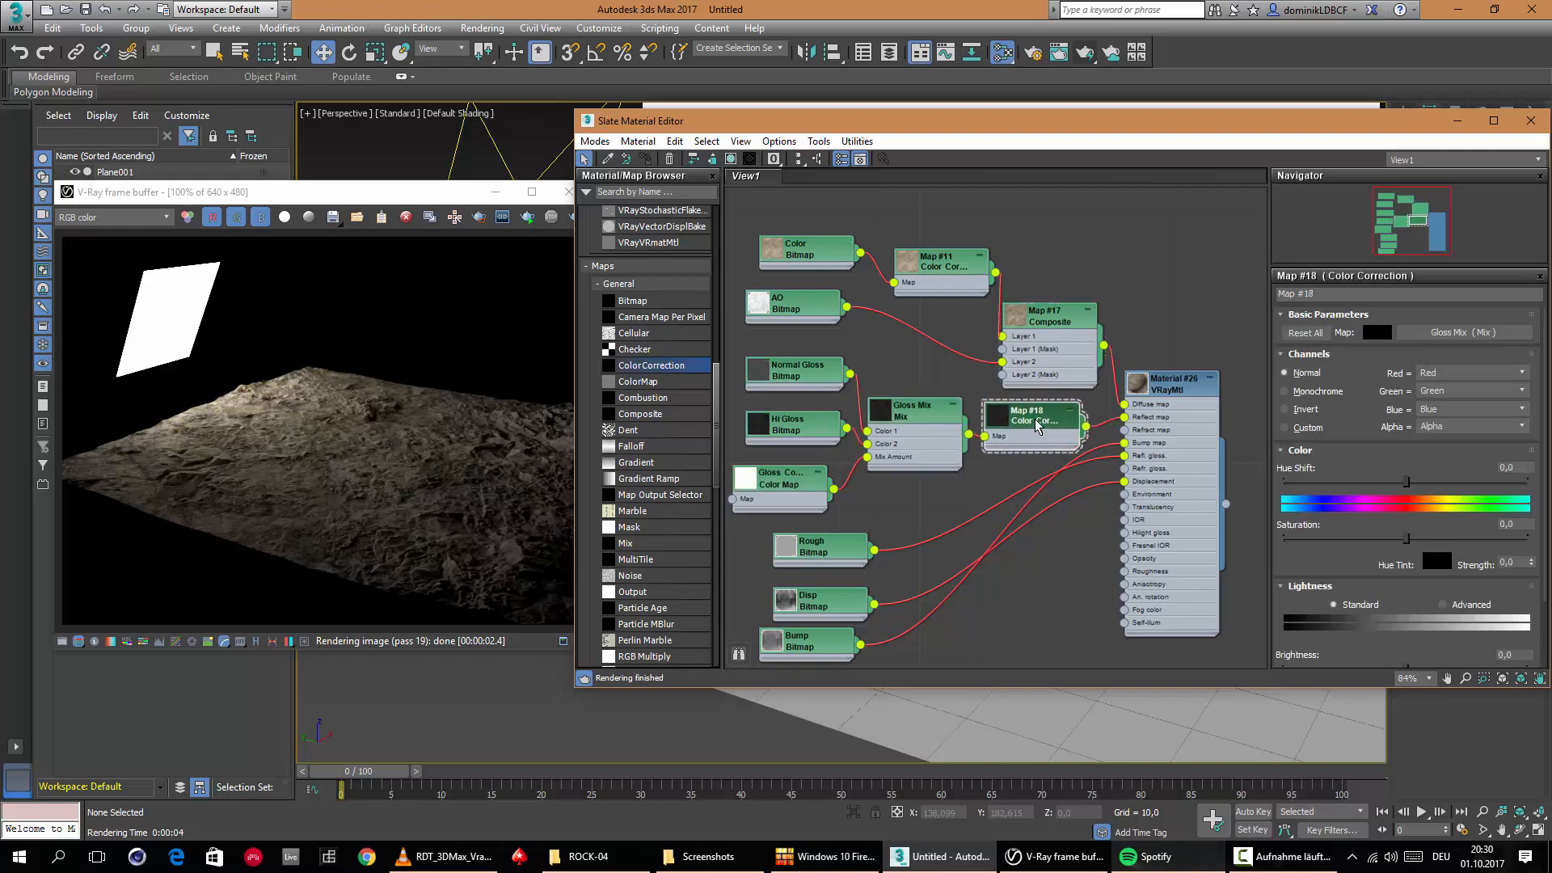
Set the gloss Color Correction's contrast to -0,997 and brightness to about 50,8.
{"action": "scroll", "coordinate": [1405, 611], "scroll_direction": "down", "scroll_amount": 3}
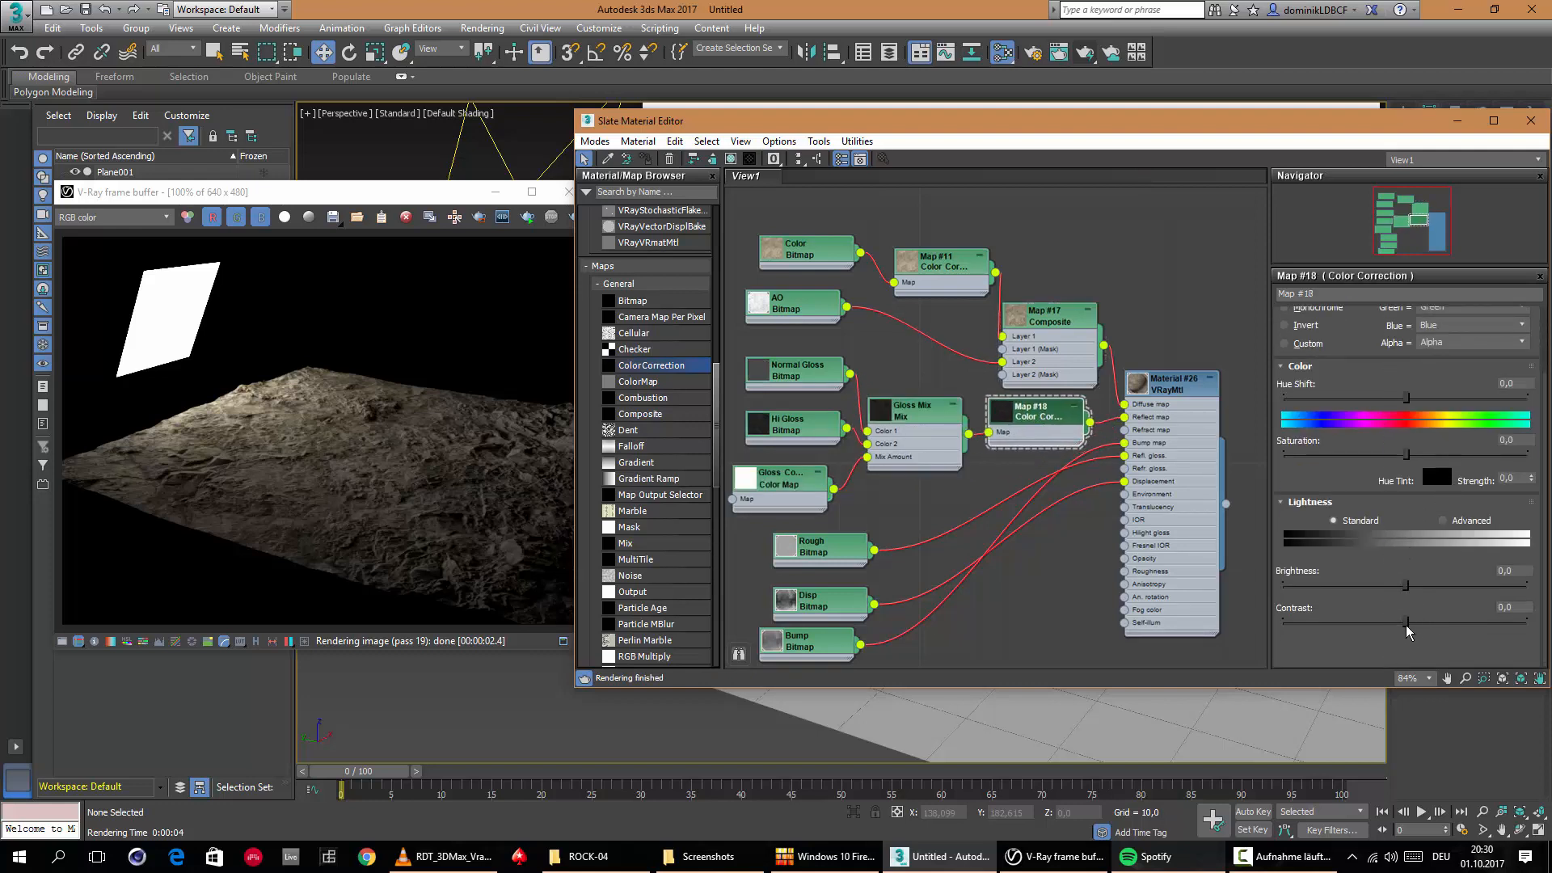
{"action": "mouse_move", "coordinate": [1406, 619]}
{"action": "left_mouse_down"}
{"action": "mouse_move", "coordinate": [1360, 621]}
{"action": "mouse_move", "coordinate": [1456, 622]}
{"action": "mouse_move", "coordinate": [1403, 621]}
{"action": "left_mouse_up"}
{"action": "left_click_drag", "start_coordinate": [1405, 584], "coordinate": [1467, 586]}
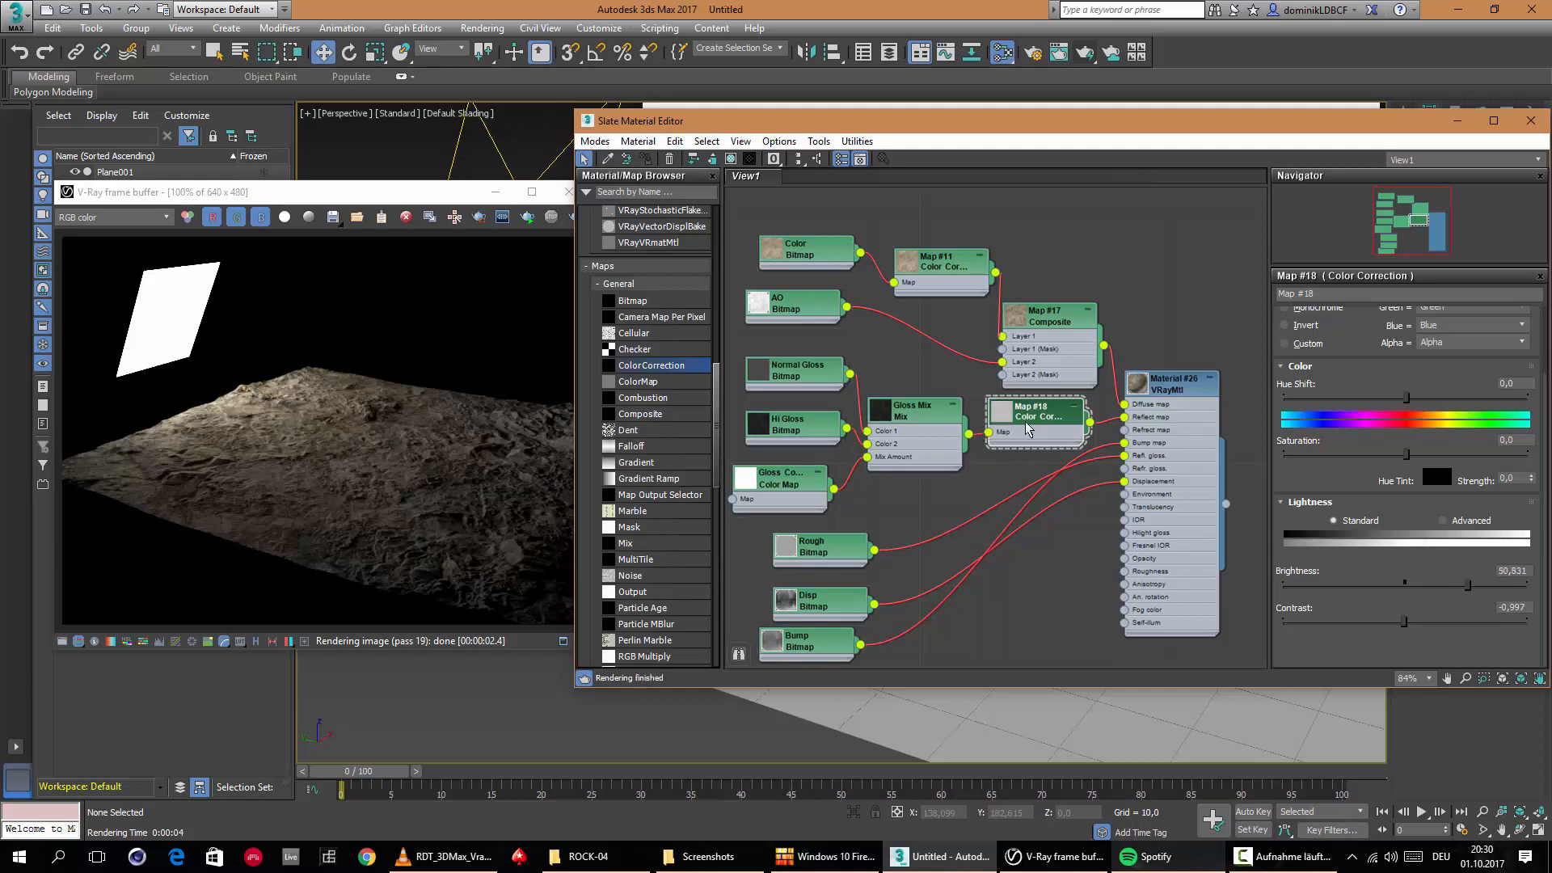
Insert a Color Correction with brightness 46,844 between the Rough bitmap and its material input, and run a test render.
{"action": "left_click_drag", "start_coordinate": [818, 556], "coordinate": [778, 556]}
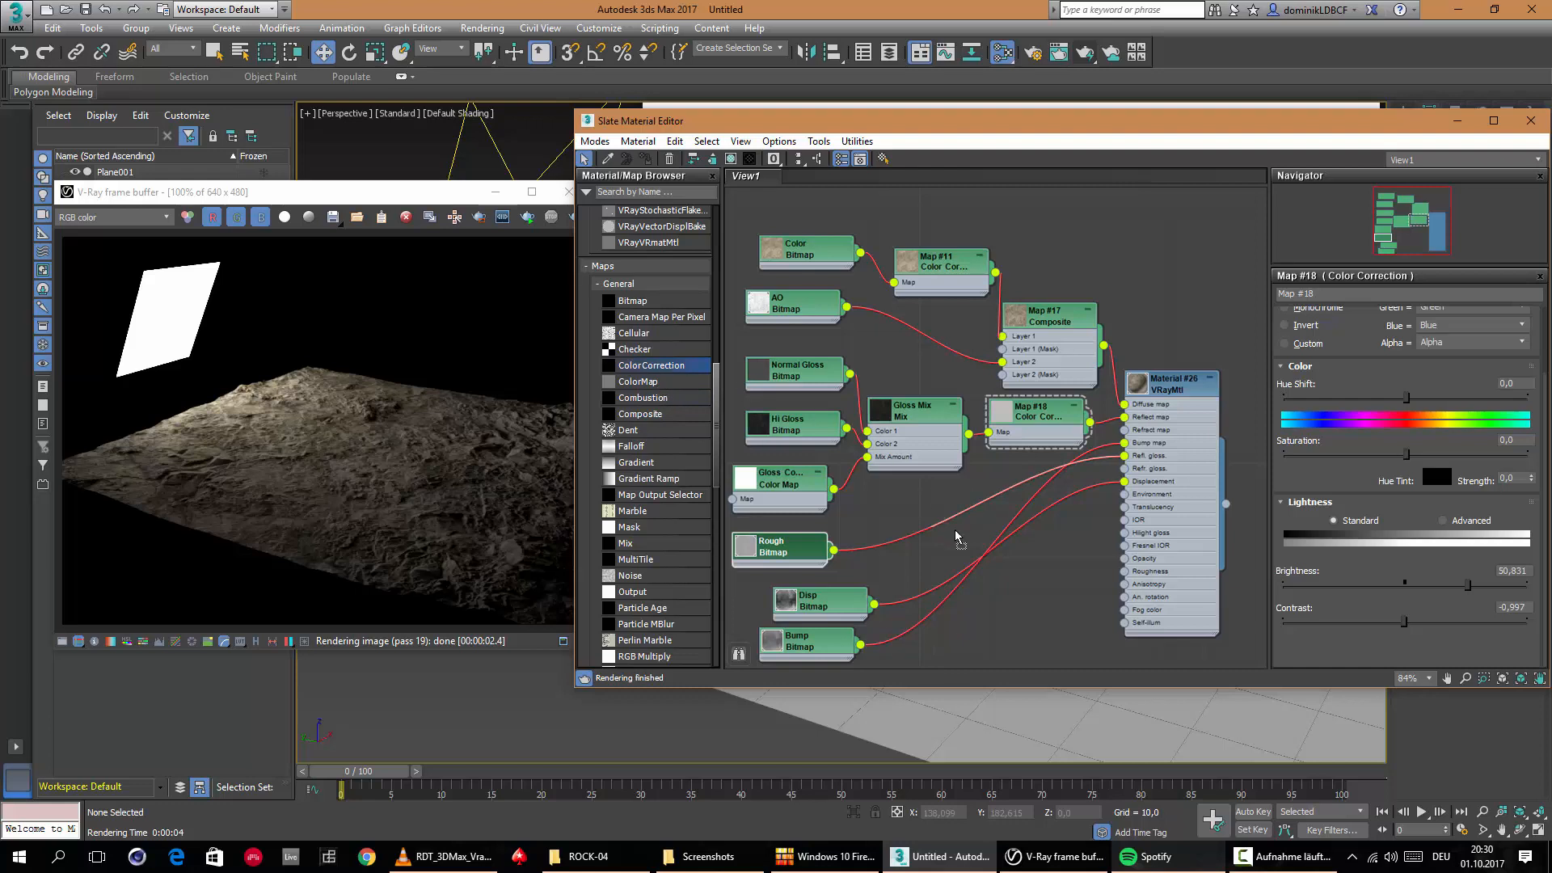
{"action": "left_click_drag", "start_coordinate": [925, 530], "coordinate": [937, 513]}
{"action": "double_click", "coordinate": [937, 513]}
{"action": "left_click_drag", "start_coordinate": [1398, 588], "coordinate": [1464, 585]}
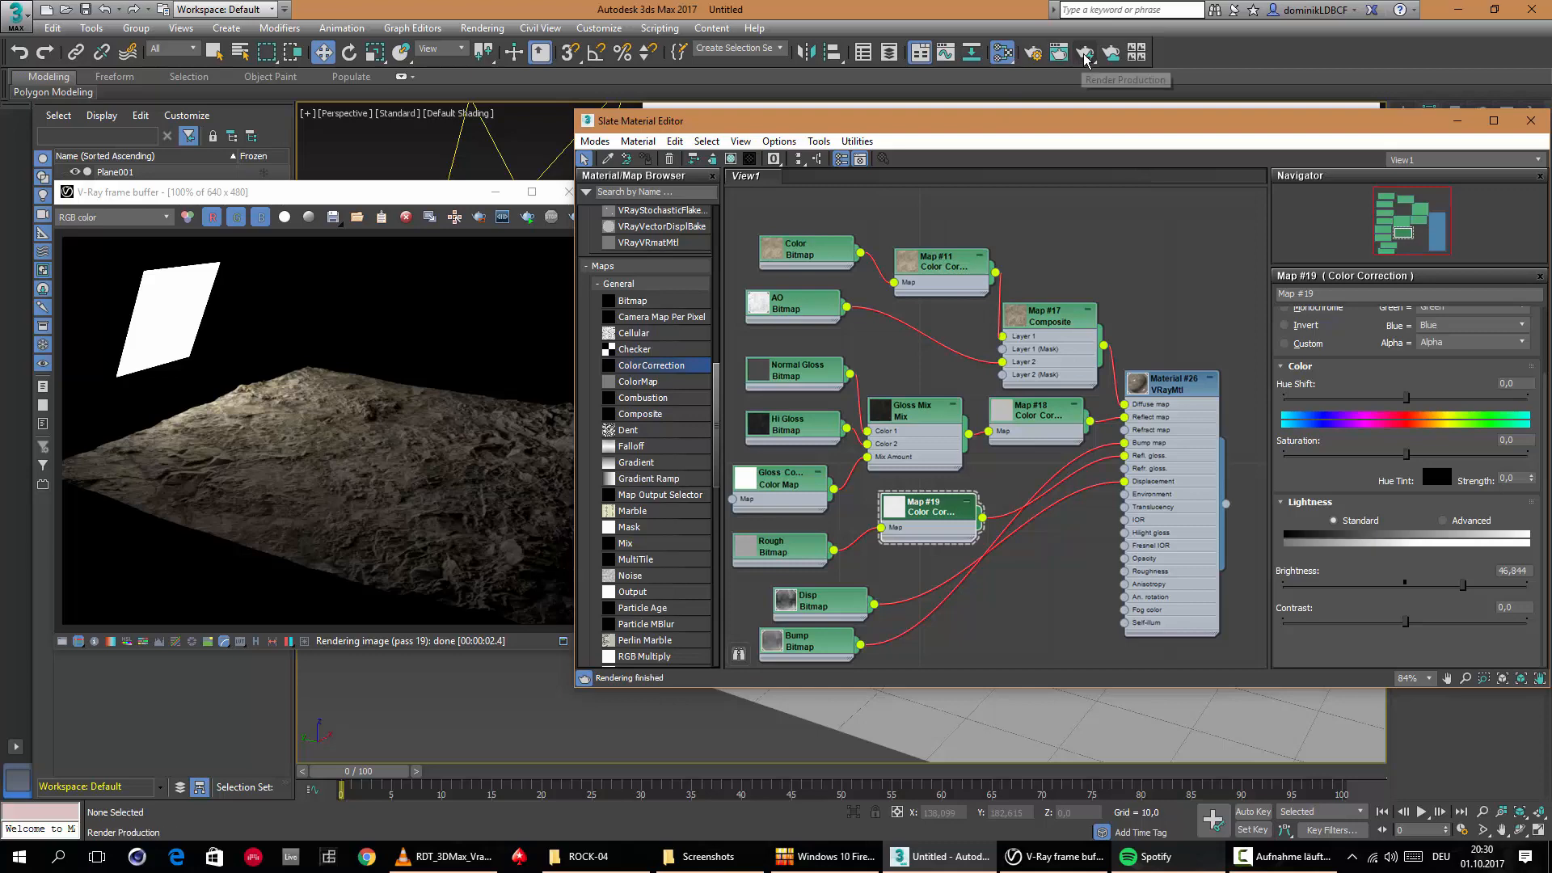
{"action": "left_click", "coordinate": [1085, 52]}
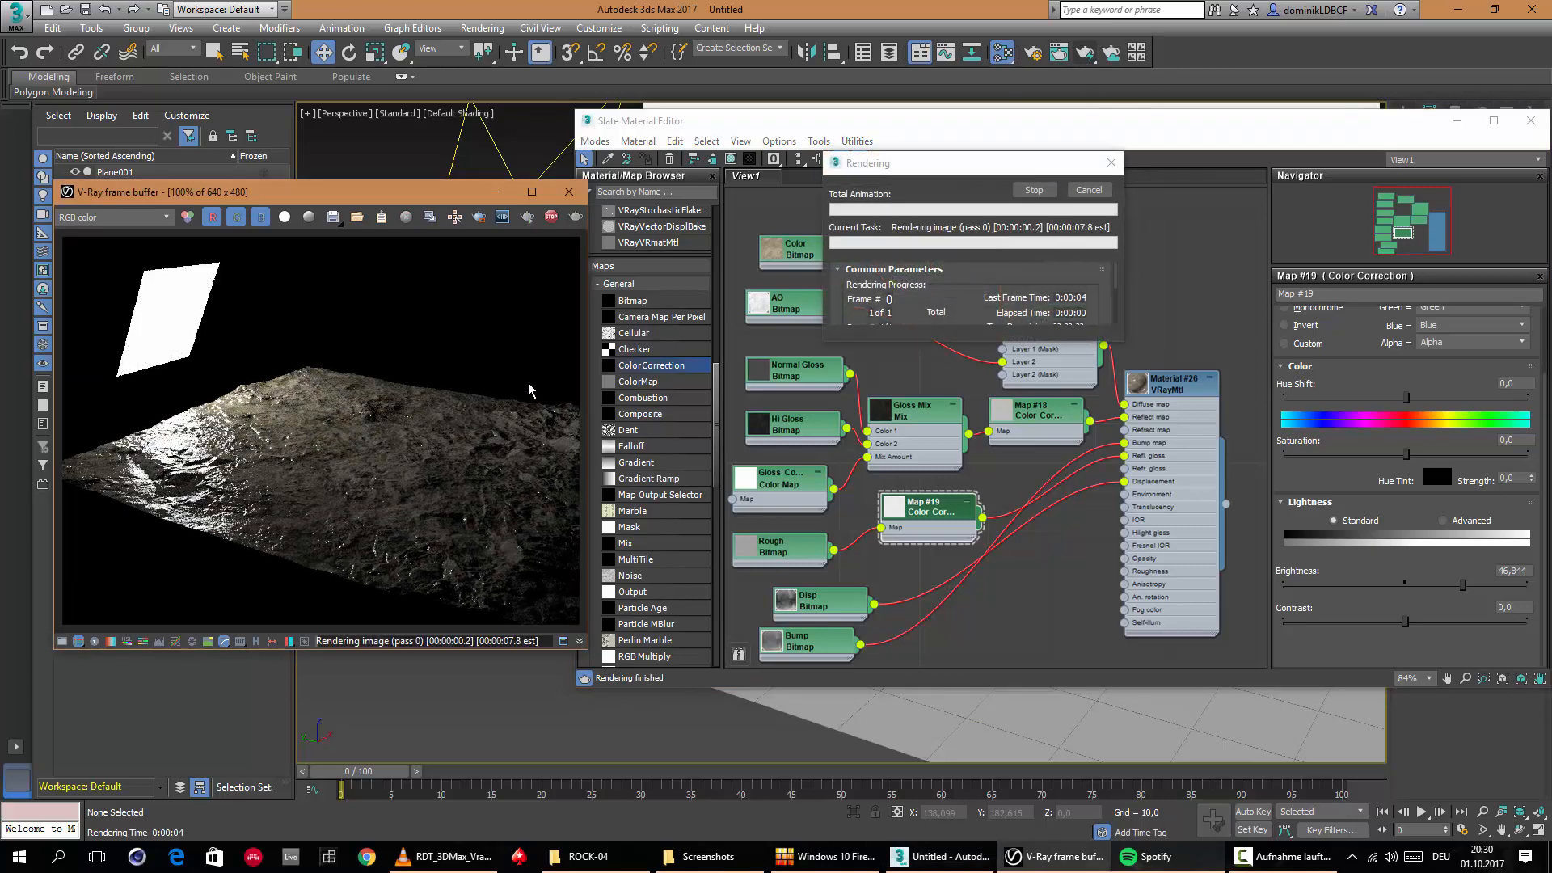
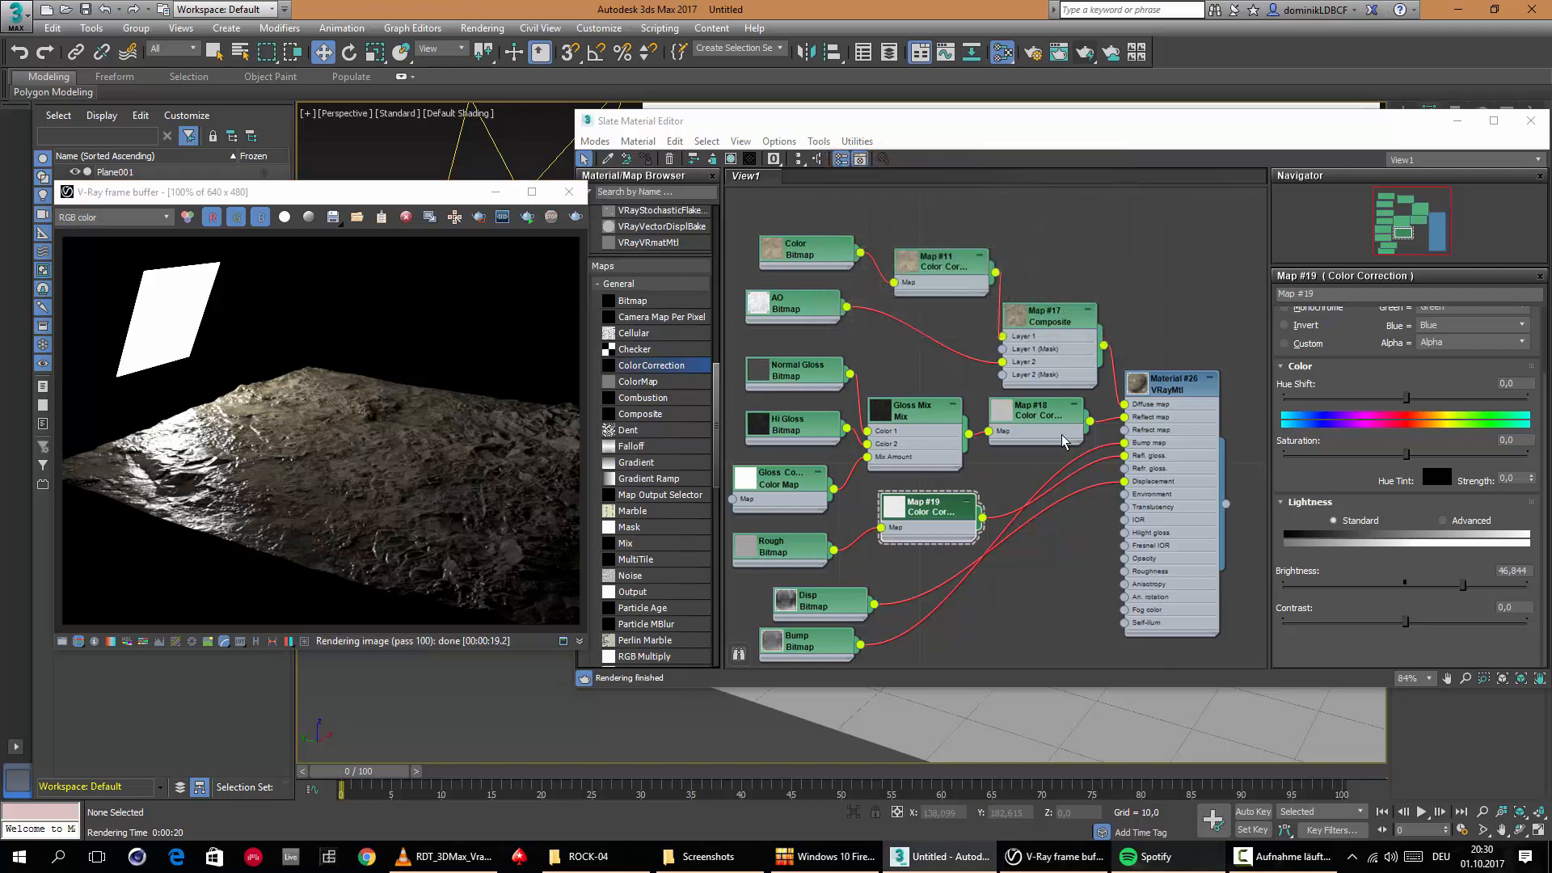
{"action": "left_click", "coordinate": [1052, 410]}
{"action": "left_click", "coordinate": [904, 518]}
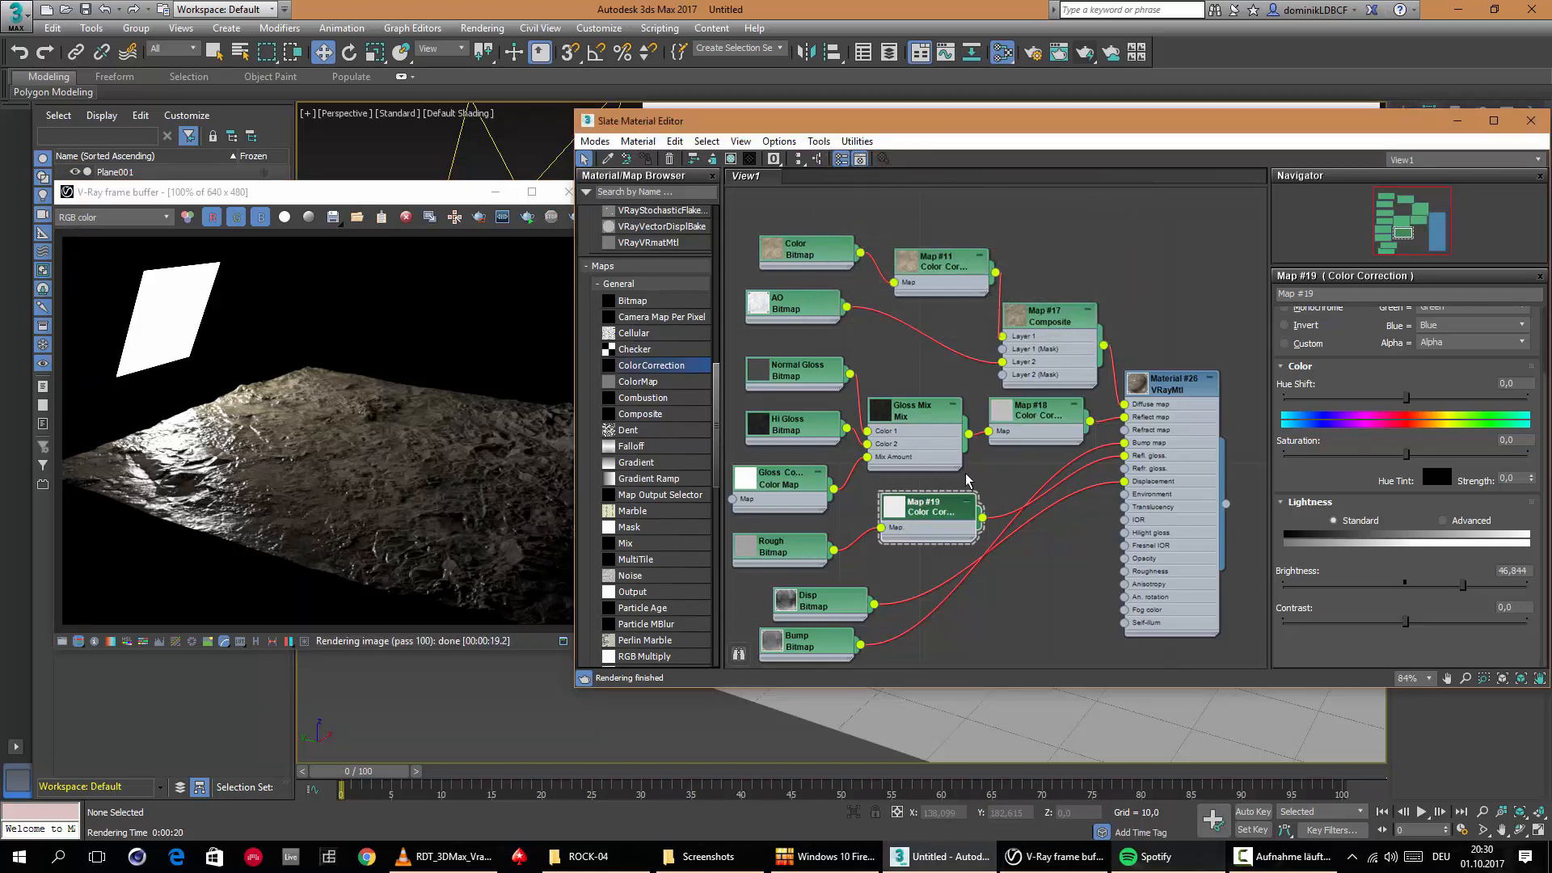
{"action": "left_click", "coordinate": [1027, 411]}
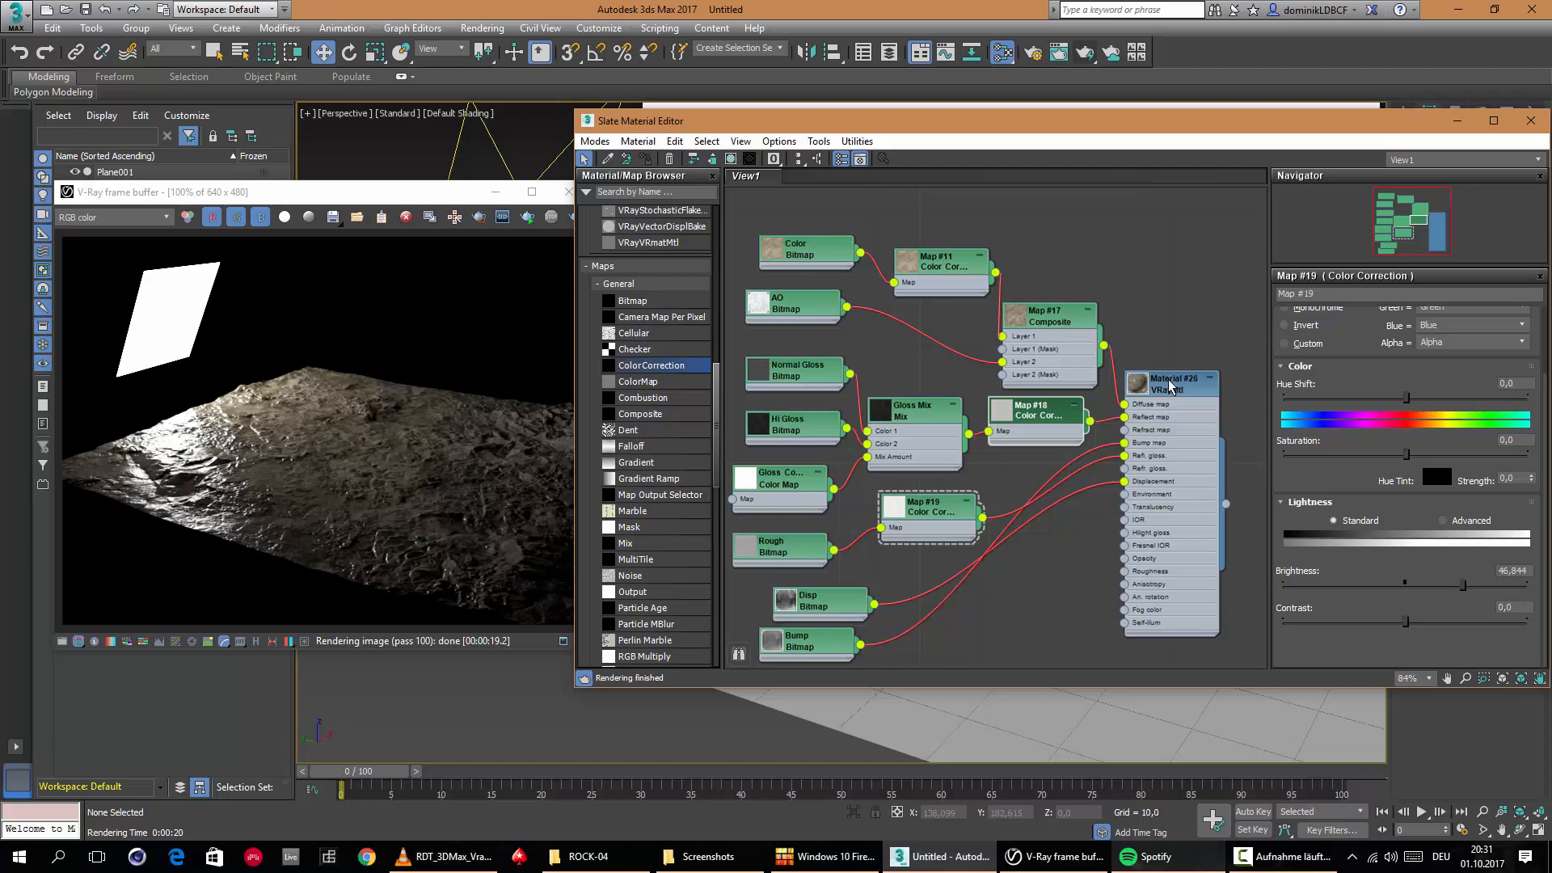
Move the VRayMtl node slightly away from the maps and spread out the Color, diffuse Color Correction and Composite nodes.
{"action": "left_click_drag", "start_coordinate": [1169, 384], "coordinate": [1182, 385]}
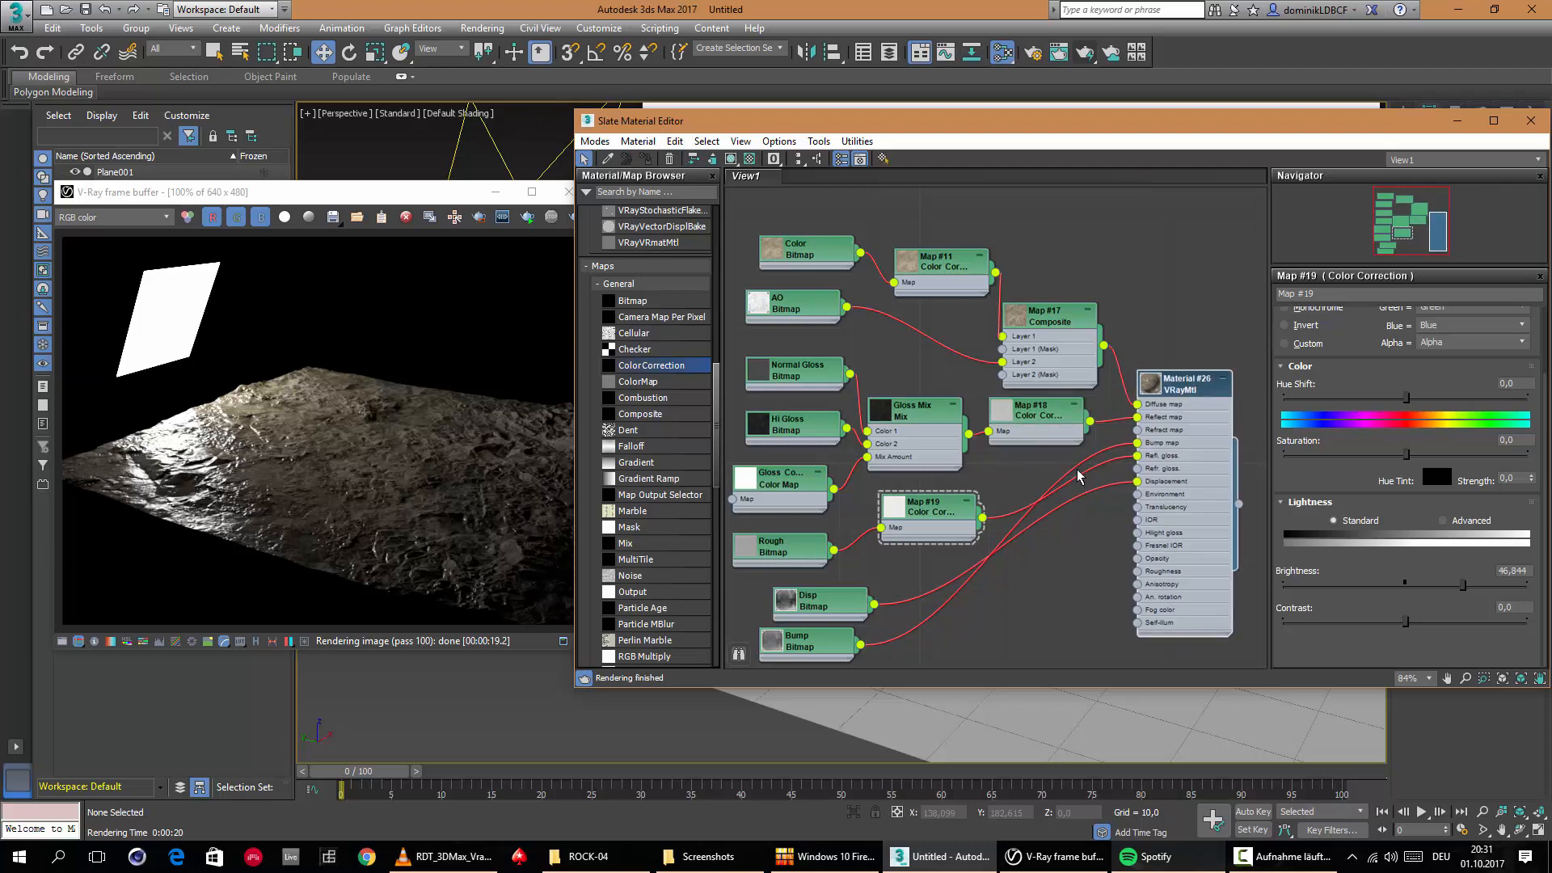
{"action": "scroll", "coordinate": [1055, 558], "scroll_direction": "down", "scroll_amount": 2}
{"action": "scroll", "coordinate": [1036, 575], "scroll_direction": "up", "scroll_amount": 3}
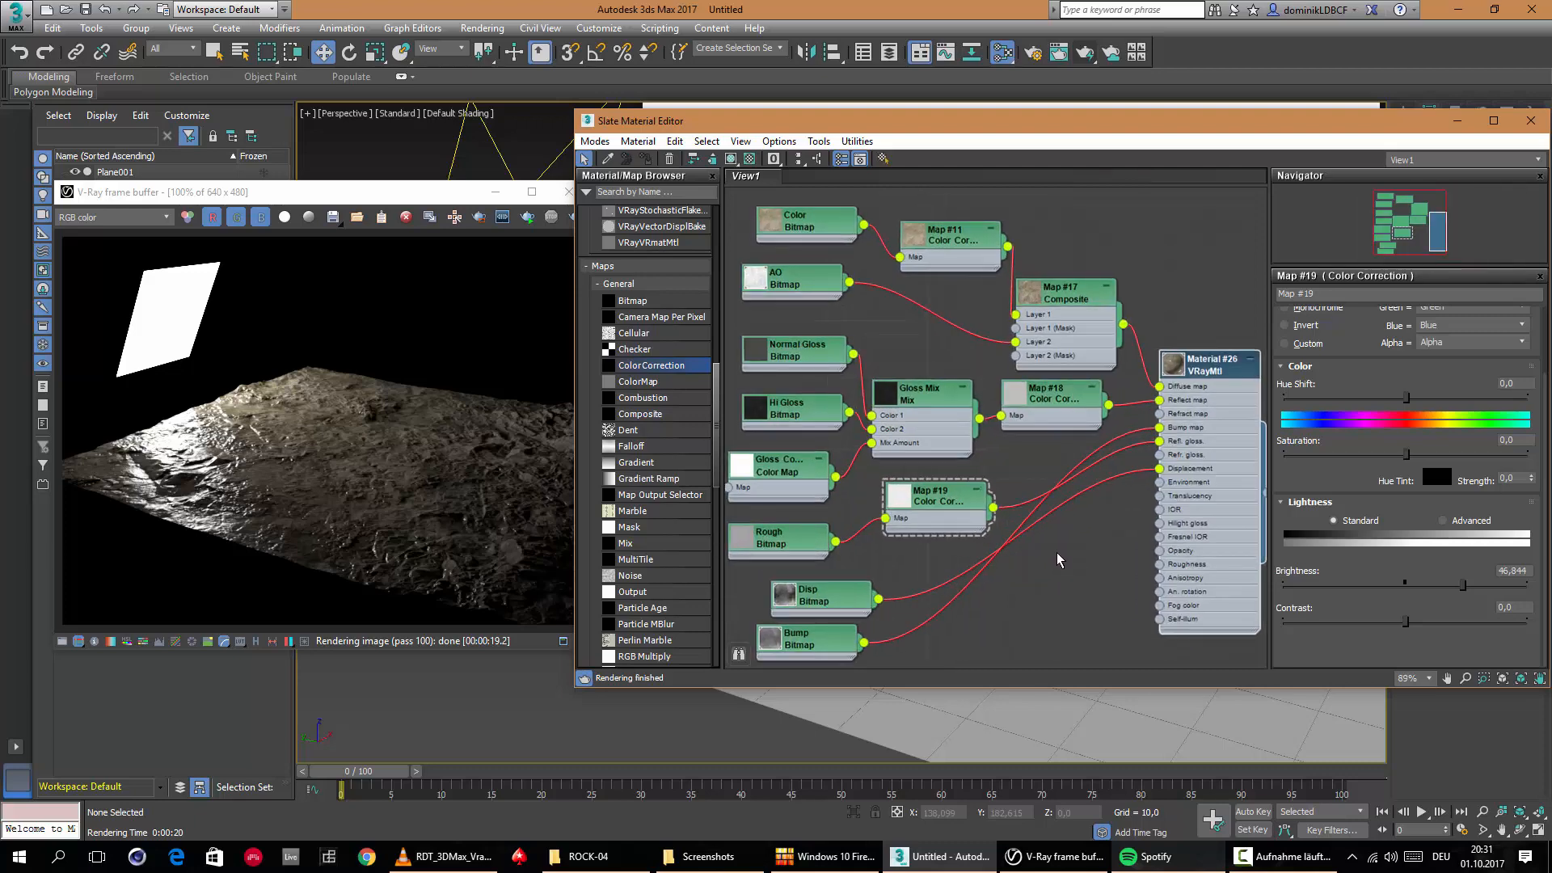
{"action": "scroll", "coordinate": [1043, 577], "scroll_direction": "down", "scroll_amount": 2}
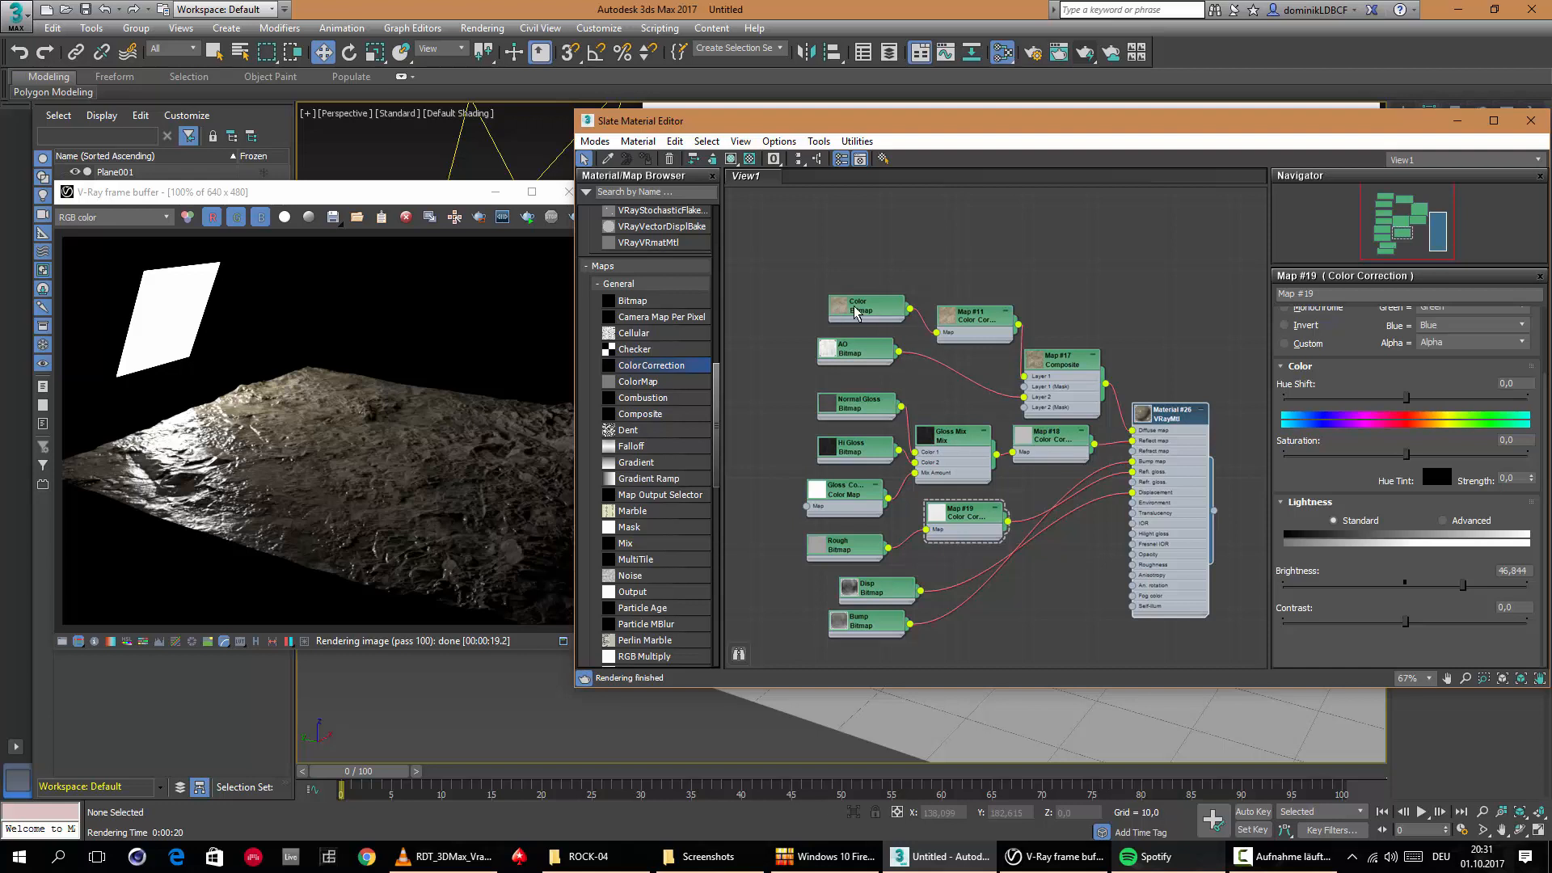
{"action": "left_click_drag", "start_coordinate": [858, 313], "coordinate": [802, 313]}
{"action": "left_click_drag", "start_coordinate": [1000, 331], "coordinate": [967, 332]}
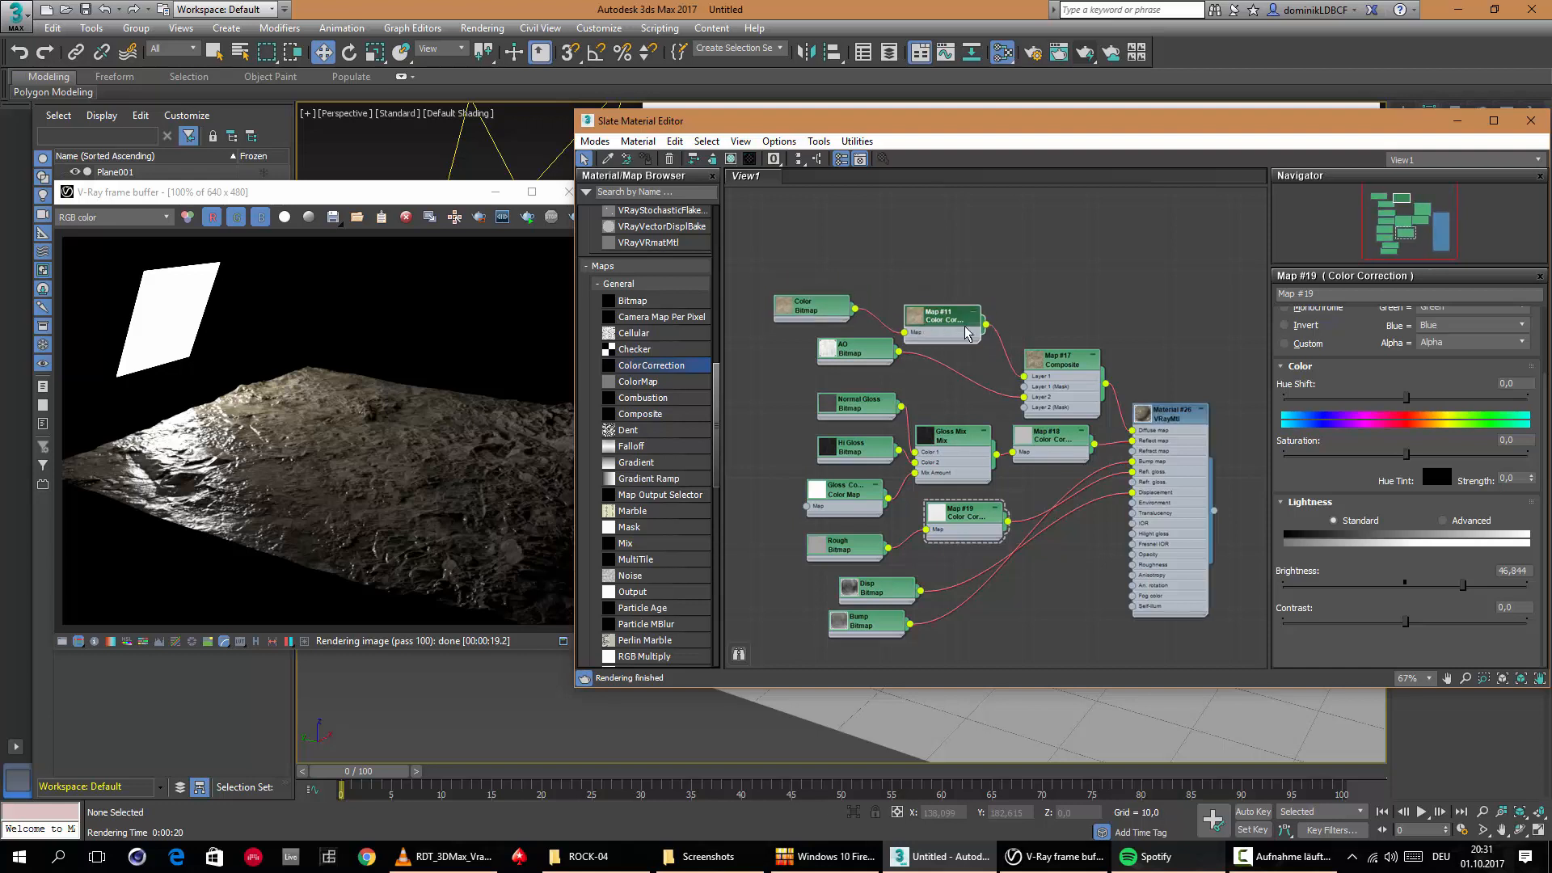
{"action": "left_click_drag", "start_coordinate": [1065, 364], "coordinate": [1055, 342]}
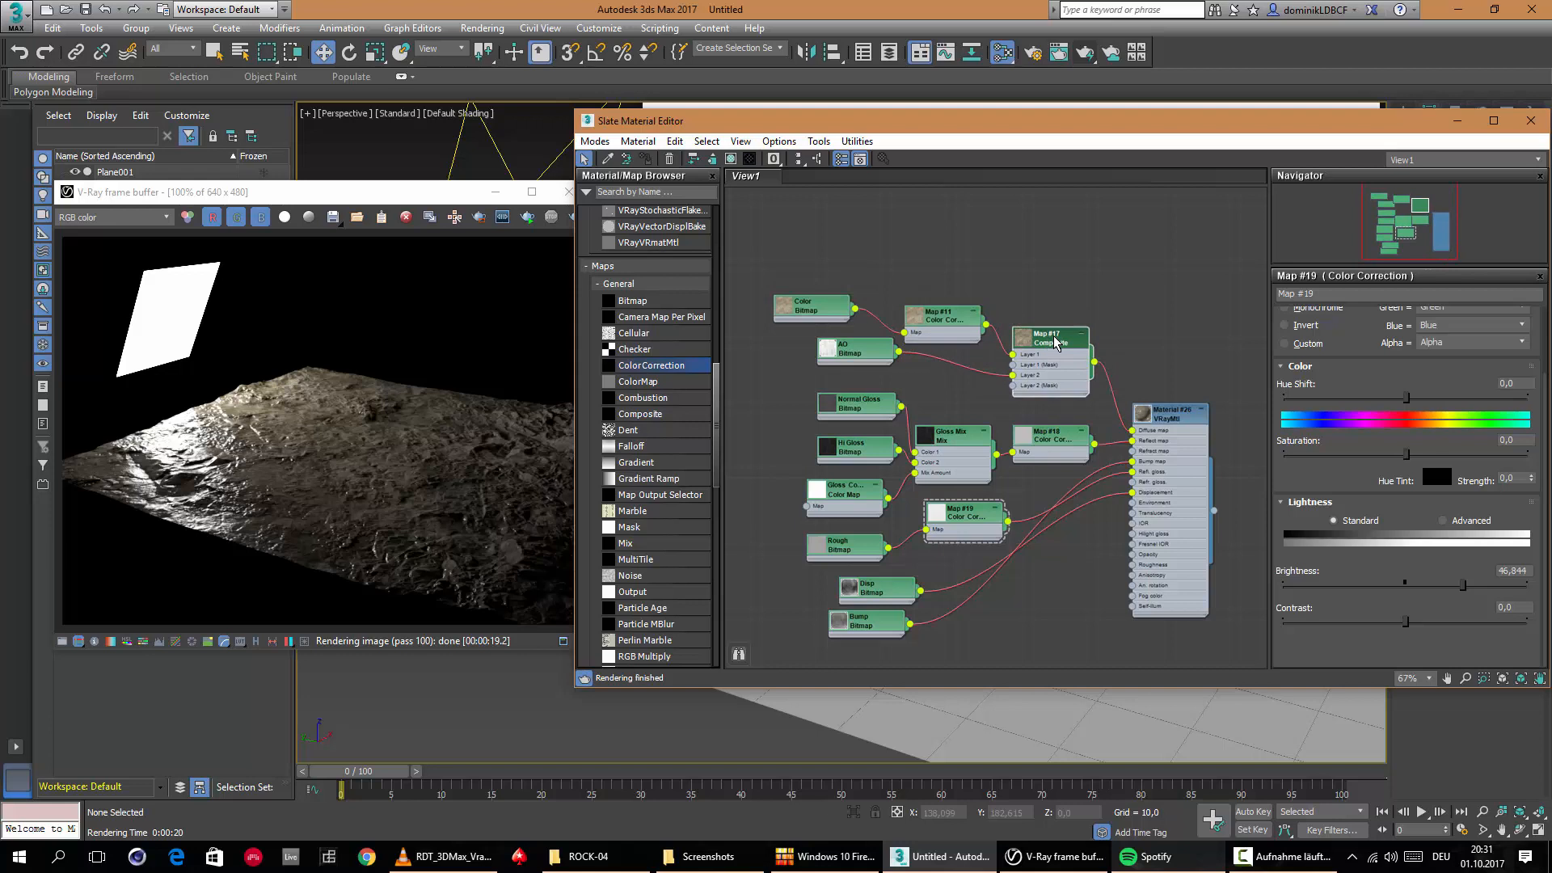
Move the Normal Gloss and Hi Gloss nodes outward and shift the Gloss Mix node up, in line with its Color Correction.
{"action": "left_click_drag", "start_coordinate": [885, 400], "coordinate": [841, 389]}
{"action": "left_click_drag", "start_coordinate": [853, 455], "coordinate": [798, 443]}
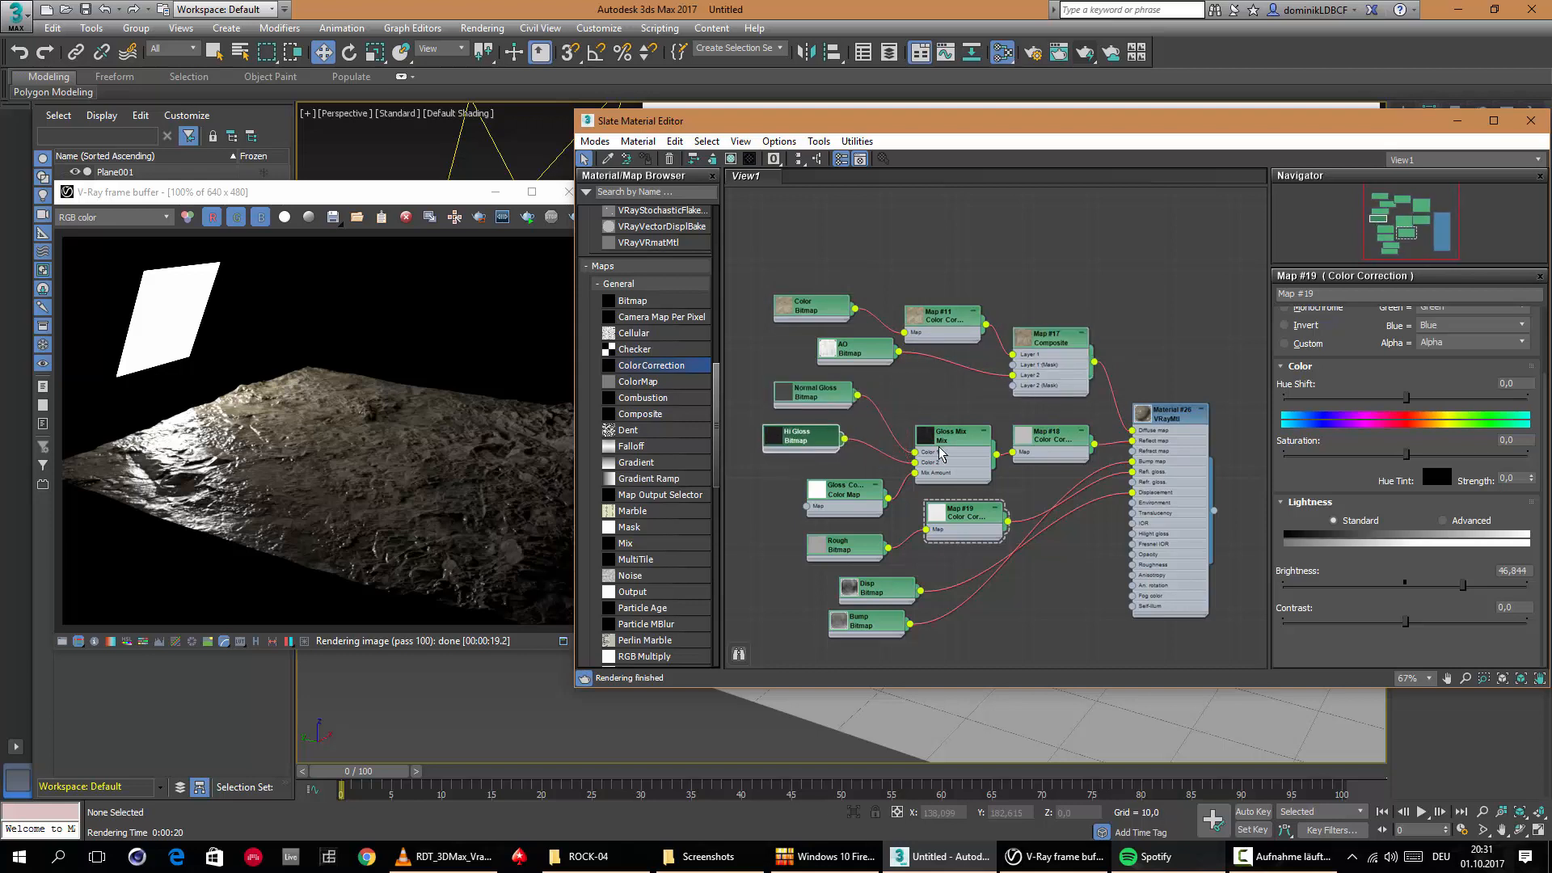
{"action": "left_click_drag", "start_coordinate": [954, 451], "coordinate": [942, 441]}
{"action": "left_click", "coordinate": [1044, 441]}
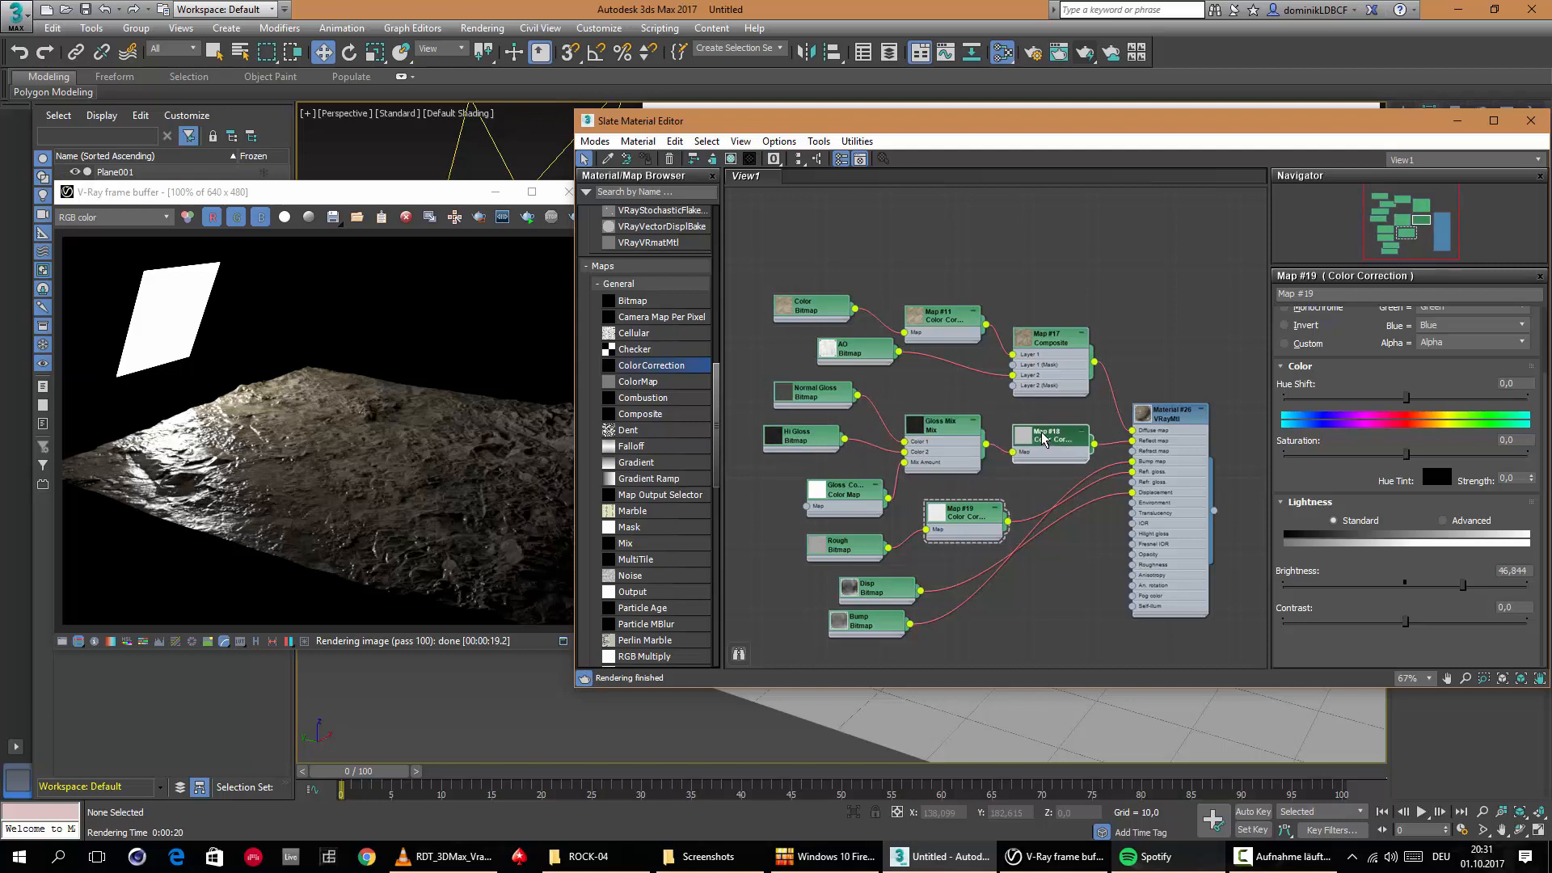
{"action": "left_click", "coordinate": [844, 501]}
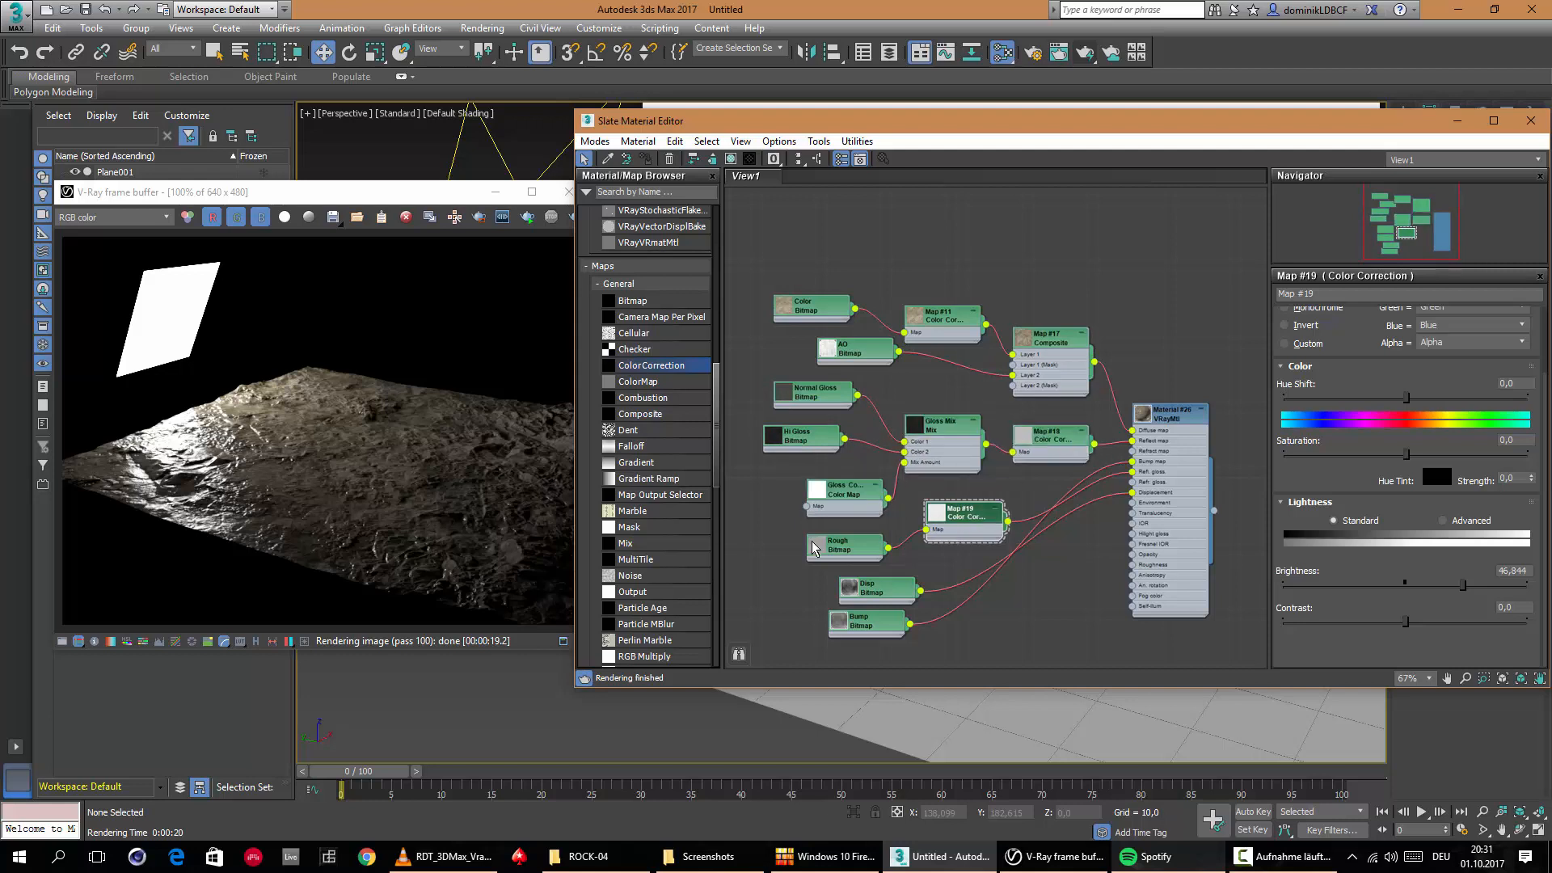
{"action": "left_click", "coordinate": [844, 549]}
{"action": "left_click", "coordinate": [876, 594]}
{"action": "left_click", "coordinate": [856, 626]}
{"action": "left_click", "coordinate": [727, 316]}
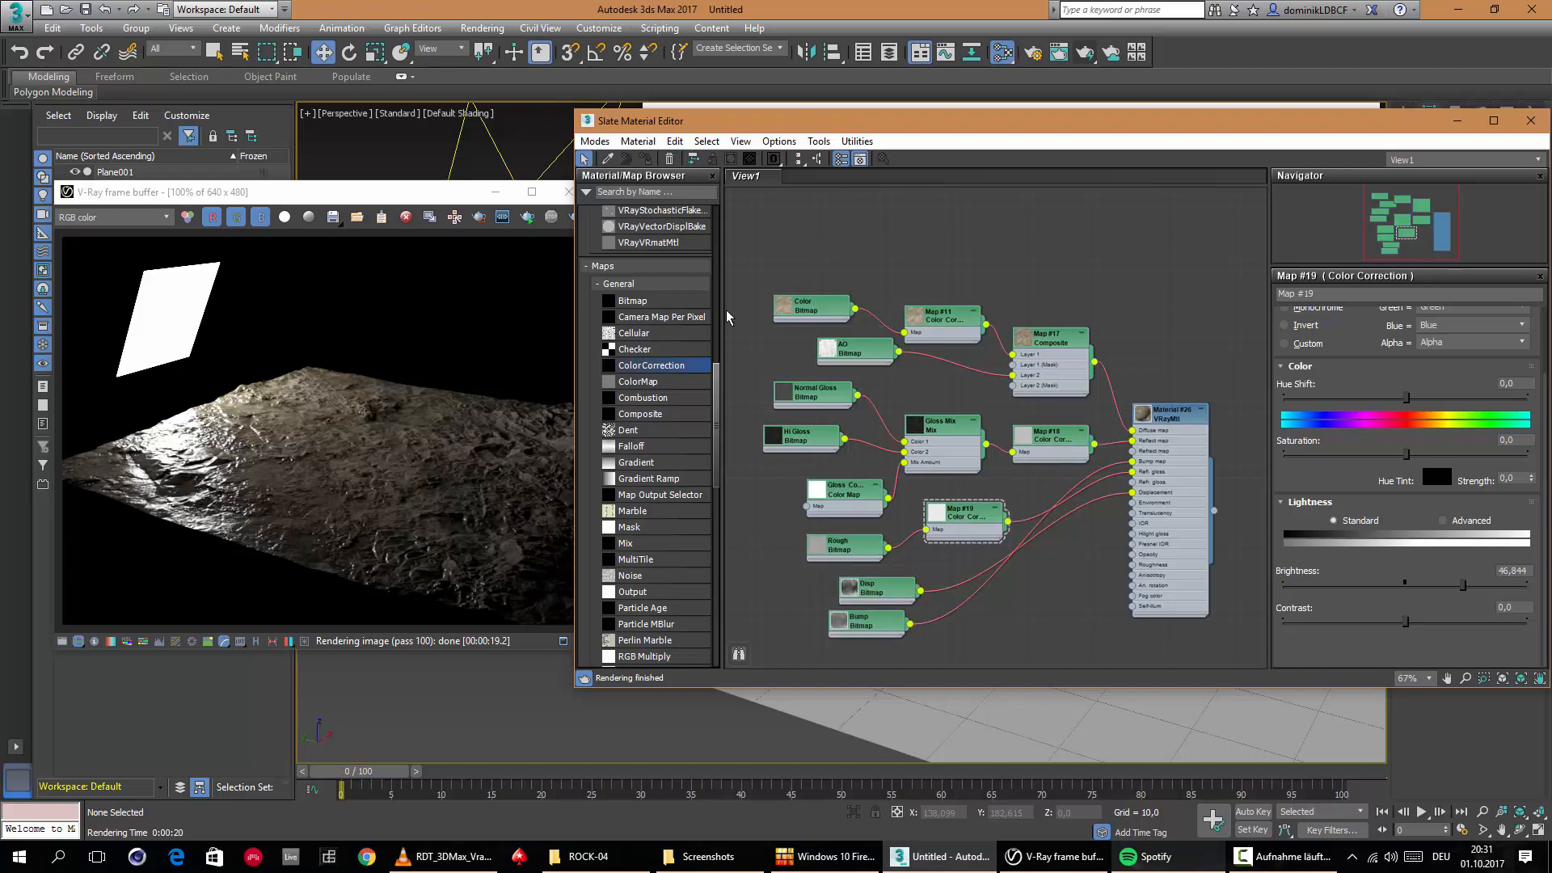
{"action": "left_click_drag", "start_coordinate": [764, 287], "coordinate": [1225, 686]}
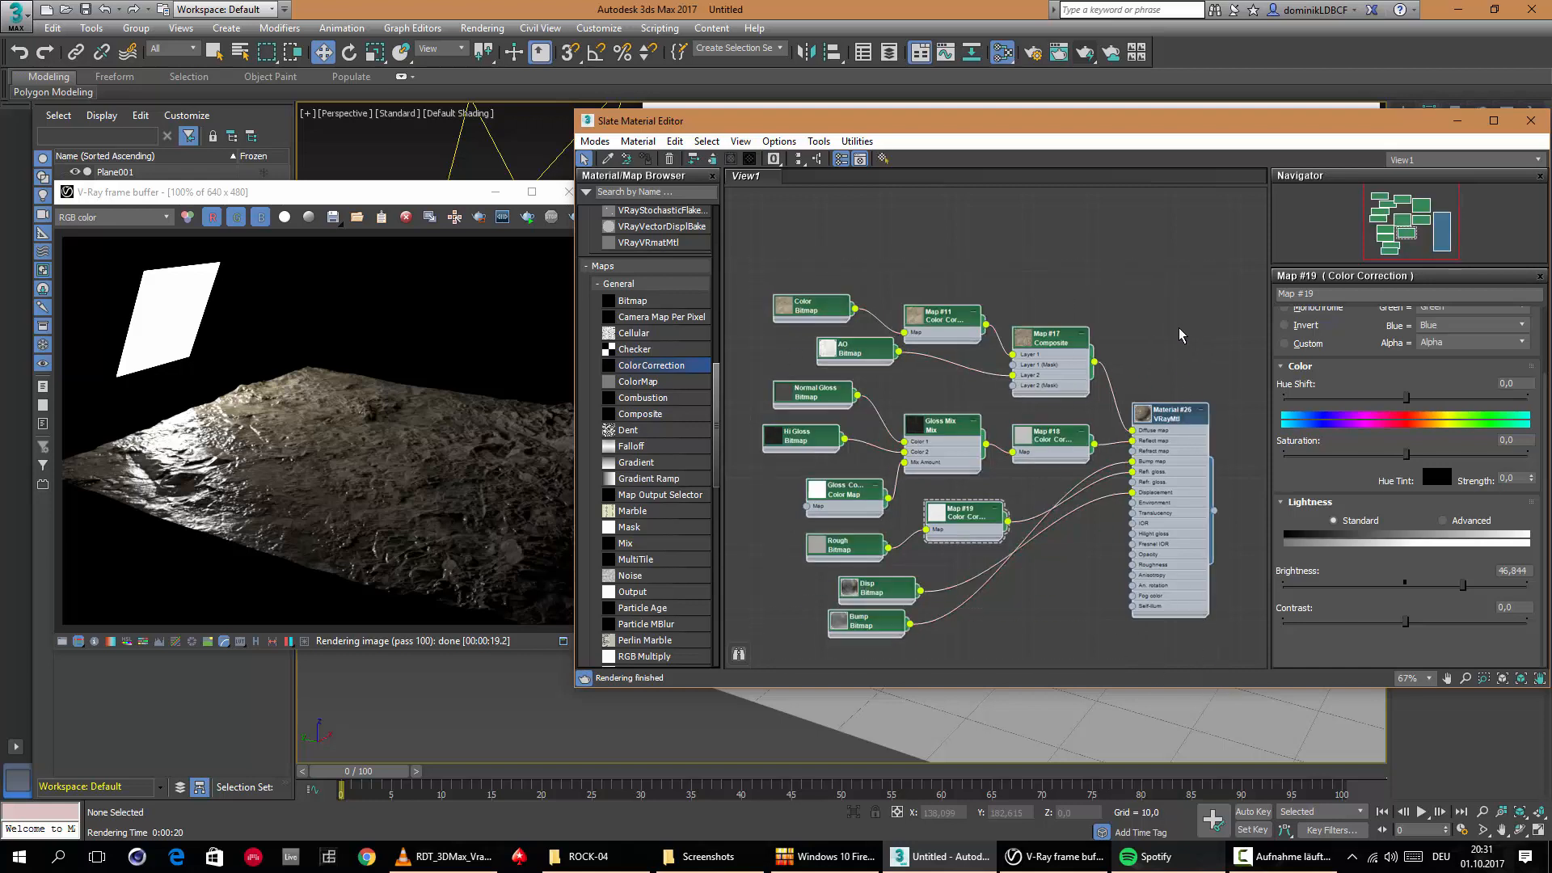
{"action": "left_click", "coordinate": [1012, 550]}
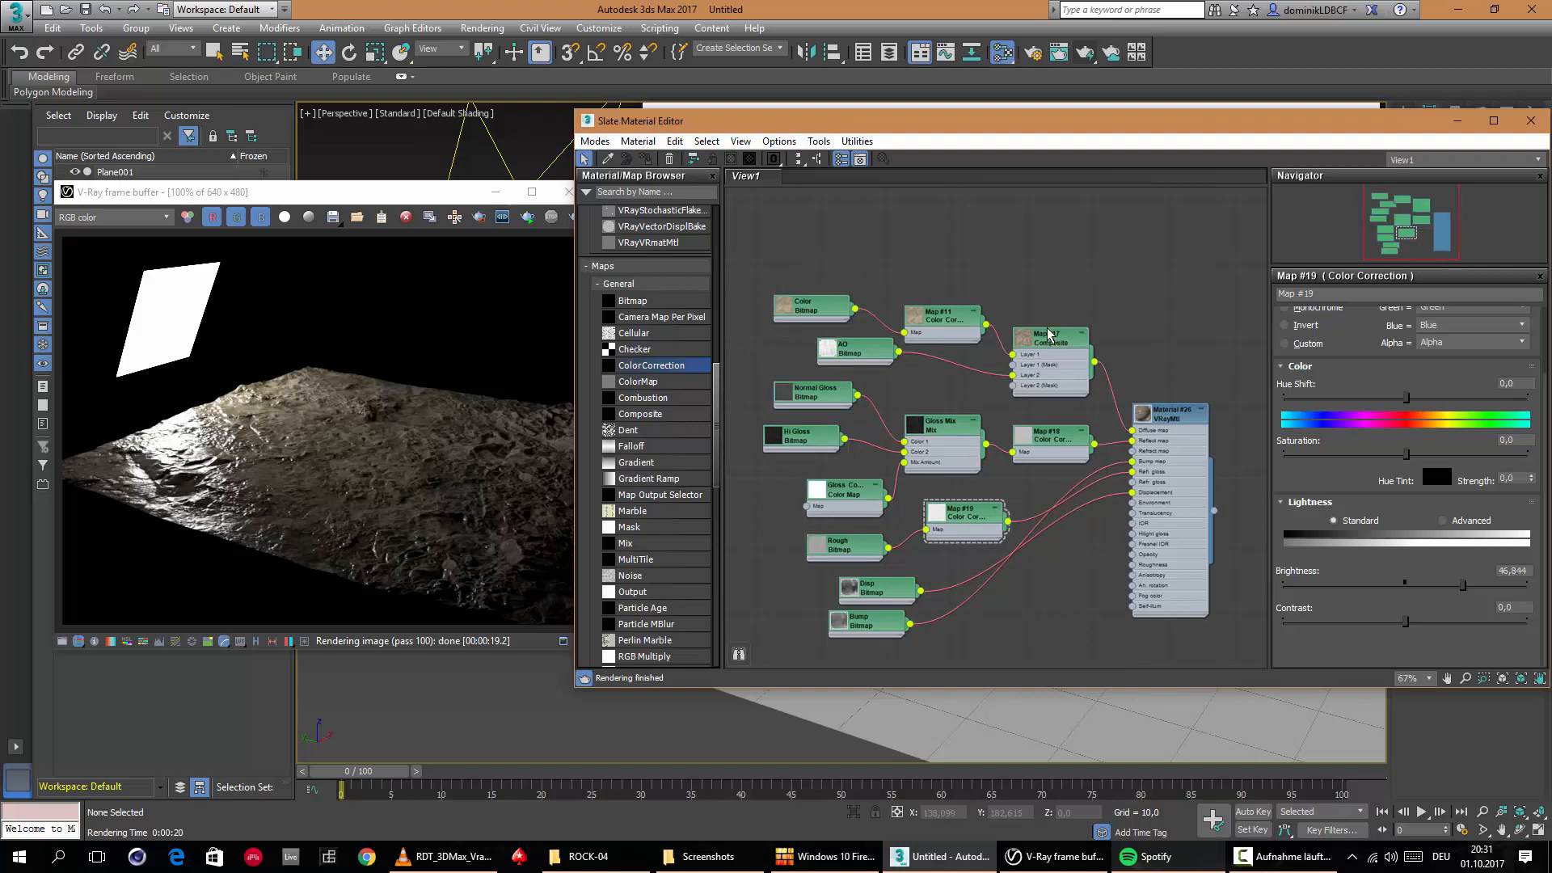
Move the AO bitmap node outward beneath the Color bitmap.
{"action": "left_click_drag", "start_coordinate": [868, 355], "coordinate": [823, 353]}
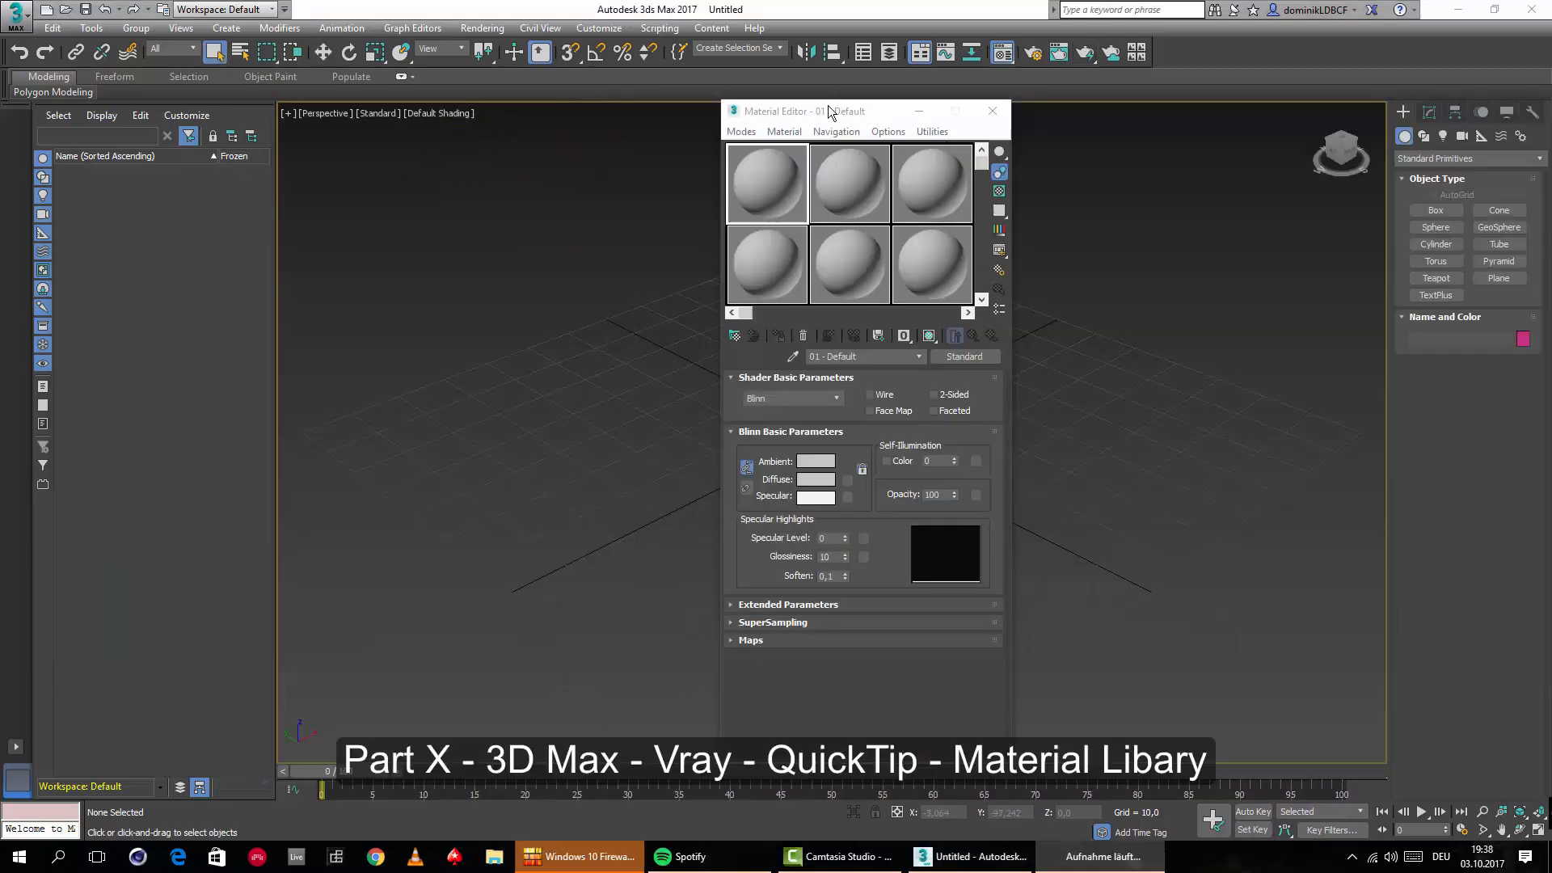
Reopen the material editor in Slate mode, reposition its window and move the VRayMtl node slightly lower.
{"action": "left_click", "coordinate": [993, 111]}
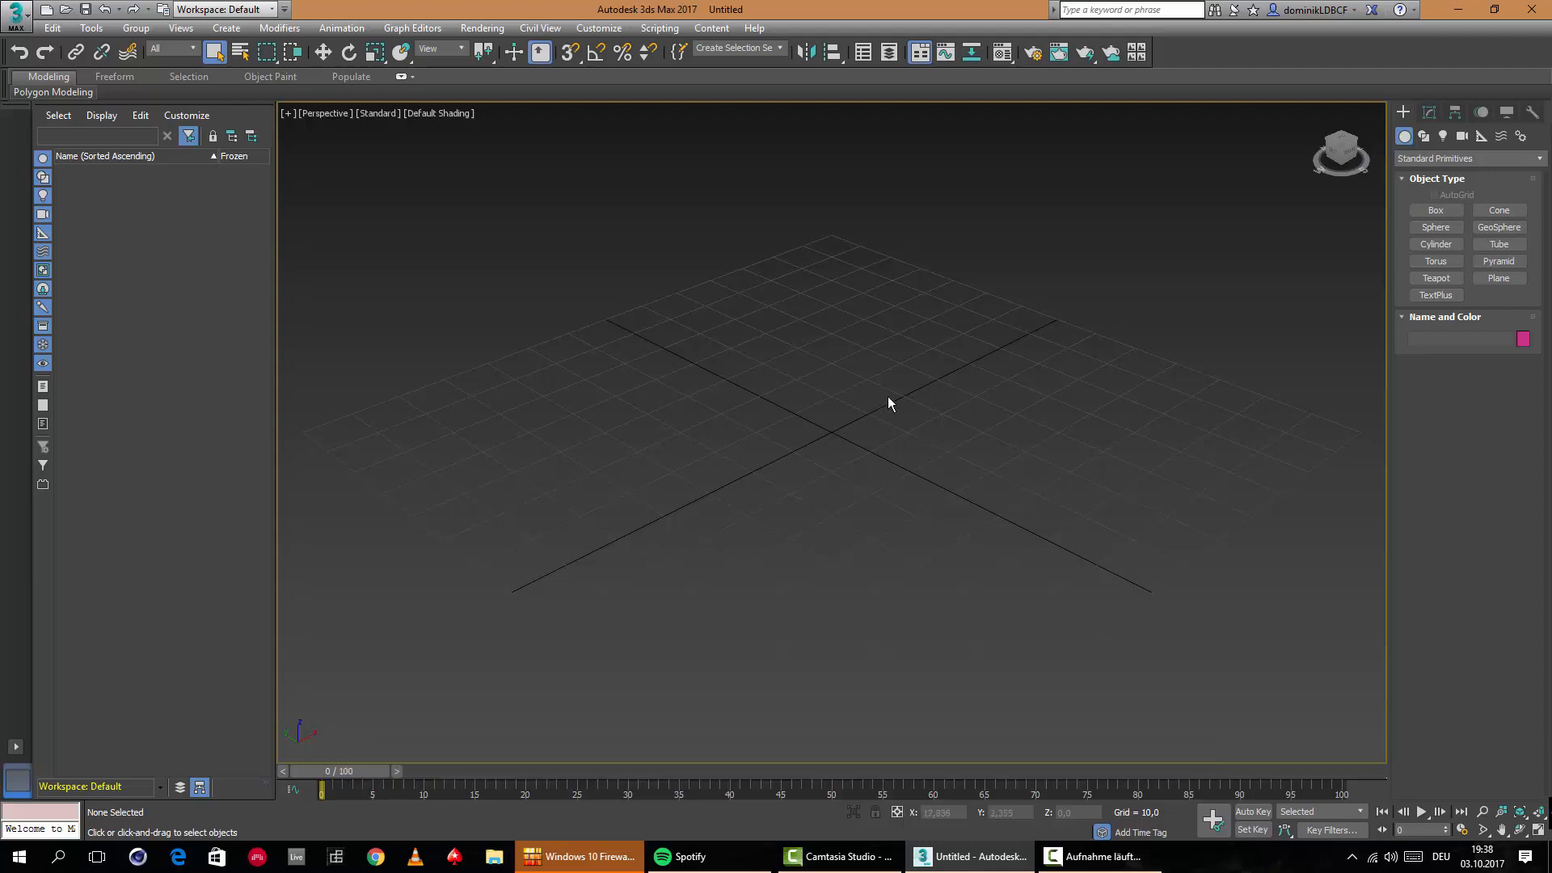
{"action": "key", "text": "m"}
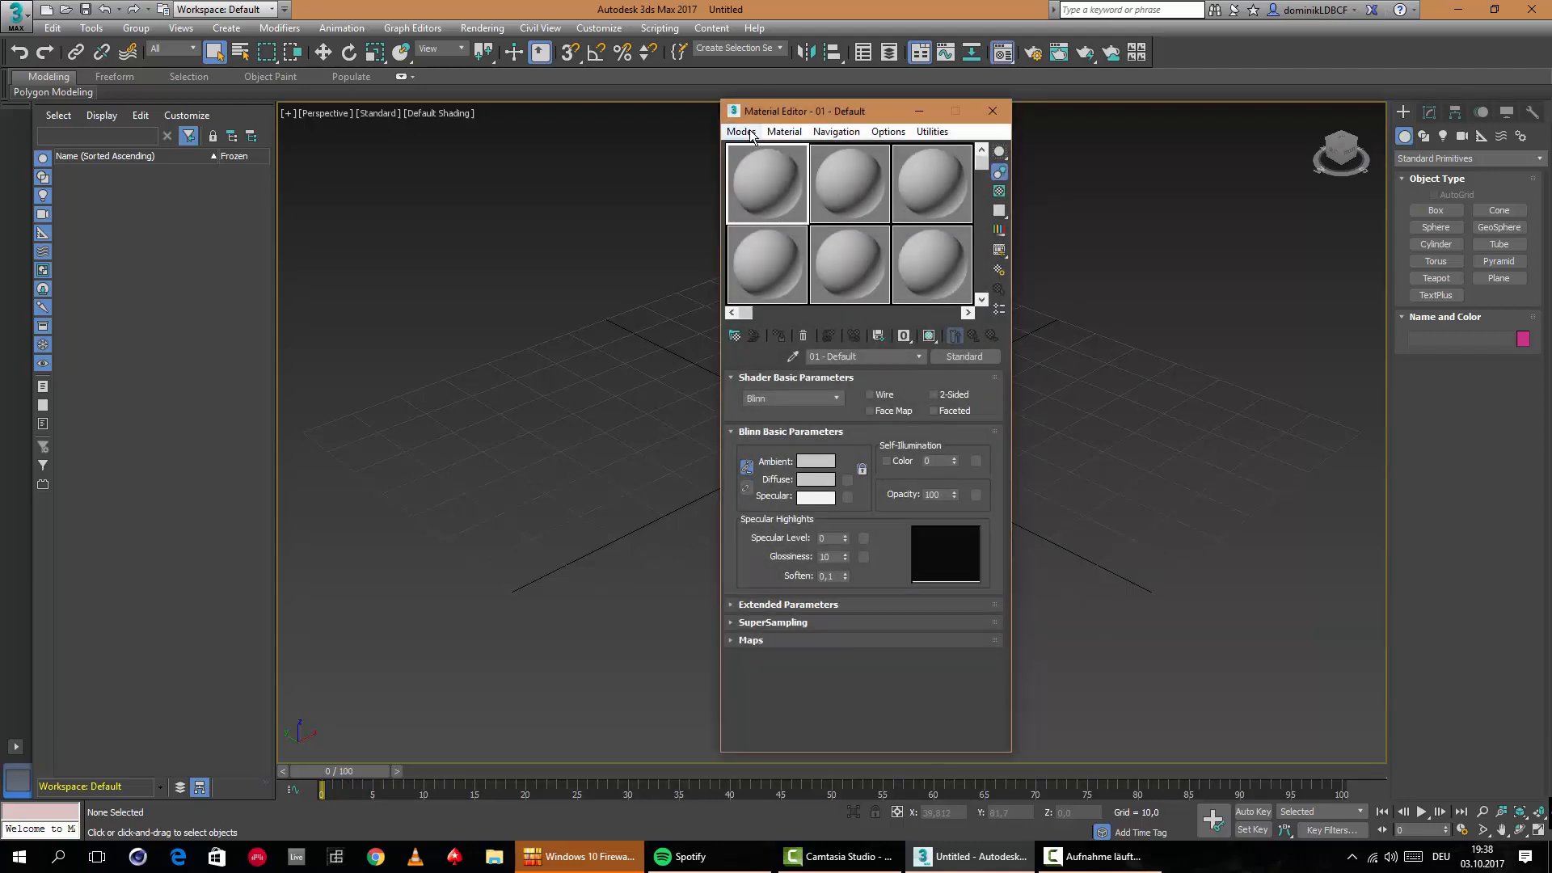
{"action": "left_click", "coordinate": [742, 131]}
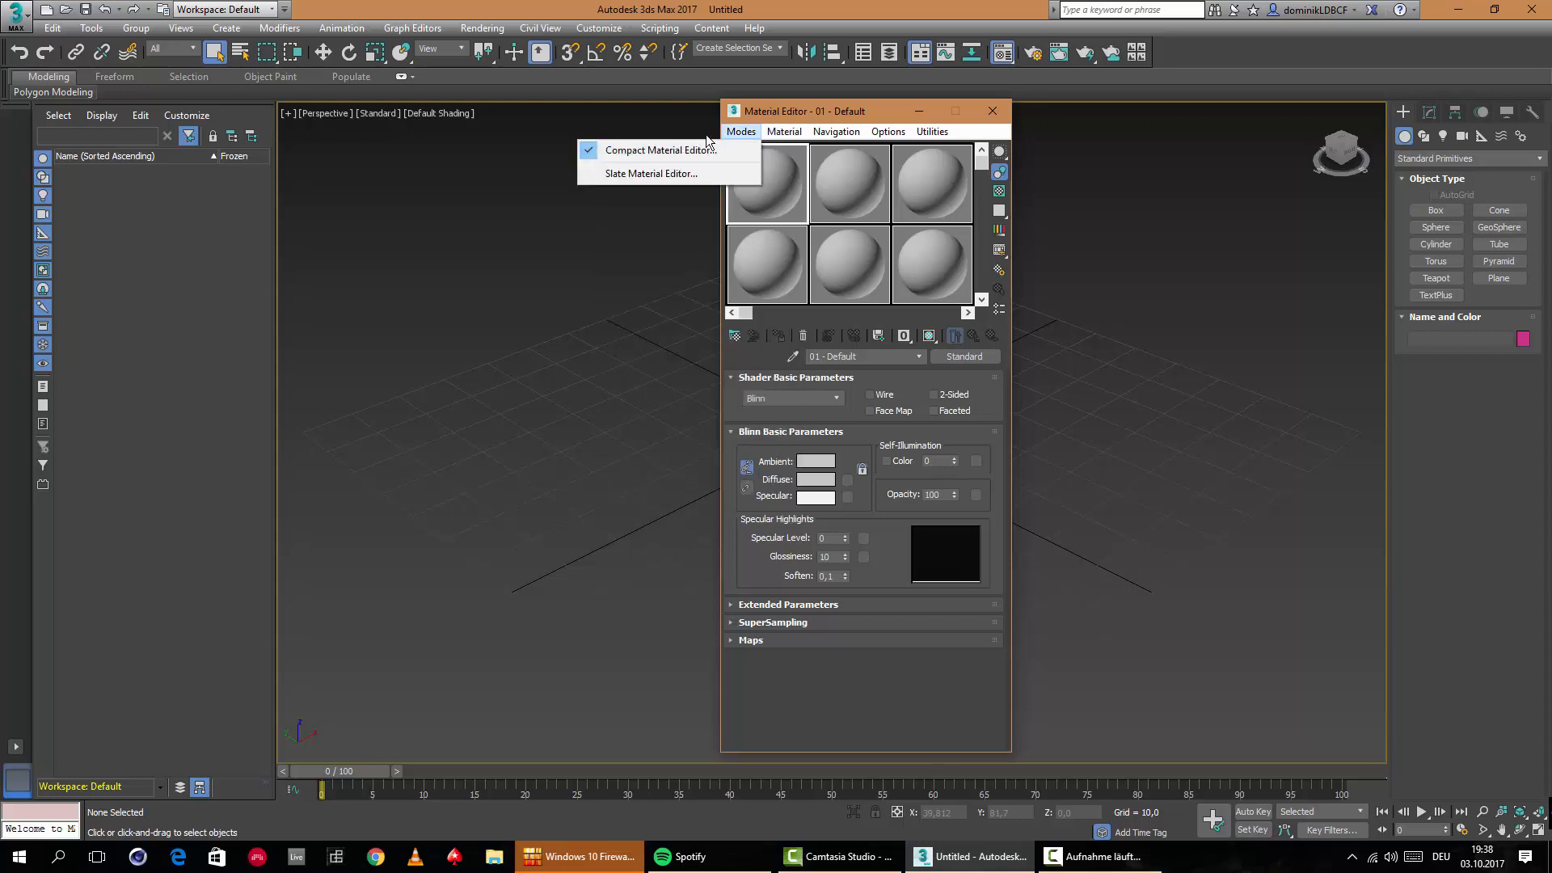
{"action": "left_click", "coordinate": [616, 173]}
{"action": "left_click_drag", "start_coordinate": [852, 133], "coordinate": [793, 140]}
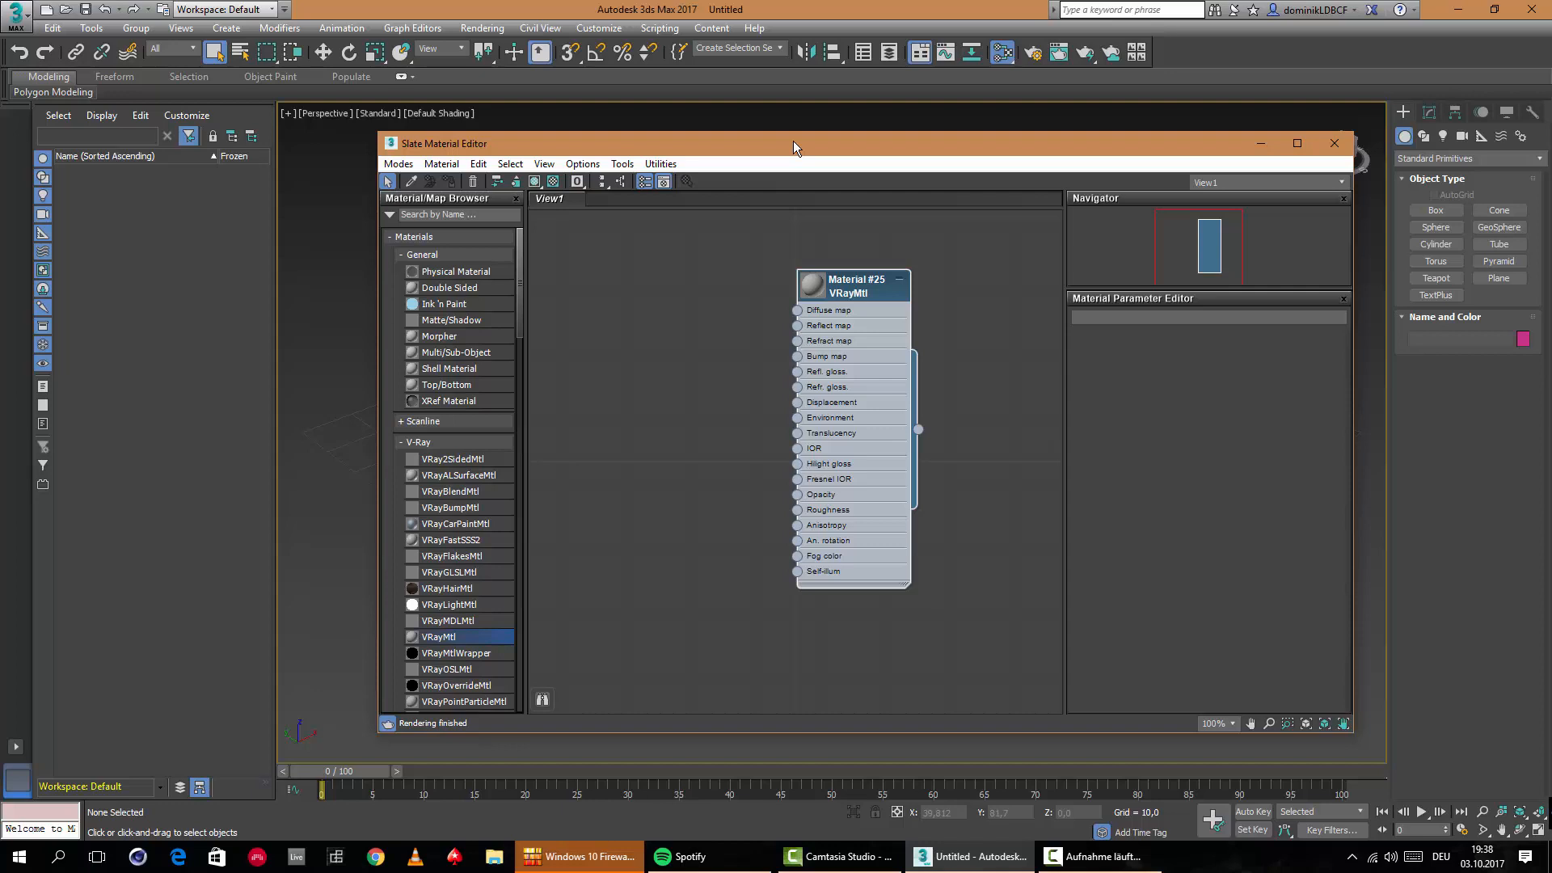
{"action": "left_click_drag", "start_coordinate": [857, 290], "coordinate": [841, 307]}
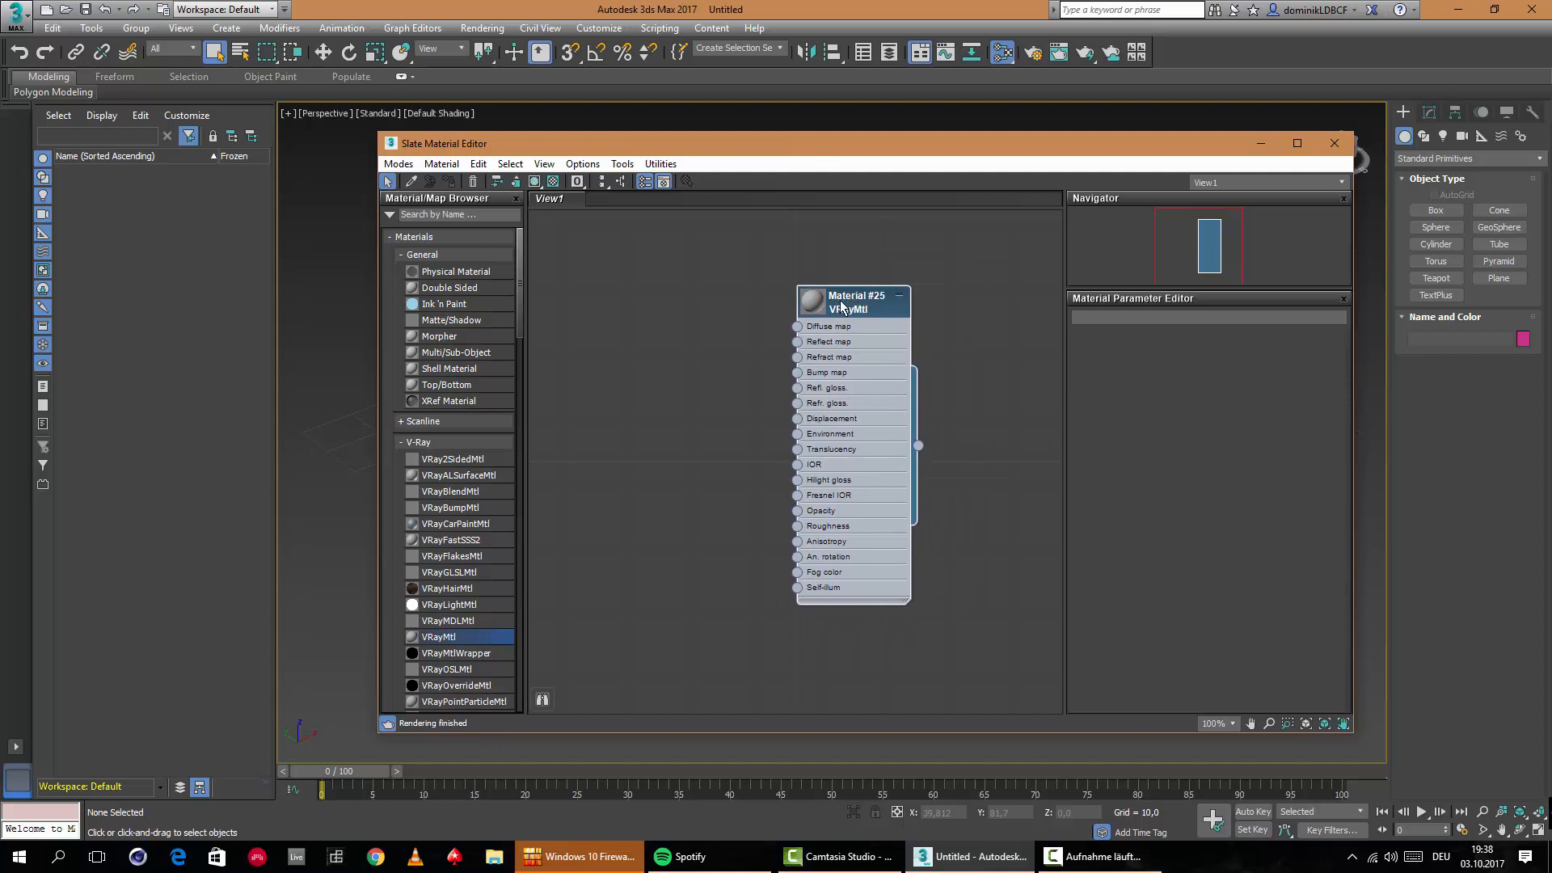
Add a Bitmap node beside the VRayMtl and load Rock_04__COLOR_4k.jpg from the ROCK-04 folder on the WORK (E:) drive.
{"action": "scroll", "coordinate": [512, 419], "scroll_direction": "down", "scroll_amount": 8}
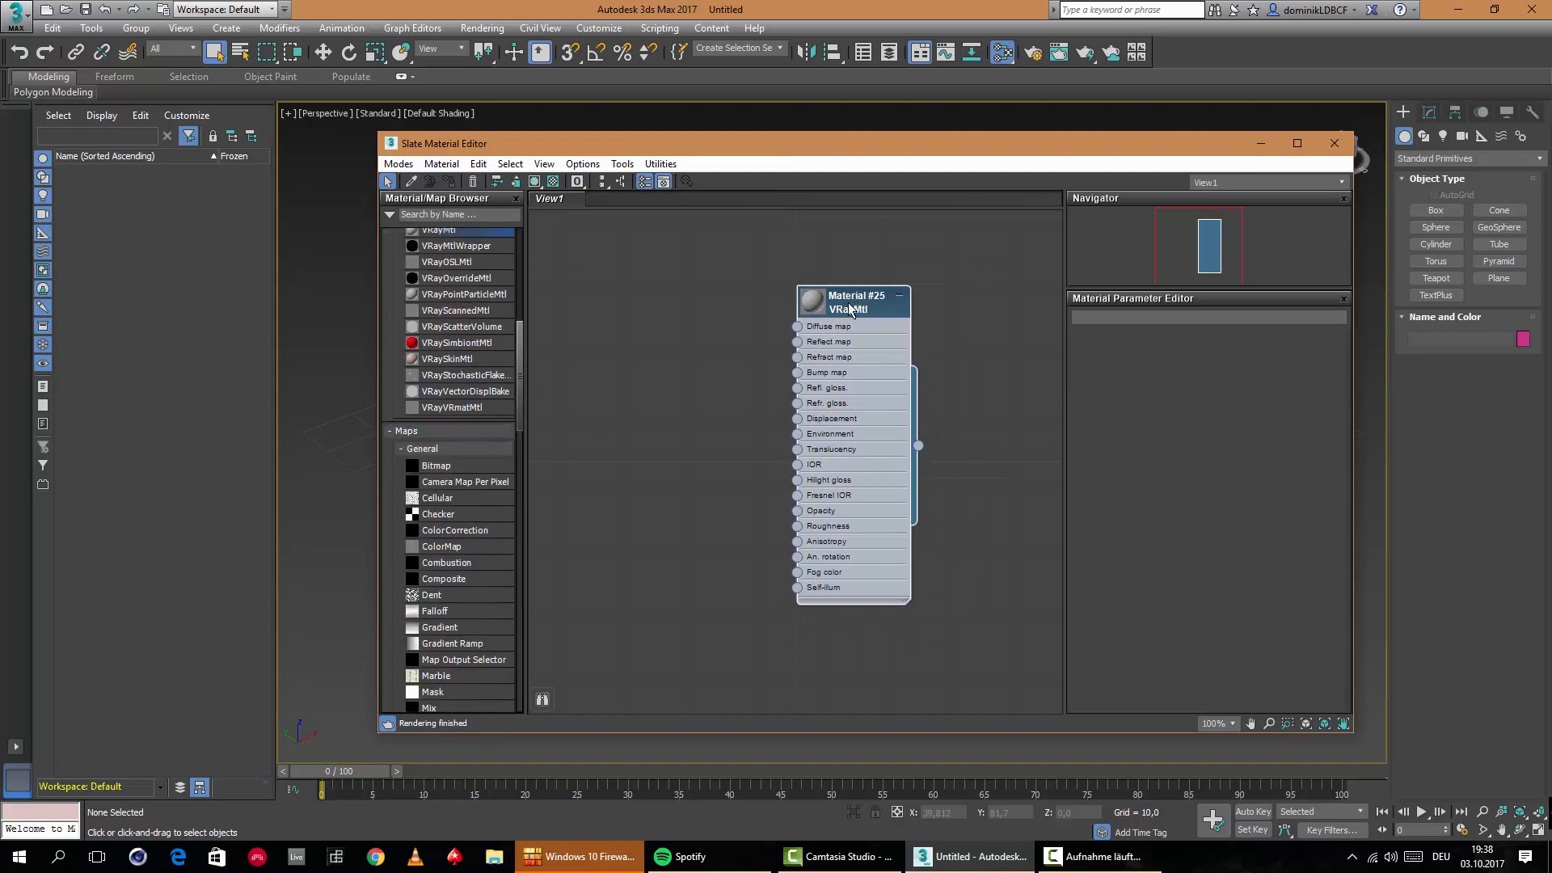
{"action": "mouse_move", "coordinate": [849, 344]}
{"action": "middle_mouse_down"}
{"action": "mouse_move", "coordinate": [881, 327]}
{"action": "mouse_move", "coordinate": [863, 336]}
{"action": "middle_mouse_up"}
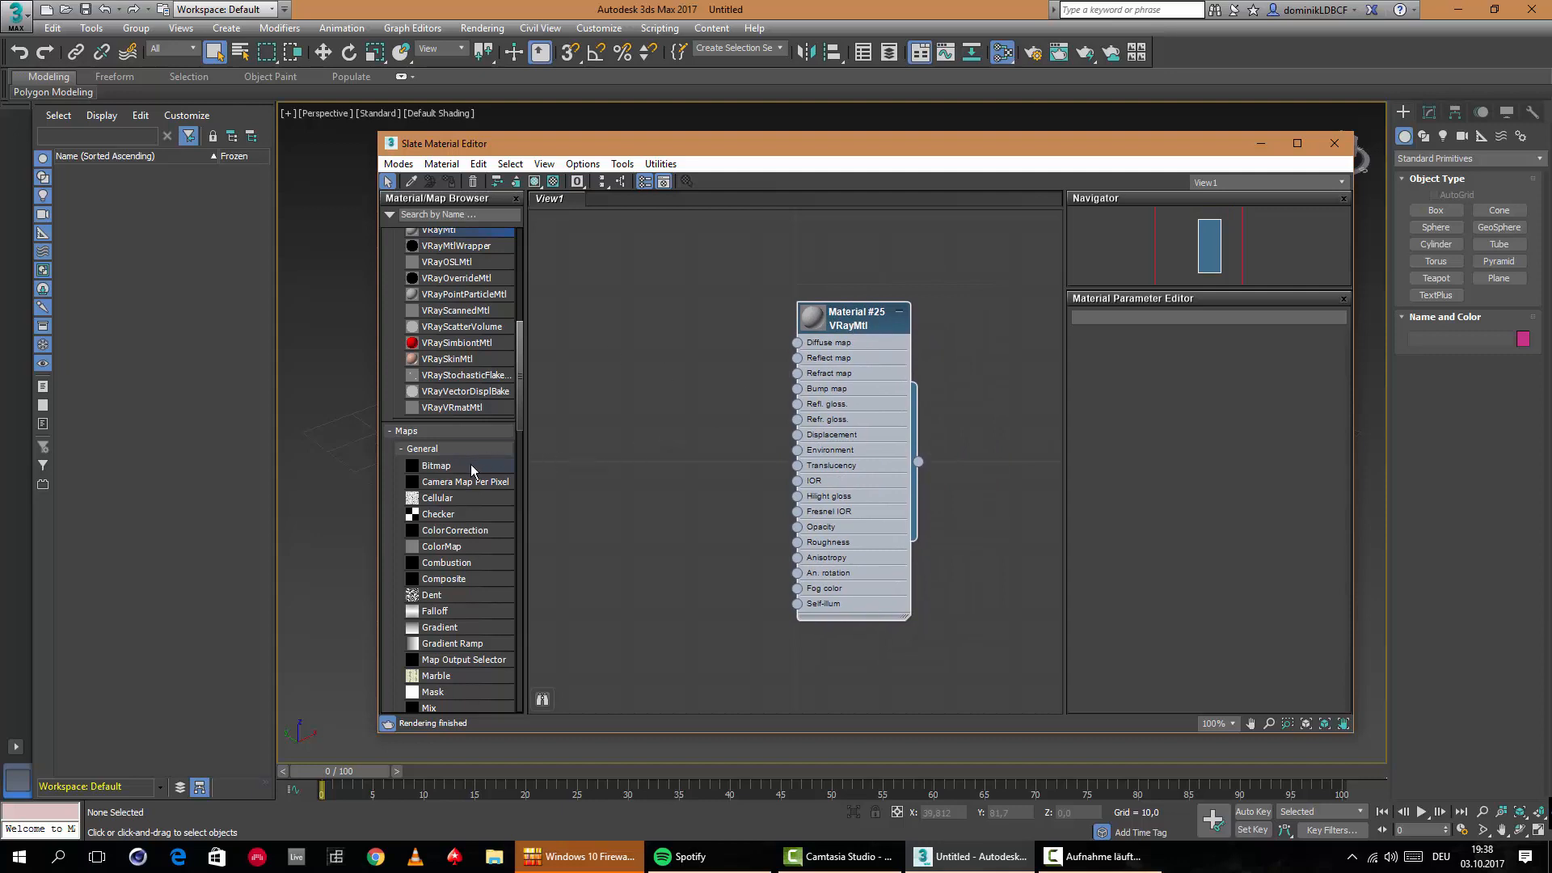
{"action": "left_click_drag", "start_coordinate": [648, 346], "coordinate": [693, 347]}
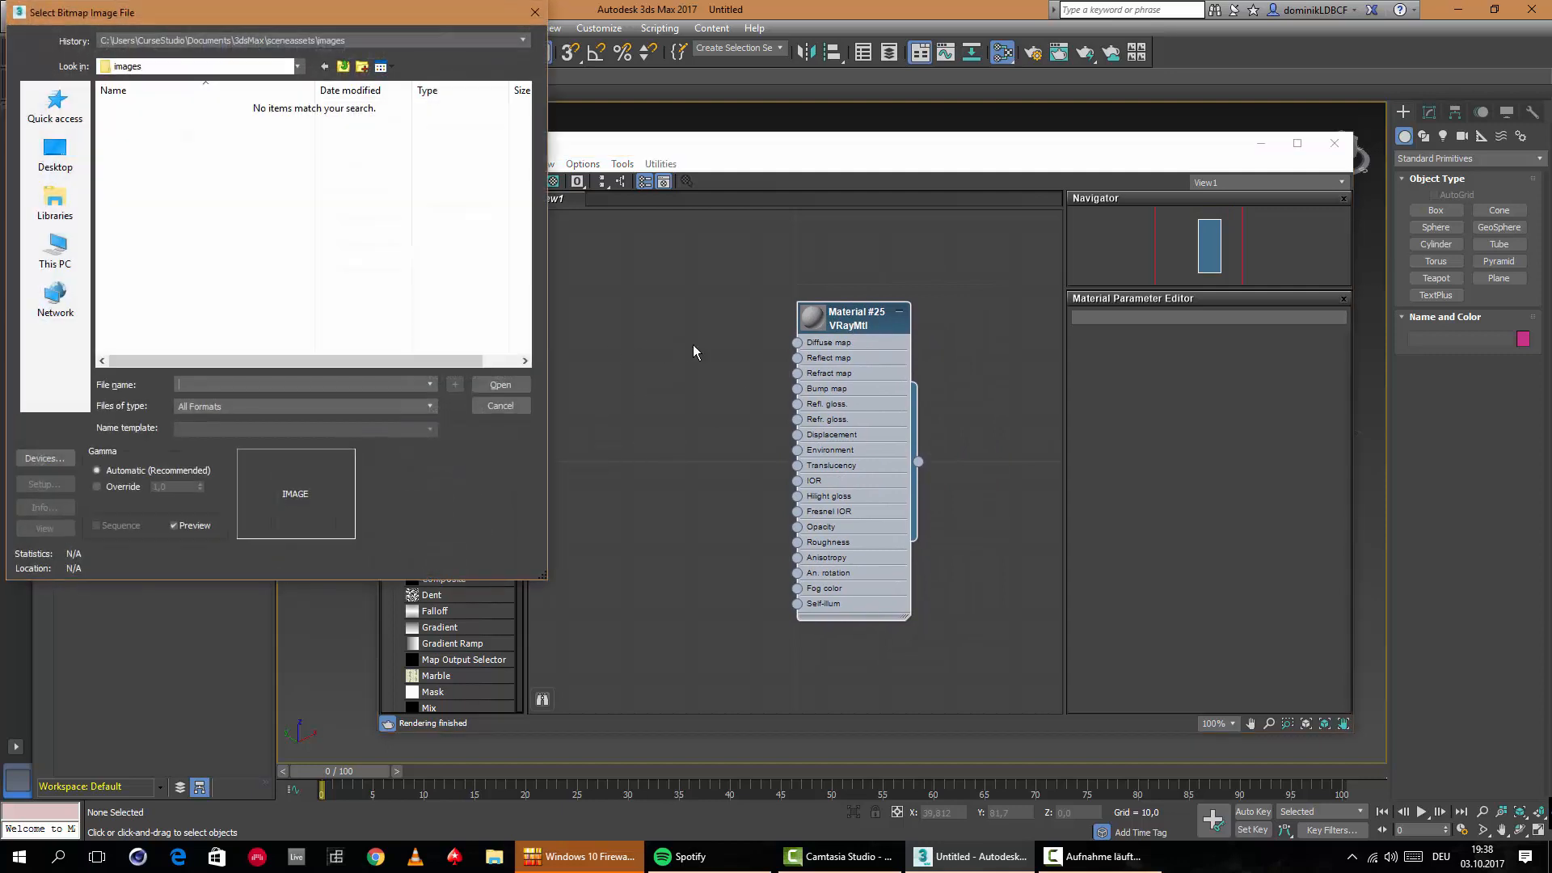
{"action": "left_click", "coordinate": [55, 250]}
{"action": "double_click", "coordinate": [192, 313]}
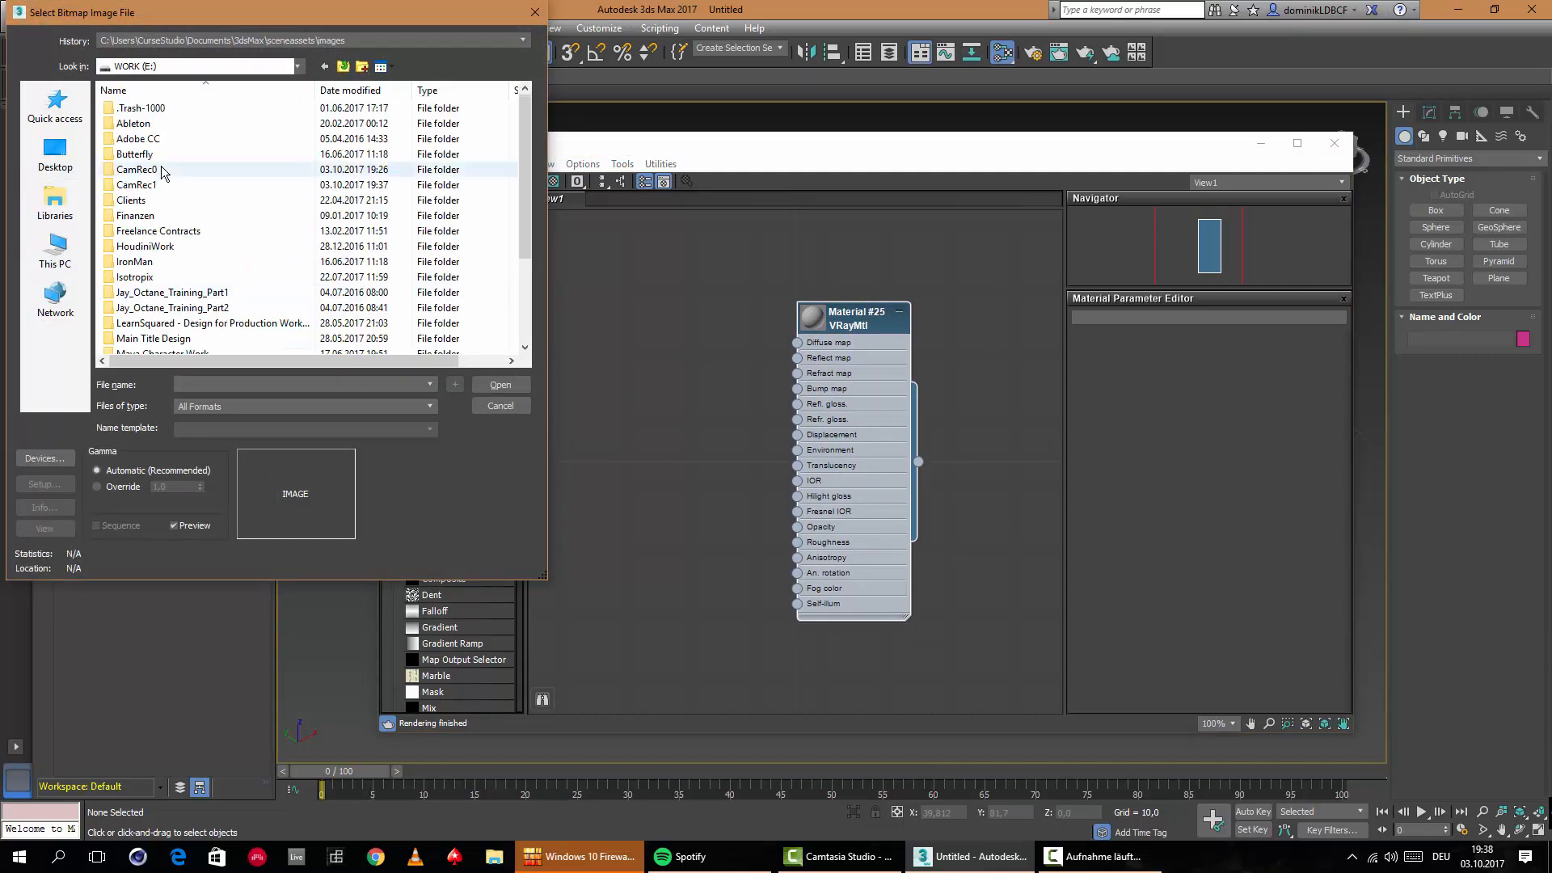
{"action": "double_click", "coordinate": [134, 199]}
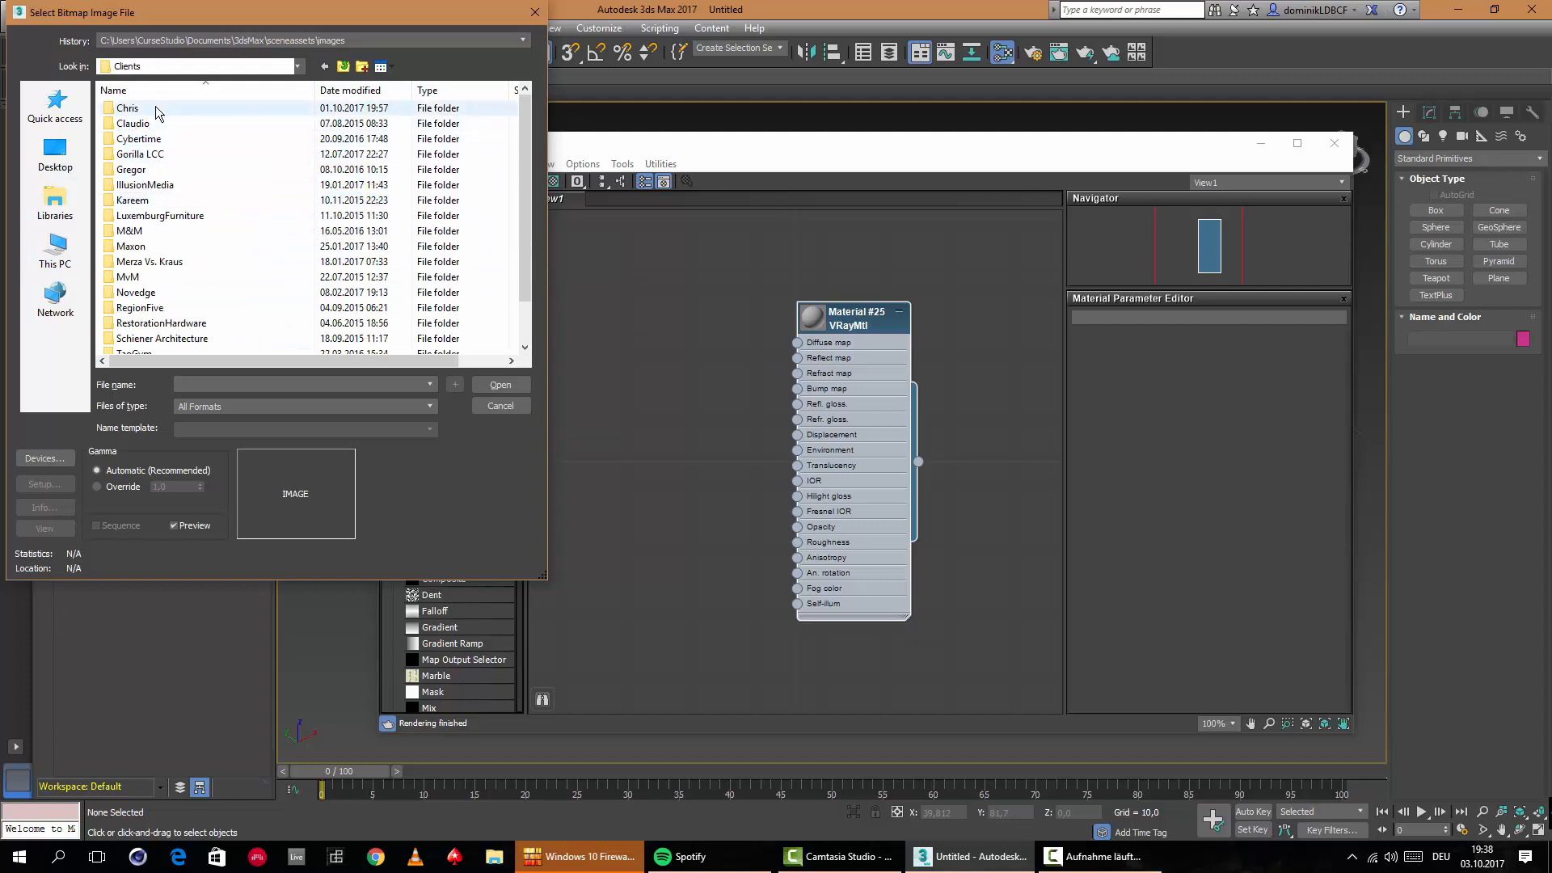
{"action": "double_click", "coordinate": [127, 108]}
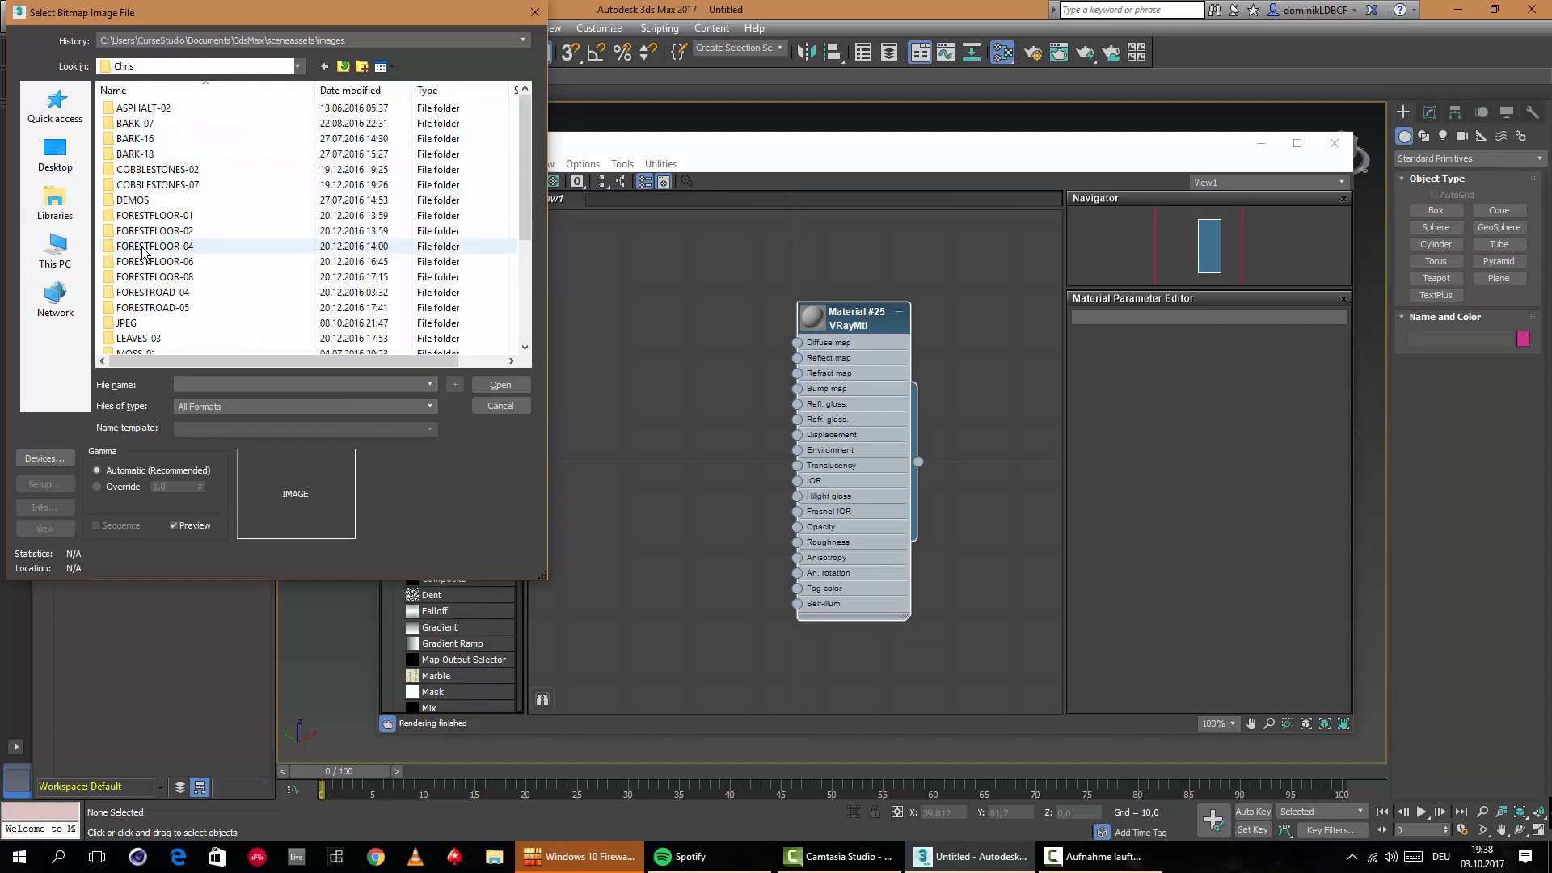
{"action": "scroll", "coordinate": [204, 283], "scroll_direction": "down", "scroll_amount": 2}
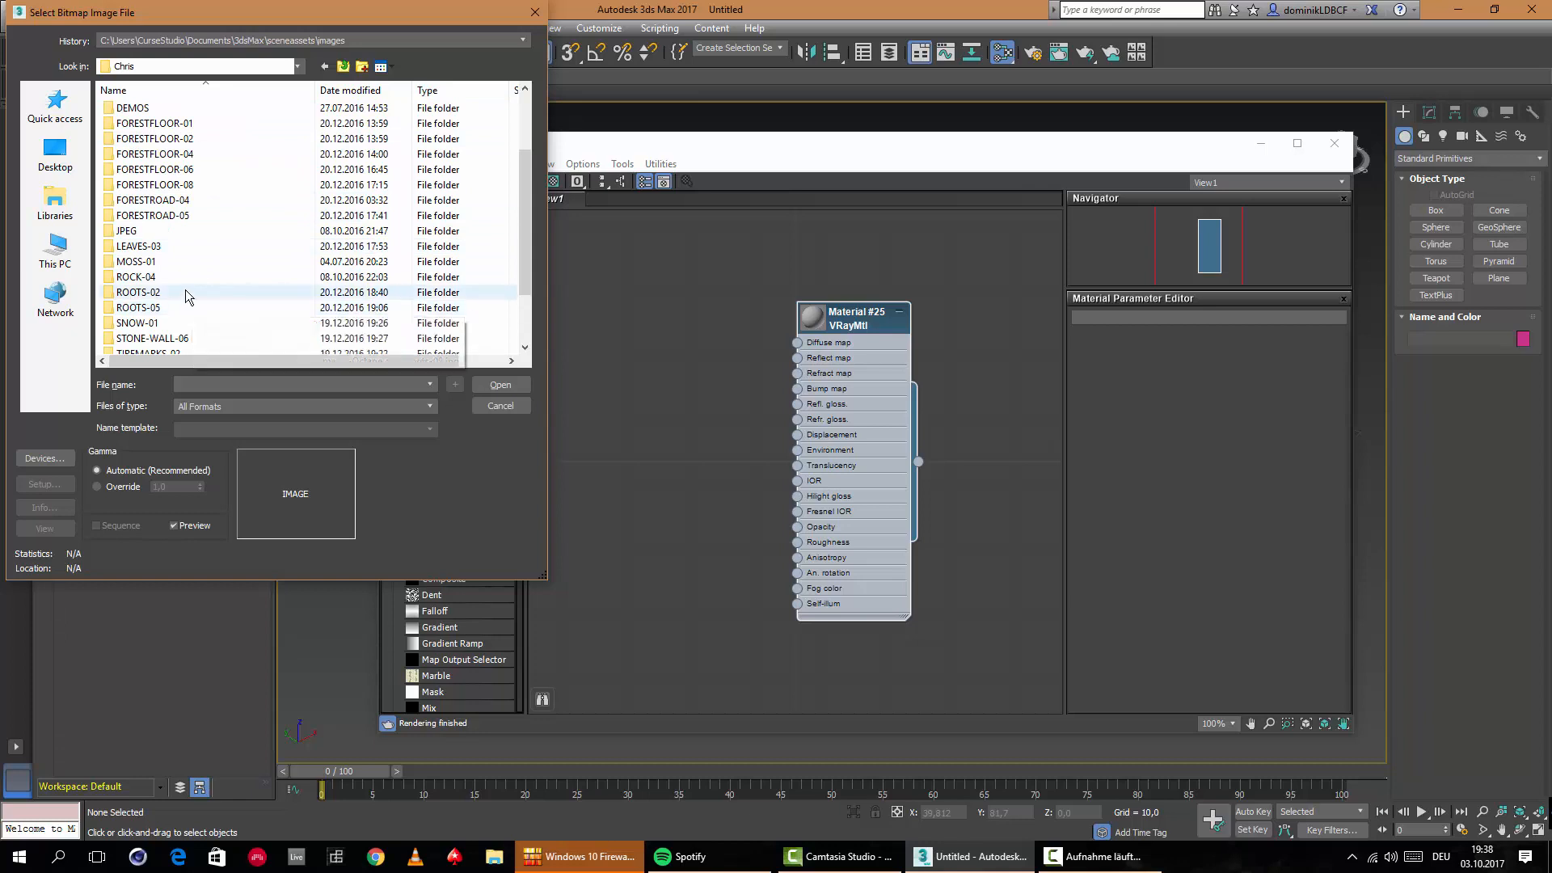
{"action": "double_click", "coordinate": [136, 276]}
{"action": "left_click", "coordinate": [139, 243]}
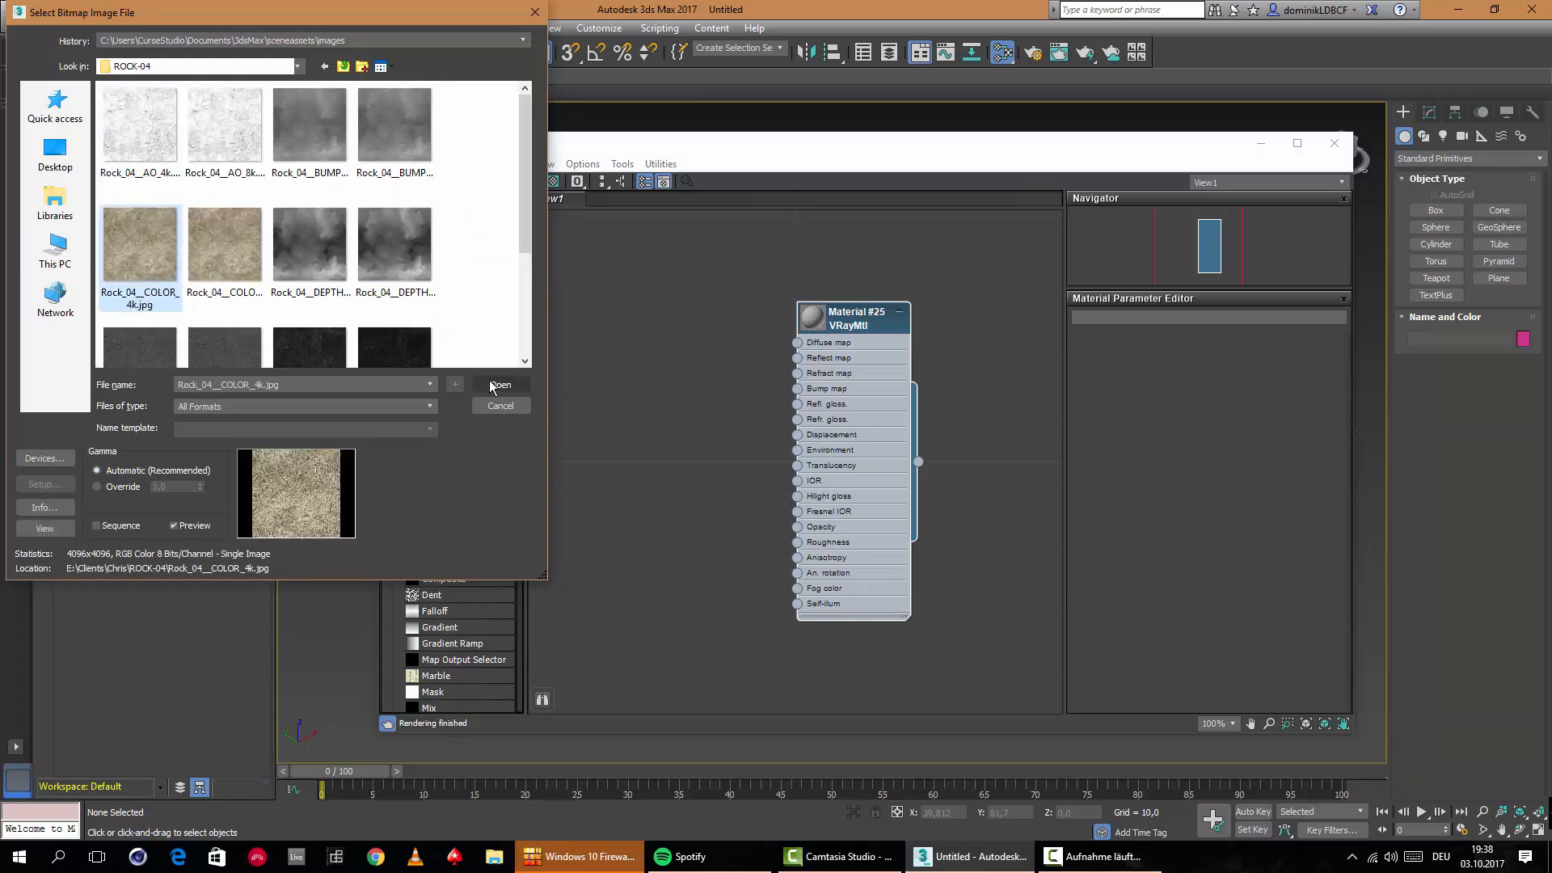
{"action": "left_click", "coordinate": [500, 385]}
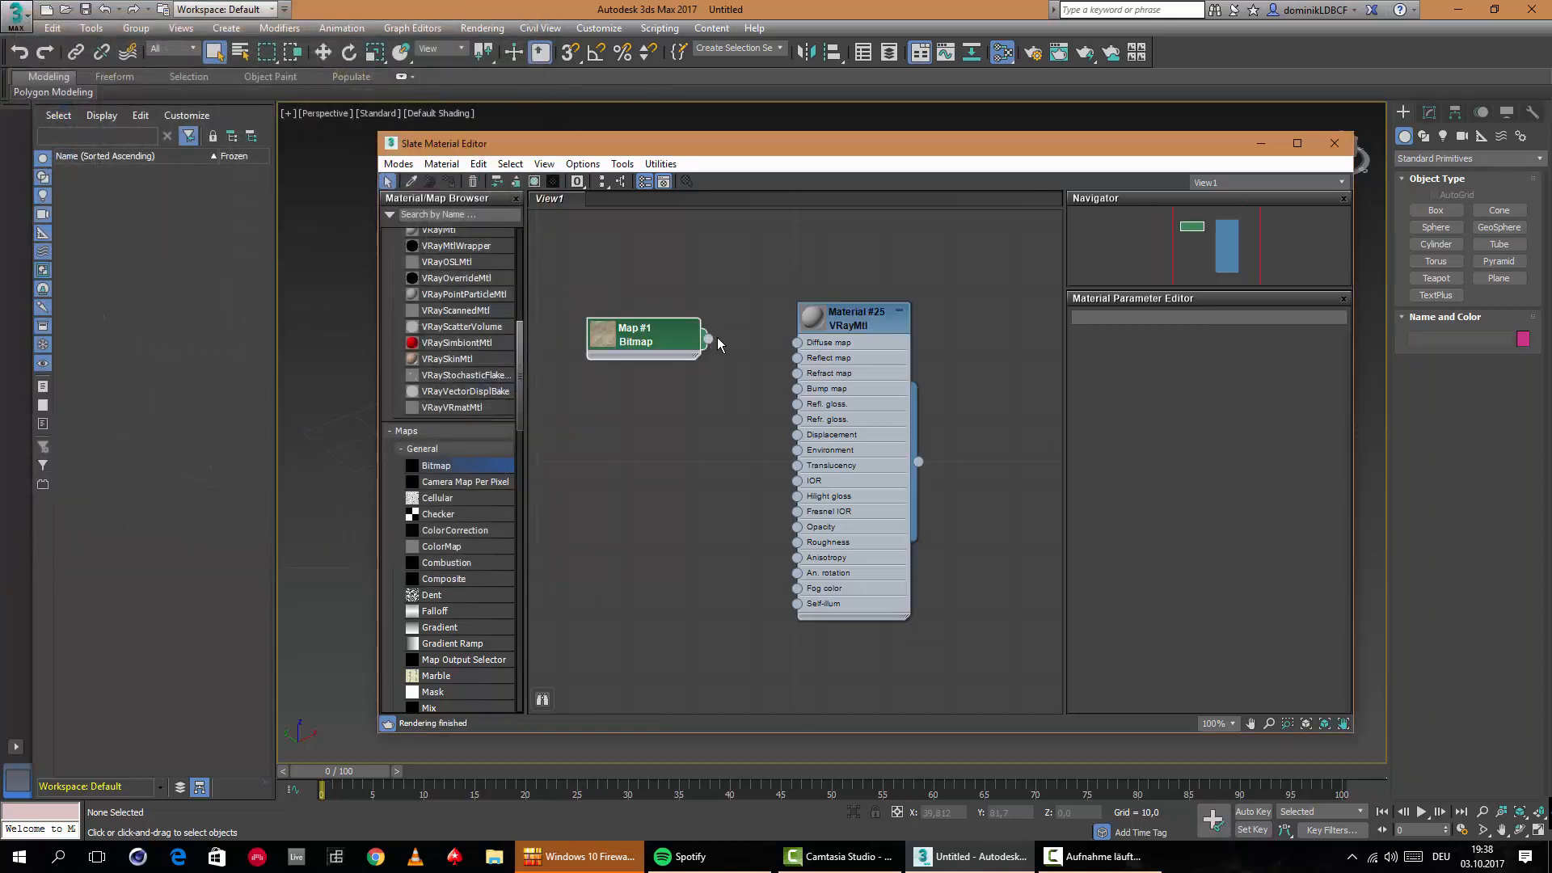
Connect the rock color bitmap to the VRayMtl's Diffuse map and move the material editor aside to clear the viewport.
{"action": "left_click_drag", "start_coordinate": [709, 340], "coordinate": [797, 343]}
{"action": "left_click_drag", "start_coordinate": [661, 342], "coordinate": [693, 374]}
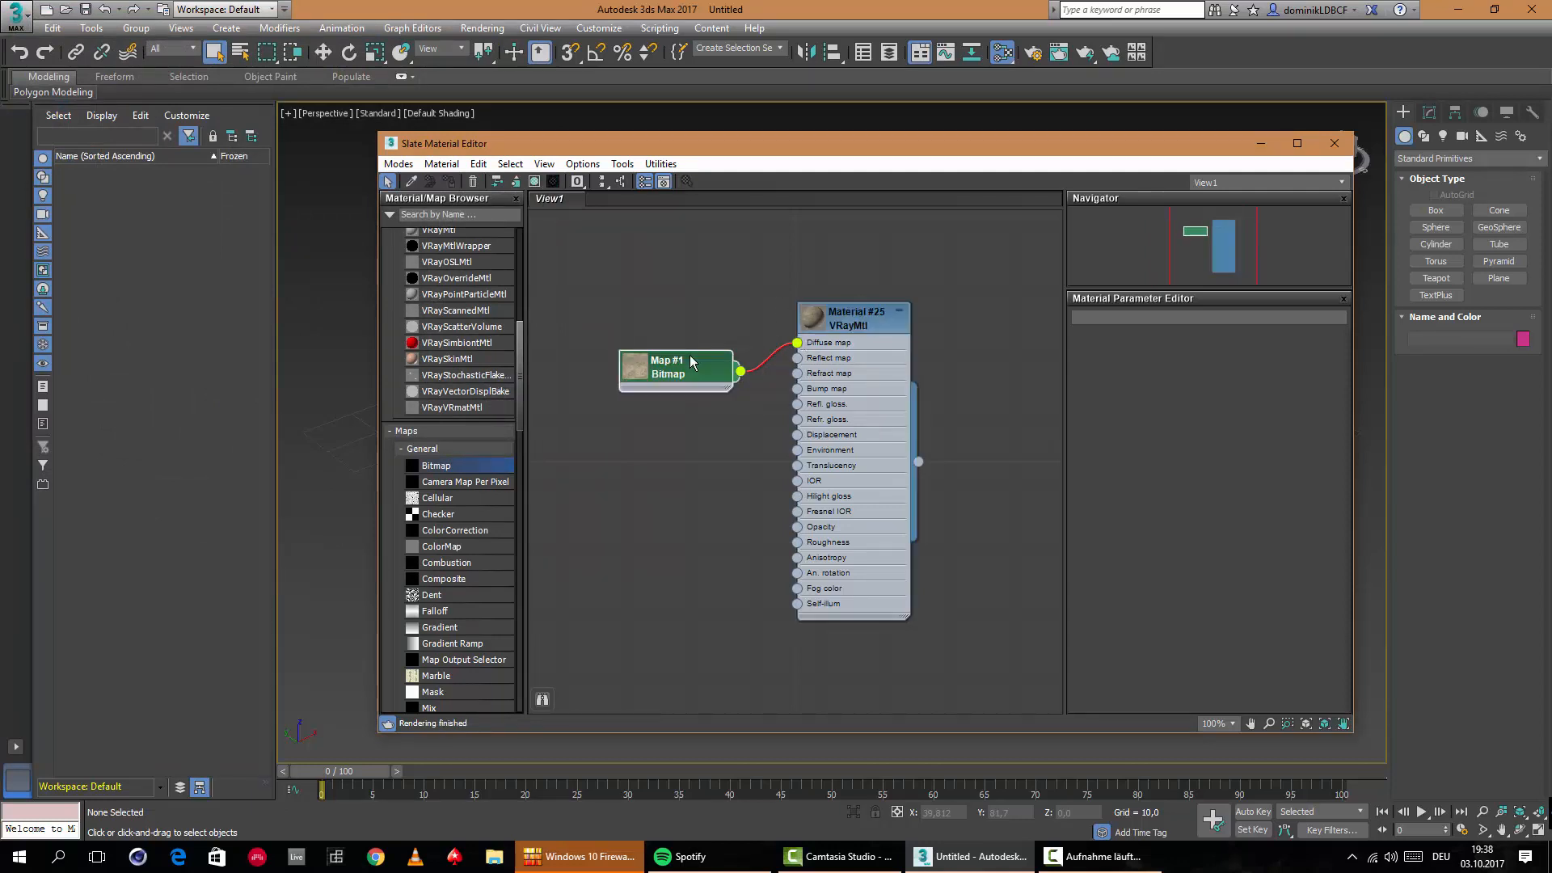
{"action": "left_click_drag", "start_coordinate": [666, 152], "coordinate": [1158, 188]}
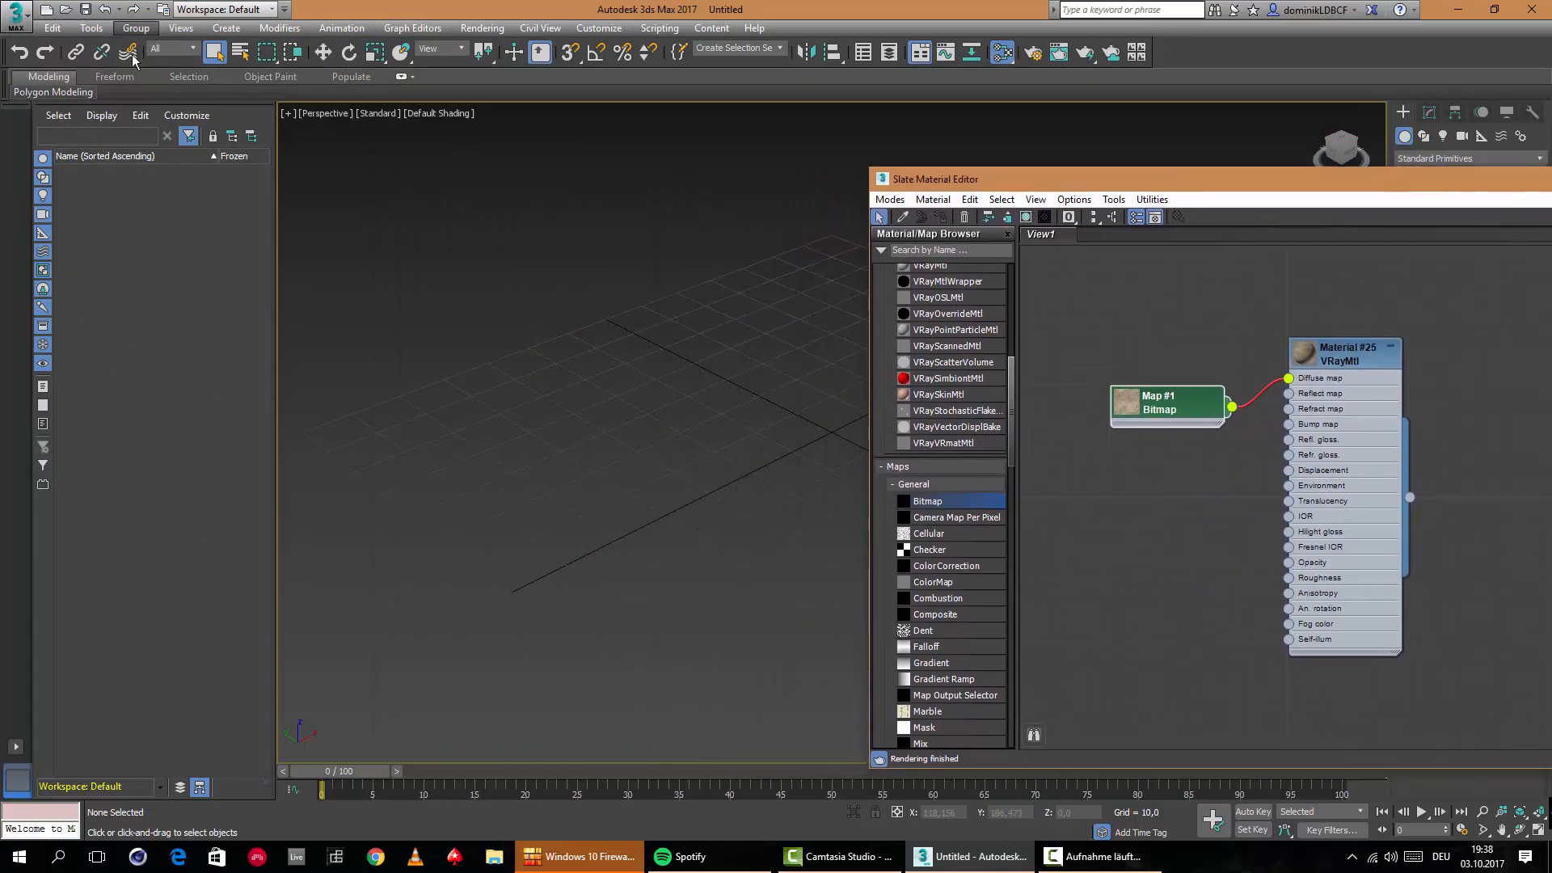
Create a standard Box primitive near the centre of the perspective viewport.
{"action": "left_click", "coordinate": [226, 27]}
{"action": "mouse_move", "coordinate": [271, 47]}
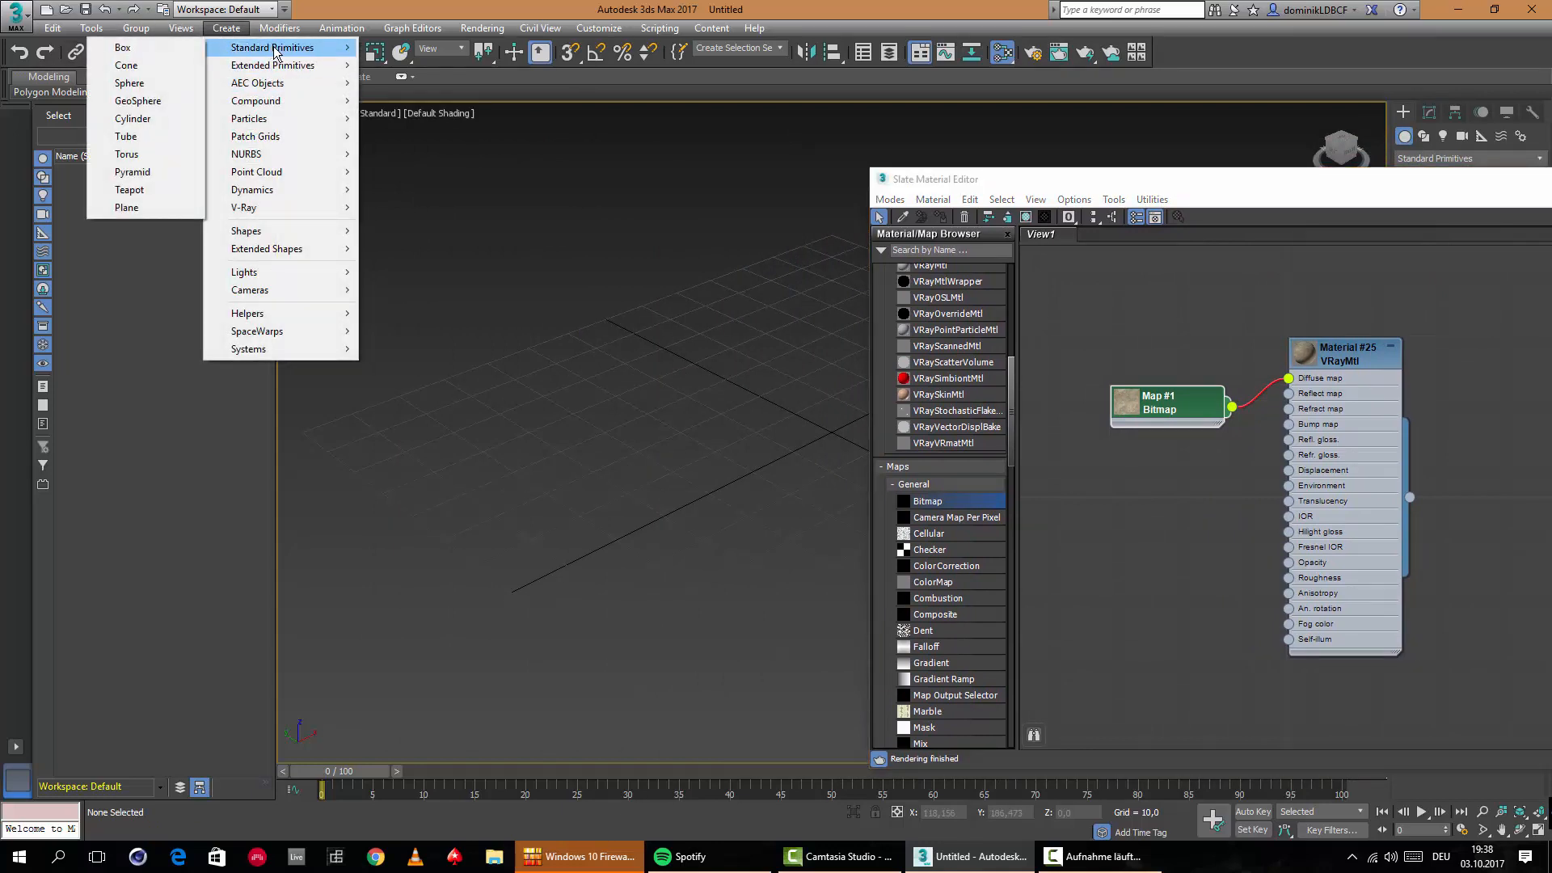
{"action": "left_click", "coordinate": [172, 55]}
{"action": "left_click_drag", "start_coordinate": [773, 361], "coordinate": [793, 520]}
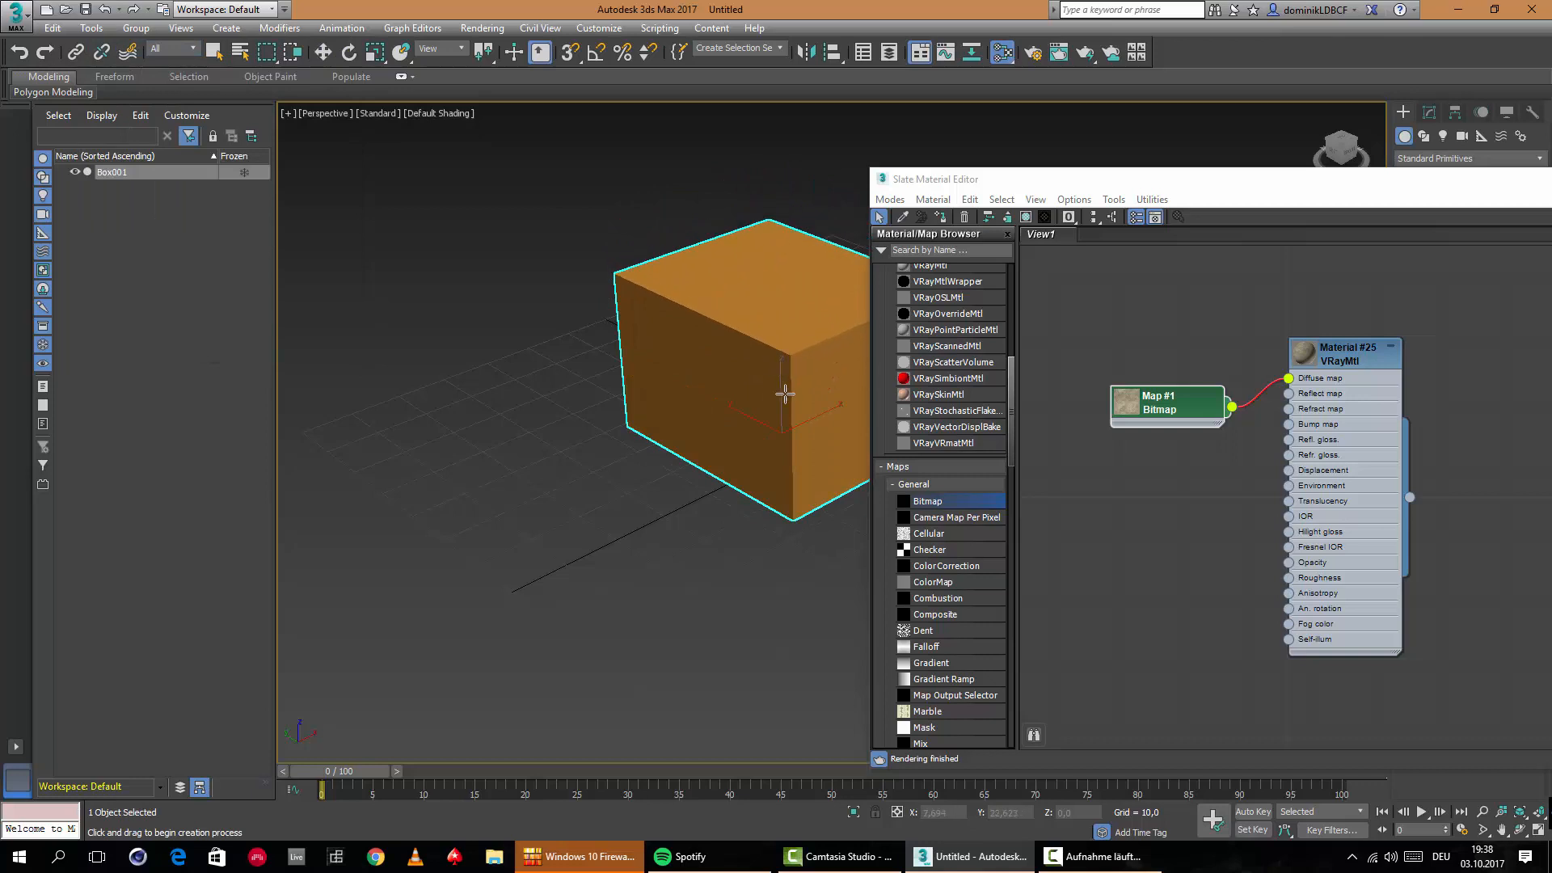
{"action": "left_click", "coordinate": [784, 391]}
Uncover the whole box and assign the VRayMtl with the rock bitmap to it.
{"action": "left_click_drag", "start_coordinate": [1059, 187], "coordinate": [1181, 188]}
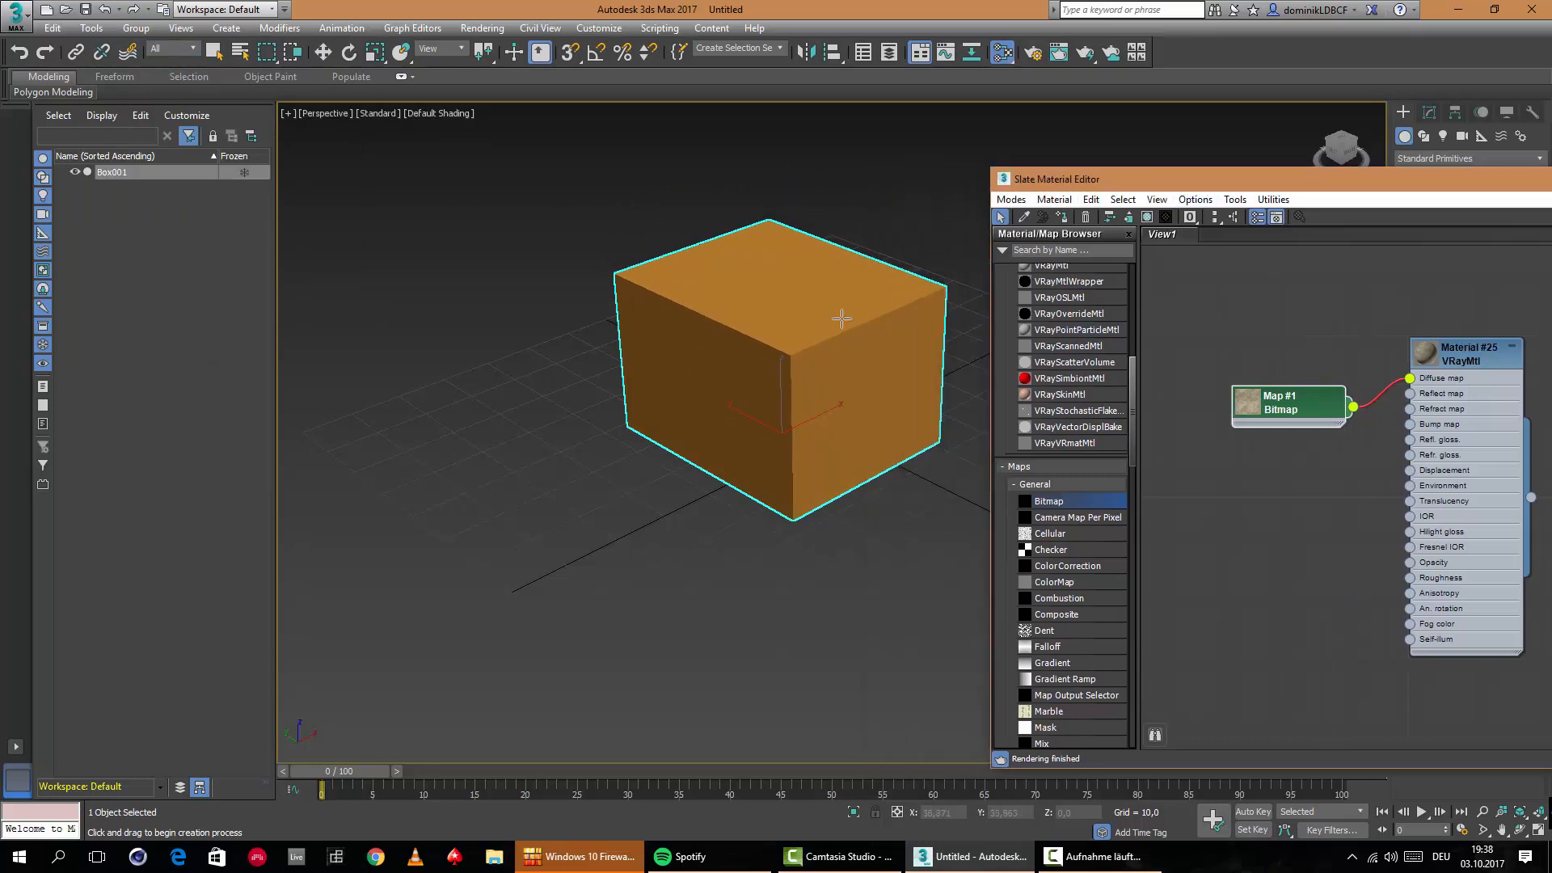
{"action": "right_click", "coordinate": [1445, 356]}
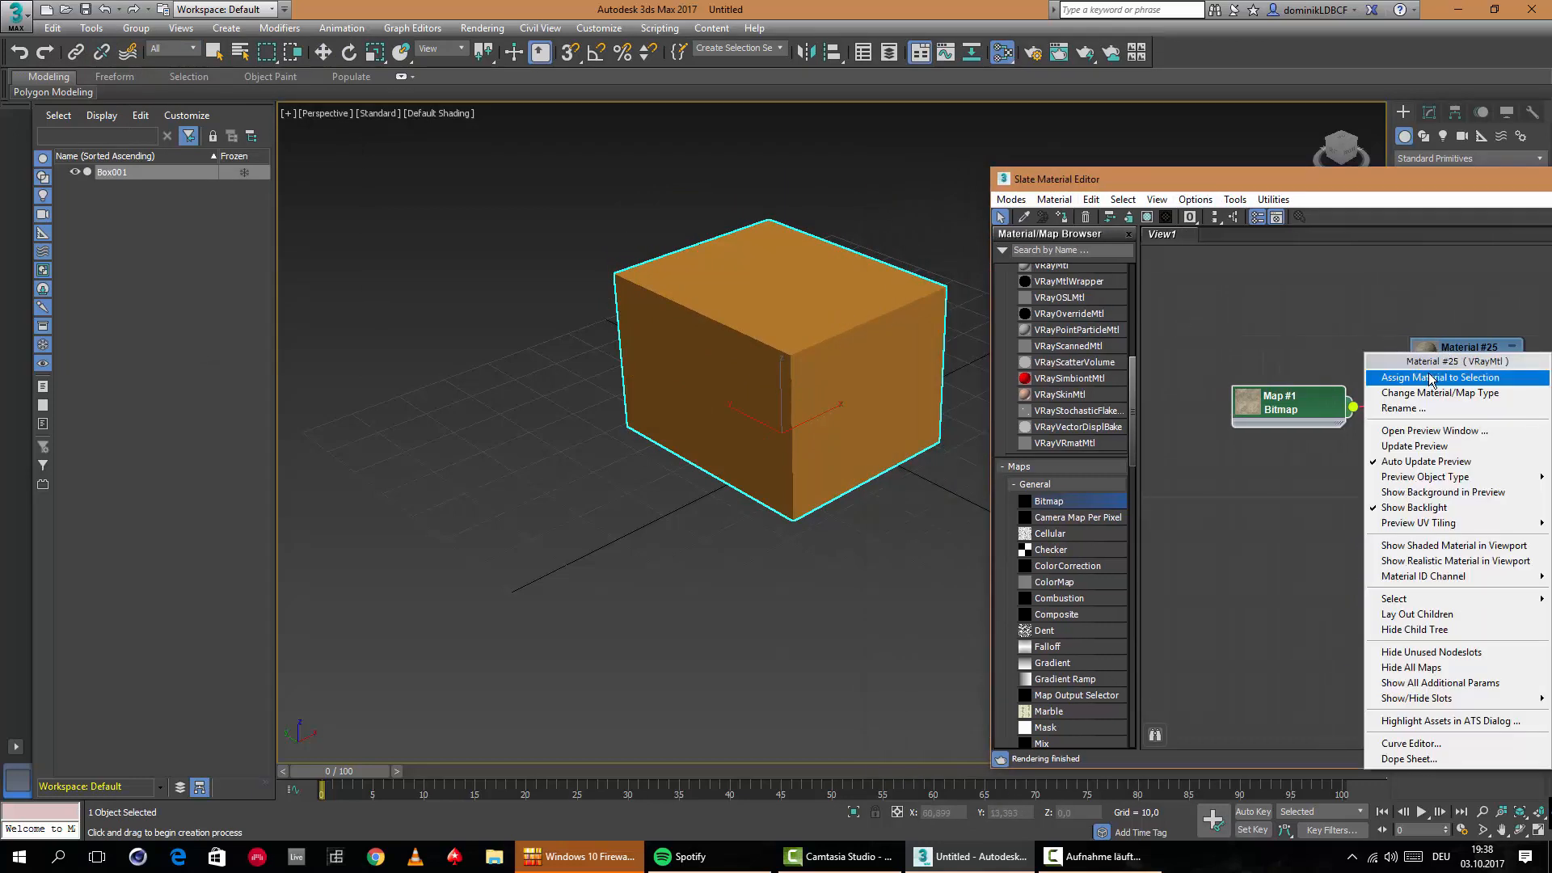
{"action": "left_click", "coordinate": [1440, 378]}
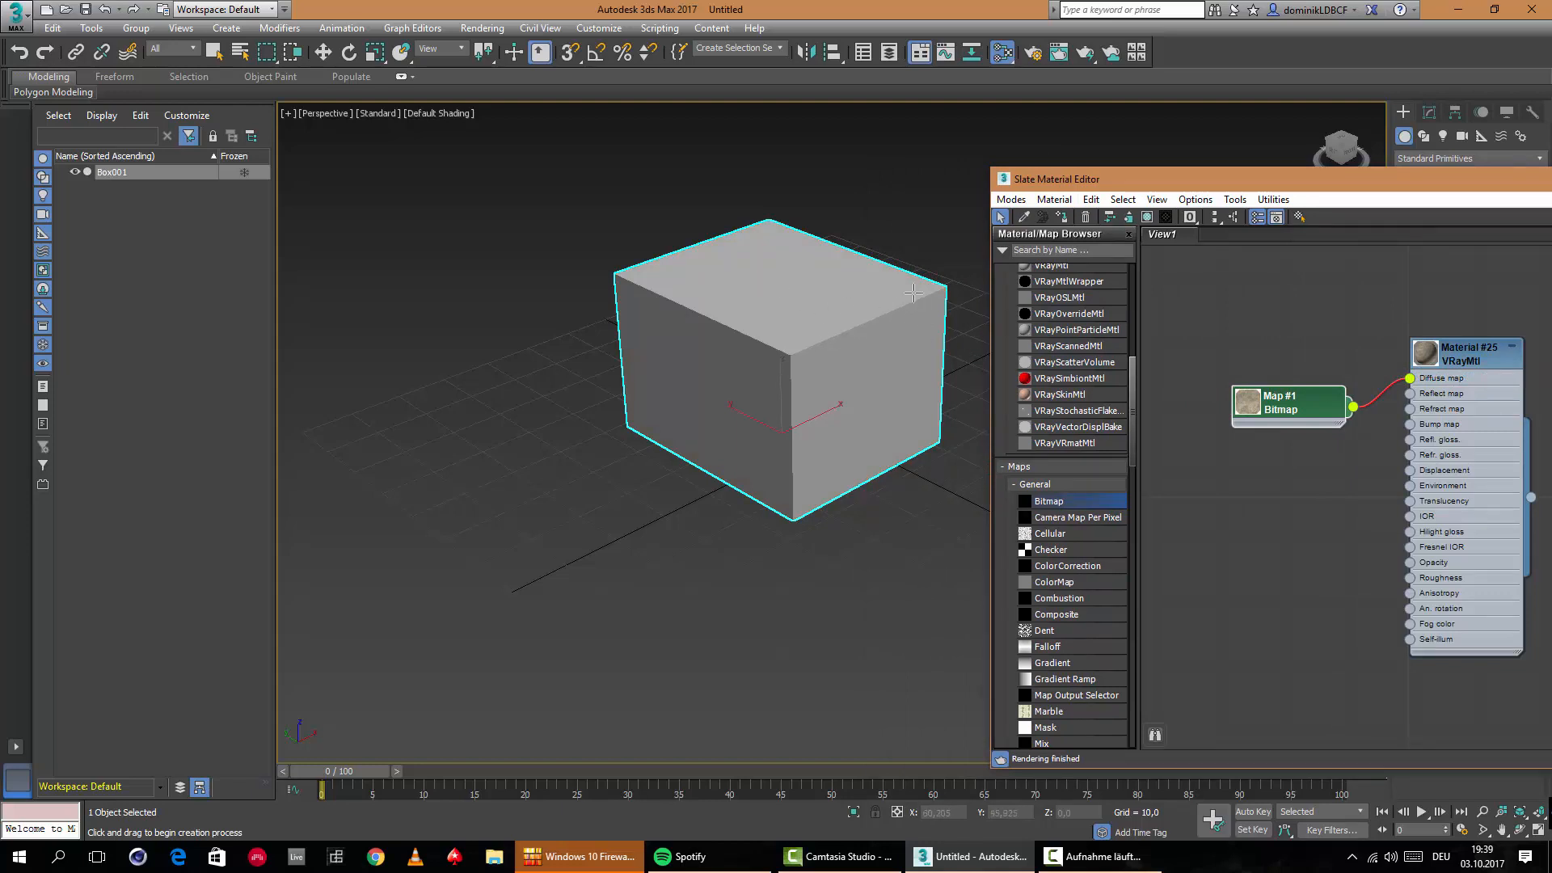
Set the perspective viewport's rendering quality to High Quality.
{"action": "left_click", "coordinate": [431, 116]}
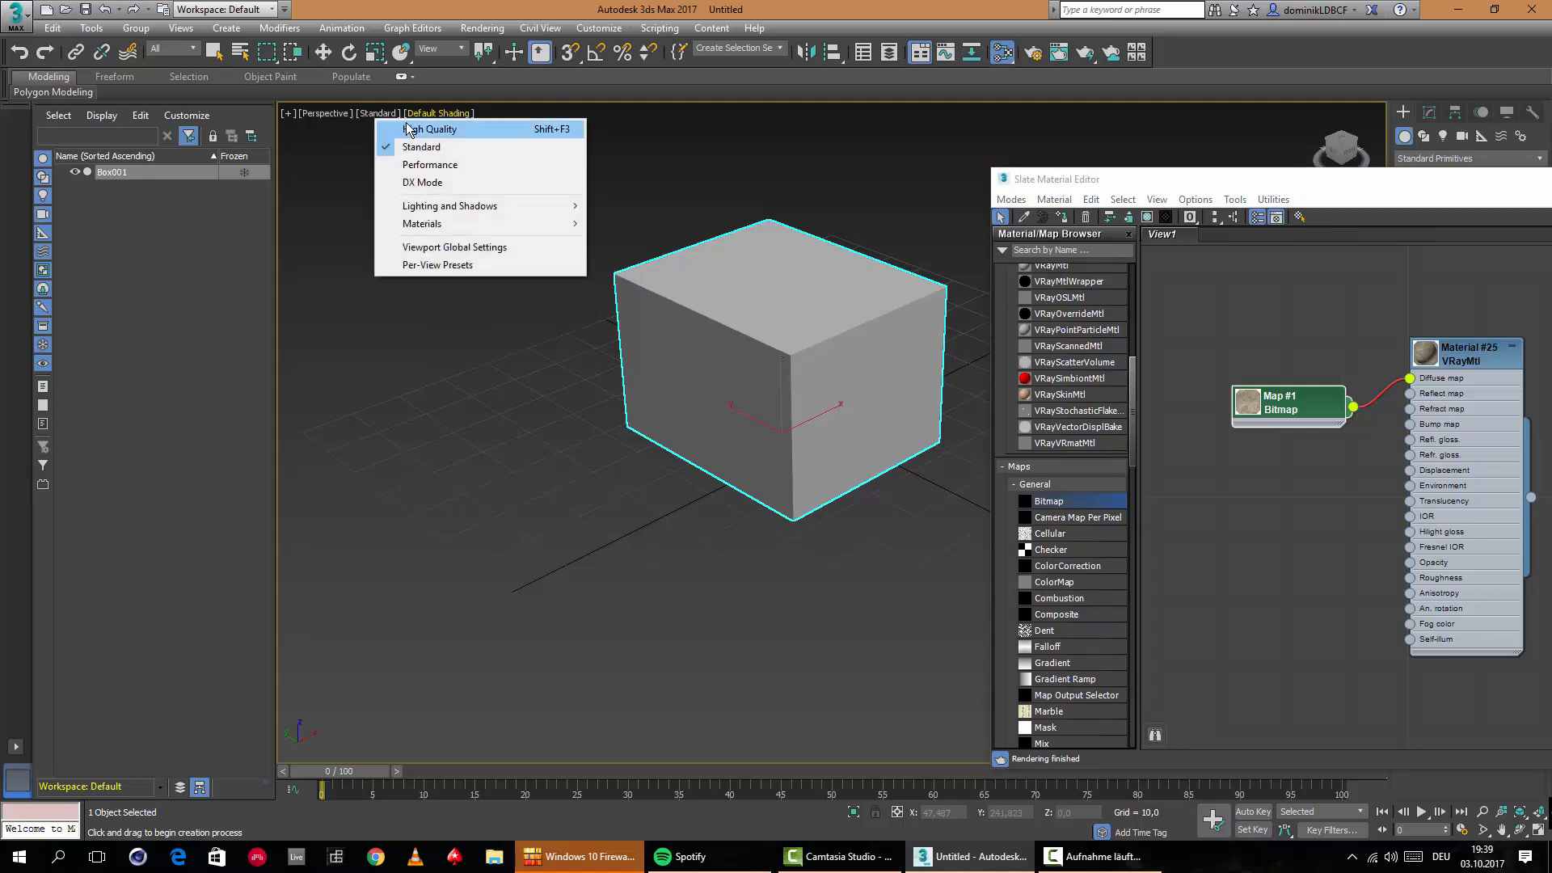
{"action": "left_click", "coordinate": [406, 129]}
Try Facets shading in the perspective viewport, then return it to Default Shading.
{"action": "left_click", "coordinate": [443, 114]}
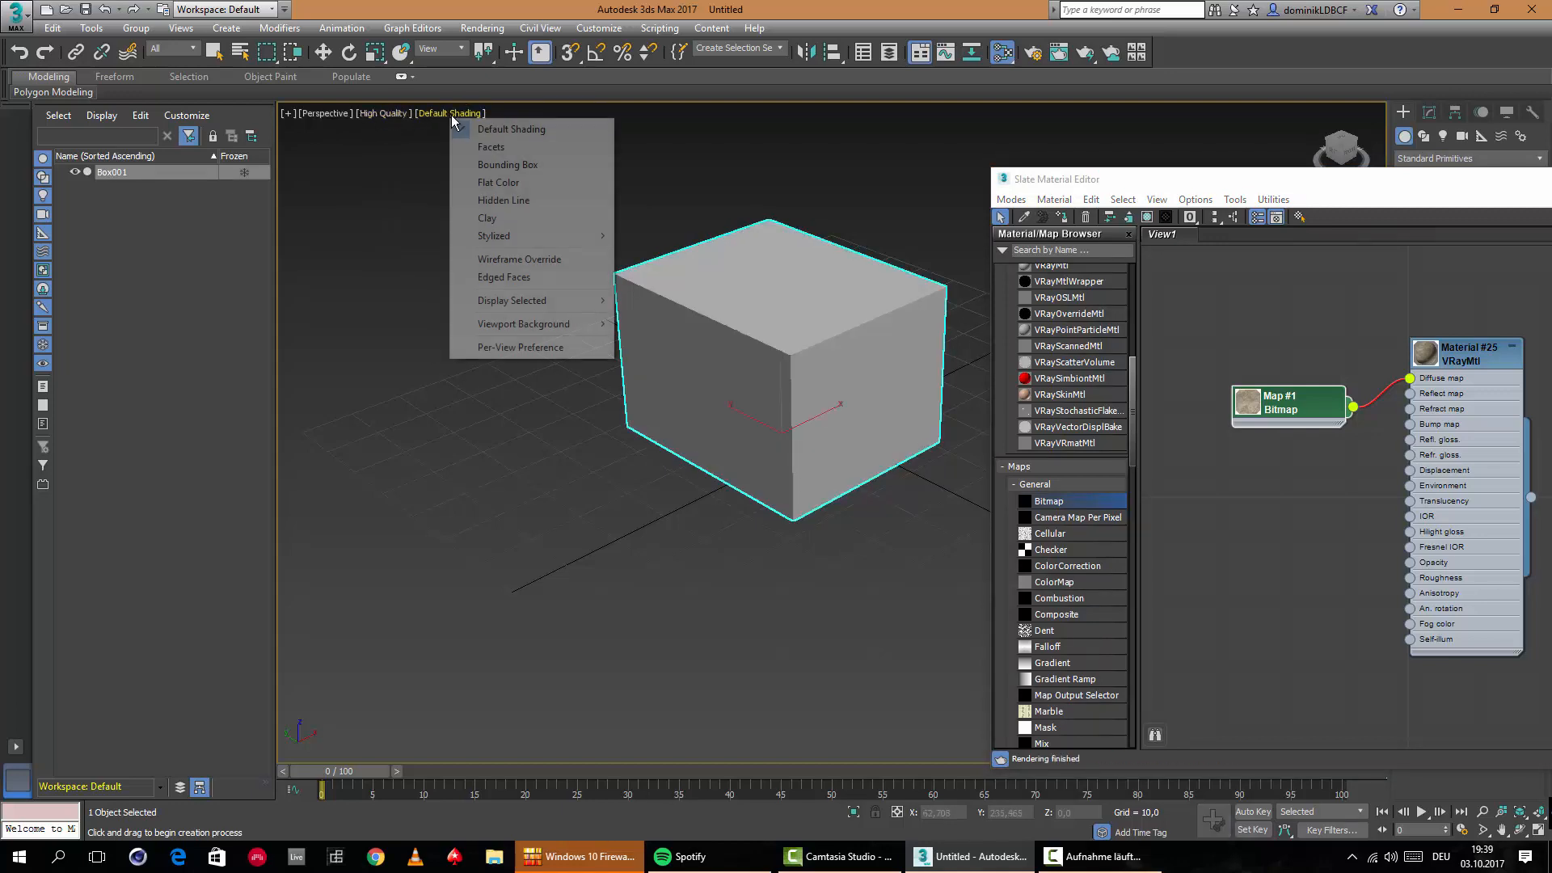
{"action": "left_click", "coordinate": [489, 146]}
{"action": "left_click", "coordinate": [443, 114]}
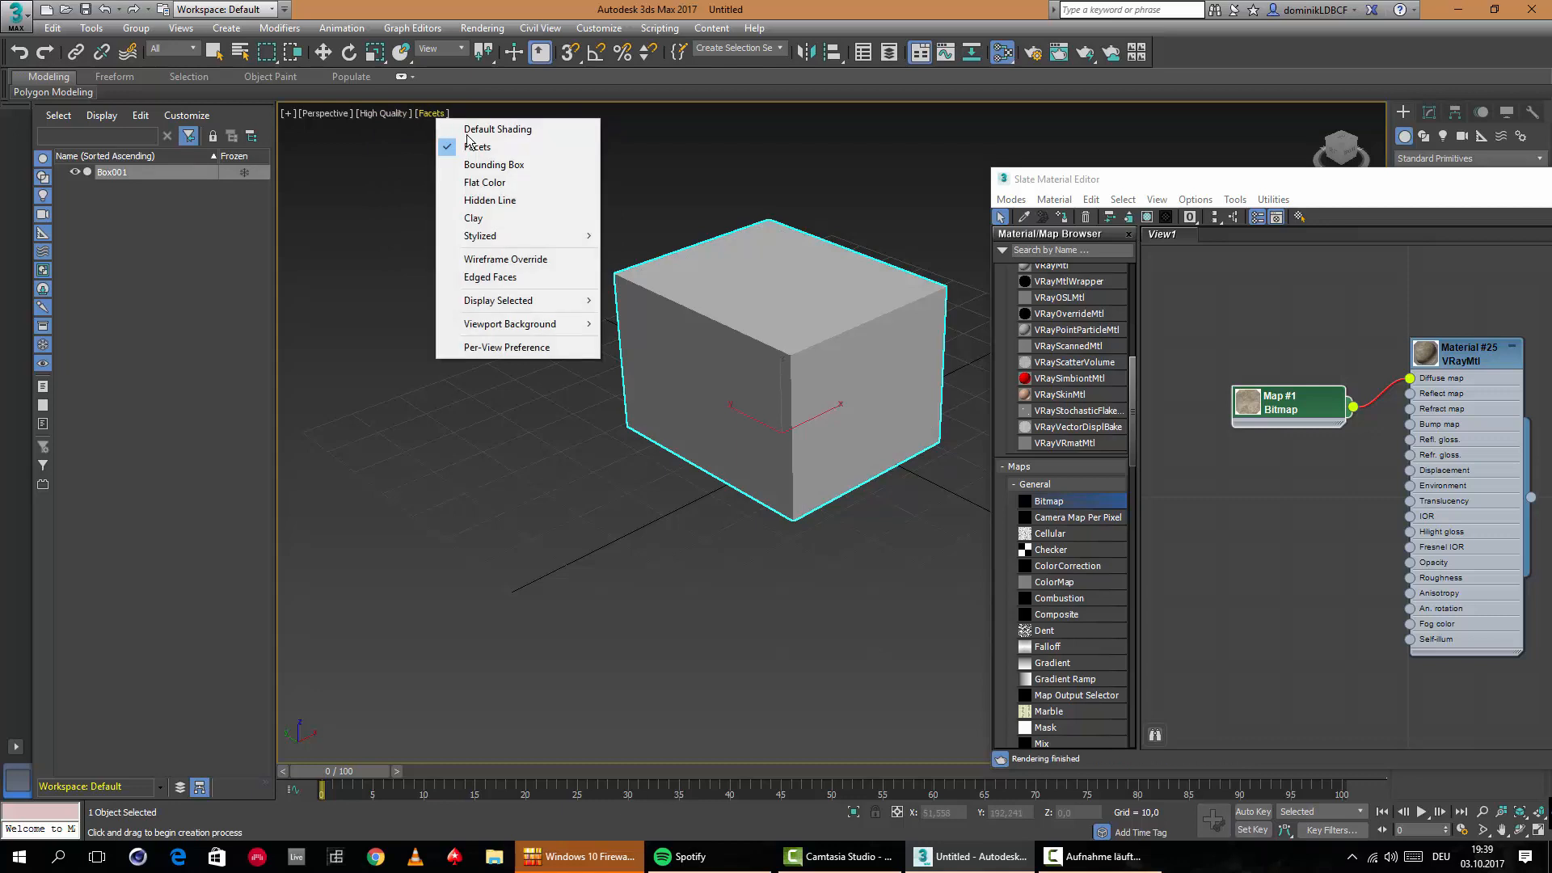
{"action": "mouse_move", "coordinate": [499, 332]}
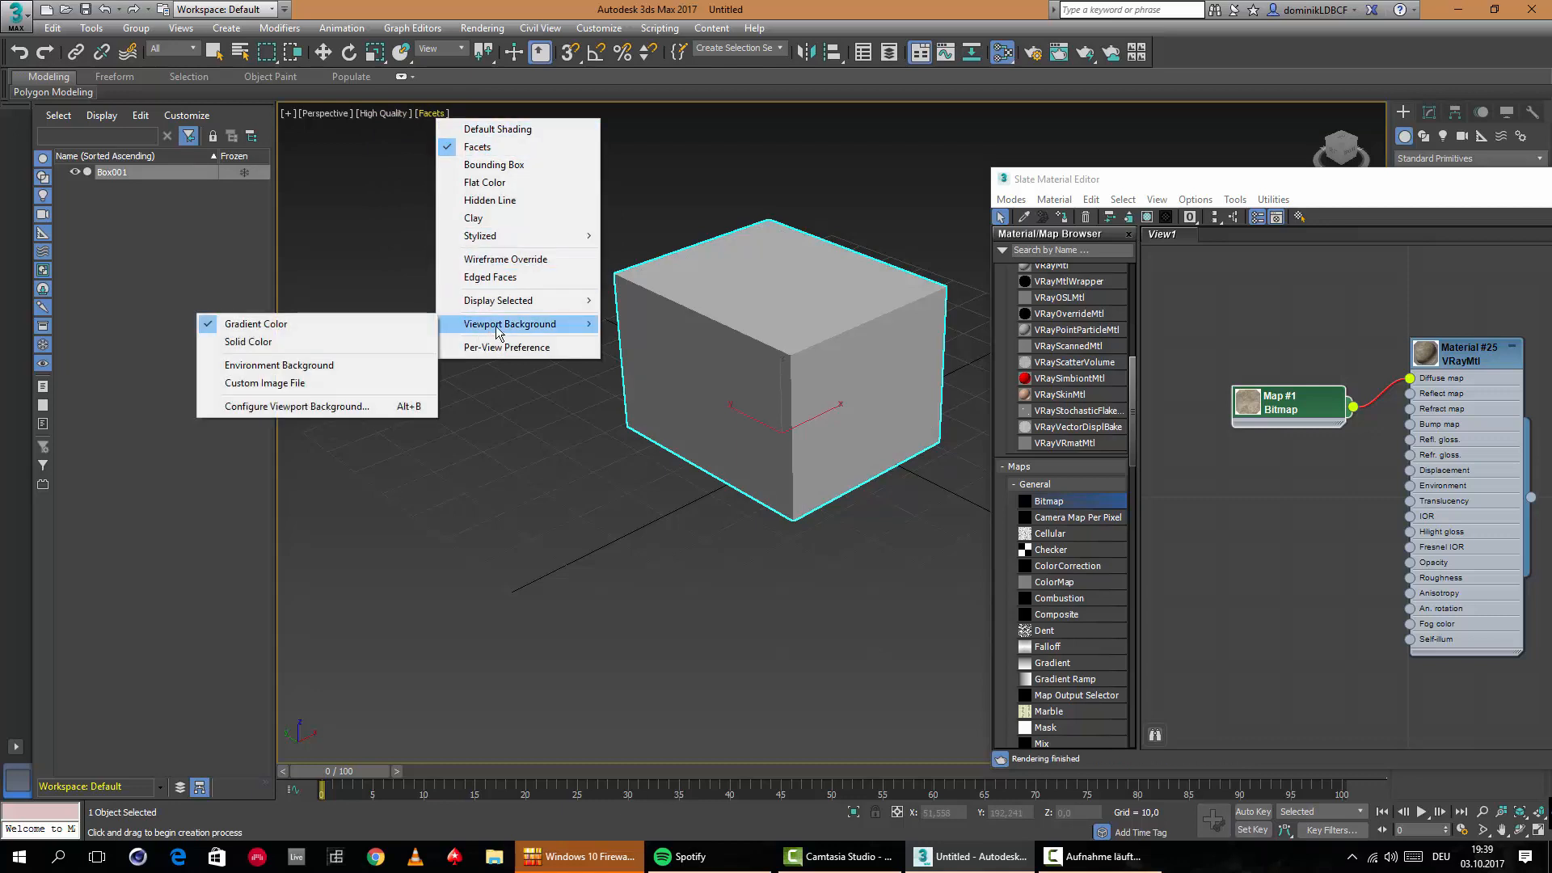
{"action": "left_click", "coordinate": [495, 130]}
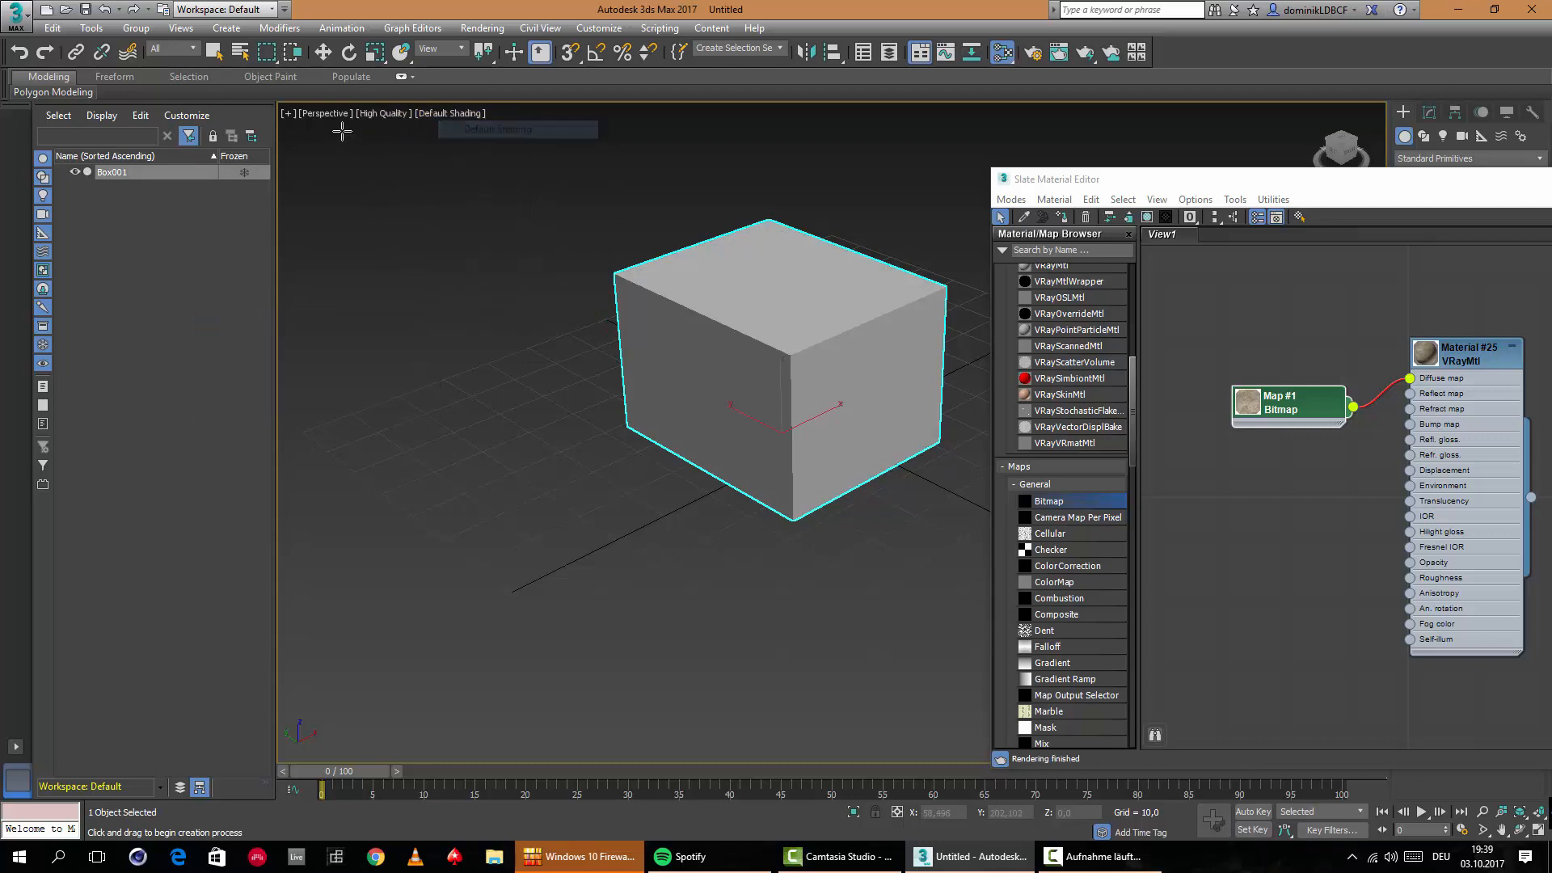
Bring the Slate Material Editor back into full view and collapse the Materials and Maps groups in its browser.
{"action": "left_click_drag", "start_coordinate": [1246, 168], "coordinate": [894, 150]}
{"action": "left_click_drag", "start_coordinate": [1138, 153], "coordinate": [649, 130]}
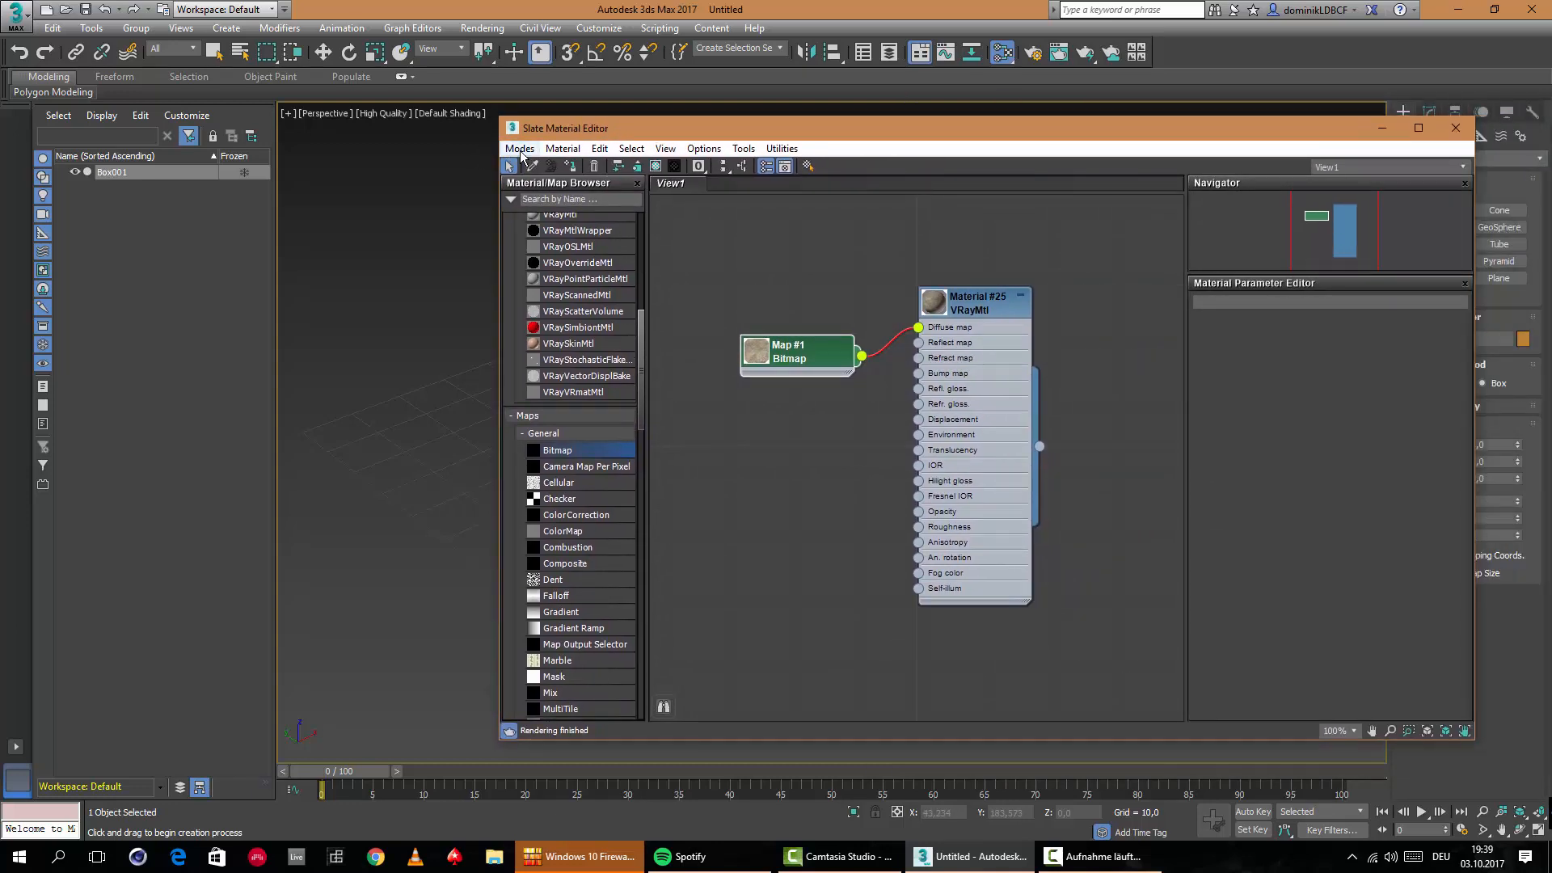
{"action": "left_click", "coordinate": [965, 307]}
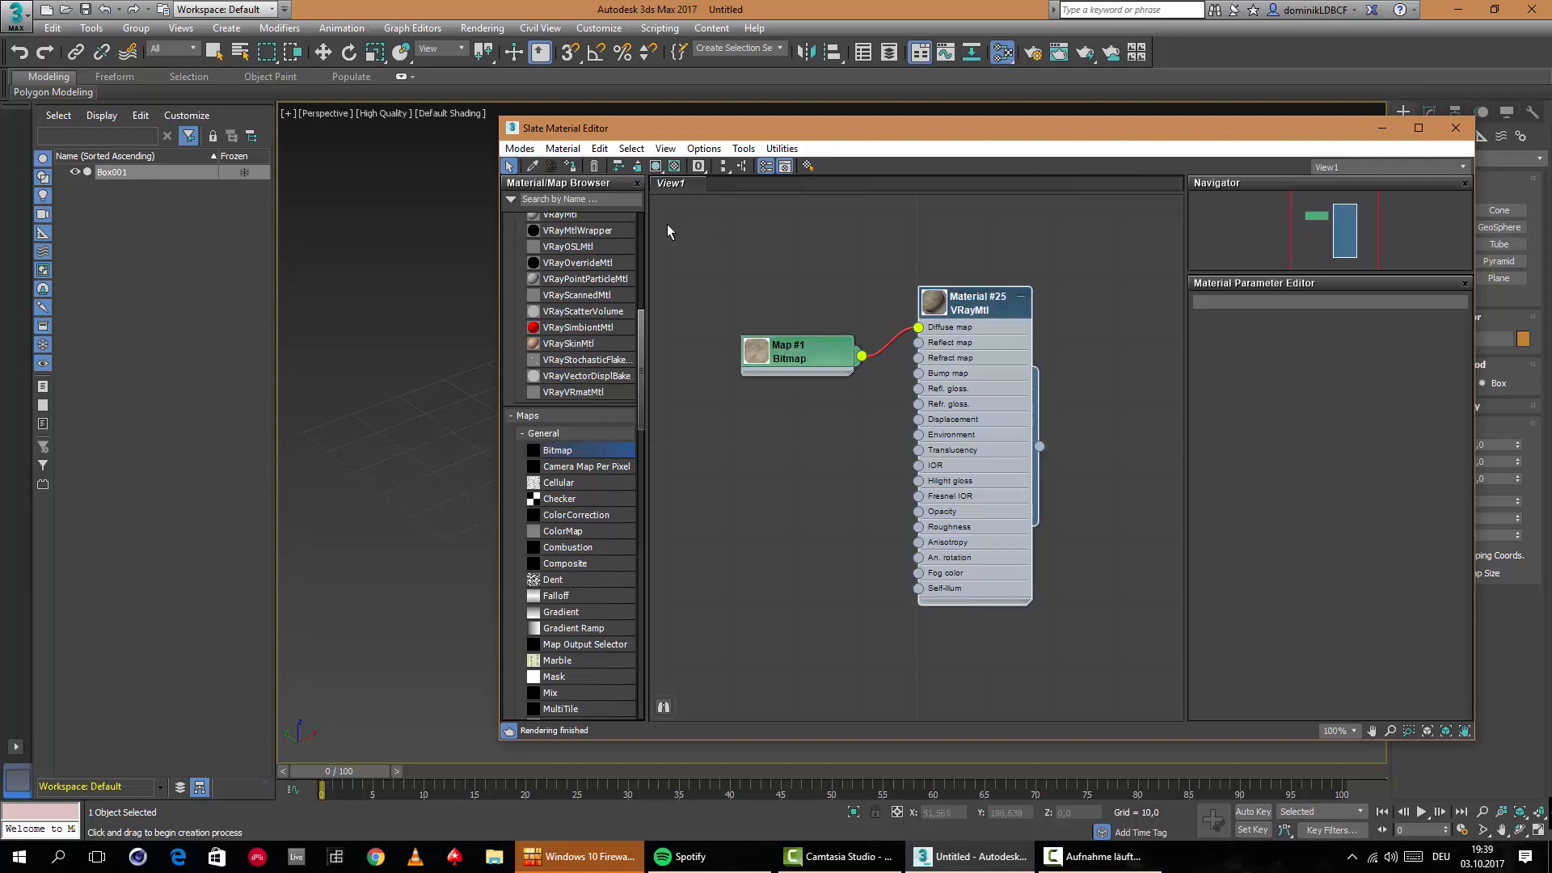
{"action": "scroll", "coordinate": [591, 275], "scroll_direction": "up", "scroll_amount": 8}
{"action": "left_click", "coordinate": [511, 222]}
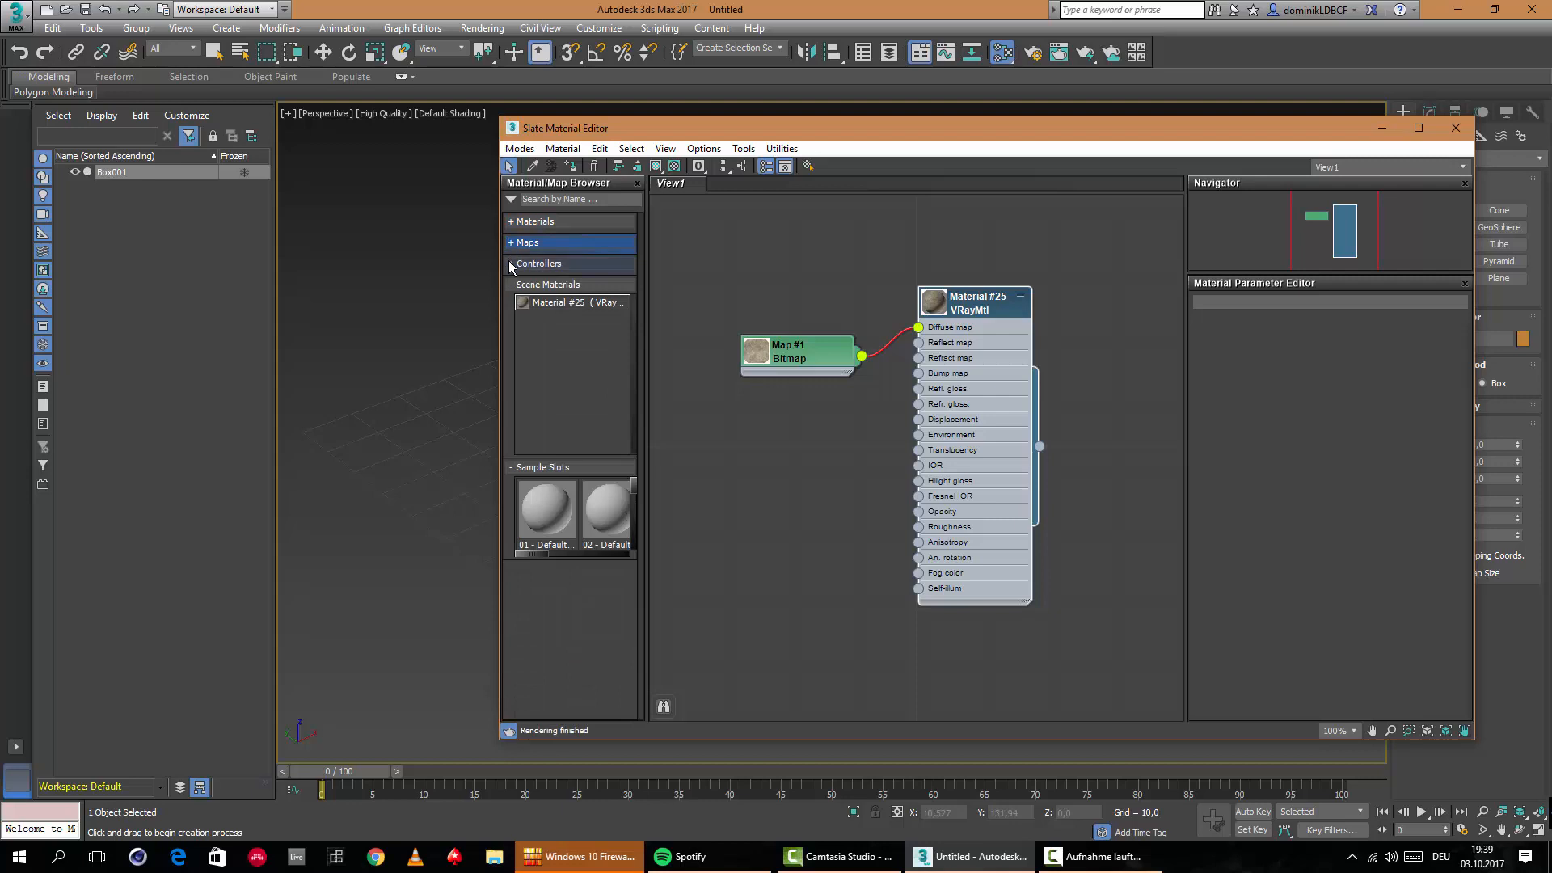
Create a new material library named RDT in the materiallibraries folder.
{"action": "left_click", "coordinate": [513, 206]}
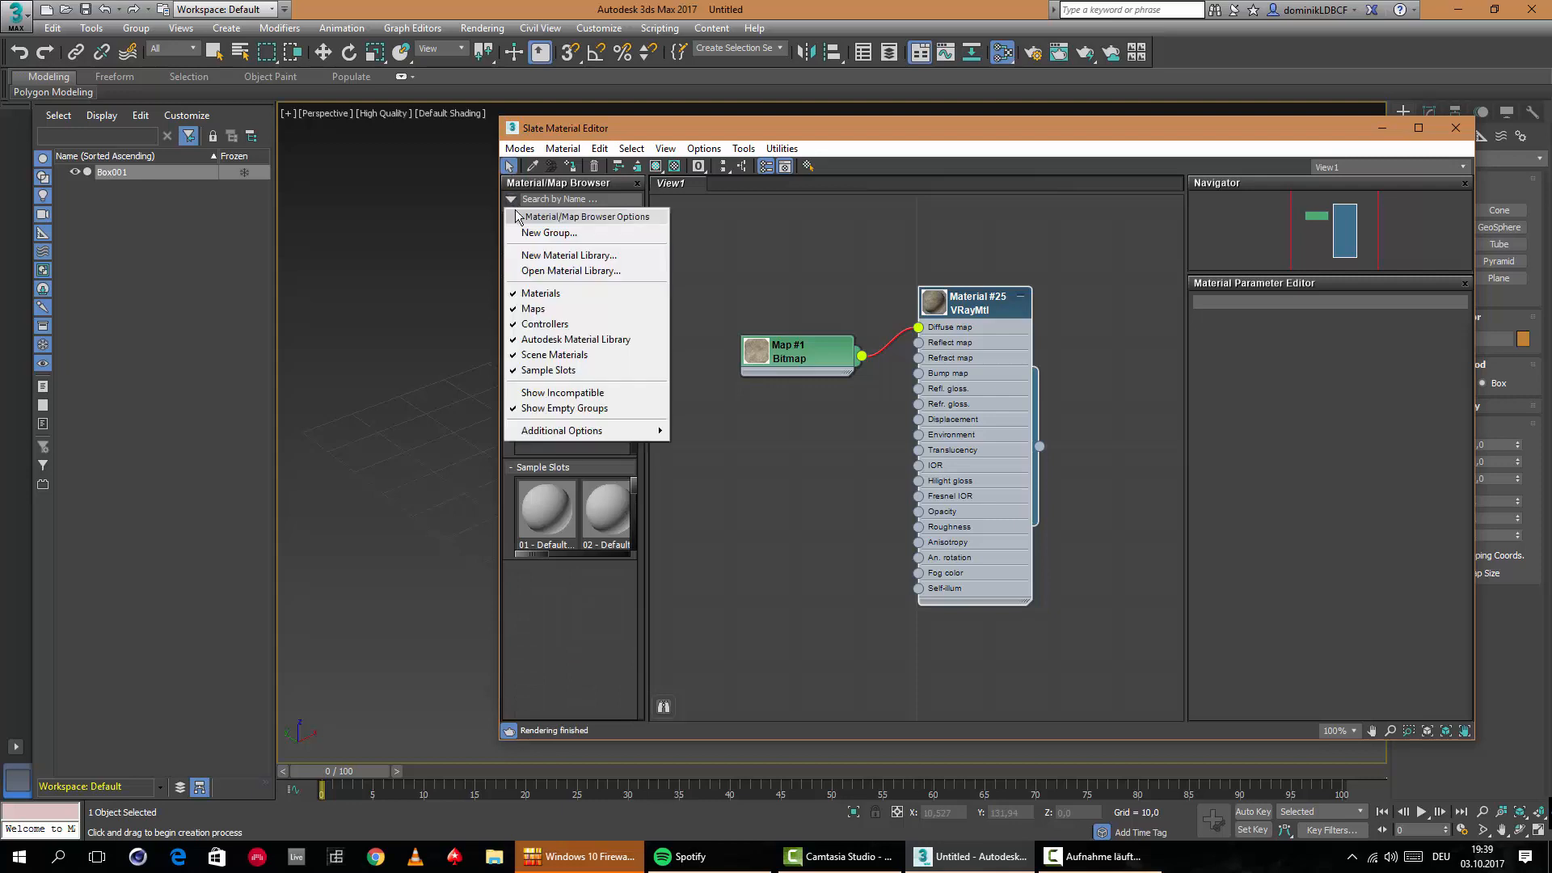
{"action": "left_click", "coordinate": [570, 255]}
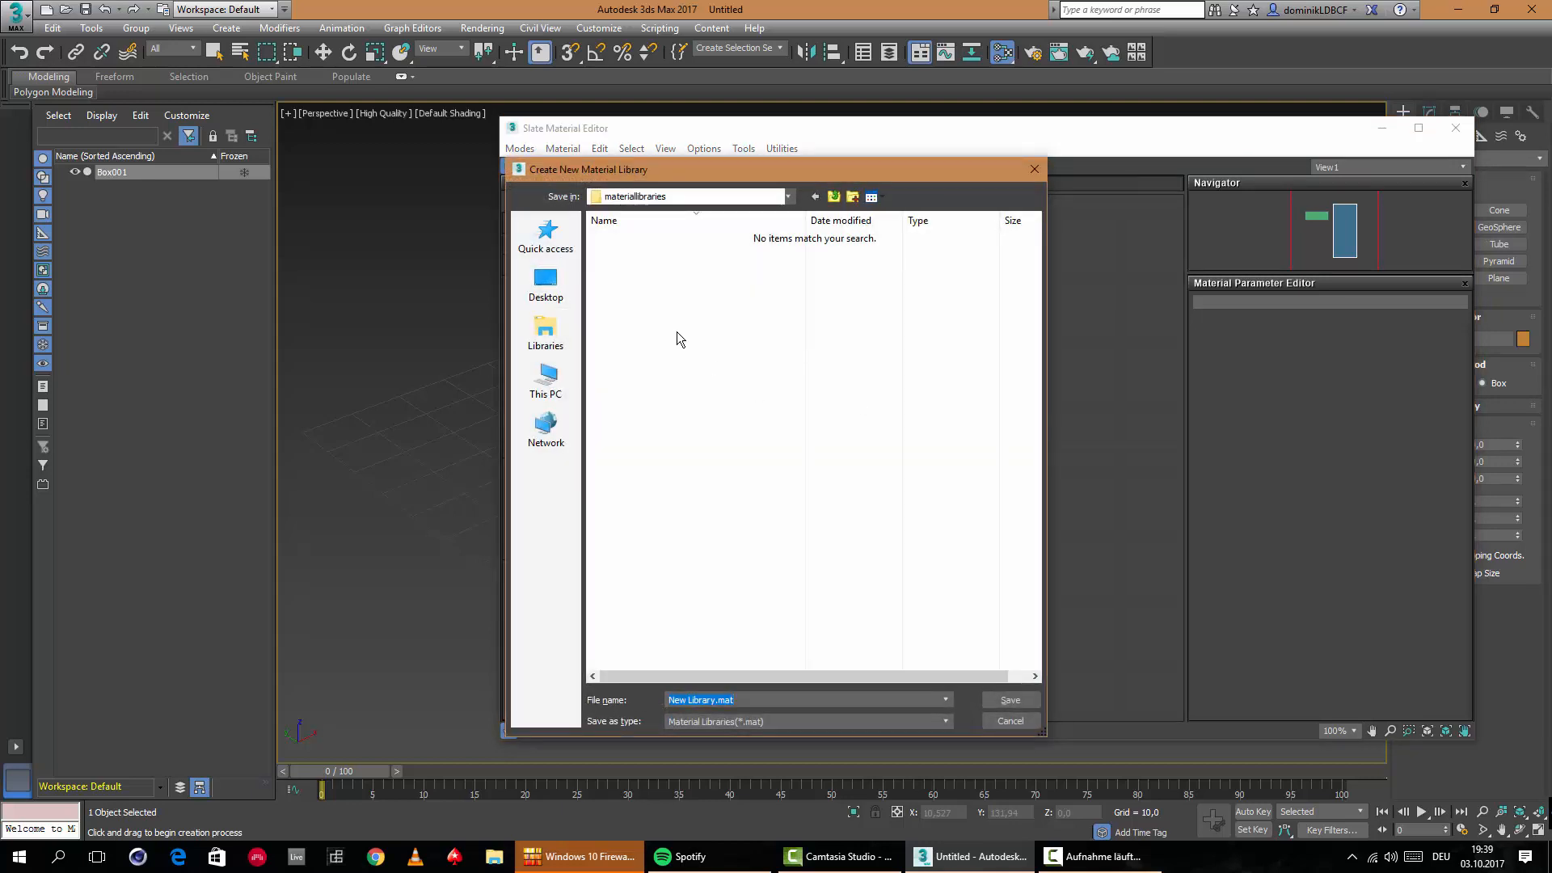
{"action": "left_click", "coordinate": [716, 701]}
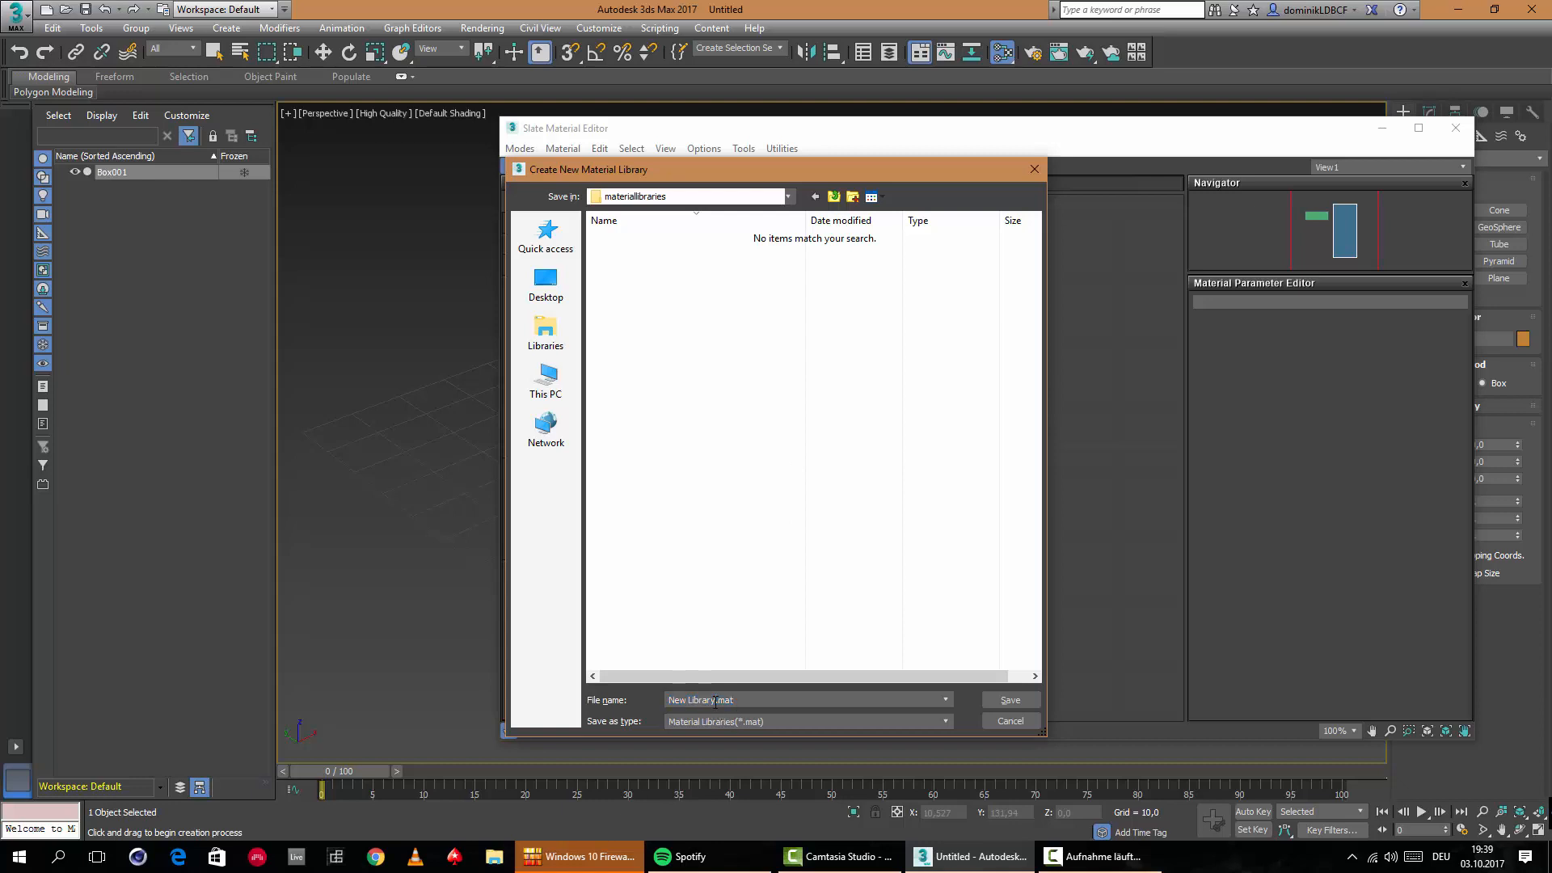
{"action": "type", "text": "RDT"}
{"action": "left_click", "coordinate": [1011, 700]}
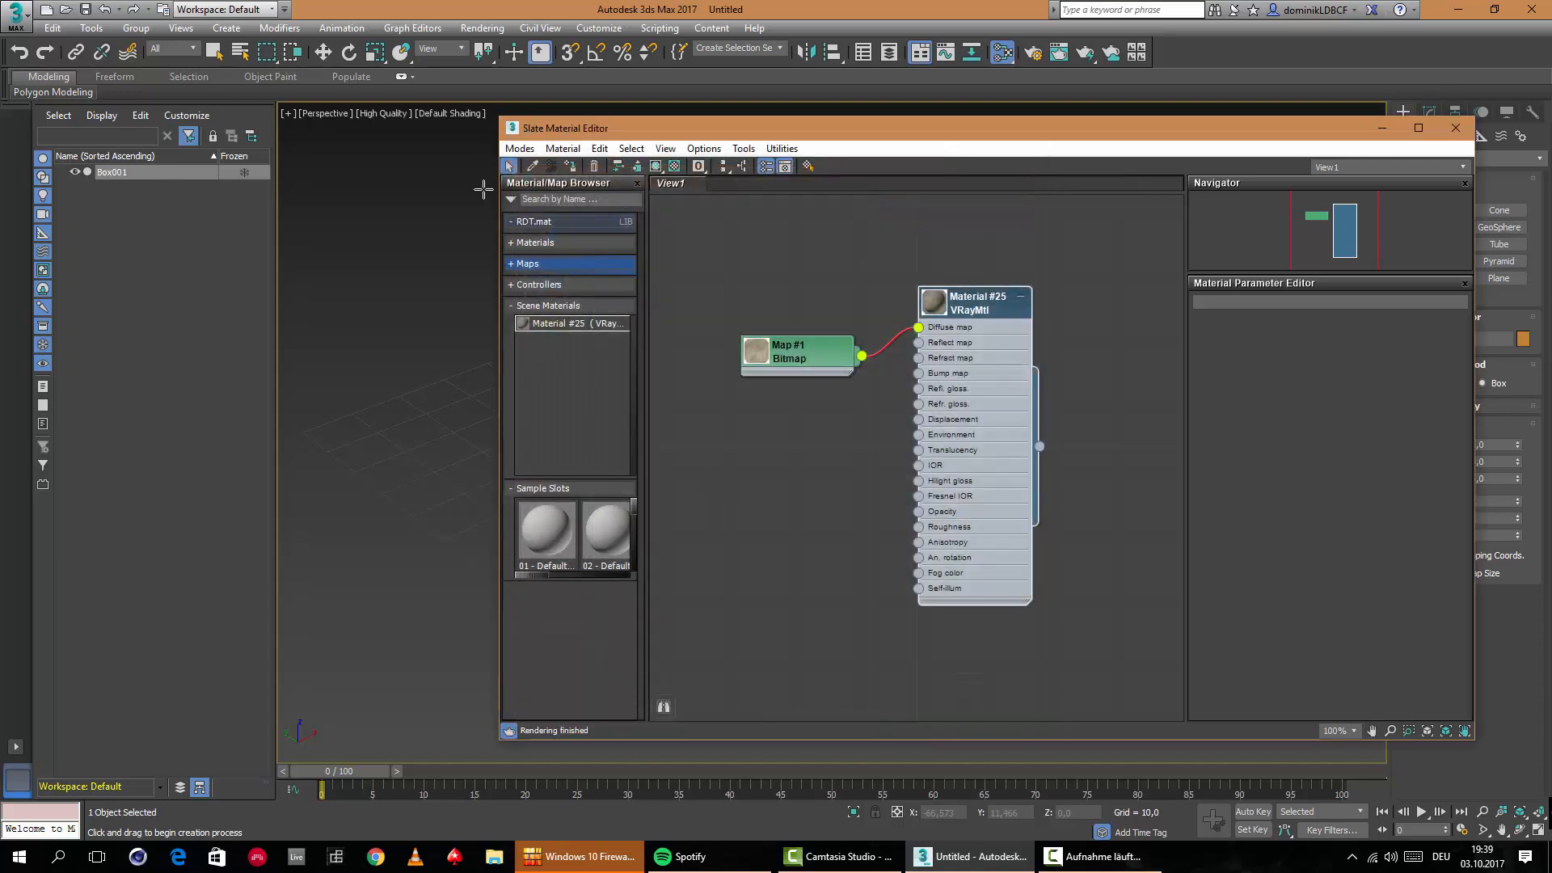
Switch to the Compact Material Editor and move its window clear of the box.
{"action": "left_click", "coordinate": [520, 149]}
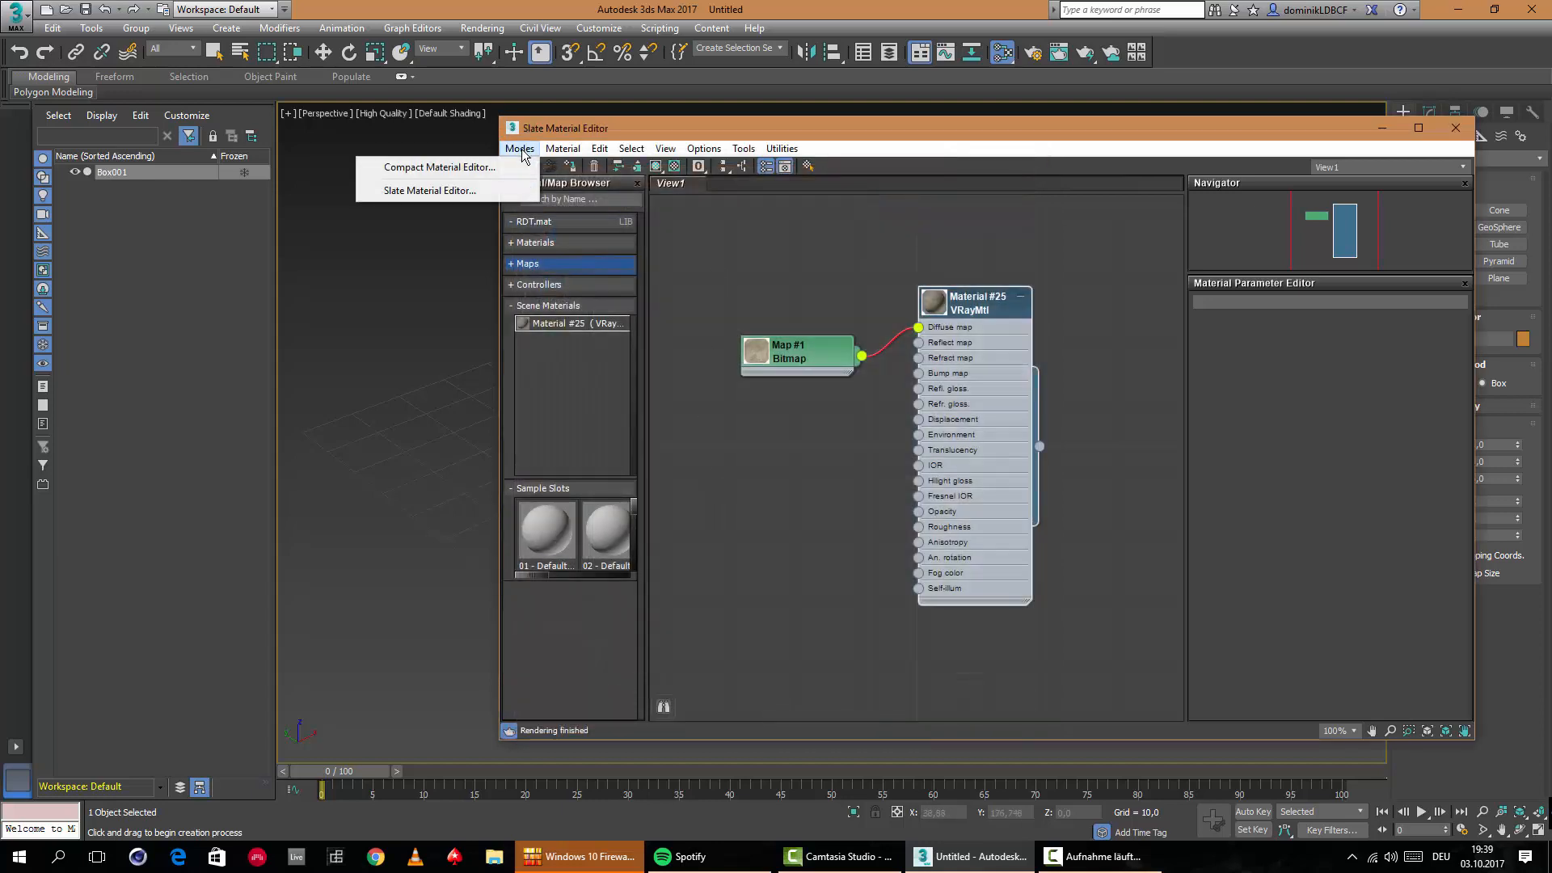
{"action": "left_click", "coordinate": [450, 193]}
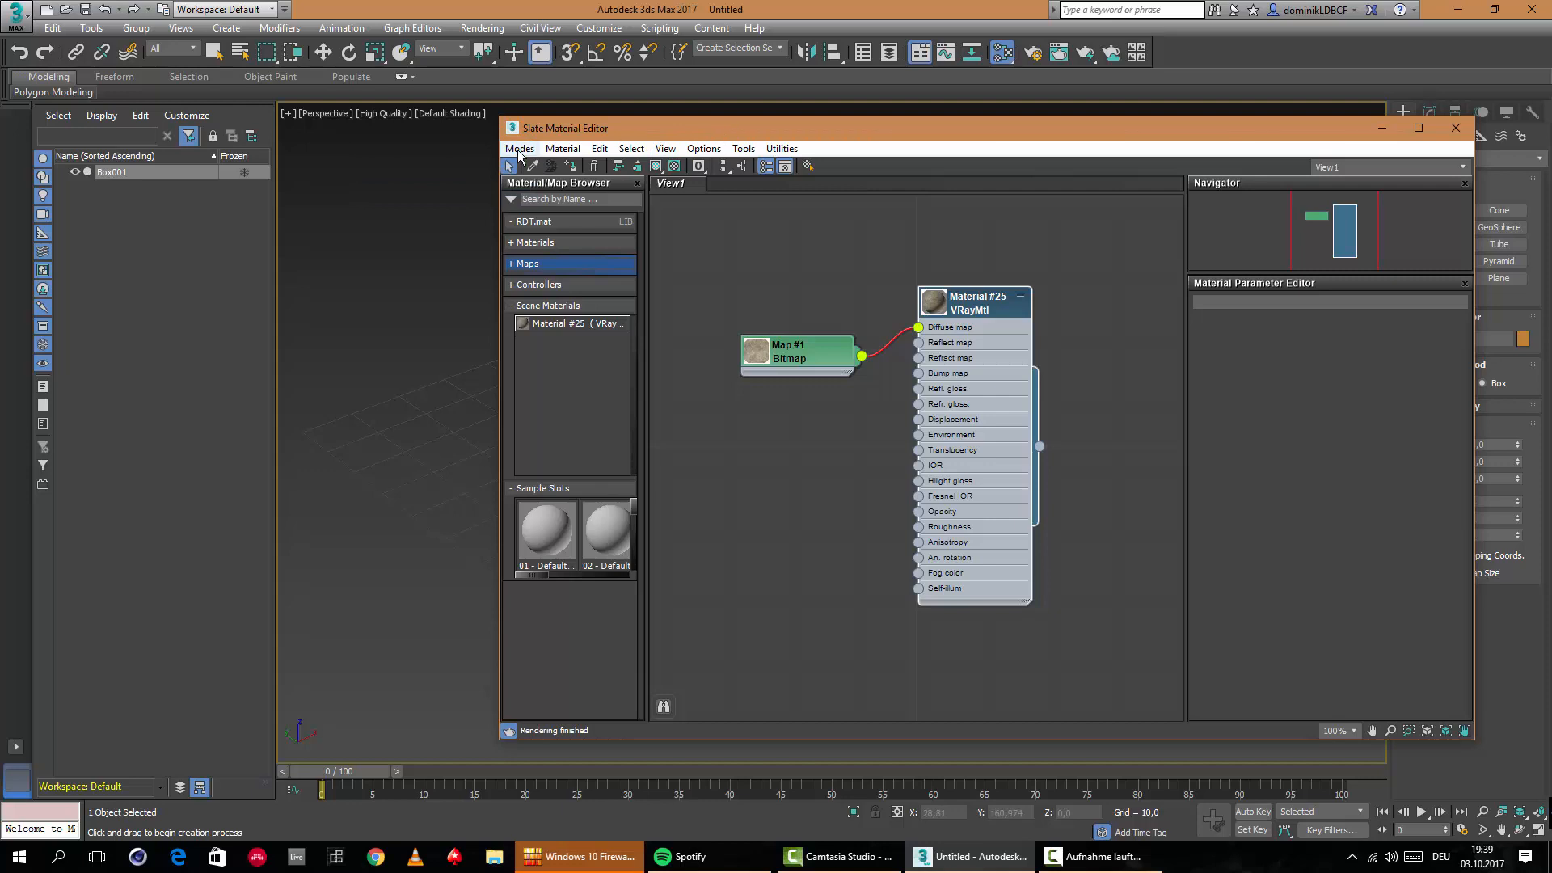
{"action": "left_click", "coordinate": [519, 149]}
{"action": "left_click", "coordinate": [450, 172]}
{"action": "left_click_drag", "start_coordinate": [903, 113], "coordinate": [1204, 117]}
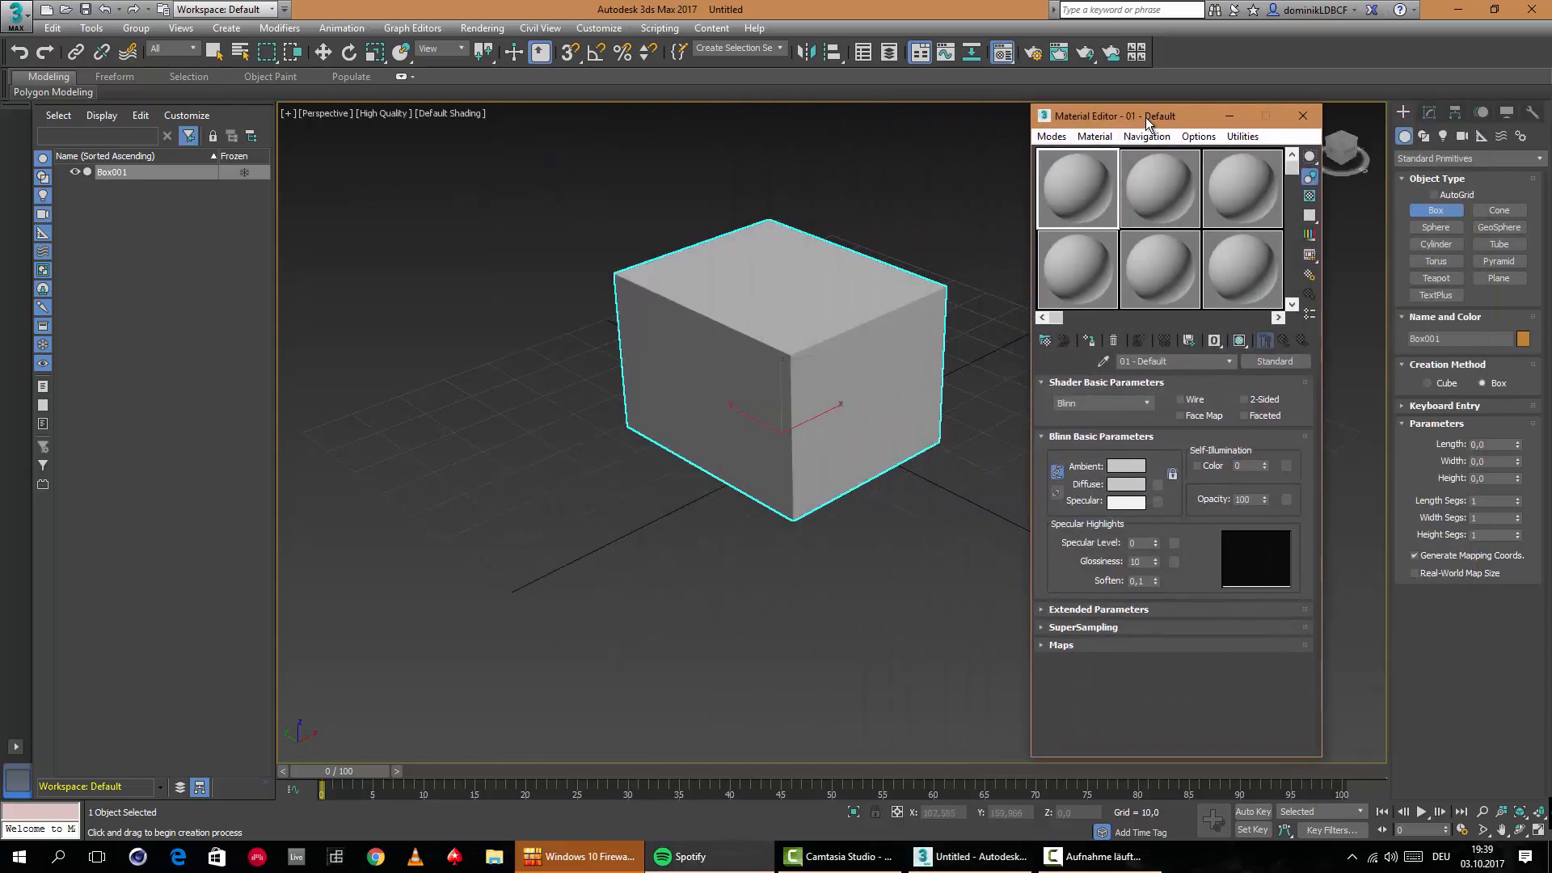
Pick the box's material into the first sample slot and put it in the RDT.mat library under the name Rock.
{"action": "left_click", "coordinate": [1094, 363]}
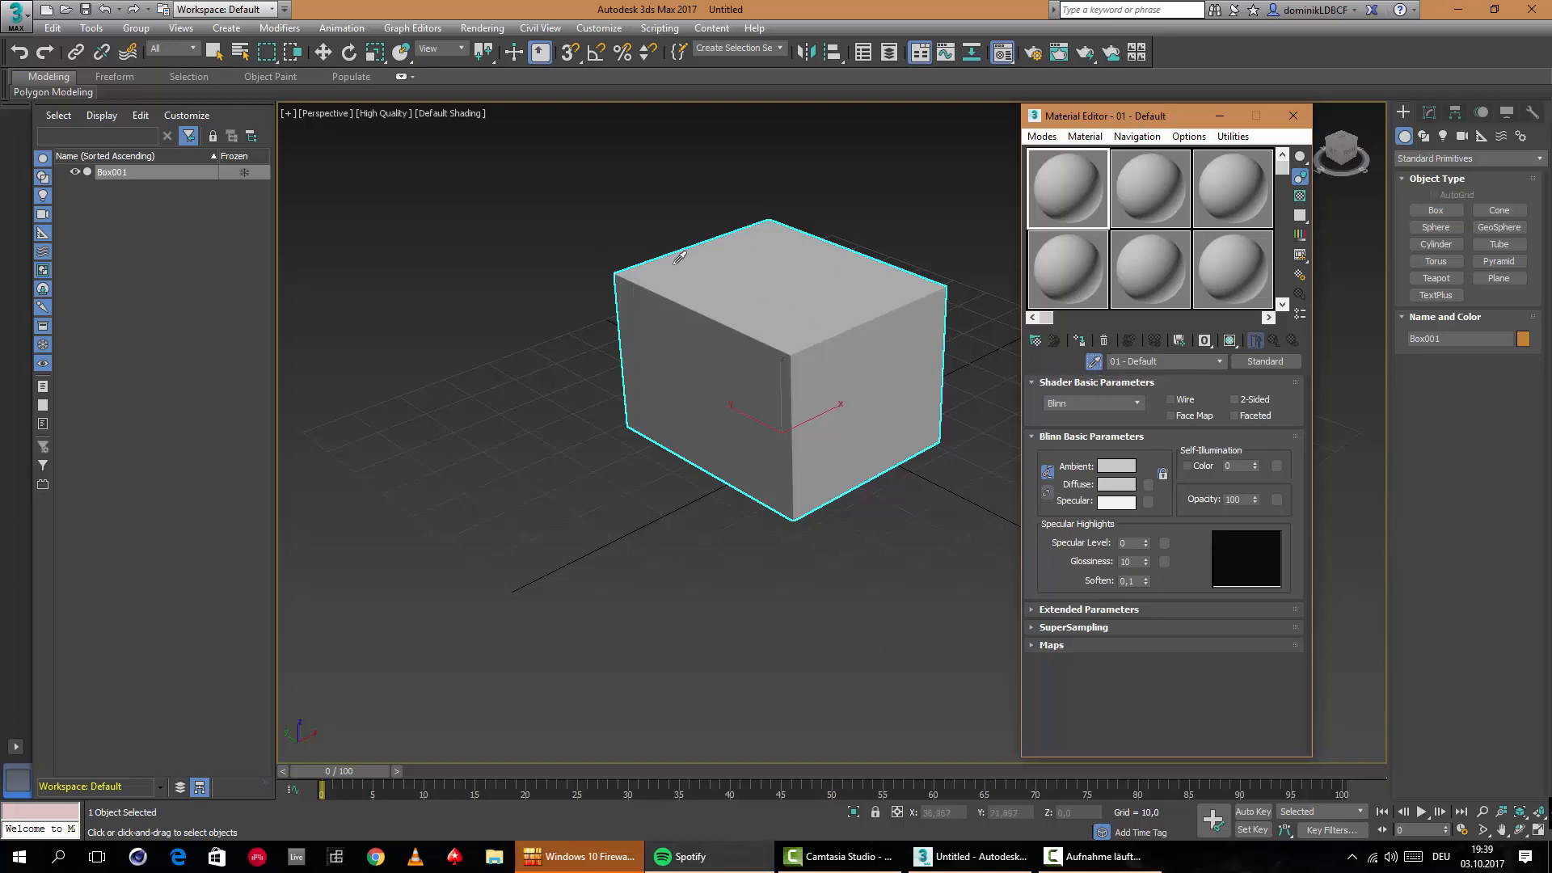
{"action": "left_click", "coordinate": [796, 263]}
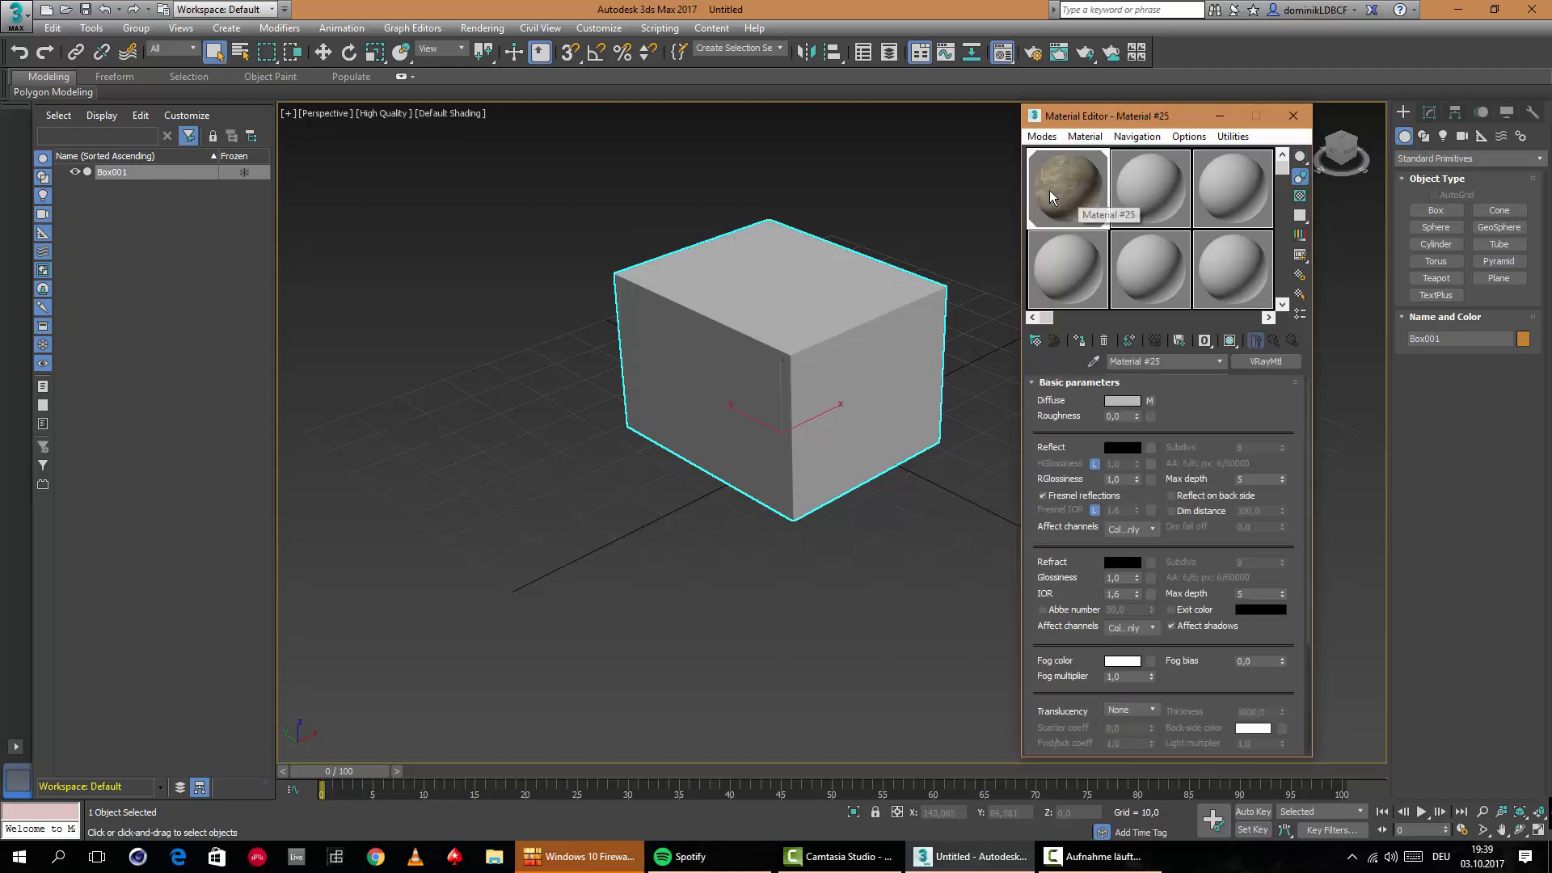
{"action": "left_click", "coordinate": [1181, 342]}
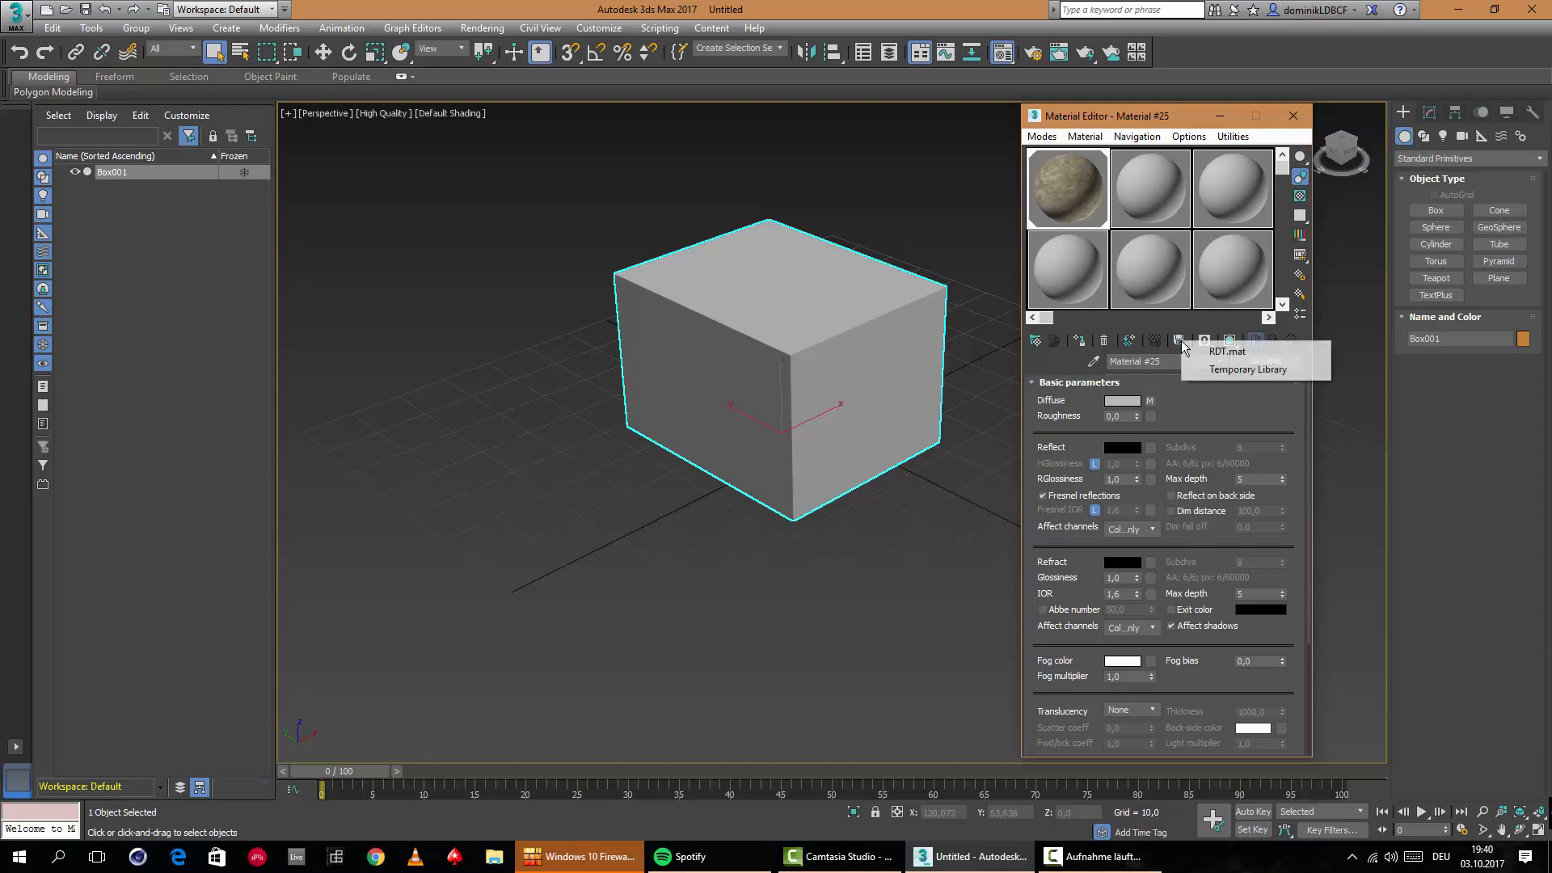
{"action": "left_click", "coordinate": [1250, 352]}
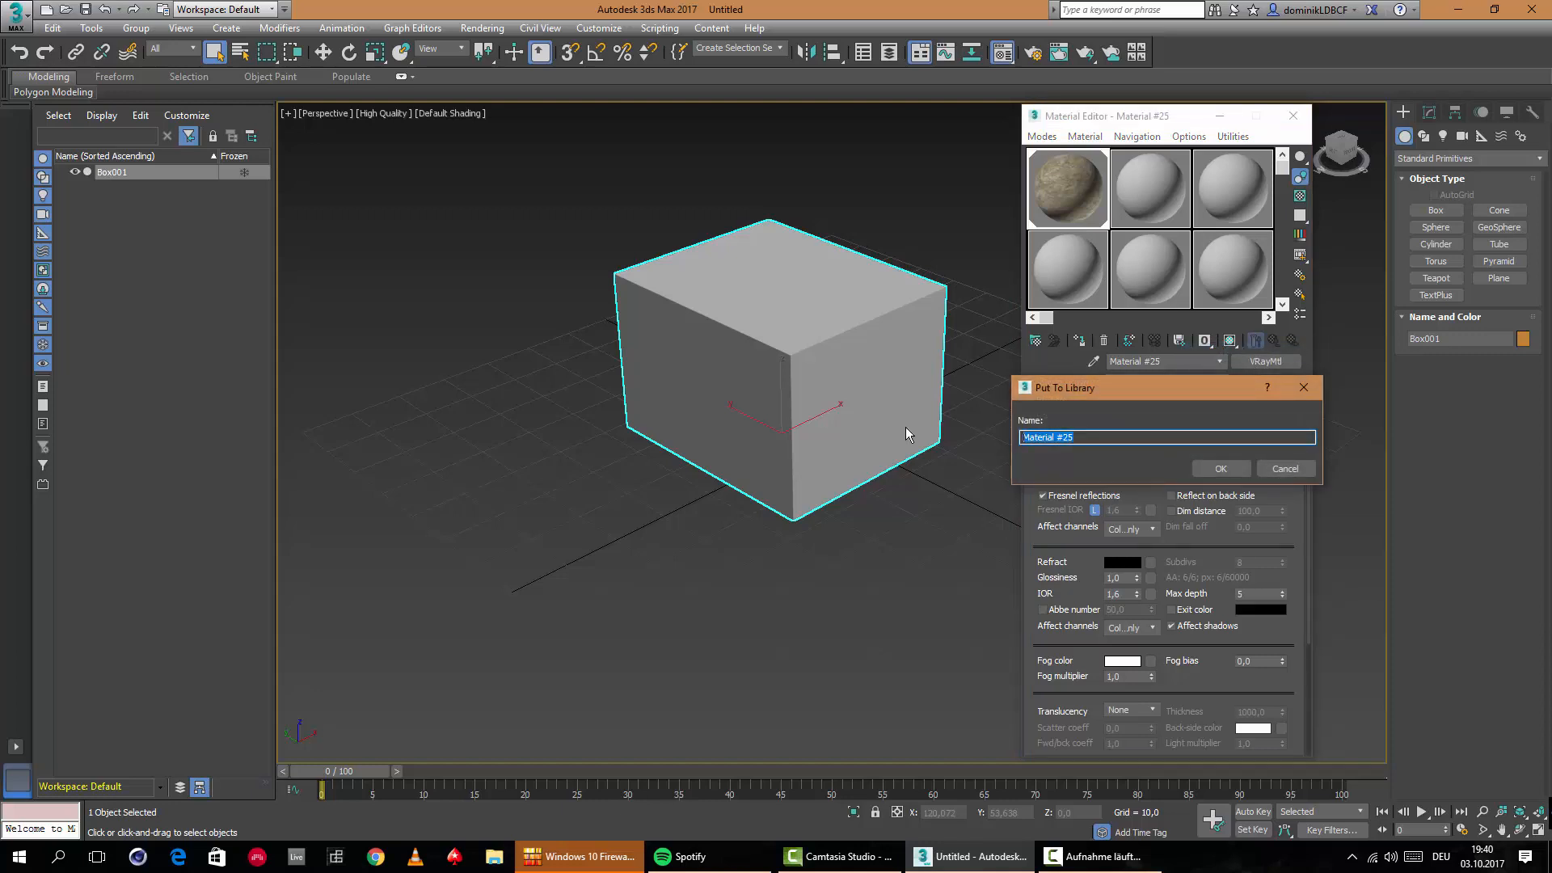
{"action": "type", "text": "Rock"}
{"action": "left_click", "coordinate": [1217, 469]}
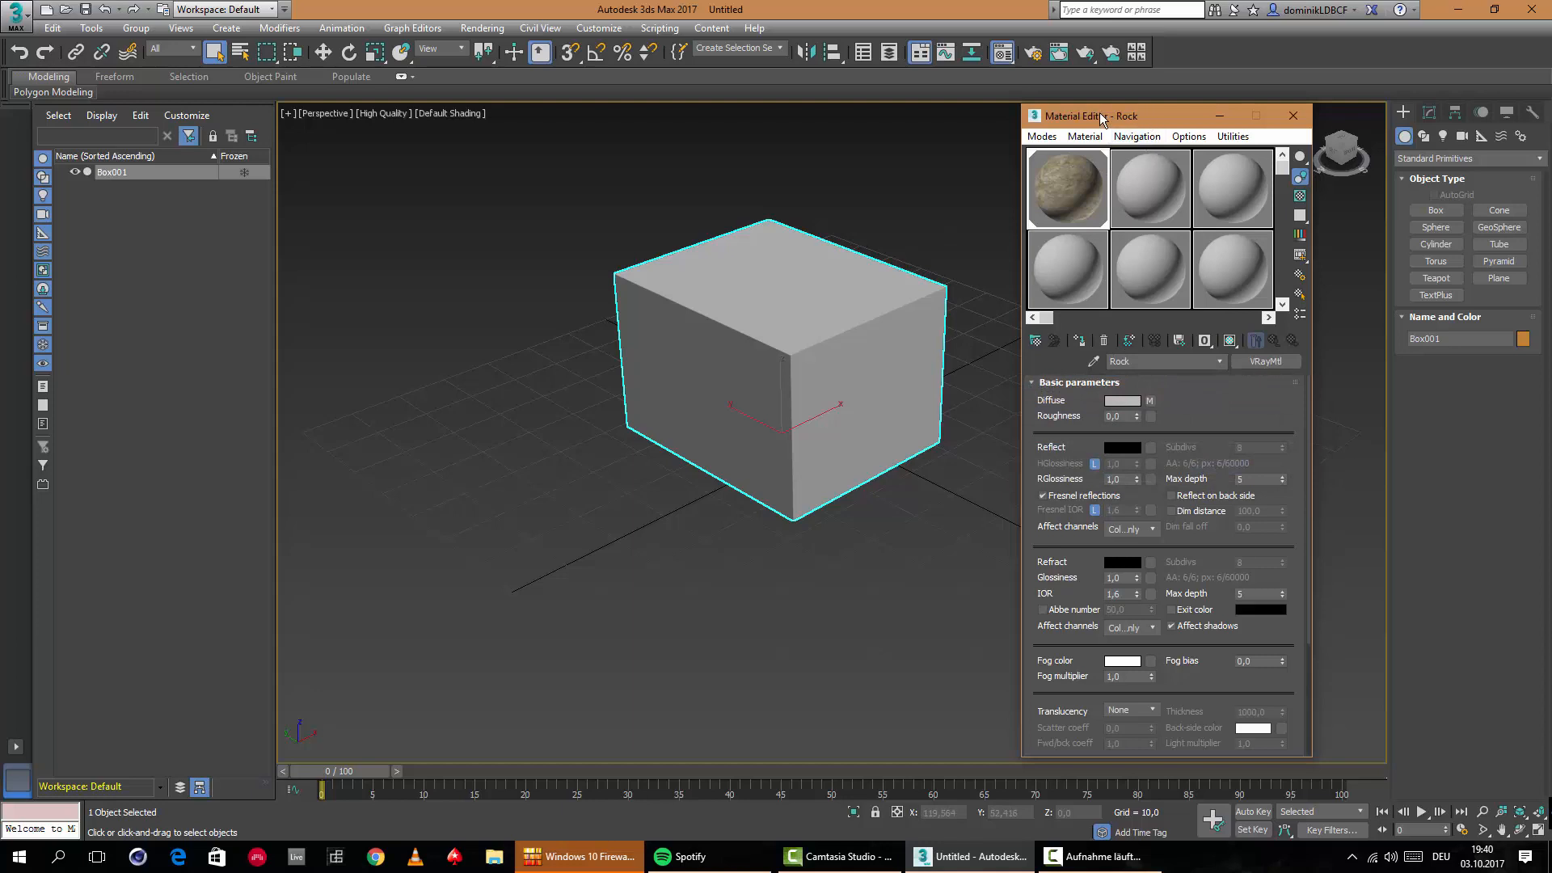
Make the second sample slot active and open the Material/Map Browser with only the RDT.mat group expanded.
{"action": "left_click_drag", "start_coordinate": [1102, 119], "coordinate": [1036, 126]}
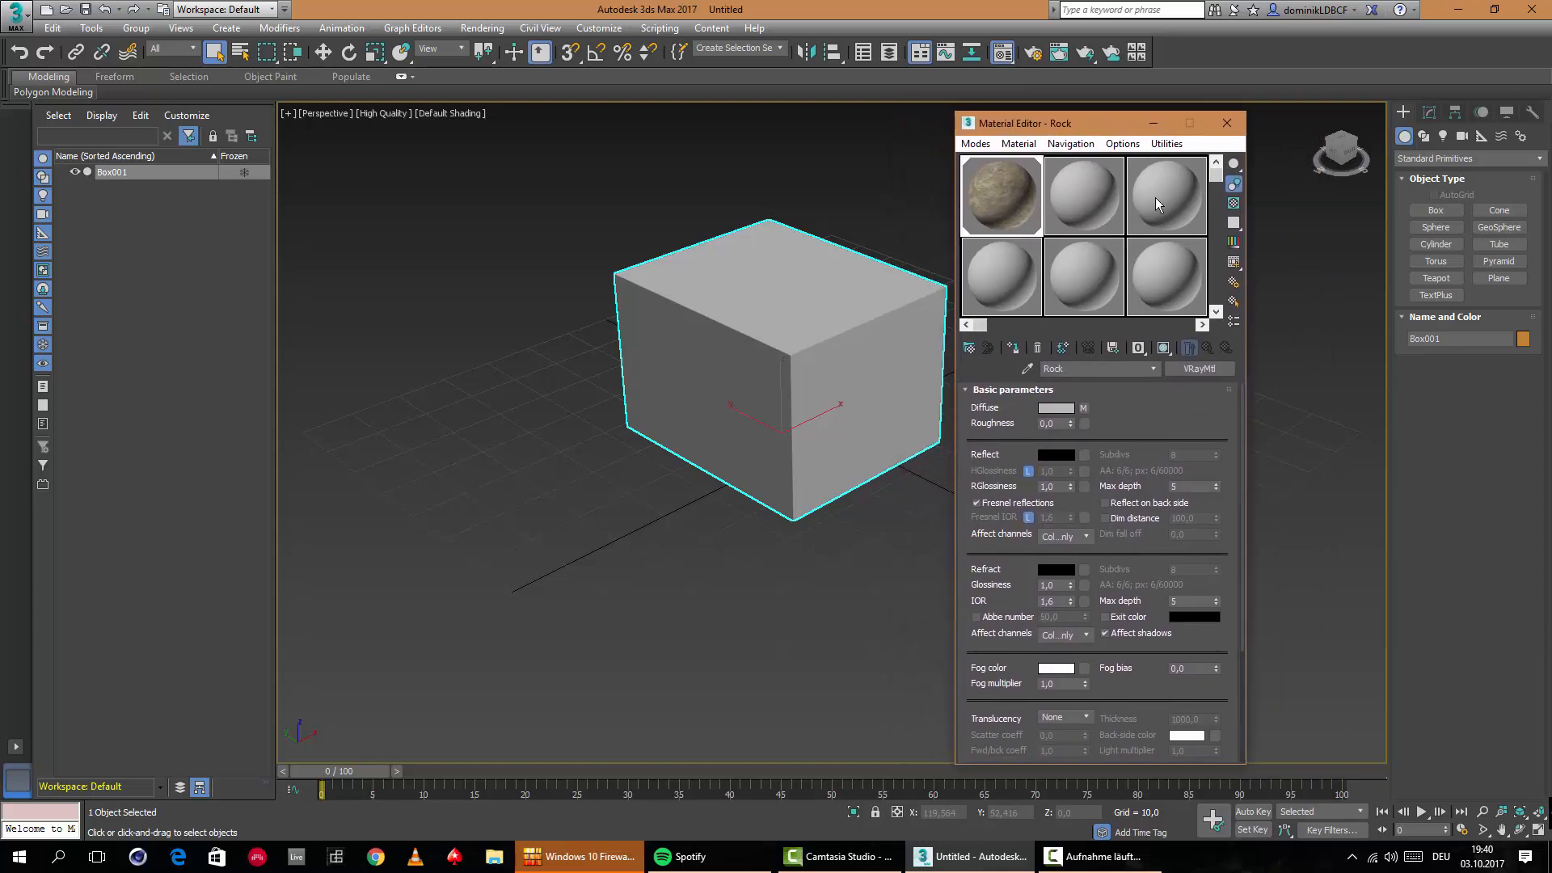
{"action": "double_click", "coordinate": [1108, 192]}
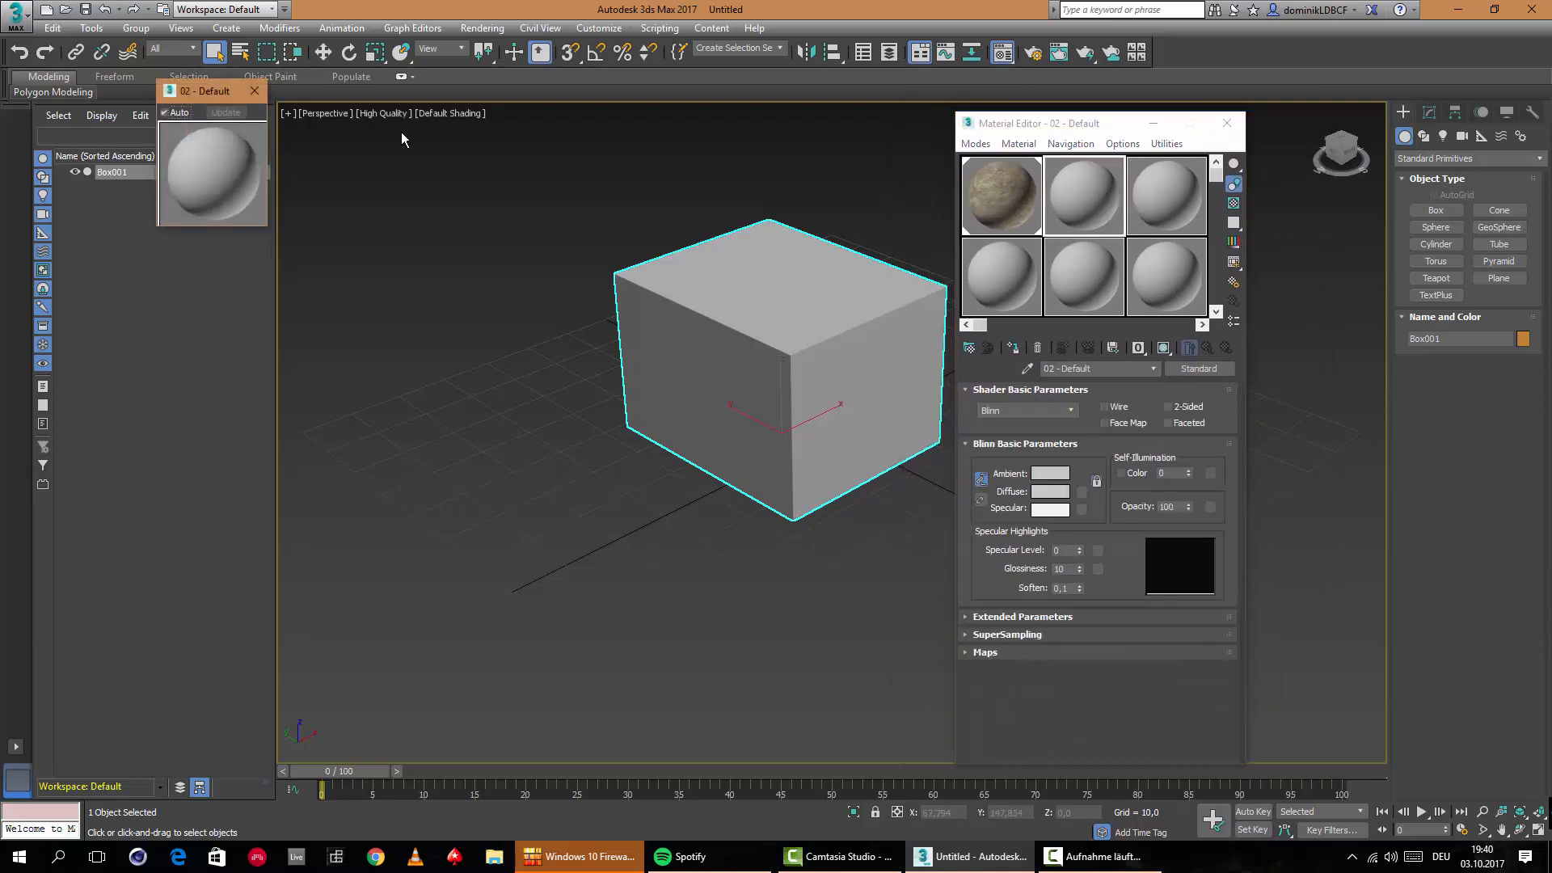
{"action": "left_click", "coordinate": [255, 93]}
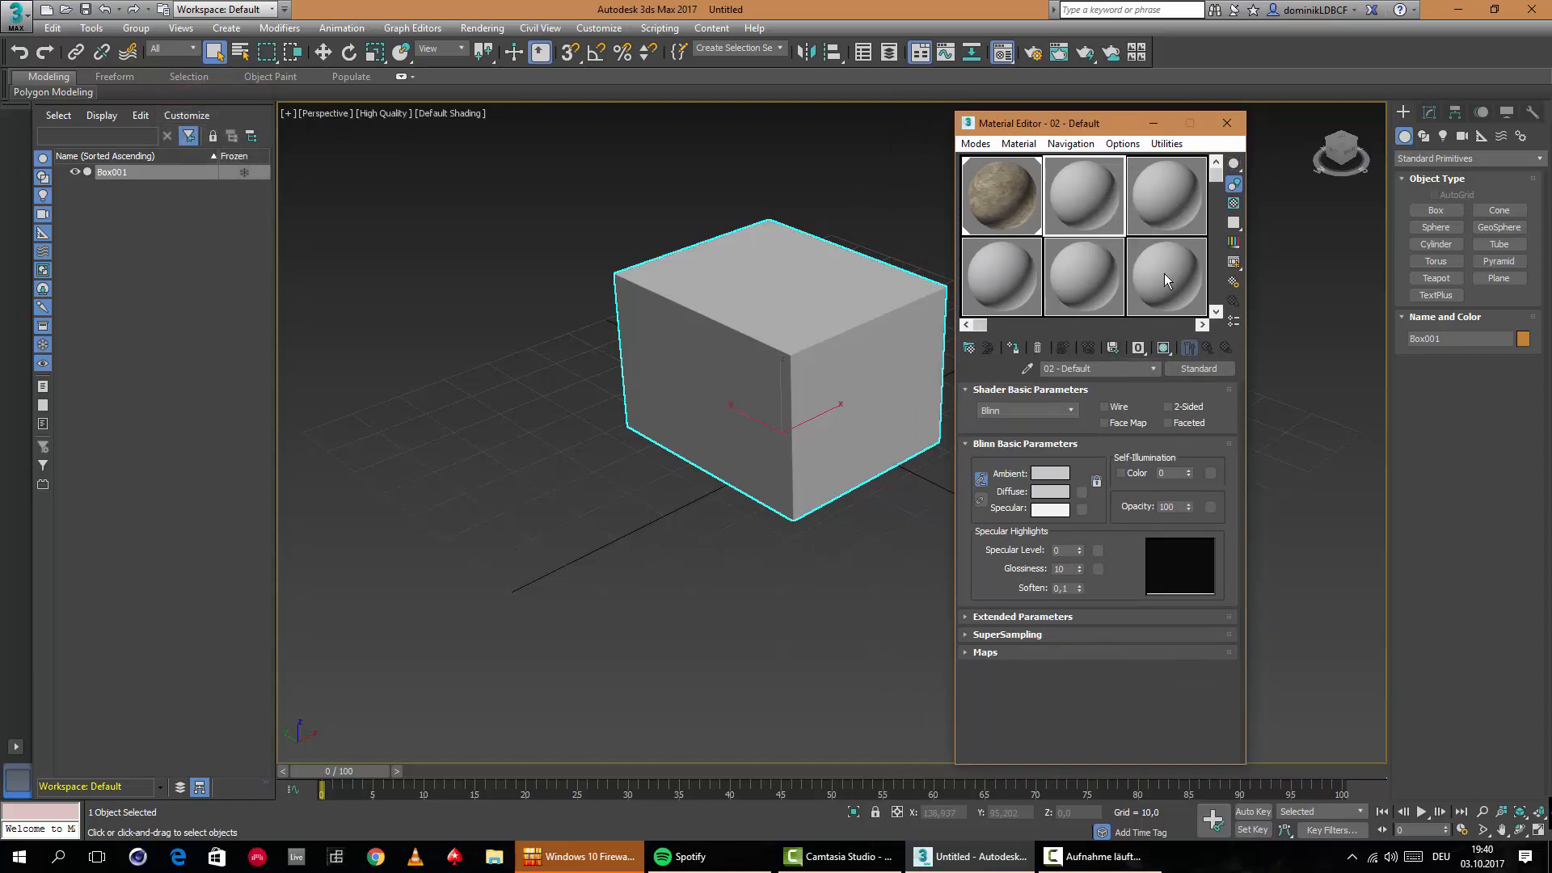
{"action": "left_click", "coordinate": [971, 350]}
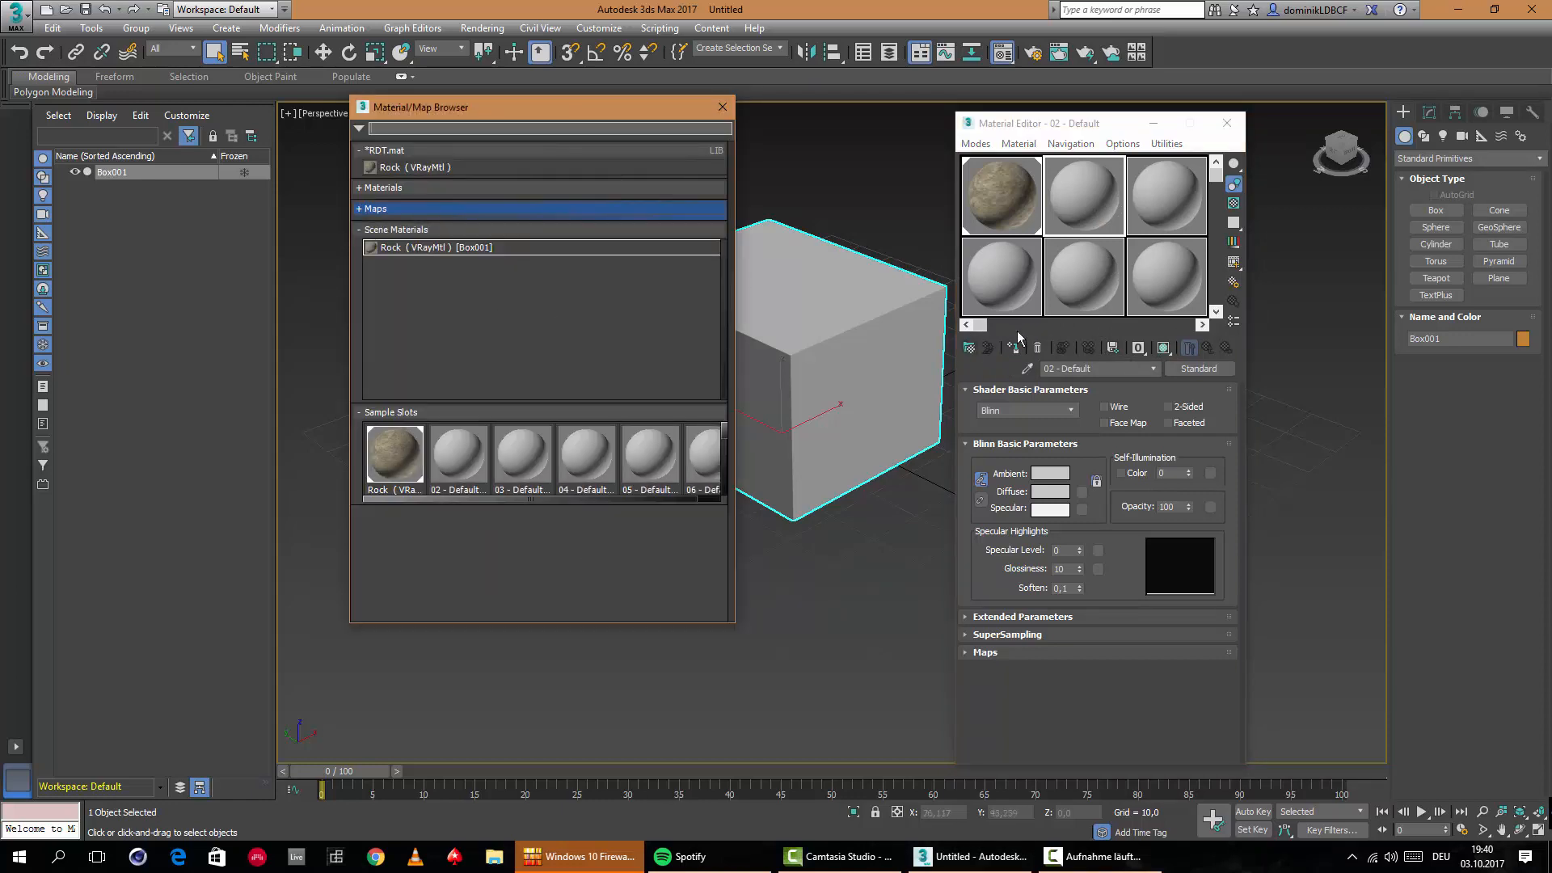
{"action": "left_click", "coordinate": [398, 229]}
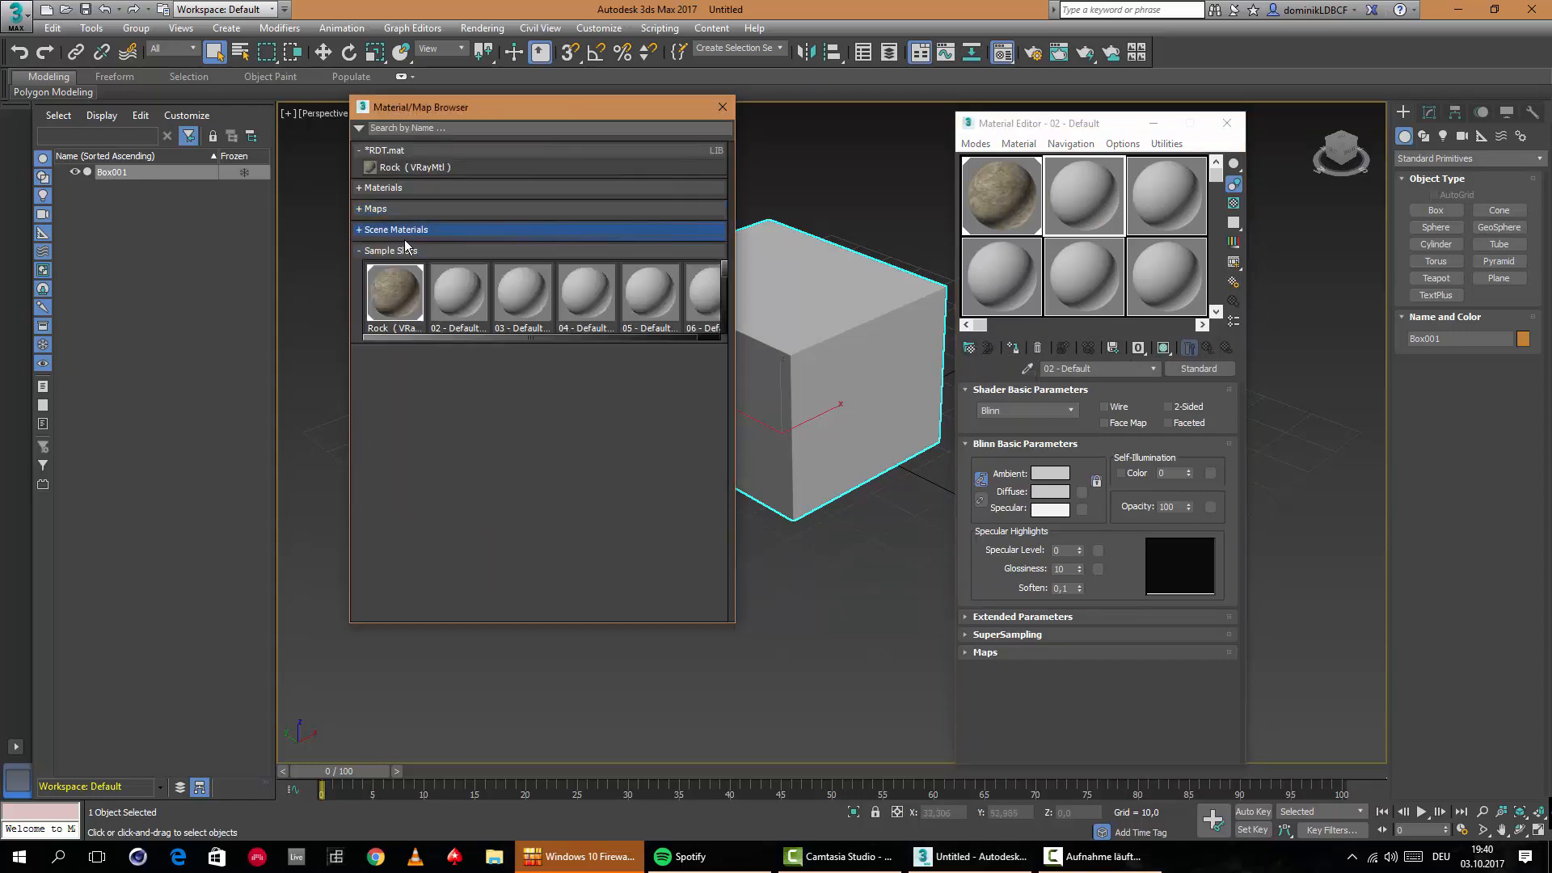
{"action": "left_click", "coordinate": [397, 250]}
{"action": "left_click", "coordinate": [376, 149]}
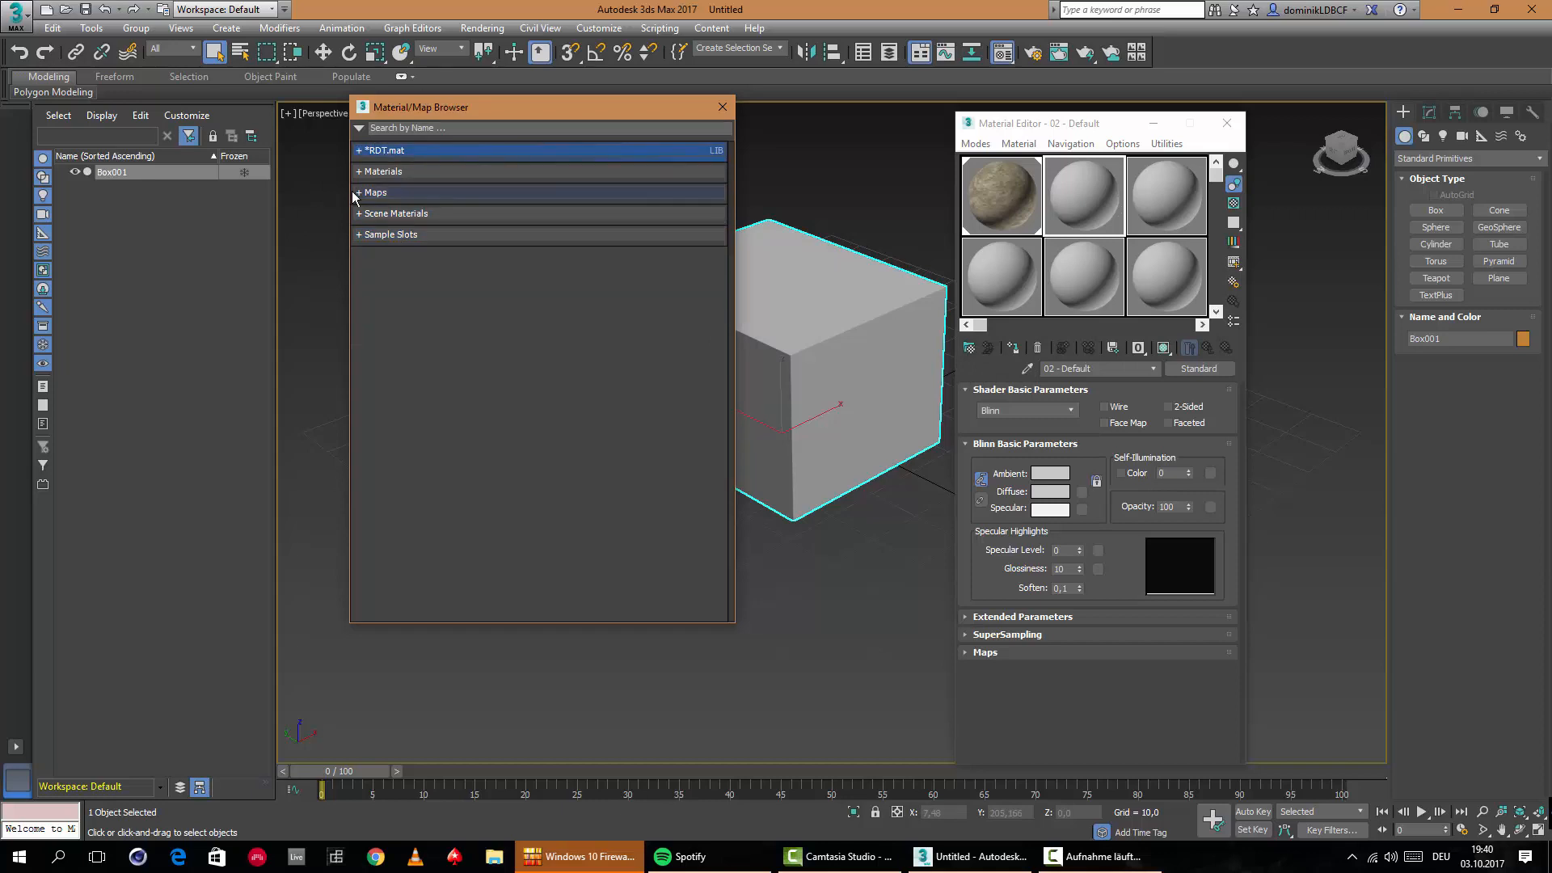
{"action": "left_click", "coordinate": [391, 151]}
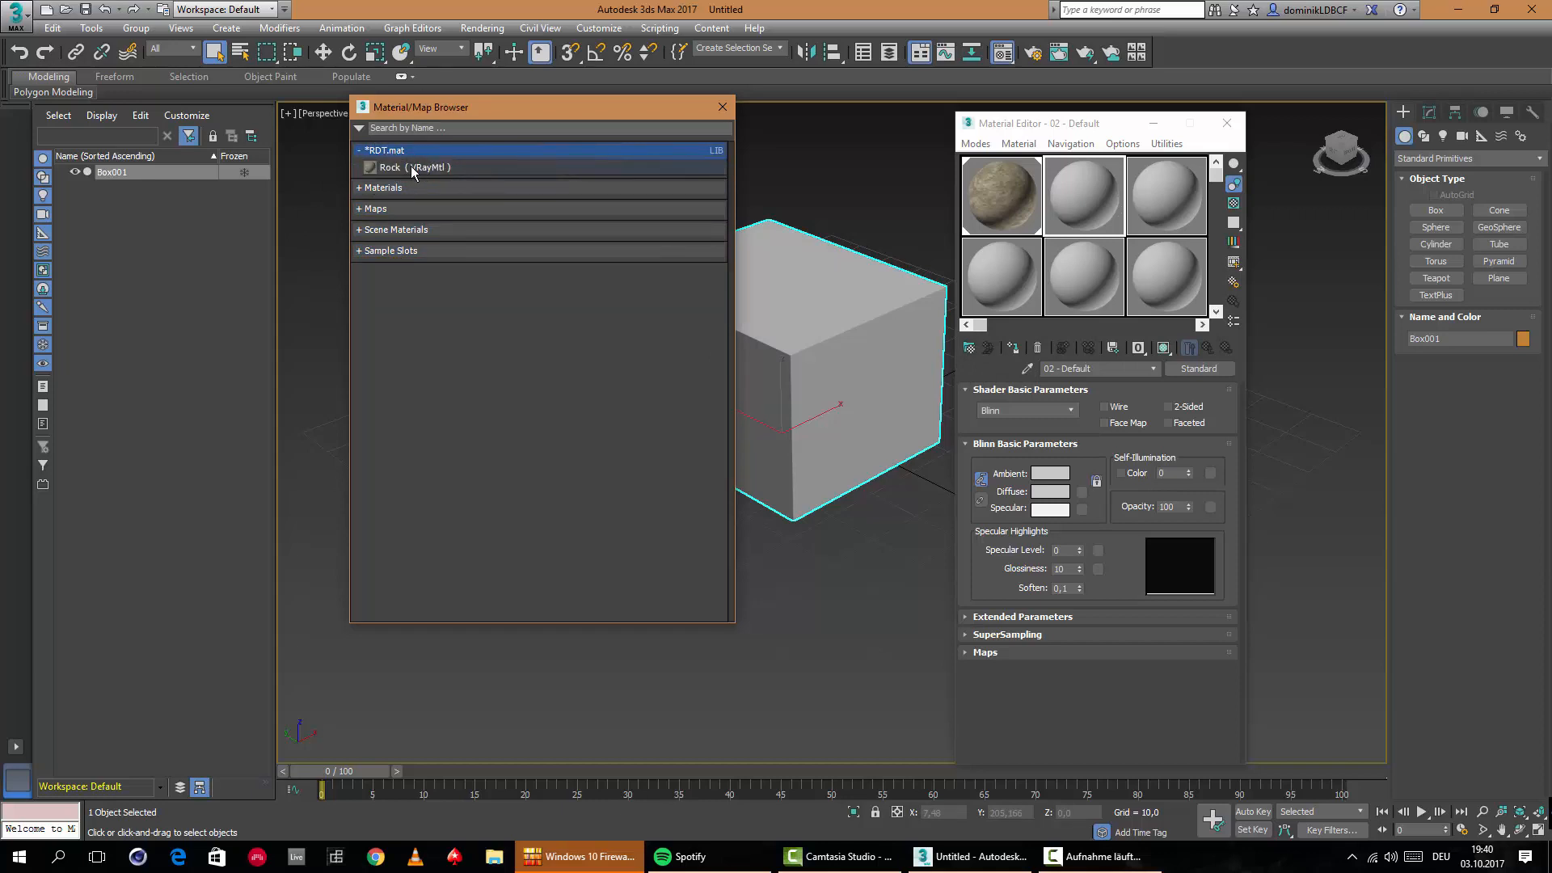
Load Rock from the RDT.mat library into the second sample slot and assign it to the box, replacing the scene material of the same name.
{"action": "left_click_drag", "start_coordinate": [412, 167], "coordinate": [1084, 185]}
{"action": "left_click_drag", "start_coordinate": [1040, 278], "coordinate": [826, 301]}
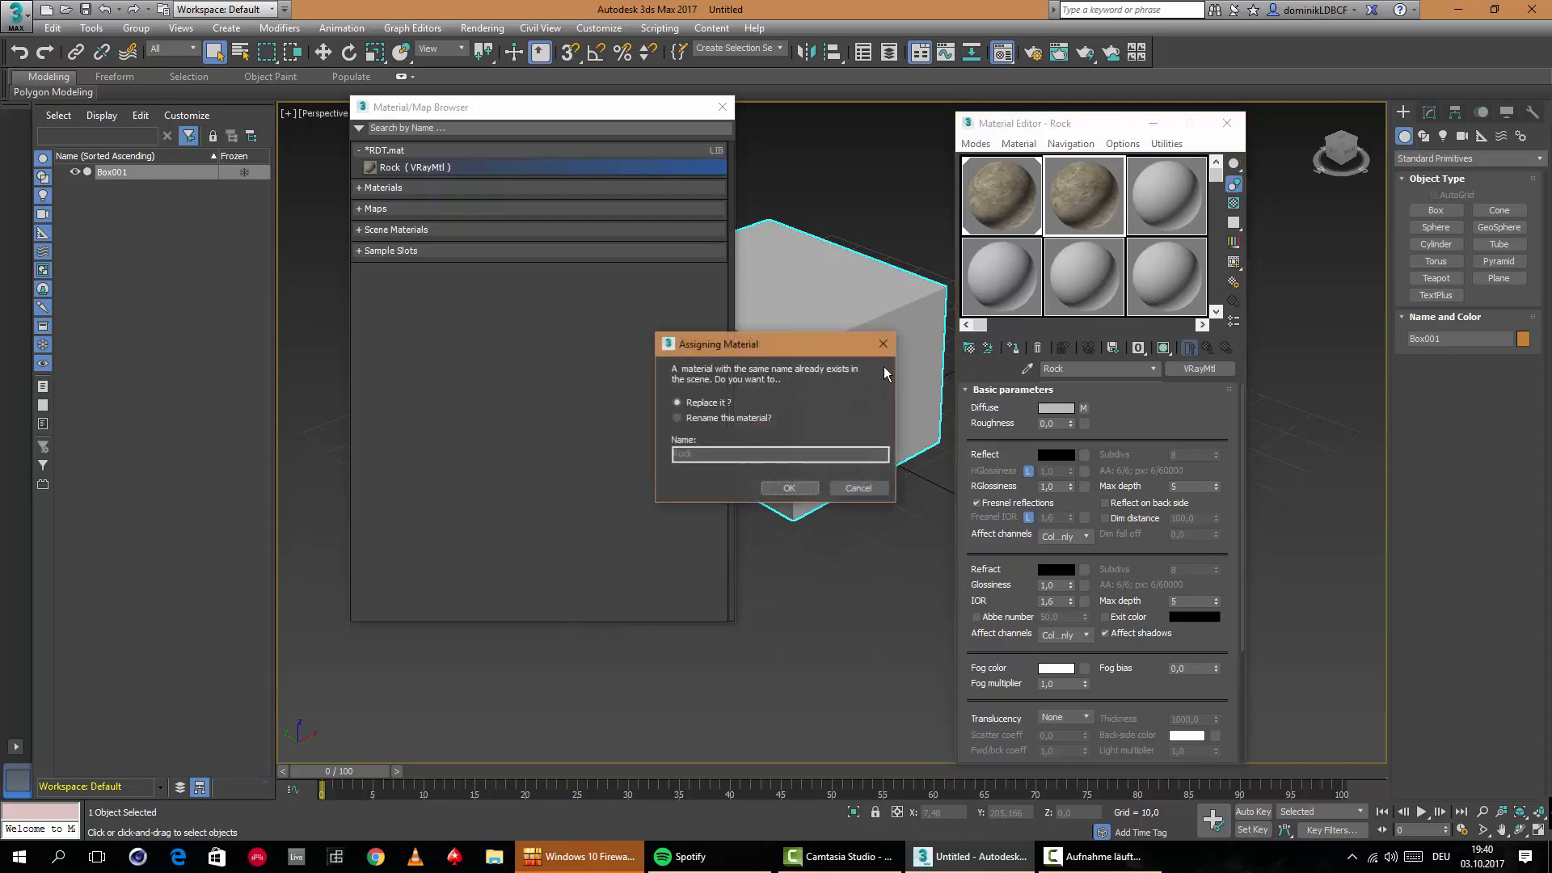
{"action": "left_click", "coordinate": [790, 489]}
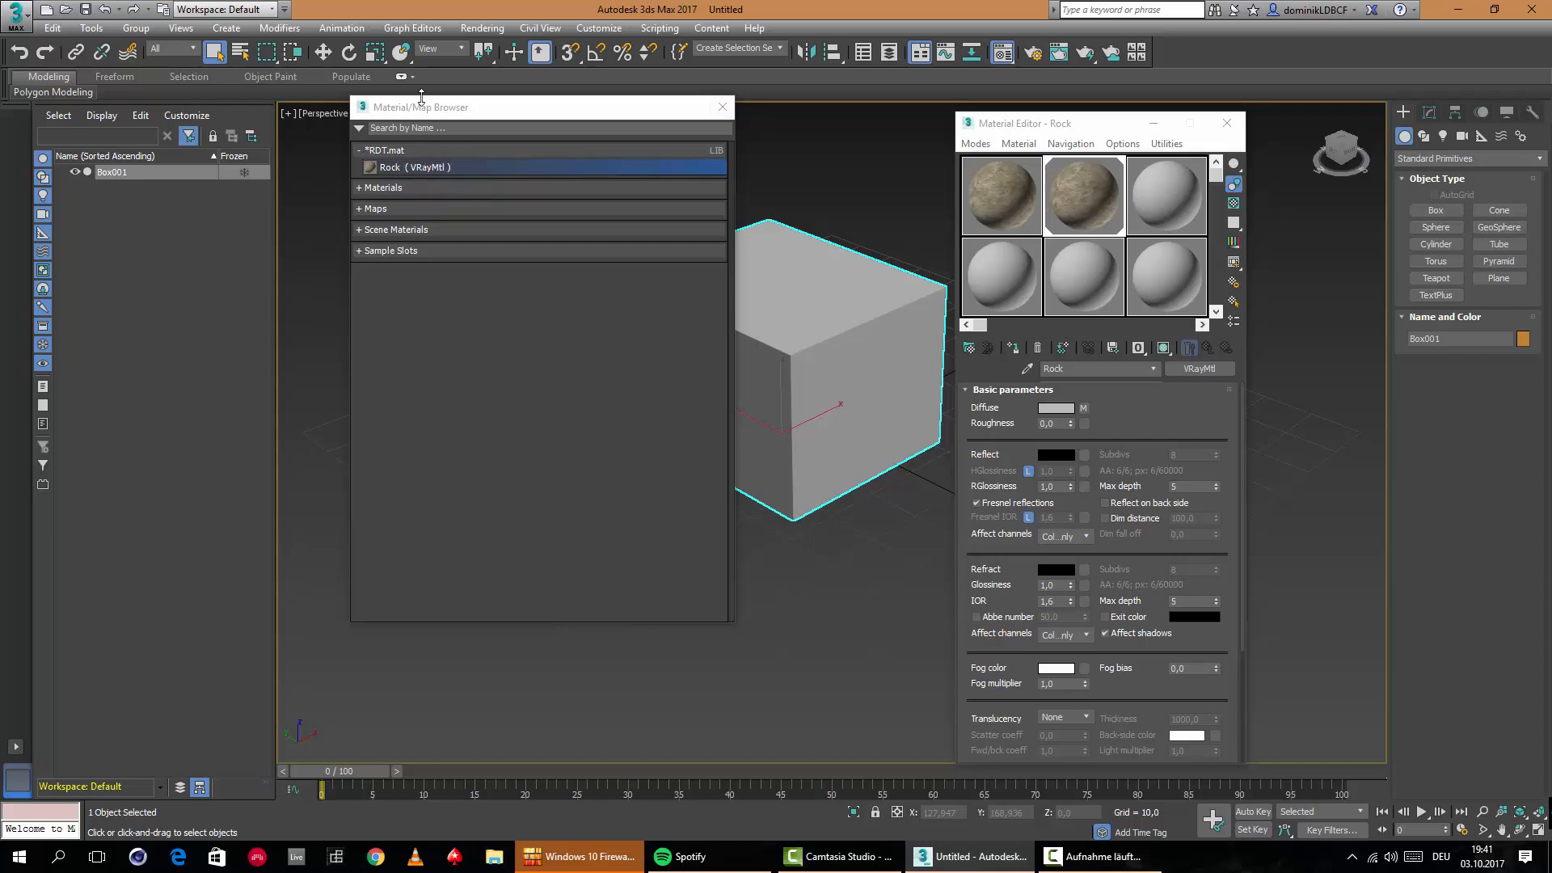
Arrange the Material/Map Browser and the Material Editor windows side by side.
{"action": "left_click_drag", "start_coordinate": [429, 105], "coordinate": [548, 136]}
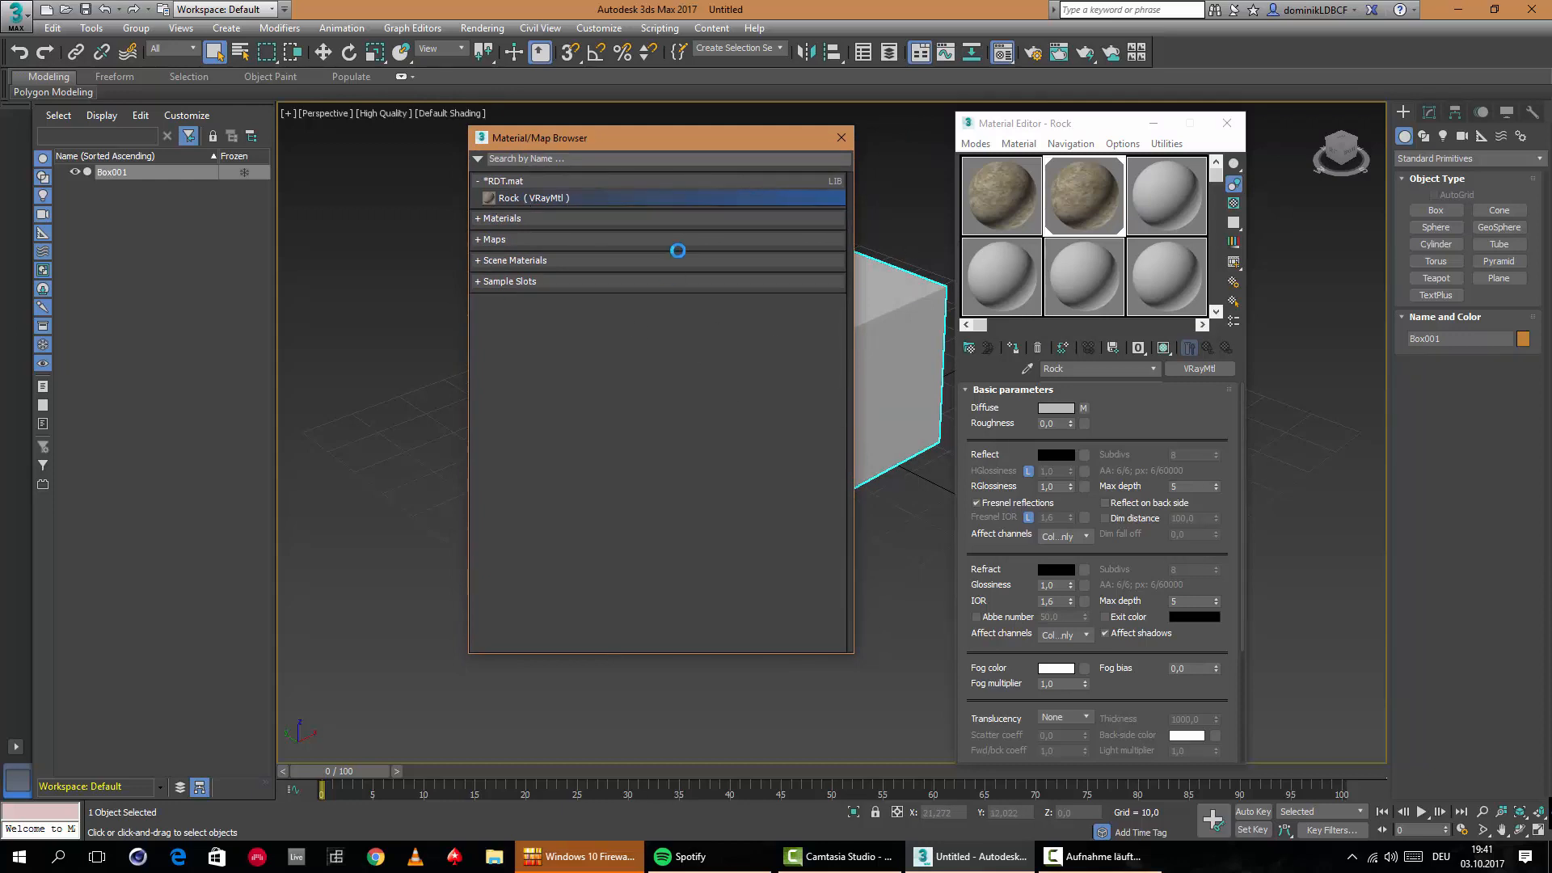
{"action": "left_click_drag", "start_coordinate": [1043, 128], "coordinate": [964, 104]}
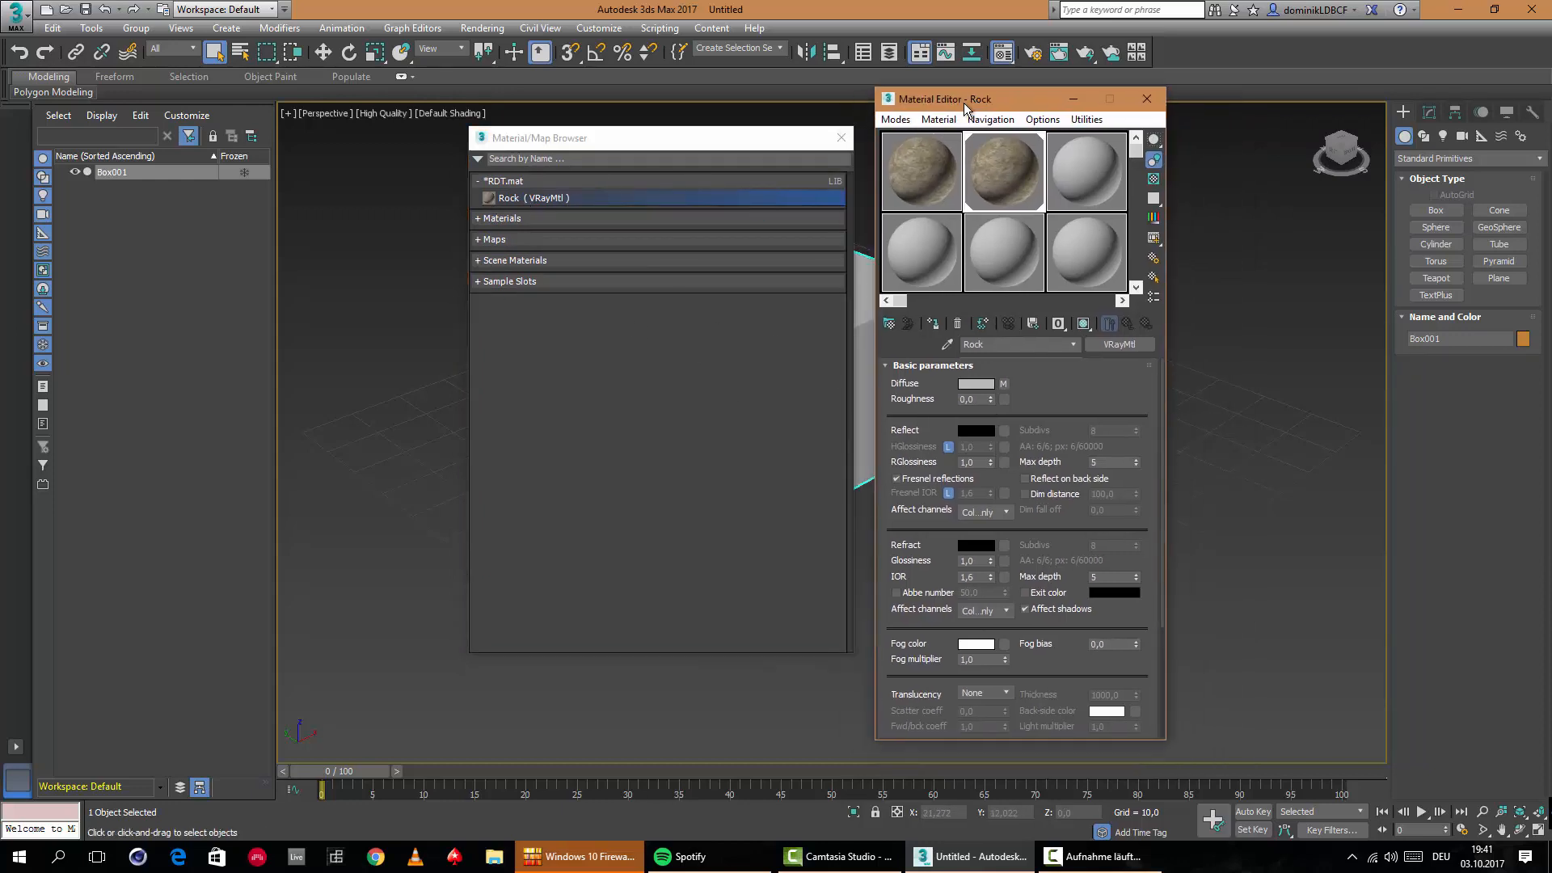